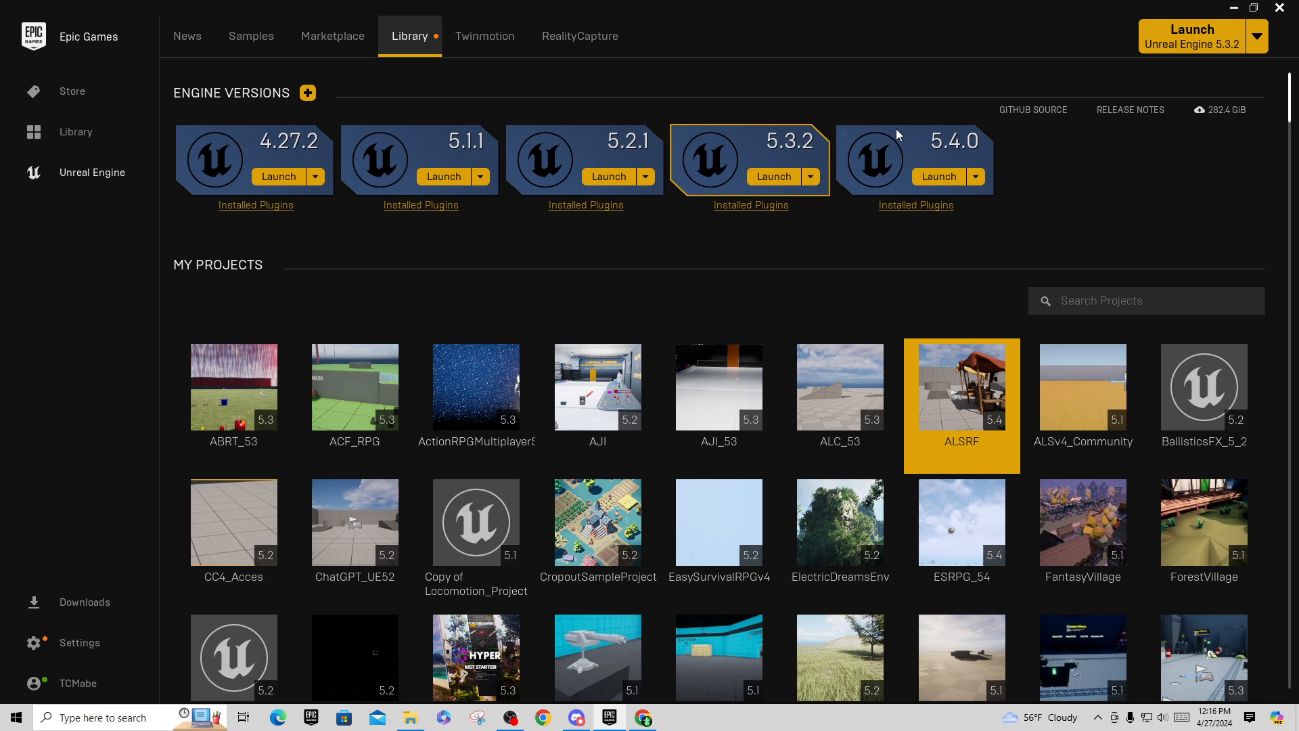
# Launch Unreal Engine 5.4.0 and minimize the Discord and File Explorer windows while it loads
pyautogui.click(939, 177)
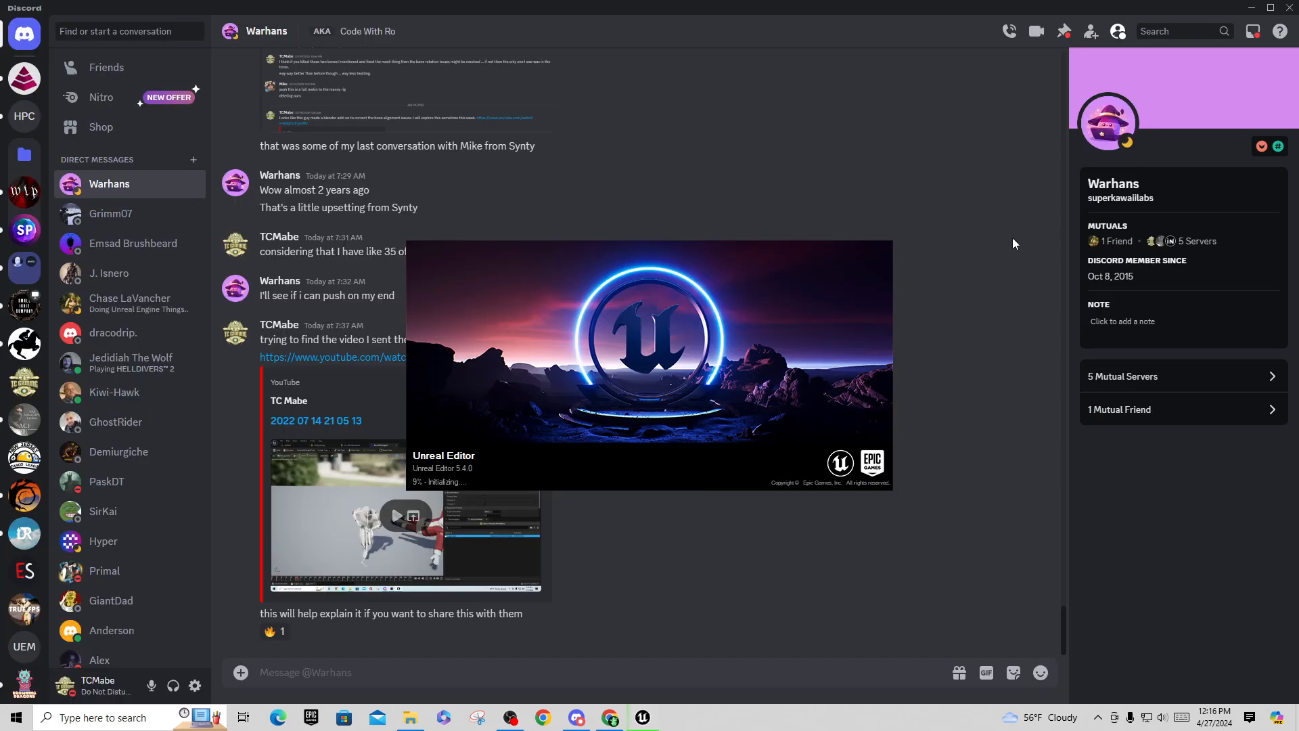
pyautogui.click(1251, 8)
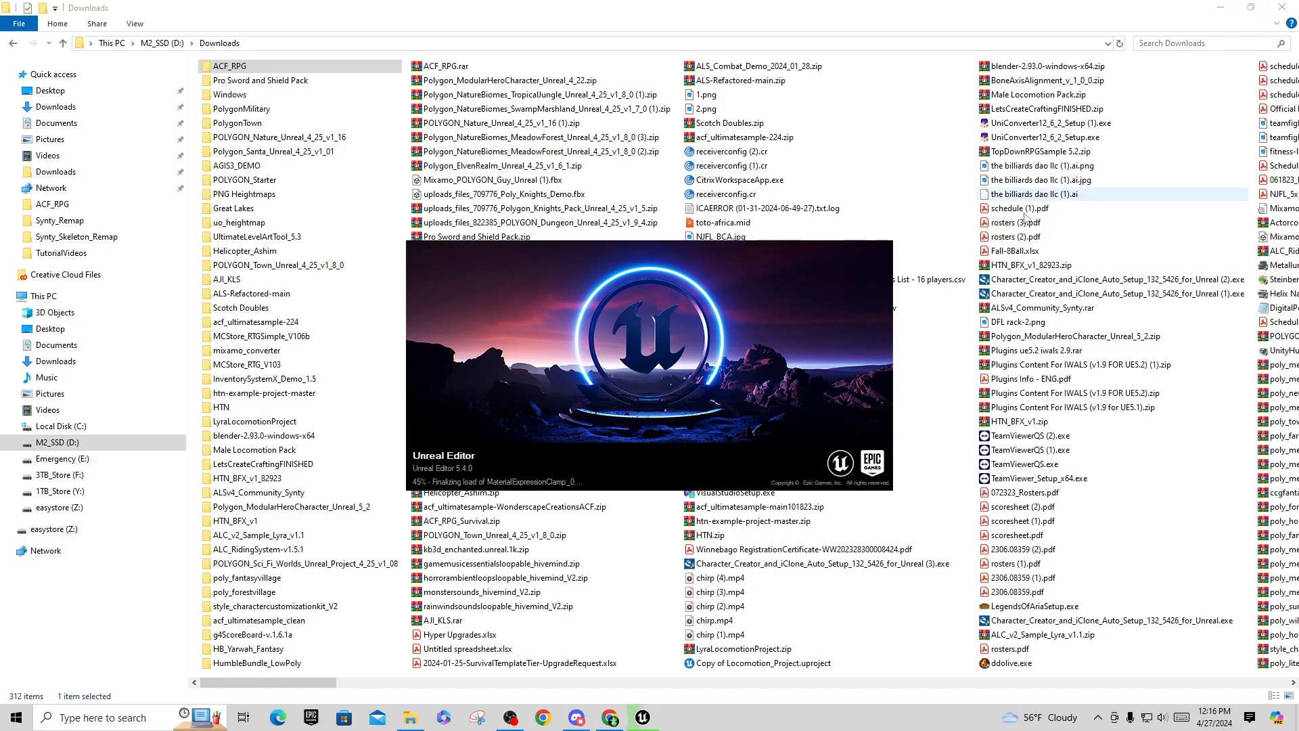
pyautogui.click(1222, 6)
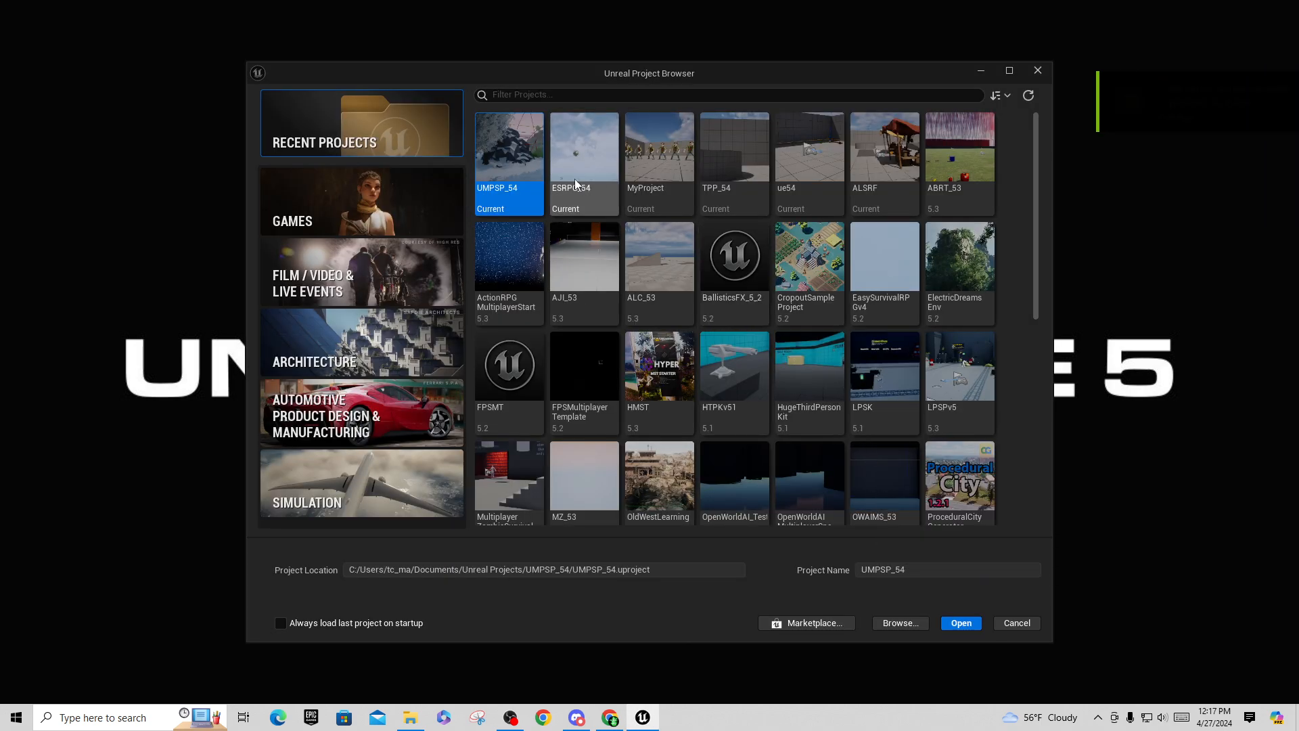
# Create a Third Person game project named ALSv4_RF with D:\ as its location
pyautogui.click(334, 209)
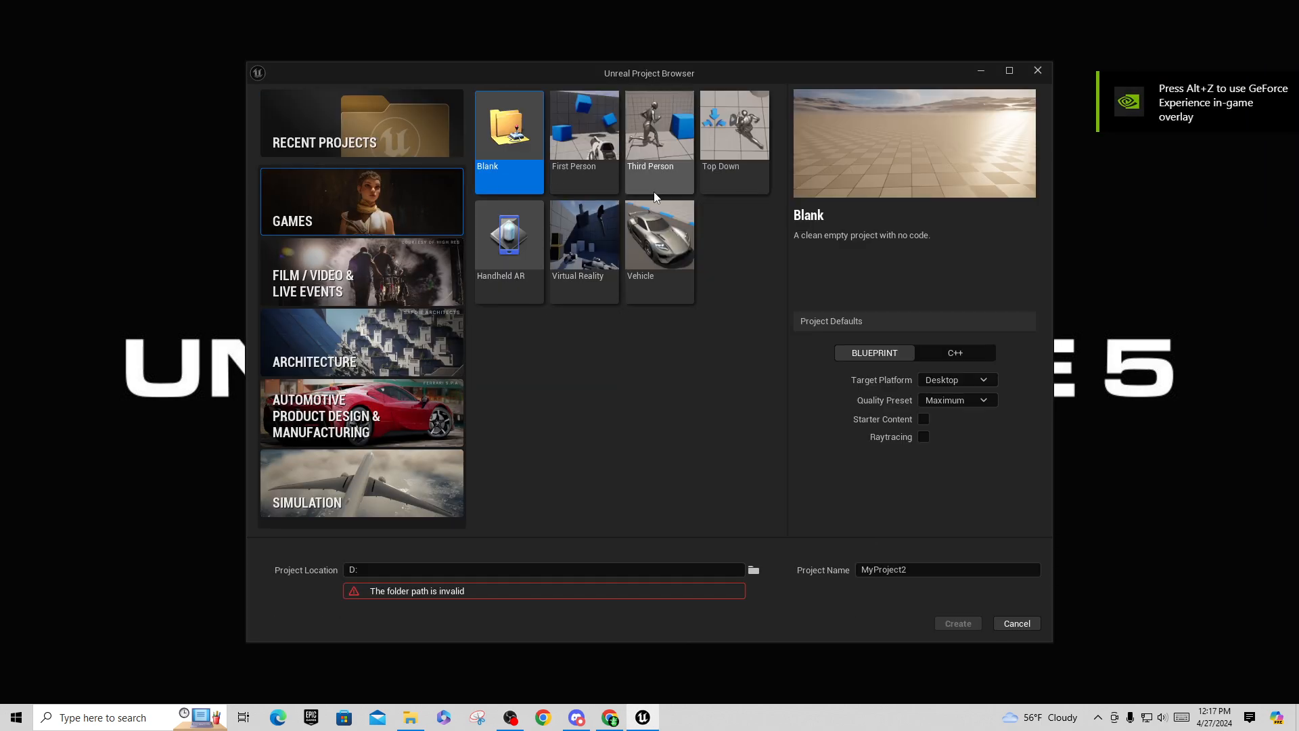
pyautogui.click(659, 137)
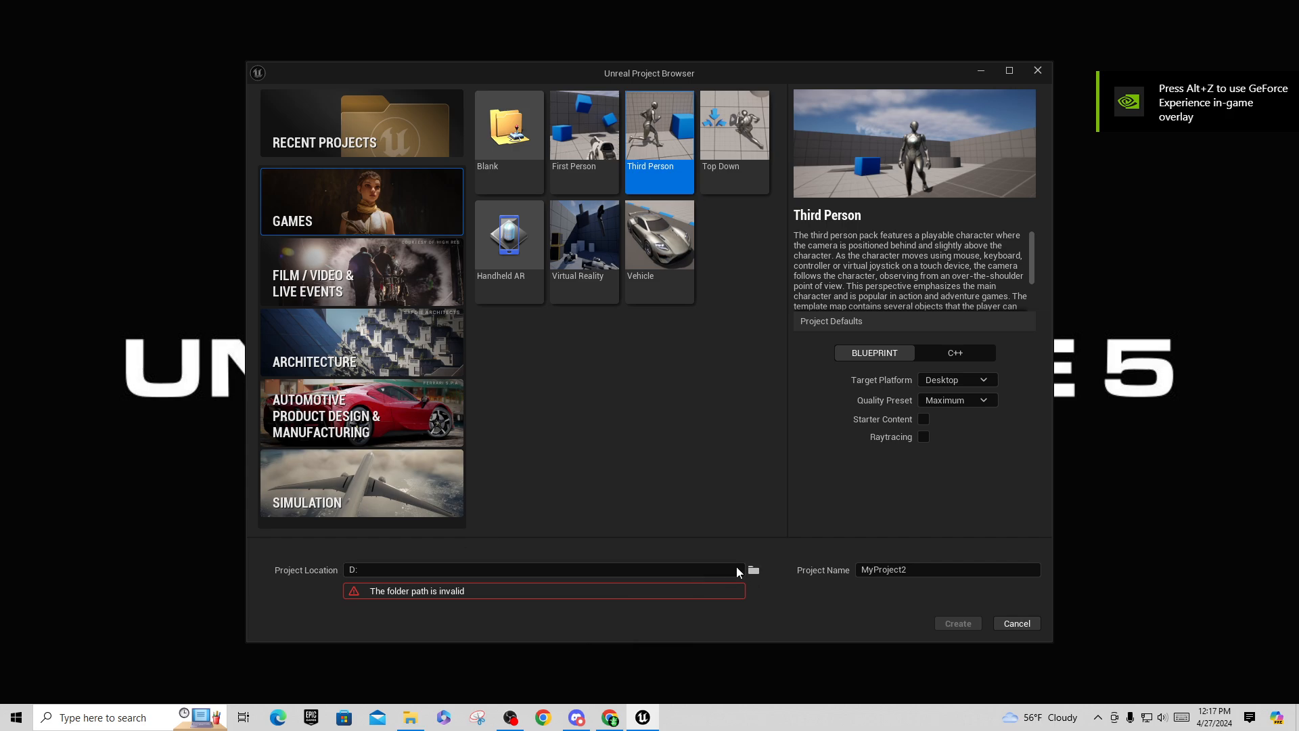
pyautogui.click(674, 574)
pyautogui.click(654, 557)
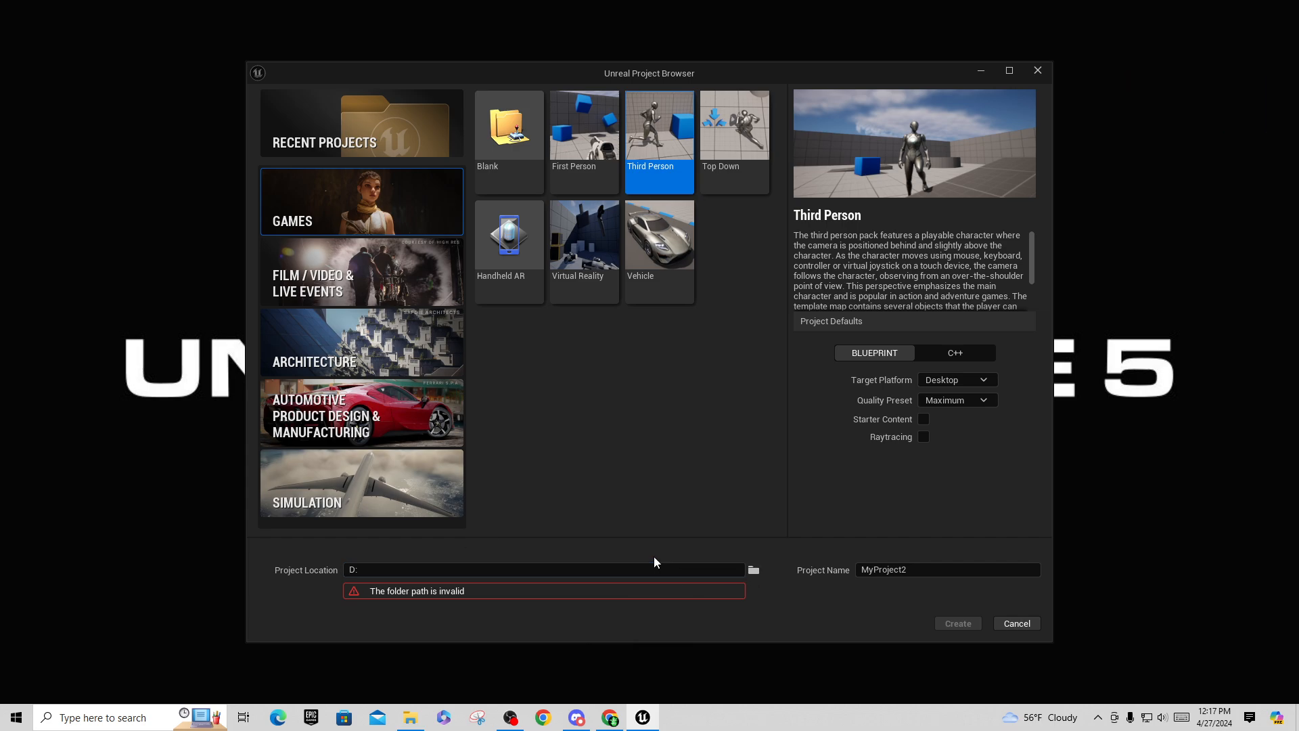
pyautogui.click(639, 569)
pyautogui.write('\\')
pyautogui.press('Tab')
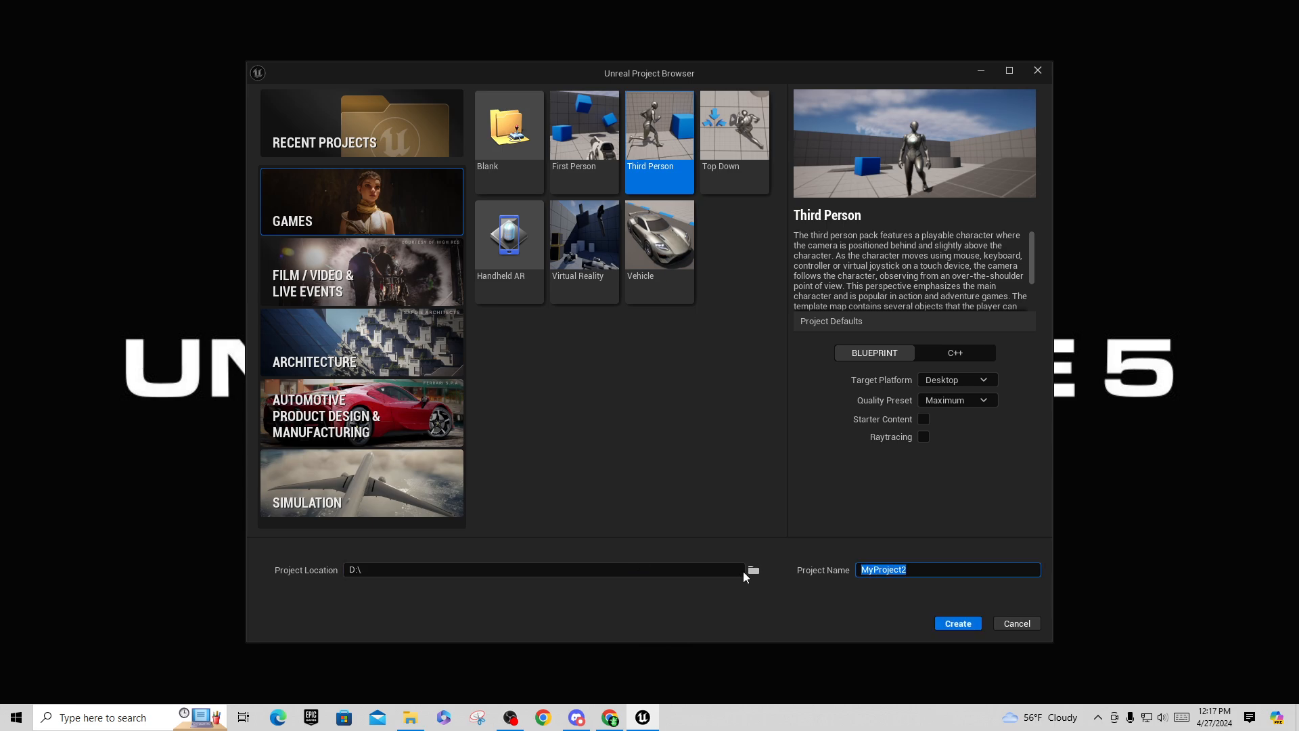
pyautogui.write('ALSv4_RF')
pyautogui.click(958, 623)
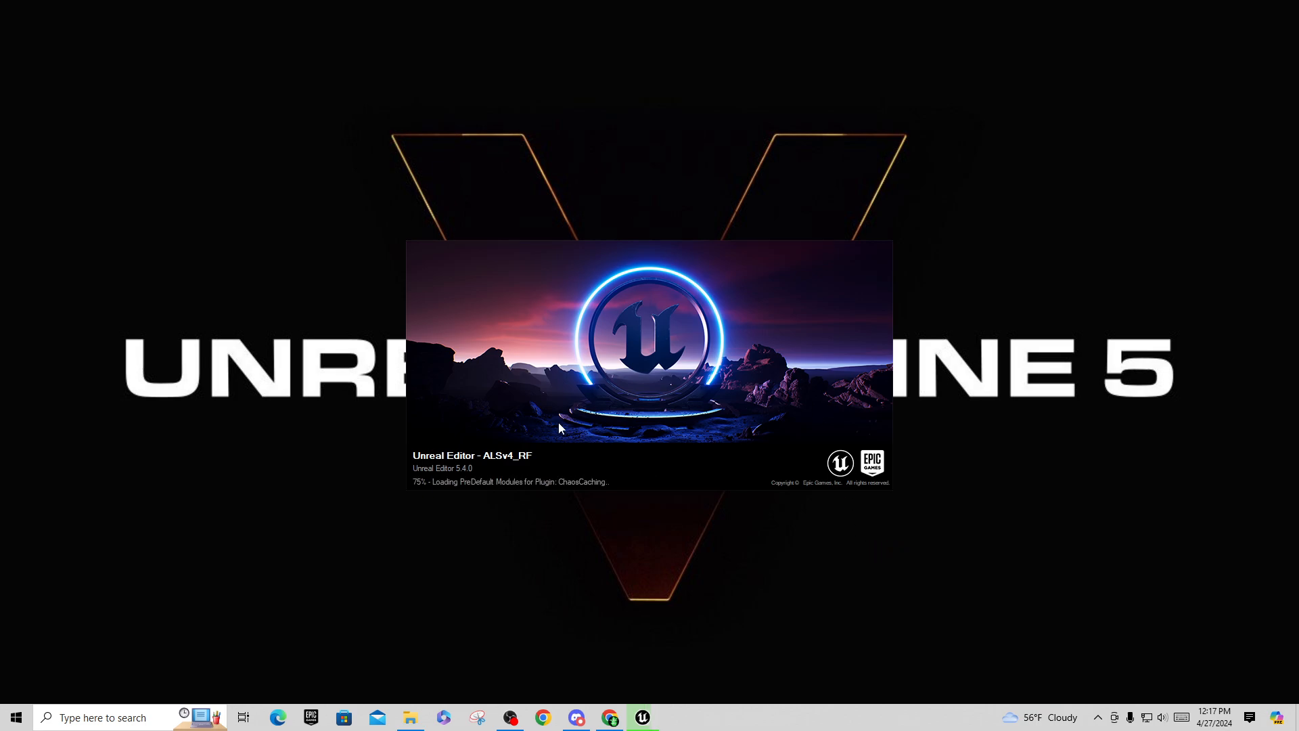
# Switch to Chrome and examine the ALS-Refactored repository's branches and the README's supported Unreal Engine versions and Quick Start instructions
pyautogui.click(609, 722)
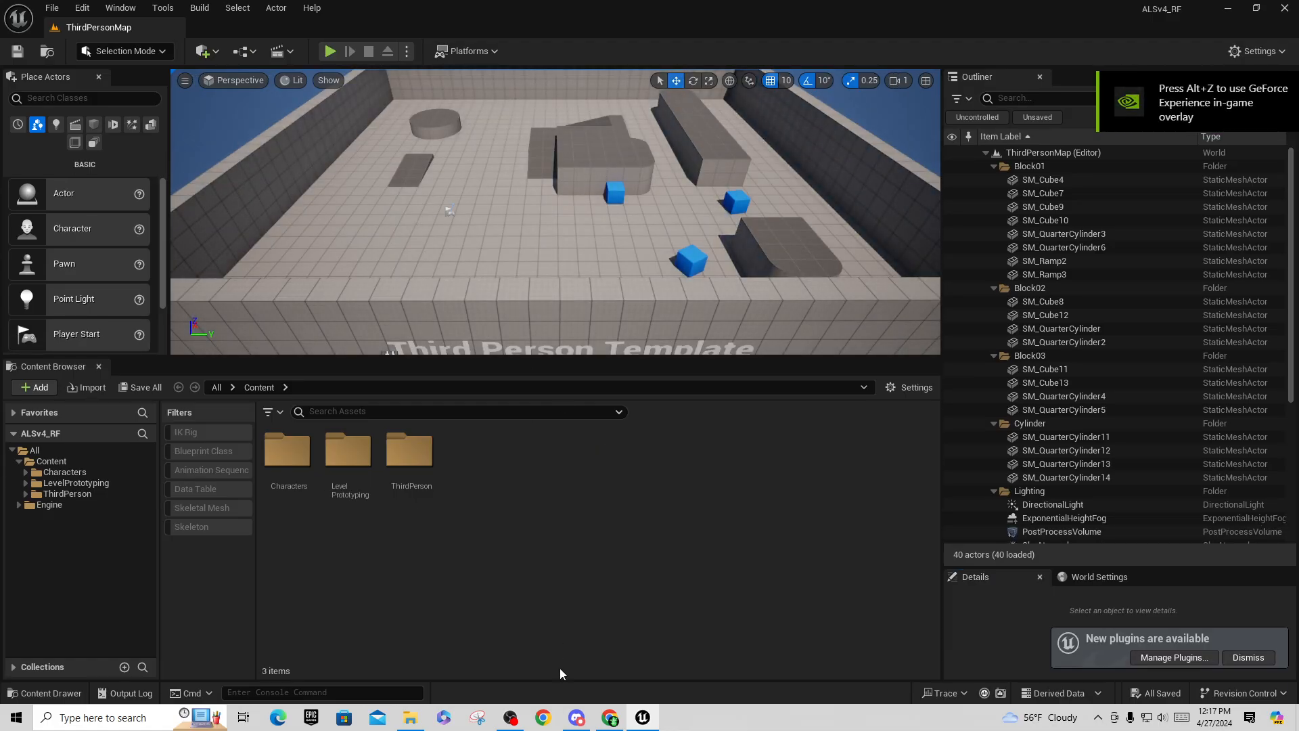
pyautogui.click(609, 718)
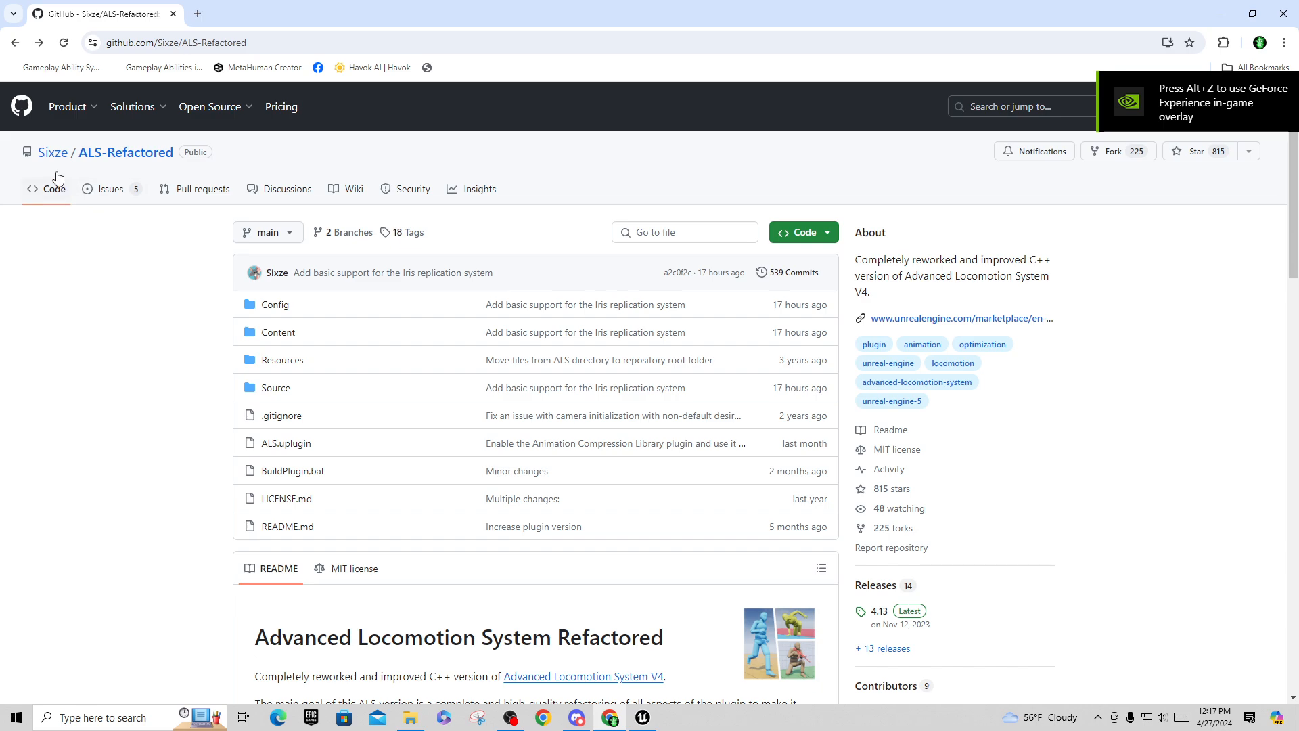
pyautogui.moveTo(56, 164)
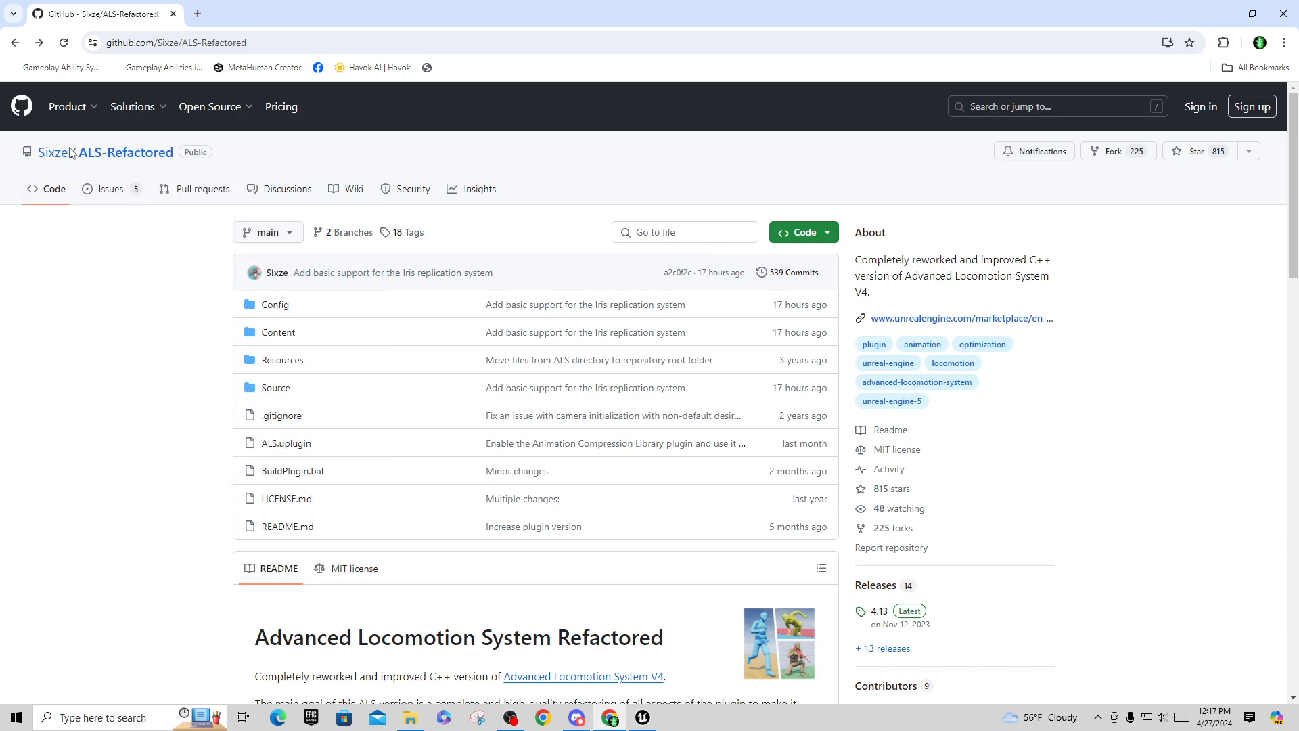
pyautogui.click(289, 237)
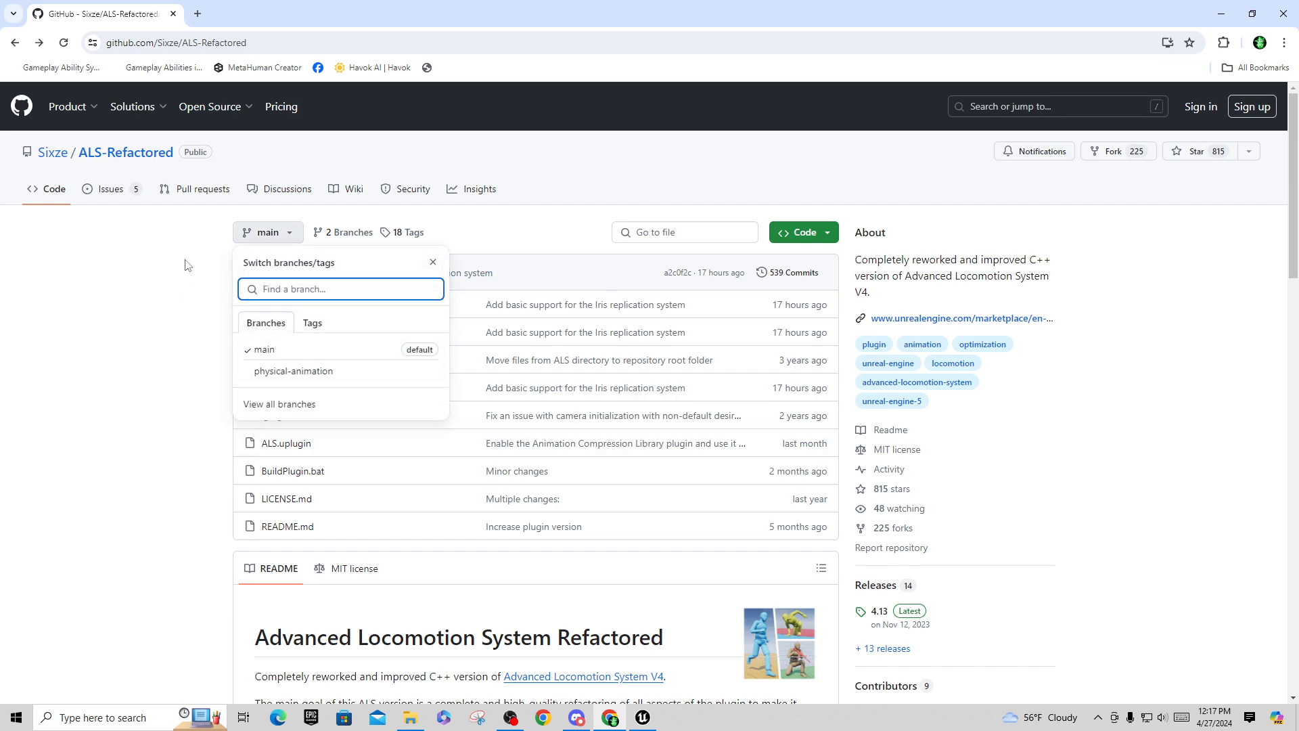
pyautogui.click(112, 308)
pyautogui.scroll(-12, 598, 538)
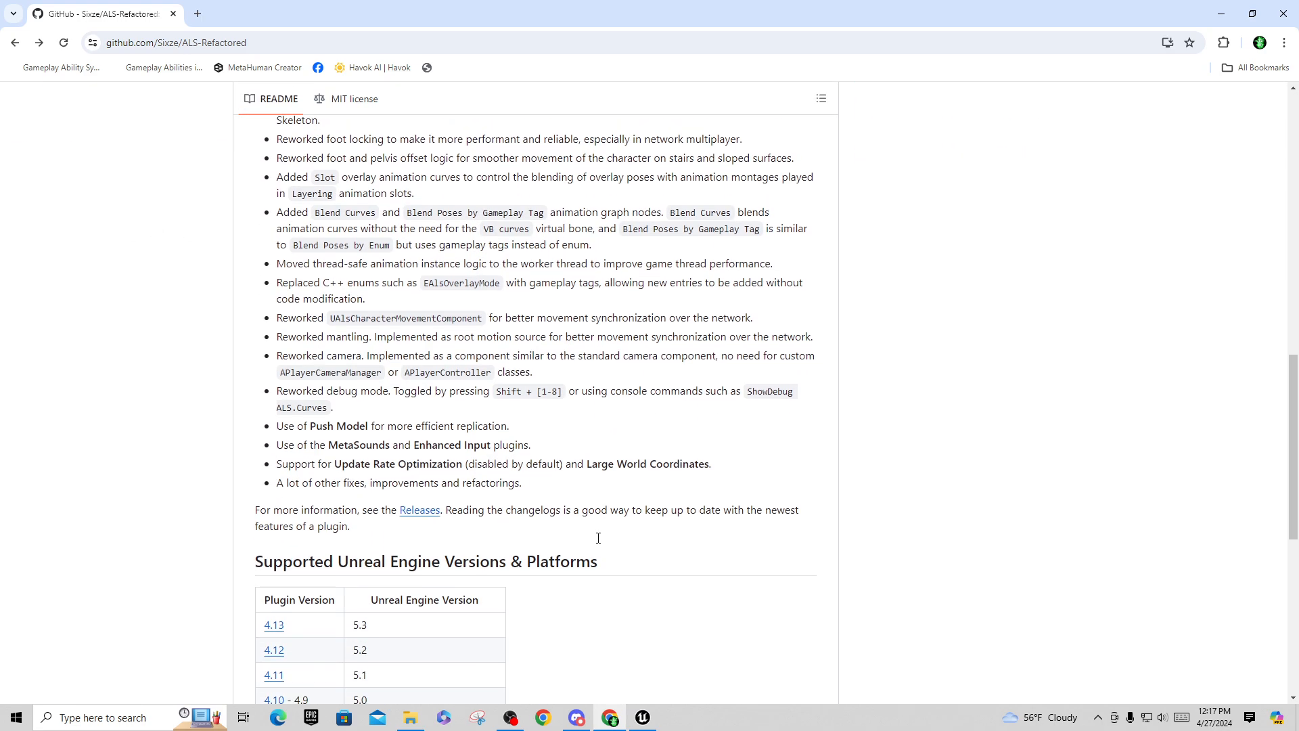
pyautogui.scroll(-4, 599, 538)
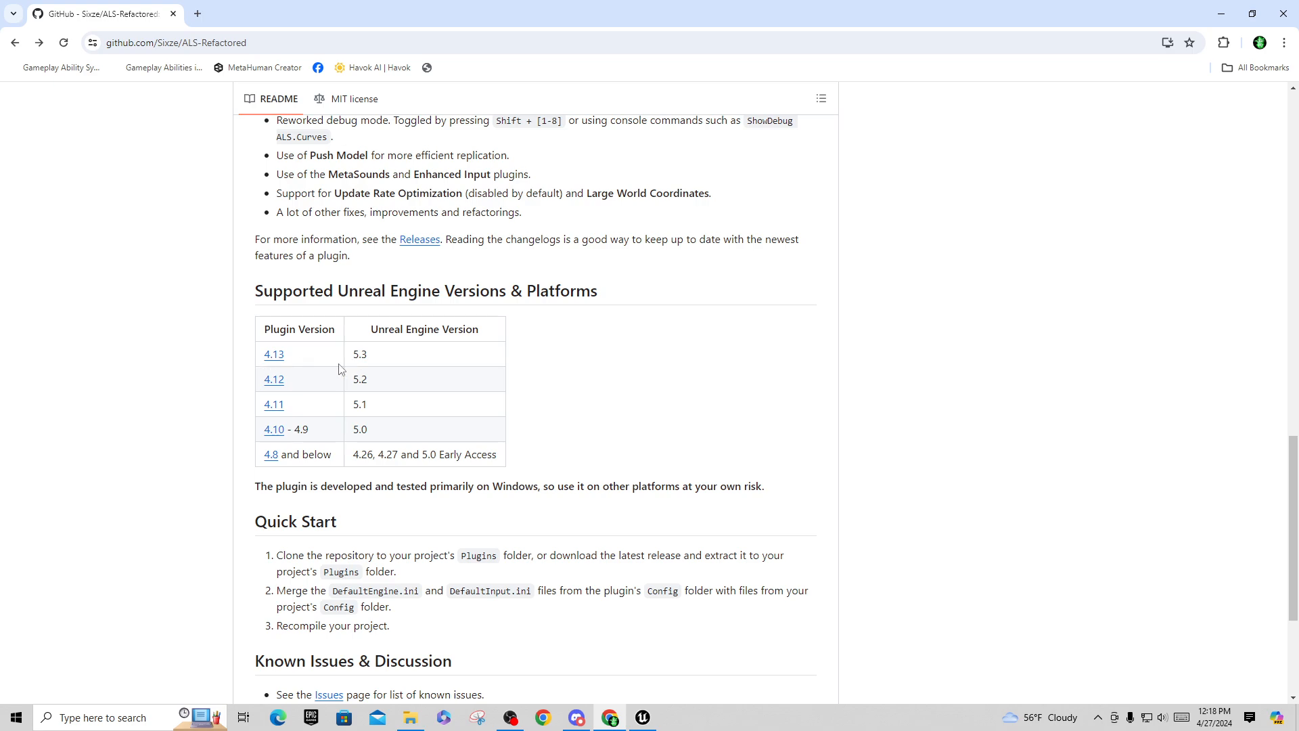
pyautogui.scroll(15, 931, 458)
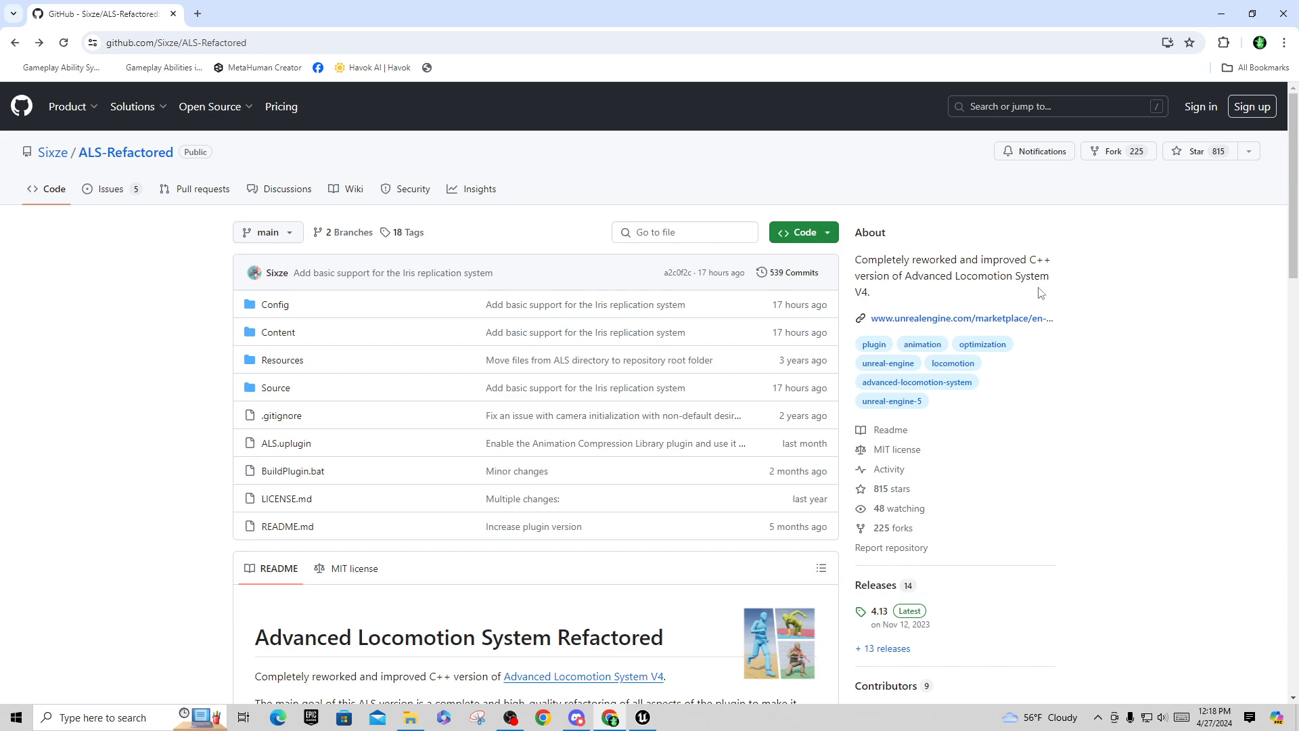
# Download the ALS-Refactored main branch as a ZIP archive and show the downloaded file in its folder
pyautogui.click(826, 237)
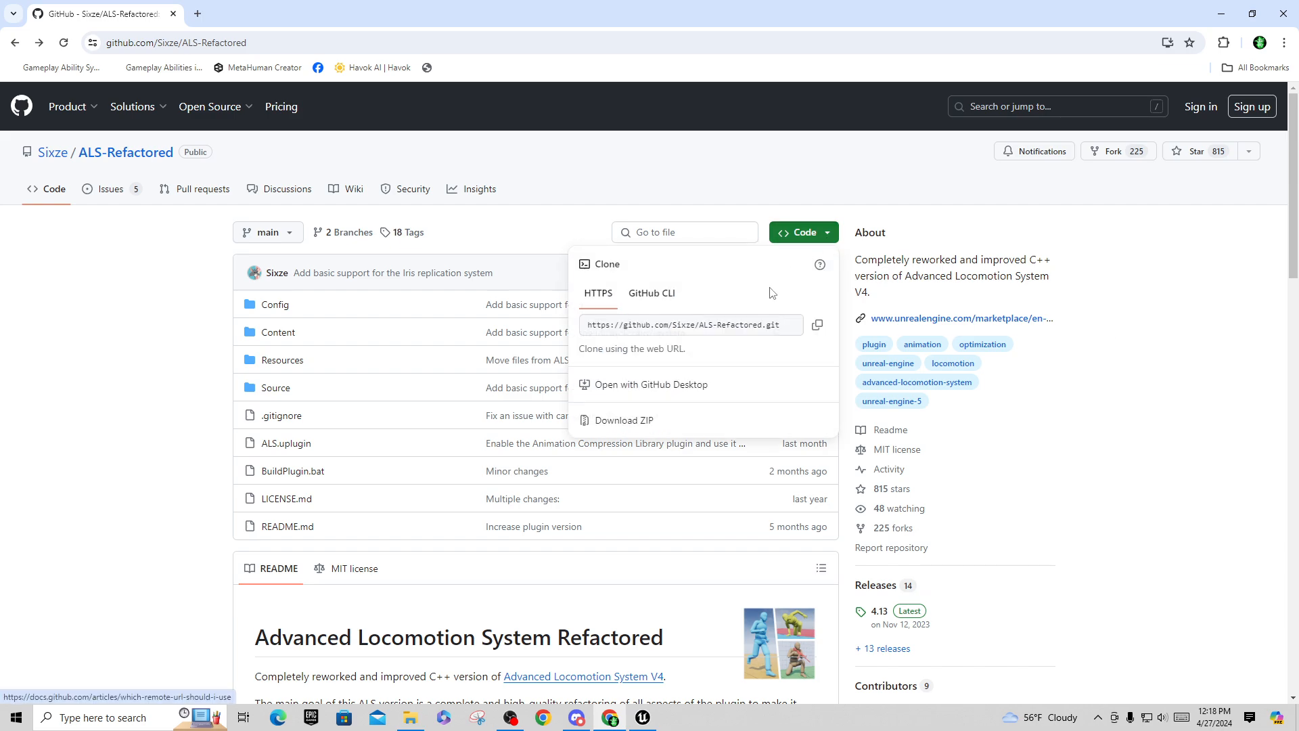
pyautogui.click(645, 419)
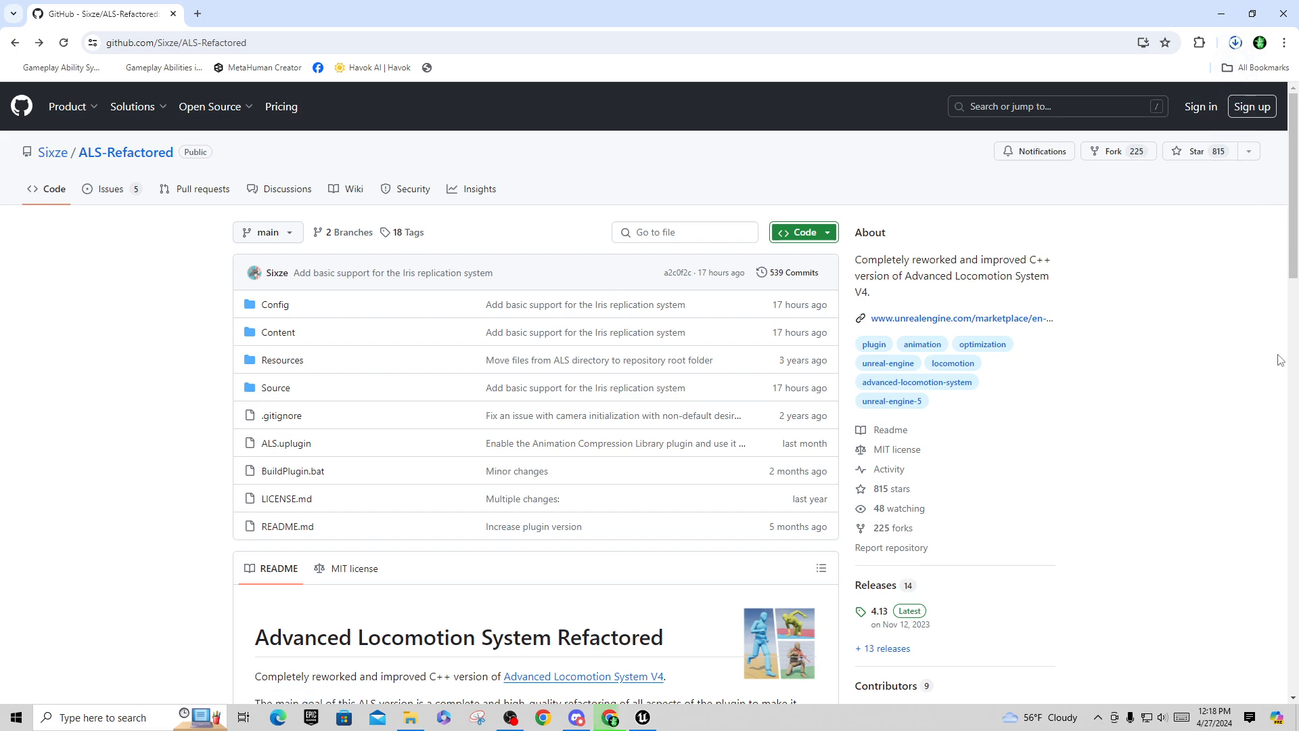
pyautogui.click(1235, 45)
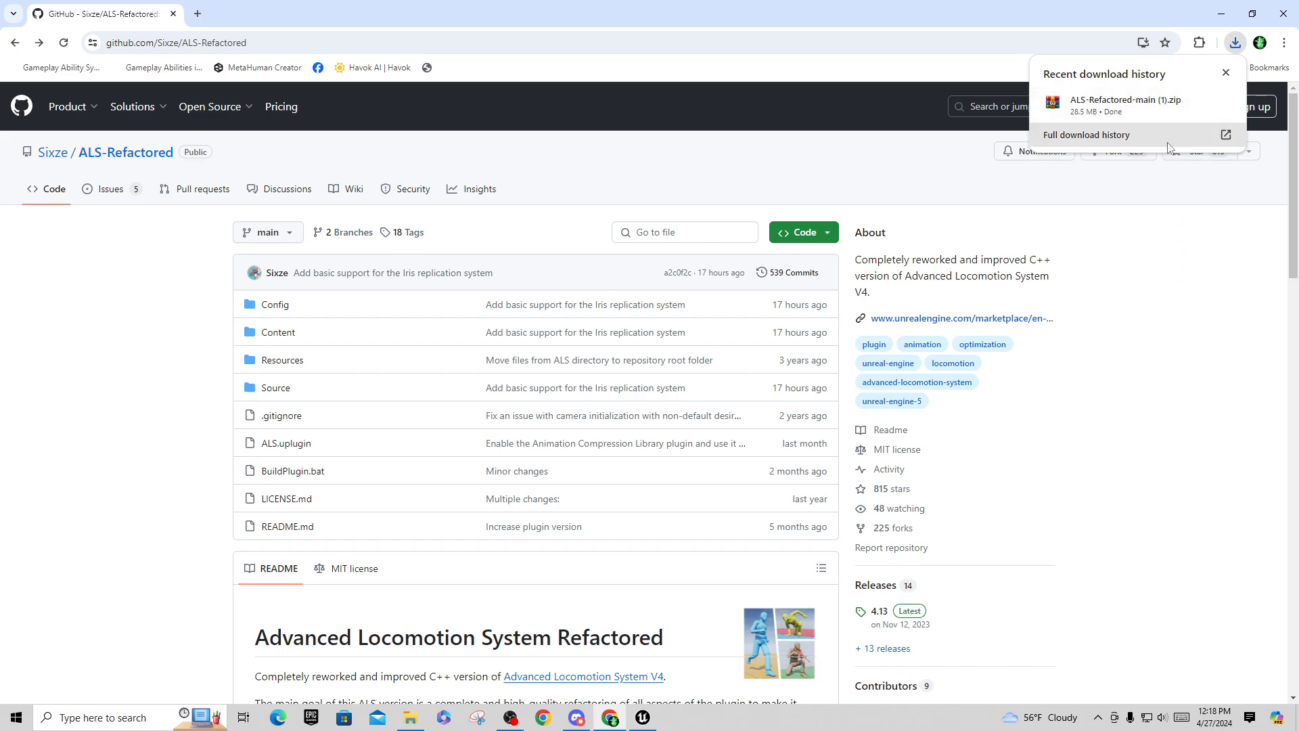
pyautogui.moveTo(1161, 111)
pyautogui.click(1199, 102)
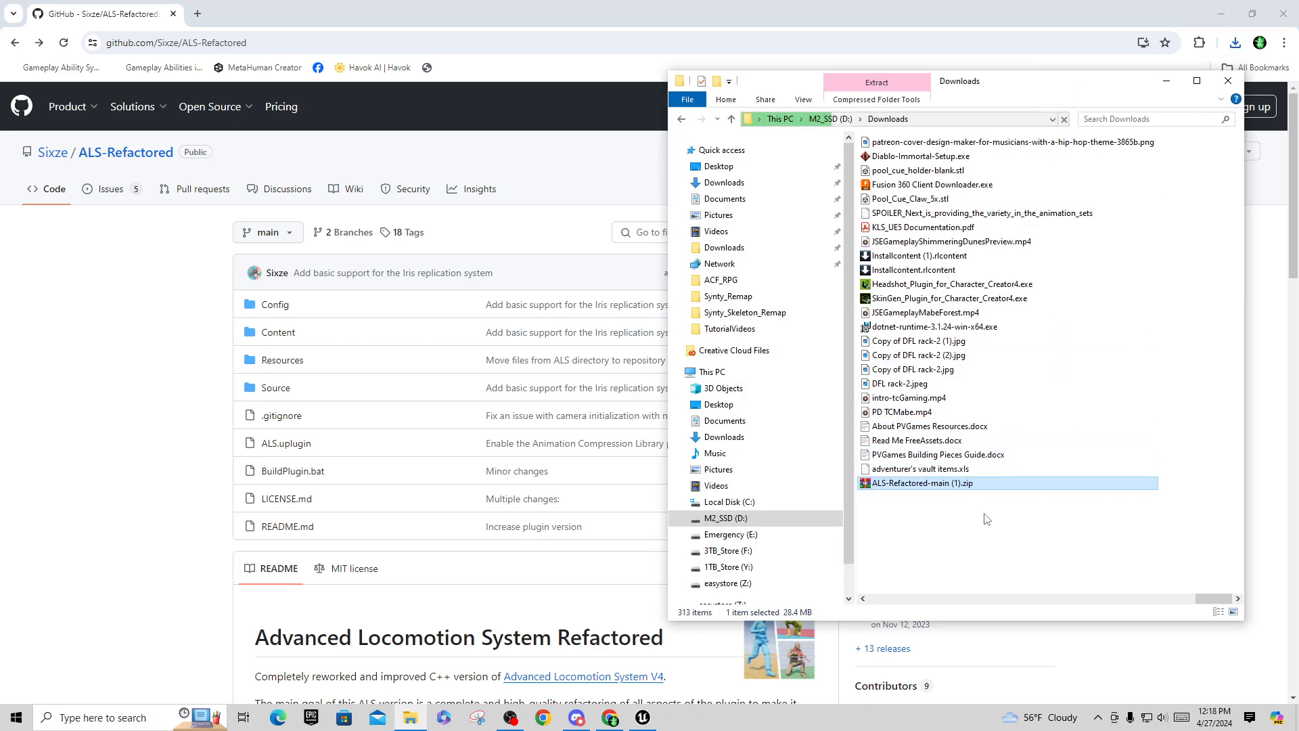
# Extract ALS-Refactored-main (1).zip into its own folder in Downloads and select the extracted folder
pyautogui.rightClick(927, 489)
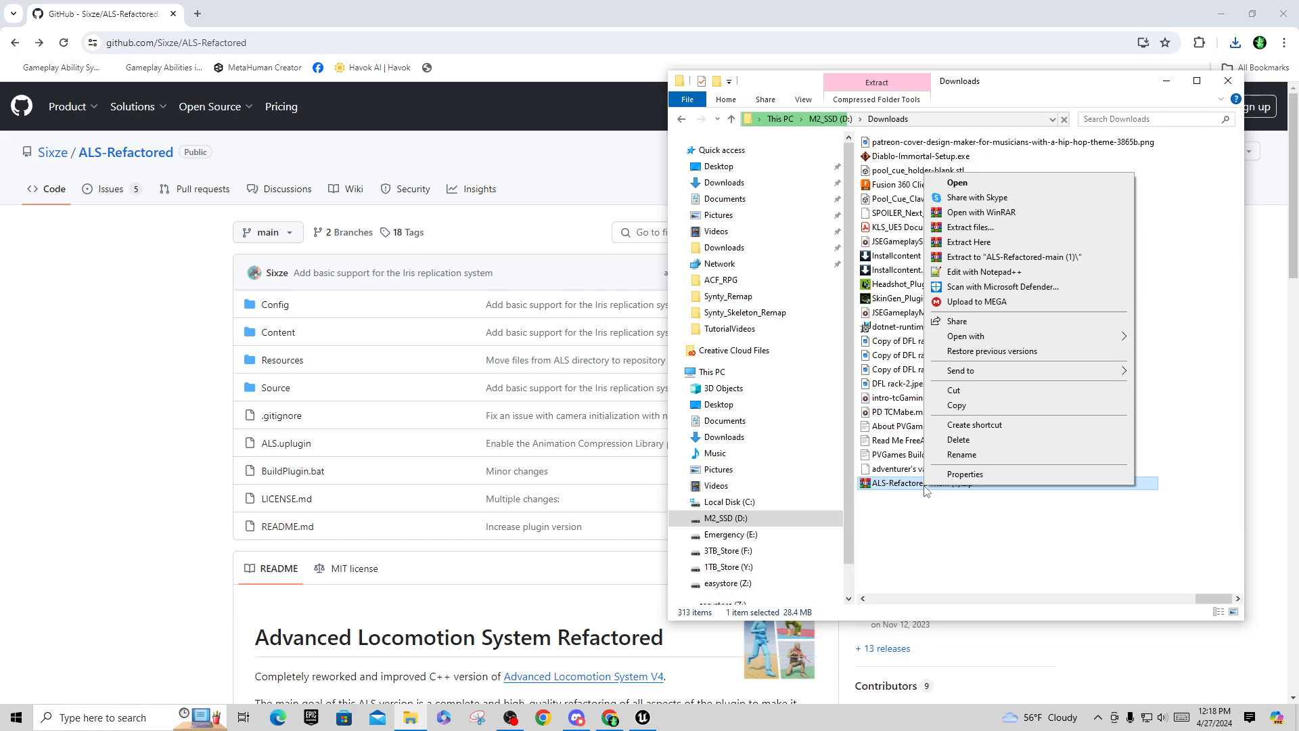
pyautogui.click(987, 261)
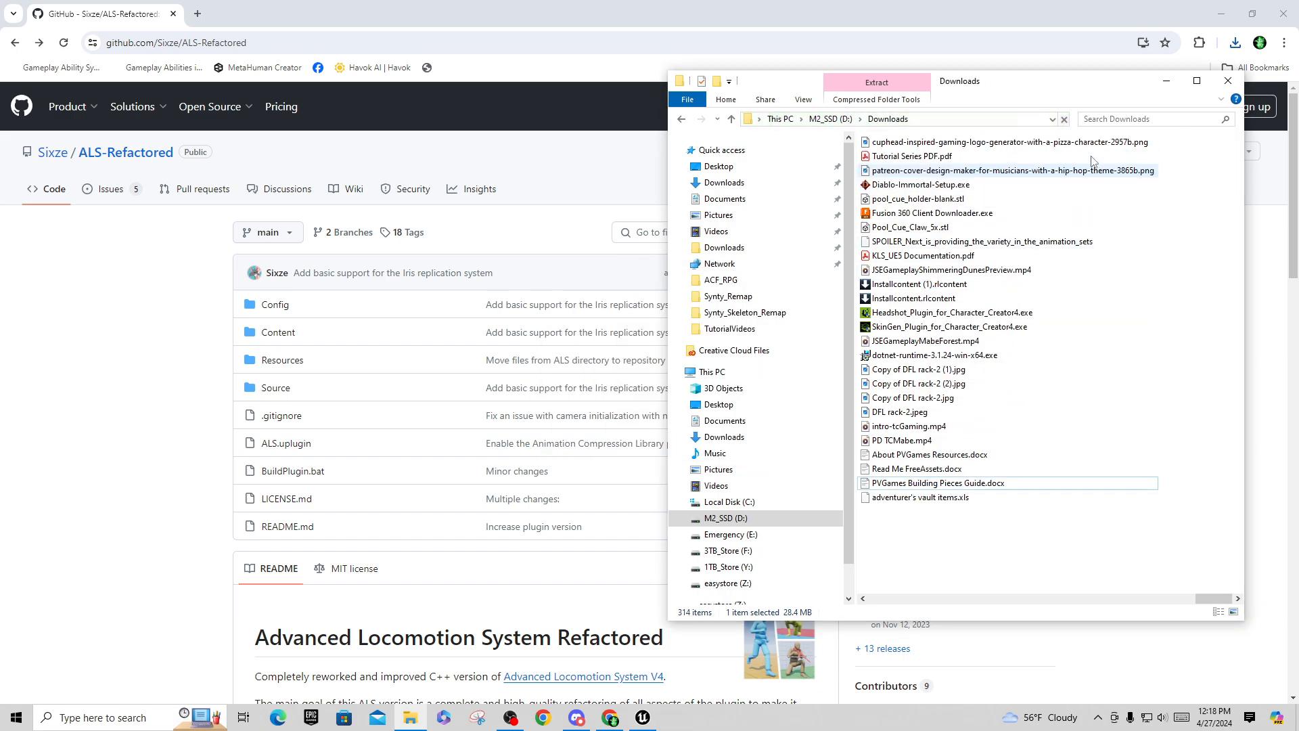
pyautogui.click(1196, 80)
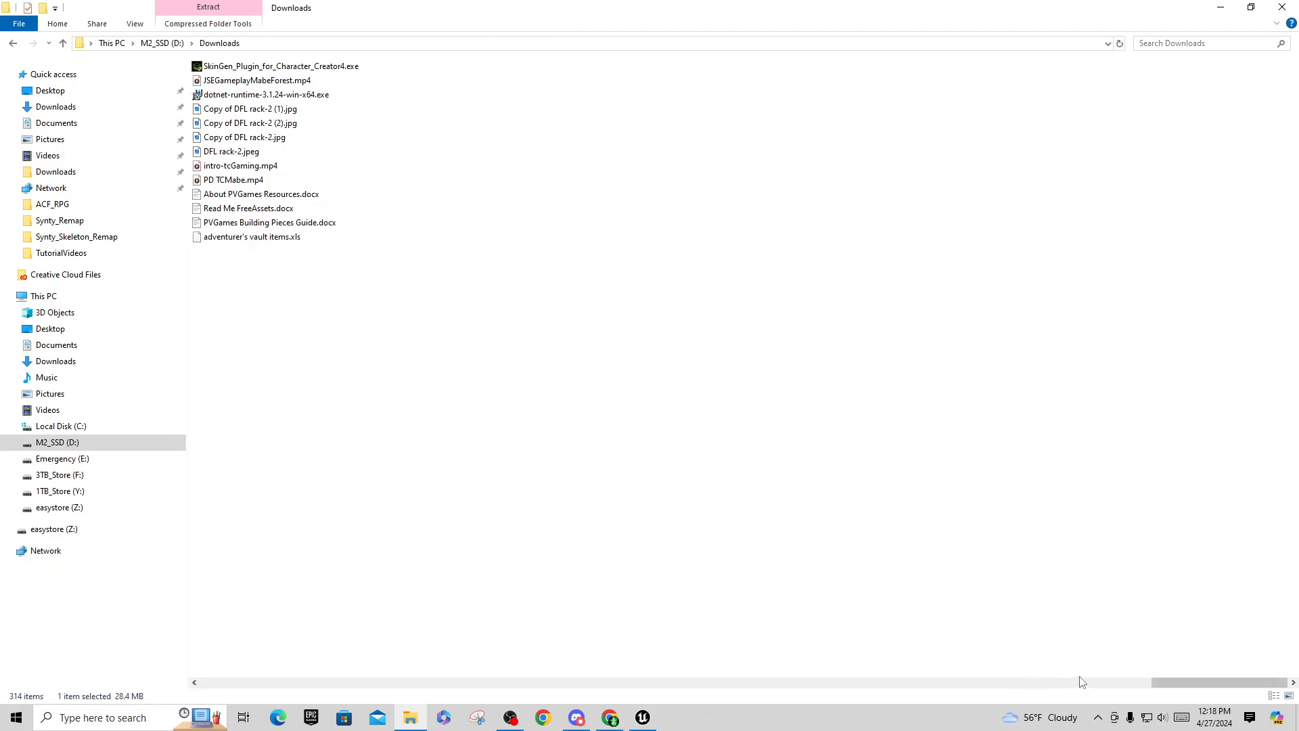
pyautogui.moveTo(1157, 682); pyautogui.dragTo(206, 682)
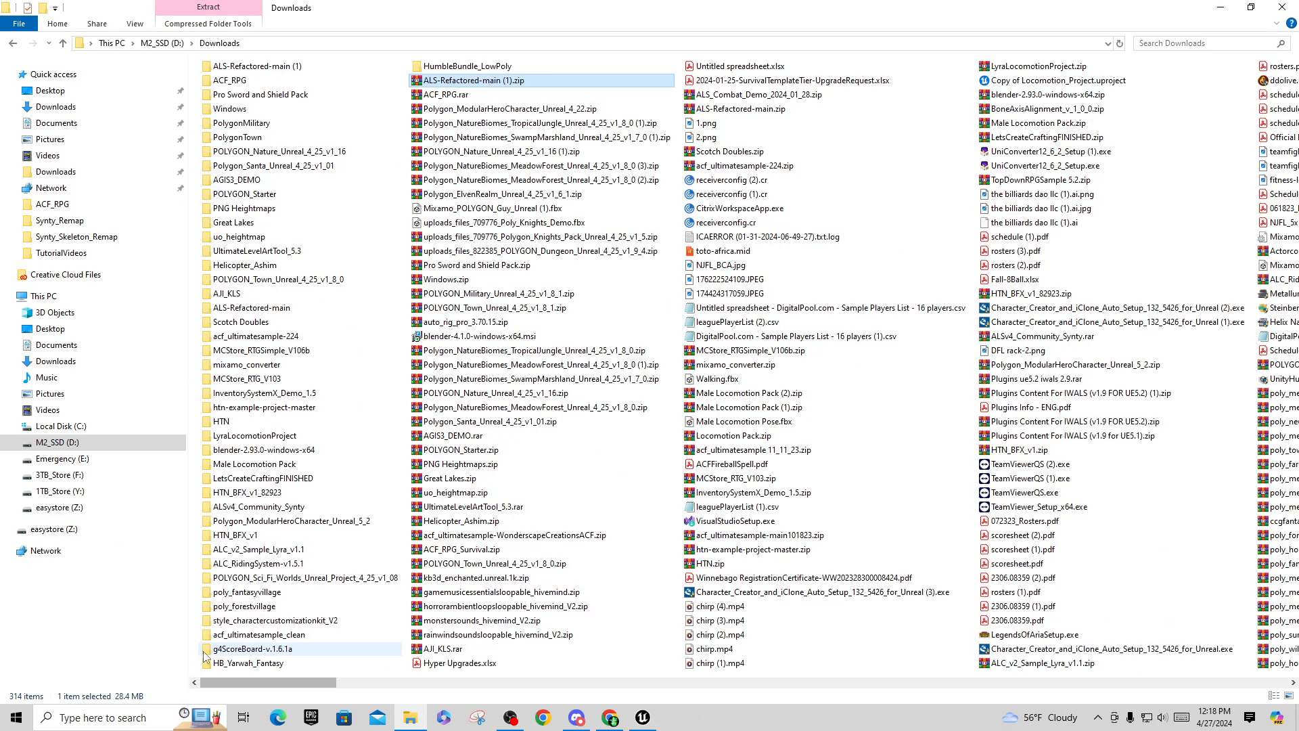
pyautogui.click(273, 67)
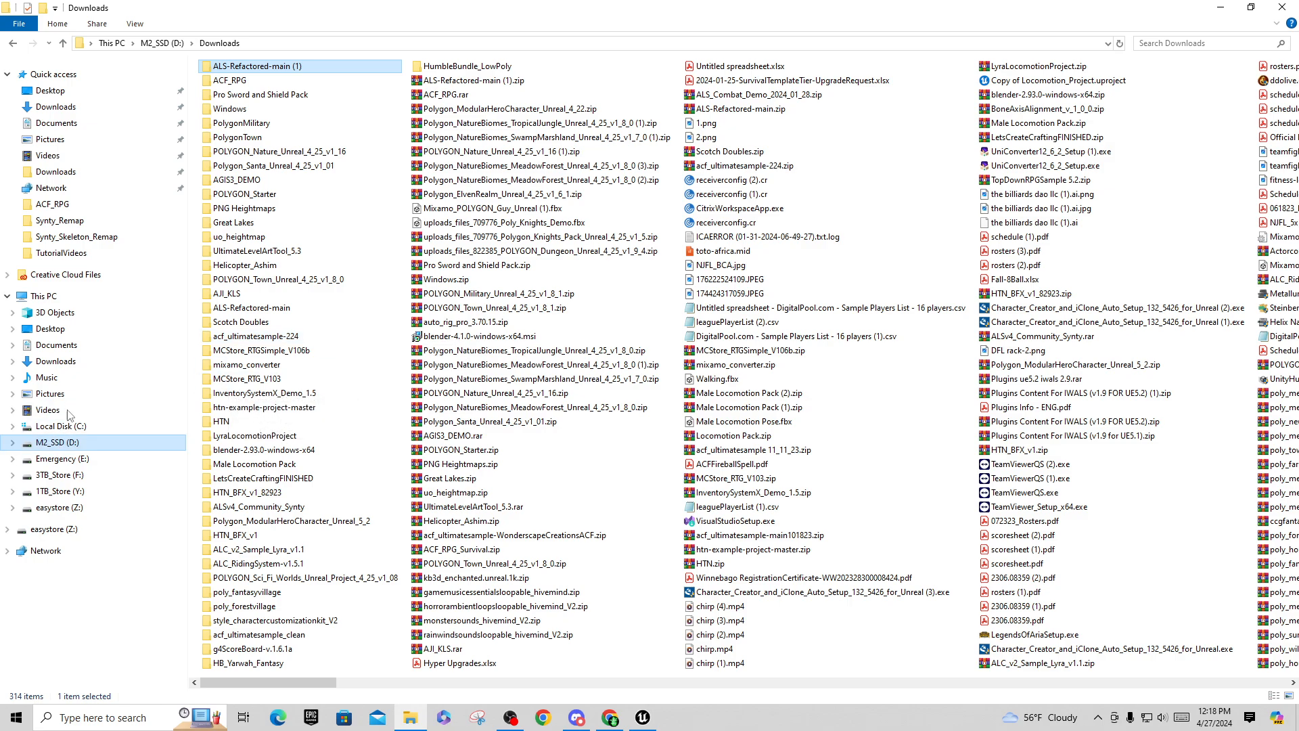
# Create a folder named Plugins inside the ALSv4_RF project folder on the D: drive
pyautogui.click(101, 442)
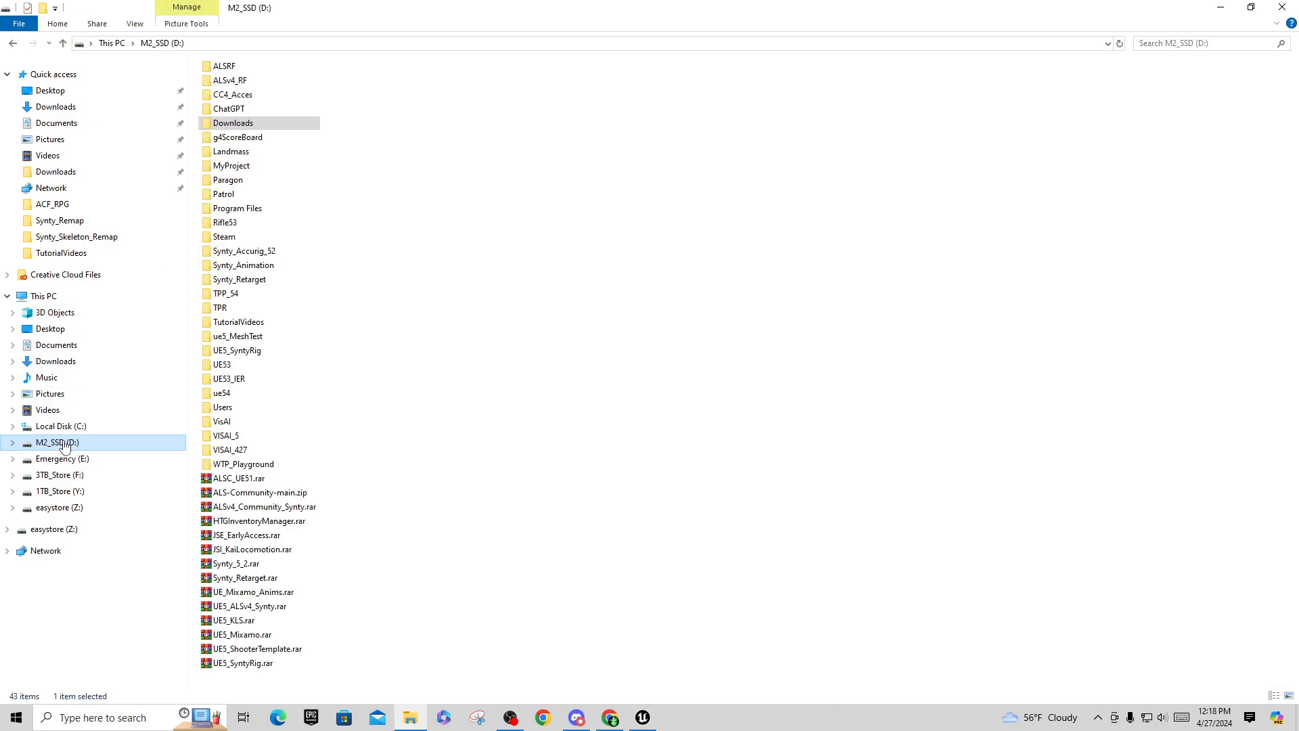
pyautogui.doubleClick(237, 81)
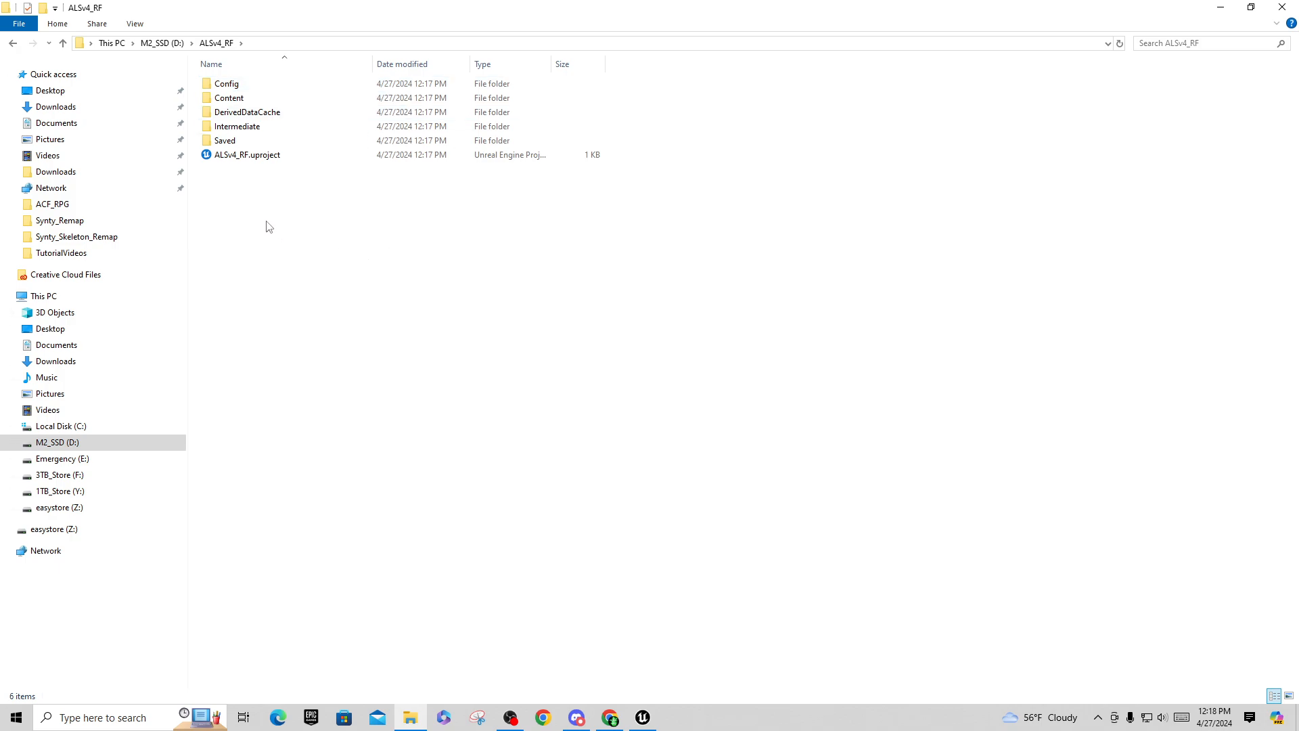
pyautogui.rightClick(229, 239)
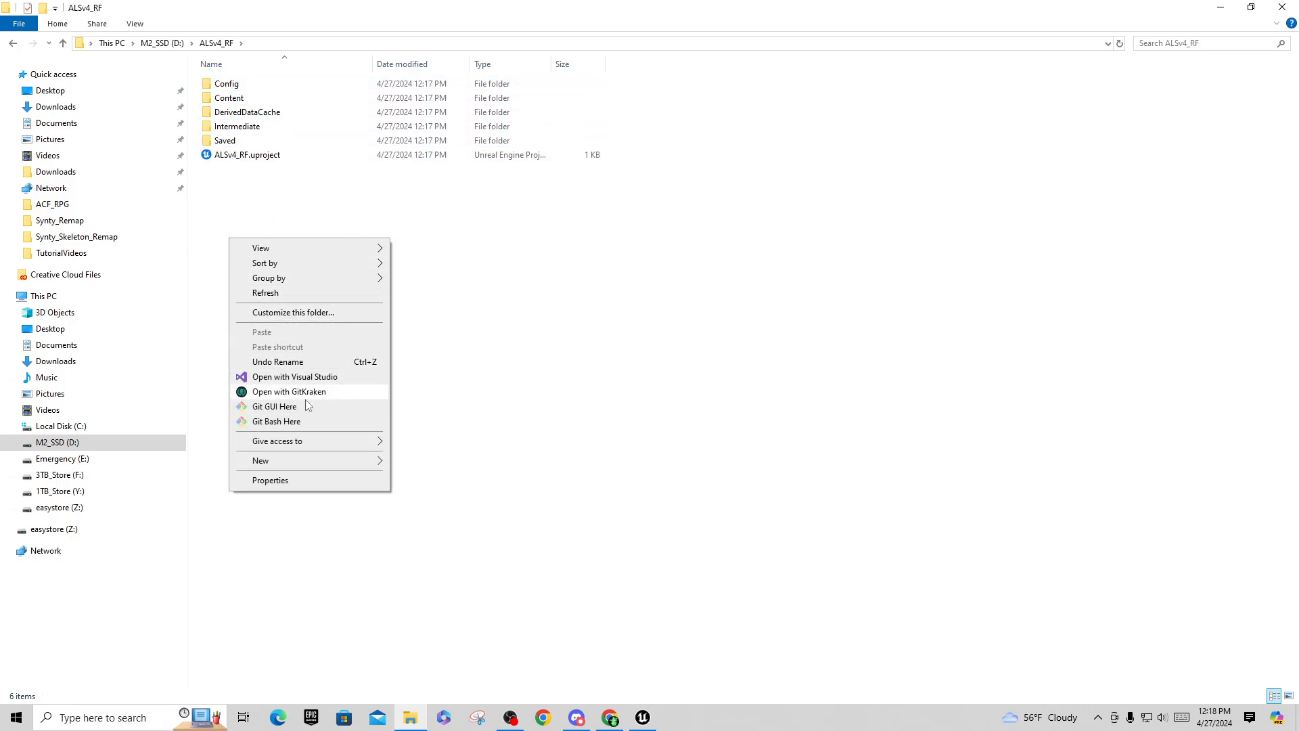
pyautogui.moveTo(302, 463)
pyautogui.click(447, 463)
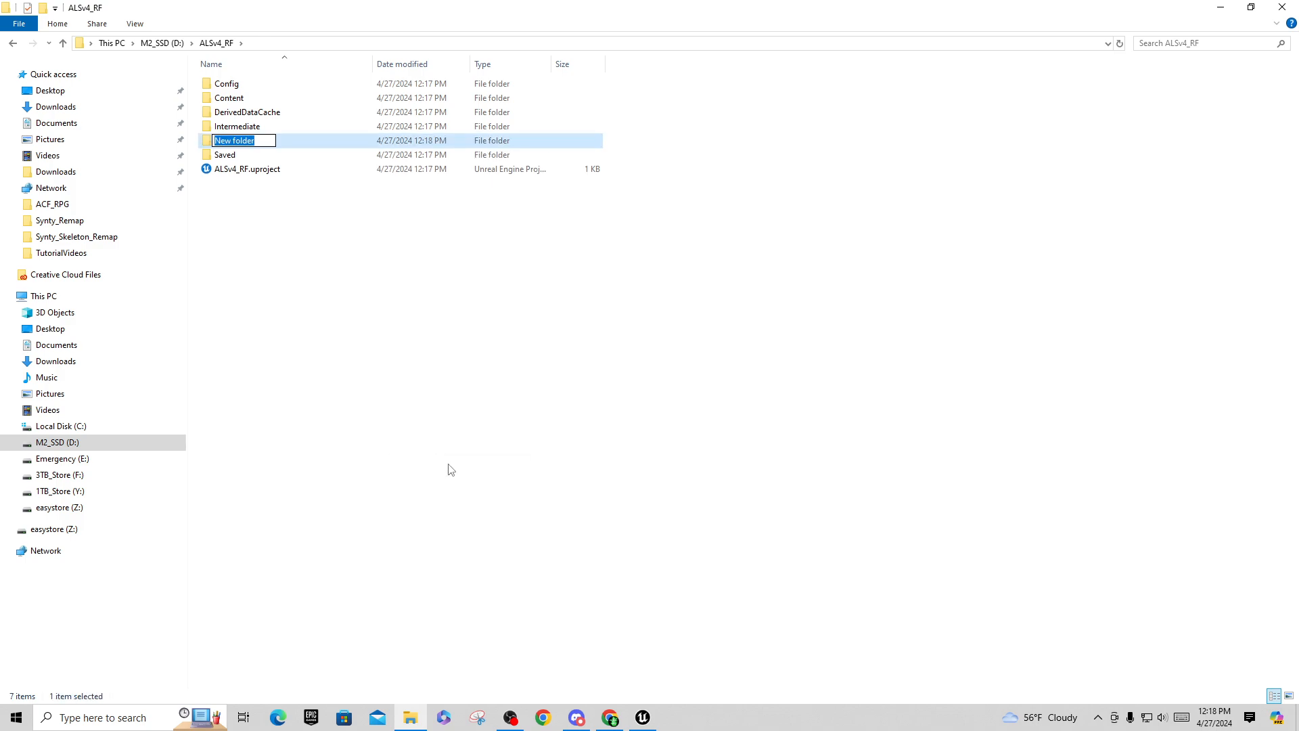
pyautogui.write('Plugins')
pyautogui.click(447, 428)
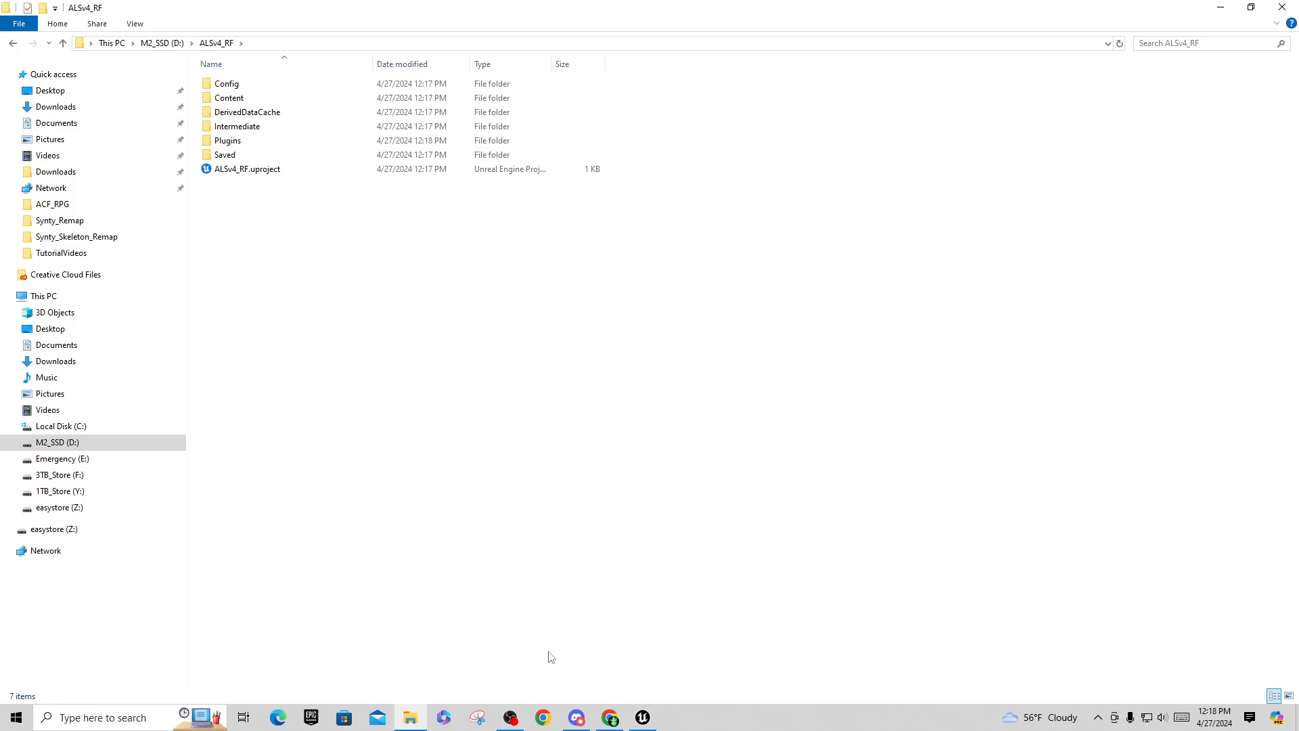
# Switch to Unreal Editor, briefly play-test the ThirdPersonMap level, stop the simulation and close the editor
pyautogui.click(643, 717)
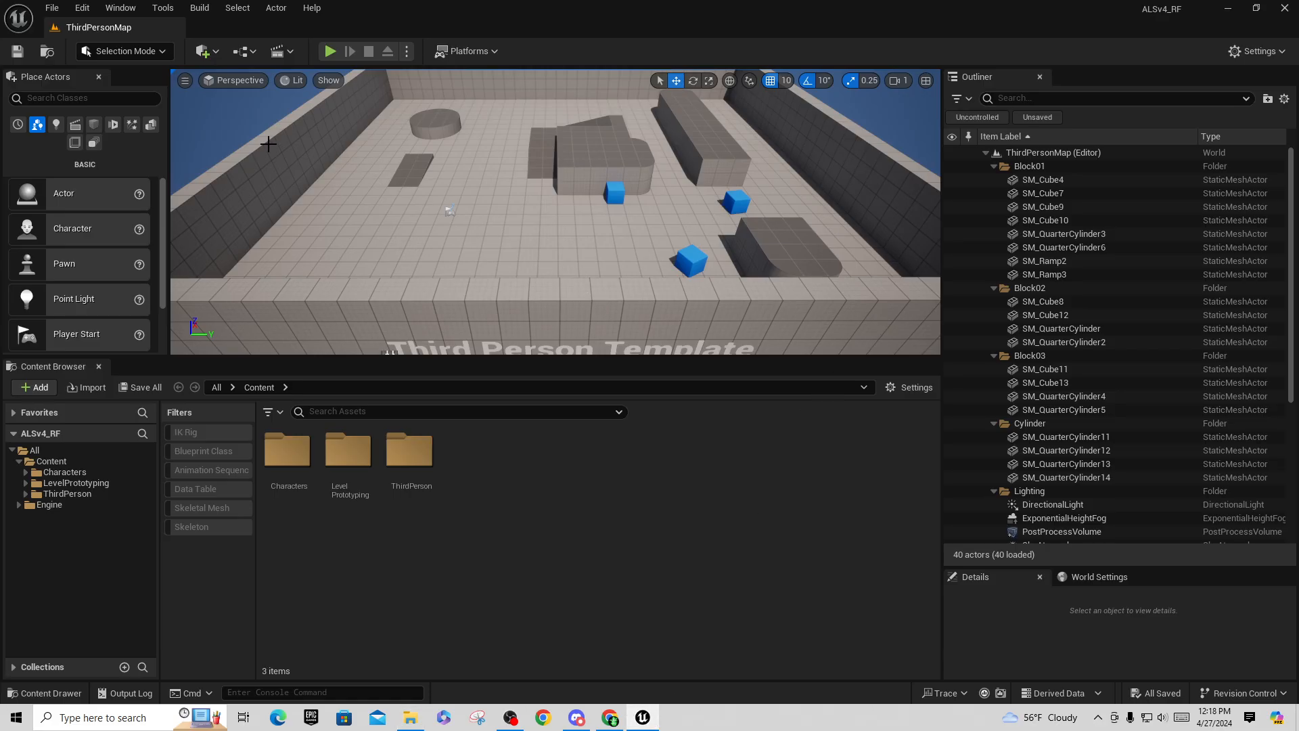
pyautogui.click(330, 52)
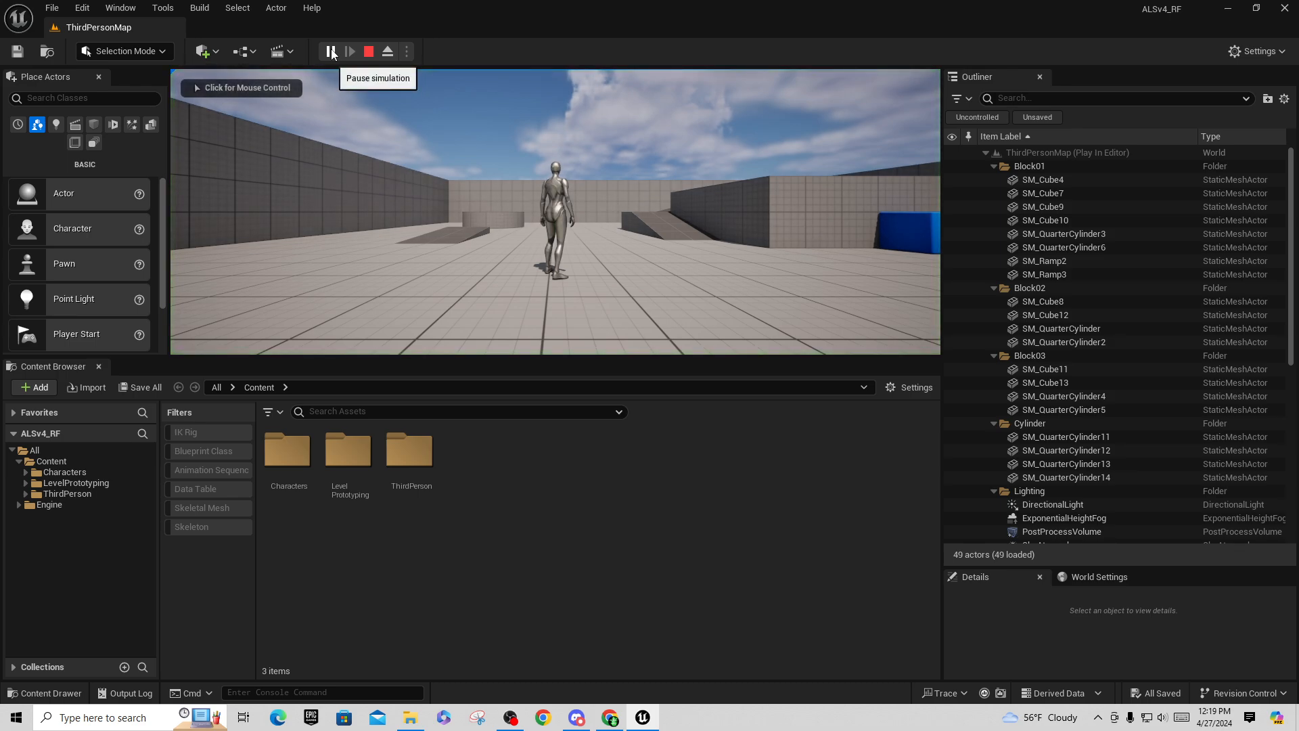
pyautogui.press('Escape')
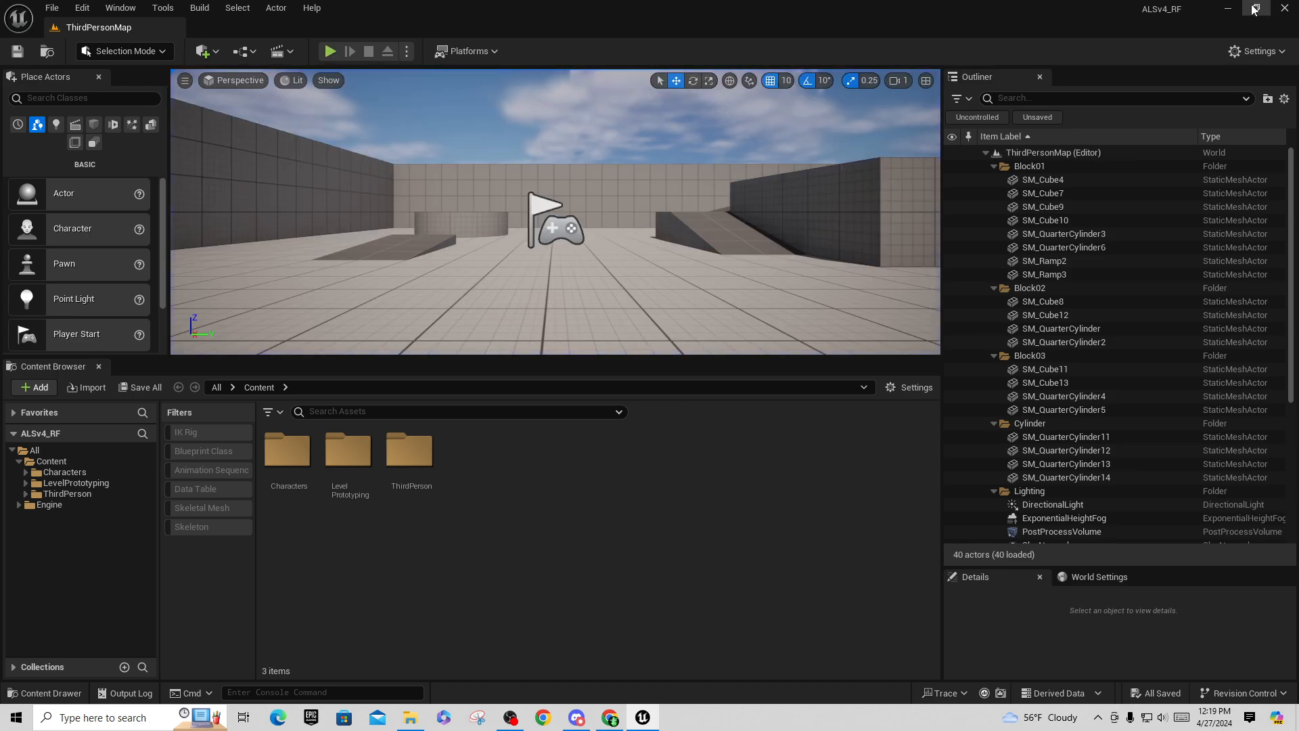
pyautogui.click(1285, 8)
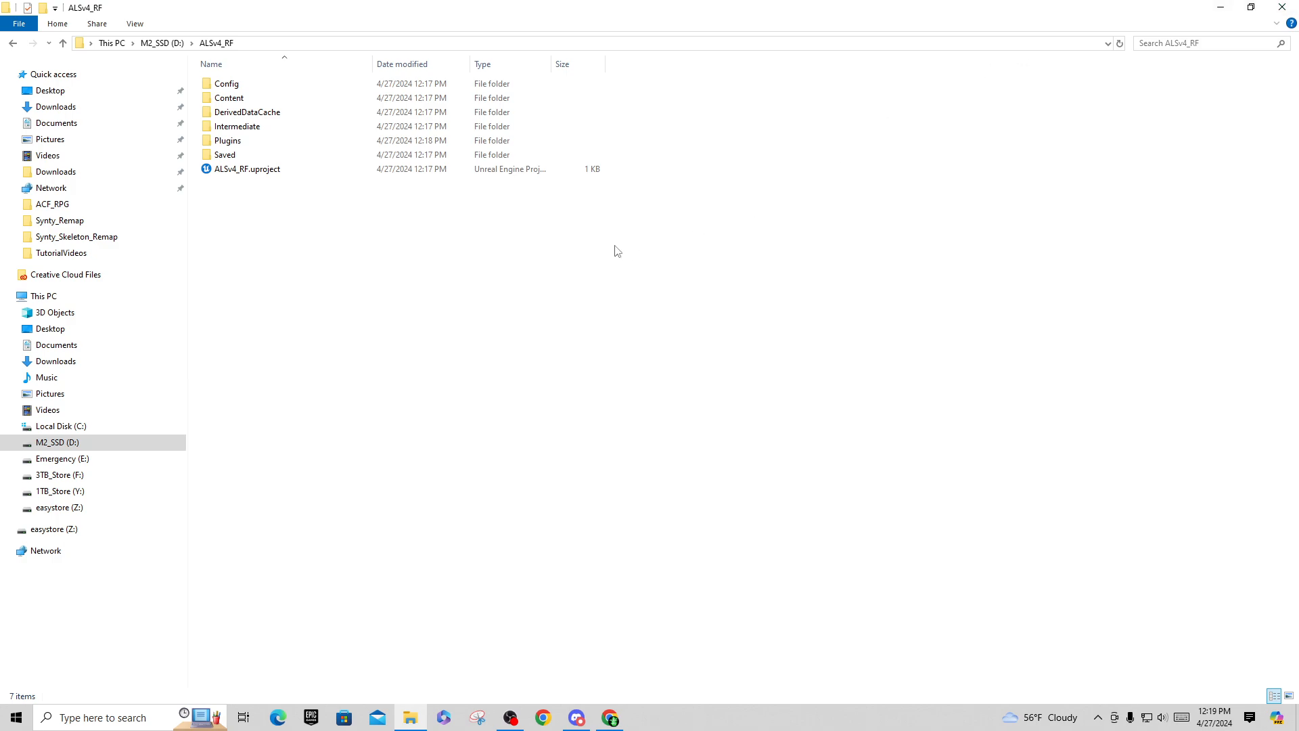
# Open the ALSv4_RF project's Plugins folder and bring File Explorer back in front of the Epic Games Launcher
pyautogui.doubleClick(233, 144)
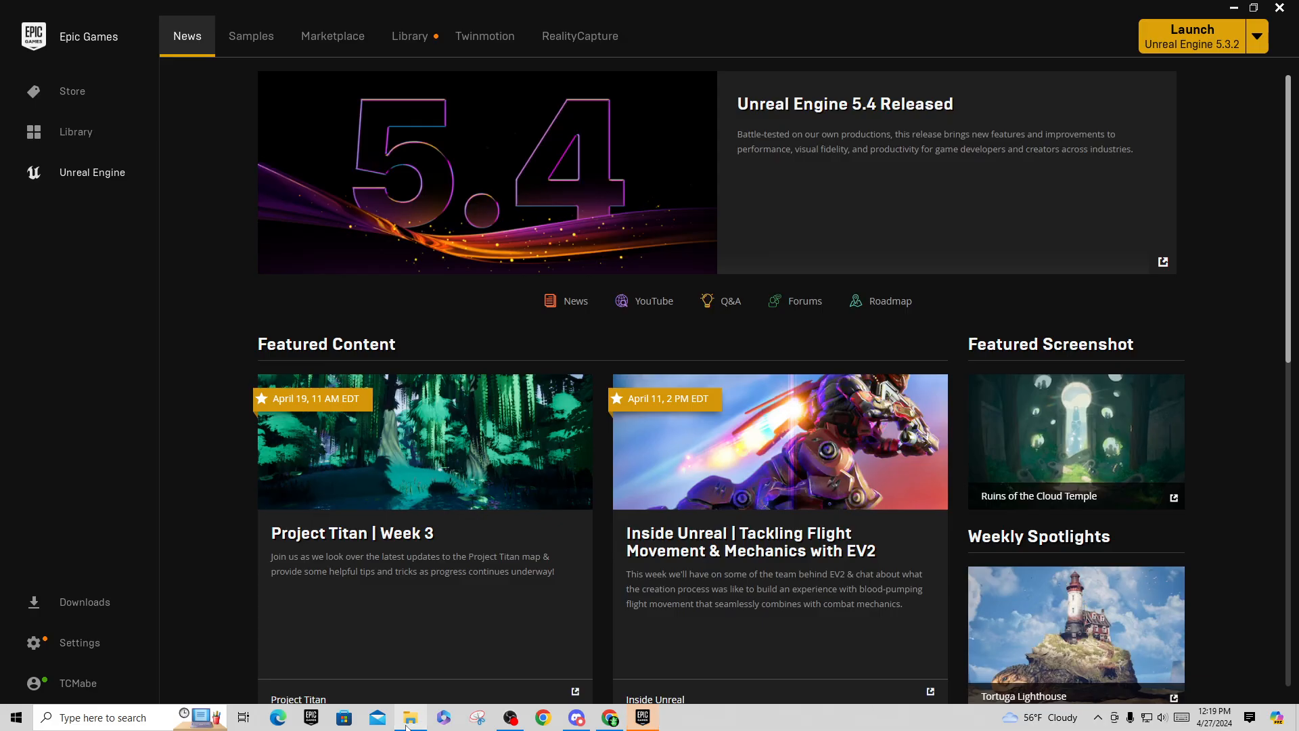
pyautogui.click(410, 718)
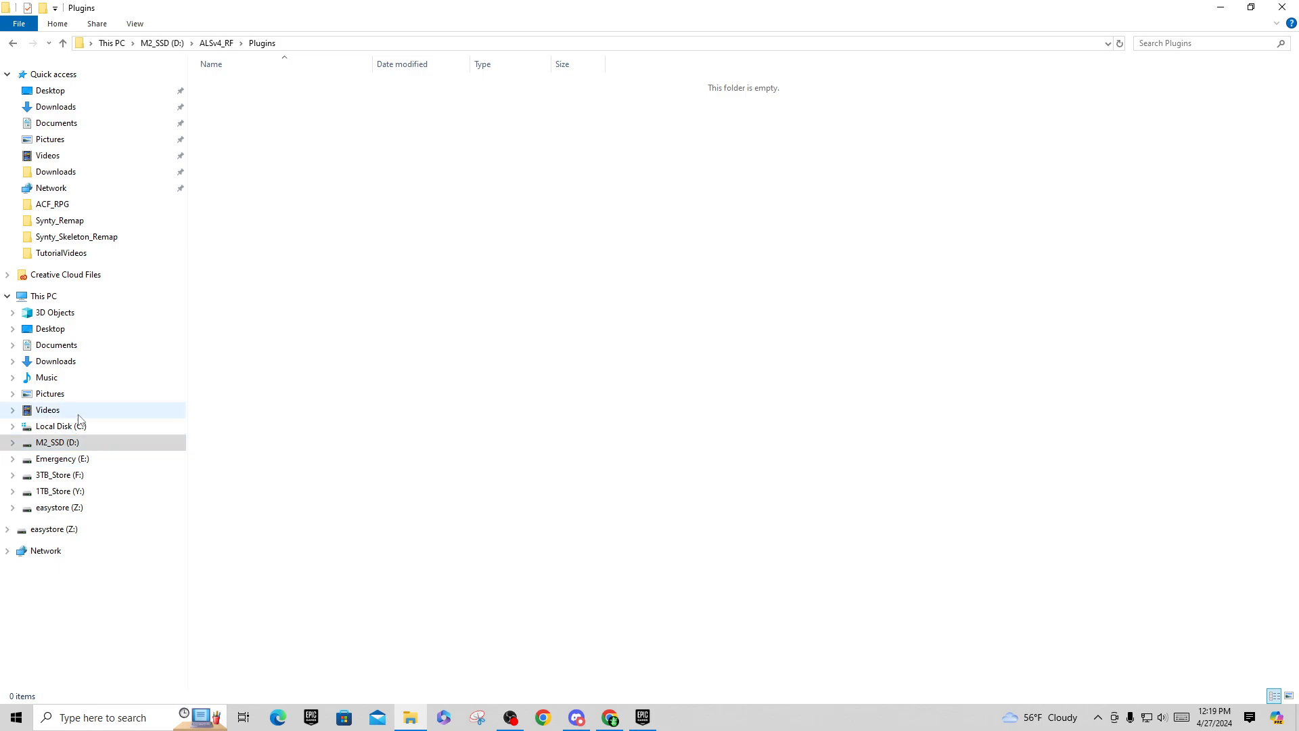
# Examine the plugin files in the inner ALS-Refactored-main folder, inside ALS-Refactored-main (1) in the D: drive's Downloads folder
pyautogui.click(52, 442)
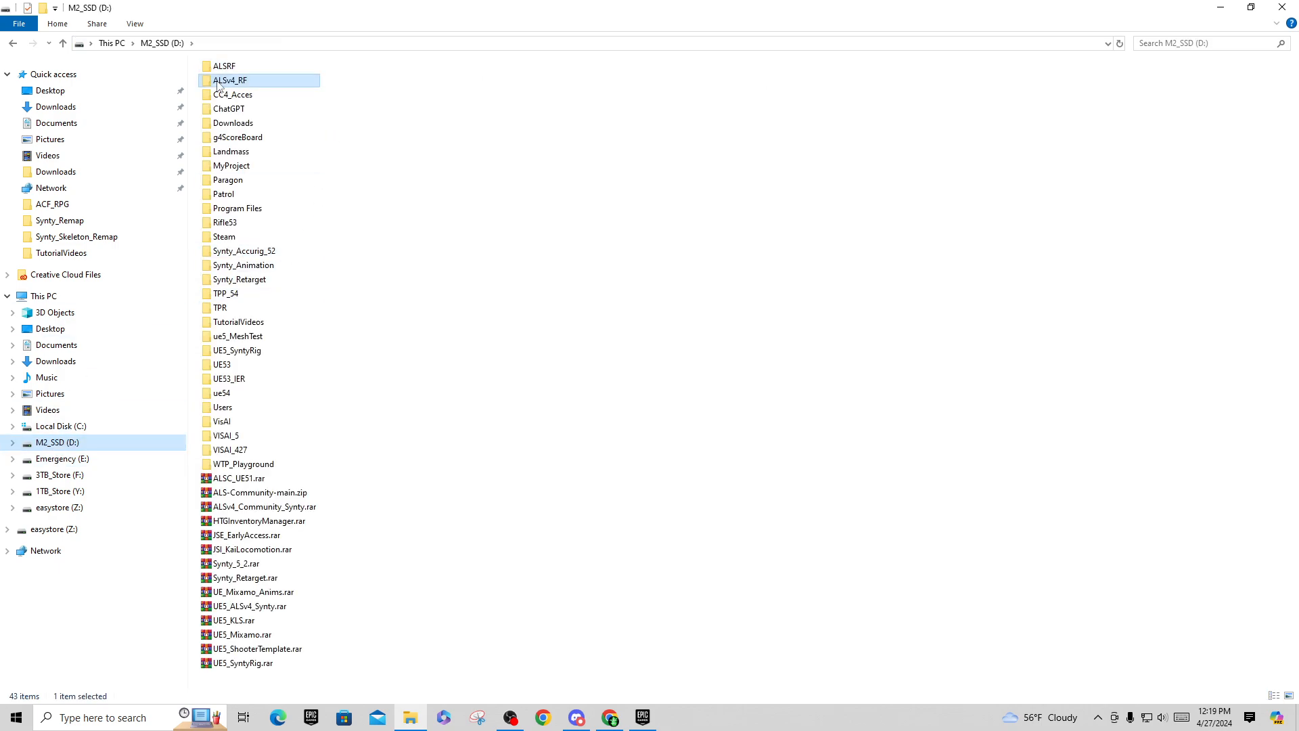
pyautogui.doubleClick(238, 124)
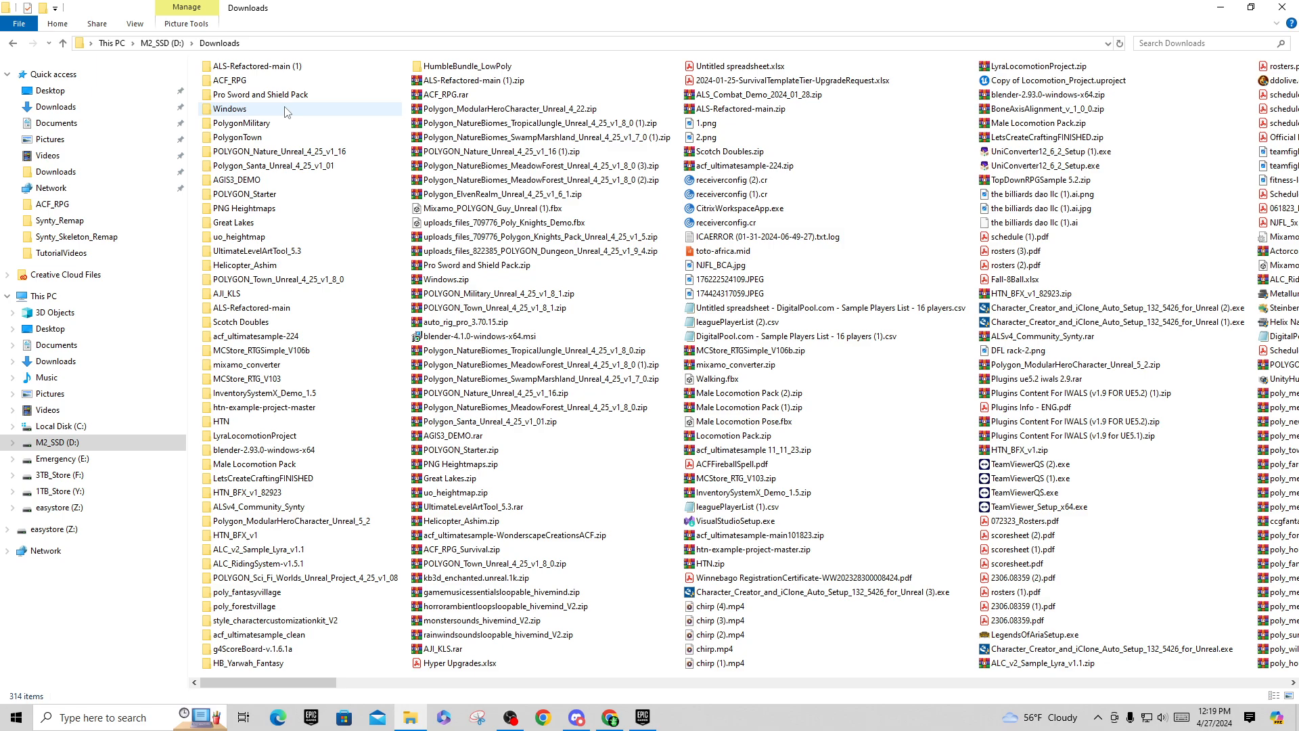
pyautogui.doubleClick(267, 66)
pyautogui.doubleClick(266, 84)
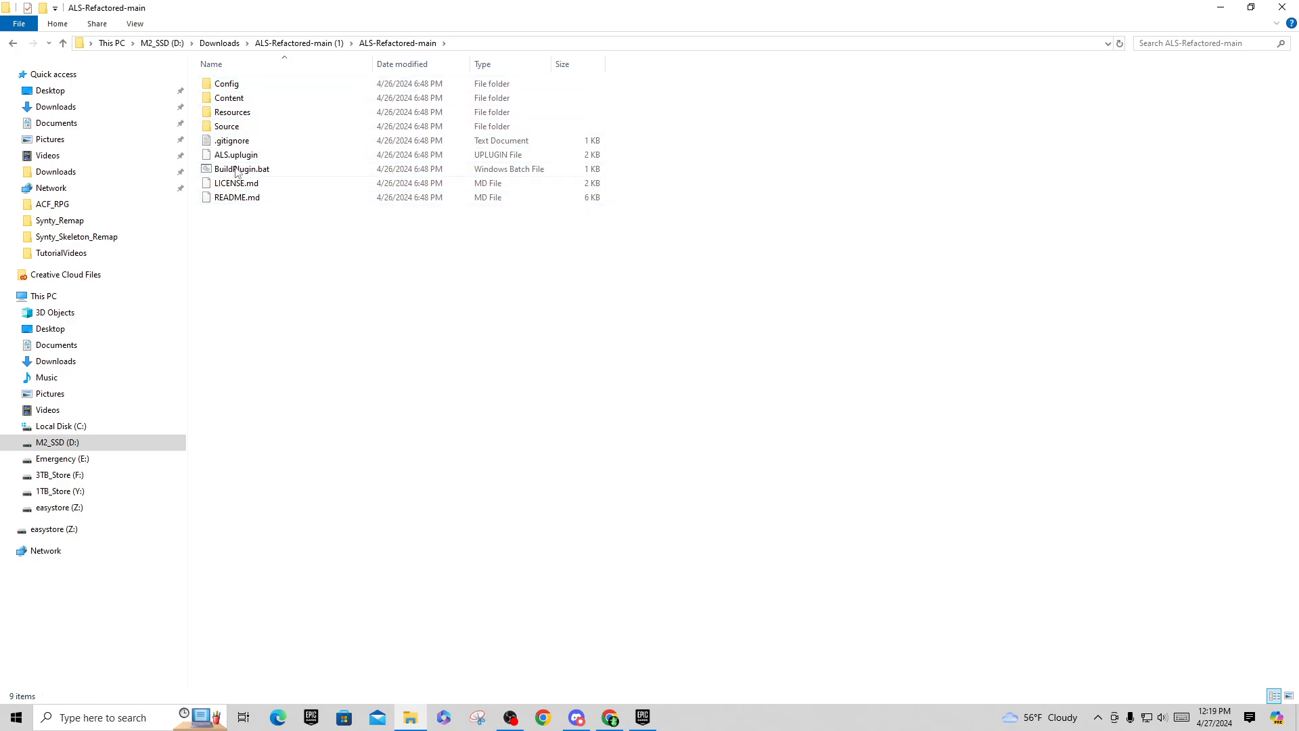
pyautogui.click(14, 46)
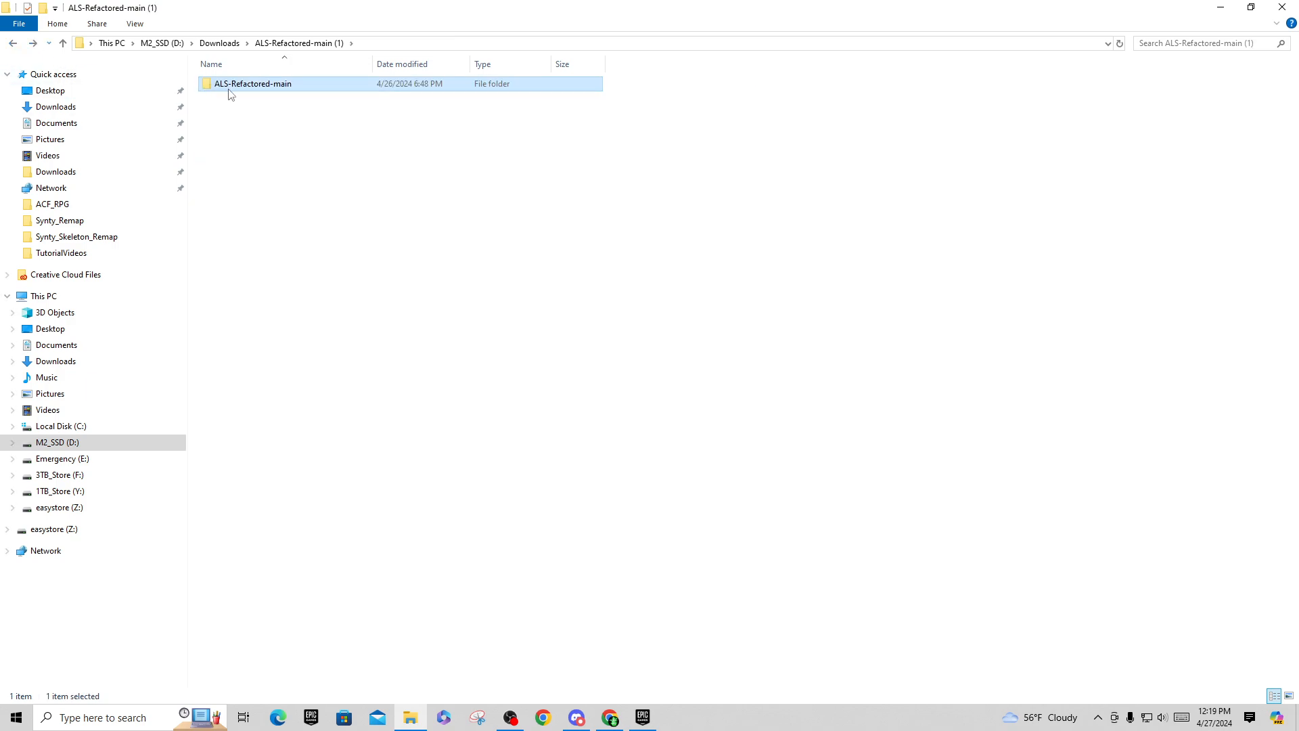
pyautogui.click(223, 42)
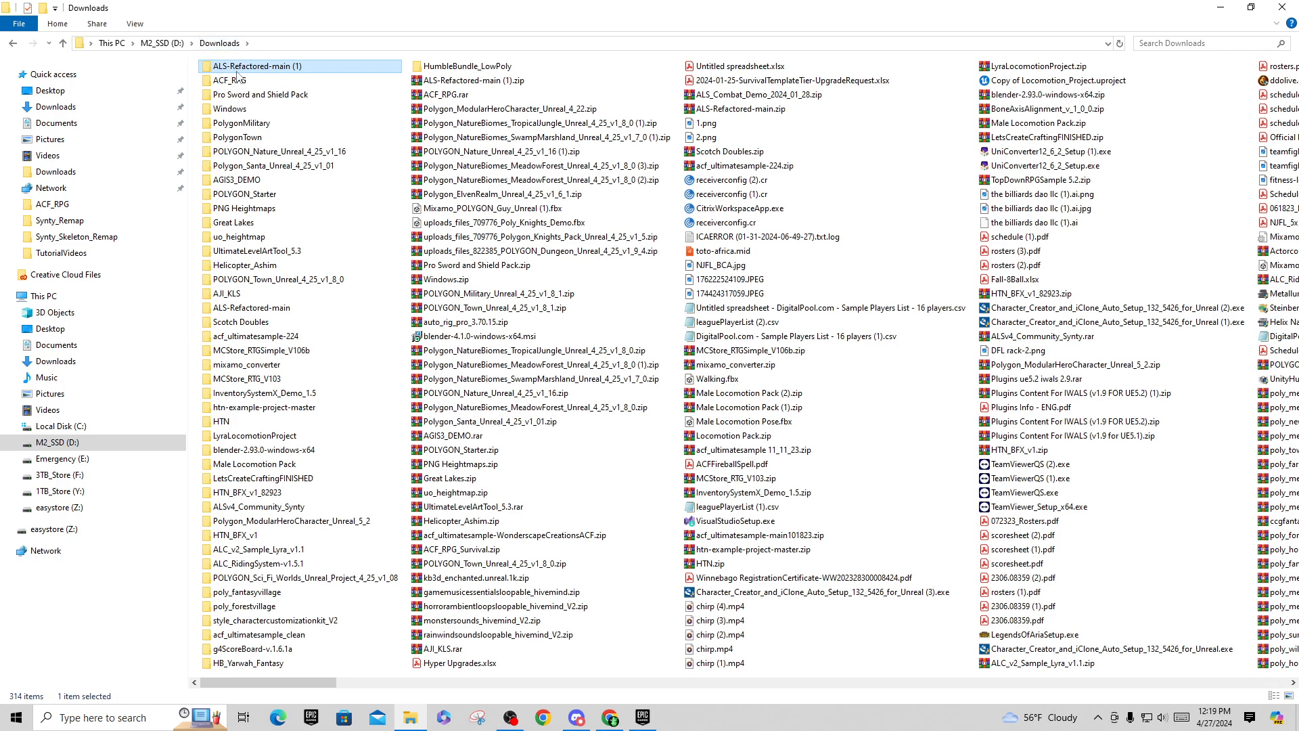
pyautogui.doubleClick(274, 68)
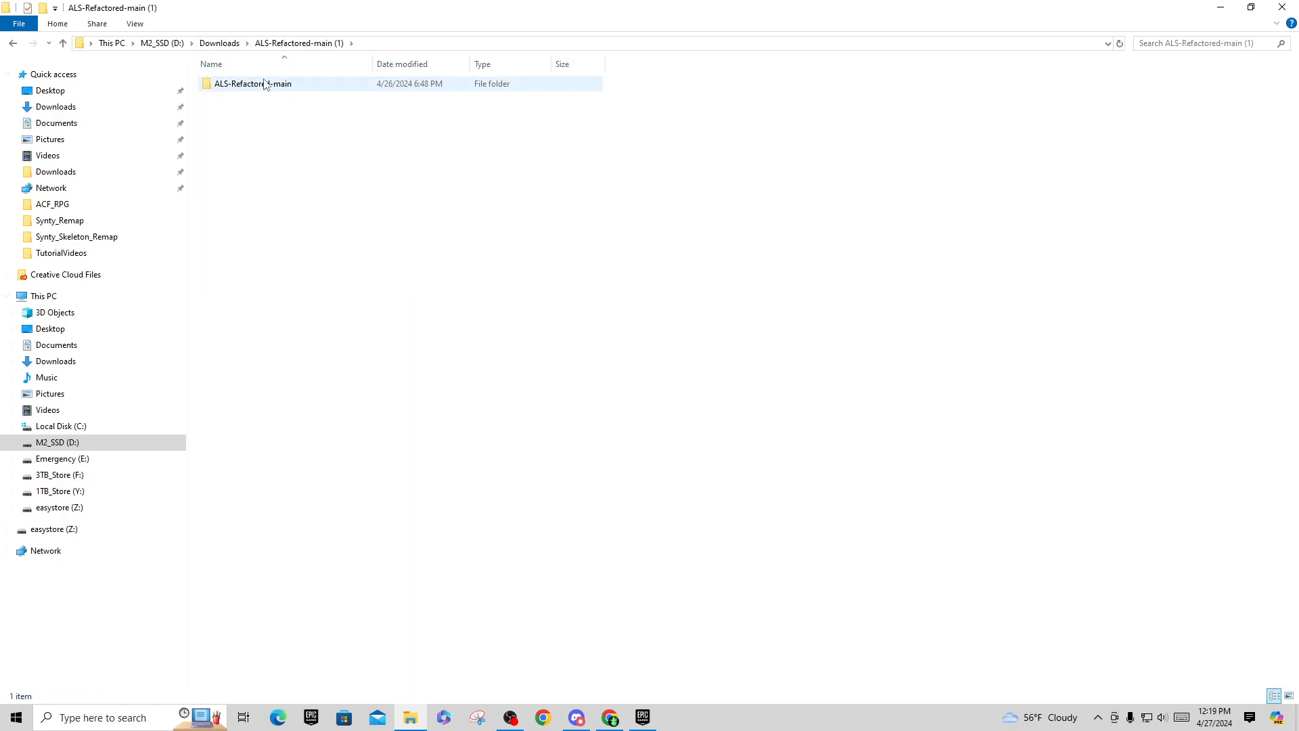
pyautogui.click(219, 89)
pyautogui.doubleClick(256, 86)
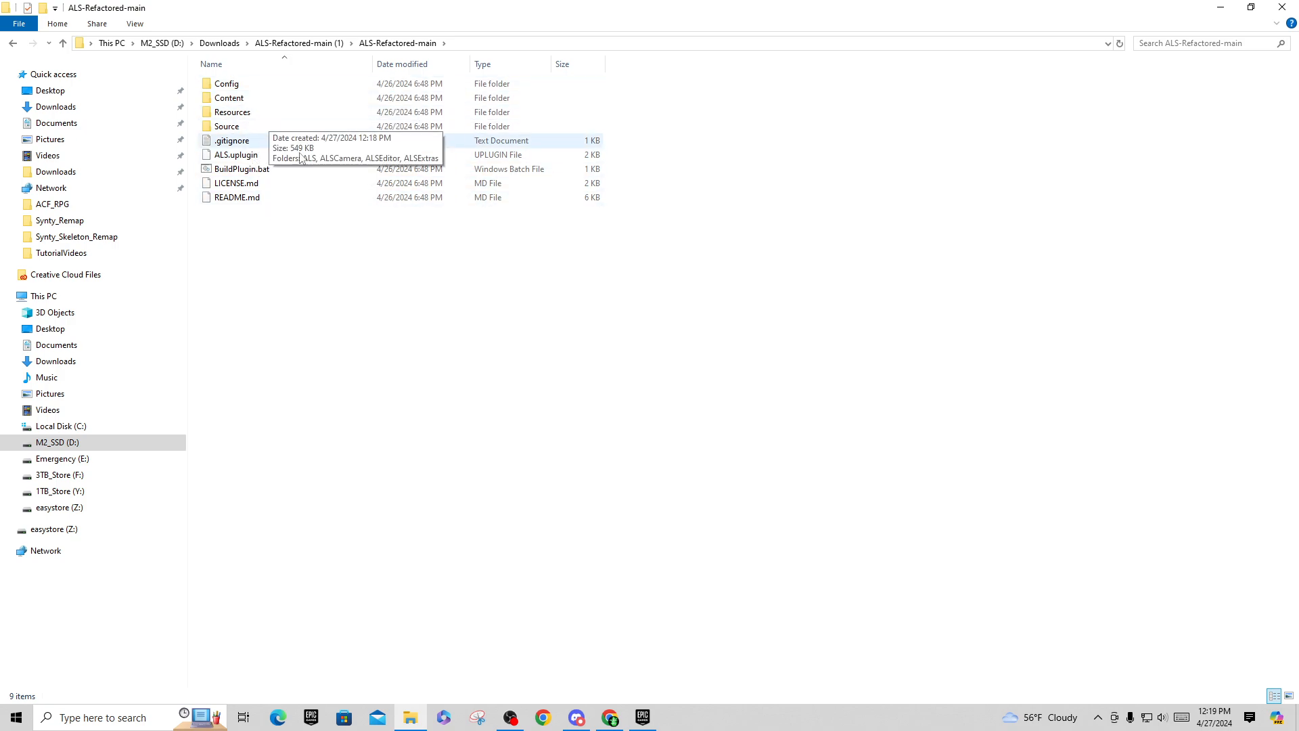
# Copy the inner ALS-Refactored-main folder into the Plugins folder of the ALSv4_RF project on the D: drive
pyautogui.click(13, 44)
pyautogui.rightClick(254, 84)
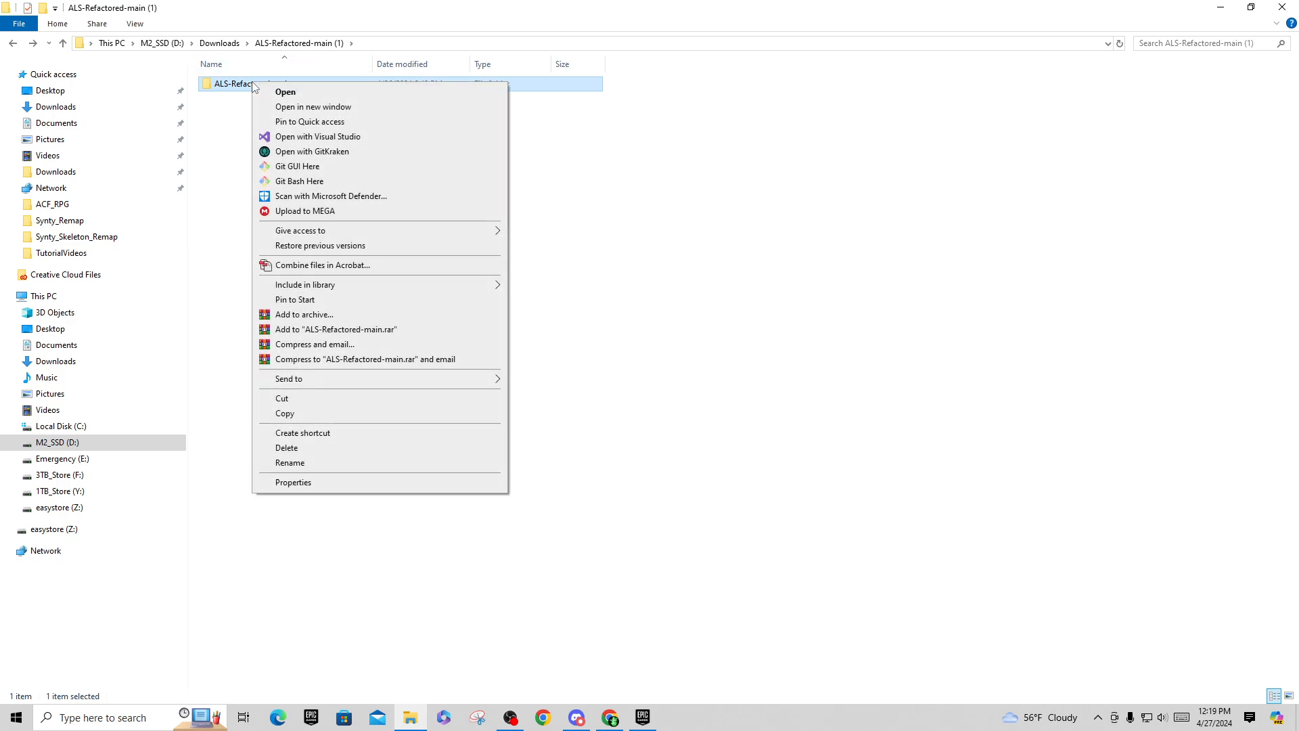
pyautogui.click(328, 414)
pyautogui.click(163, 43)
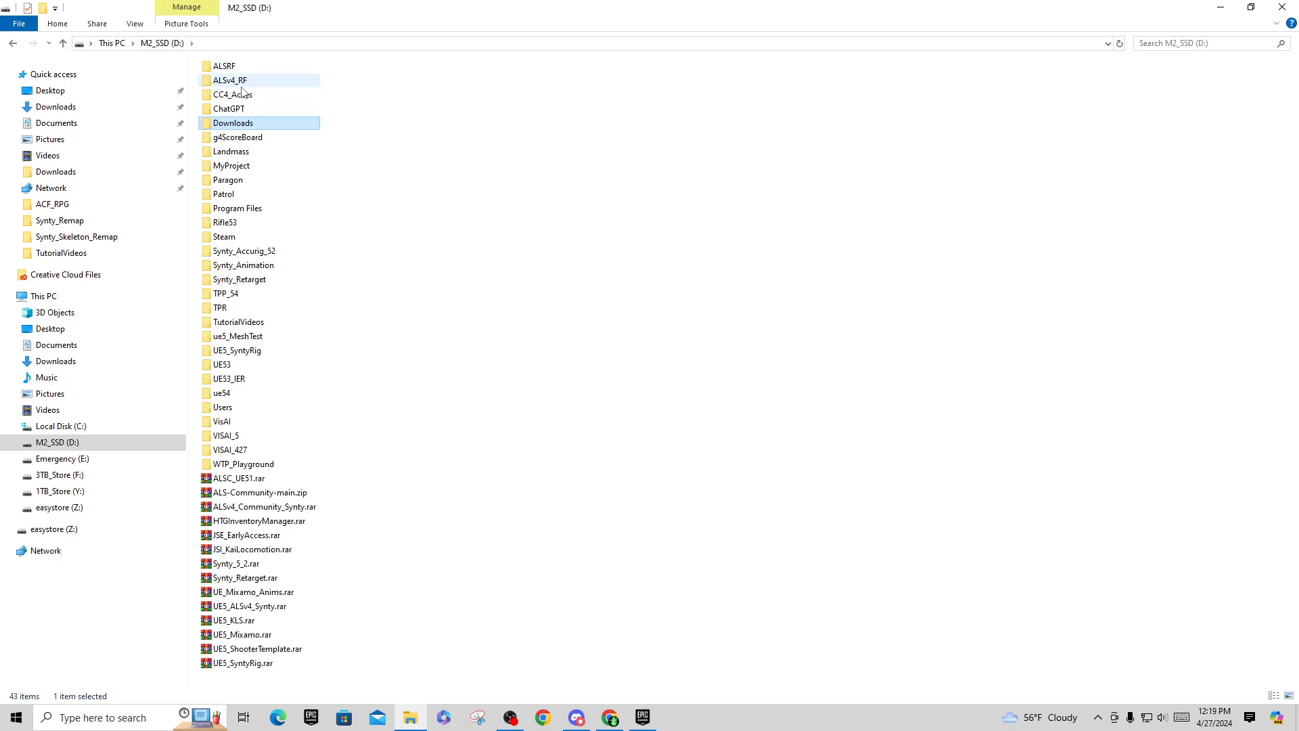
pyautogui.doubleClick(237, 85)
pyautogui.doubleClick(231, 141)
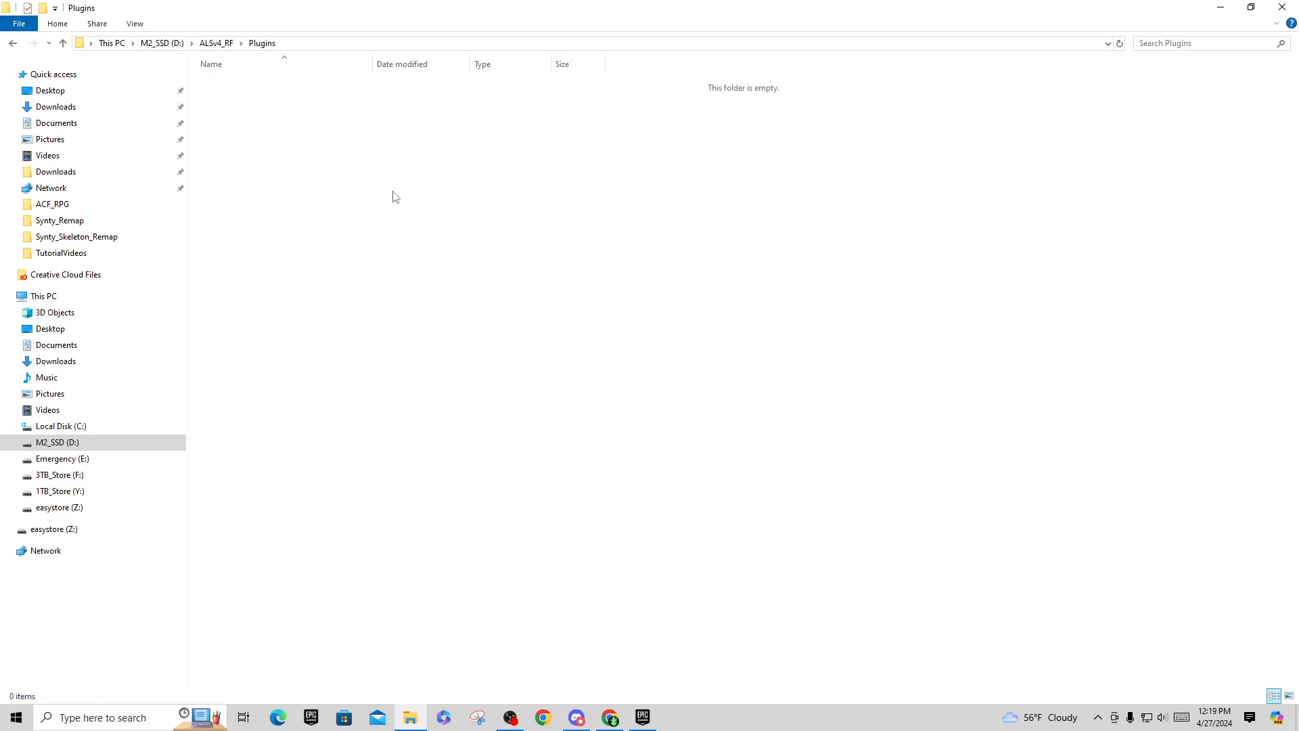
pyautogui.rightClick(415, 232)
pyautogui.click(472, 322)
pyautogui.click(636, 296)
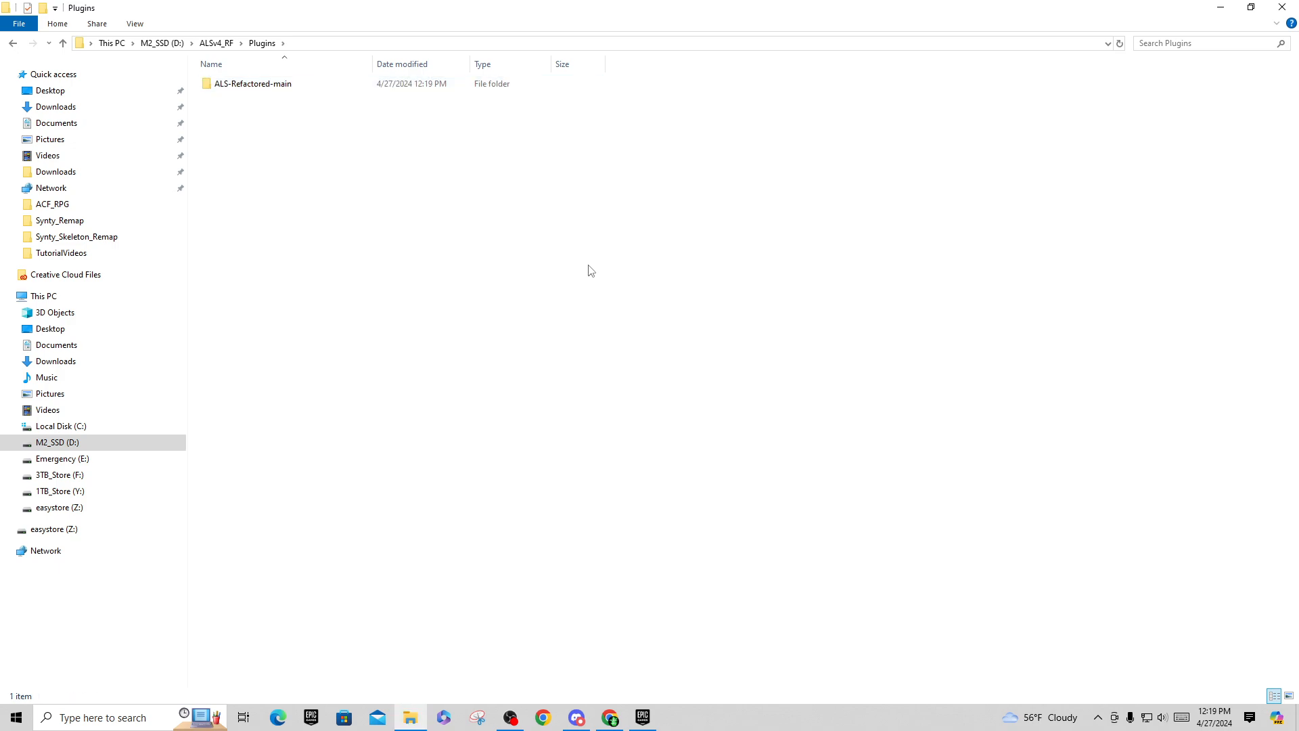
# Open ALSv4_RF.uproject, accepting the ALS plugin despite its different build version and rebuilding the missing ALS modules
pyautogui.click(216, 42)
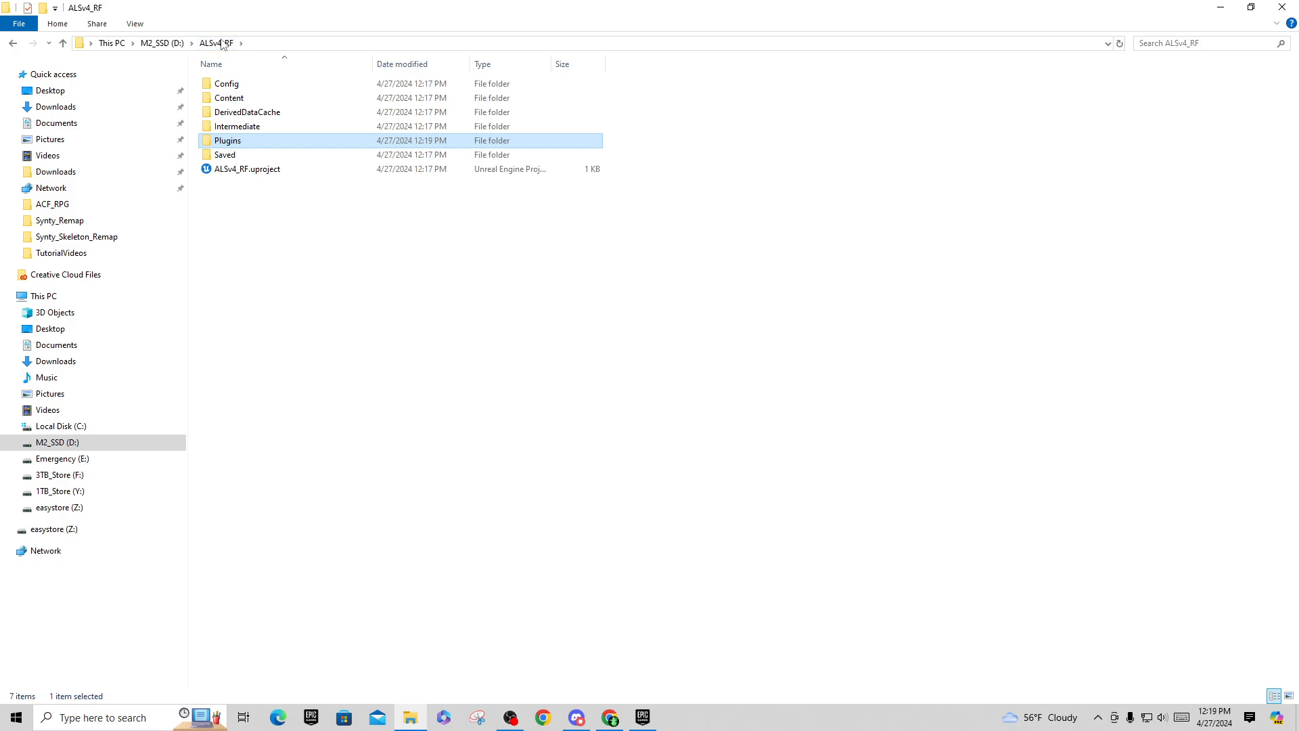
pyautogui.click(255, 173)
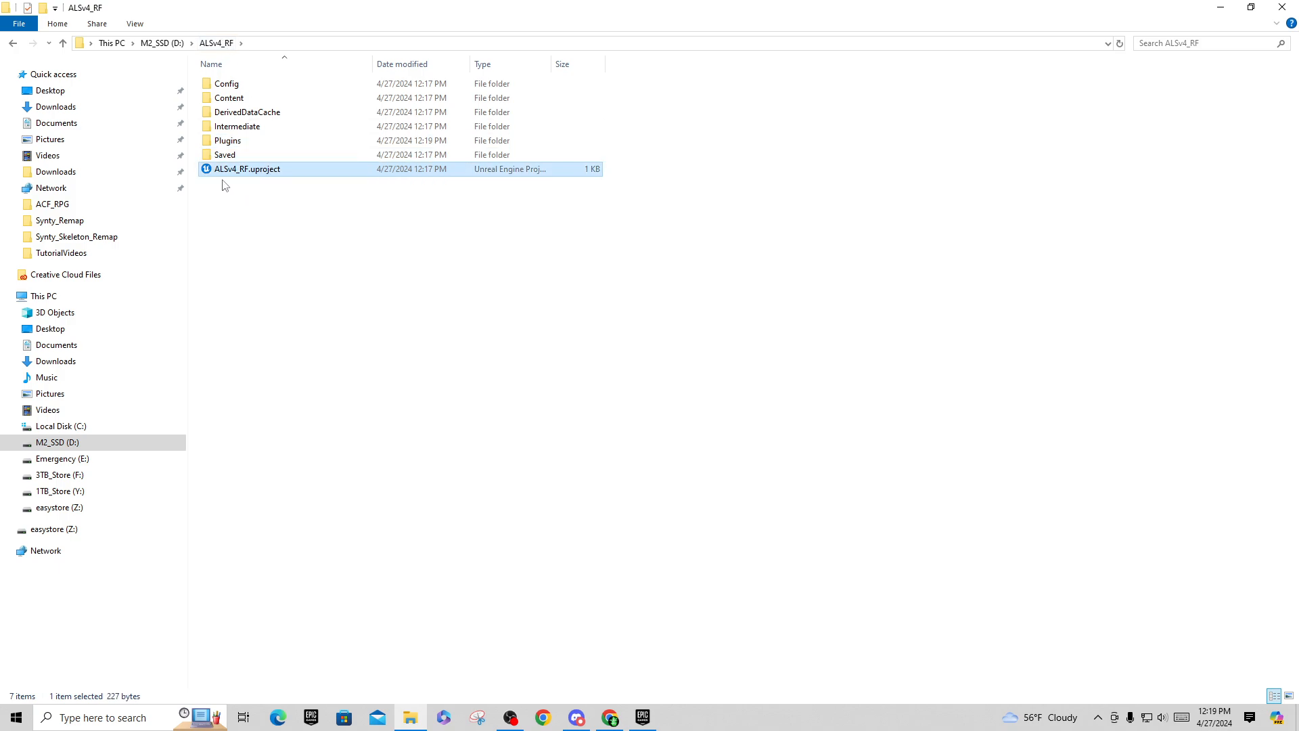
pyautogui.doubleClick(247, 171)
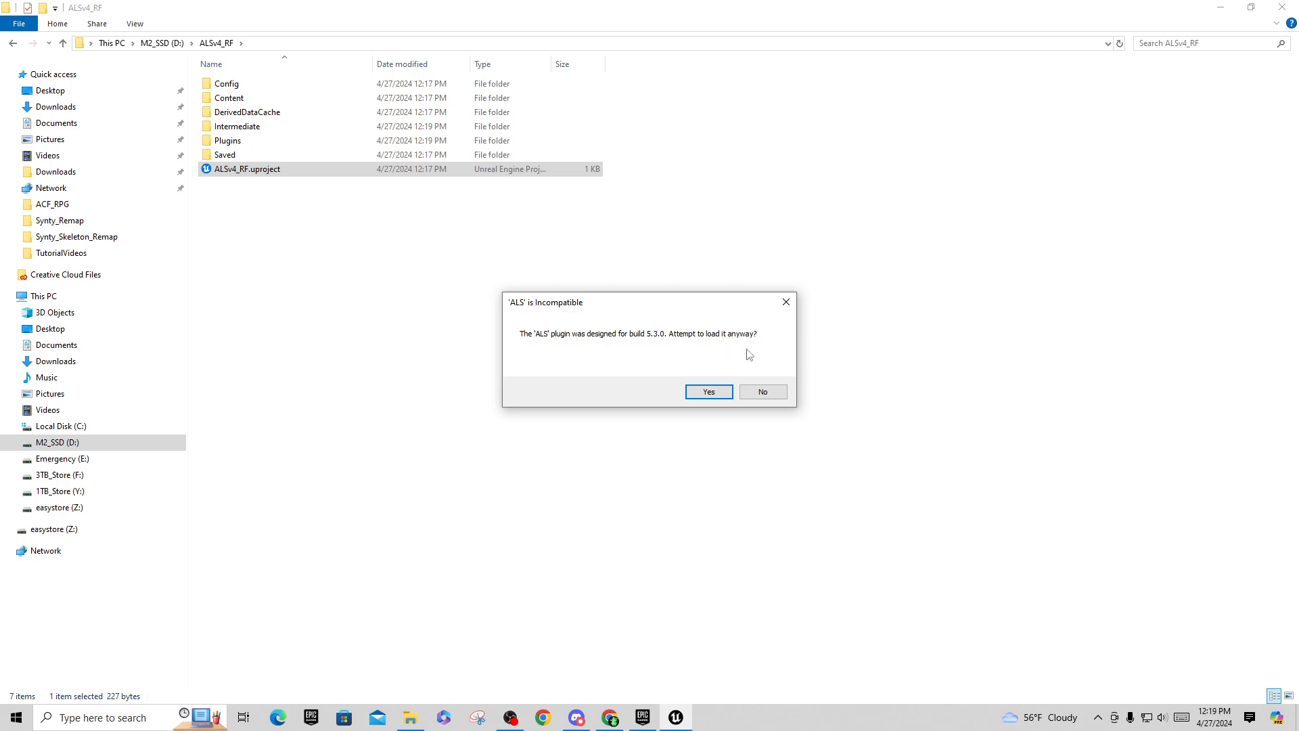
pyautogui.click(719, 391)
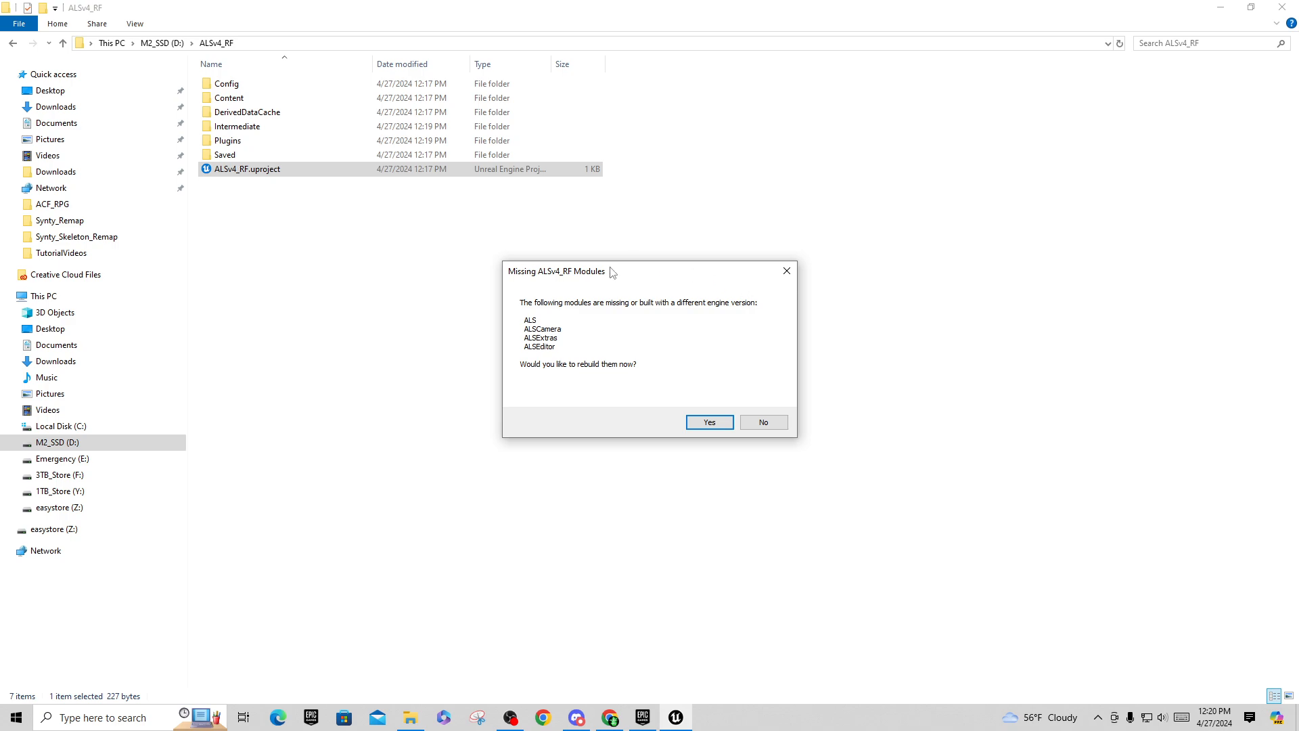
pyautogui.click(708, 422)
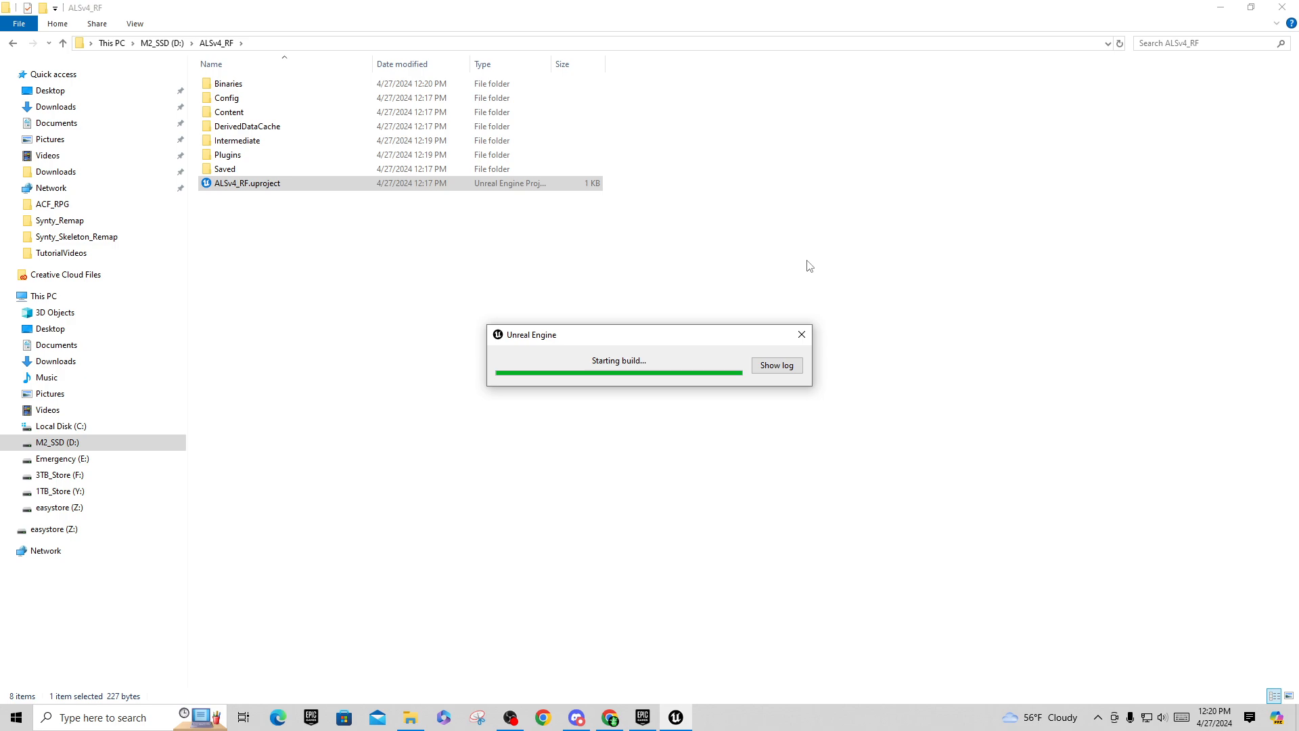
pyautogui.click(767, 369)
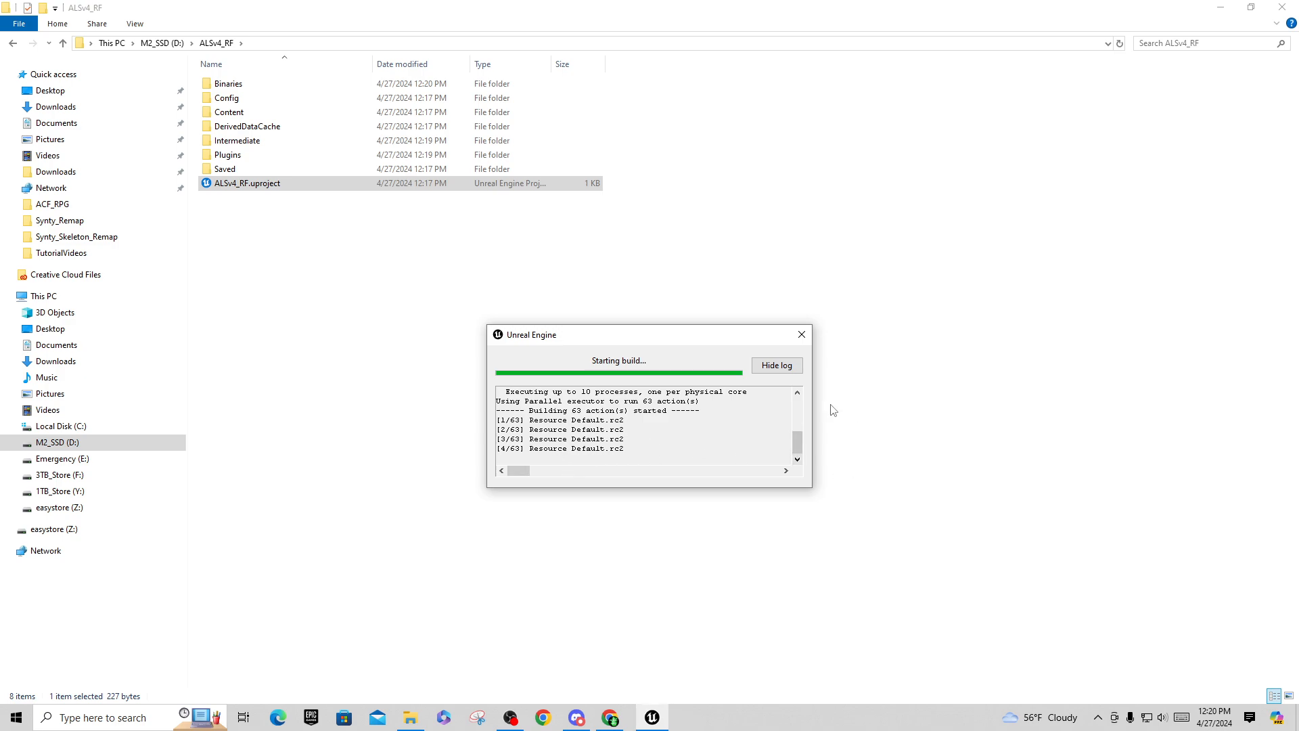
pyautogui.click(777, 365)
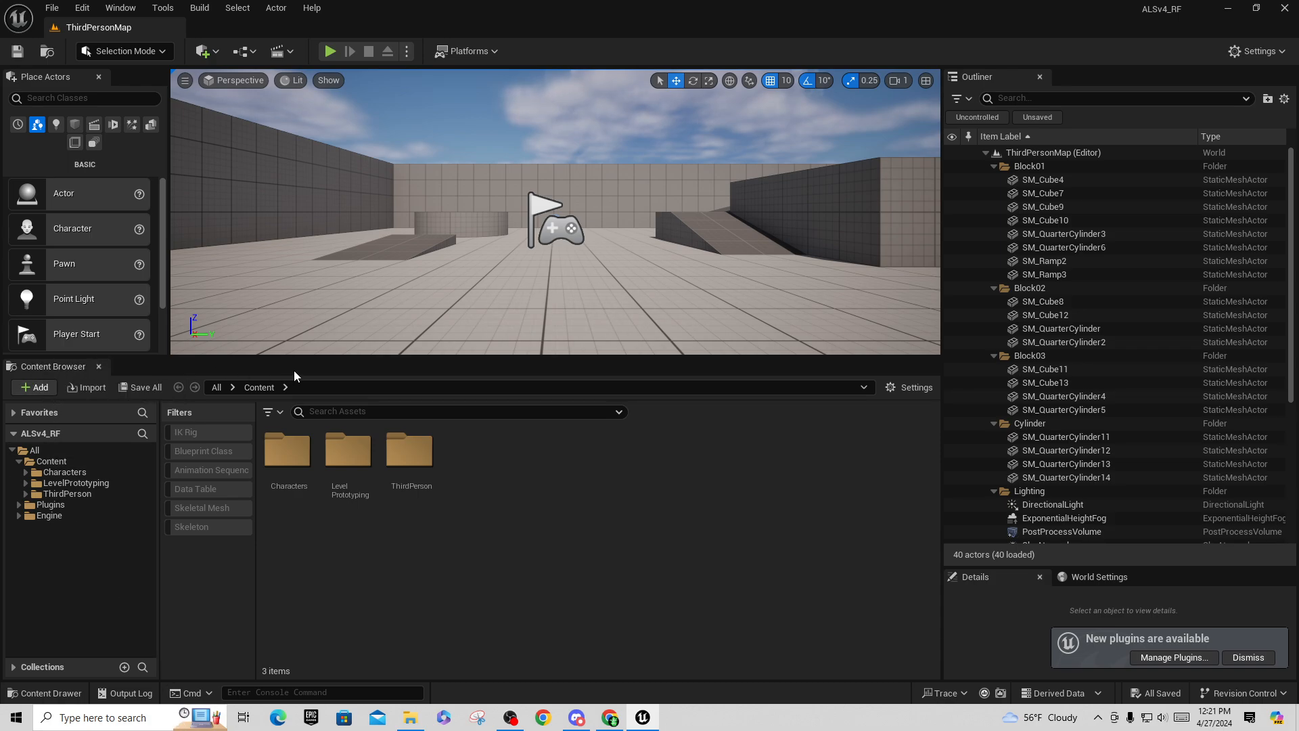
# Check that engine and plugin content are shown, and open Advanced Locomotion System Refactored Content's ALS > Character folder
pyautogui.click(907, 388)
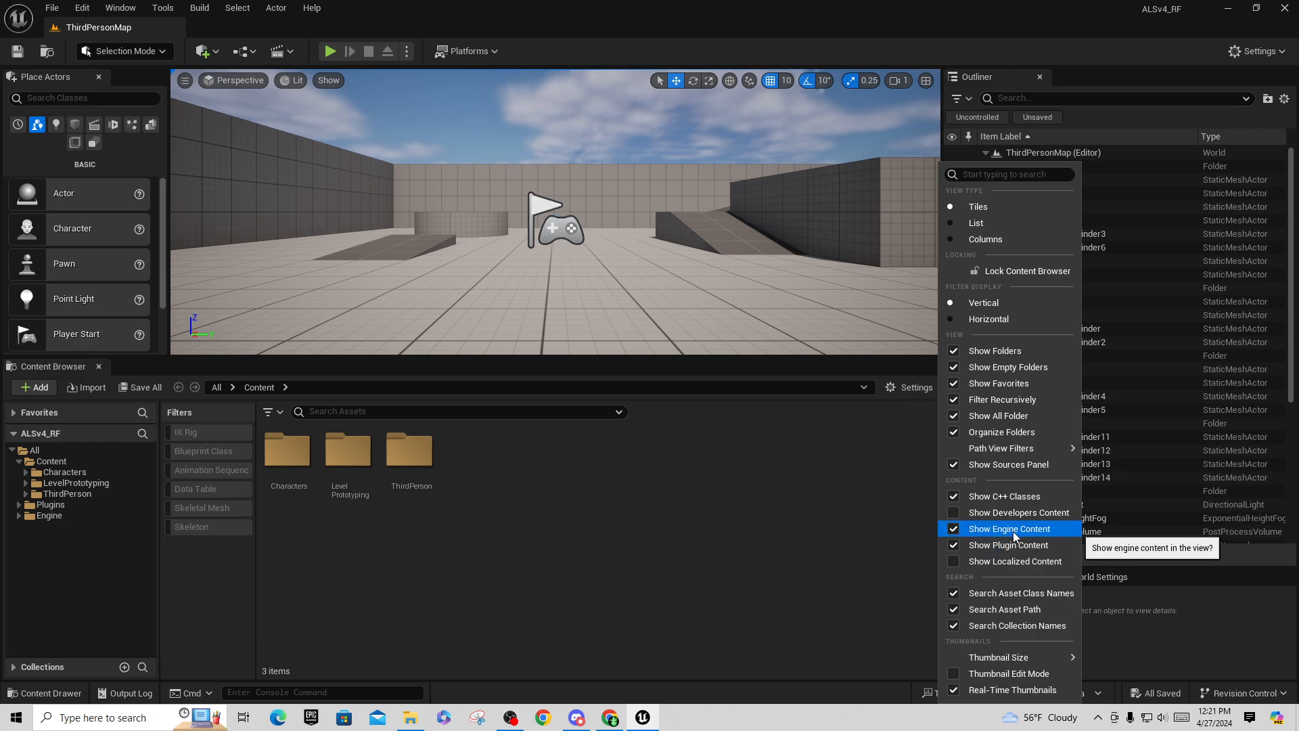
pyautogui.click(729, 532)
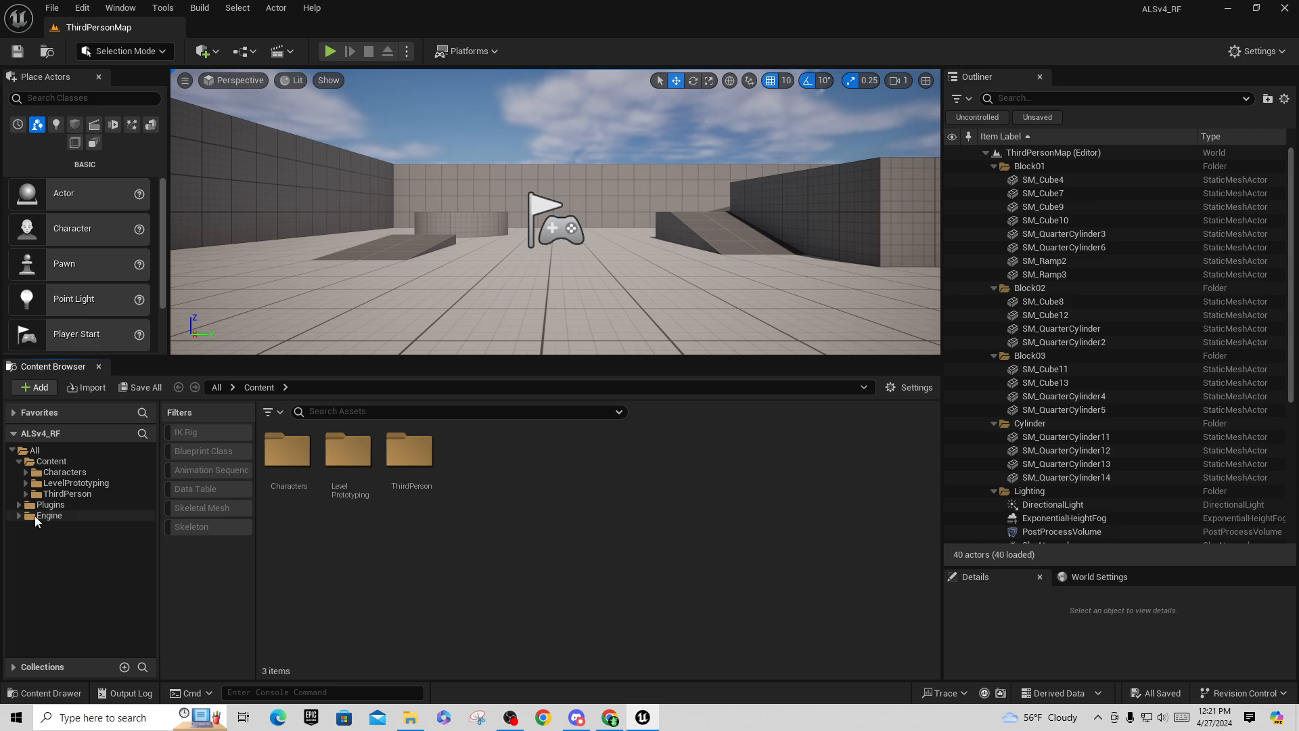
pyautogui.click(19, 506)
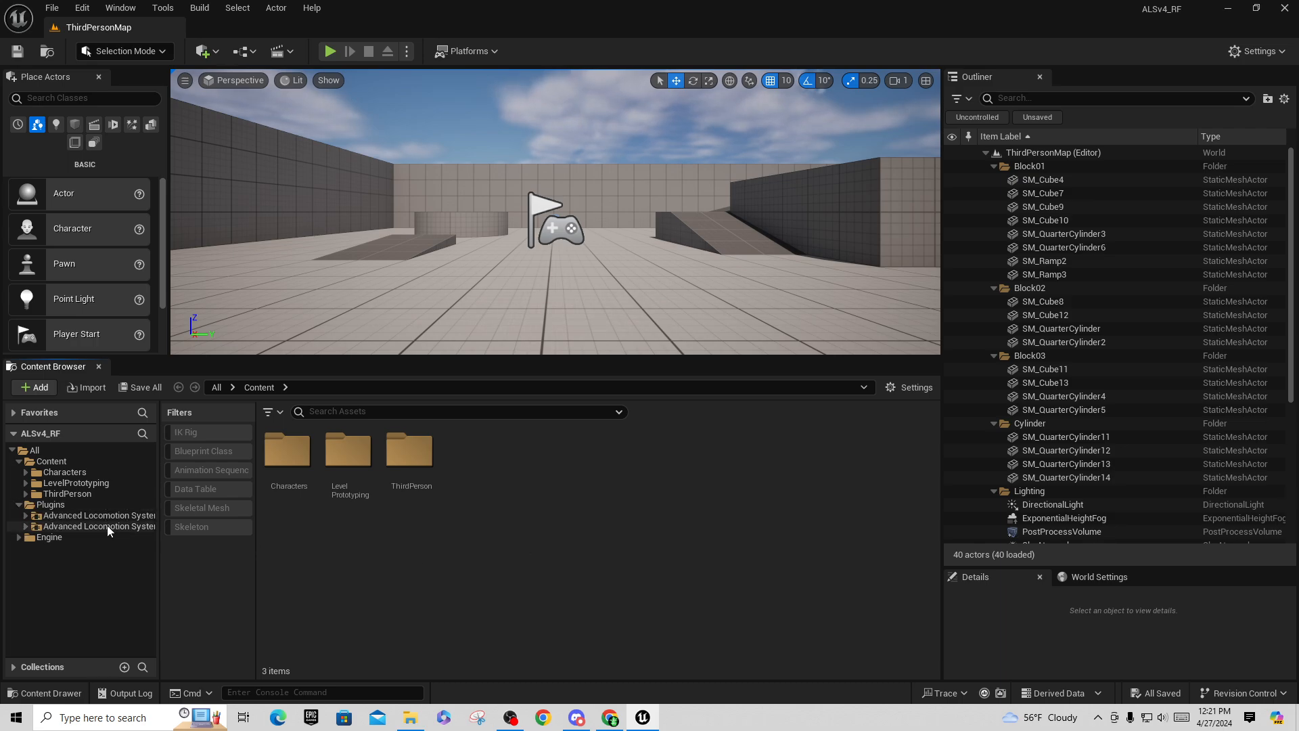
pyautogui.moveTo(159, 554); pyautogui.dragTo(296, 560)
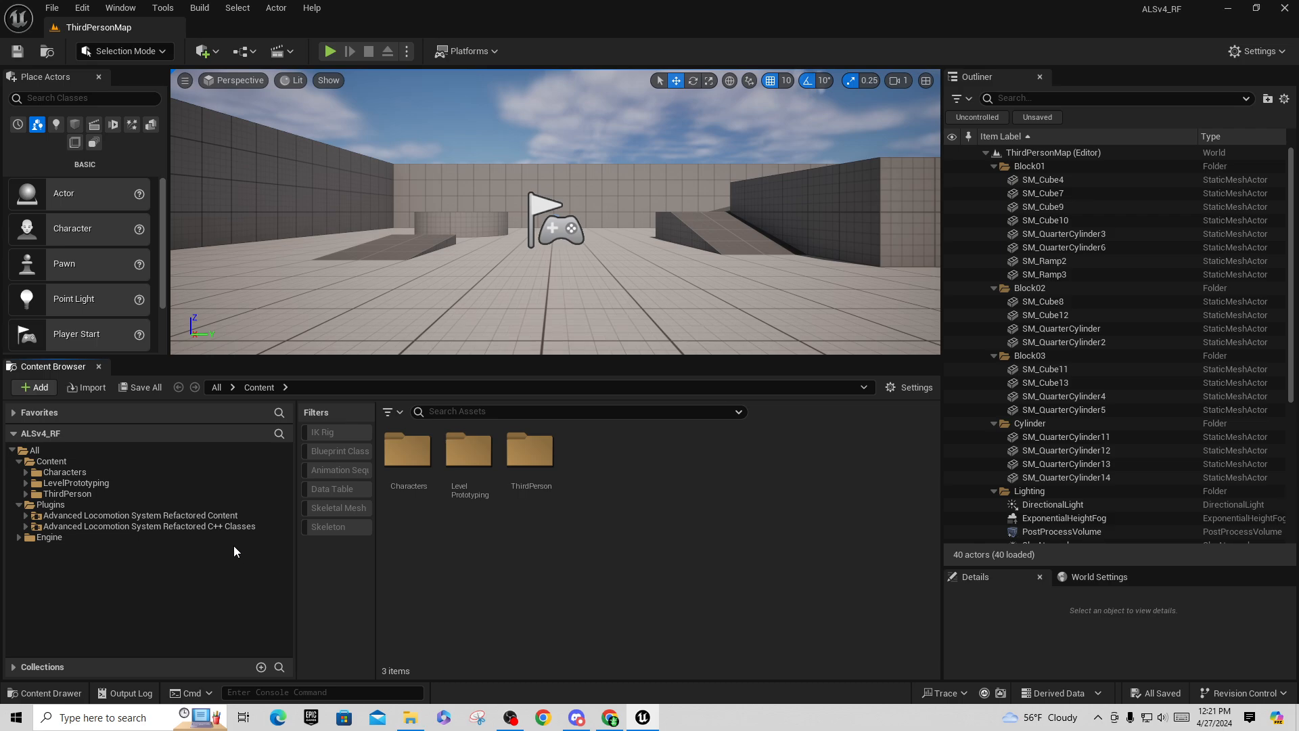
pyautogui.click(205, 515)
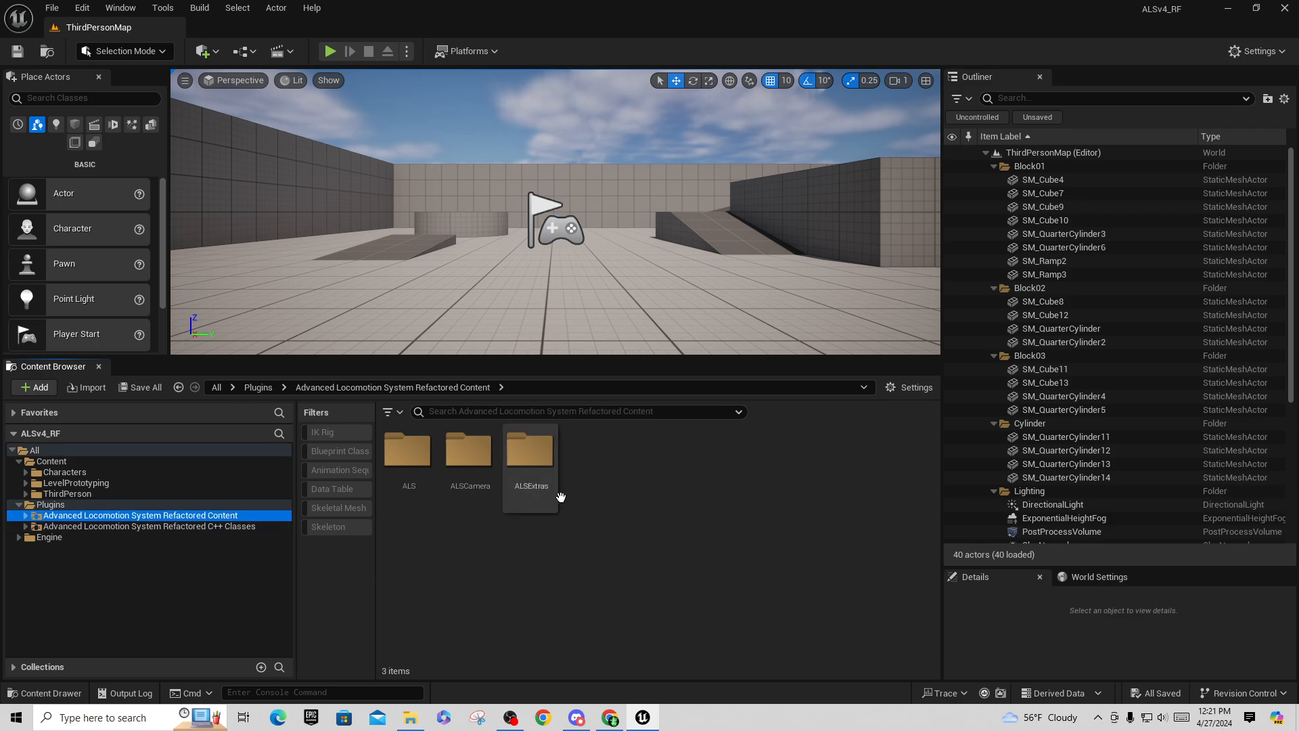
pyautogui.doubleClick(428, 465)
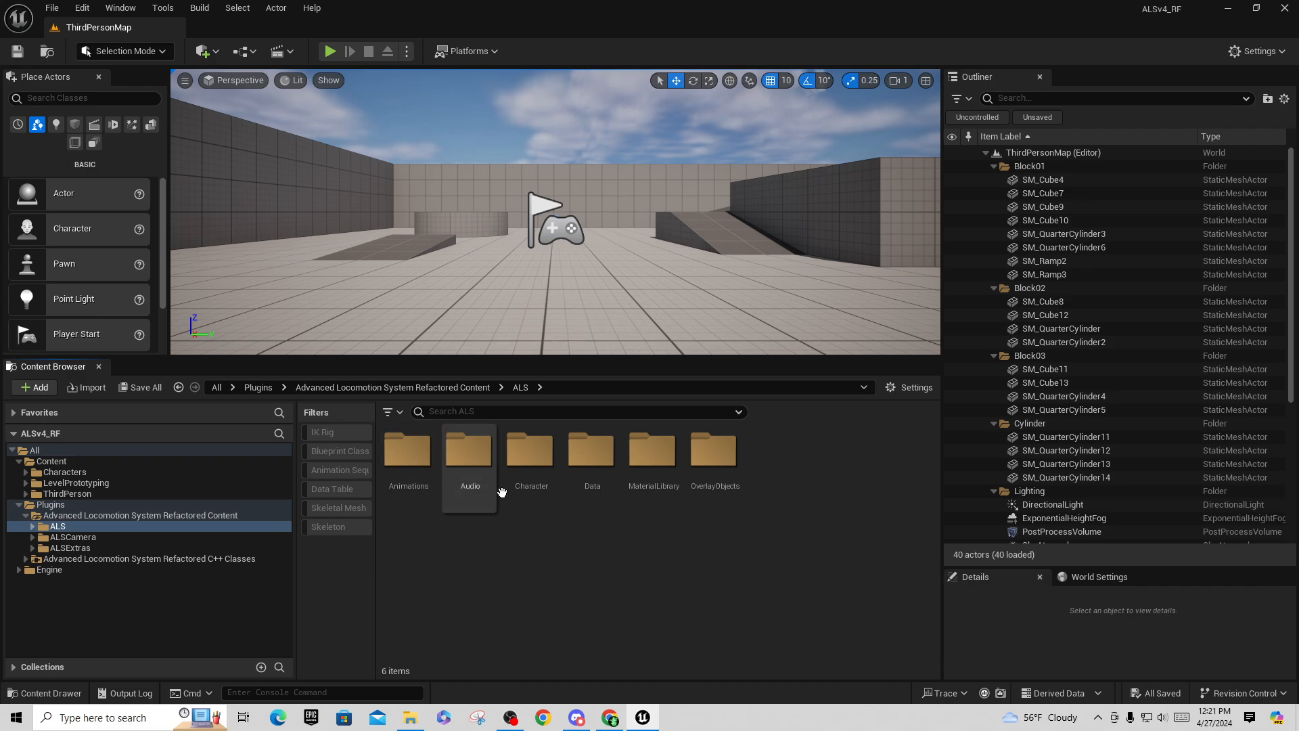
pyautogui.doubleClick(530, 452)
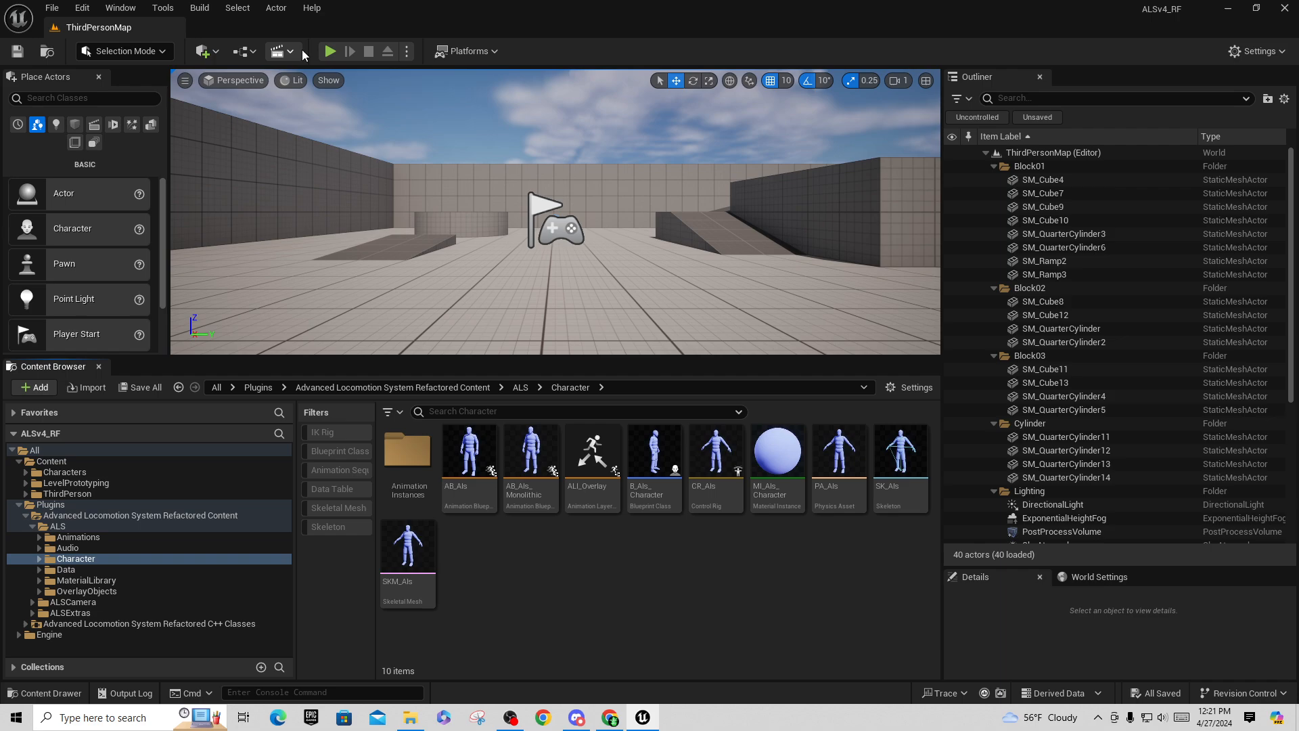
# Play-test ThirdPersonMap briefly with its current character and stop the simulation
pyautogui.click(330, 51)
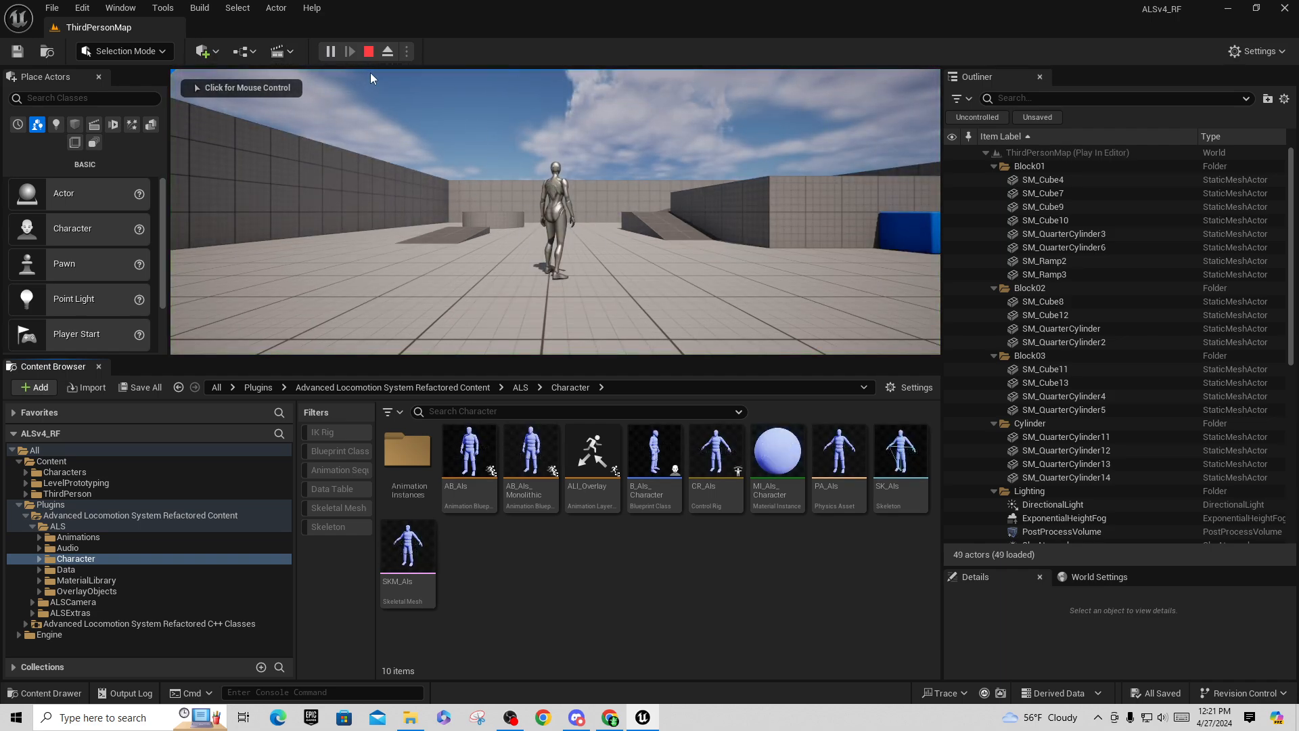
pyautogui.click(367, 53)
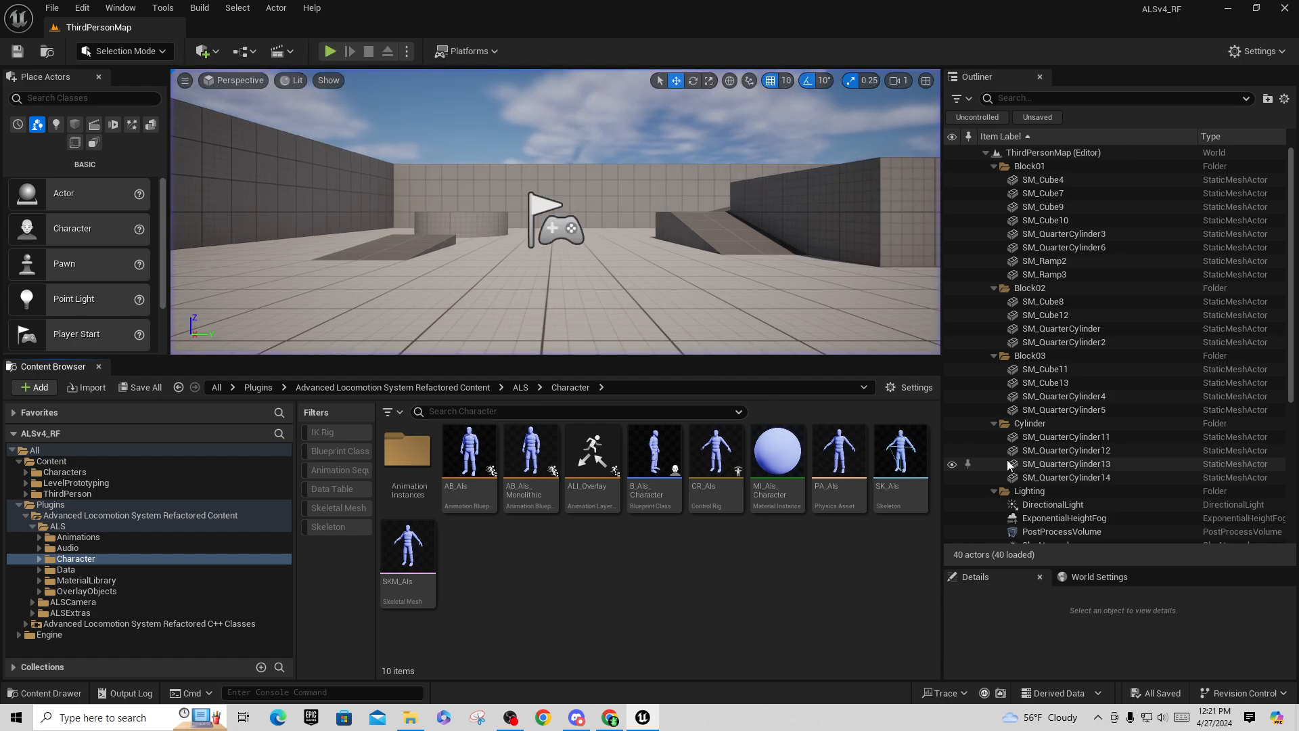
# Set the level's GameMode Override to B_Als_GameMode in World Settings and expand its Selected GameMode classes
pyautogui.click(1105, 578)
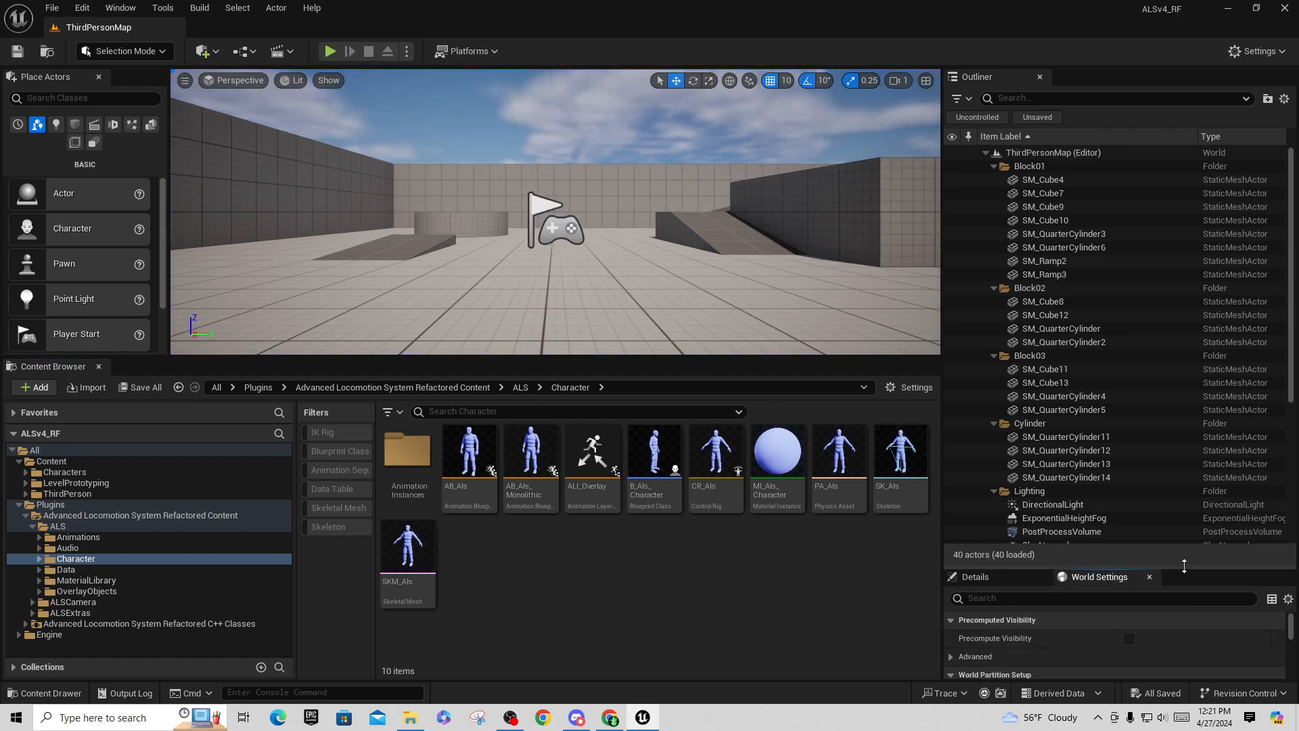
pyautogui.moveTo(1185, 566); pyautogui.dragTo(1151, 272)
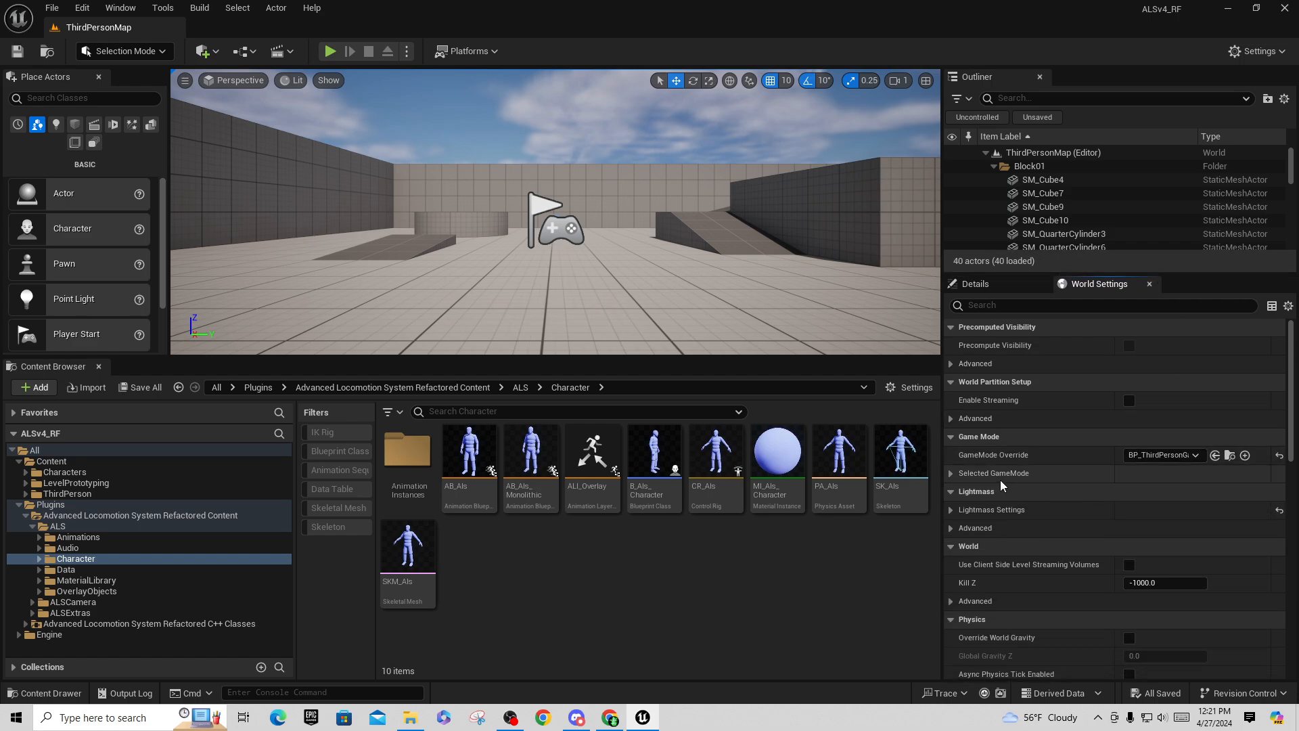
pyautogui.click(1161, 454)
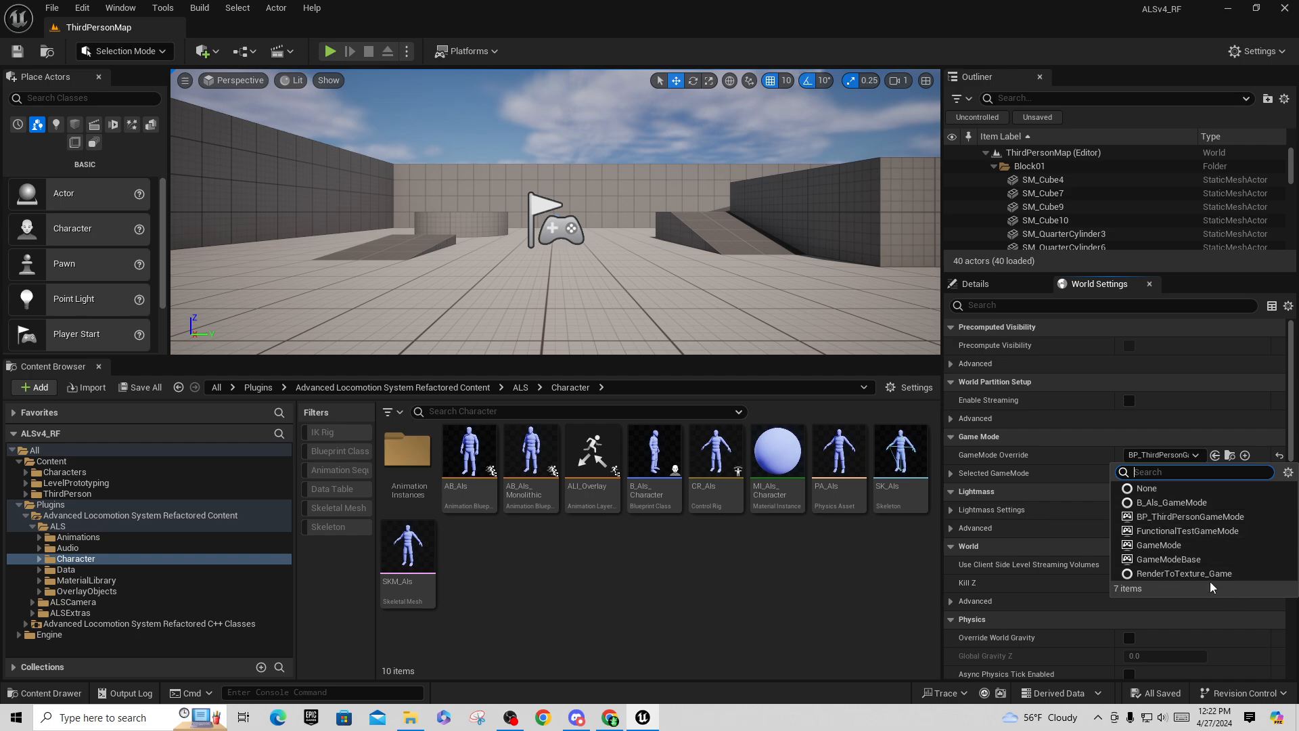
pyautogui.click(1174, 507)
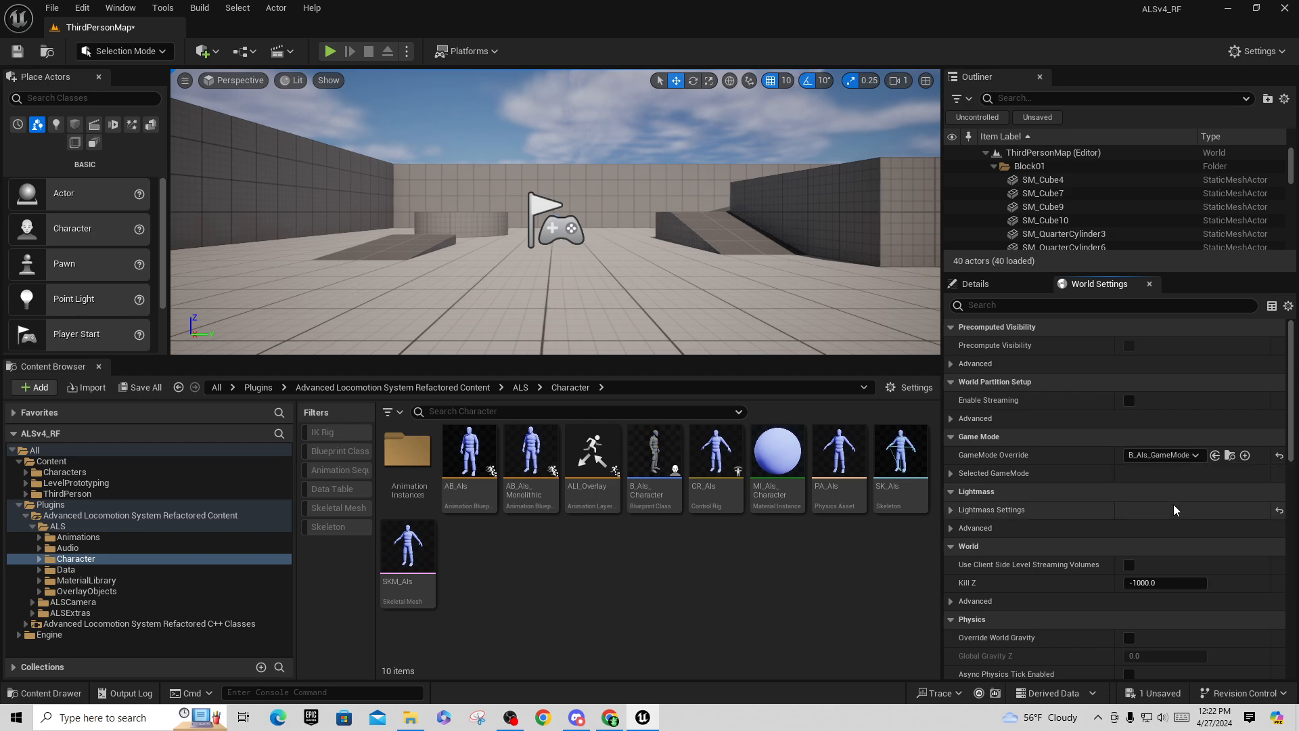
pyautogui.click(952, 474)
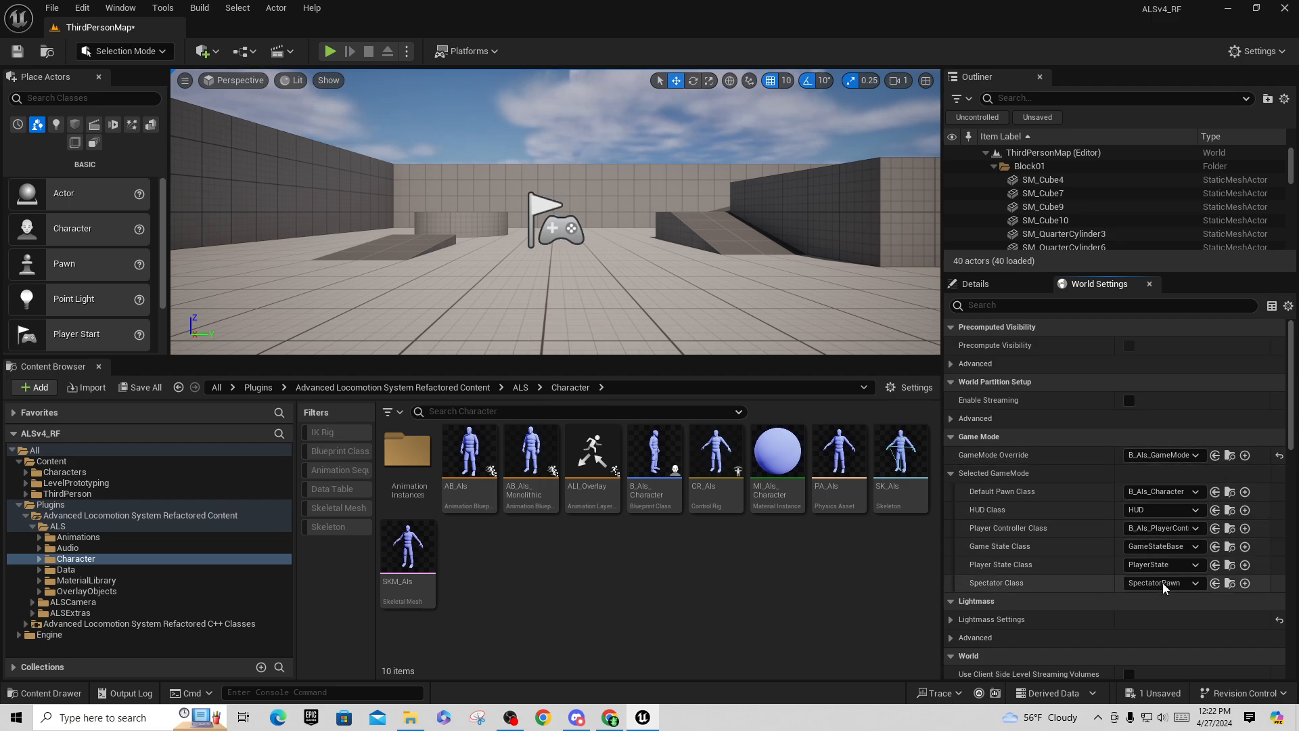
# Play-test ThirdPersonMap in full screen, running the ALS character to the raised block, mantling onto it and jumping
pyautogui.click(330, 51)
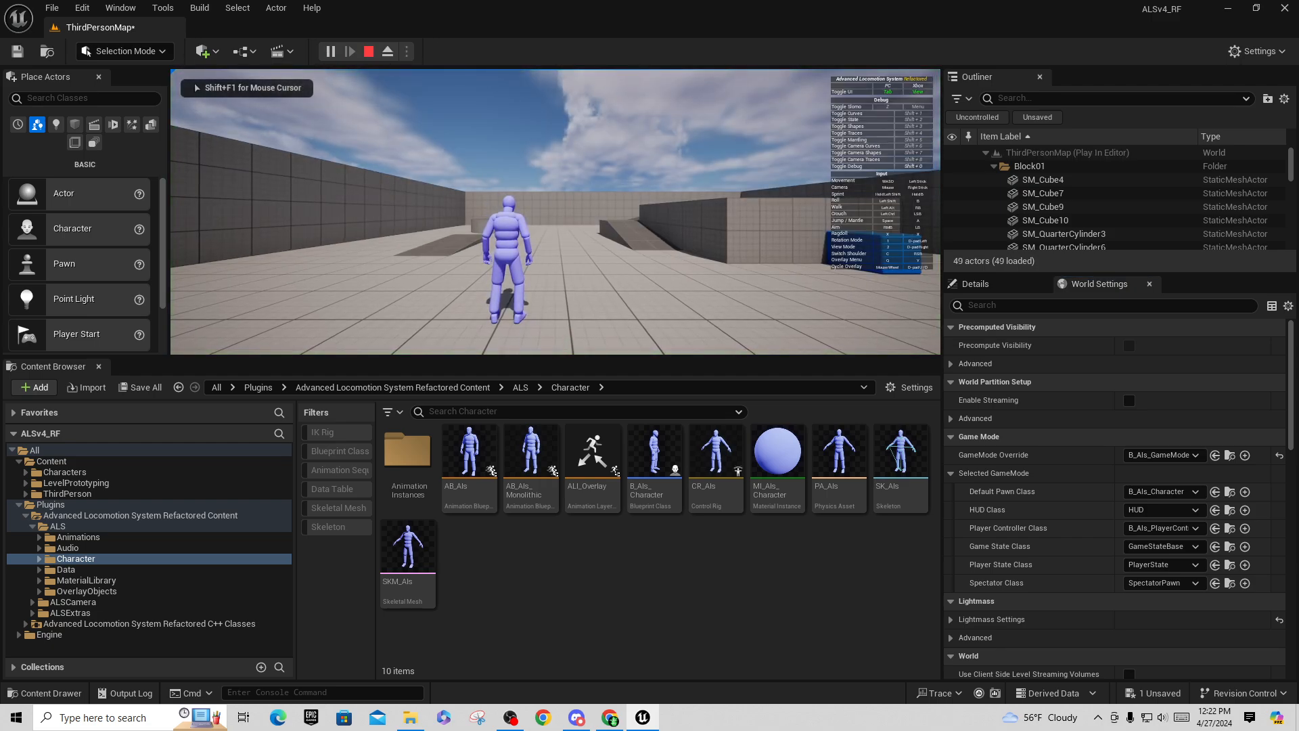
pyautogui.press('F11')
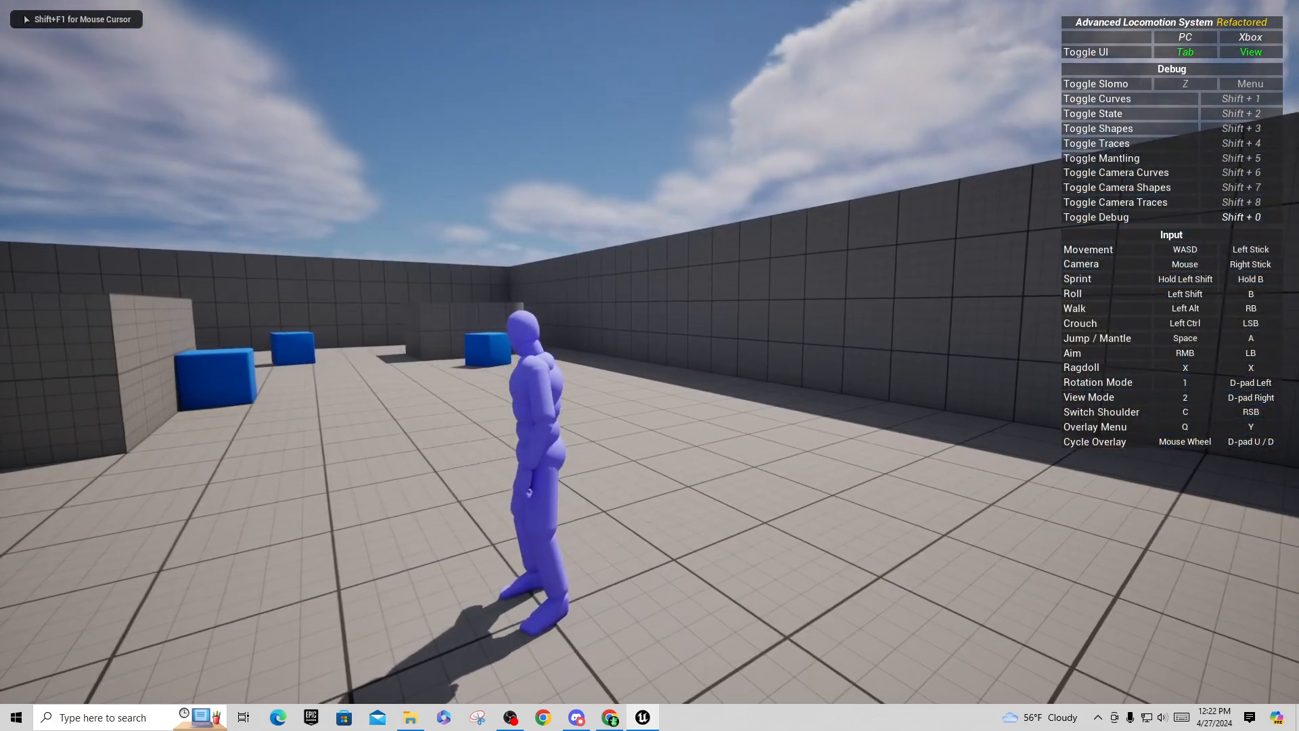
pyautogui.press('w')
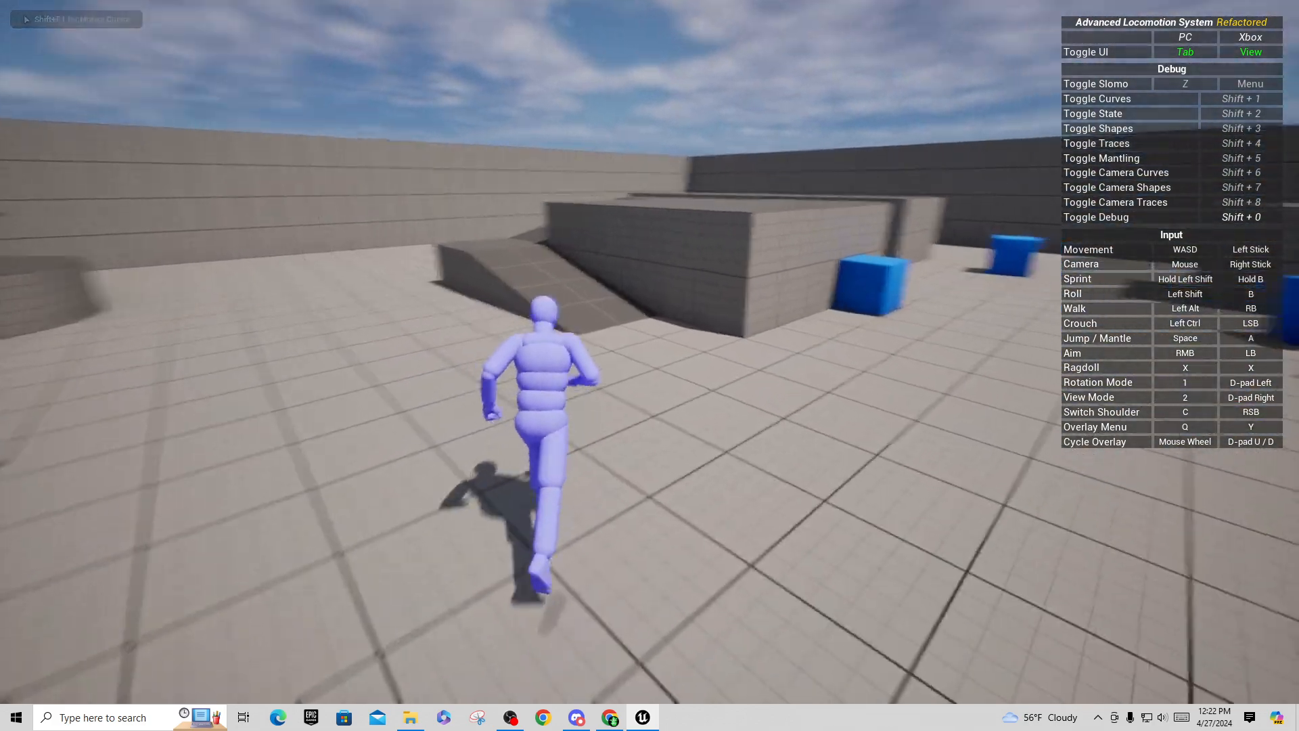
pyautogui.press('space')
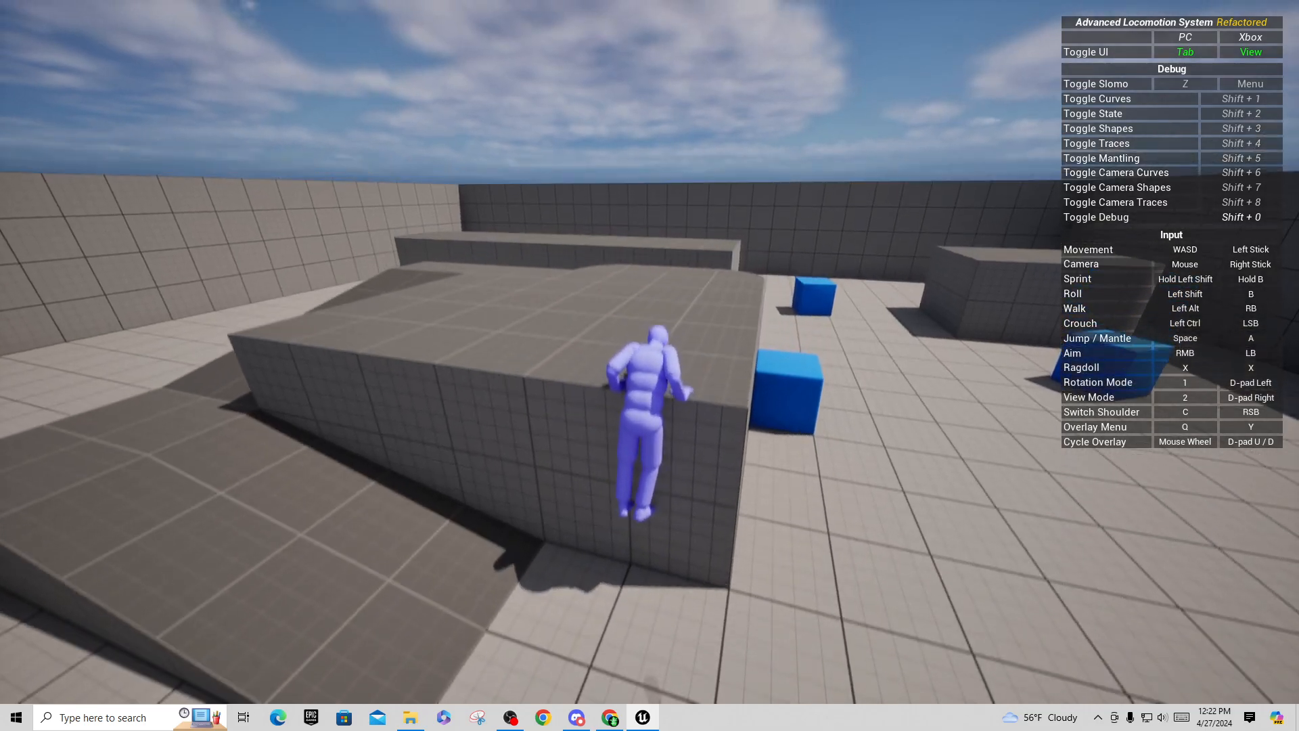
pyautogui.press('w')
pyautogui.press('w')
pyautogui.press('space')
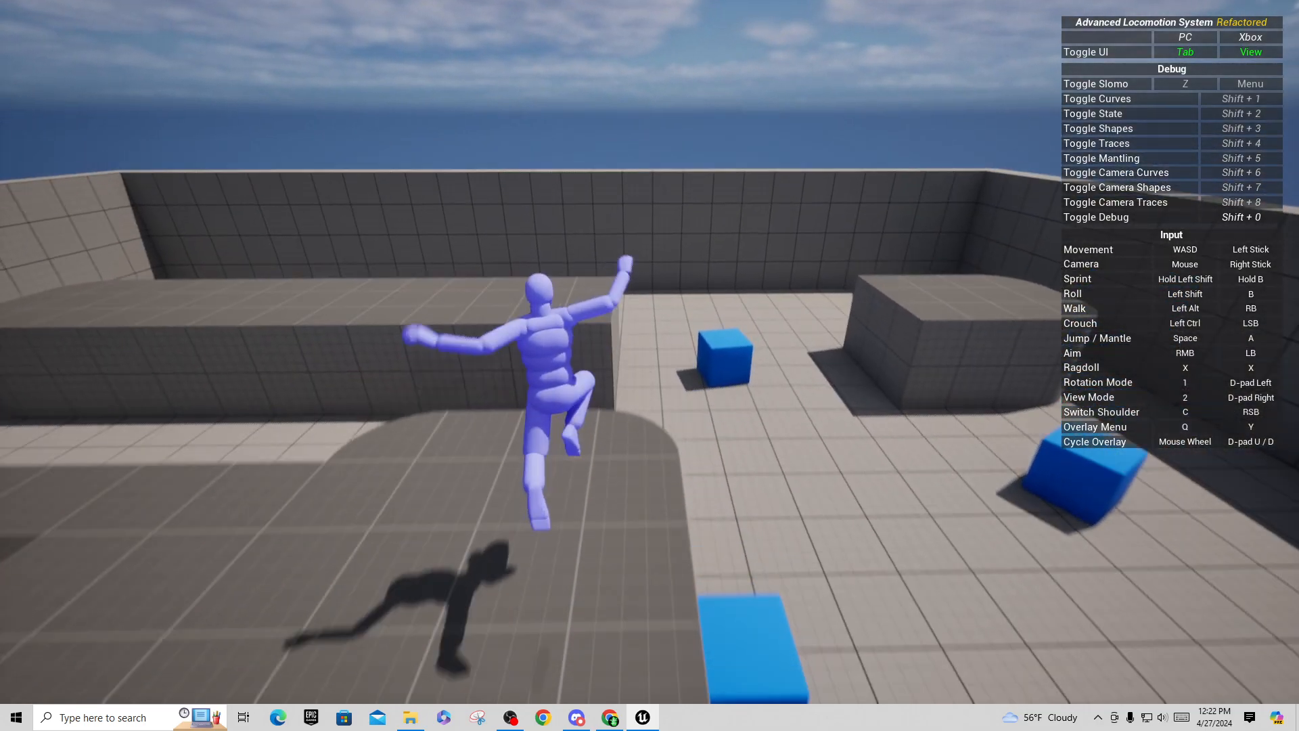
# Test the ALS character's running, crouching, rolling and jumping, and end the full-screen simulation
pyautogui.press('w')
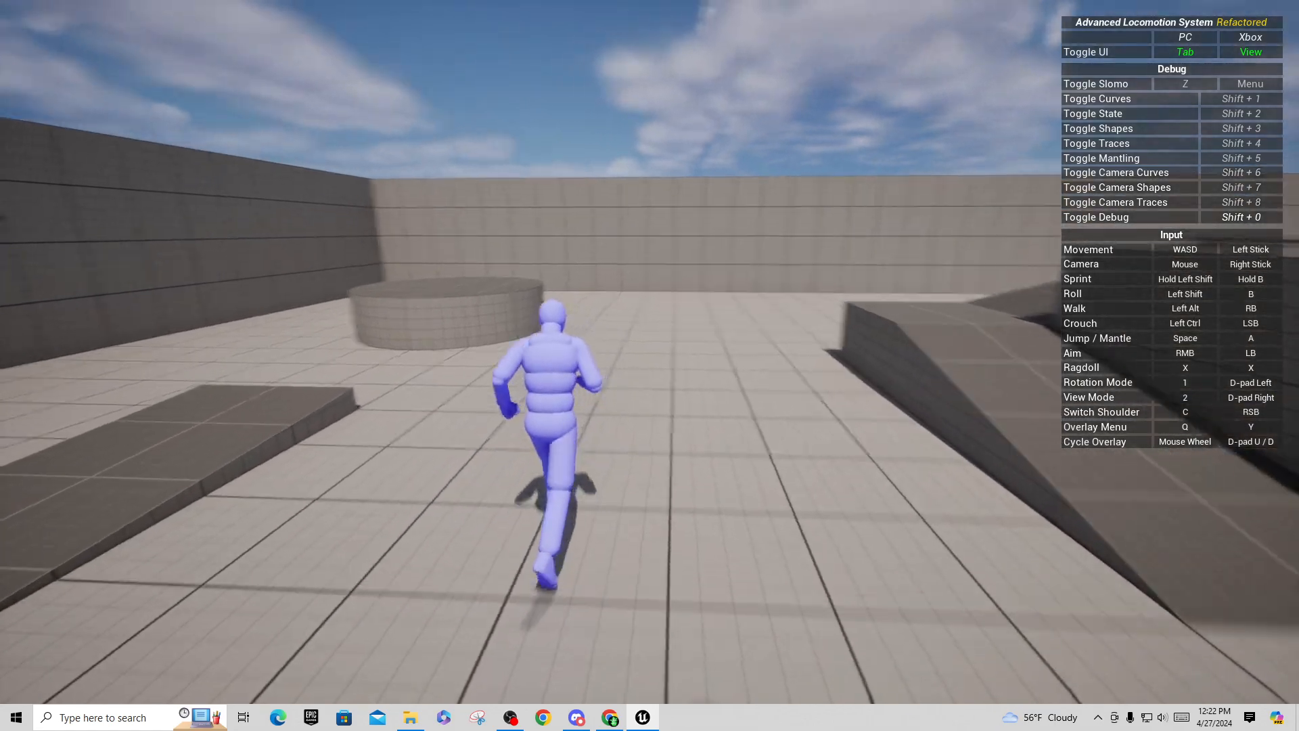
pyautogui.press('ctrl')
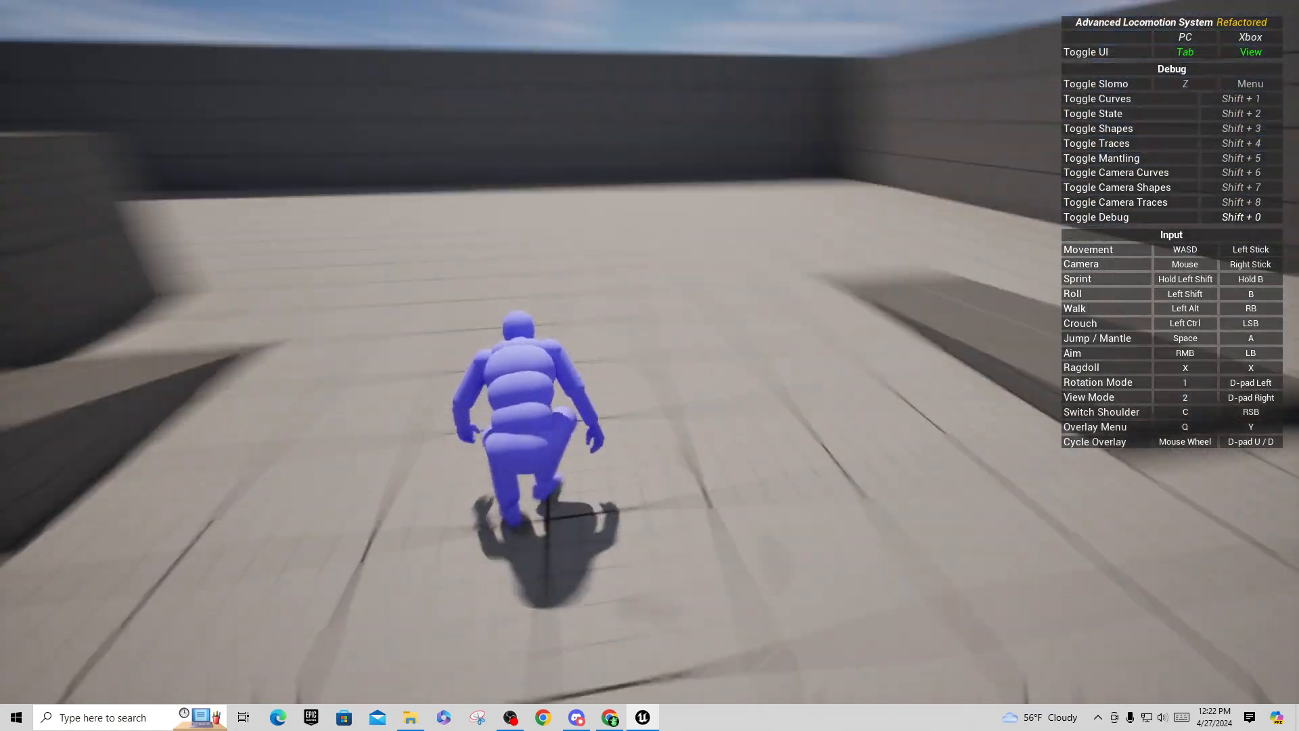
pyautogui.press('ctrl')
pyautogui.press('shift')
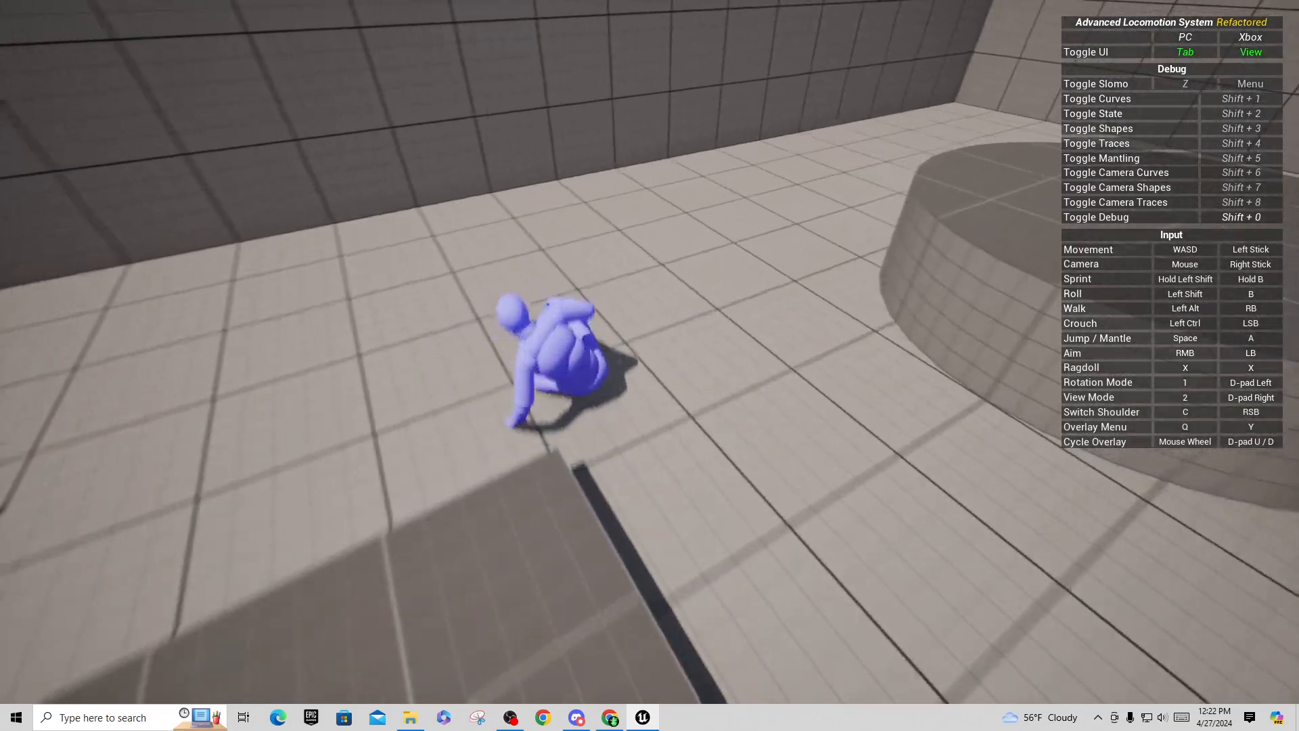
pyautogui.press('w')
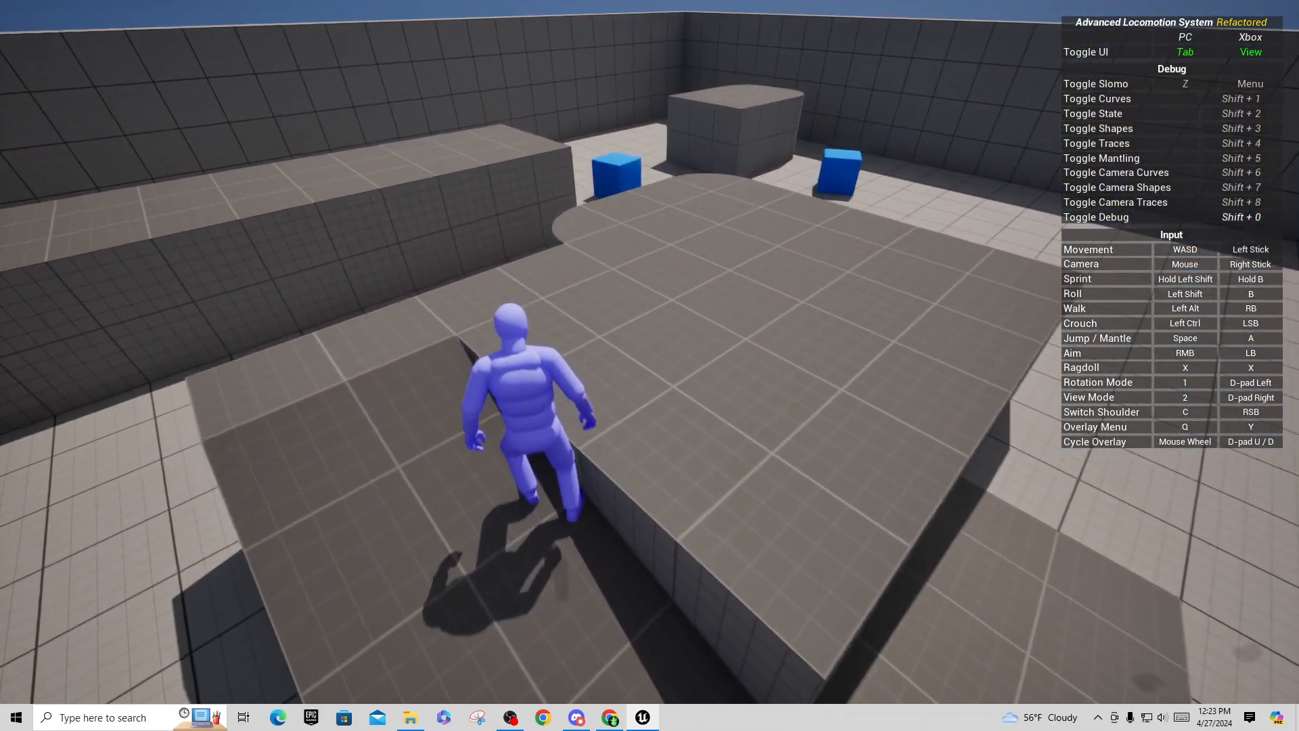
pyautogui.press('space')
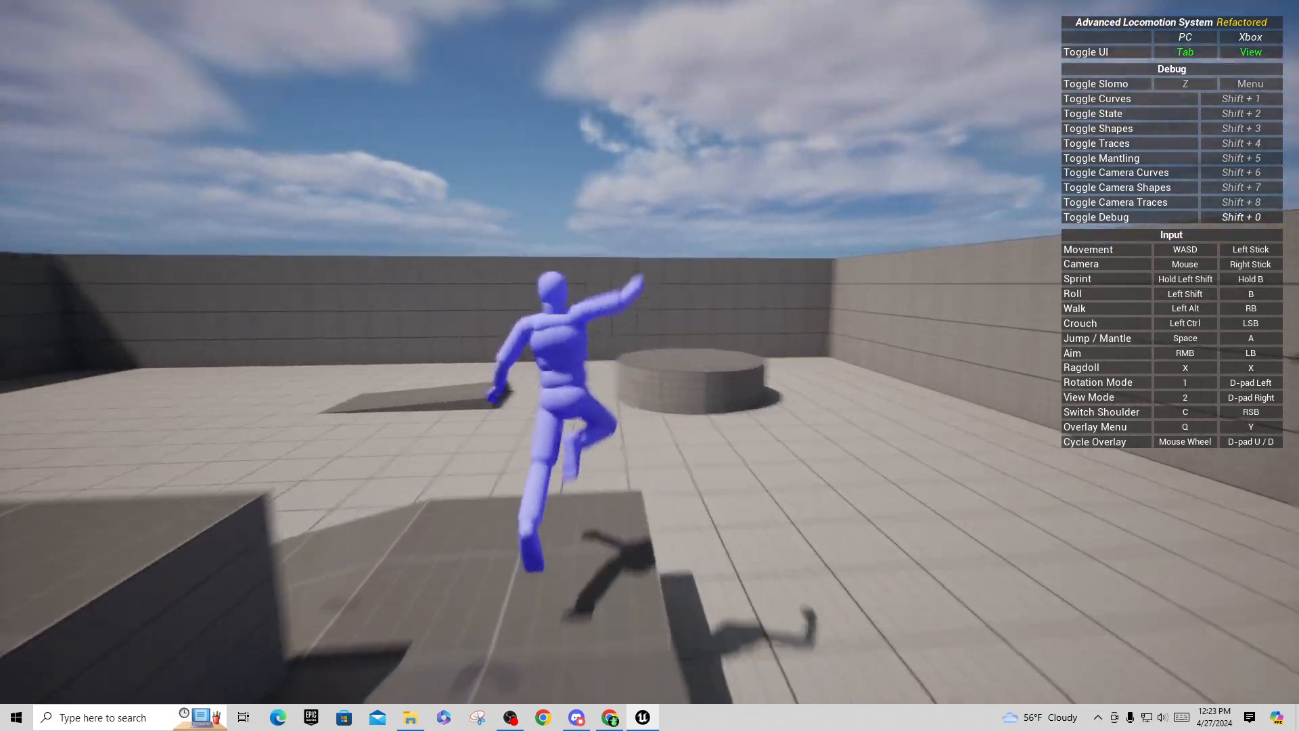
pyautogui.press('Escape')
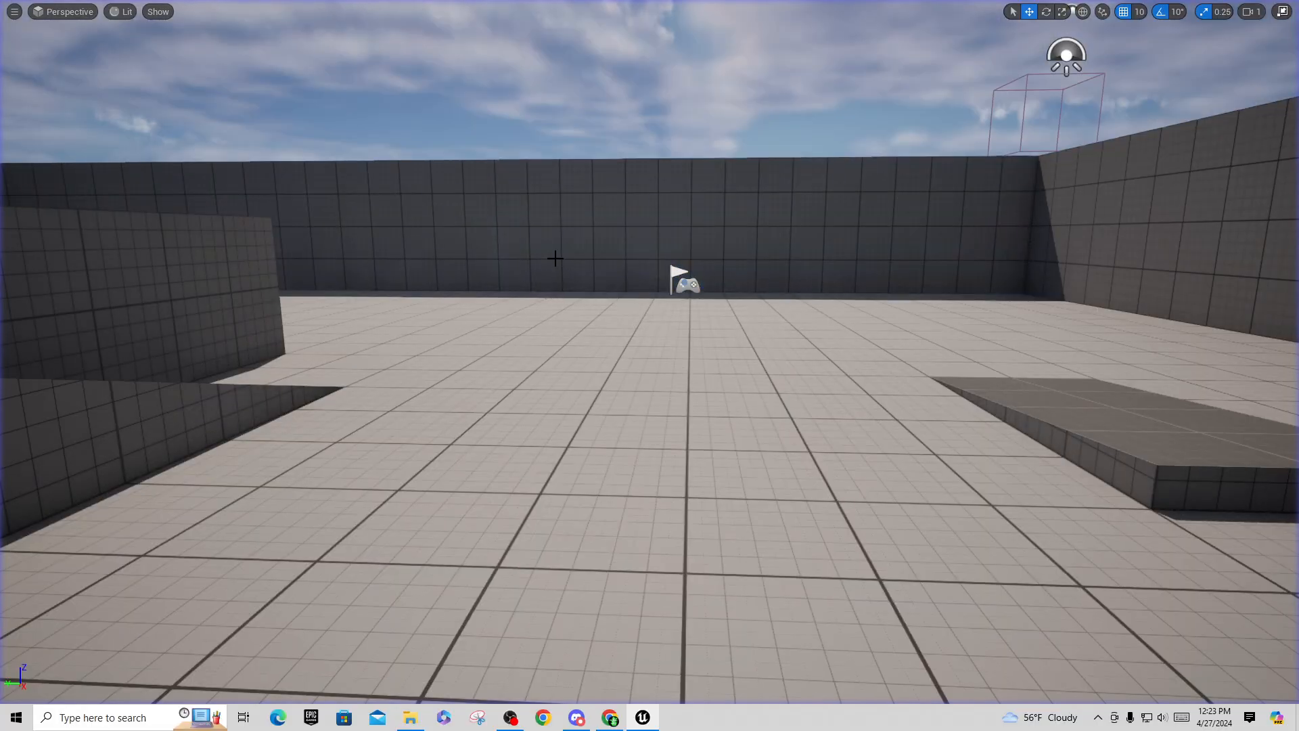
pyautogui.press('F11')
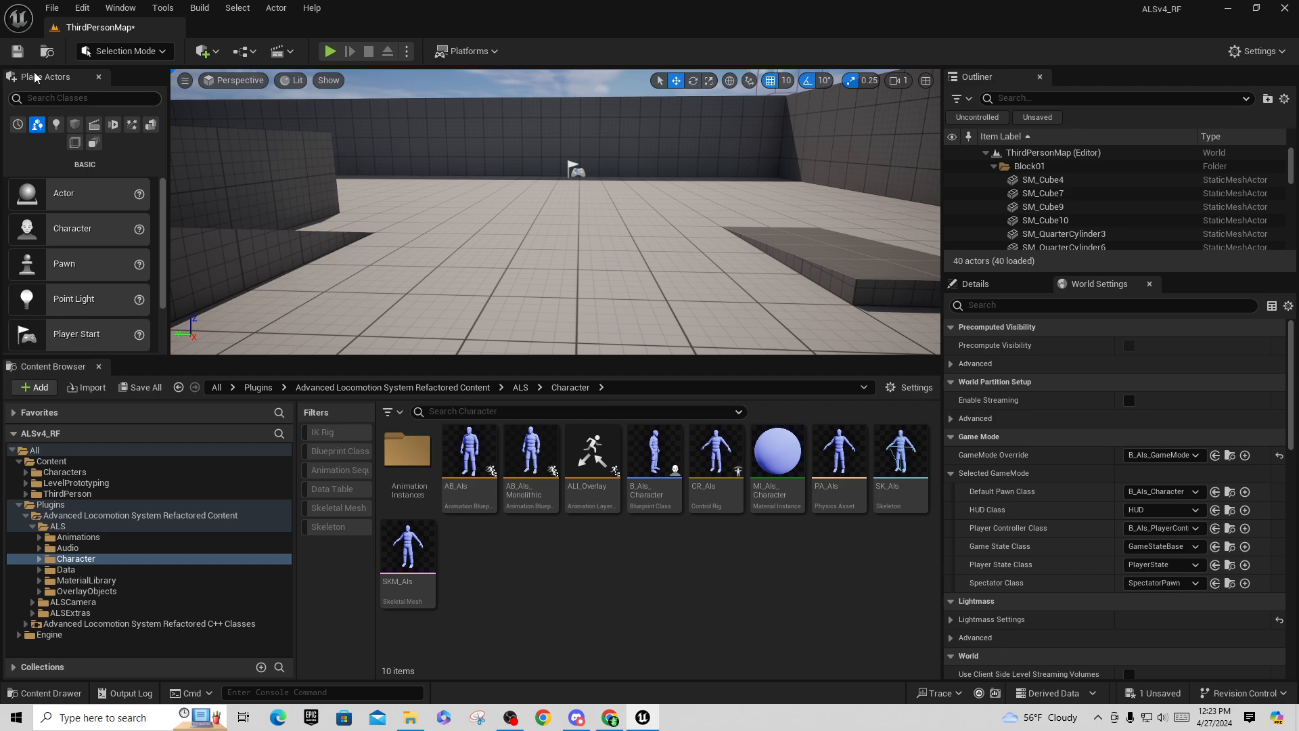
# Save the ThirdPersonMap level and close the Unreal Editor
pyautogui.click(17, 51)
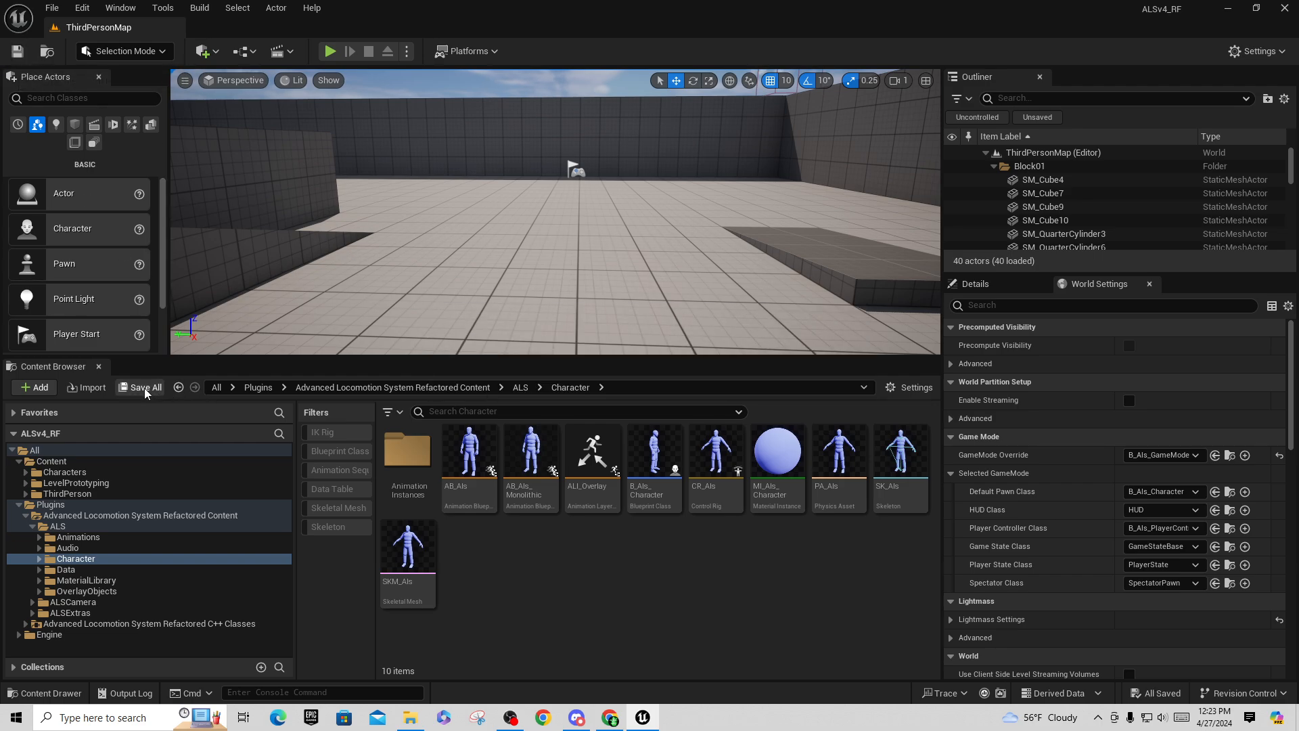
pyautogui.click(1285, 8)
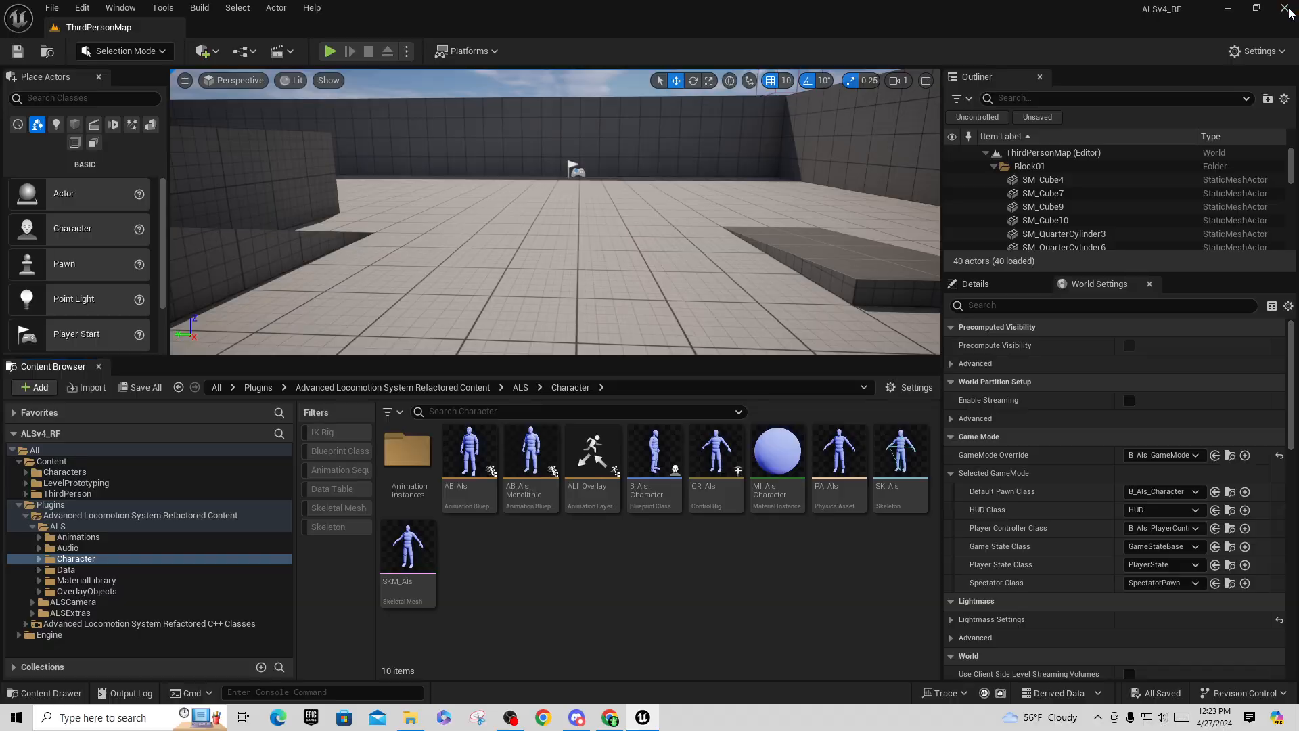
pyautogui.click(362, 302)
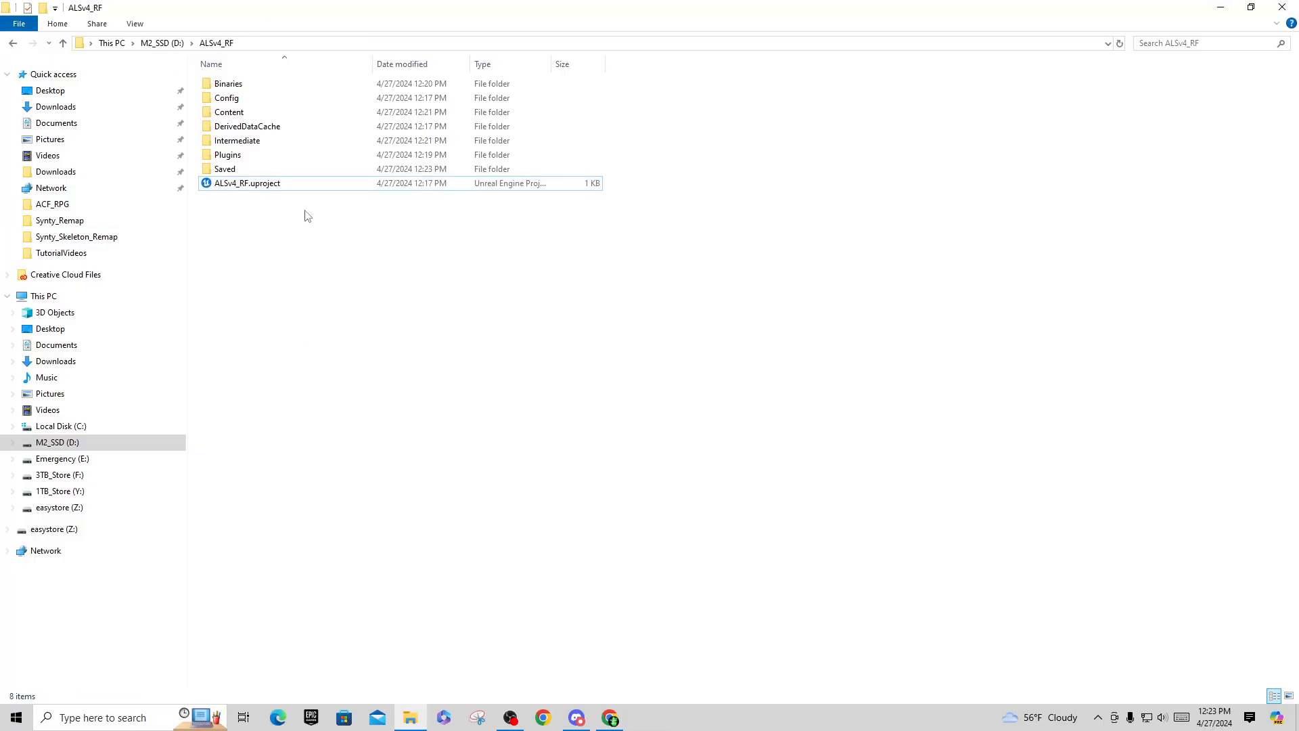
# Check the engine association in ALSv4_RF.uproject with Notepad++, and reopen the project, accepting the ALS plugin despite its different build version
pyautogui.rightClick(242, 185)
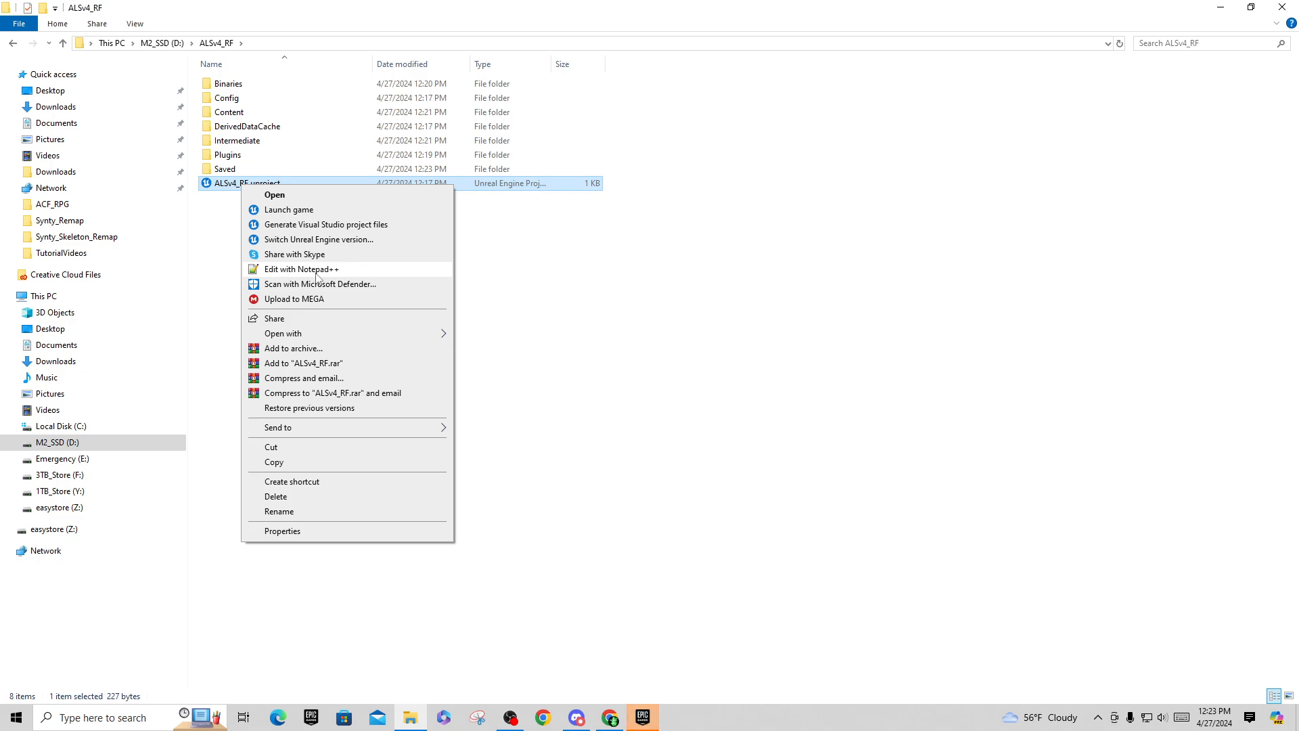
pyautogui.click(316, 270)
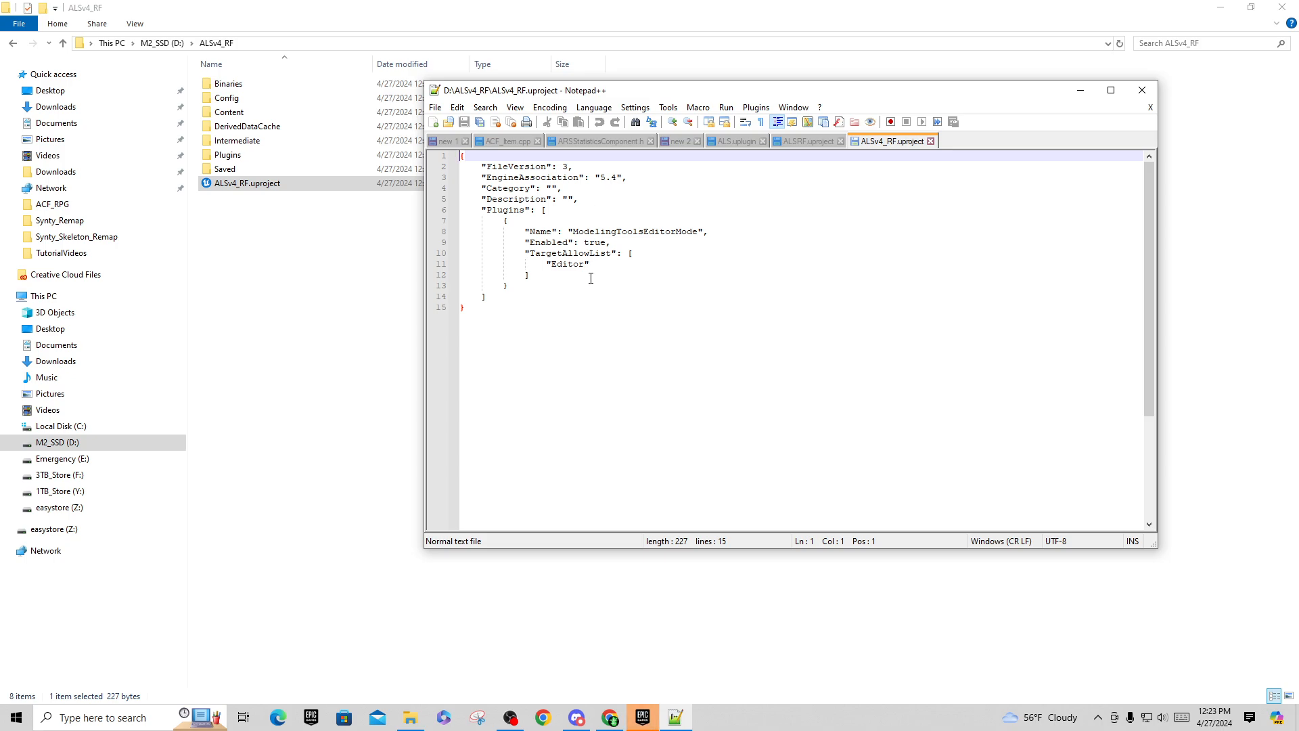
pyautogui.click(1142, 90)
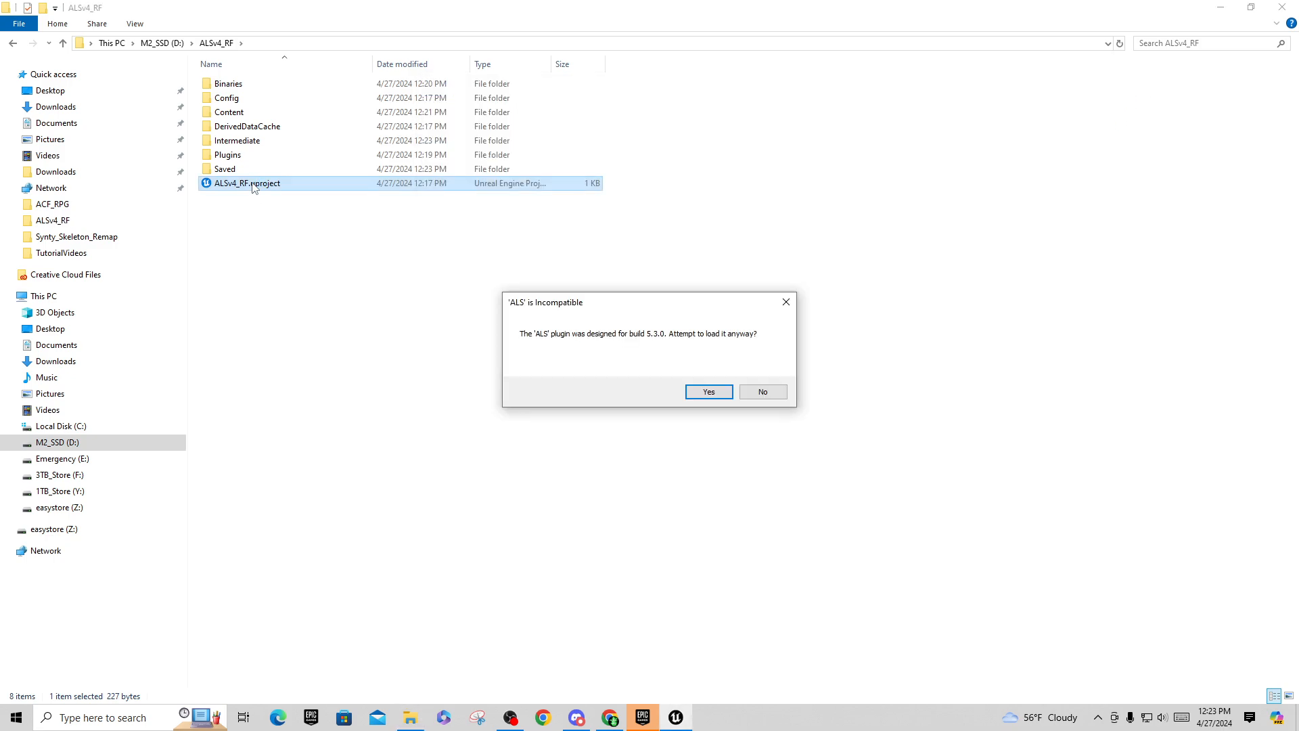
pyautogui.click(710, 393)
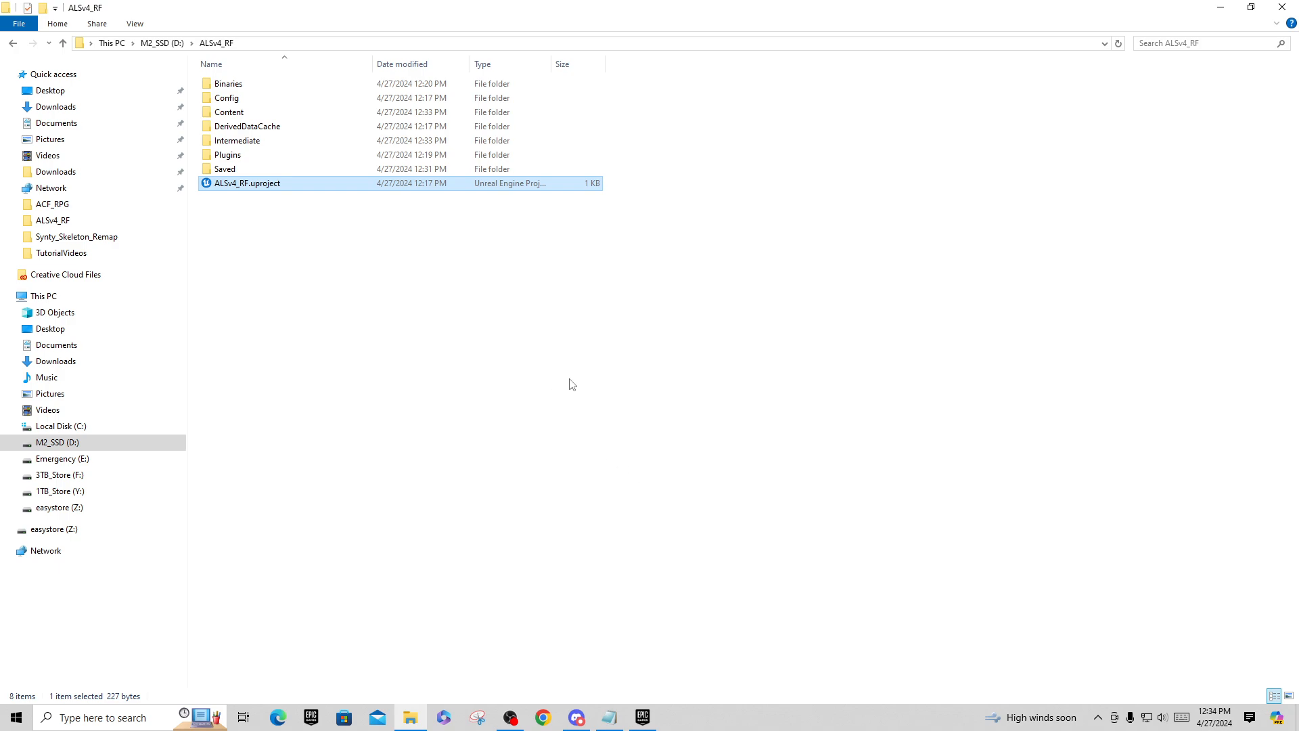
# Inspect the EngineVersion entry of ALS.uplugin in the project's Plugins > ALS-Refactored-main folder with Notepad++, and close the file
pyautogui.doubleClick(235, 154)
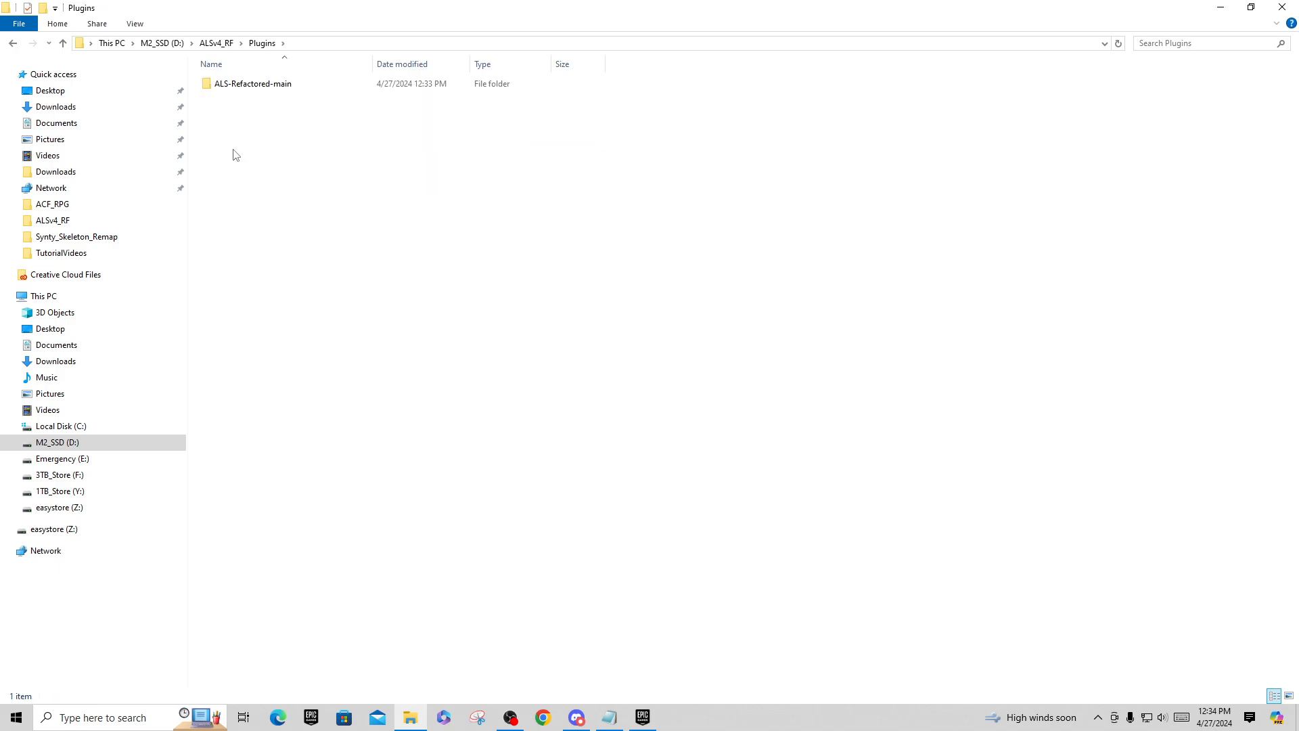
pyautogui.doubleClick(248, 86)
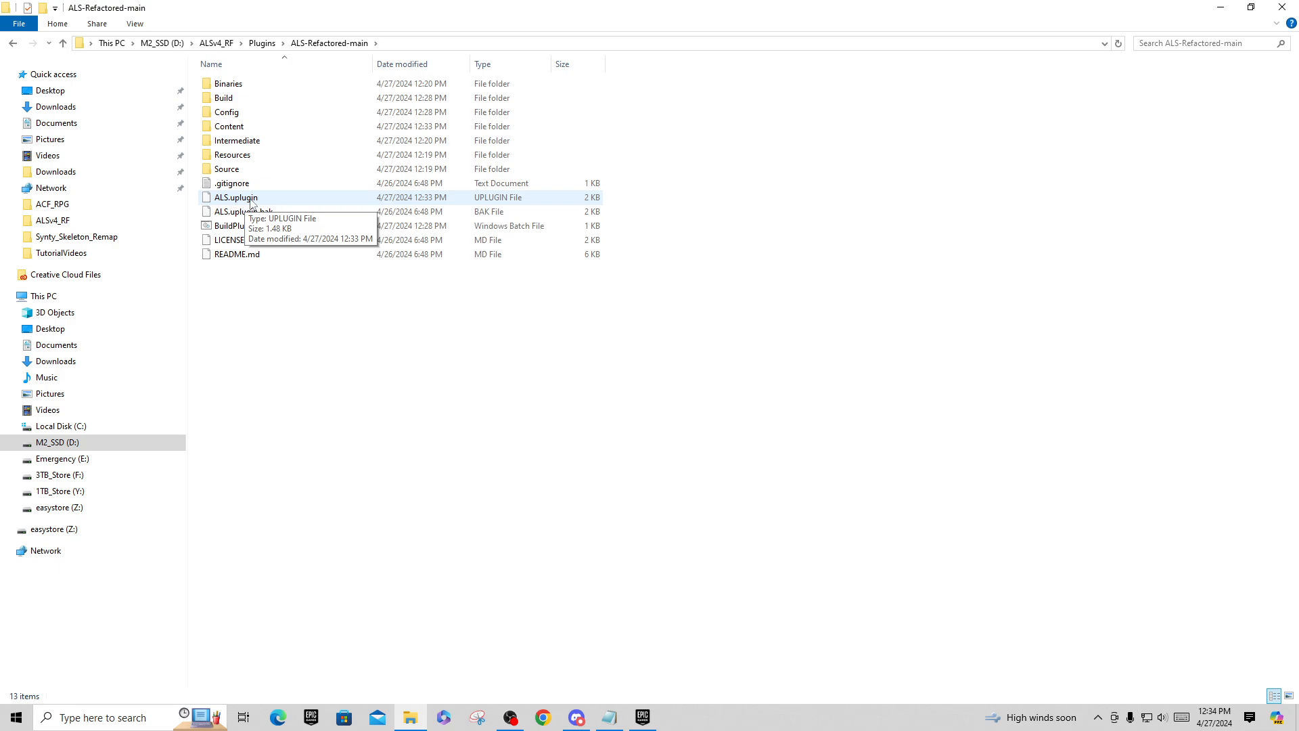
pyautogui.rightClick(251, 201)
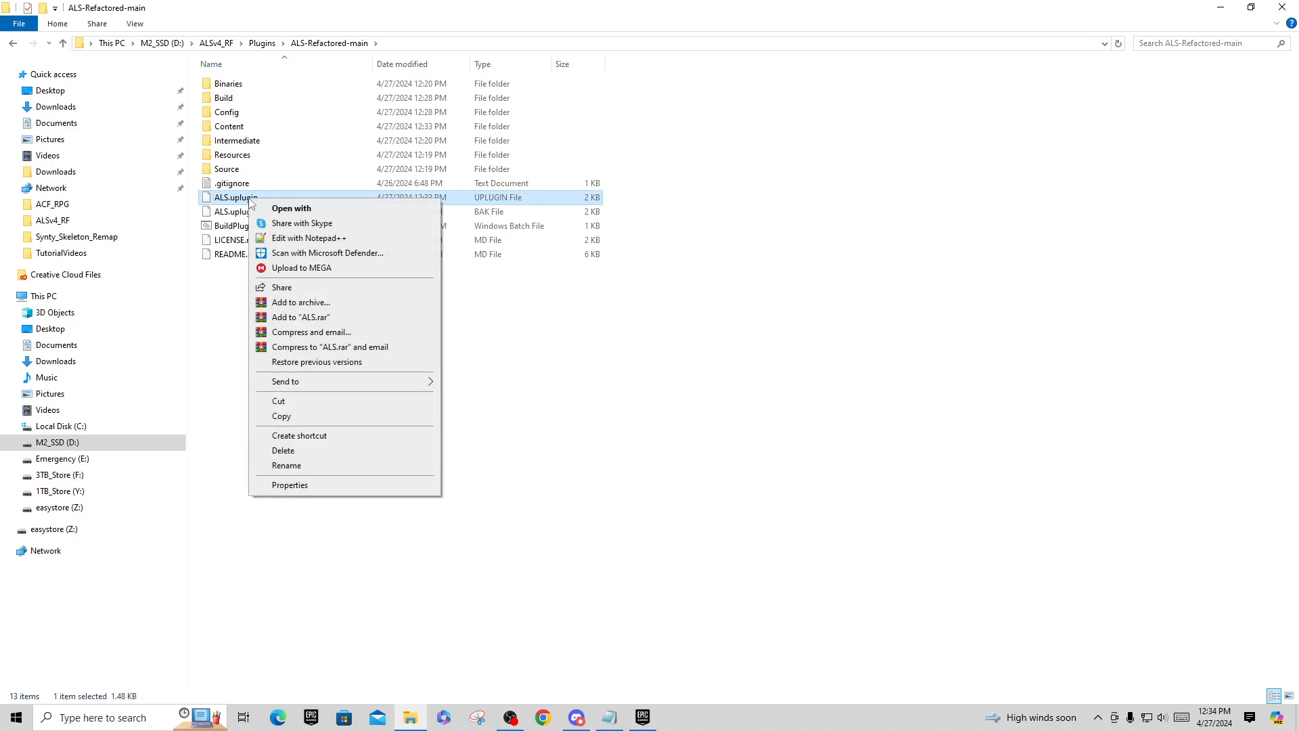
pyautogui.click(323, 239)
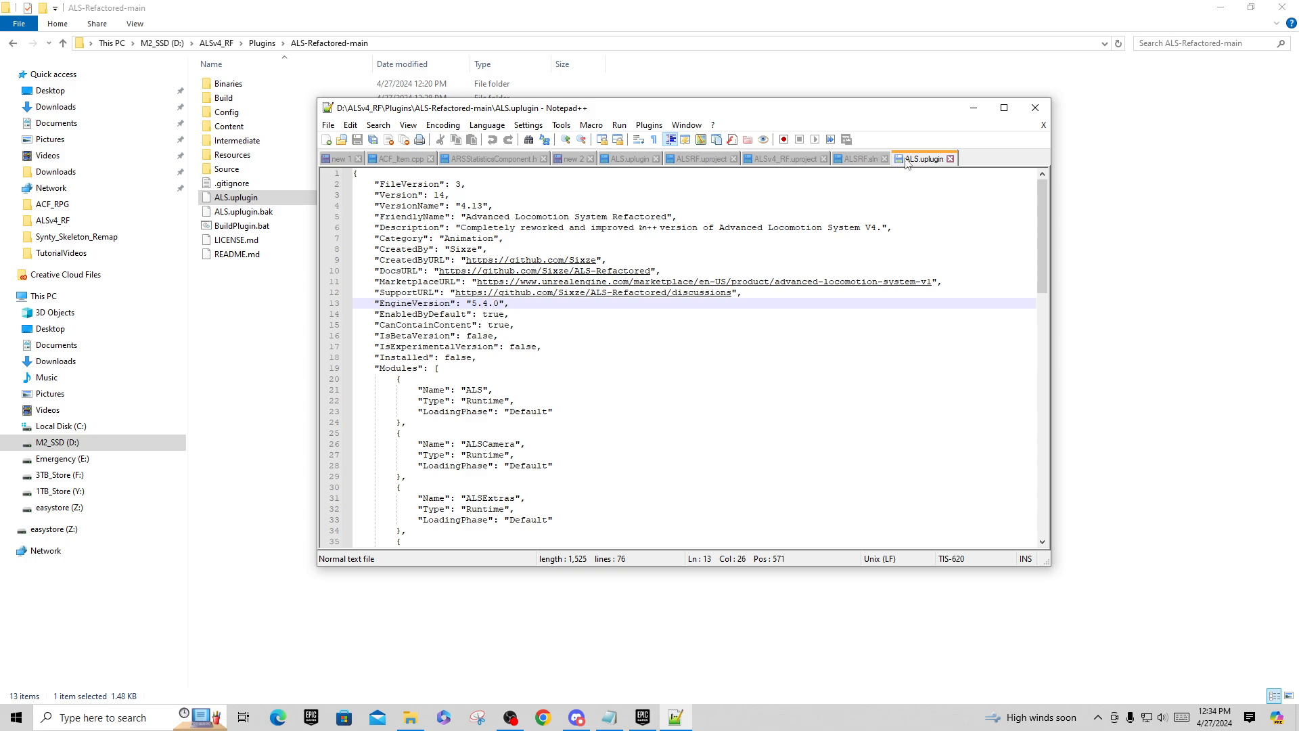
pyautogui.click(1036, 107)
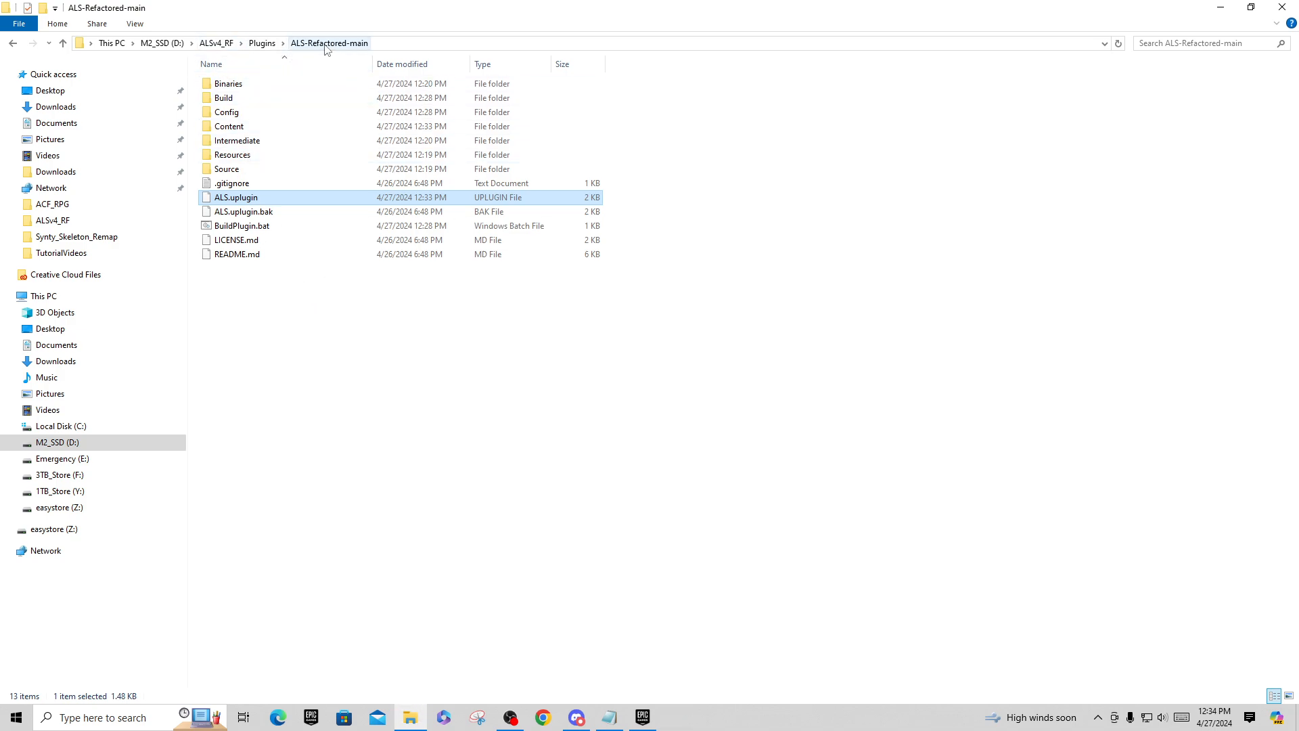
# Close the Epic Games Launcher and reopen ALSv4_RF.uproject from its project folder, dismissing the new plugins notice
pyautogui.click(642, 718)
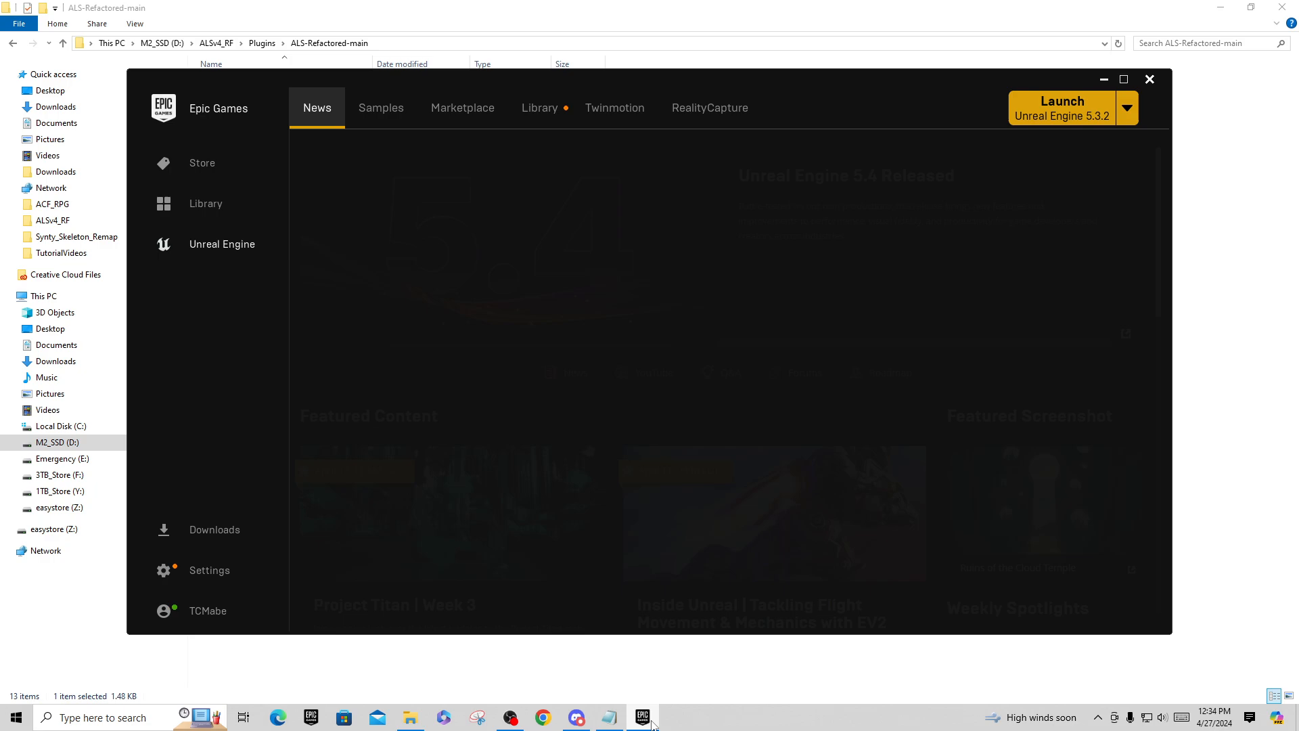
pyautogui.click(1150, 79)
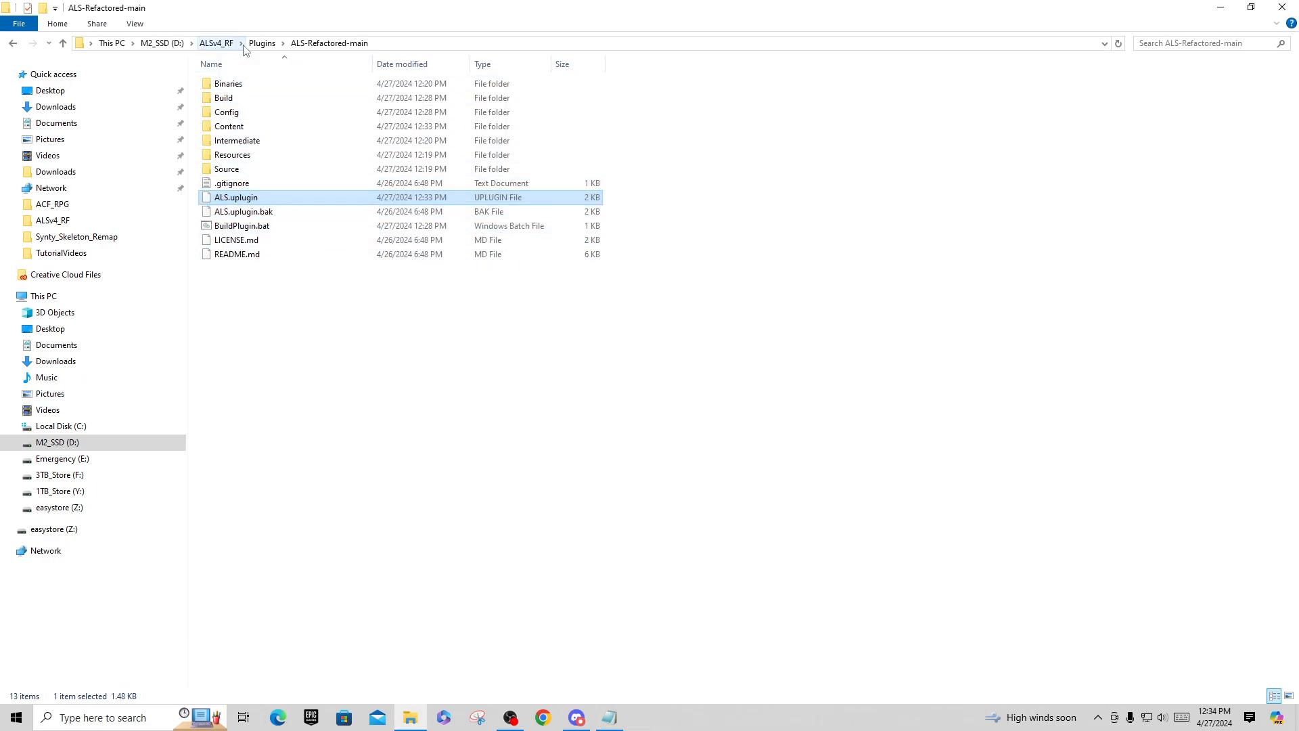
pyautogui.click(261, 44)
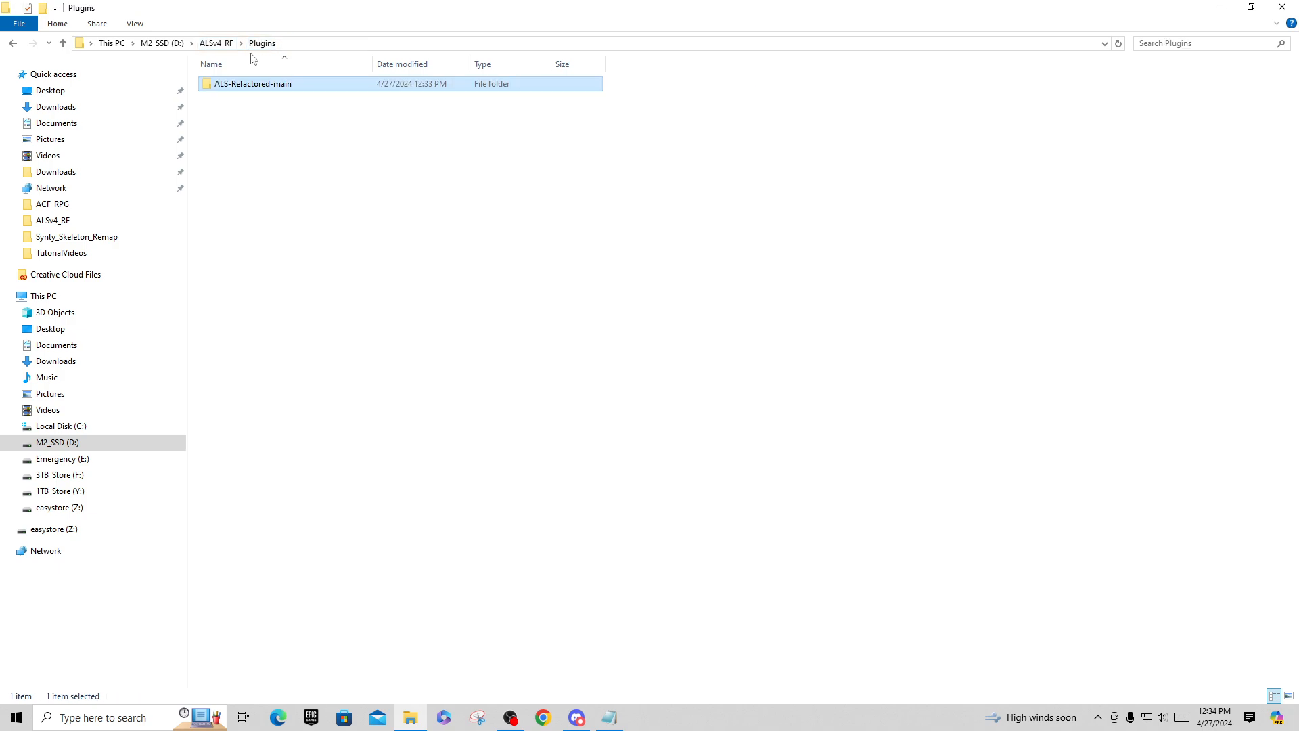
pyautogui.click(217, 43)
pyautogui.doubleClick(224, 188)
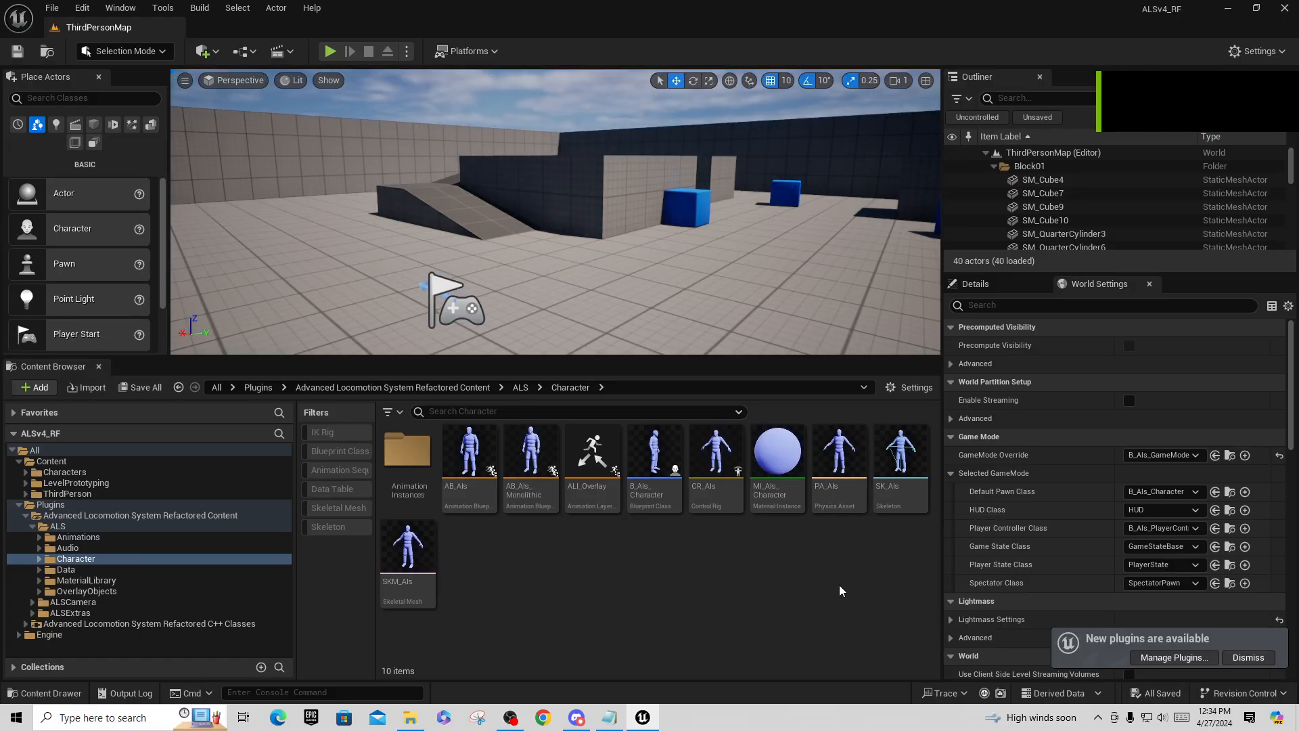
pyautogui.click(1248, 657)
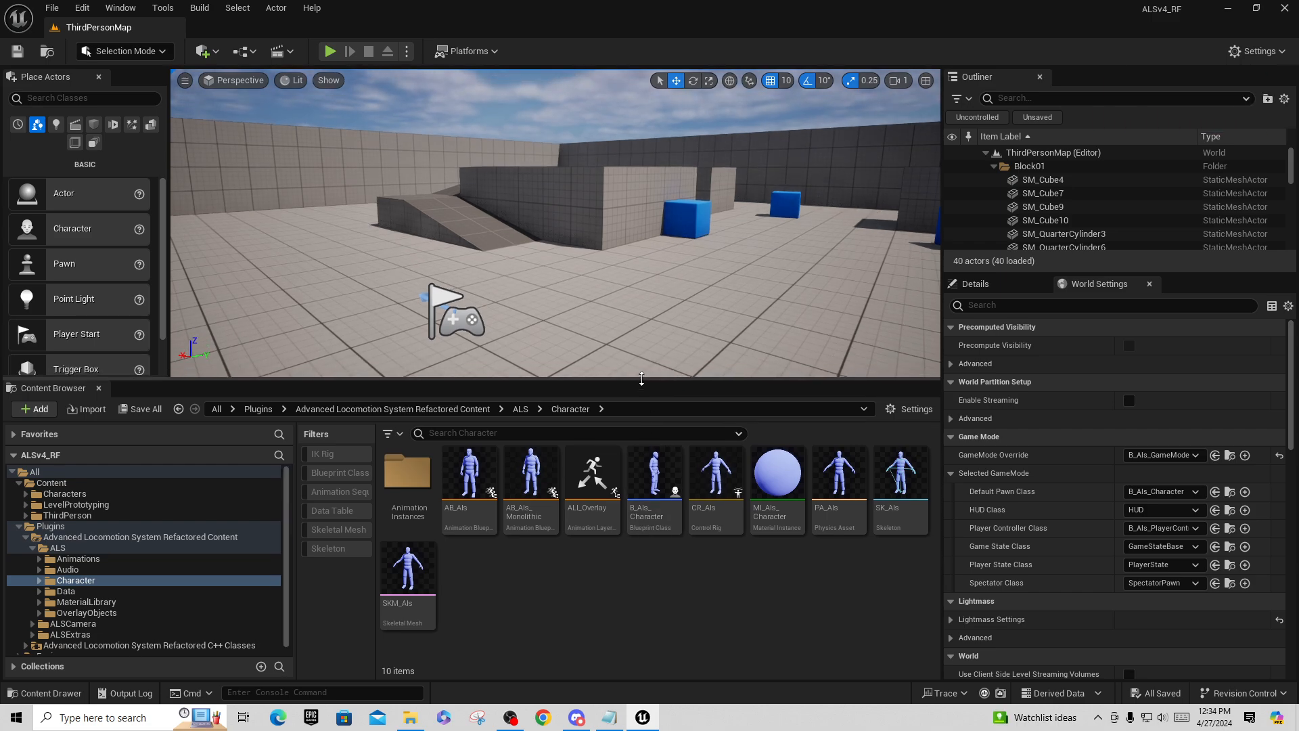
# Open the B_Als_Character Blueprint, inspect the details of its Mesh and OverlaySkeletalMesh components, and save it
pyautogui.doubleClick(654, 477)
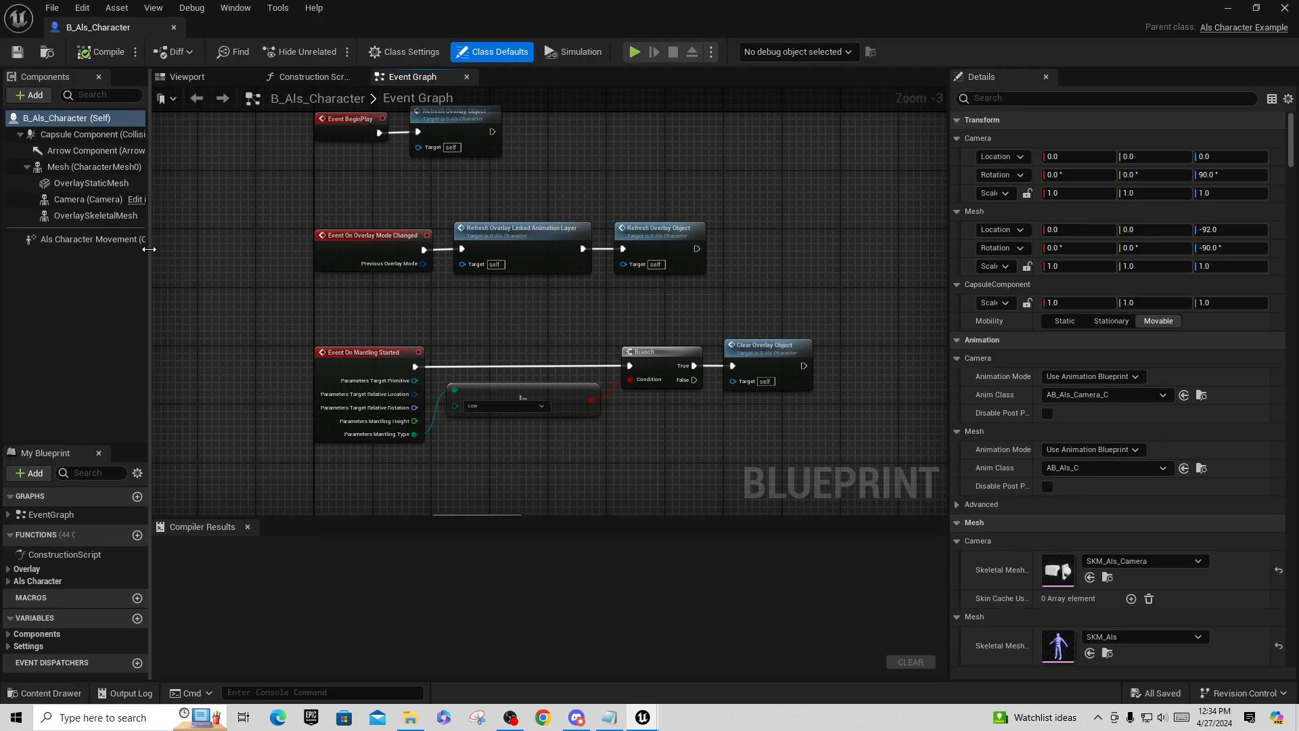
pyautogui.moveTo(149, 249); pyautogui.dragTo(252, 254)
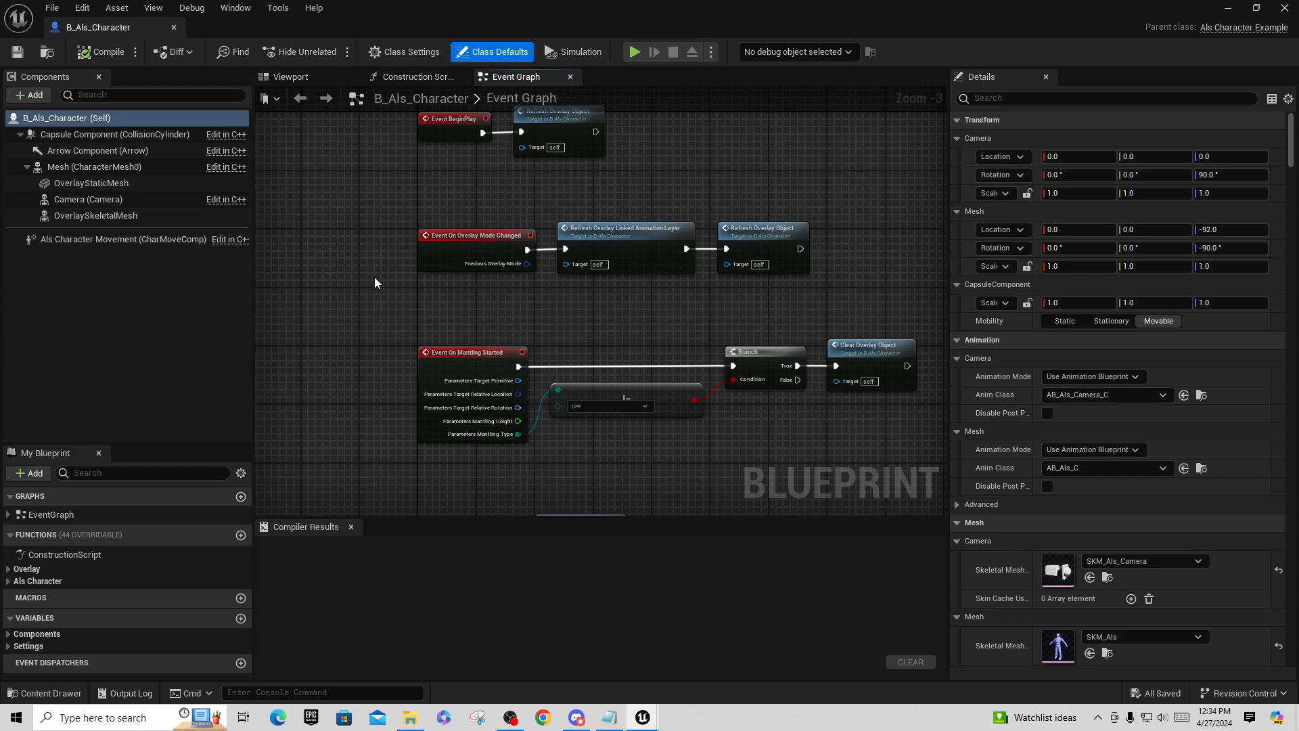
pyautogui.click(69, 168)
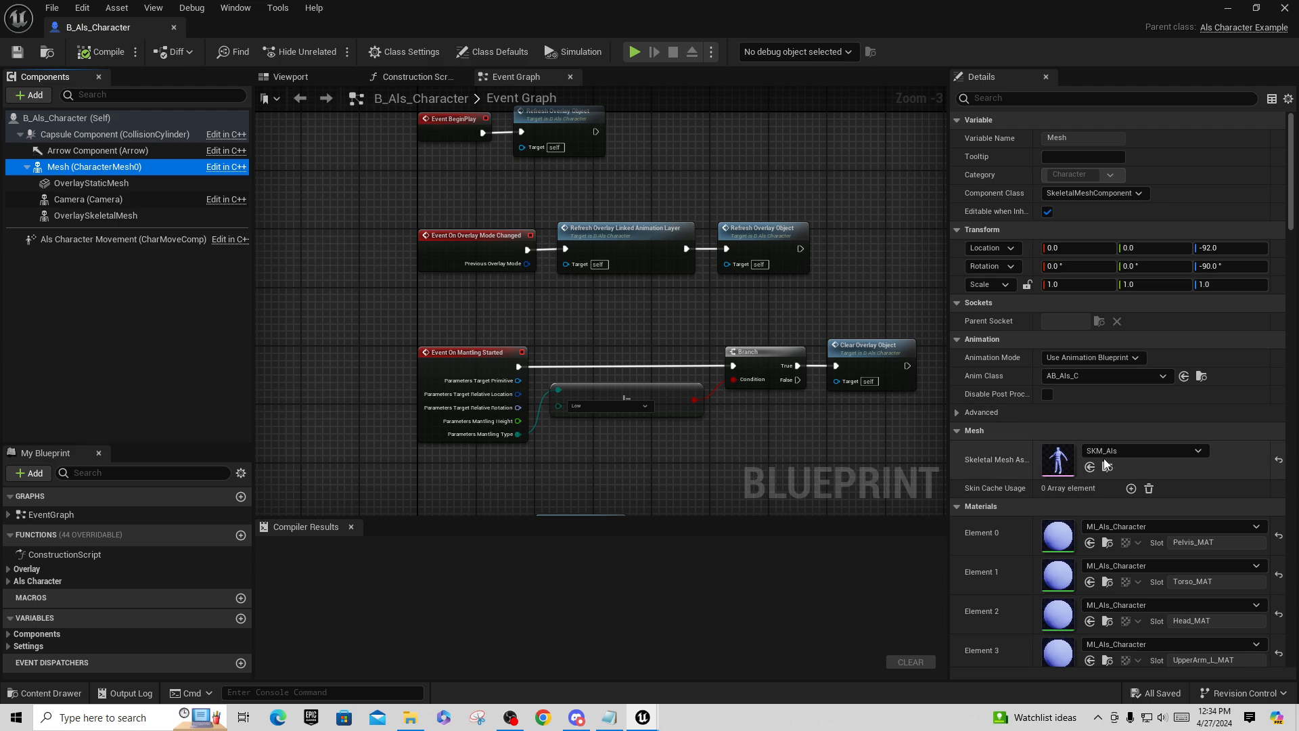
pyautogui.click(97, 216)
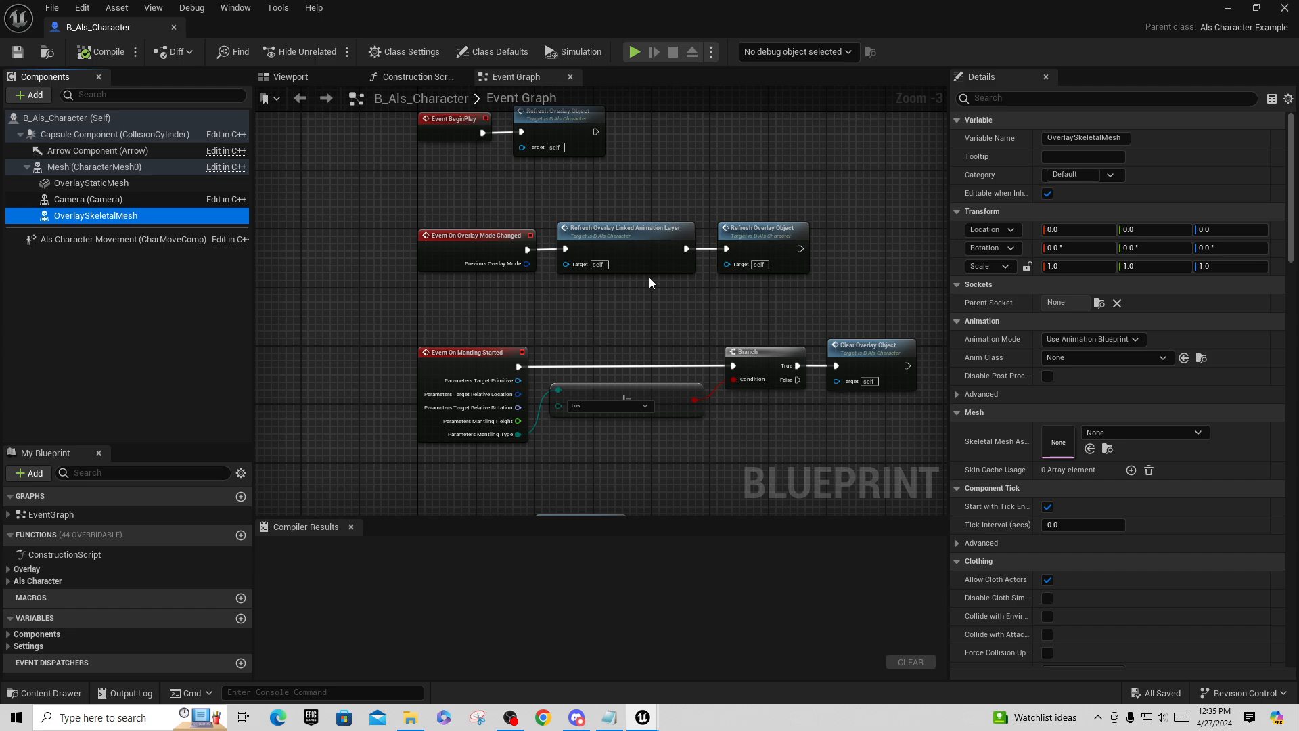
pyautogui.click(20, 54)
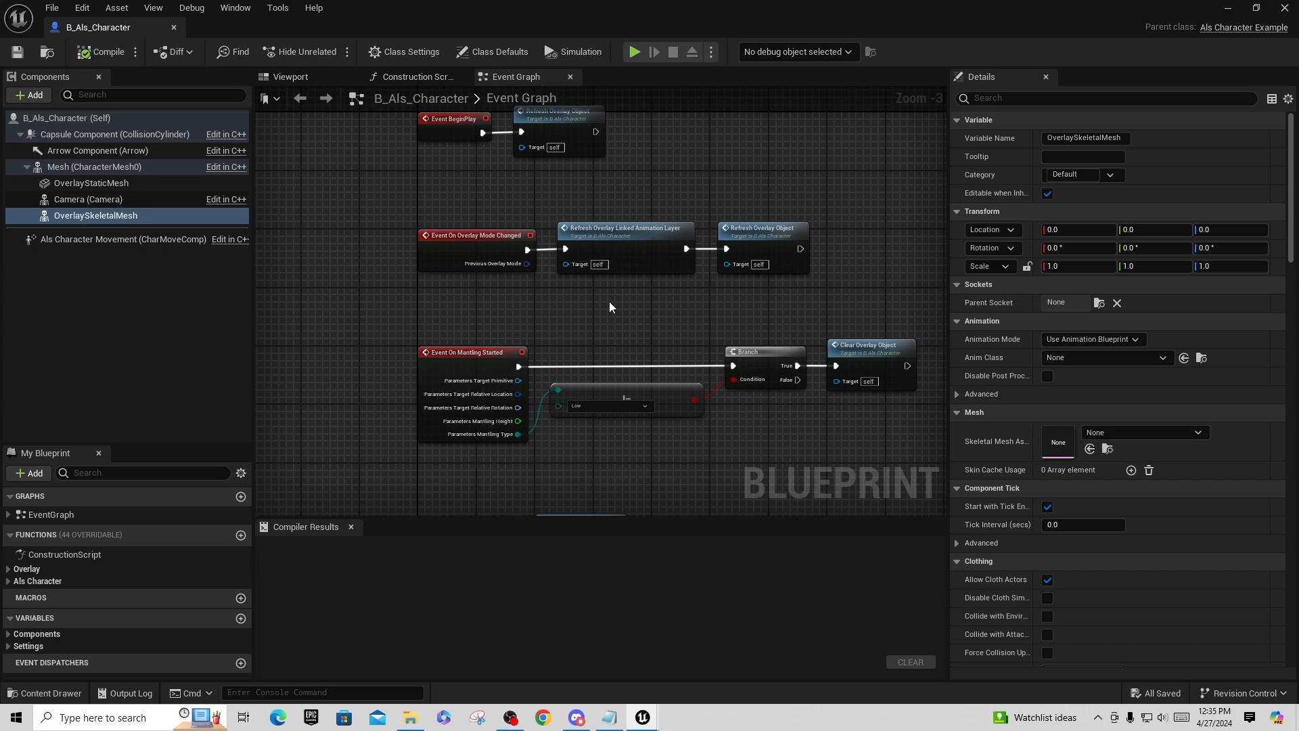
pyautogui.click(85, 167)
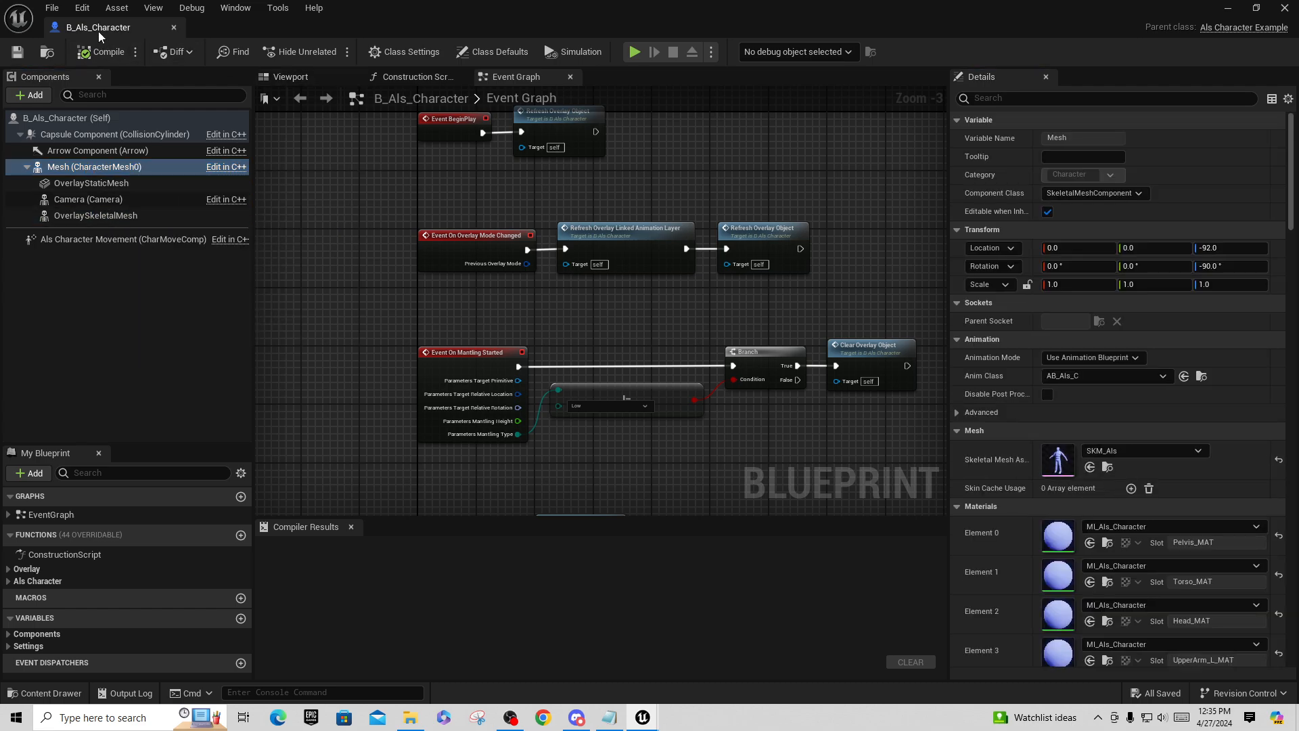
# Dock the B_Als_Character editor beside the ThirdPersonMap level and locate the skeleton used by the SKM_Als mesh
pyautogui.moveTo(99, 31); pyautogui.dragTo(240, 33)
pyautogui.click(126, 29)
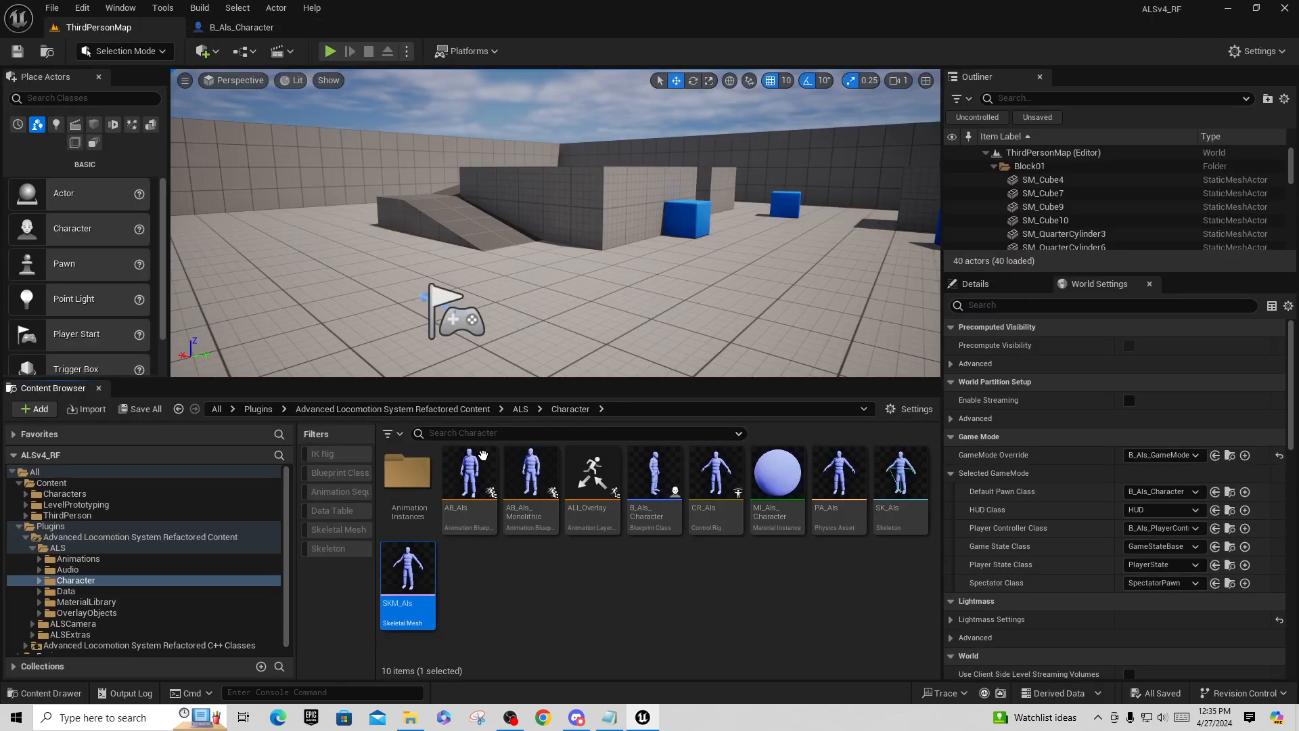
pyautogui.rightClick(405, 575)
pyautogui.moveTo(484, 172)
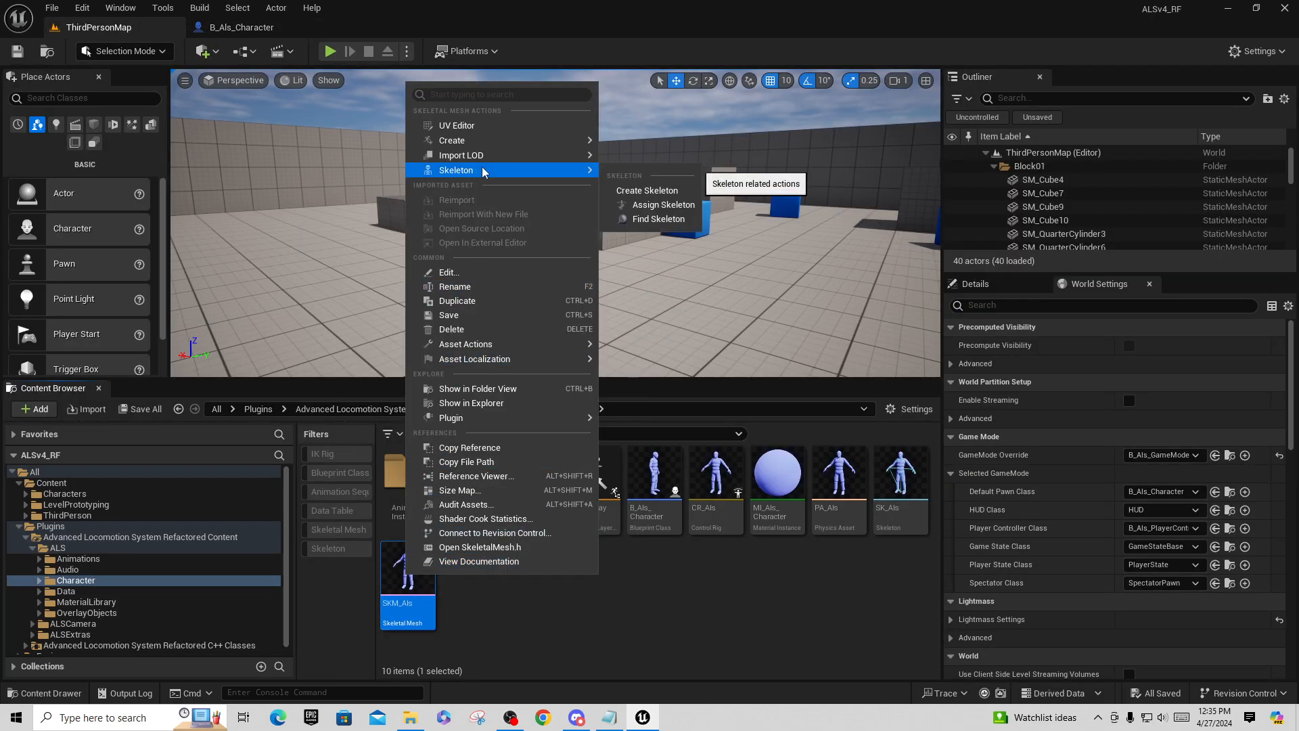
pyautogui.click(658, 219)
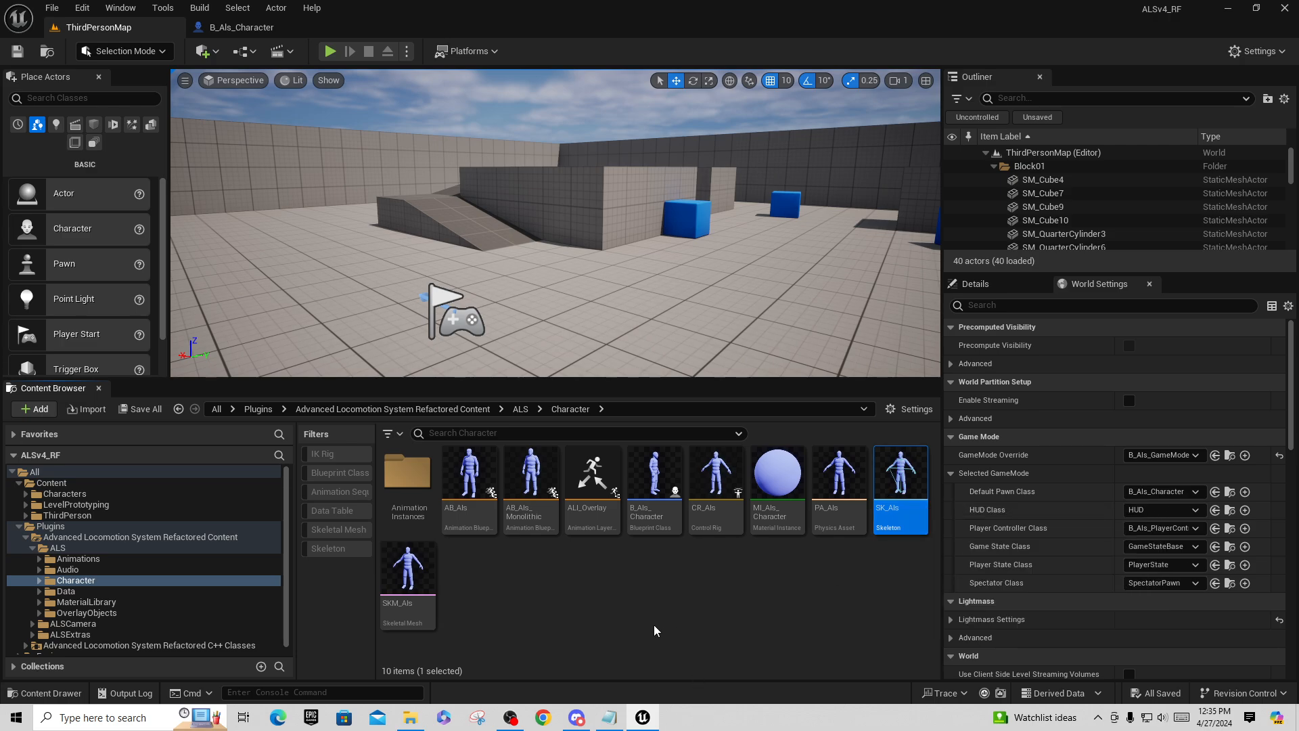
# Switch to the Epic Games Launcher, maximize it, and filter the Library's Vault to the Characters category
pyautogui.click(310, 717)
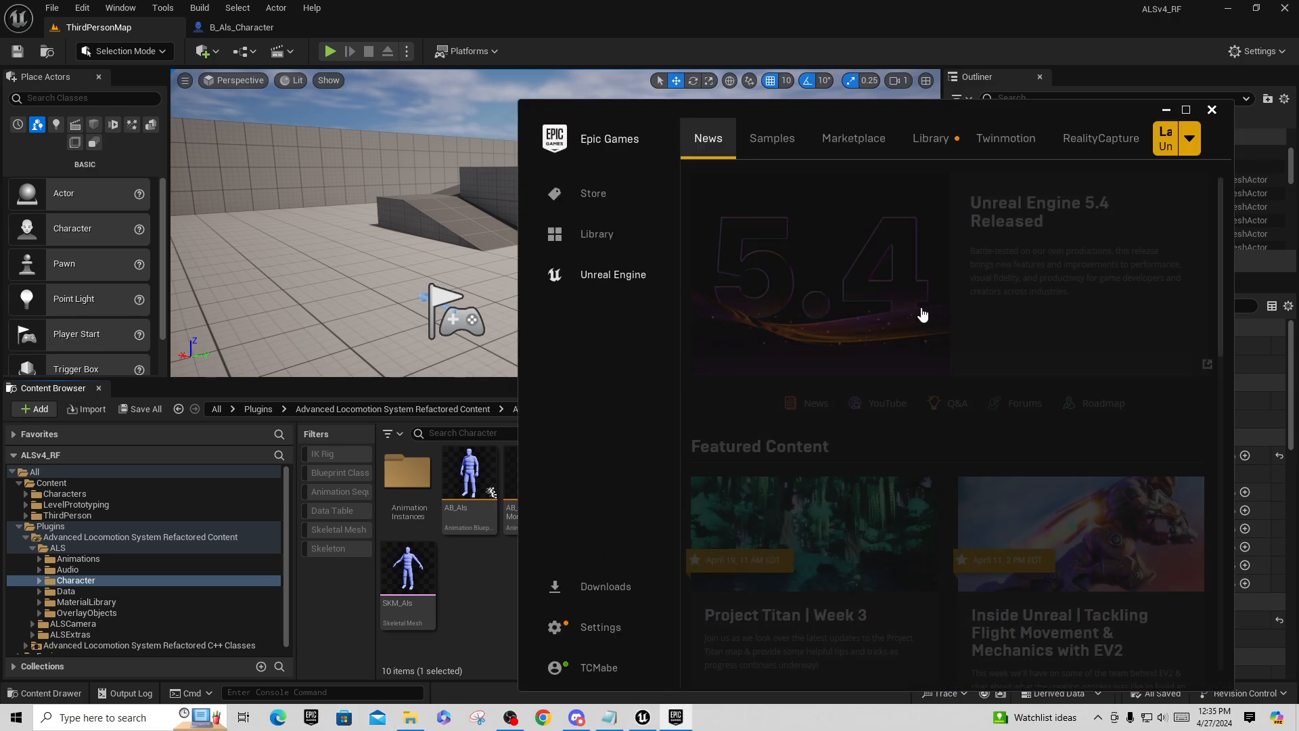
pyautogui.click(940, 140)
pyautogui.click(1186, 110)
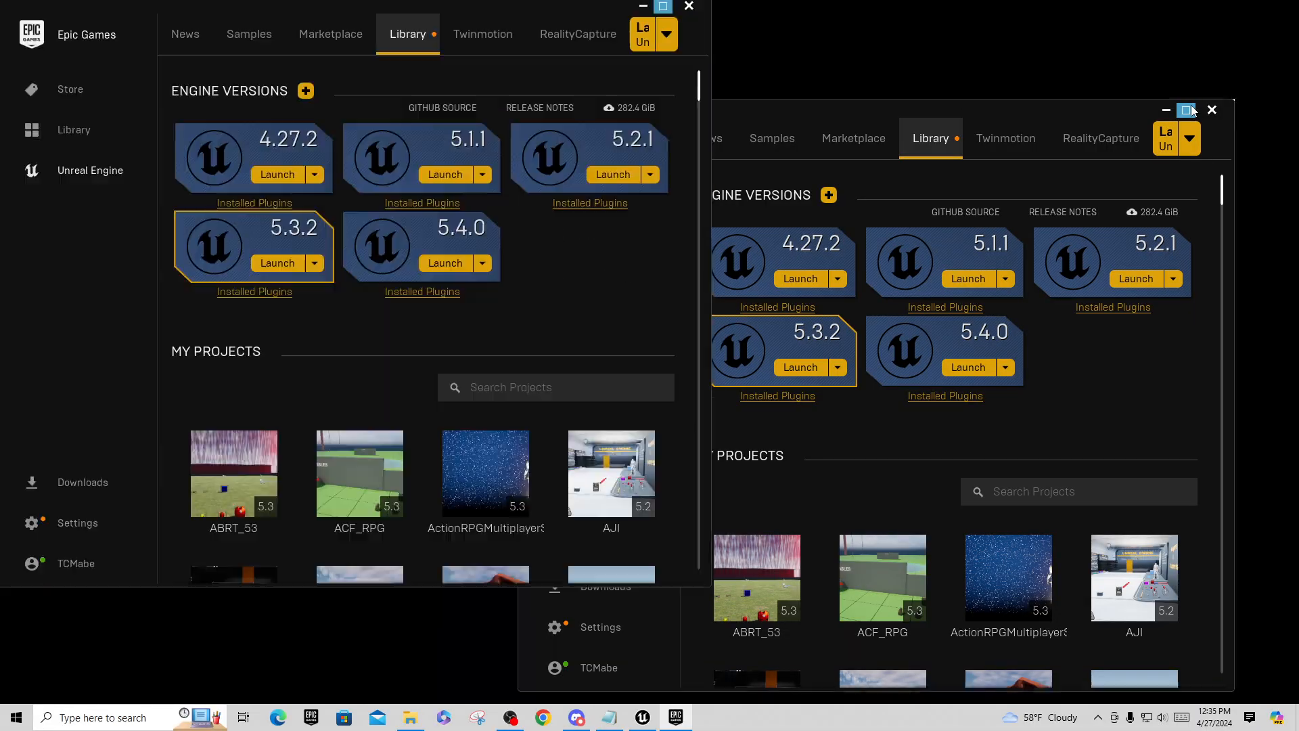
pyautogui.moveTo(1293, 92); pyautogui.dragTo(1293, 125)
pyautogui.scroll(5, 564, 113)
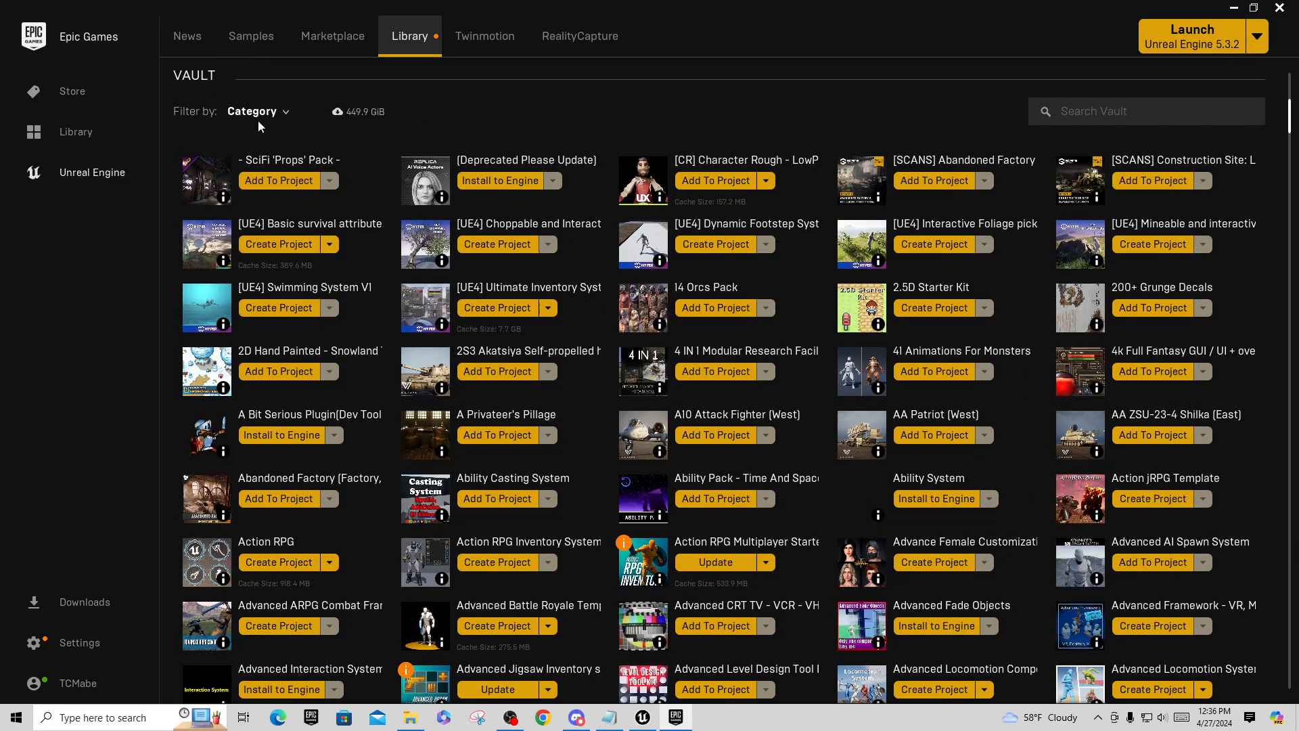
pyautogui.click(258, 119)
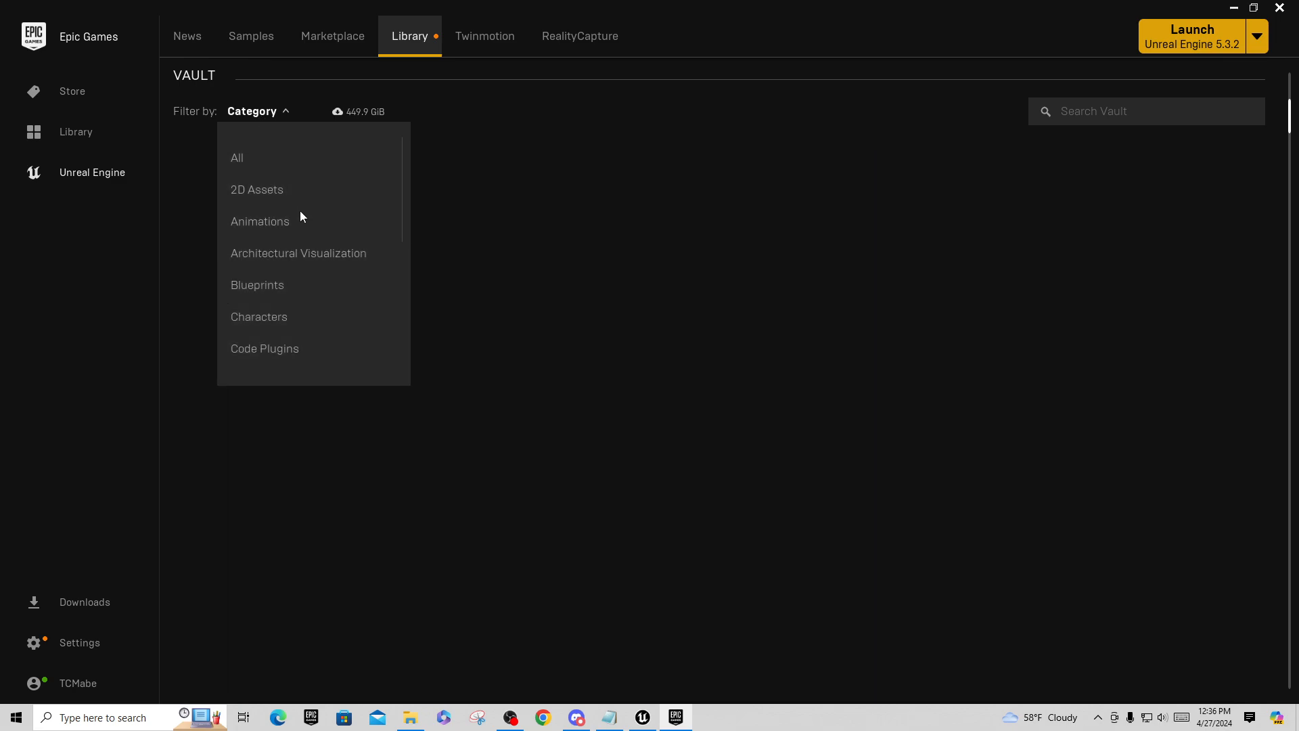
pyautogui.click(261, 318)
pyautogui.click(608, 103)
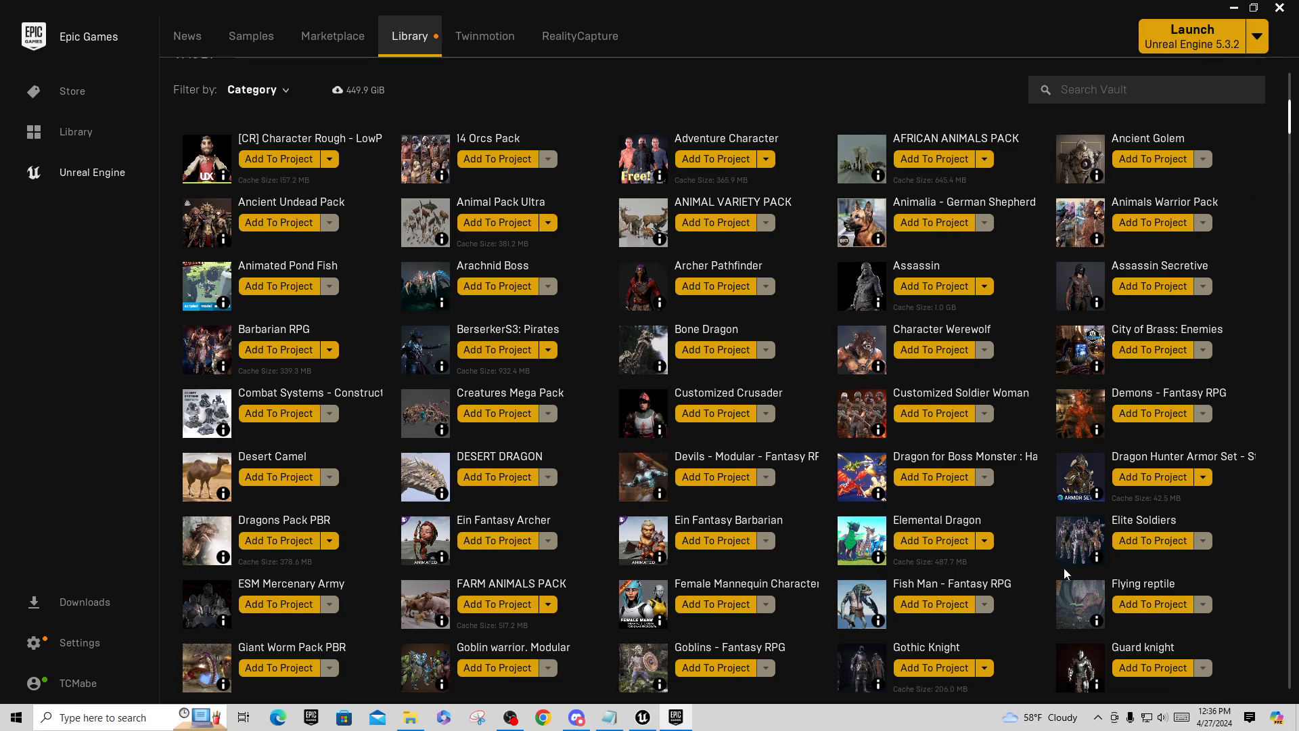
# Start adding the Gothic Knight asset to a project, searching all projects for ALSv4 and choosing ALSv4_RF as the target
pyautogui.scroll(-3, 1056, 561)
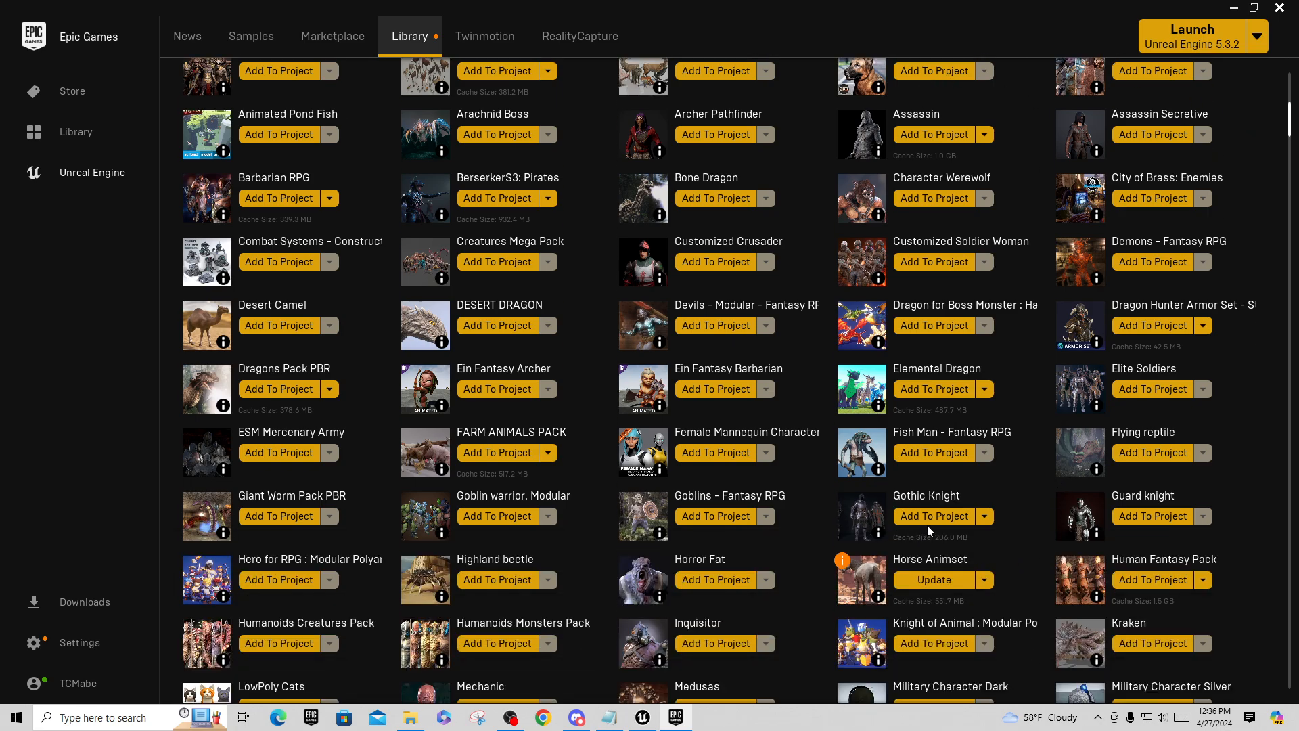
pyautogui.click(931, 519)
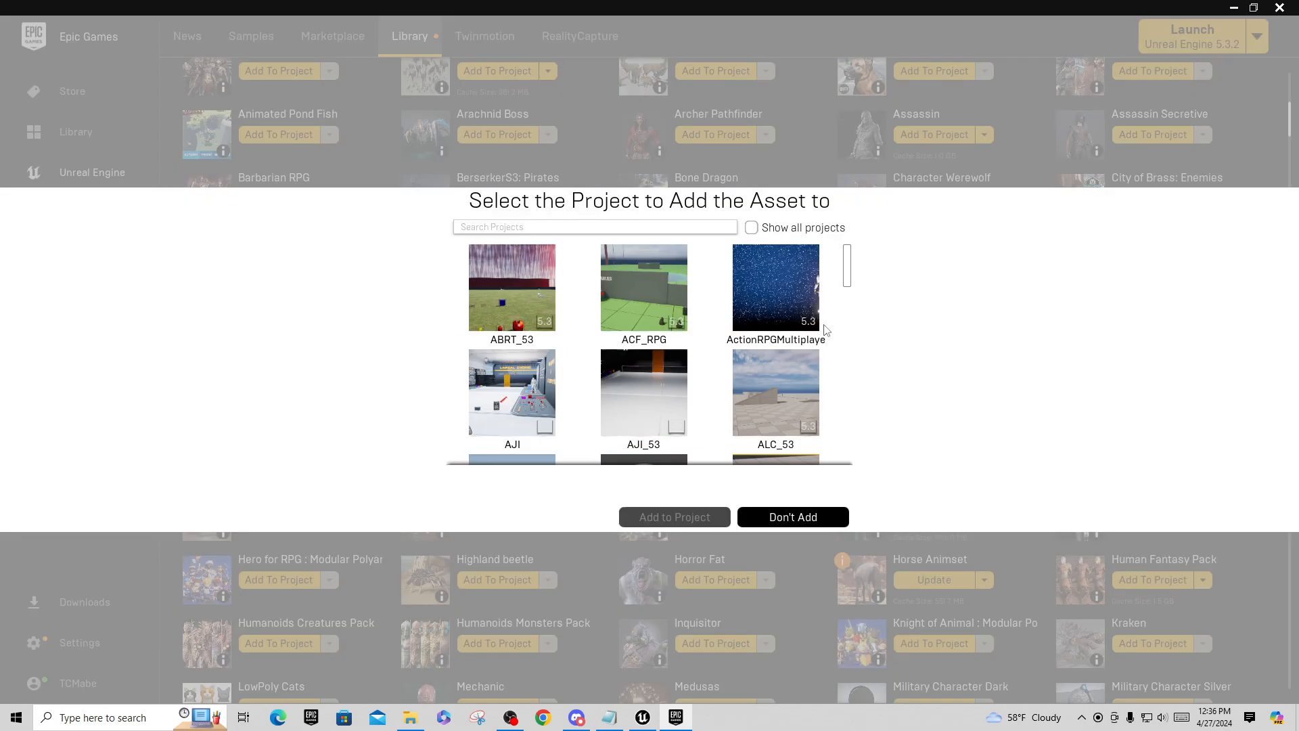
pyautogui.click(622, 227)
pyautogui.write('ACF')
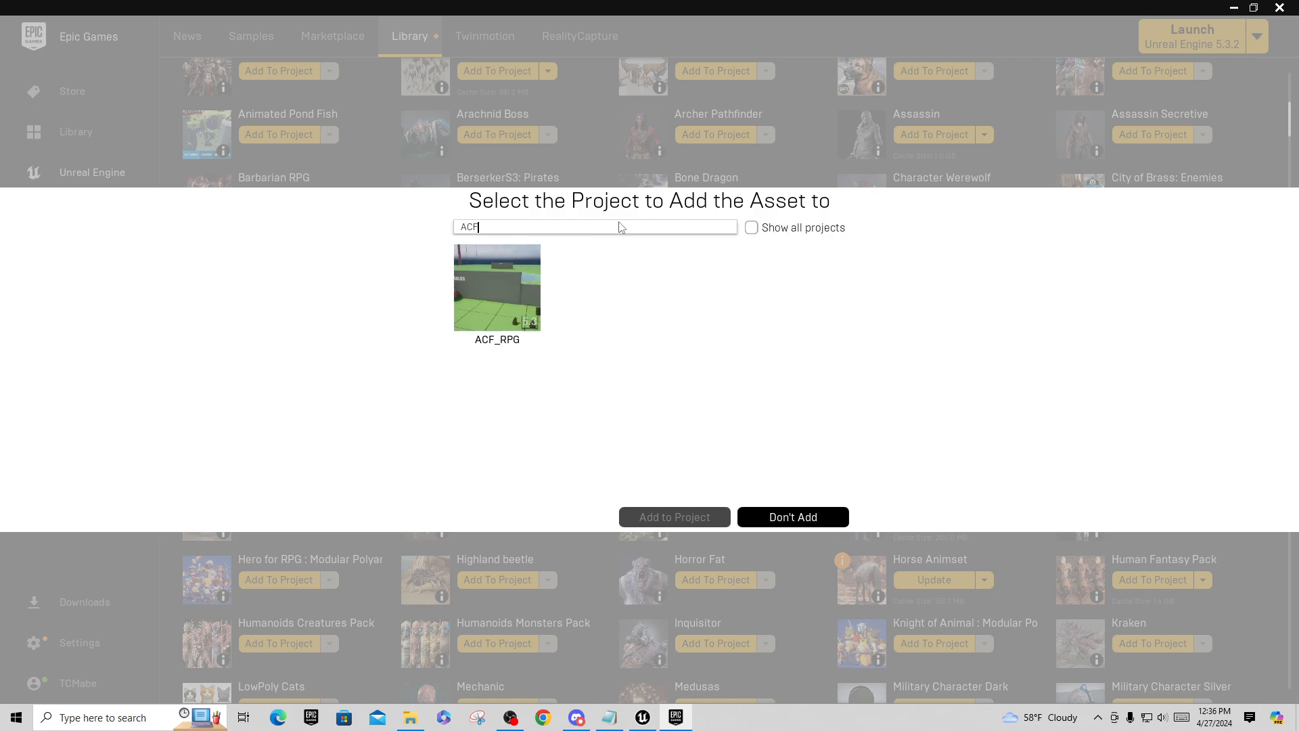
pyautogui.press('BackSpace')
pyautogui.press('BackSpace')
pyautogui.press('BackSpace')
pyautogui.write('ALSv')
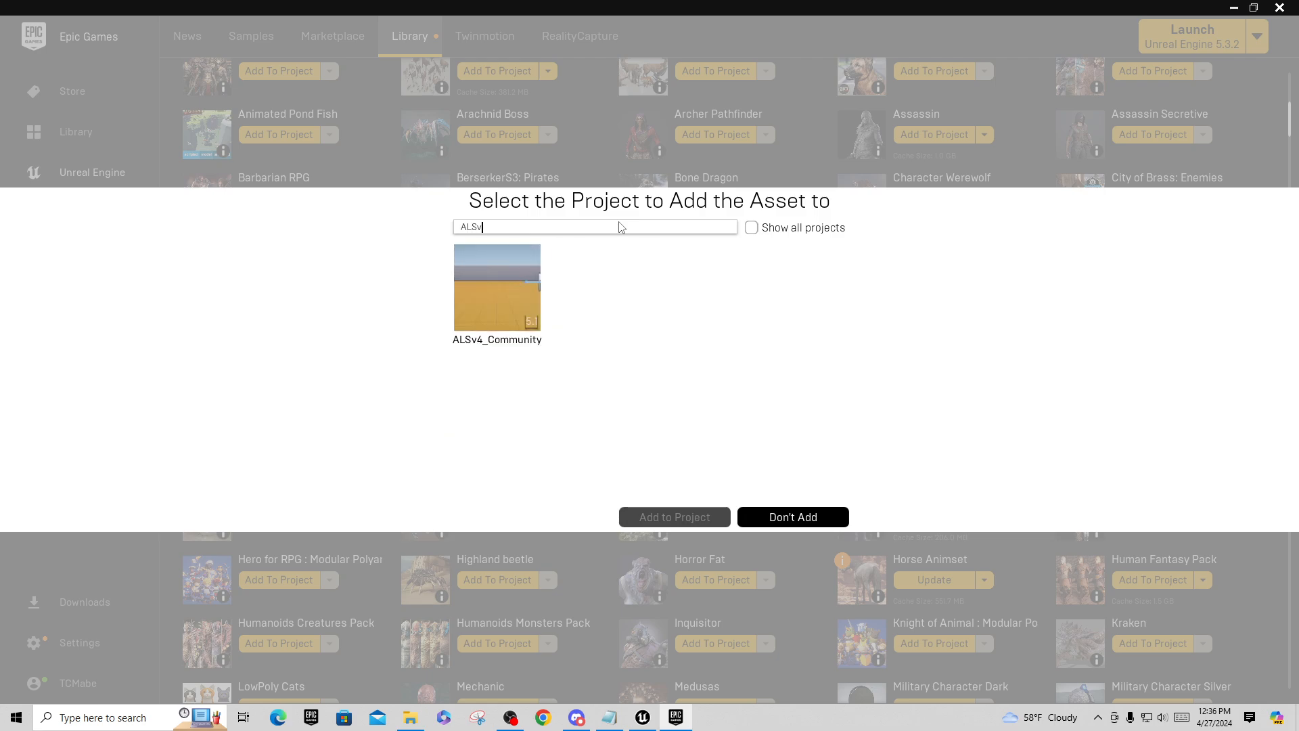
pyautogui.write('4')
pyautogui.click(752, 228)
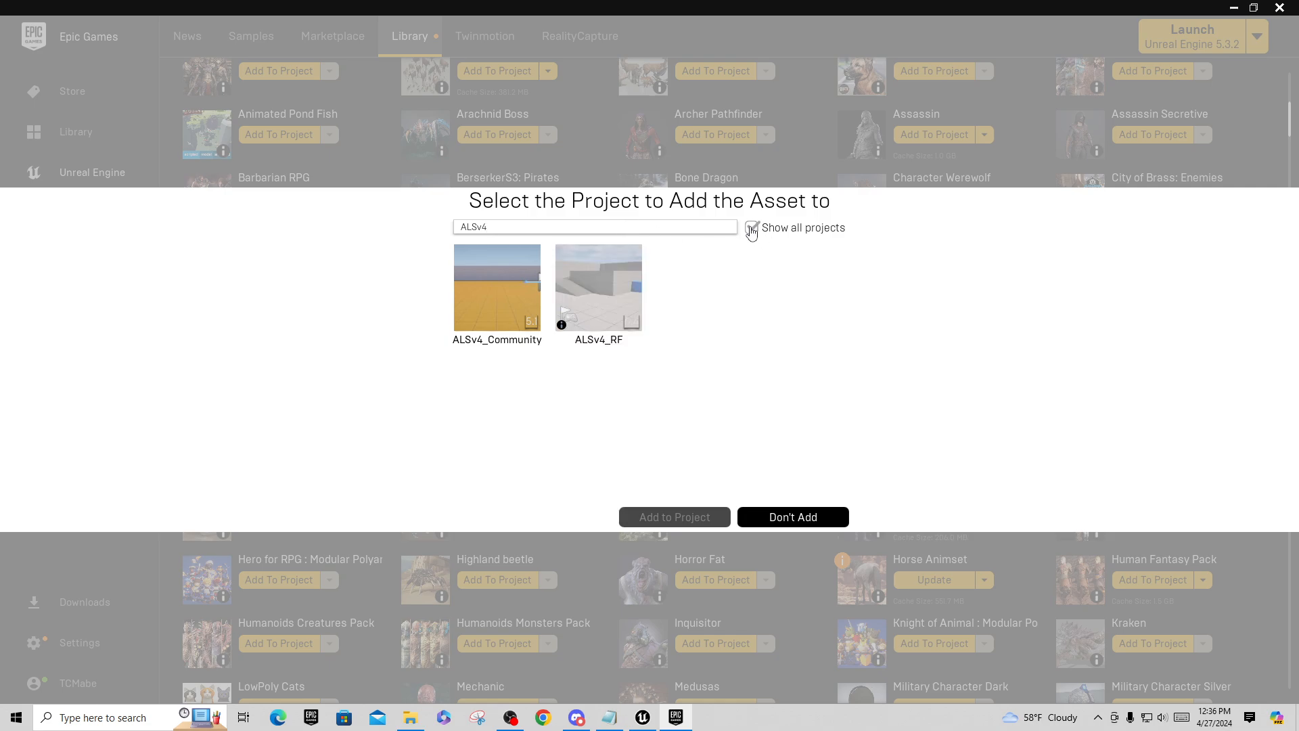
pyautogui.click(608, 305)
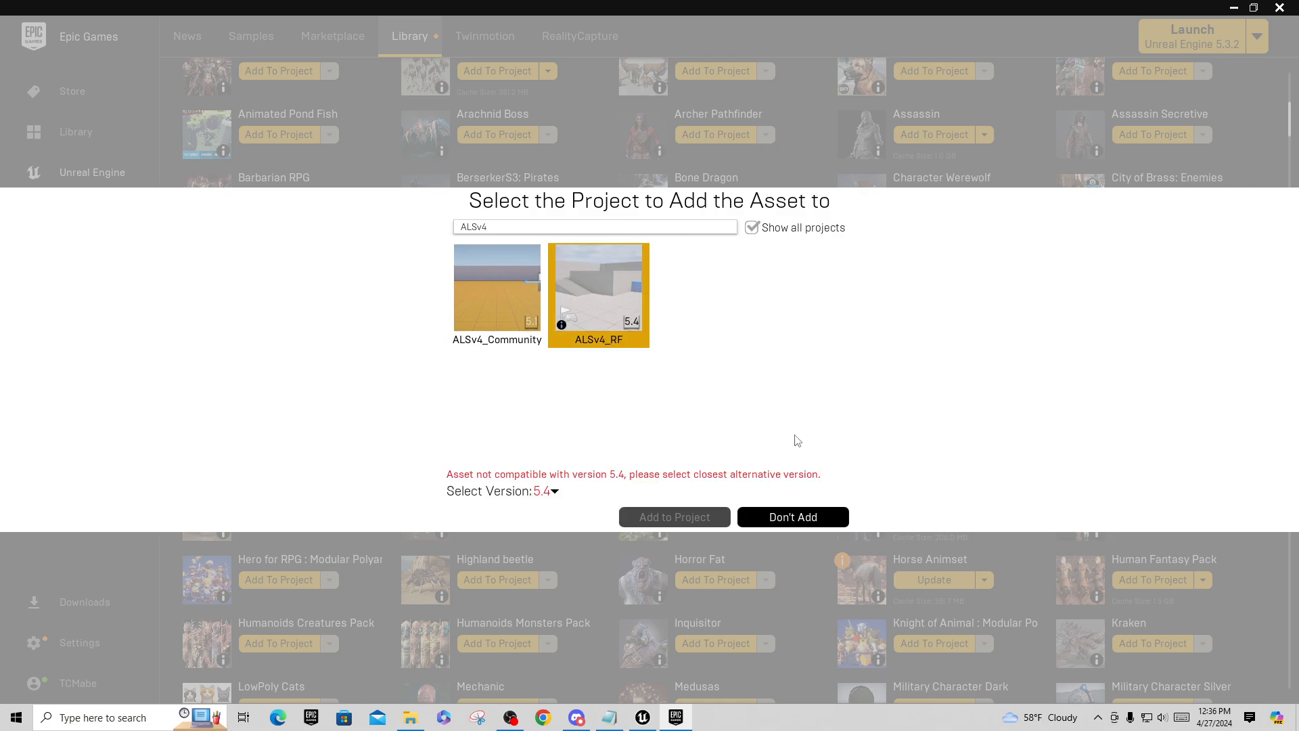
# Select version 5.3 of the Gothic Knight asset and add it to the ALSv4_RF project
pyautogui.click(555, 492)
pyautogui.click(554, 467)
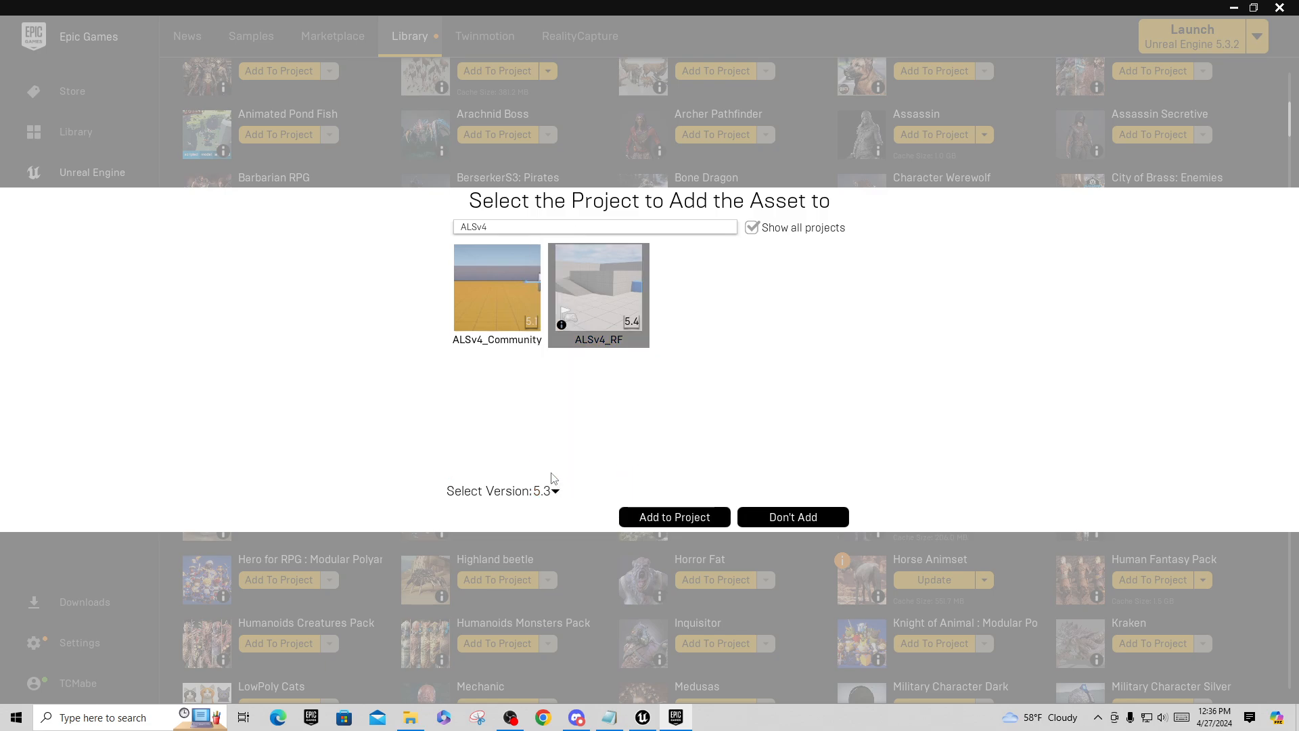
pyautogui.click(650, 513)
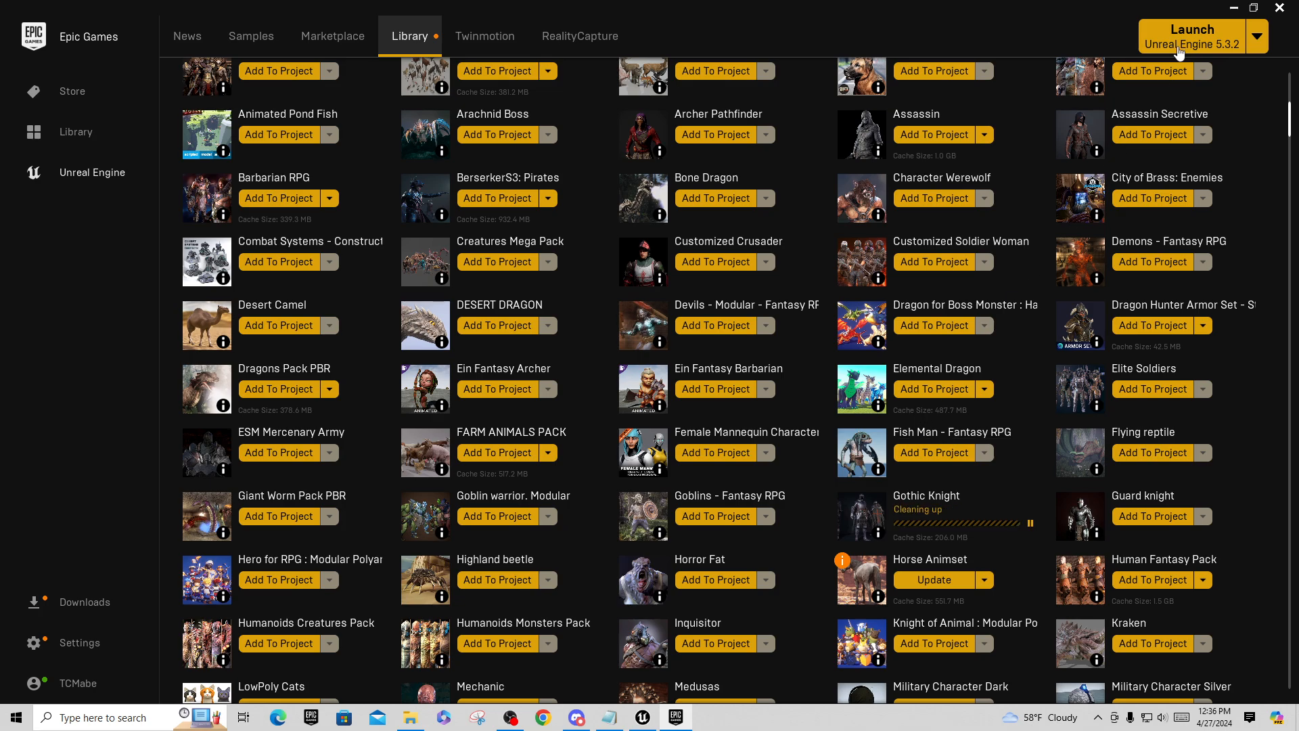
# Return to Unreal Editor and inspect SK_GothicKnight_VA and SK_GothicKnight_VB in GKnight > Meshes, closing their editors and the B_Als_Character Blueprint
pyautogui.click(1233, 8)
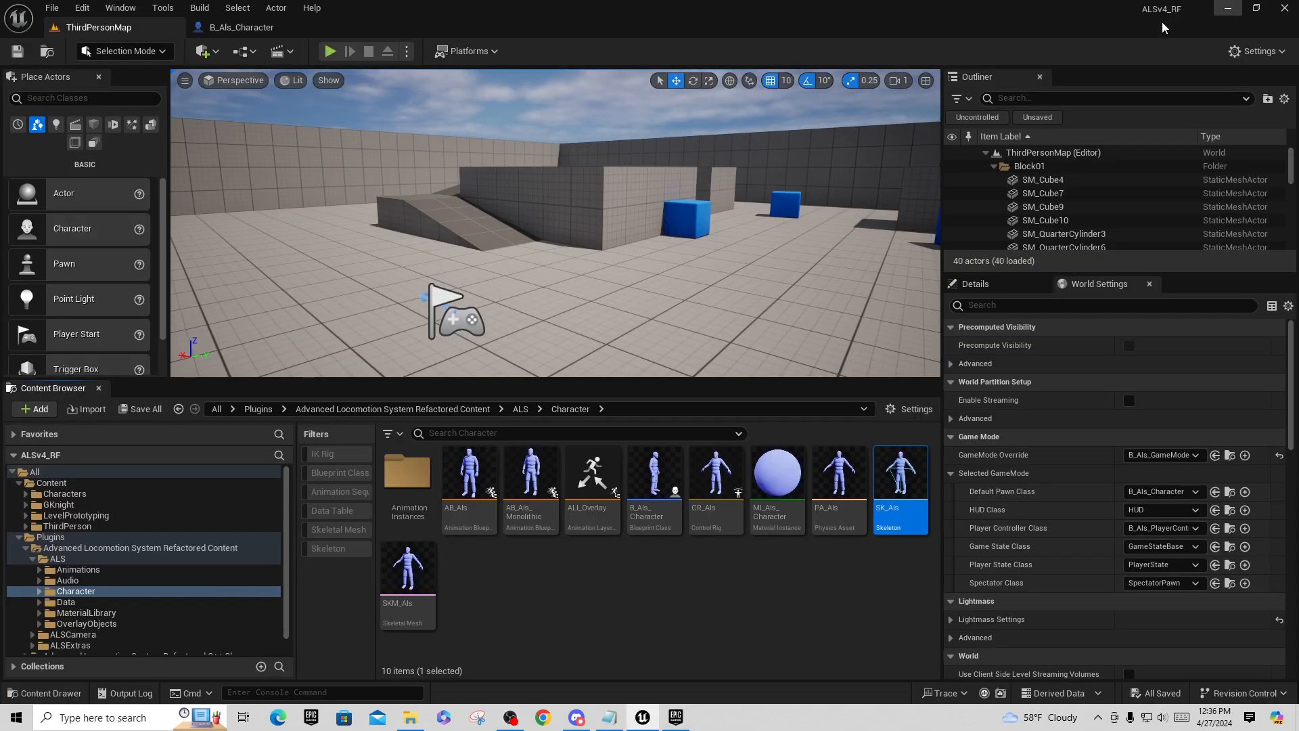
pyautogui.click(25, 505)
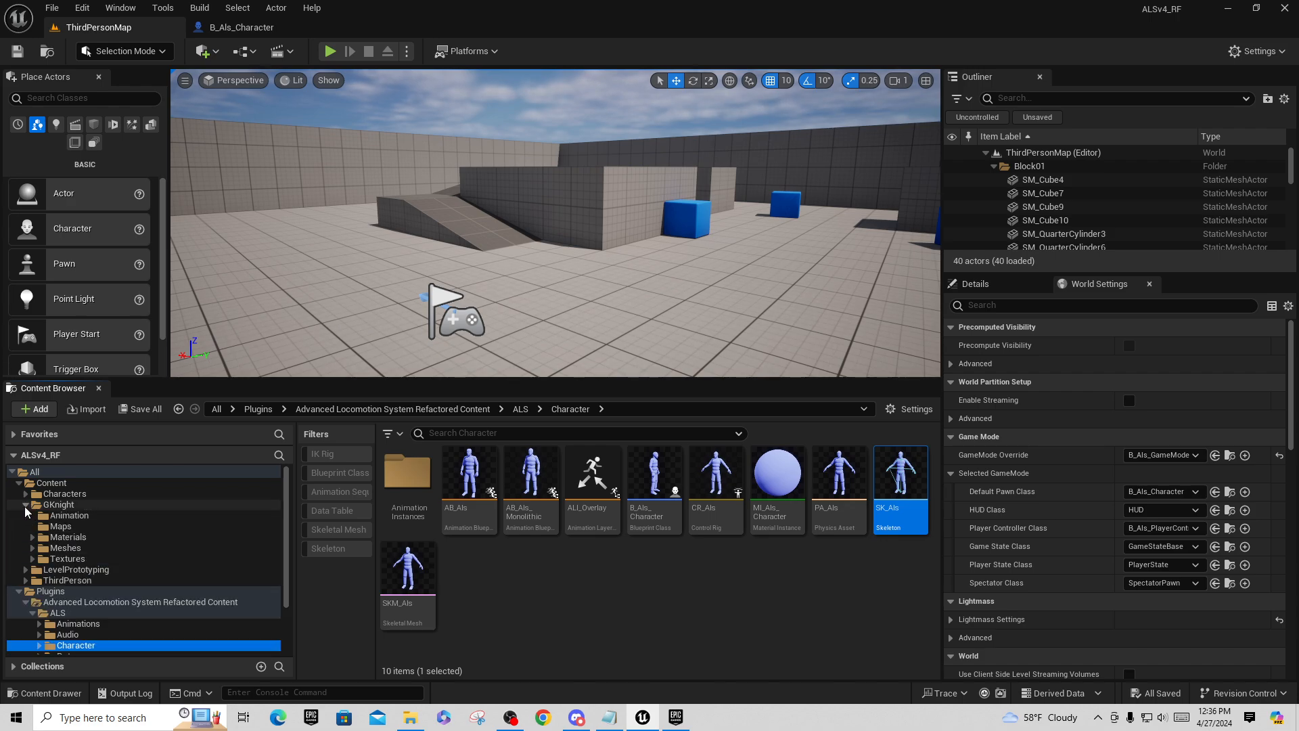
pyautogui.click(41, 548)
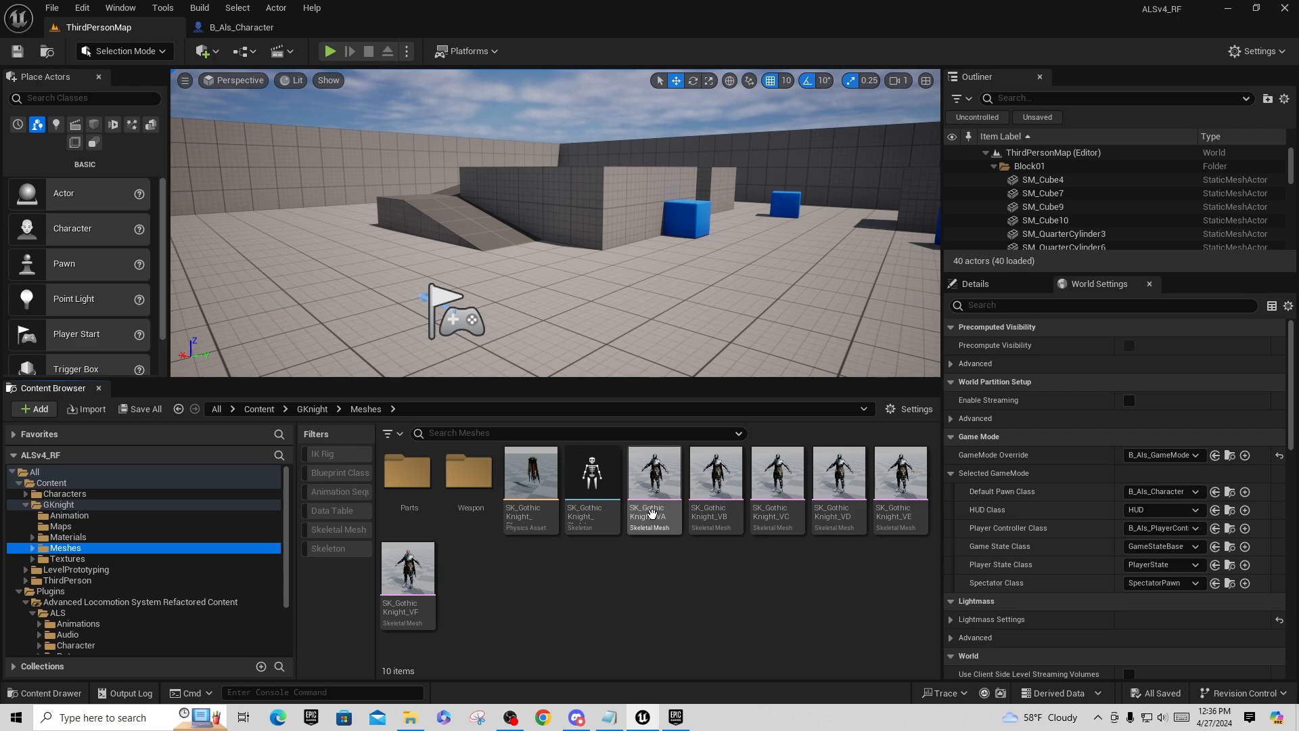
pyautogui.click(650, 486)
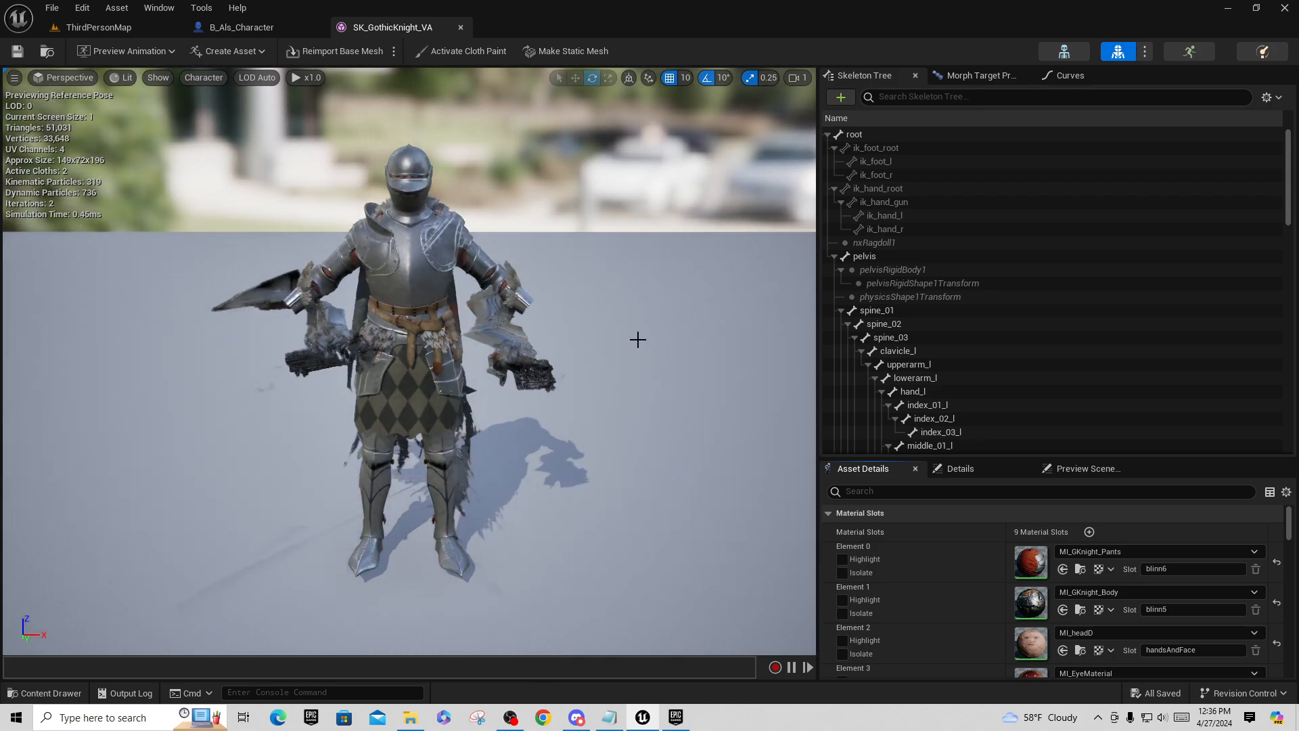
pyautogui.click(461, 28)
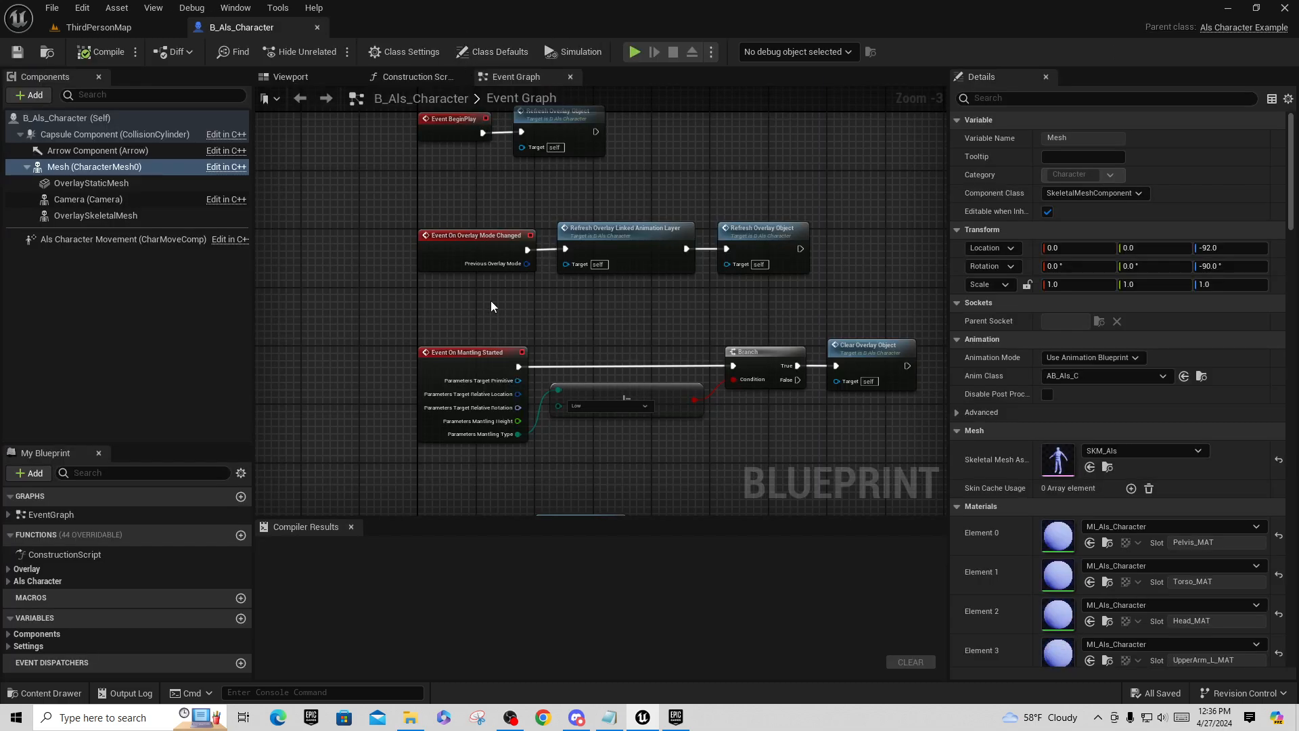
pyautogui.click(318, 28)
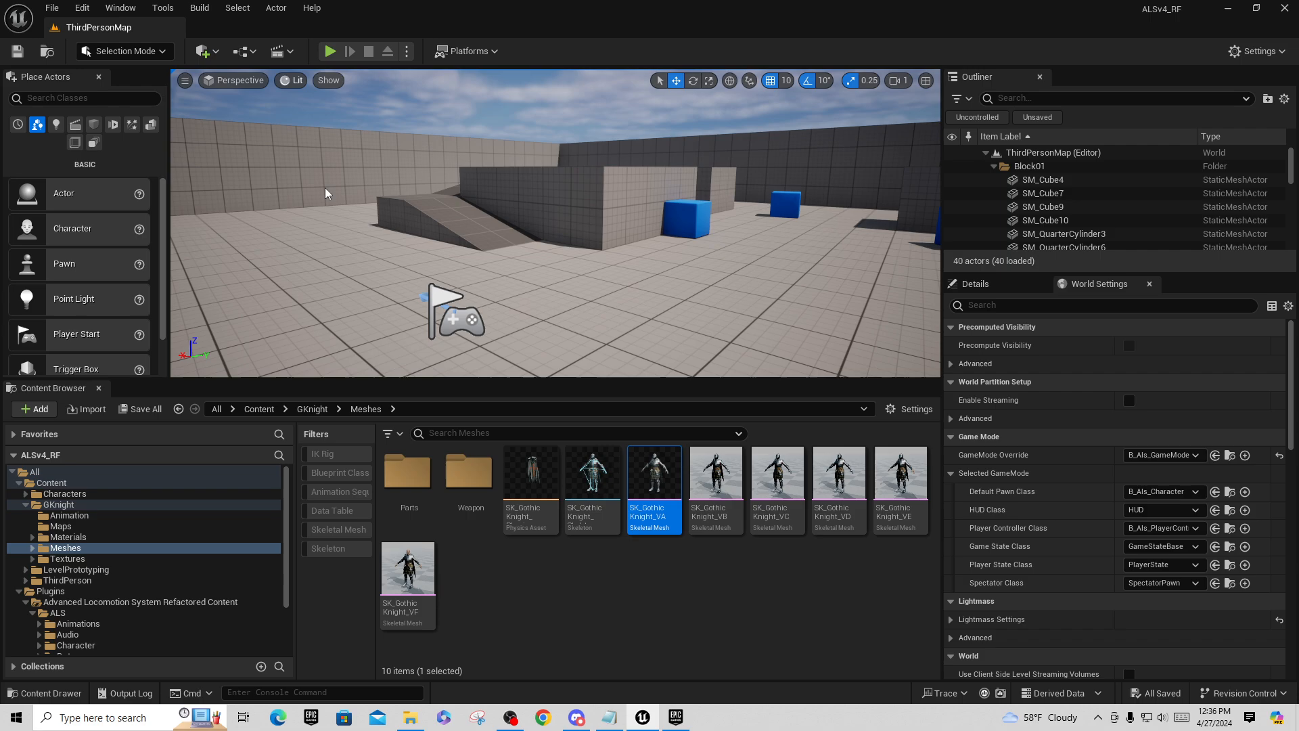
pyautogui.doubleClick(717, 487)
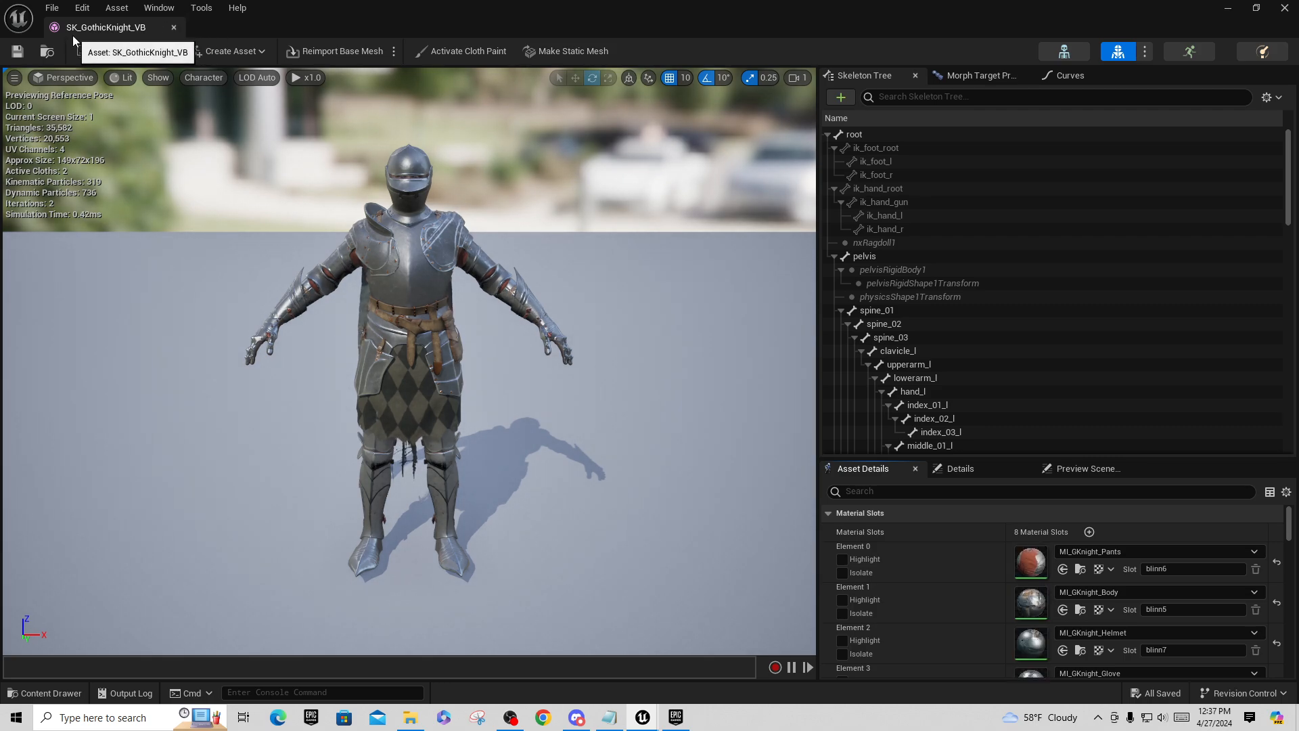
pyautogui.click(174, 28)
# Assign the SK_Als skeleton to the SK_GothicKnight_VB skeletal mesh, accepting the bone mapping
pyautogui.rightClick(717, 505)
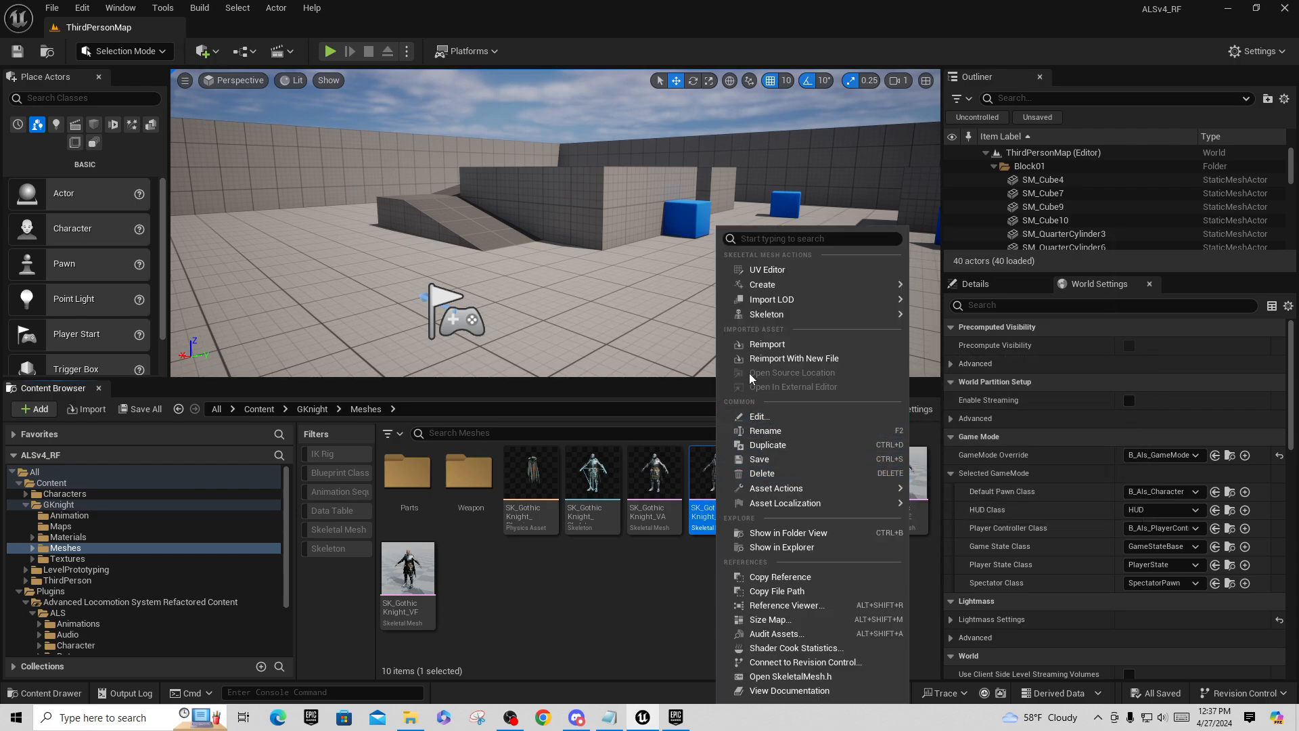
pyautogui.moveTo(766, 321)
pyautogui.click(975, 348)
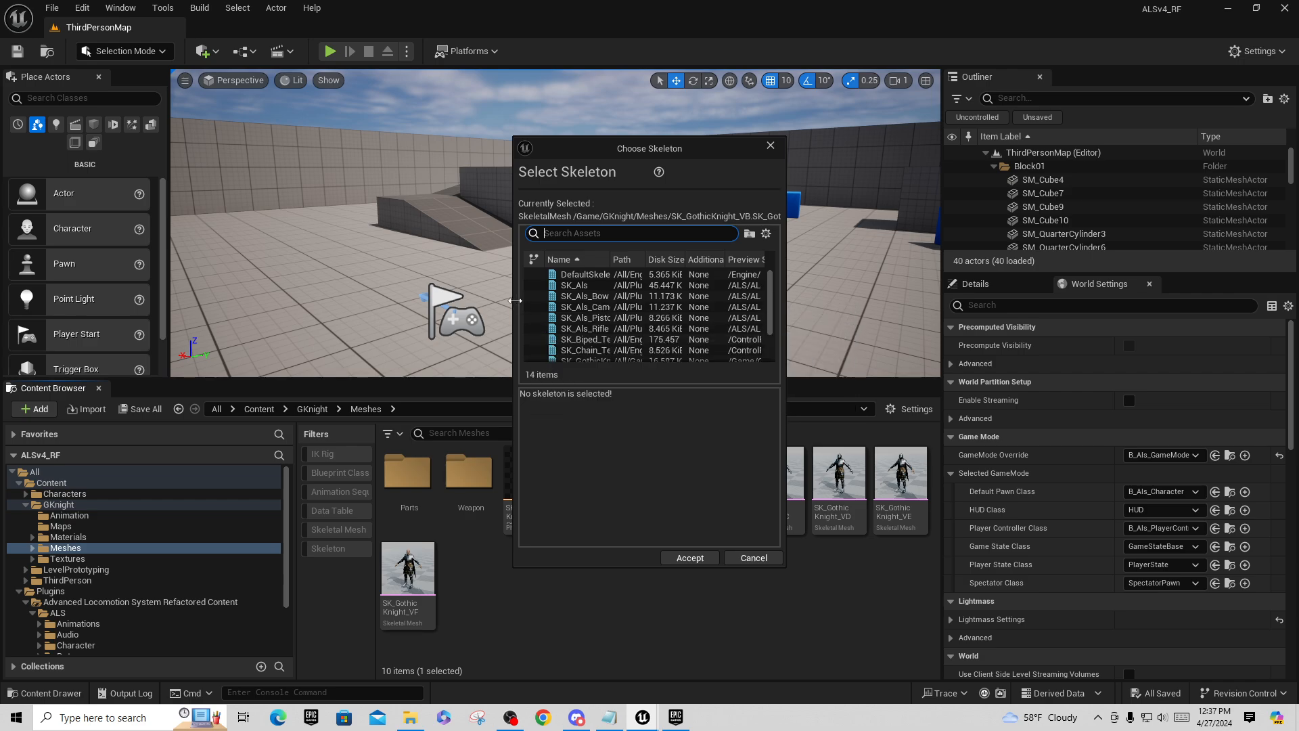
pyautogui.moveTo(515, 300); pyautogui.dragTo(252, 298)
pyautogui.click(316, 295)
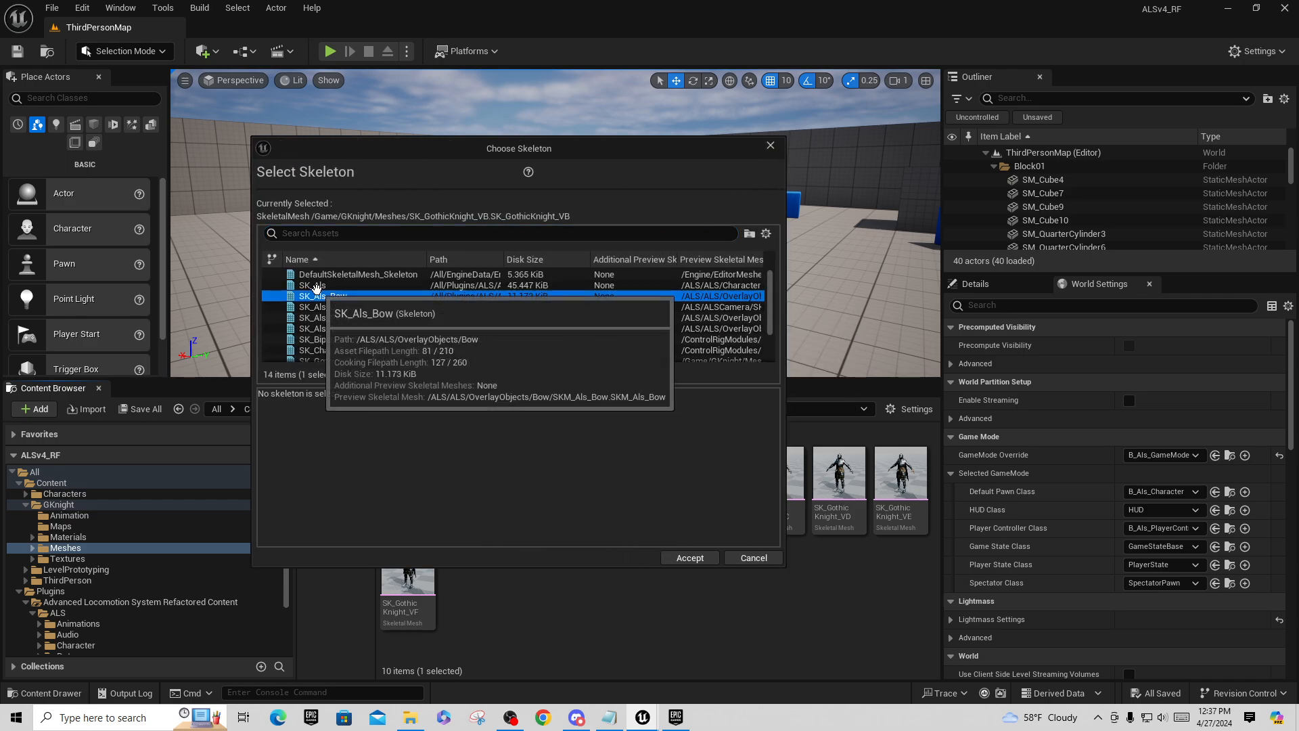
pyautogui.click(314, 285)
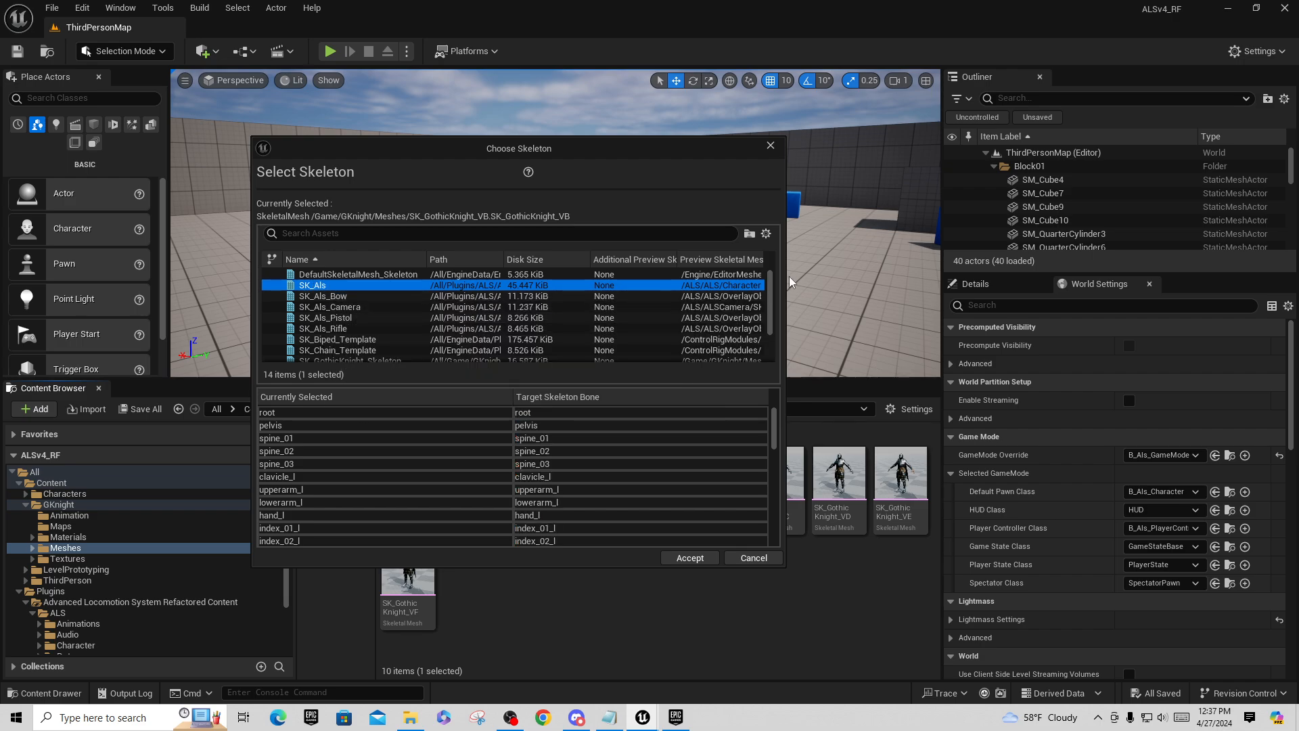
pyautogui.click(767, 234)
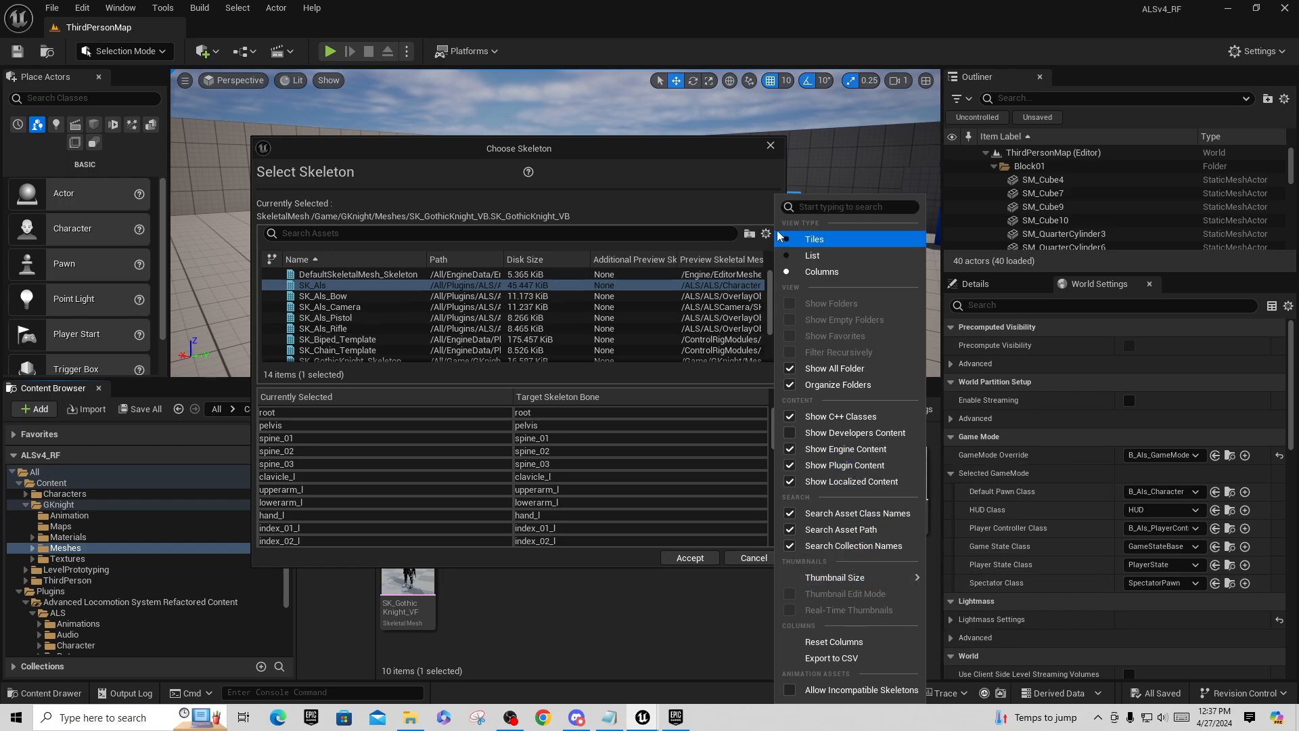
pyautogui.click(653, 153)
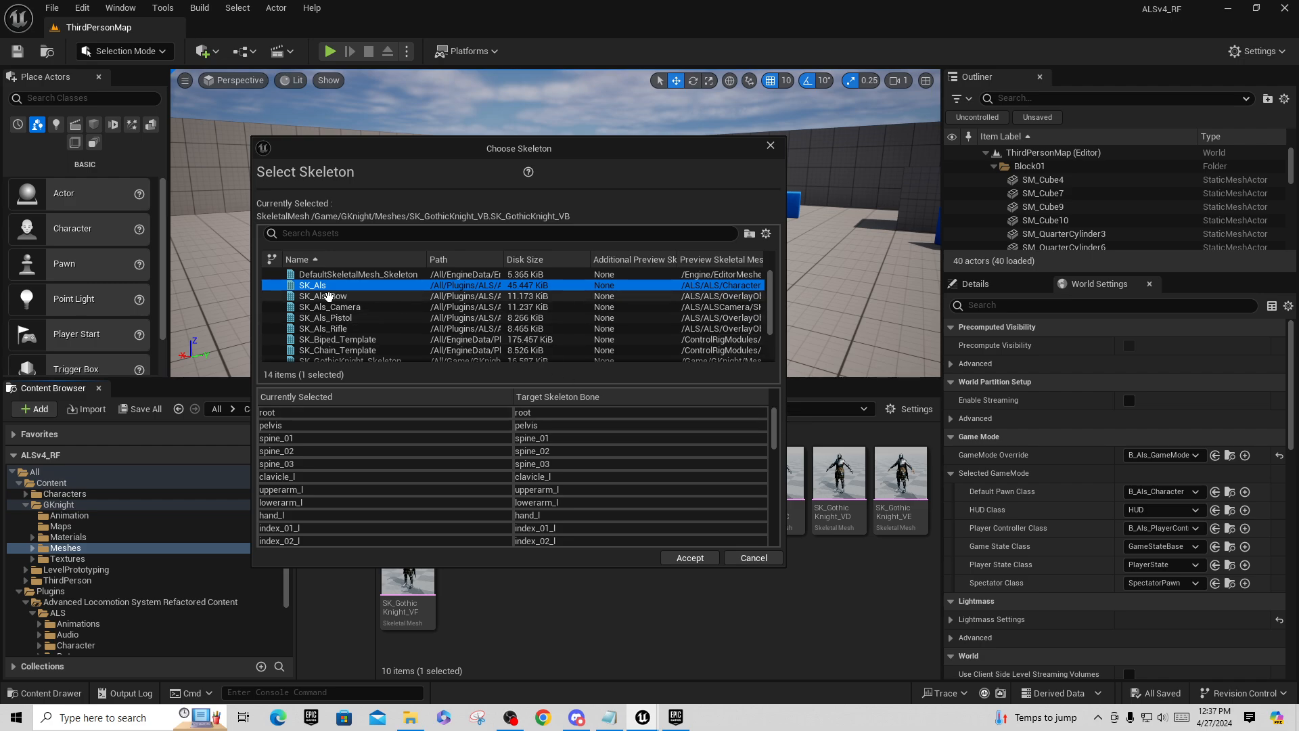
pyautogui.click(689, 559)
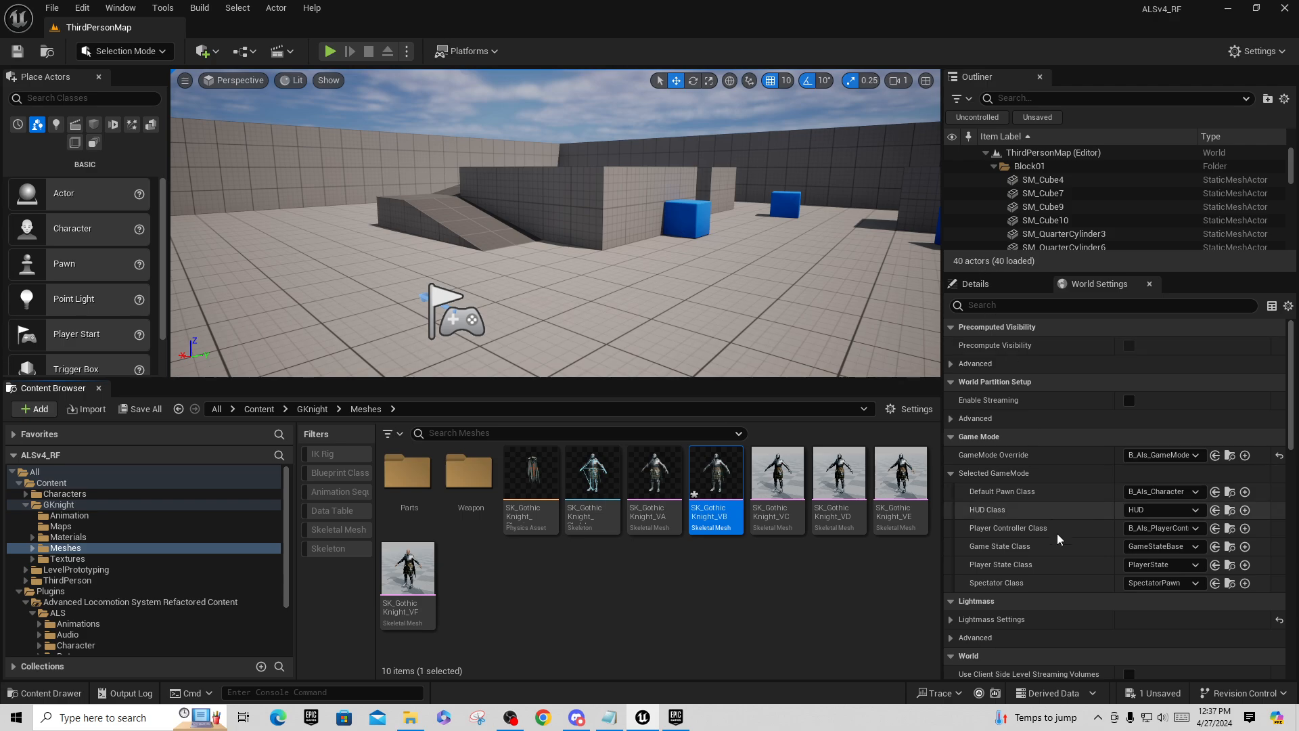
# Open the B_Als_Character Blueprint, set its Mesh component's skeletal mesh to SK_GothicKnight_VB, and compile the Blueprint
pyautogui.click(1231, 494)
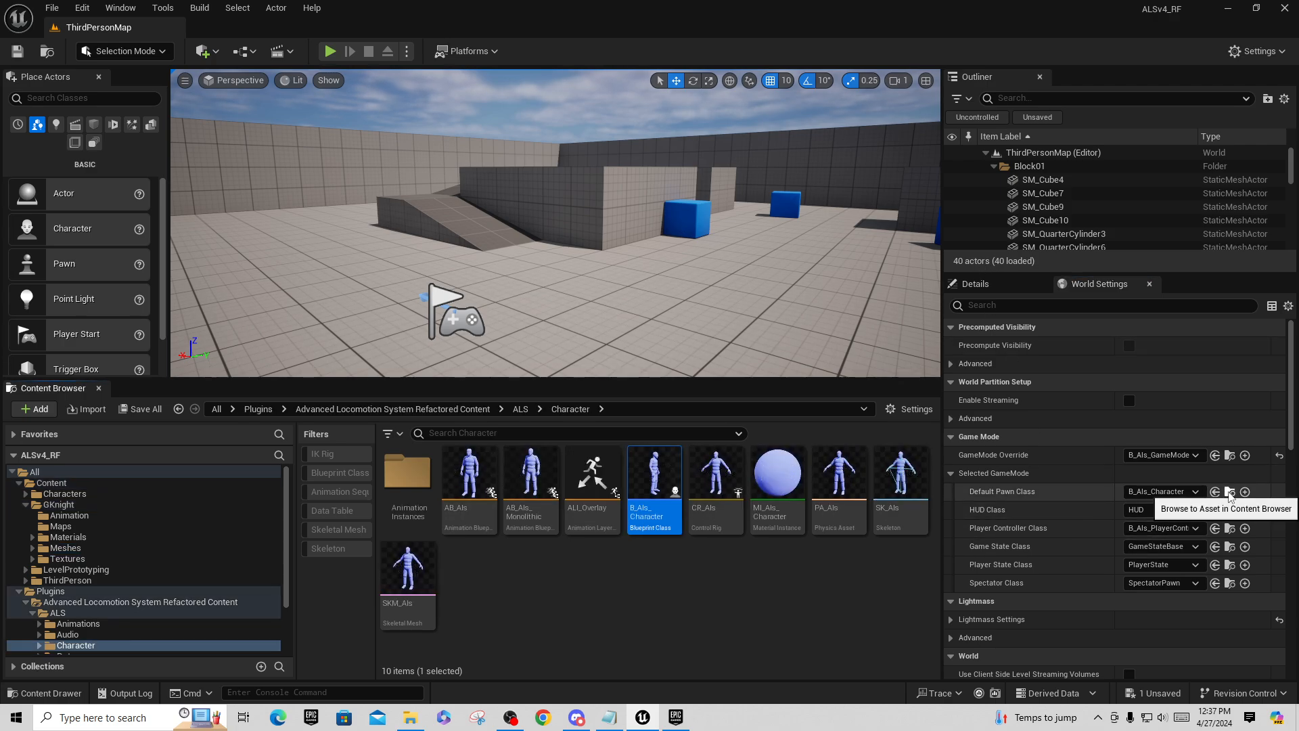
pyautogui.doubleClick(648, 477)
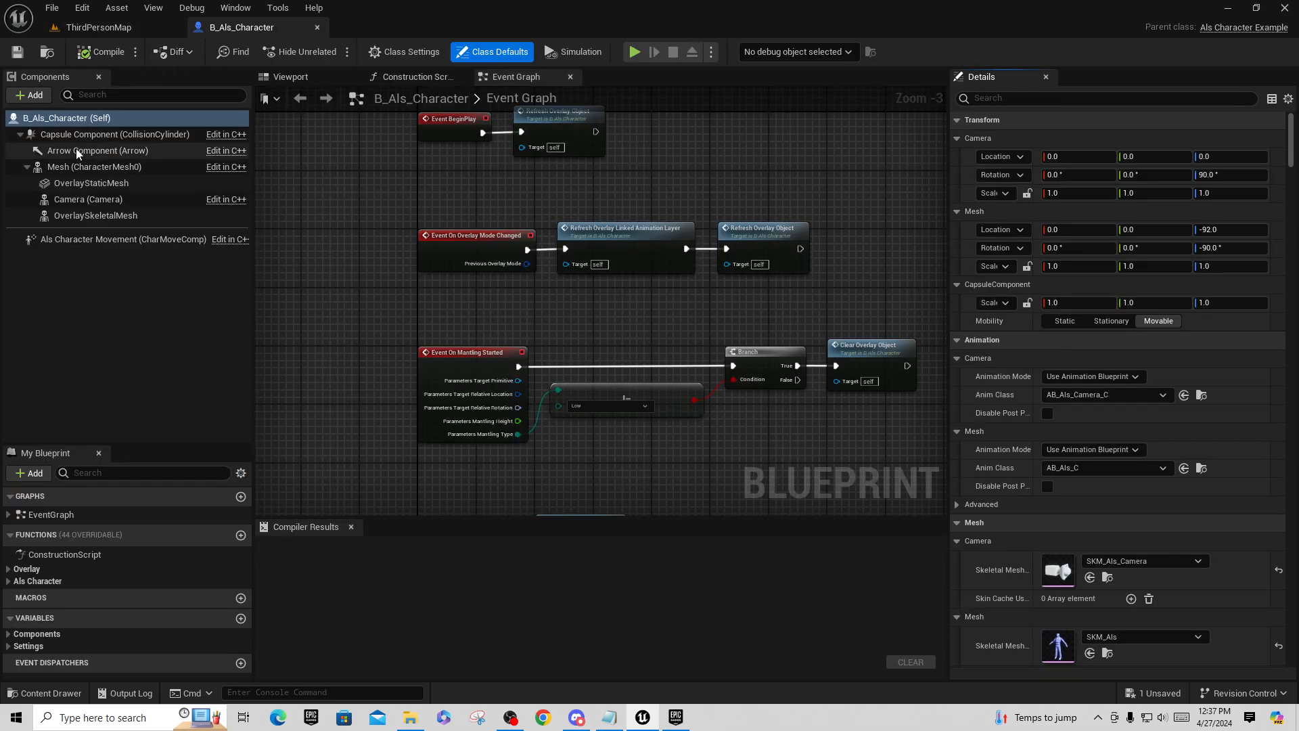
pyautogui.click(75, 166)
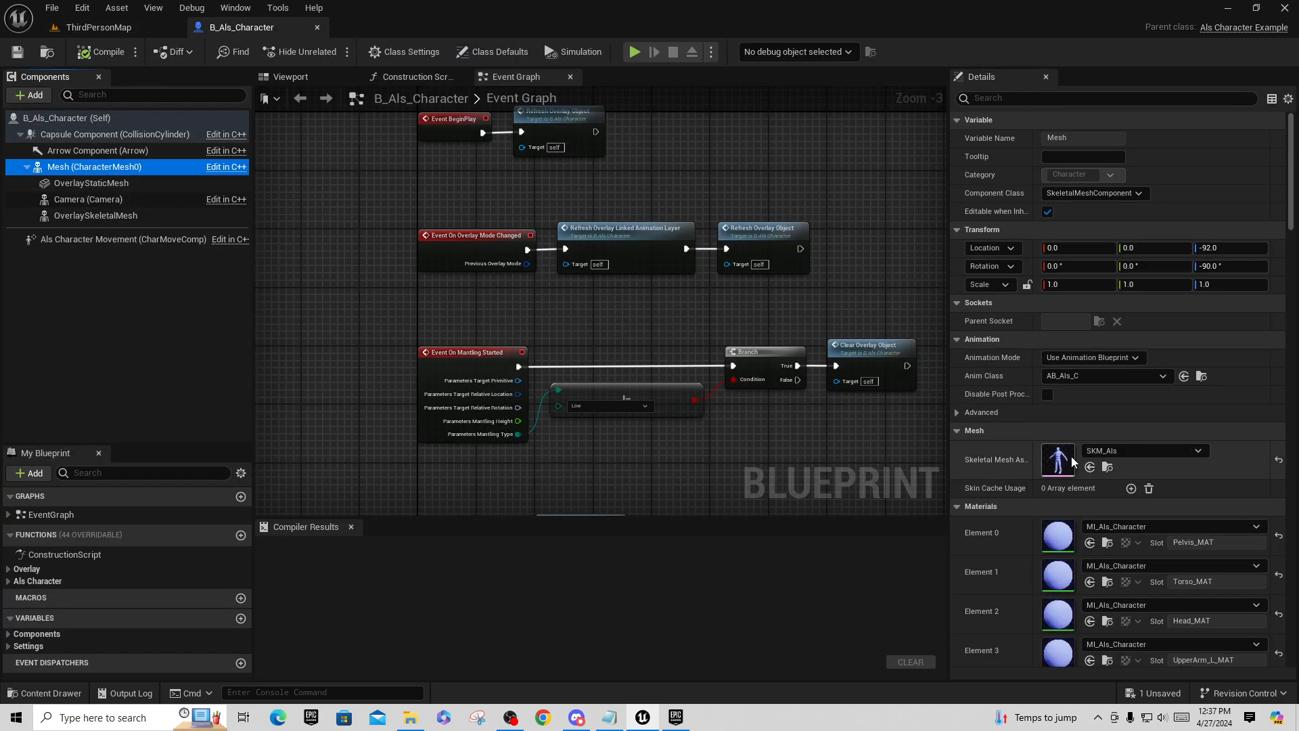
pyautogui.click(1148, 452)
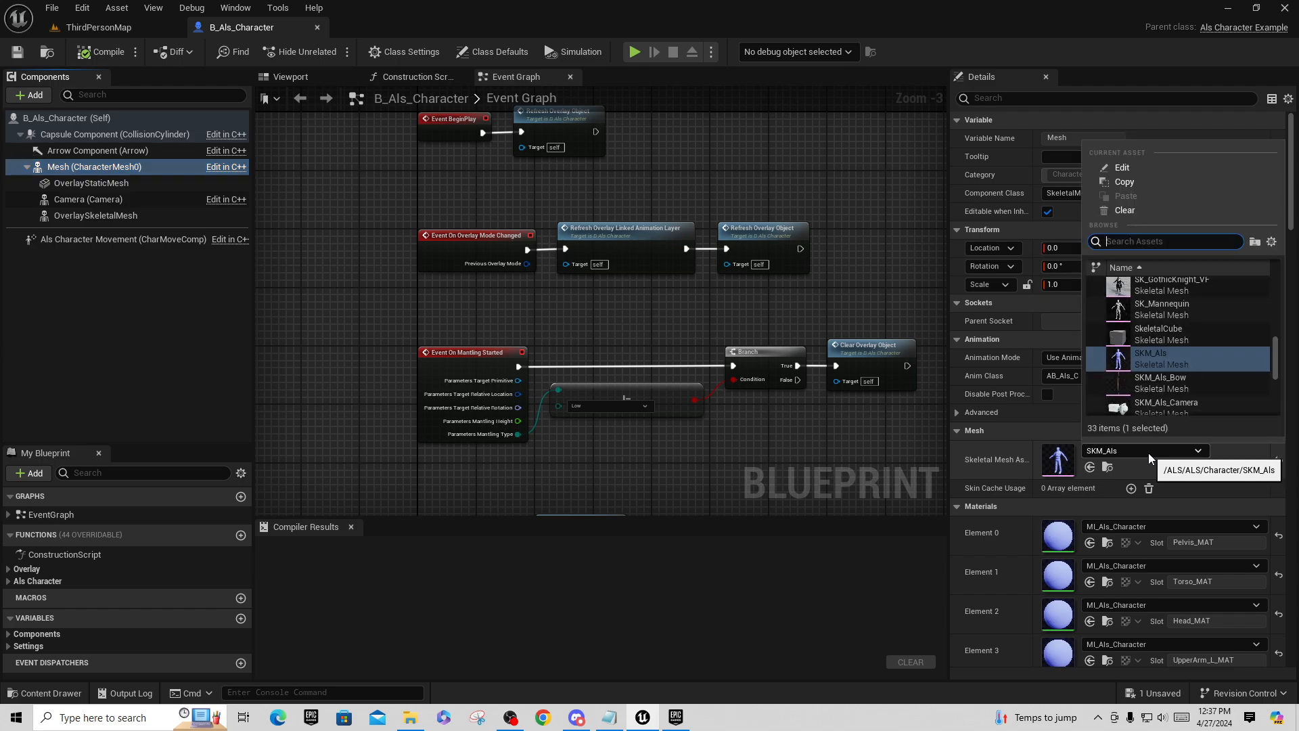
pyautogui.write('gothic')
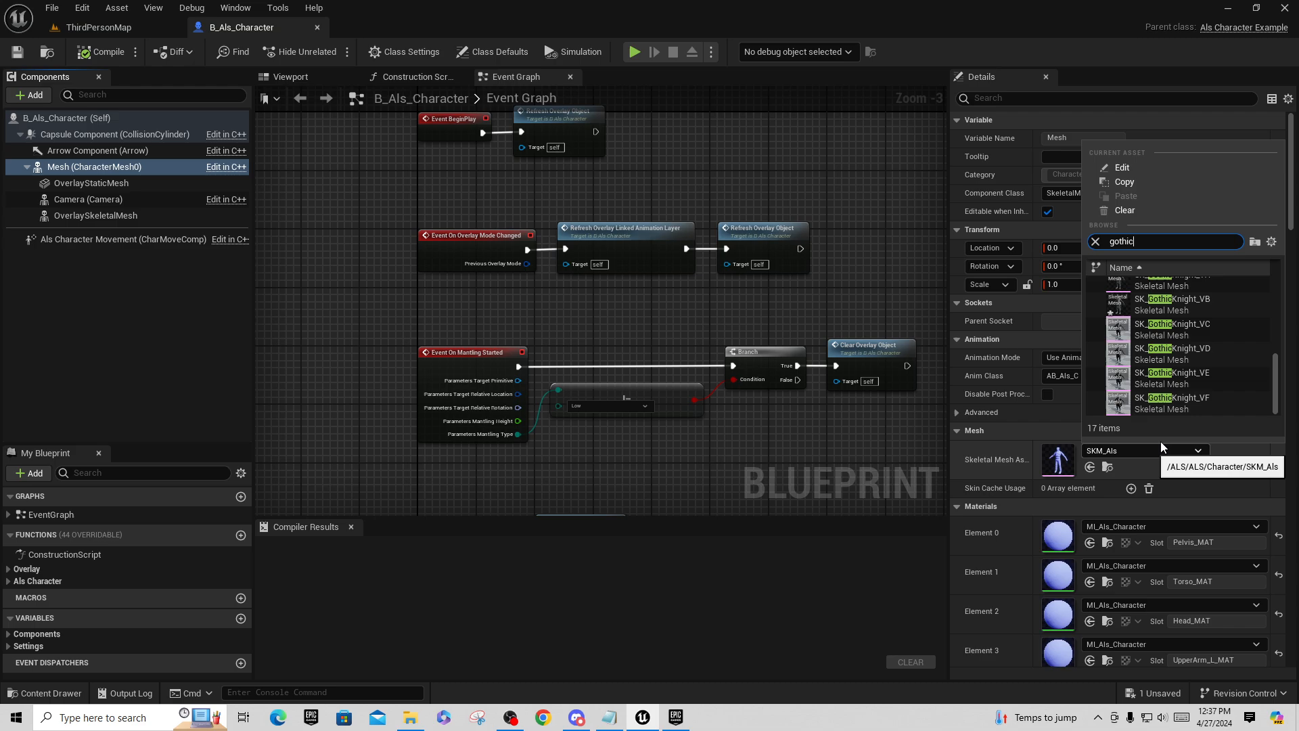
pyautogui.click(1190, 306)
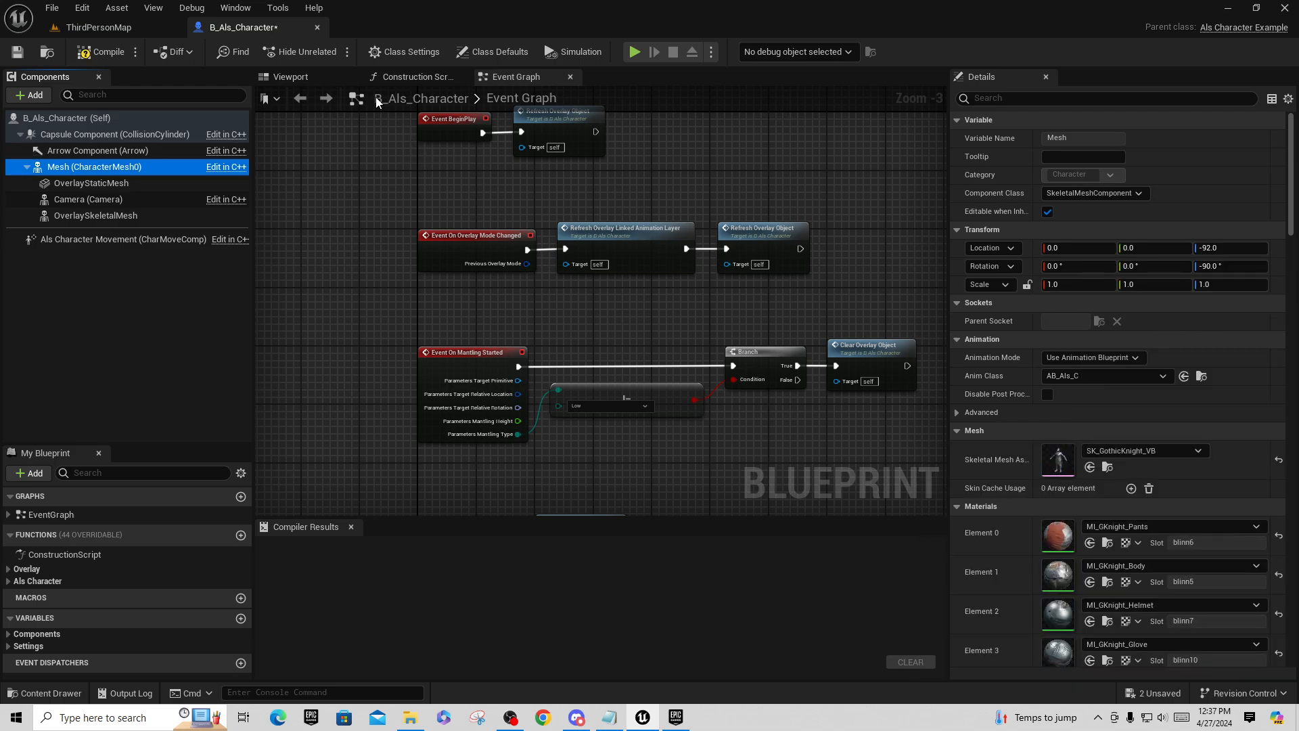
pyautogui.click(290, 77)
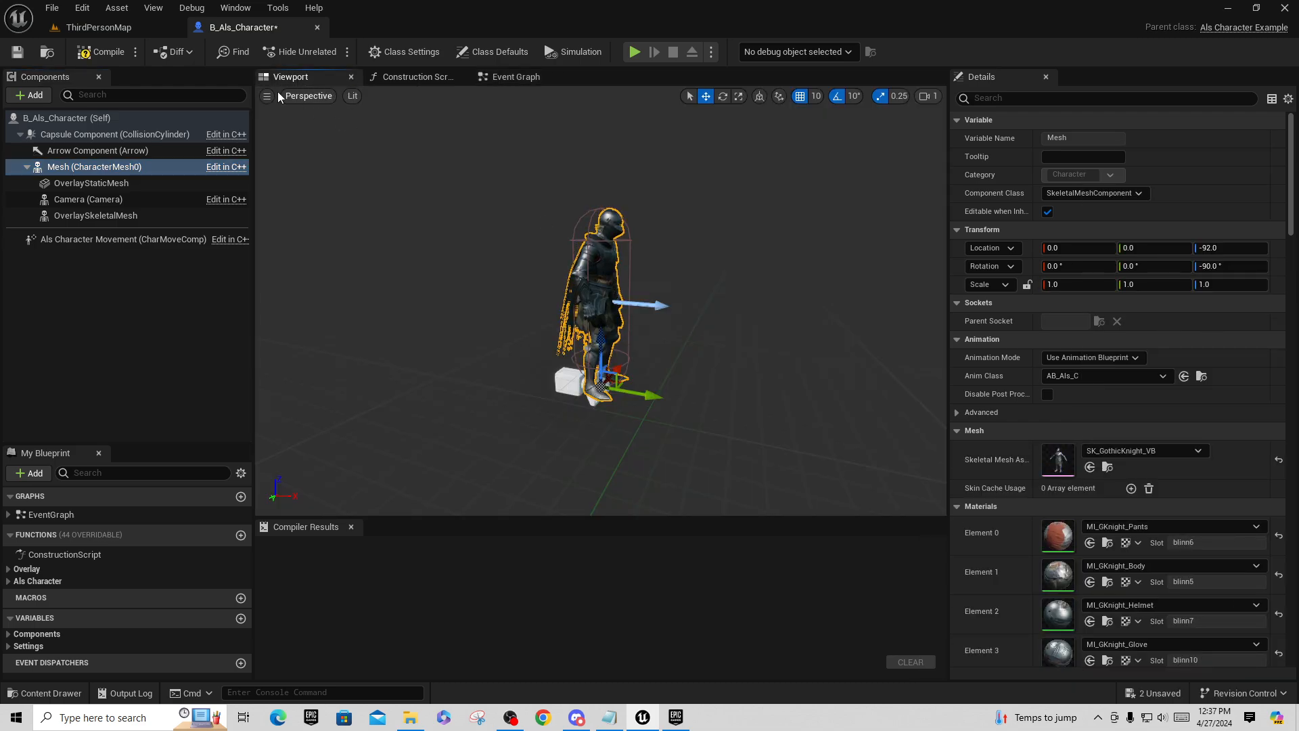
pyautogui.click(101, 51)
# Play ThirdPersonMap in full screen and test the knight running, jumping and mantling over the blocks
pyautogui.click(75, 27)
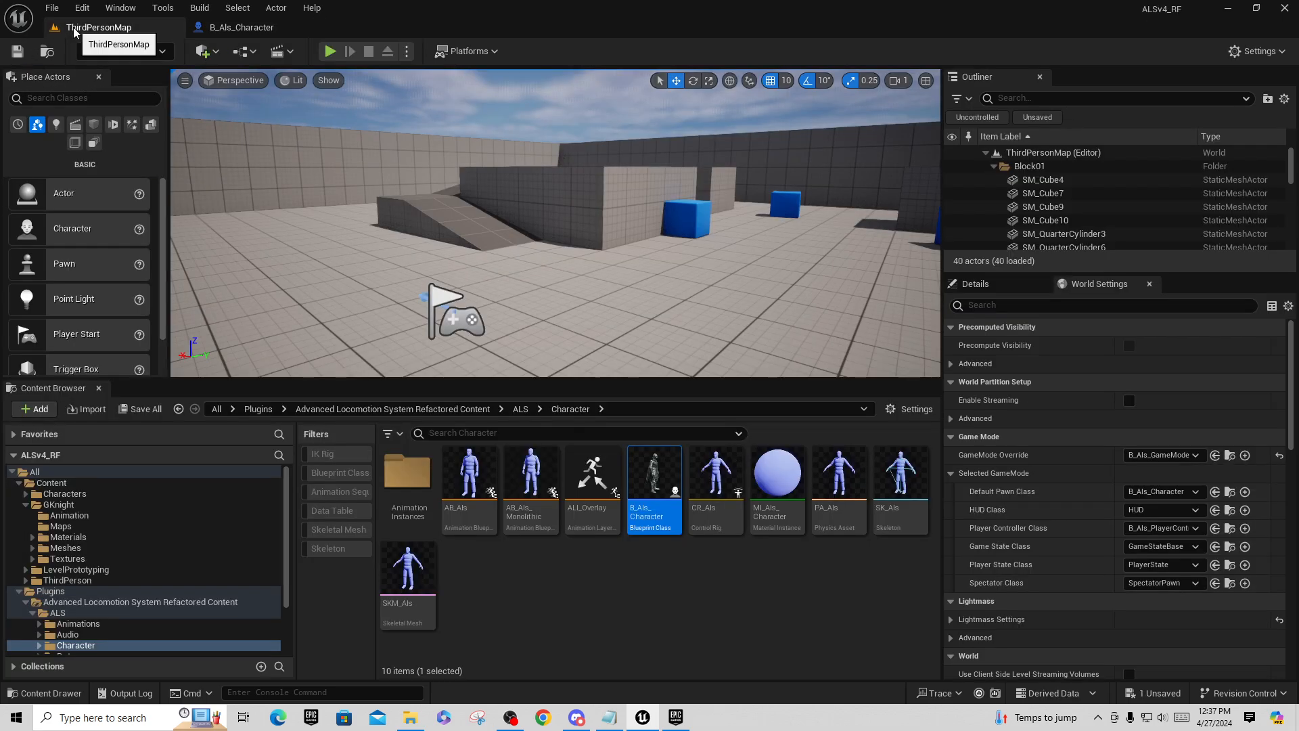
pyautogui.click(330, 51)
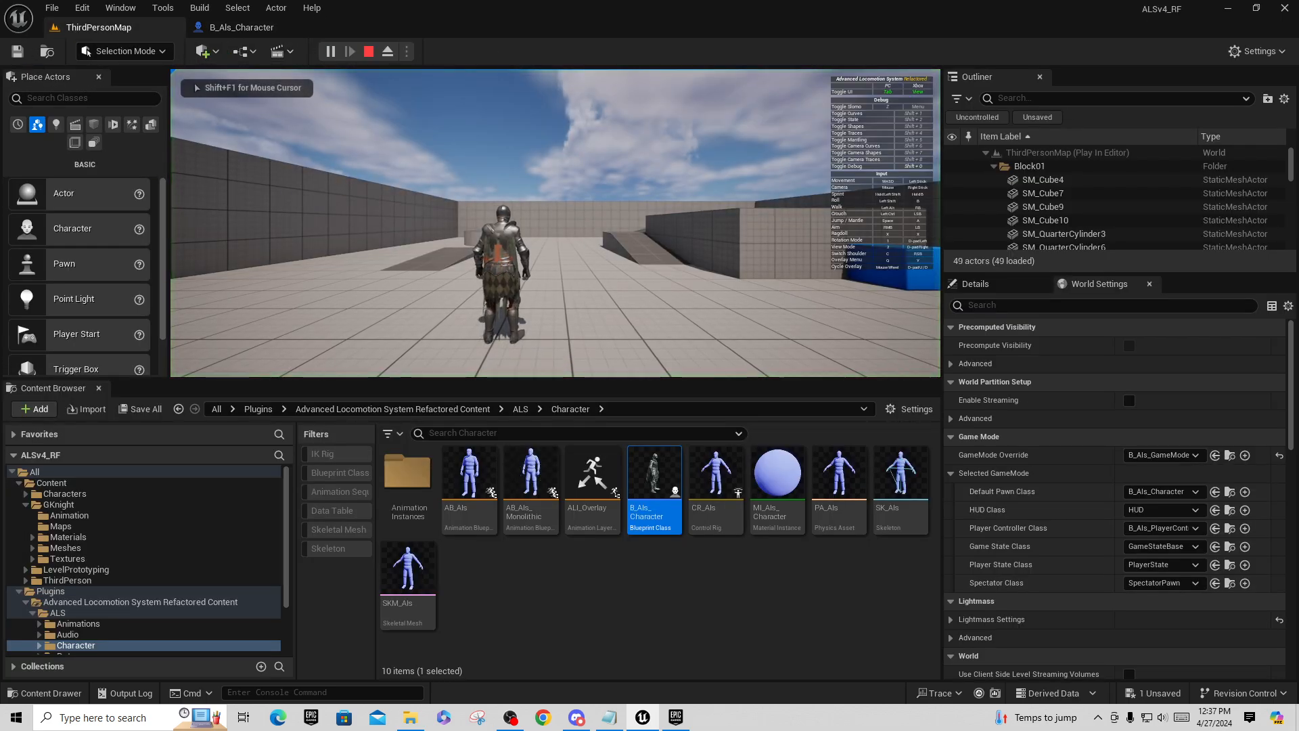
pyautogui.press('F11')
pyautogui.click(649, 352)
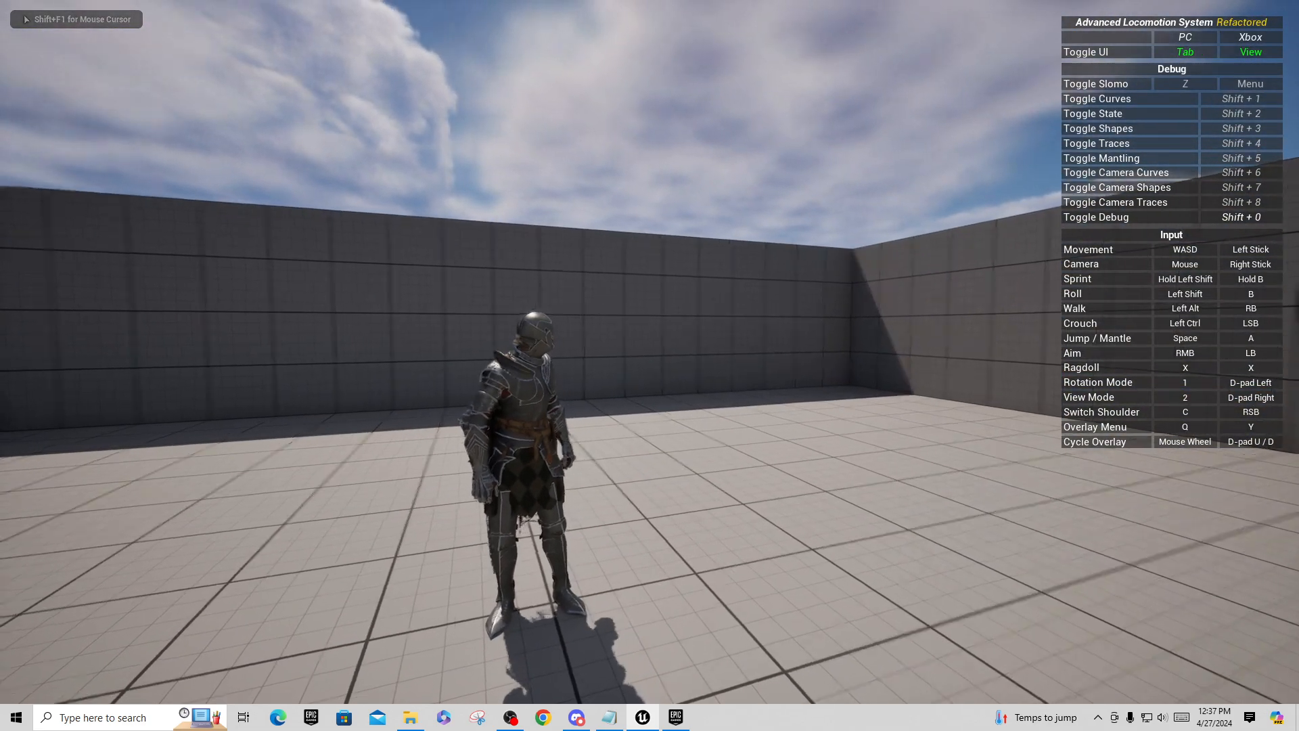
pyautogui.press('w')
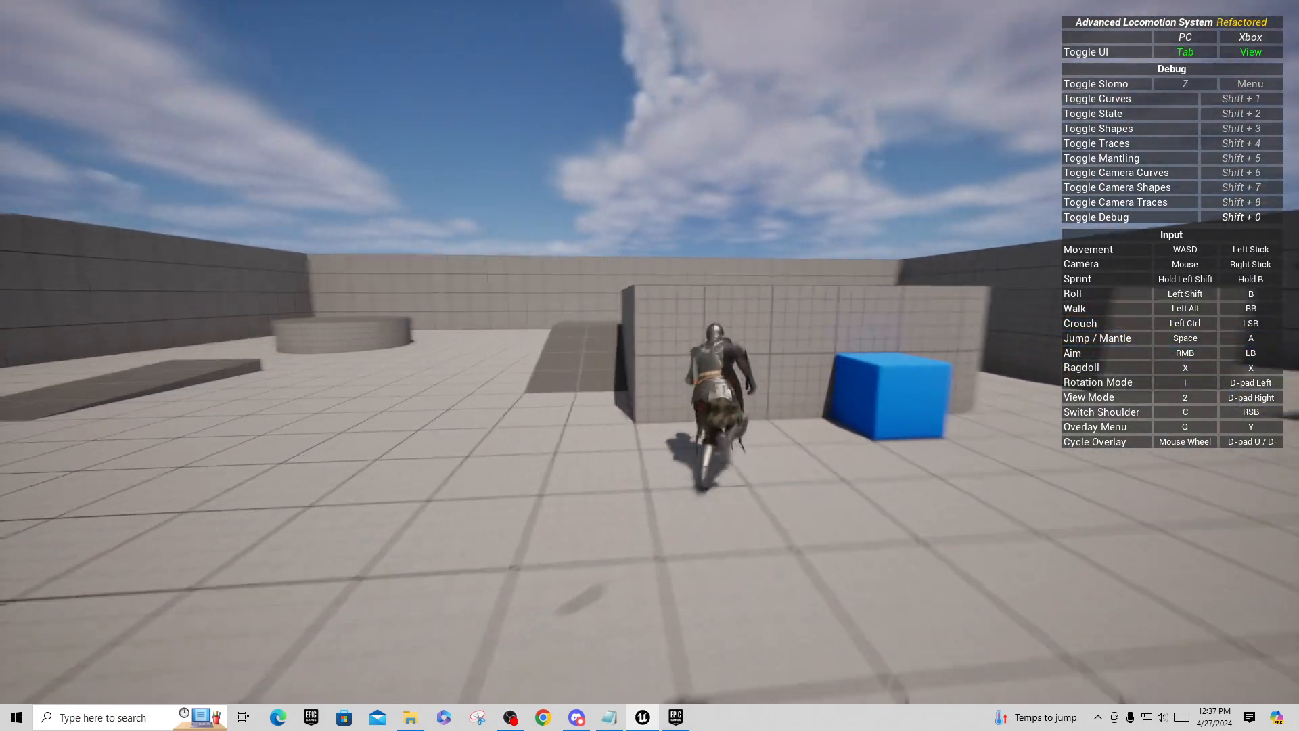
pyautogui.press('space')
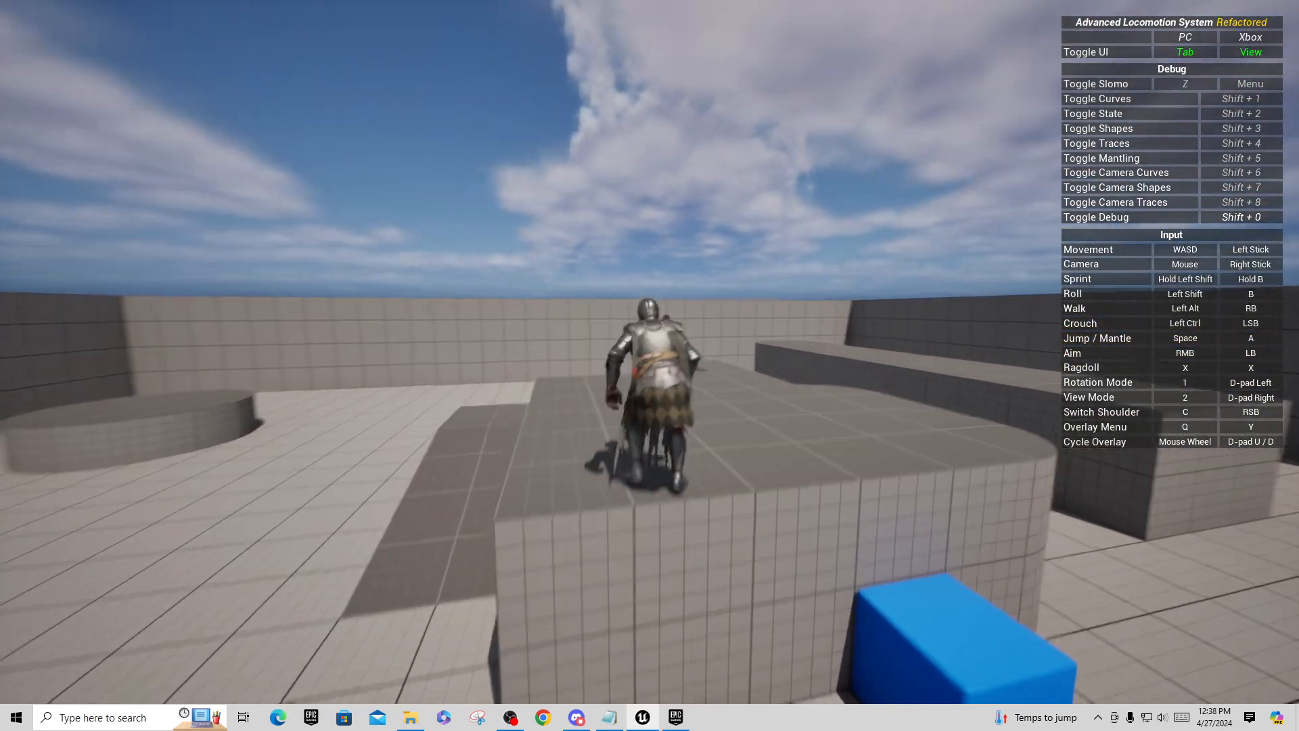
pyautogui.press('w')
pyautogui.press('space')
pyautogui.press('w')
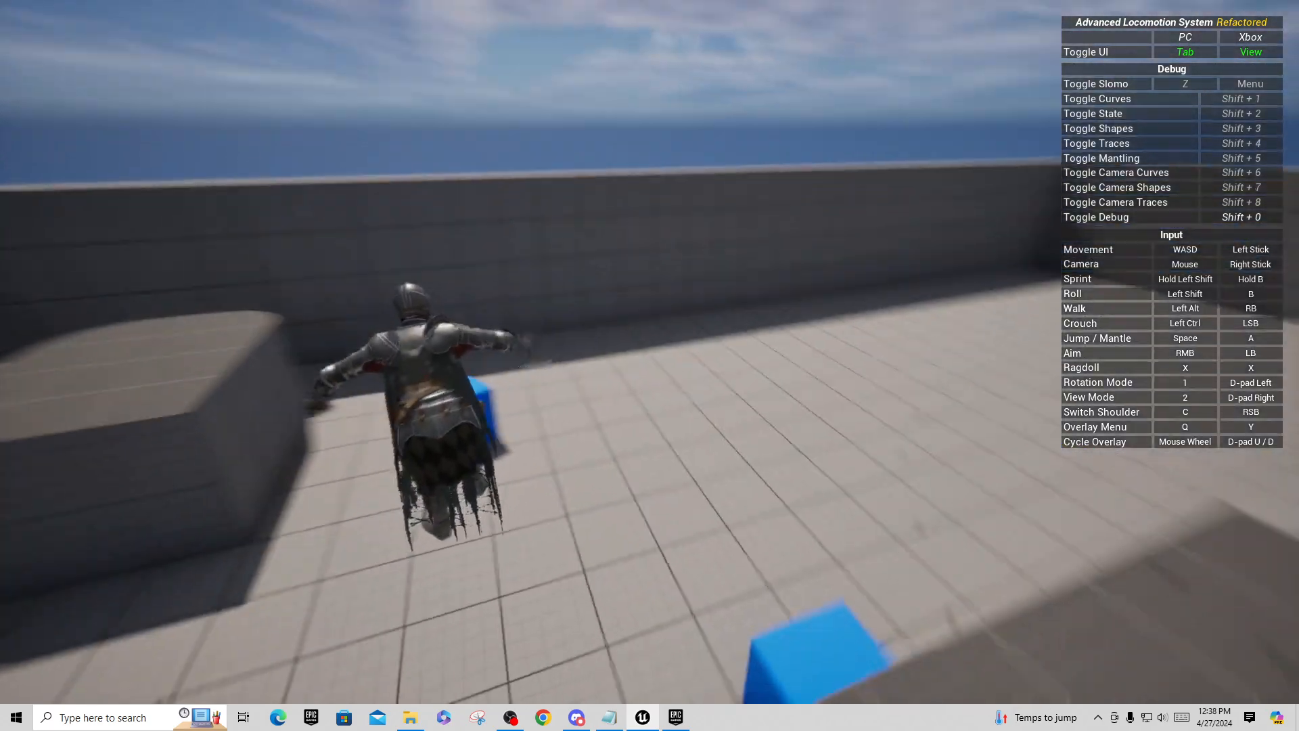
pyautogui.press('w')
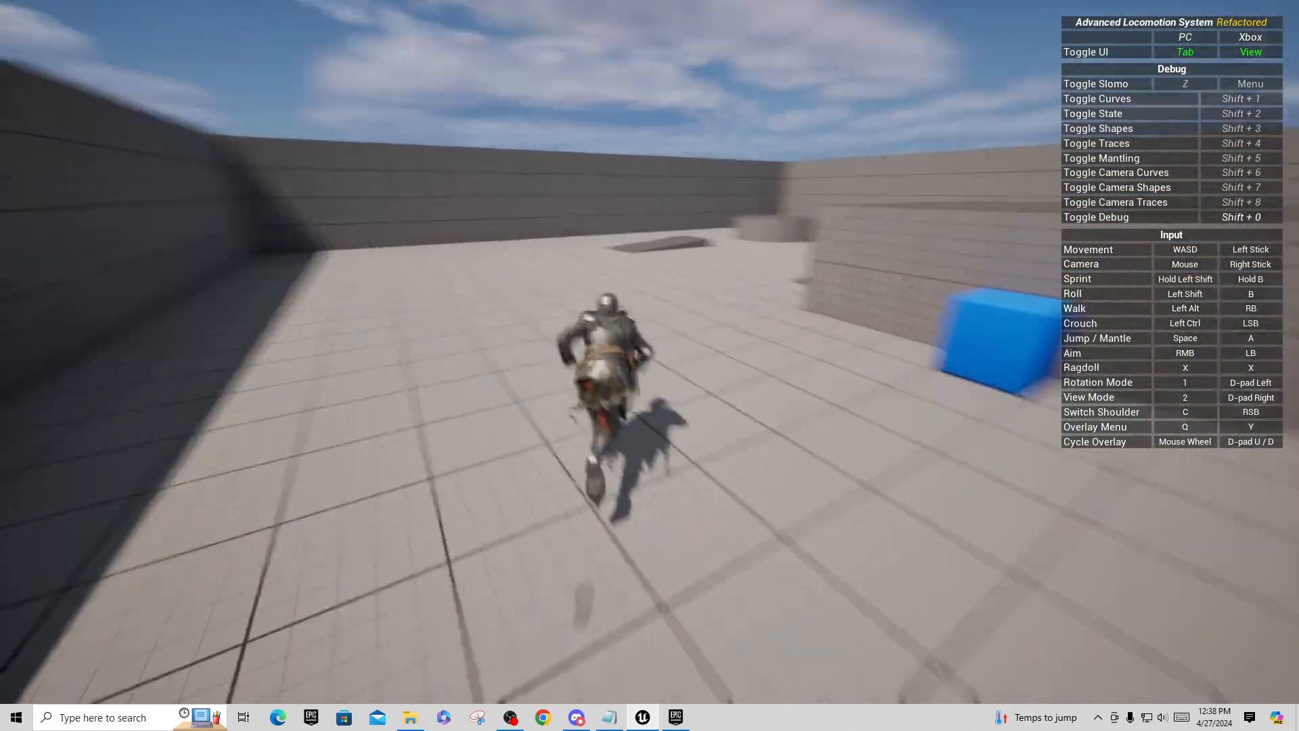
# Toggle slow motion while moving the knight, and test the ragdoll and getting back up
pyautogui.press('z')
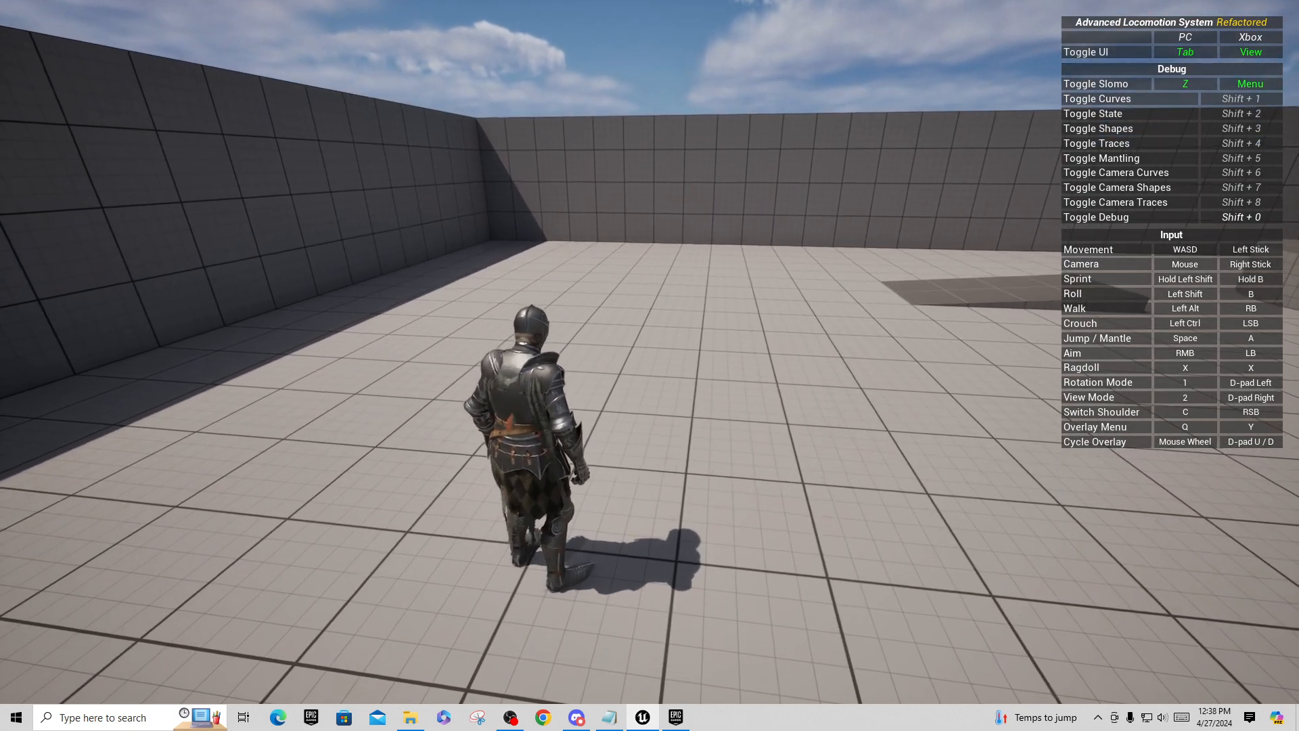
pyautogui.press('w')
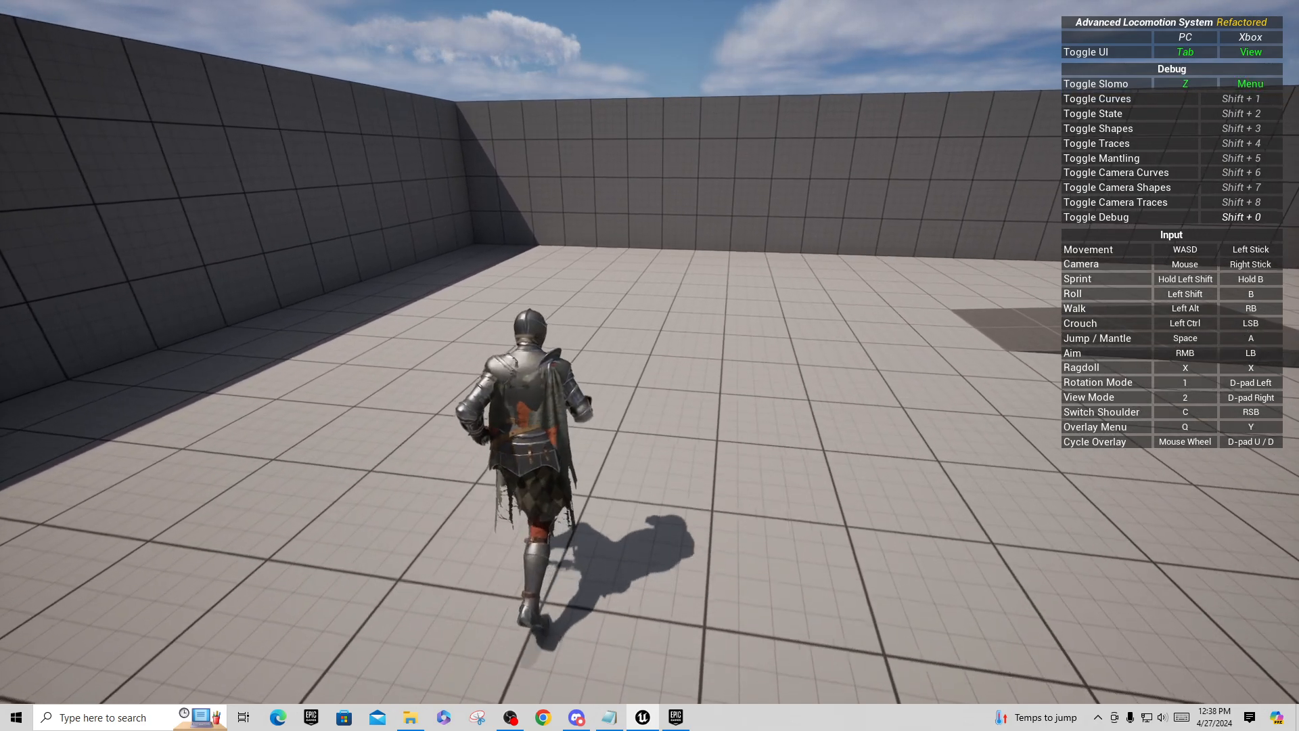
pyautogui.press('w')
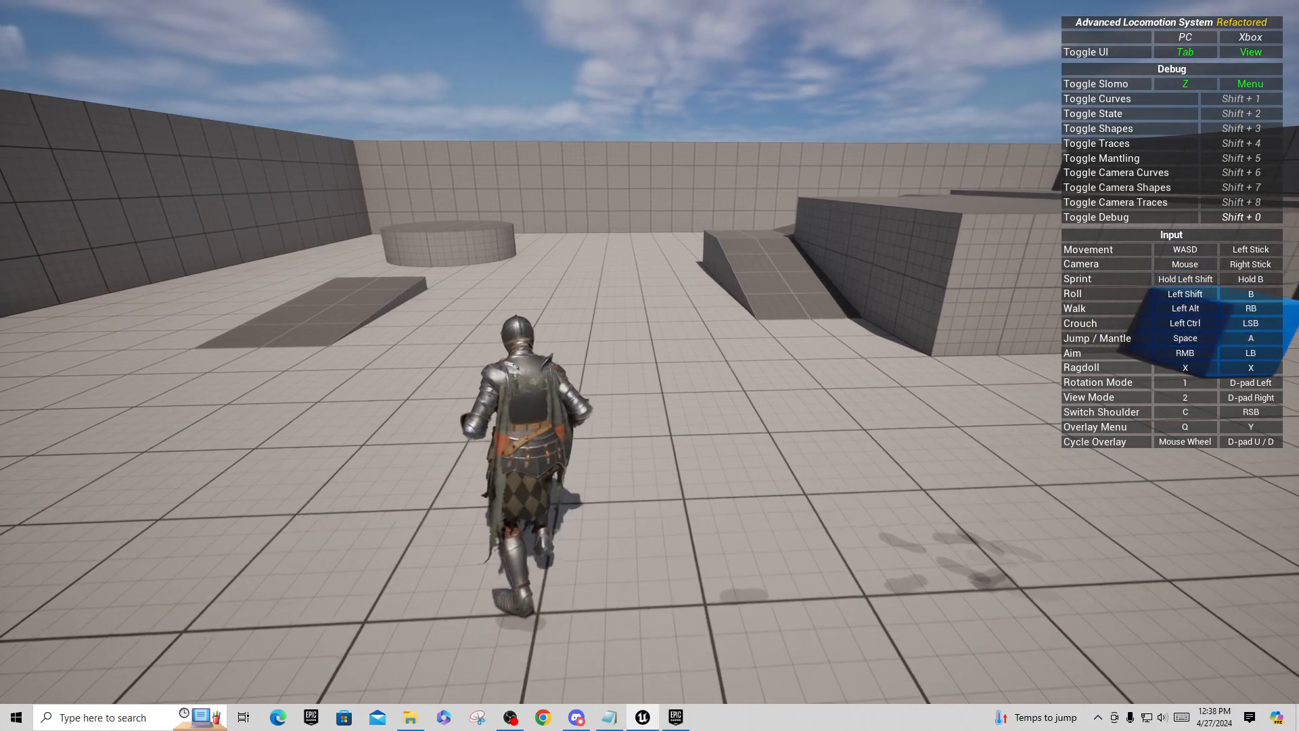
pyautogui.press('x')
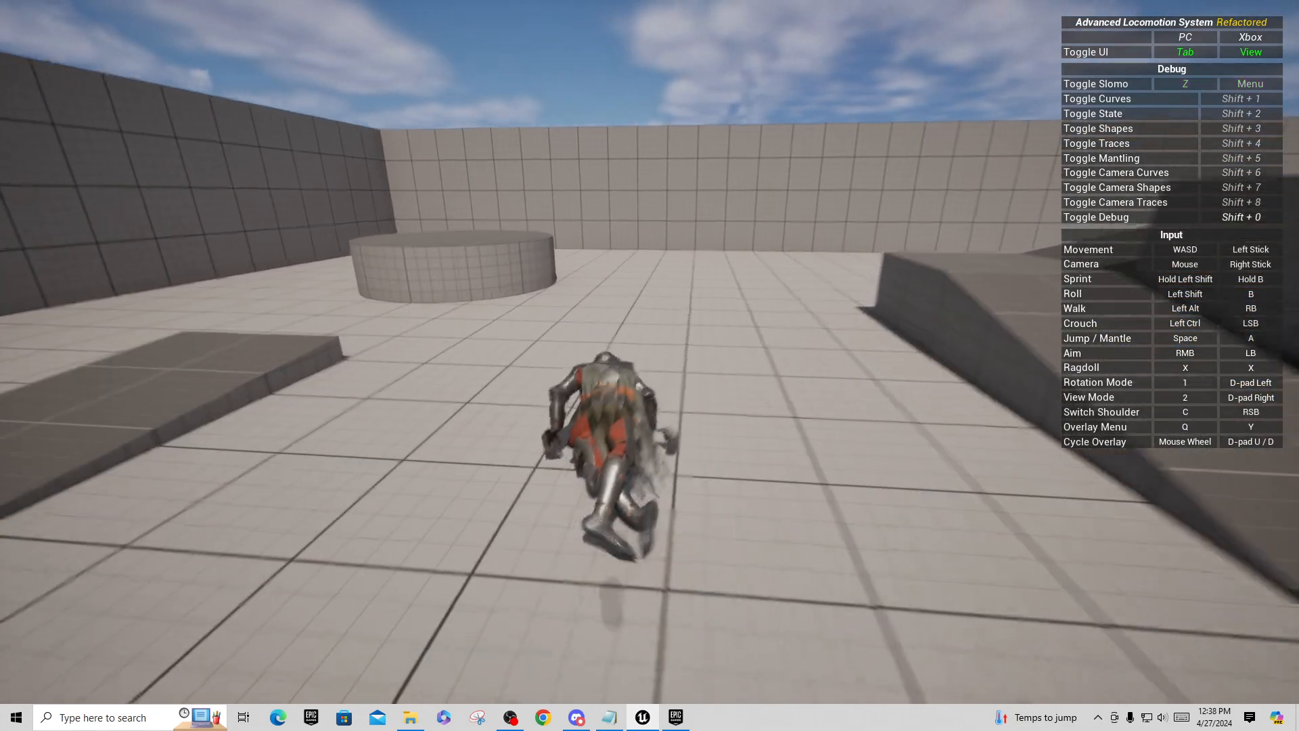
pyautogui.press('x')
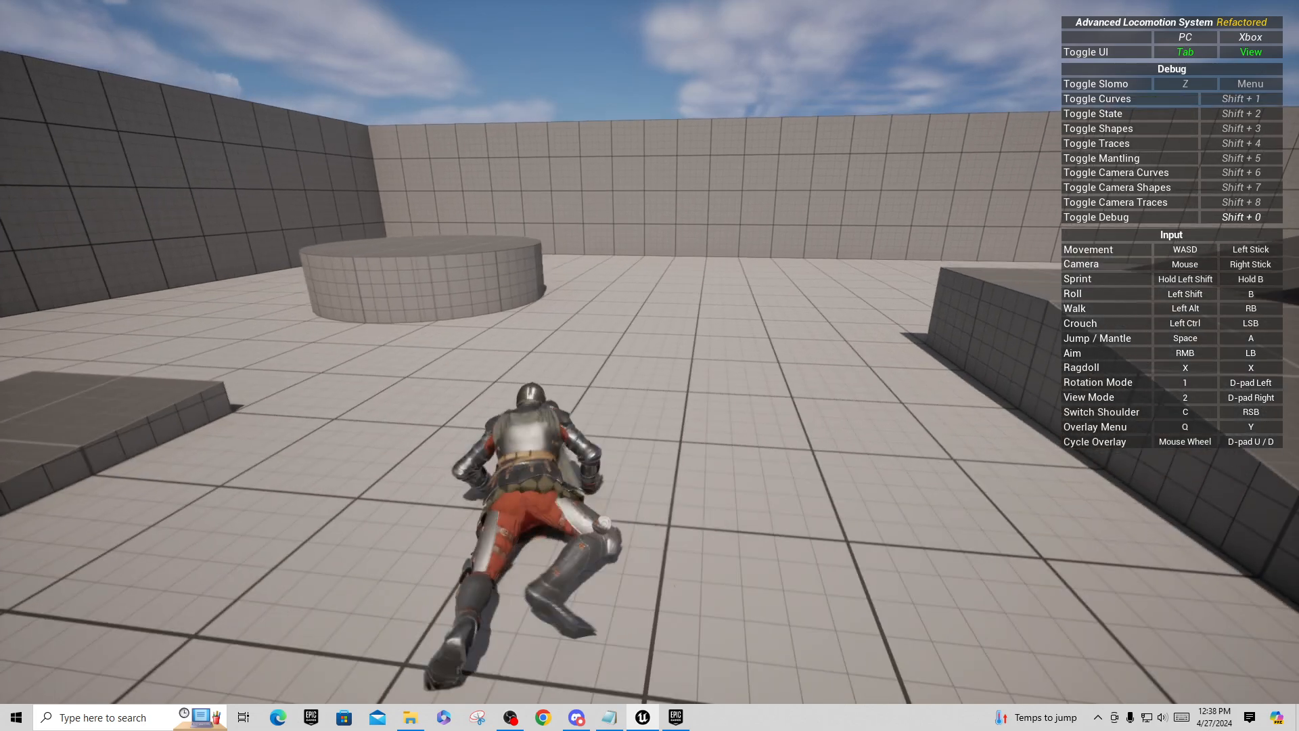
pyautogui.press('w')
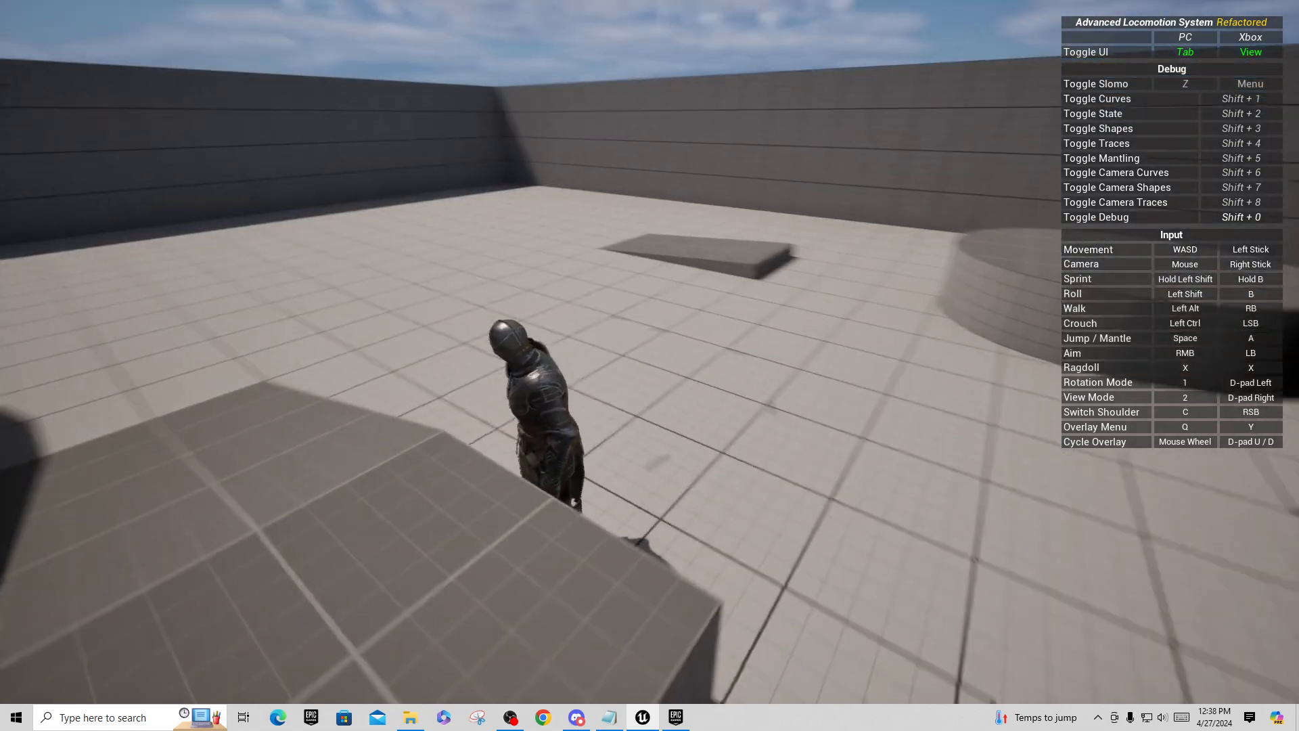
pyautogui.press('w')
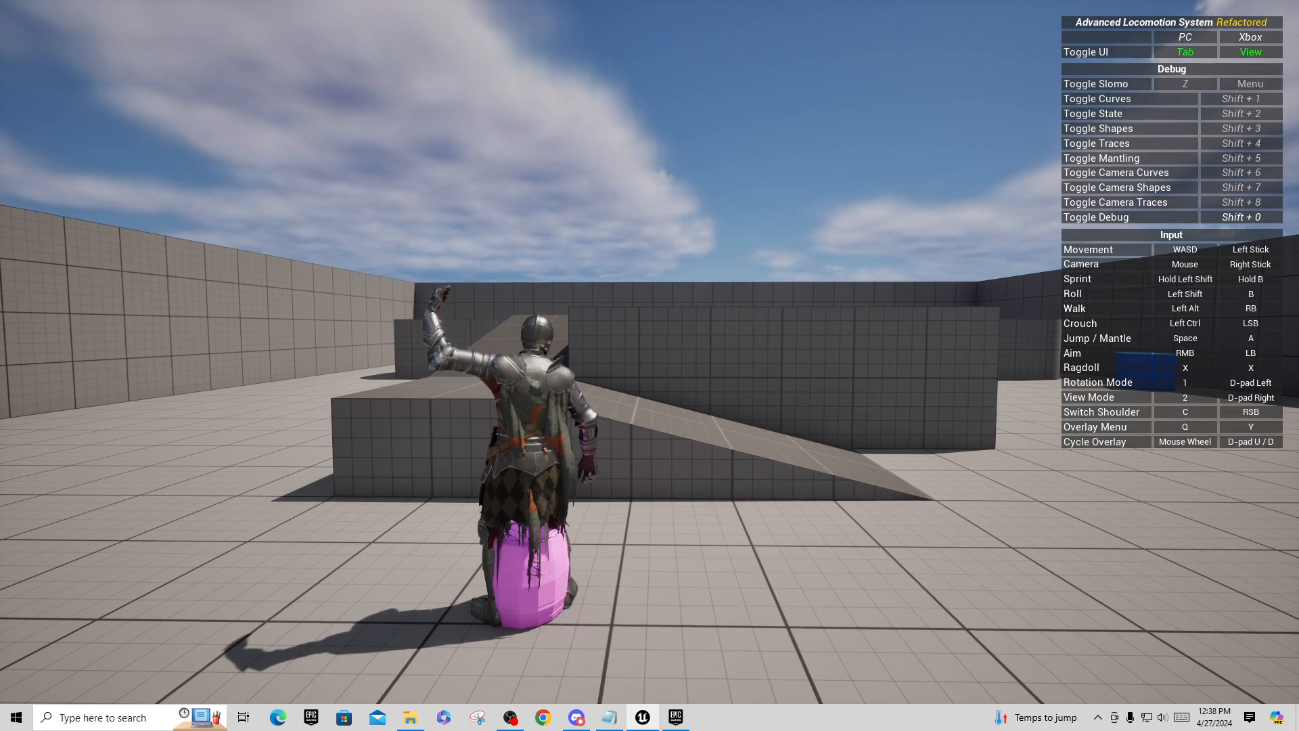
# Stop the play session and return the level viewport from full screen to the editor layout
pyautogui.press('F11')
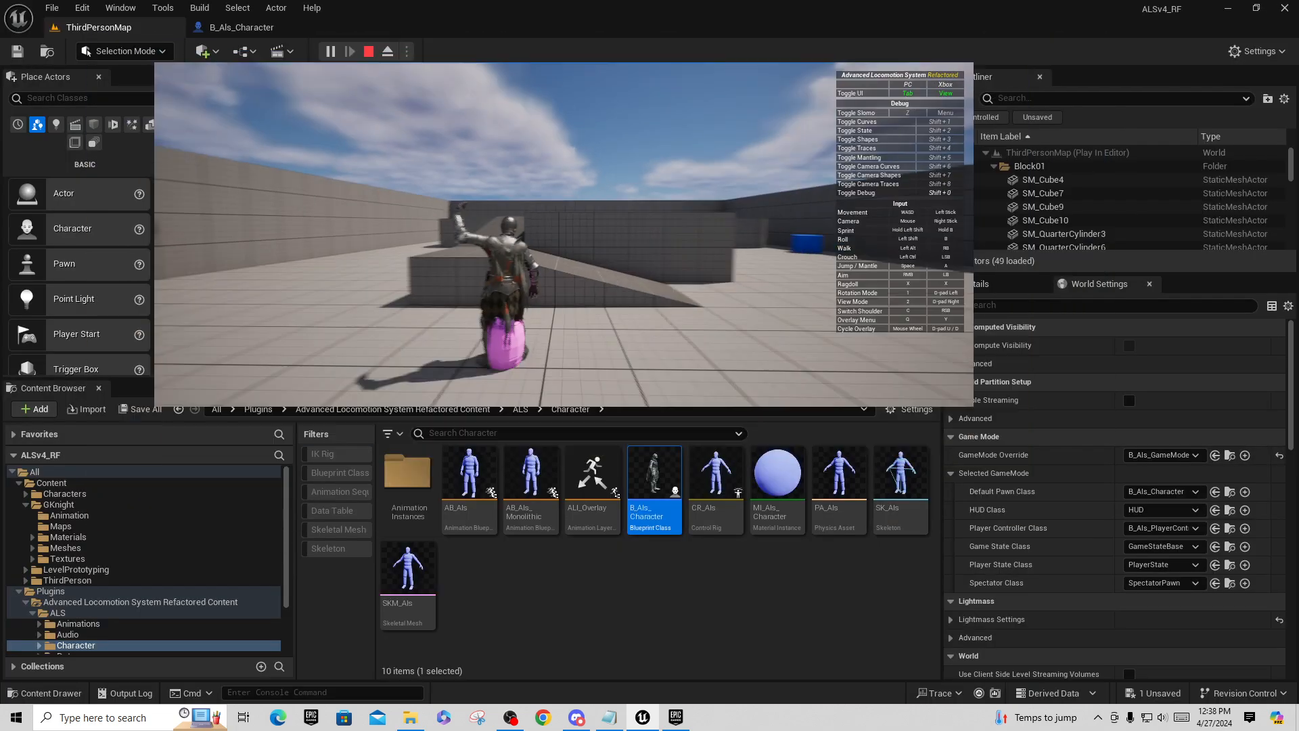
pyautogui.press('F11')
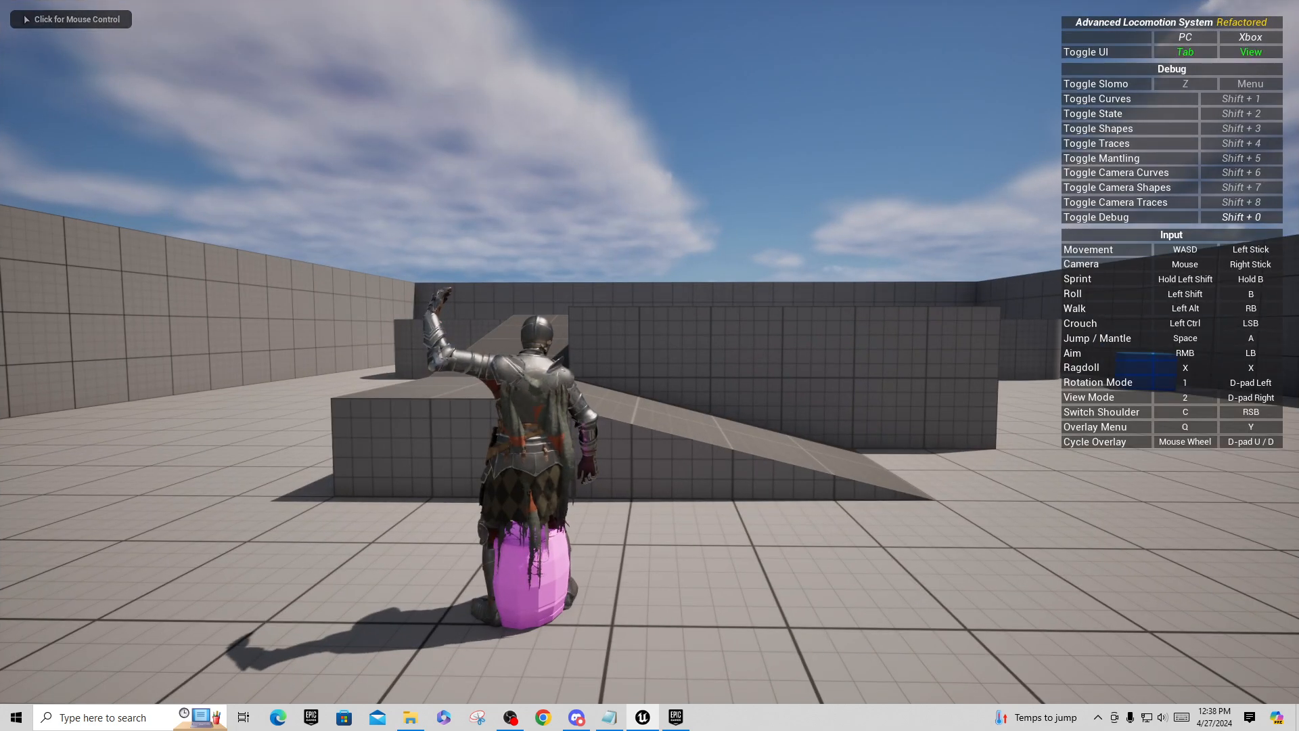
pyautogui.press('Escape')
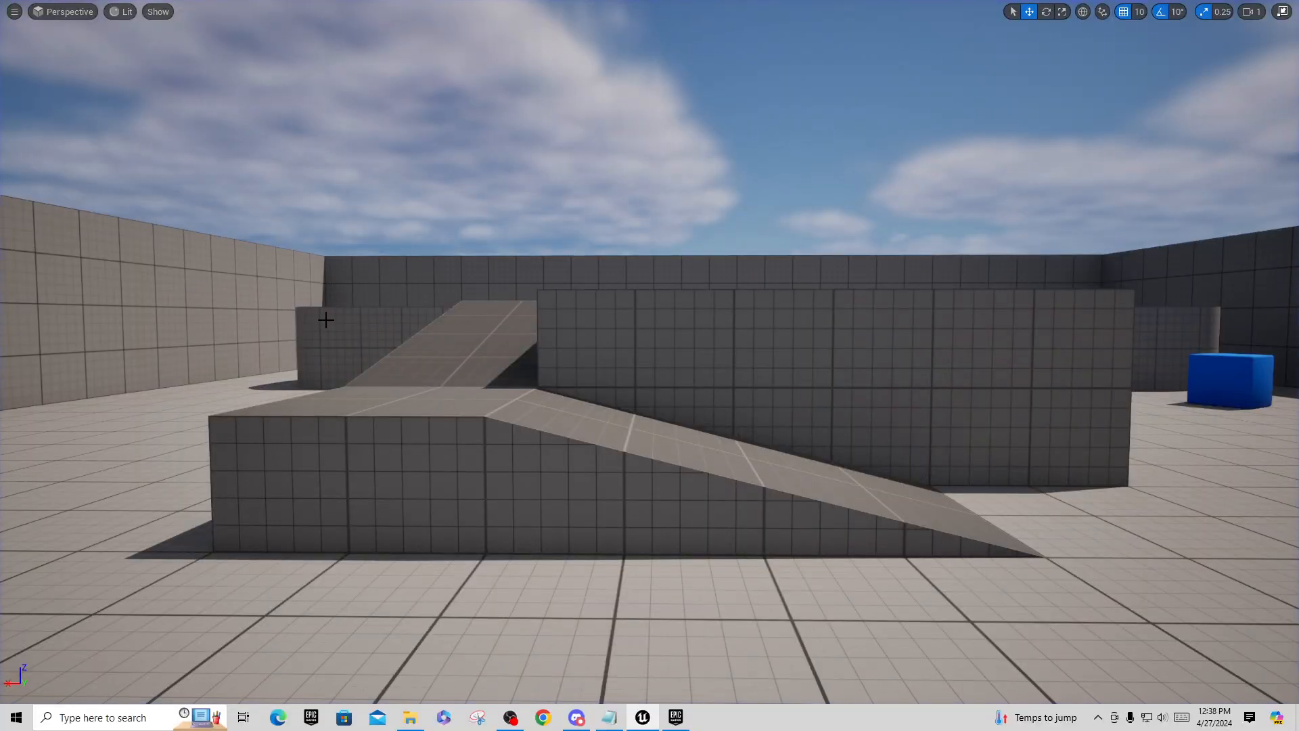
pyautogui.press('F11')
# Reopen the B_Als_Character Blueprint and set the Mesh component's skeletal mesh back to SKM_Als
pyautogui.doubleClick(636, 482)
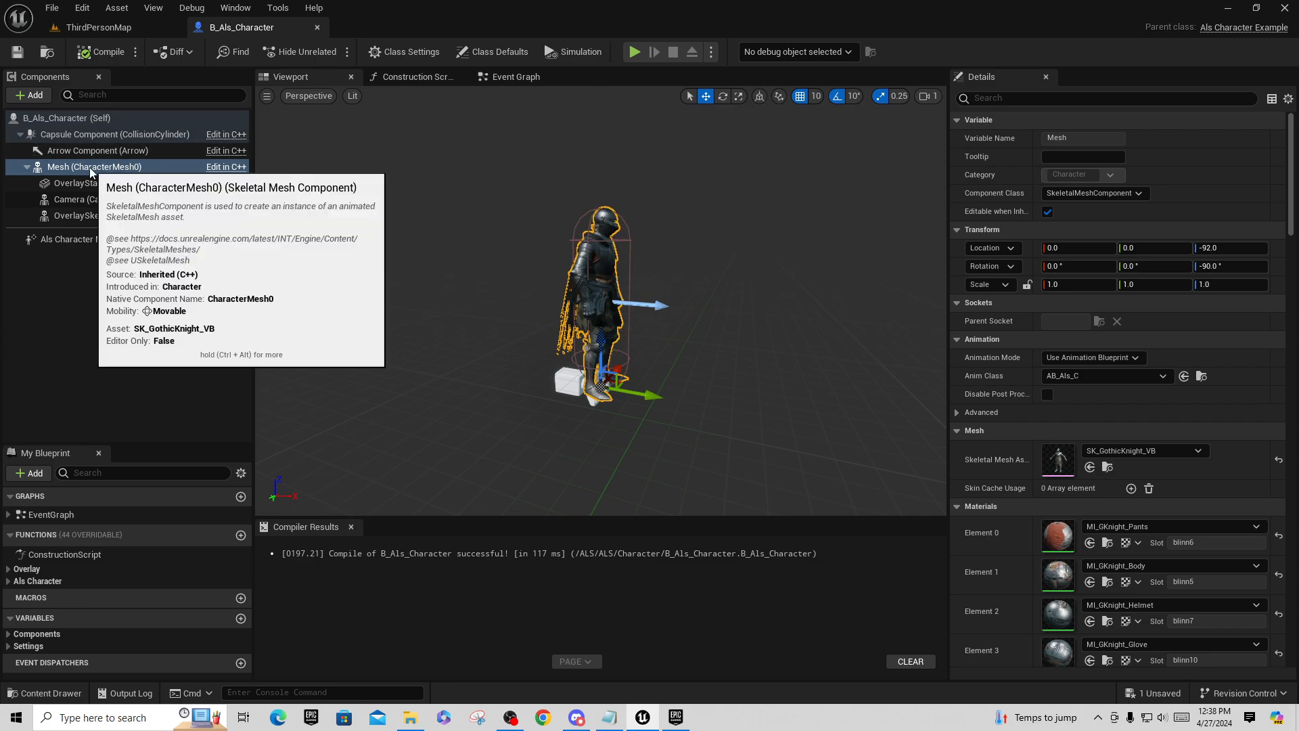
pyautogui.click(1199, 450)
pyautogui.write('als')
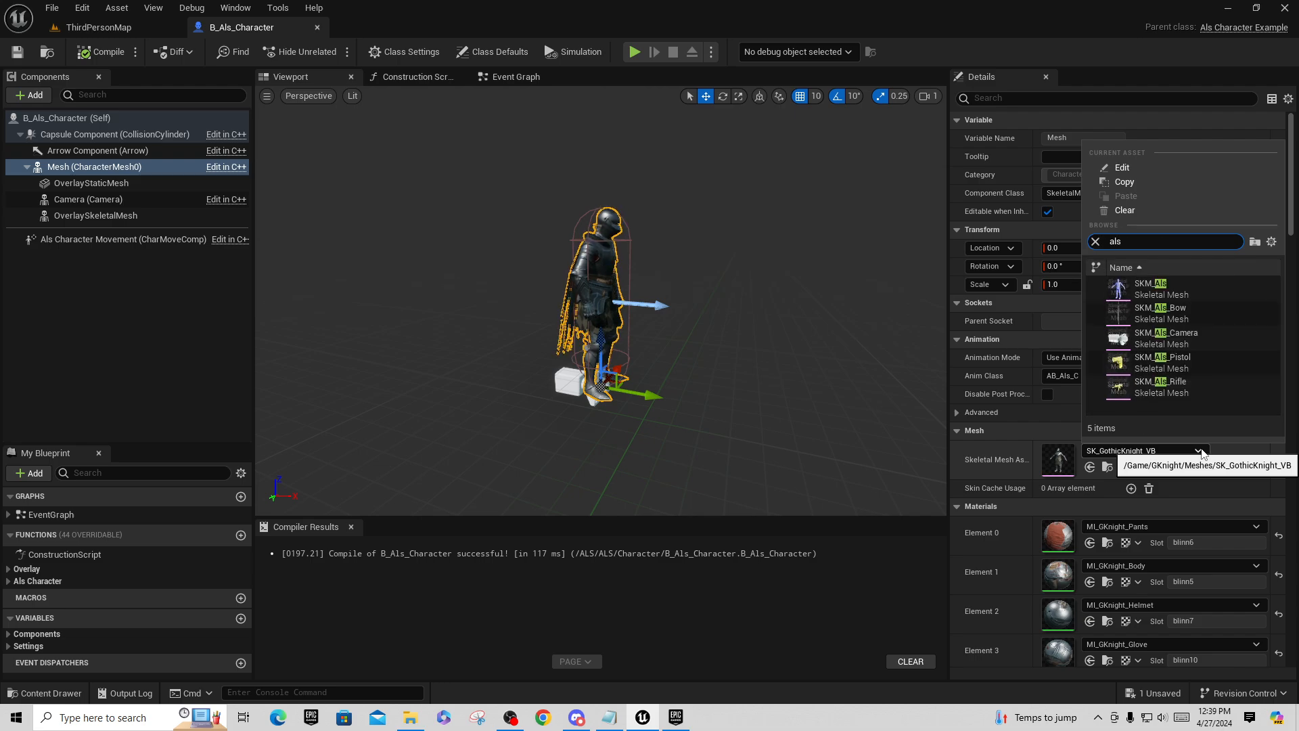
pyautogui.click(1162, 290)
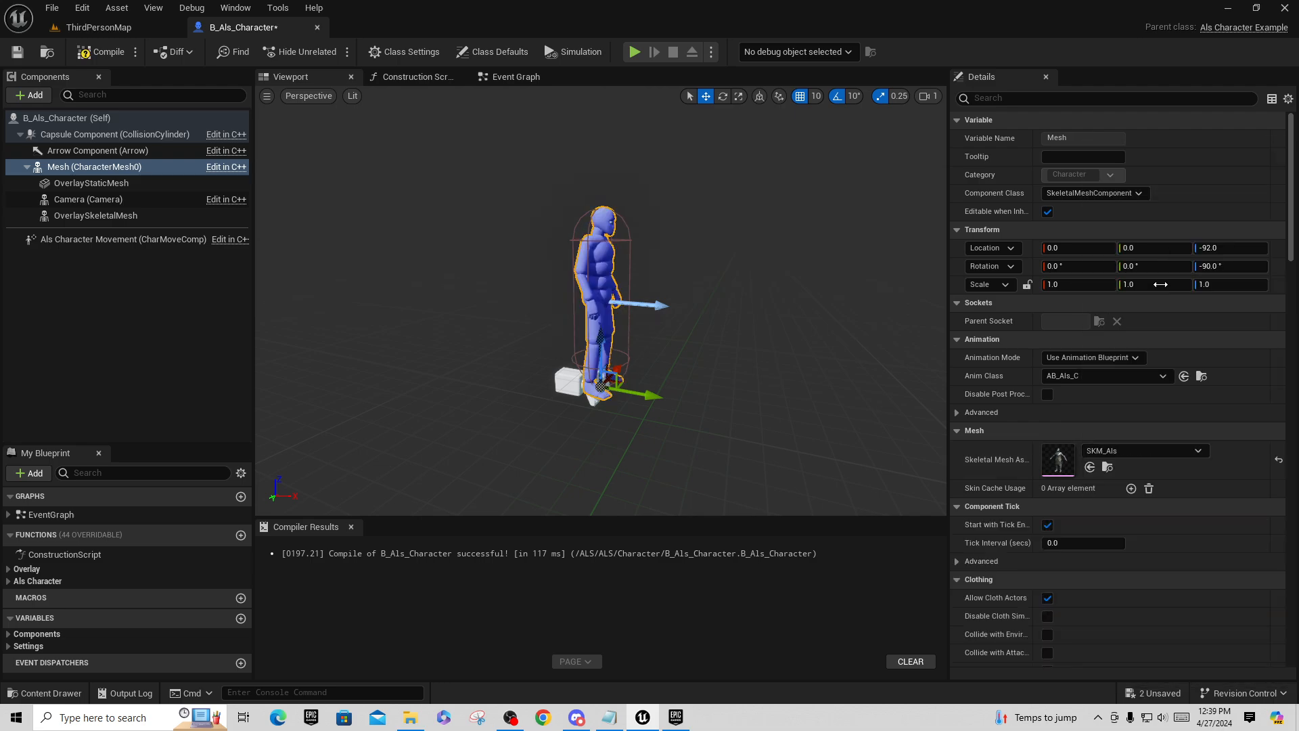
# Assign the SK_GothicKnight_VB skeletal mesh and the AB_Als animation class to the OverlaySkeletalMesh component
pyautogui.click(102, 216)
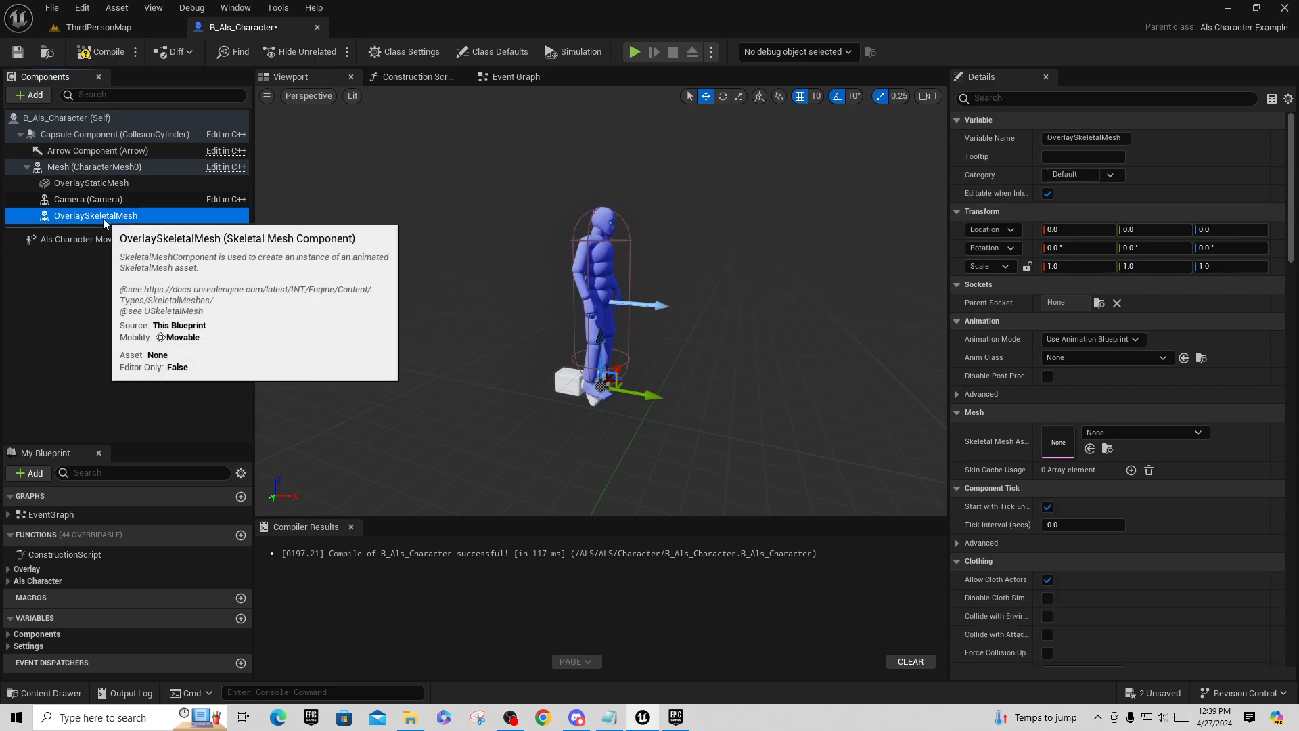
pyautogui.click(1130, 436)
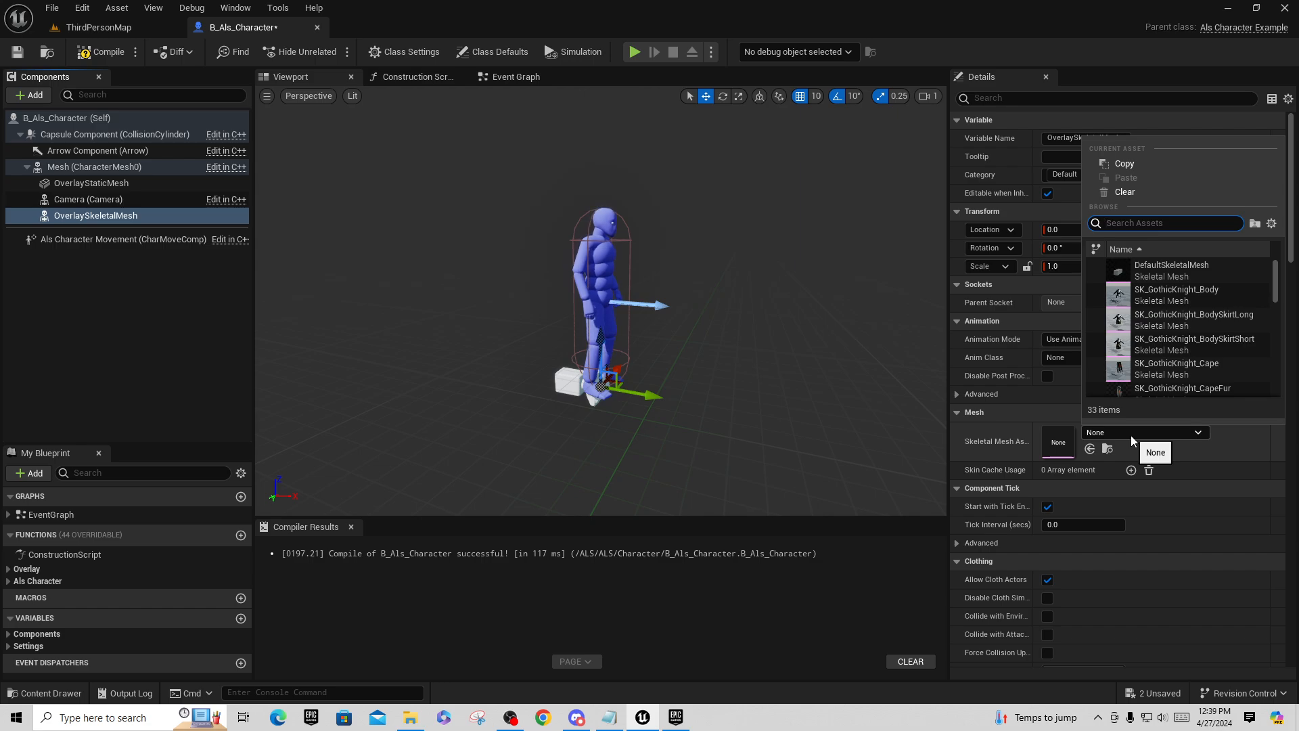
pyautogui.write('goth')
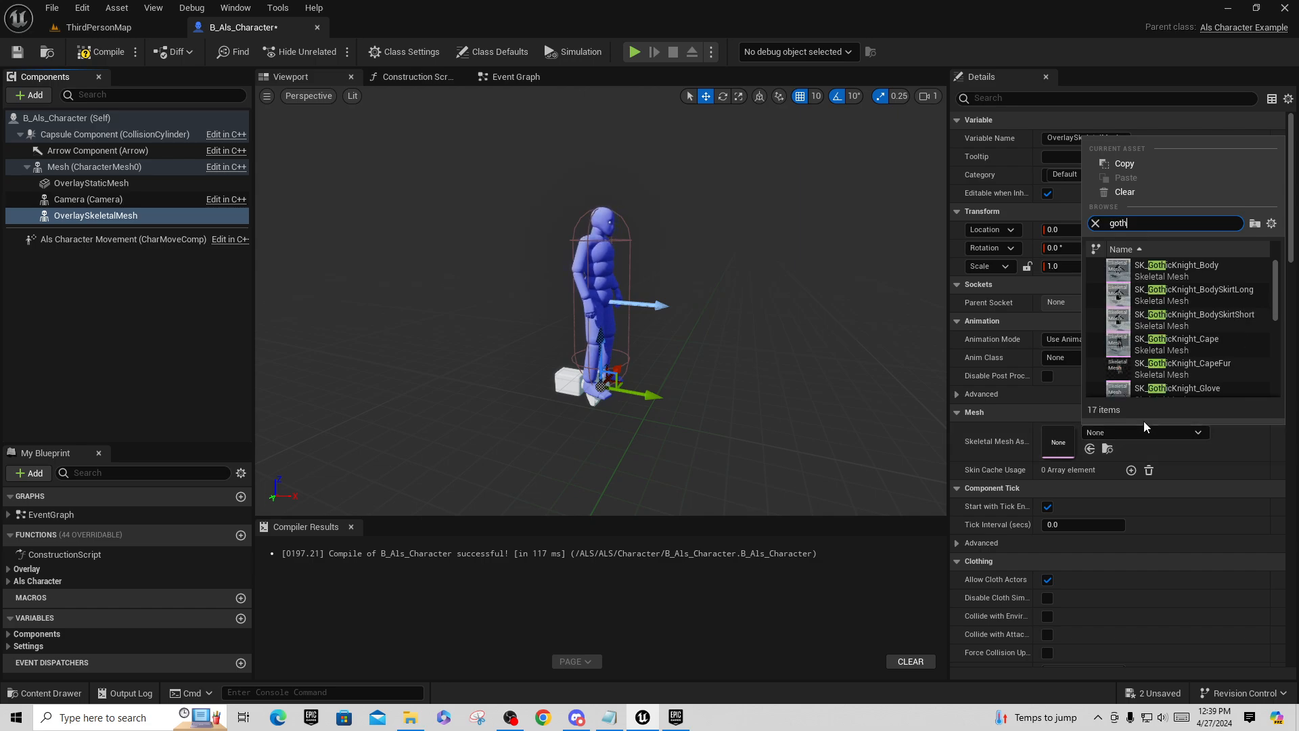
pyautogui.scroll(-4, 1244, 298)
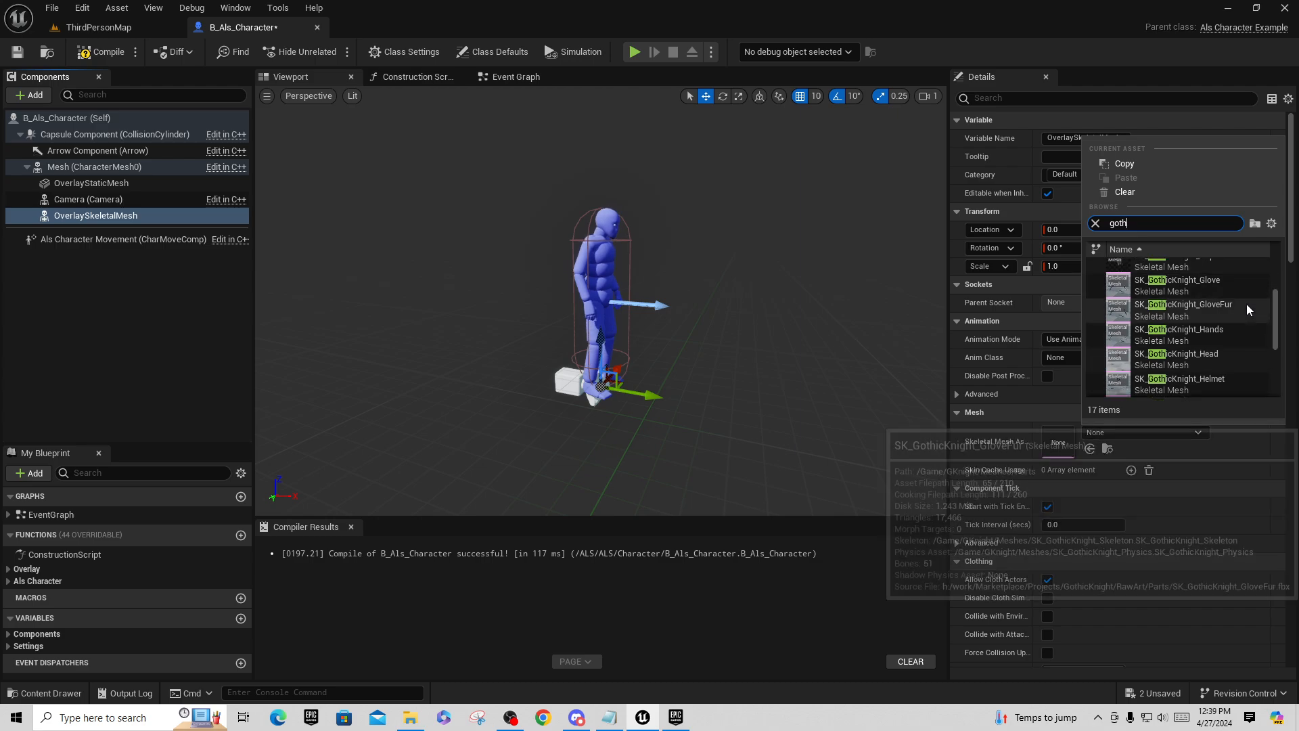
pyautogui.click(1196, 386)
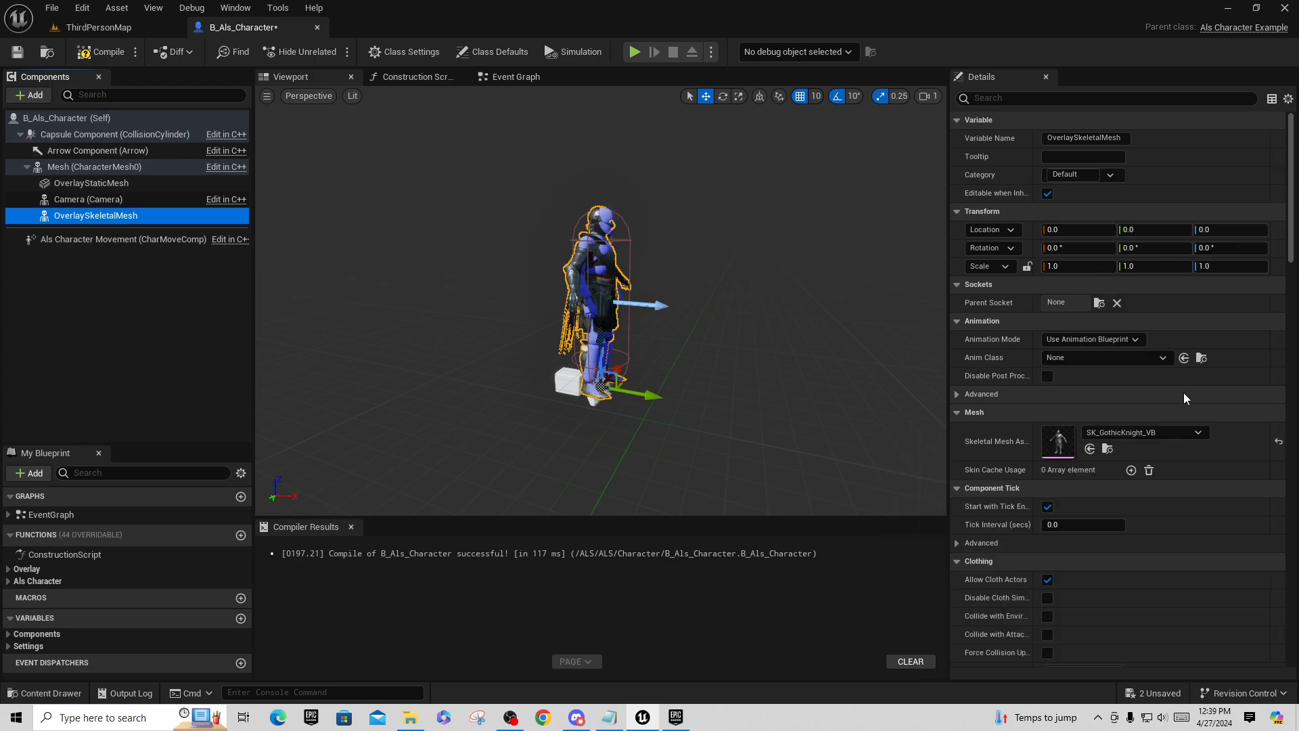
pyautogui.click(1164, 359)
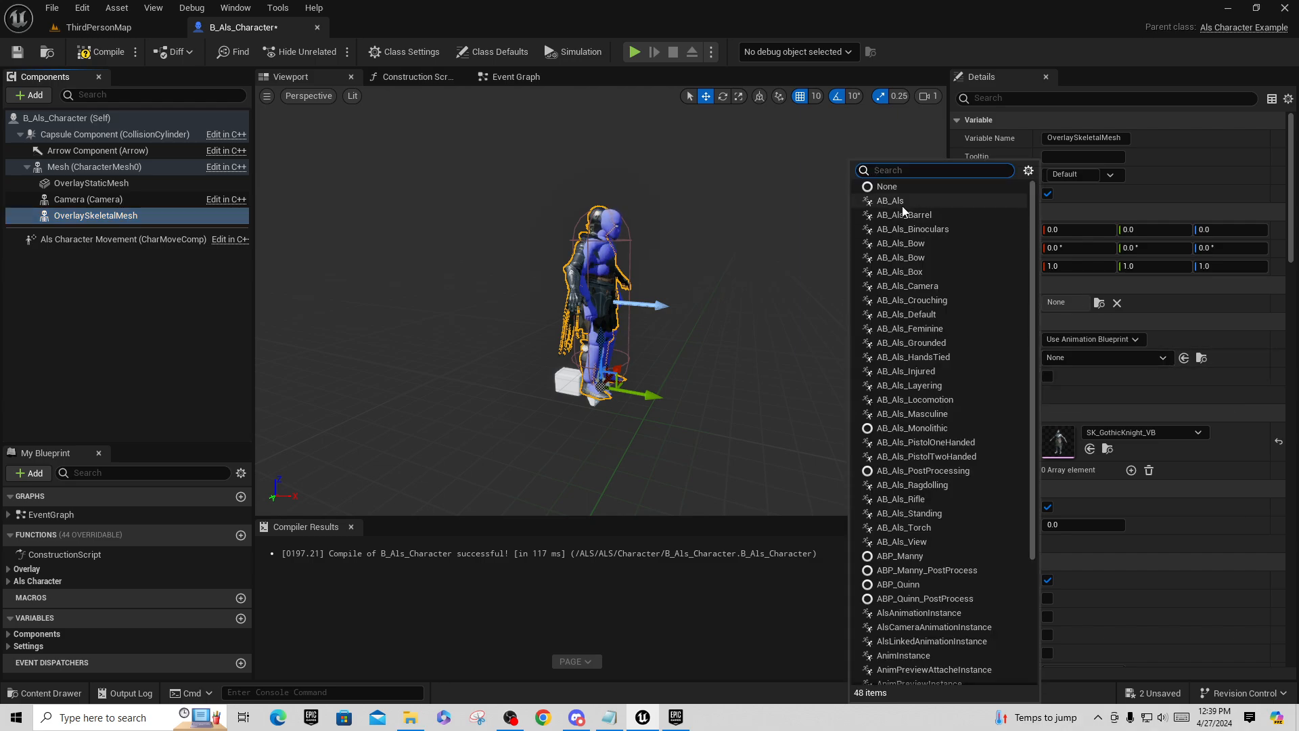
pyautogui.click(901, 202)
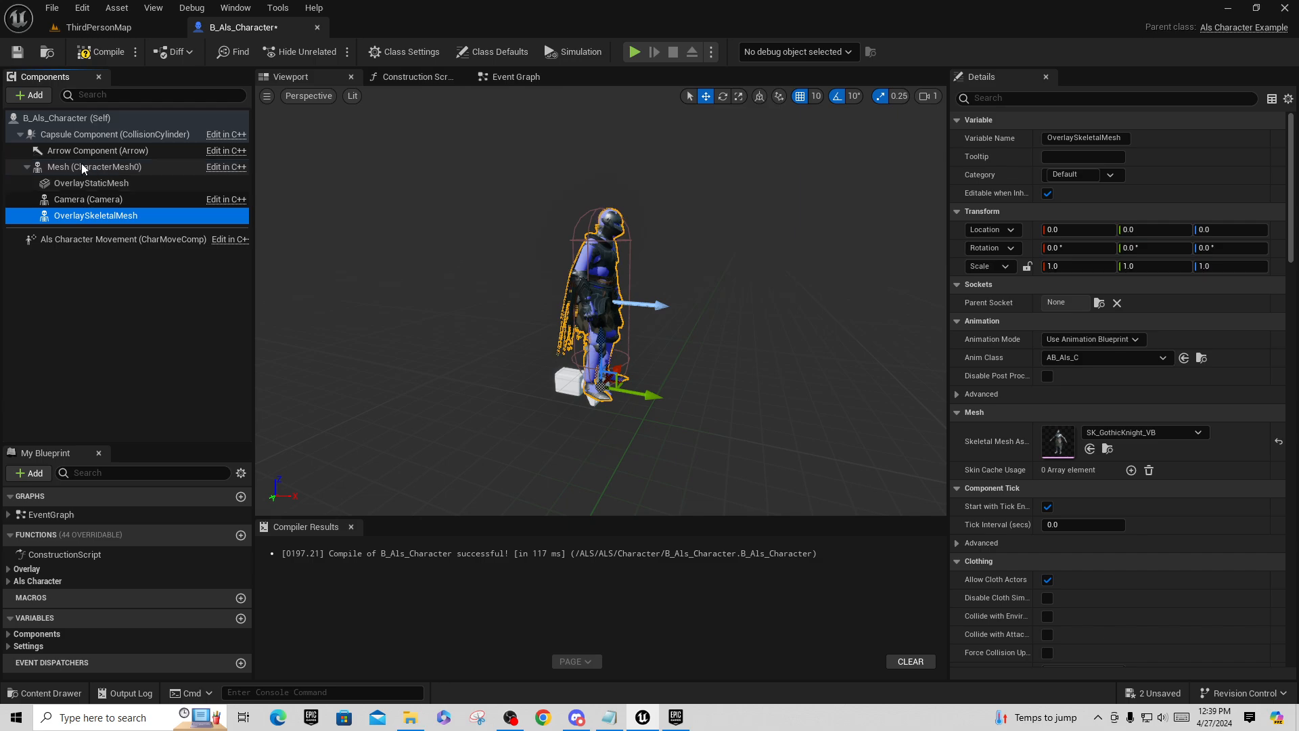
# Compile and save B_Als_Character, and run a short play test in ThirdPersonMap to check the knight overlay
pyautogui.click(68, 168)
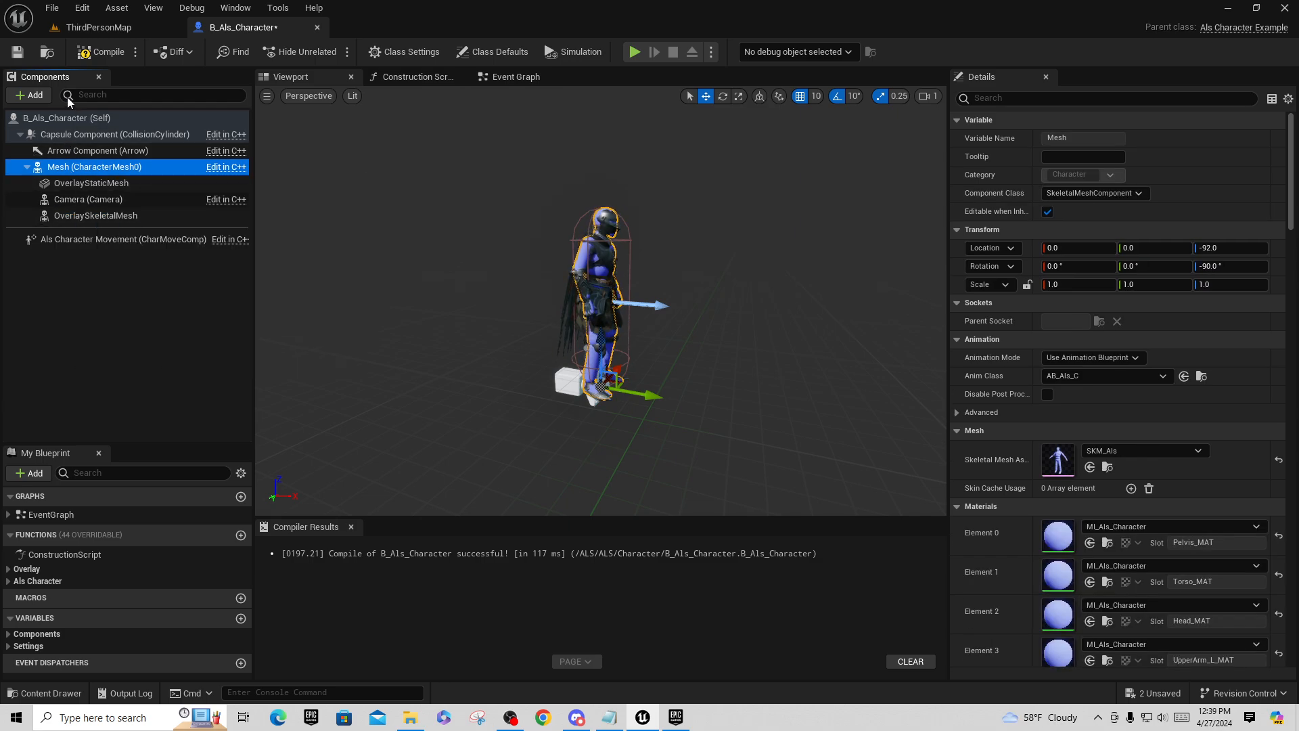
pyautogui.click(100, 52)
pyautogui.click(17, 51)
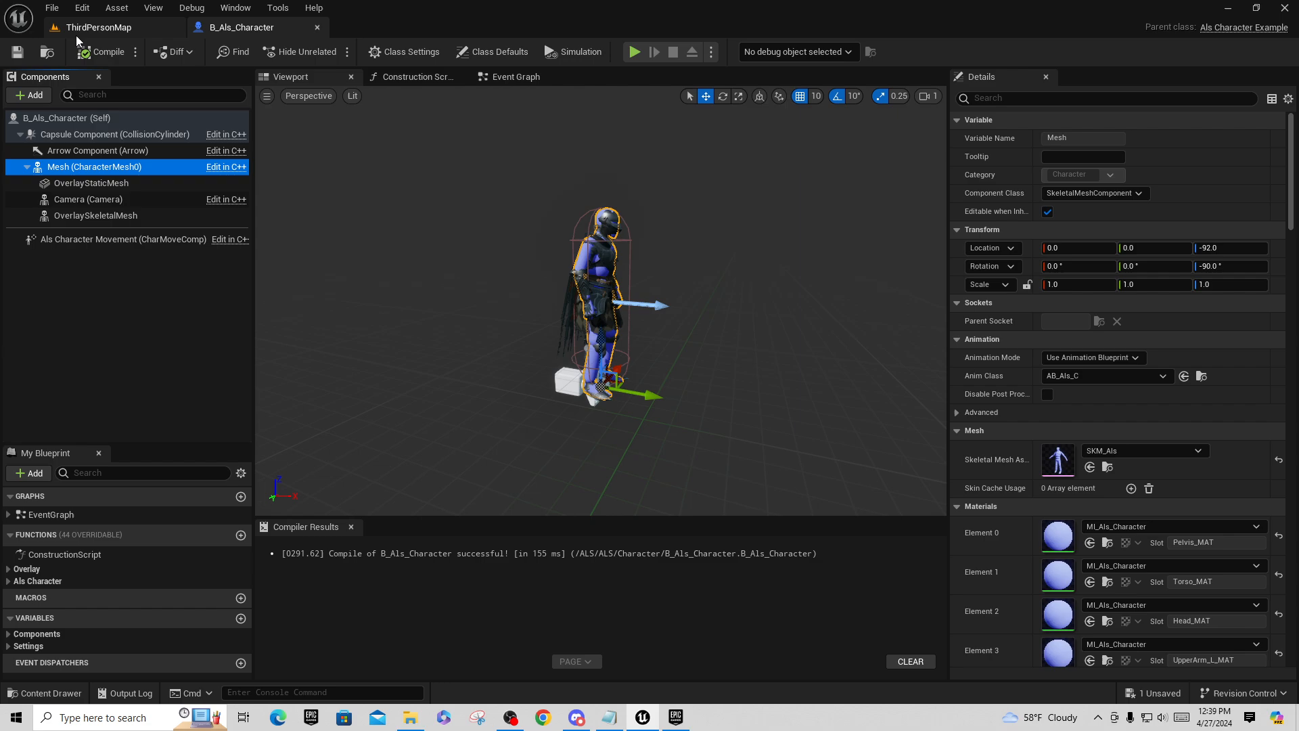
pyautogui.click(92, 27)
pyautogui.click(331, 52)
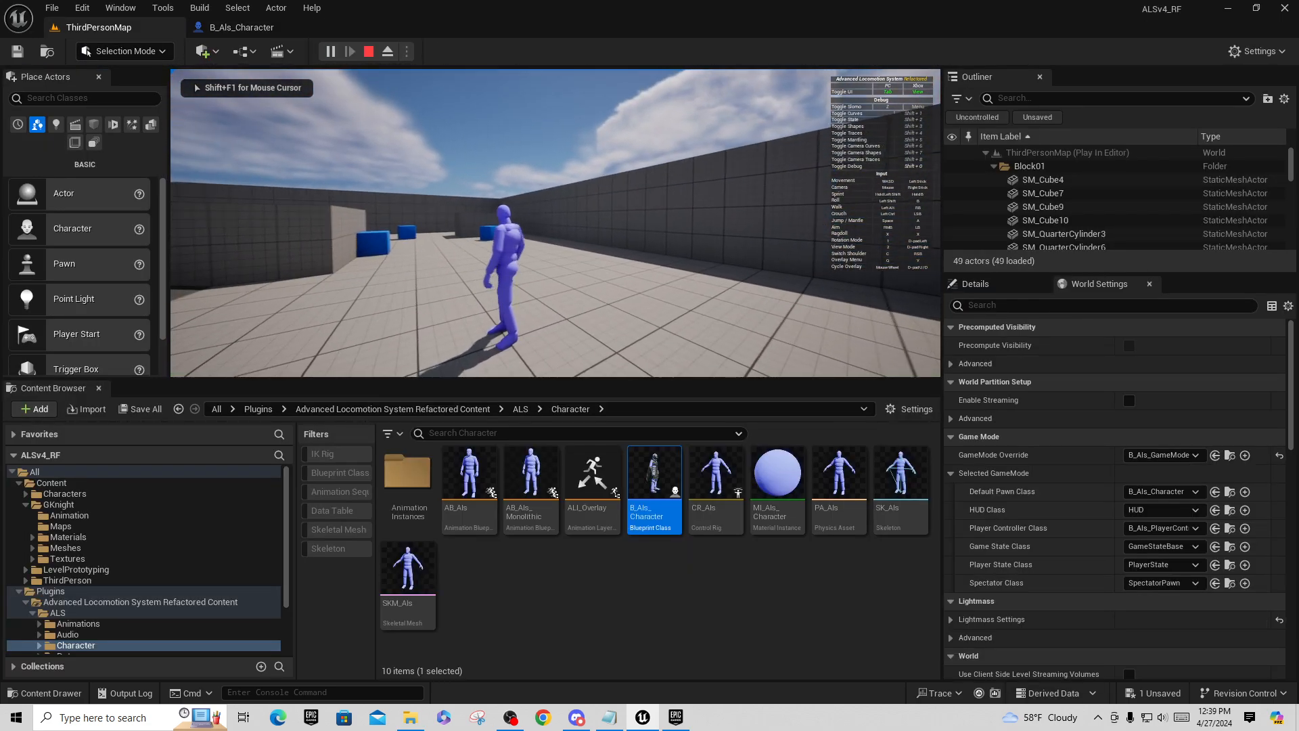
pyautogui.press('Escape')
# Check the visibility and hidden settings of the OverlaySkeletalMesh component in B_Als_Character by filtering its details for "vis" and "hidd"
pyautogui.click(261, 32)
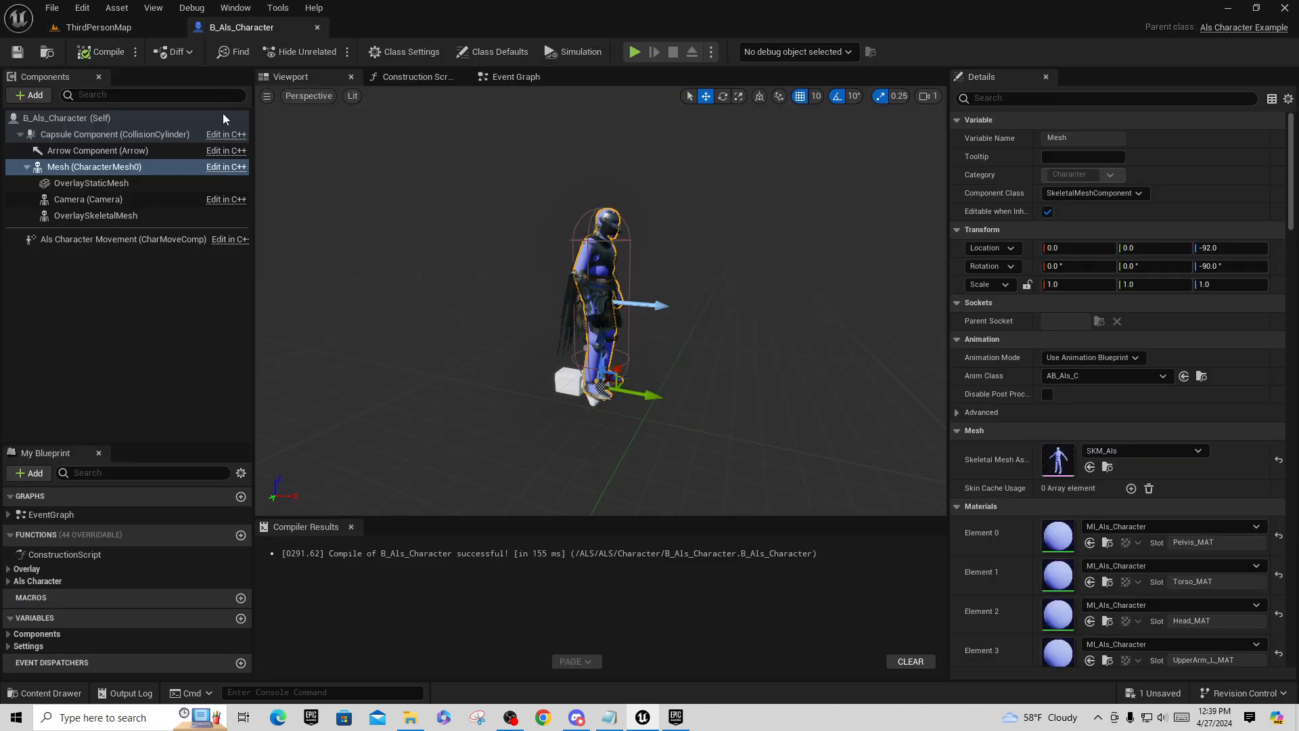
pyautogui.click(93, 216)
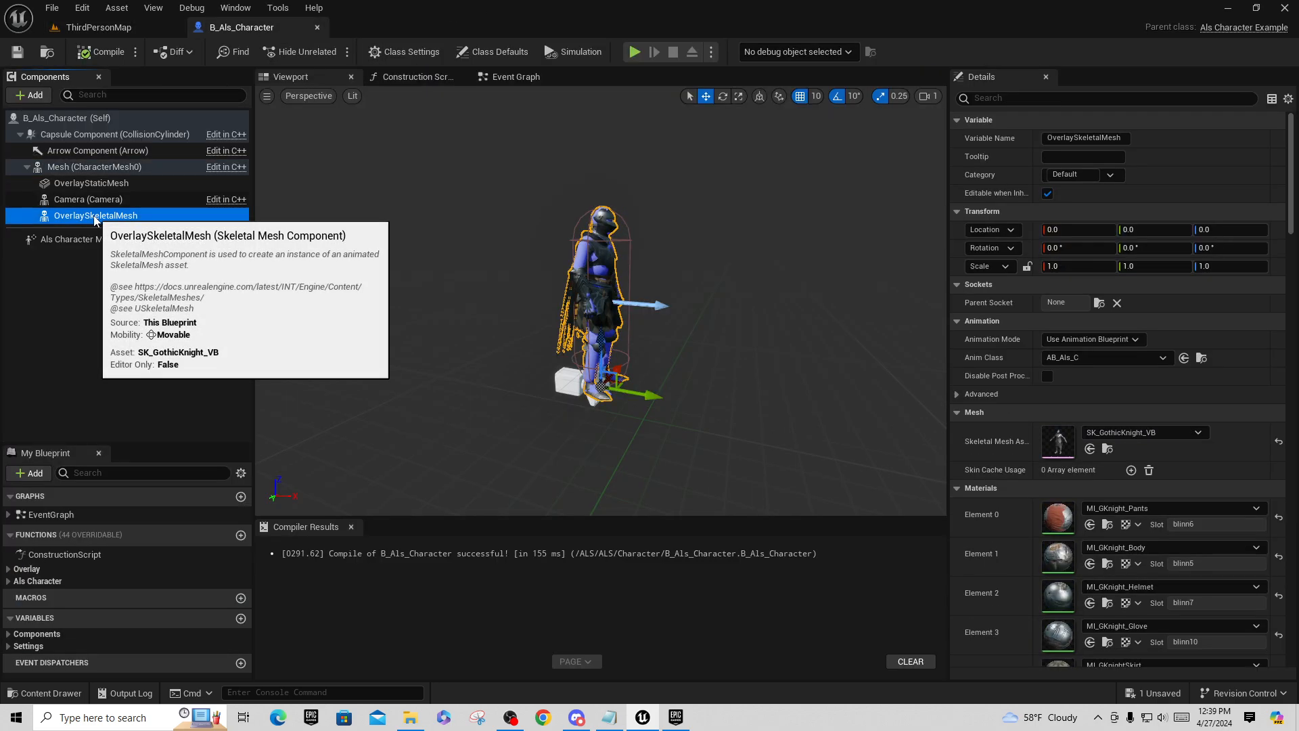
pyautogui.click(1071, 100)
pyautogui.write('vis')
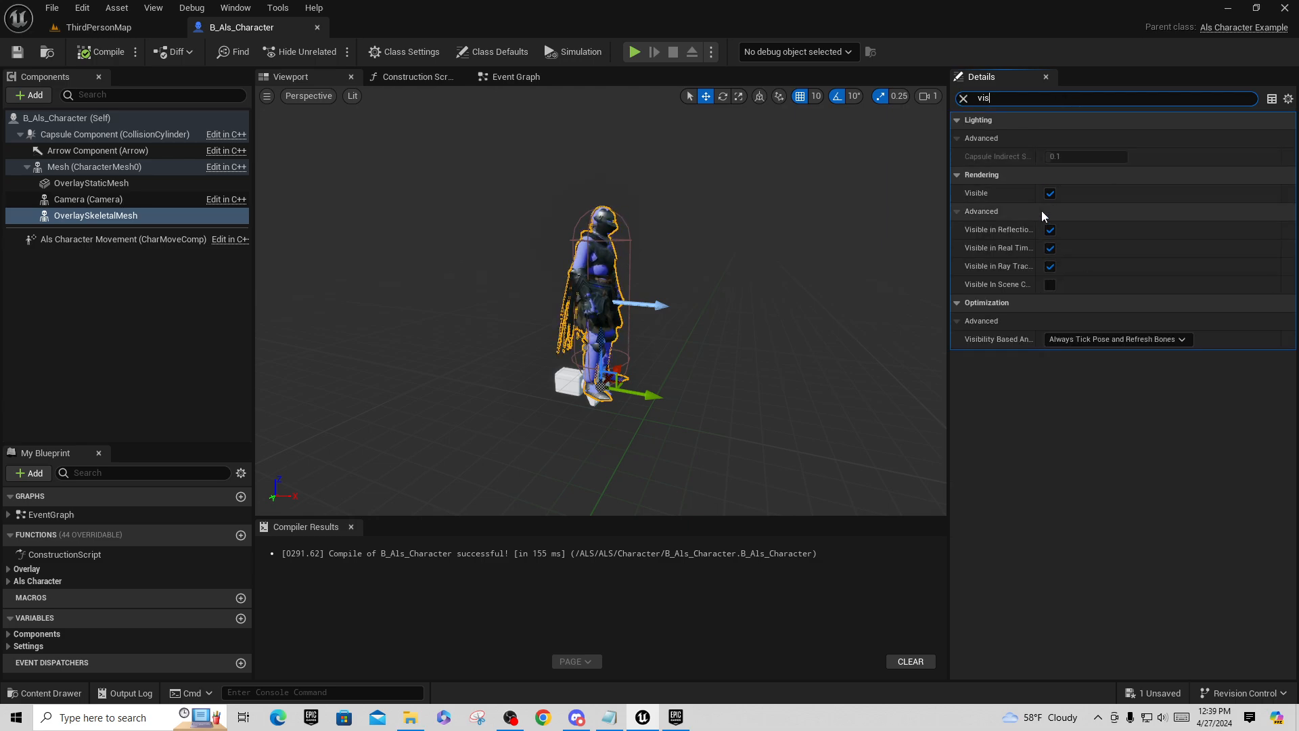
pyautogui.moveTo(998, 101); pyautogui.dragTo(936, 96)
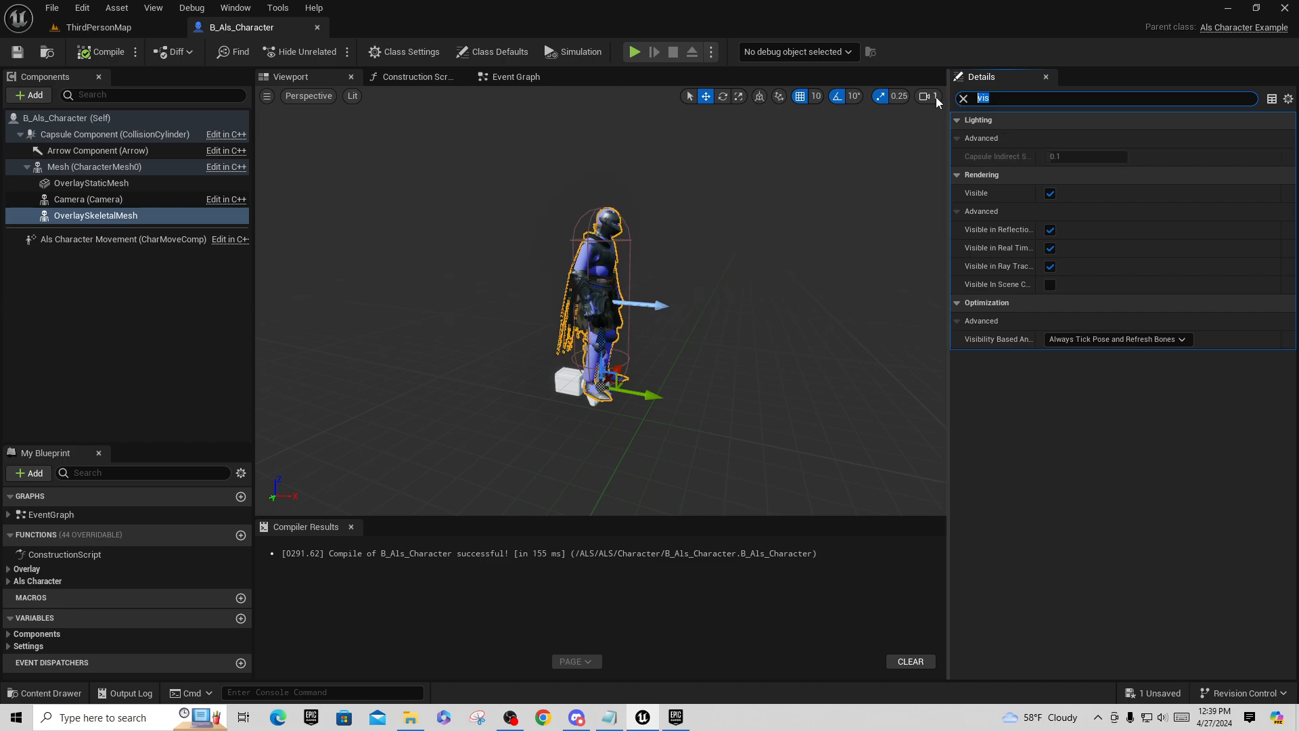
pyautogui.write('hidd')
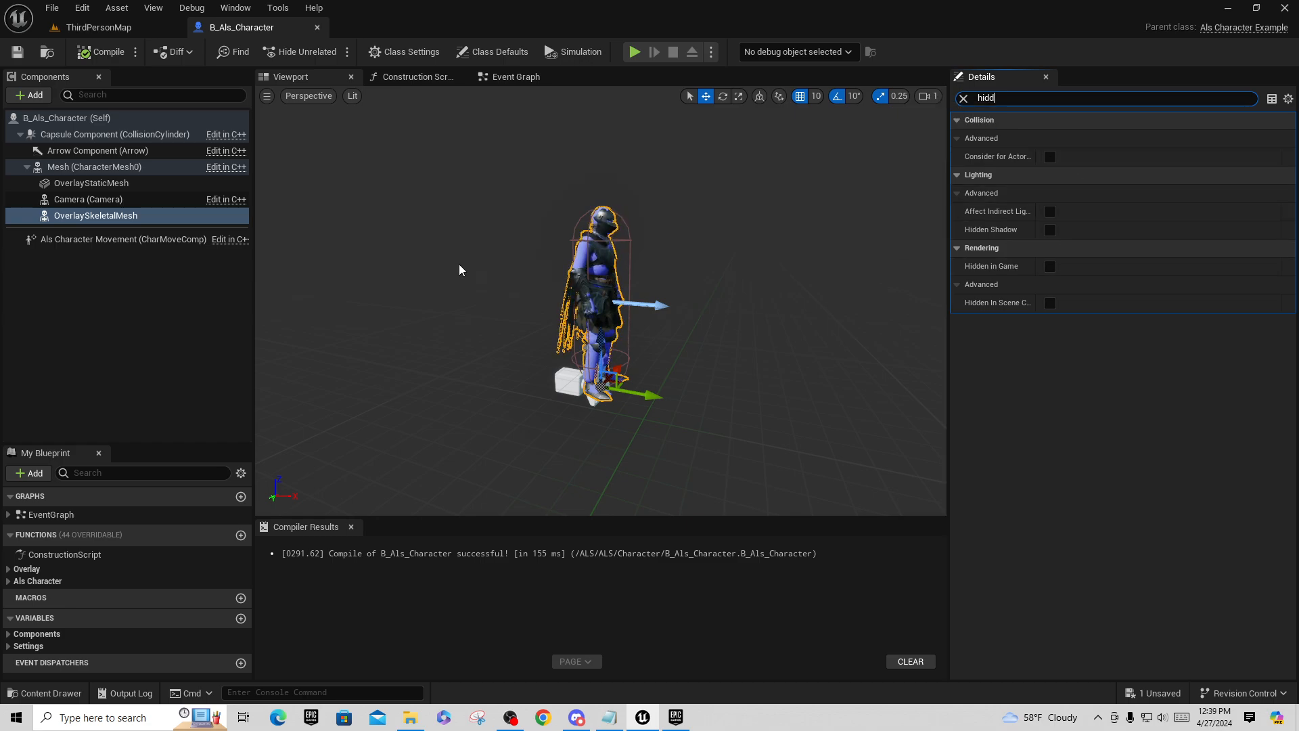
pyautogui.click(983, 94)
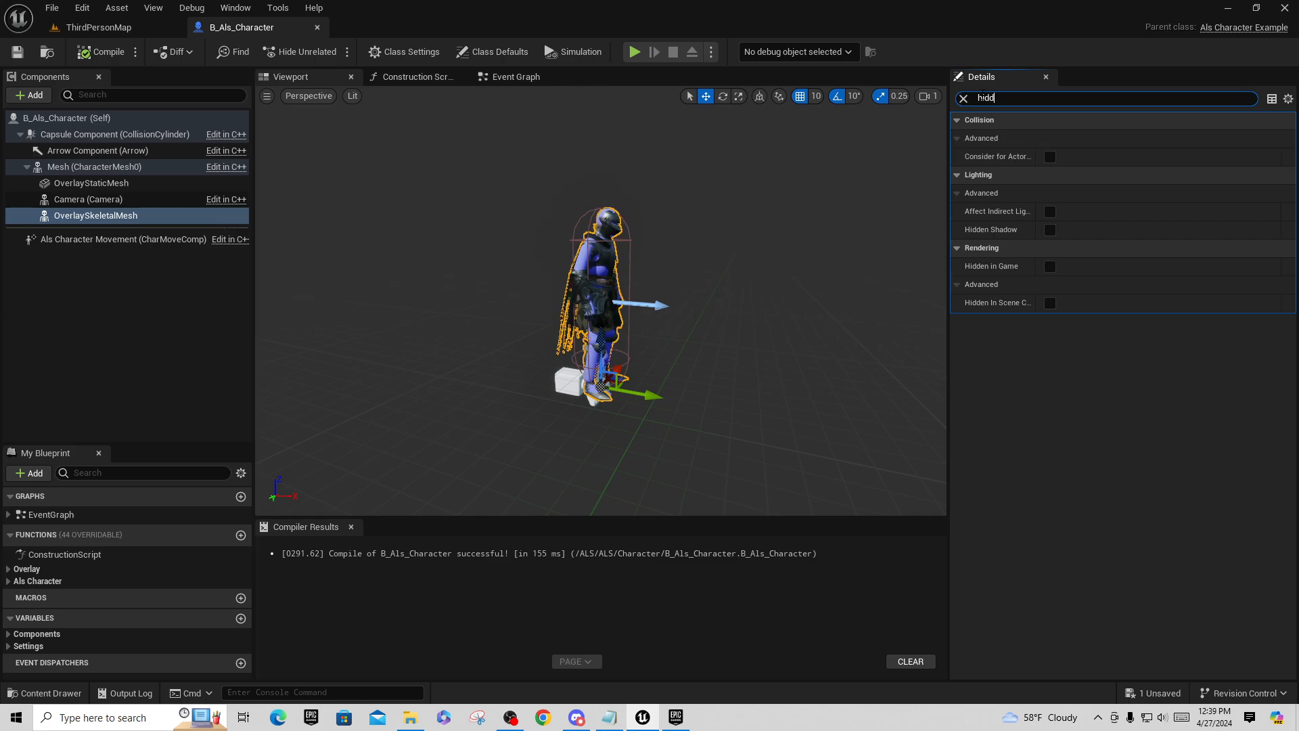
pyautogui.click(963, 99)
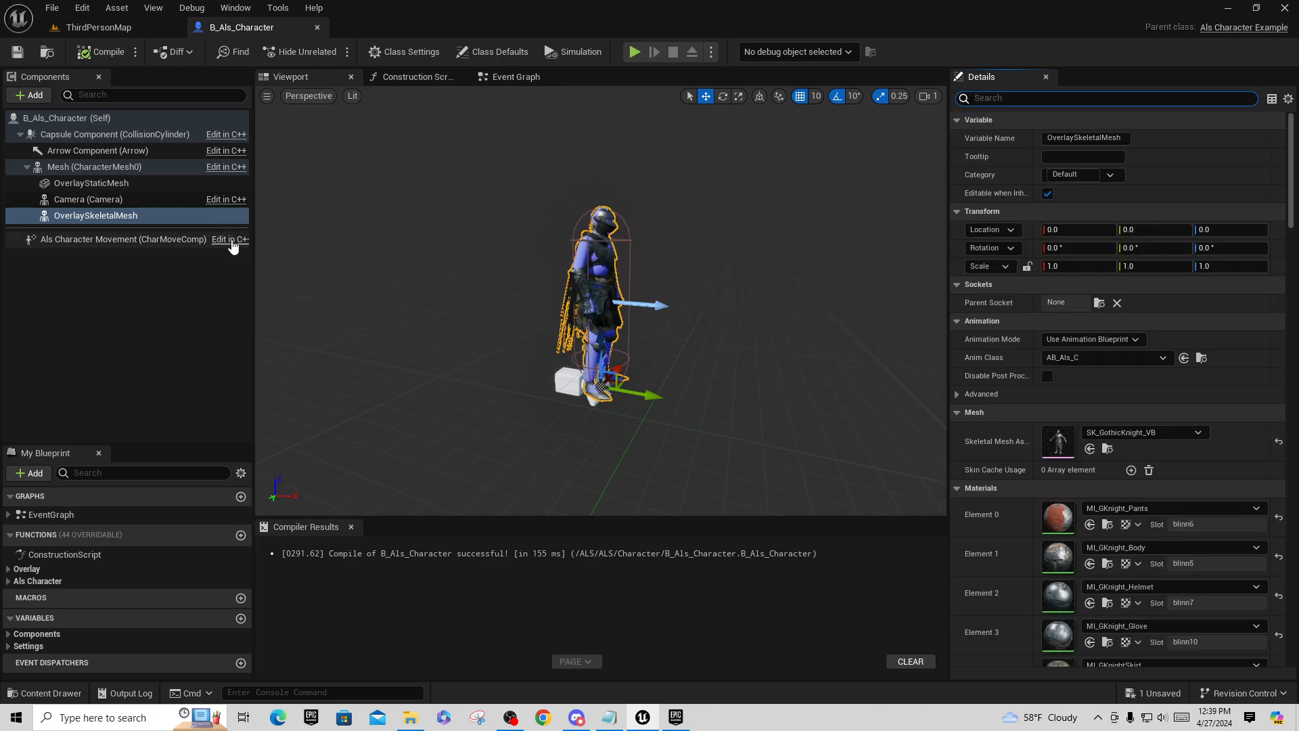
pyautogui.click(90, 217)
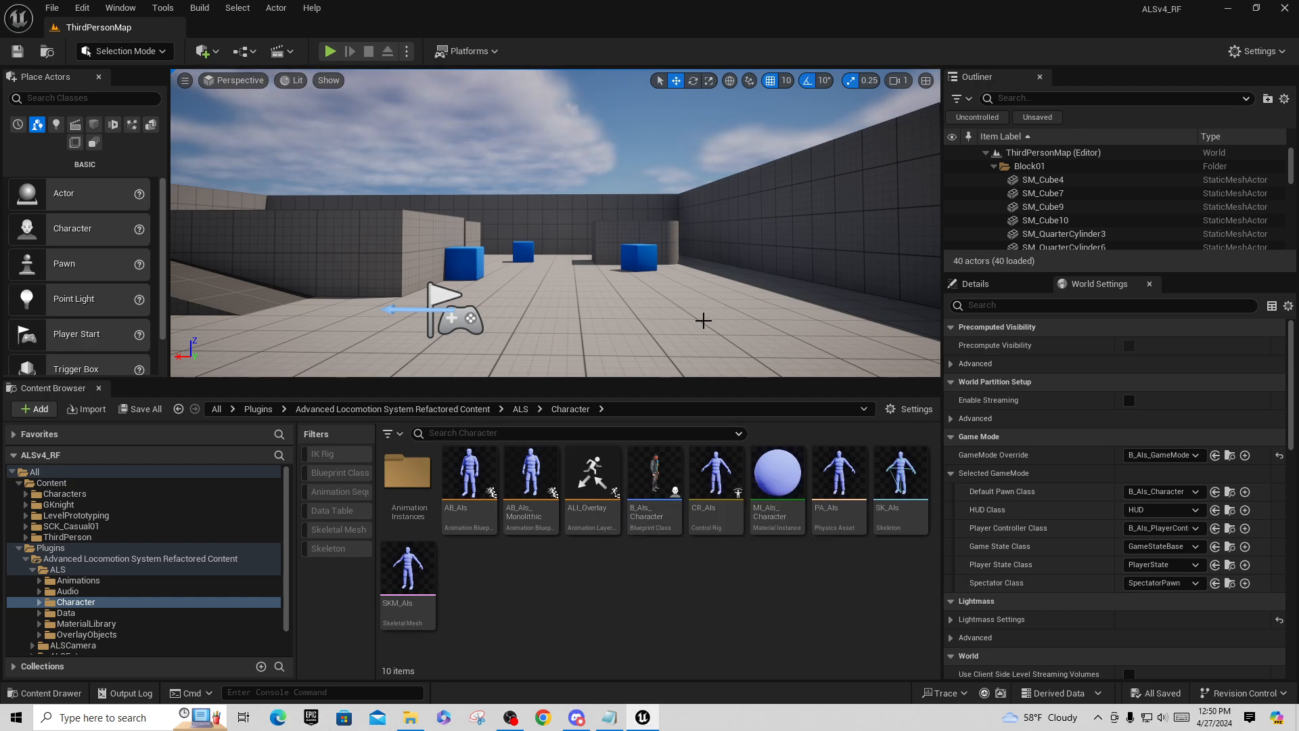
# Play the level full screen and cycle the character through overlays including Barrel, Box and Hands Tied, and end the play session
pyautogui.hotkey('alt', 'p')
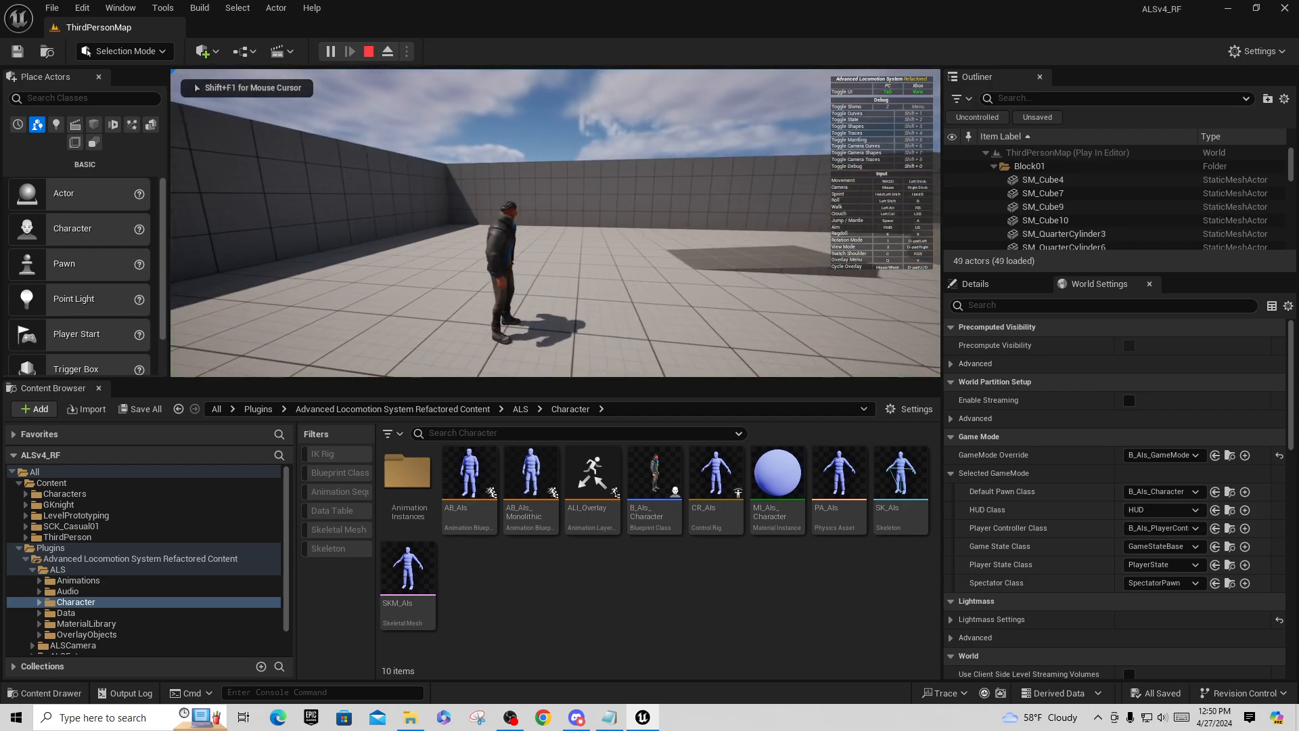
pyautogui.press('F11')
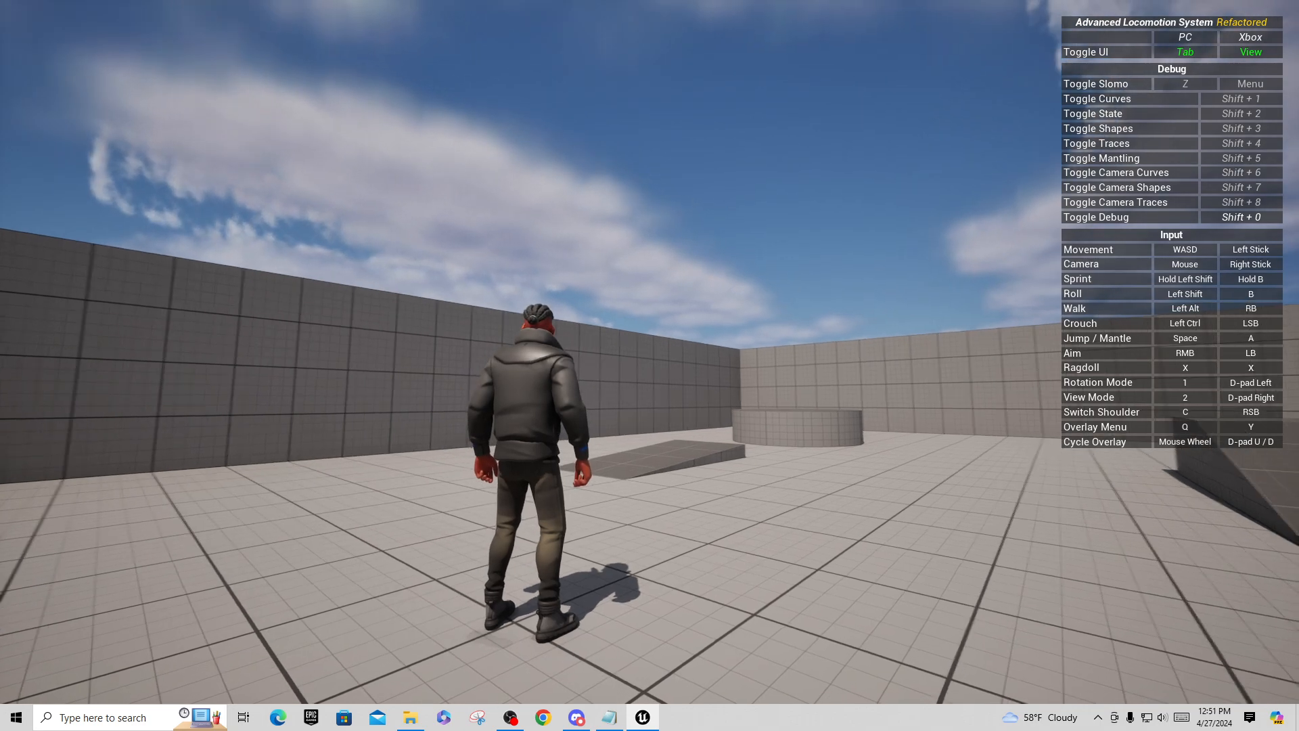
pyautogui.press('q')
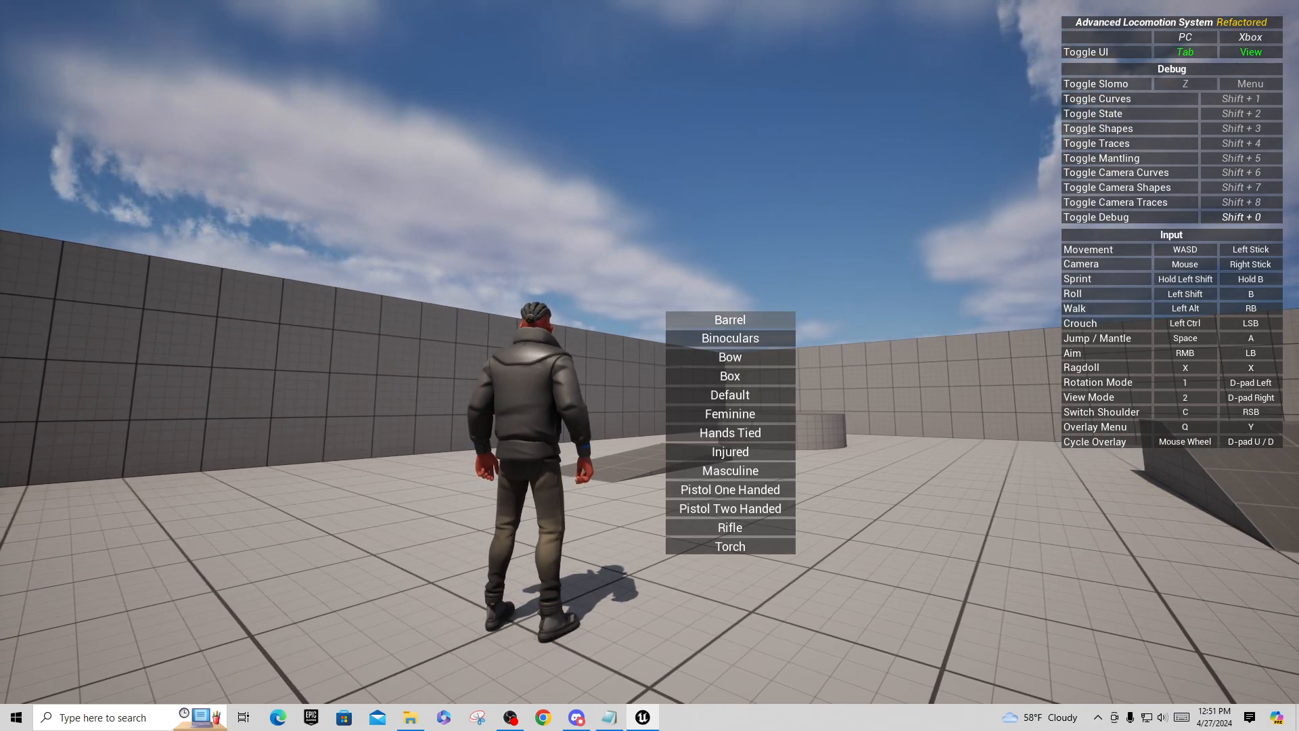
pyautogui.press('q')
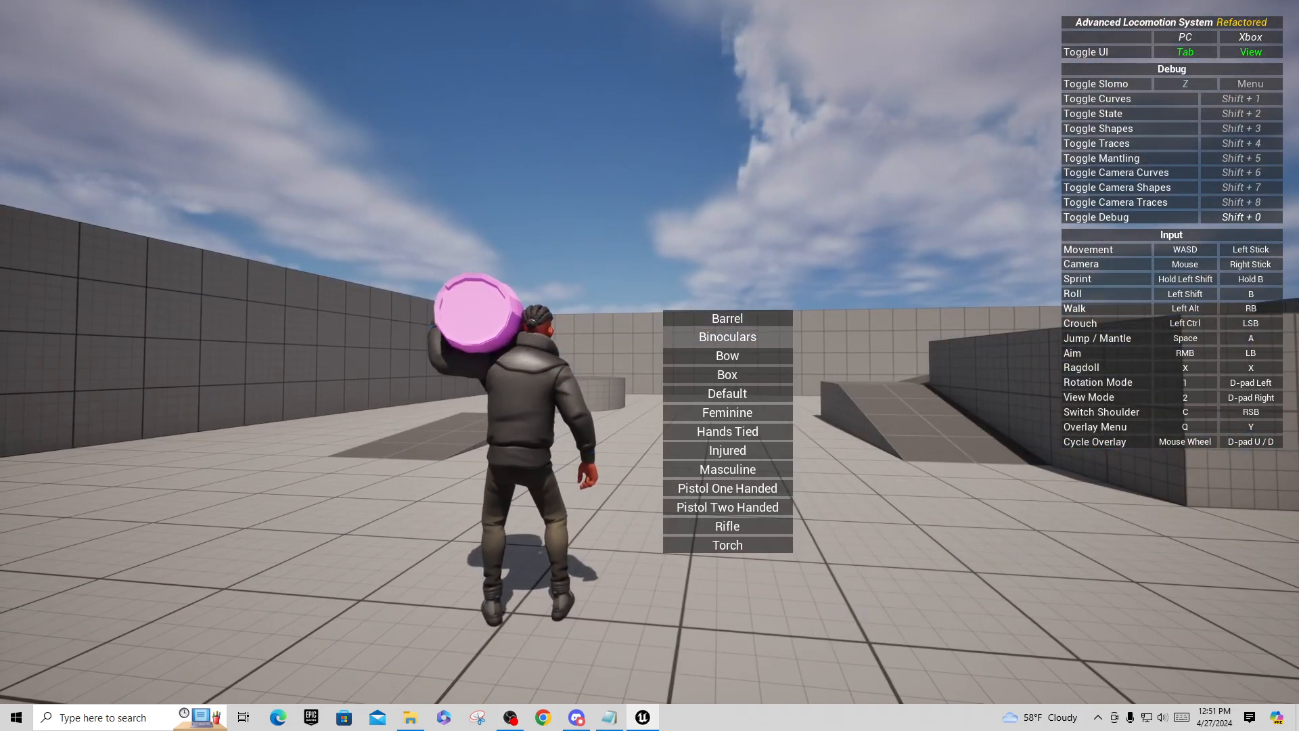
pyautogui.scroll(-2, 727, 431)
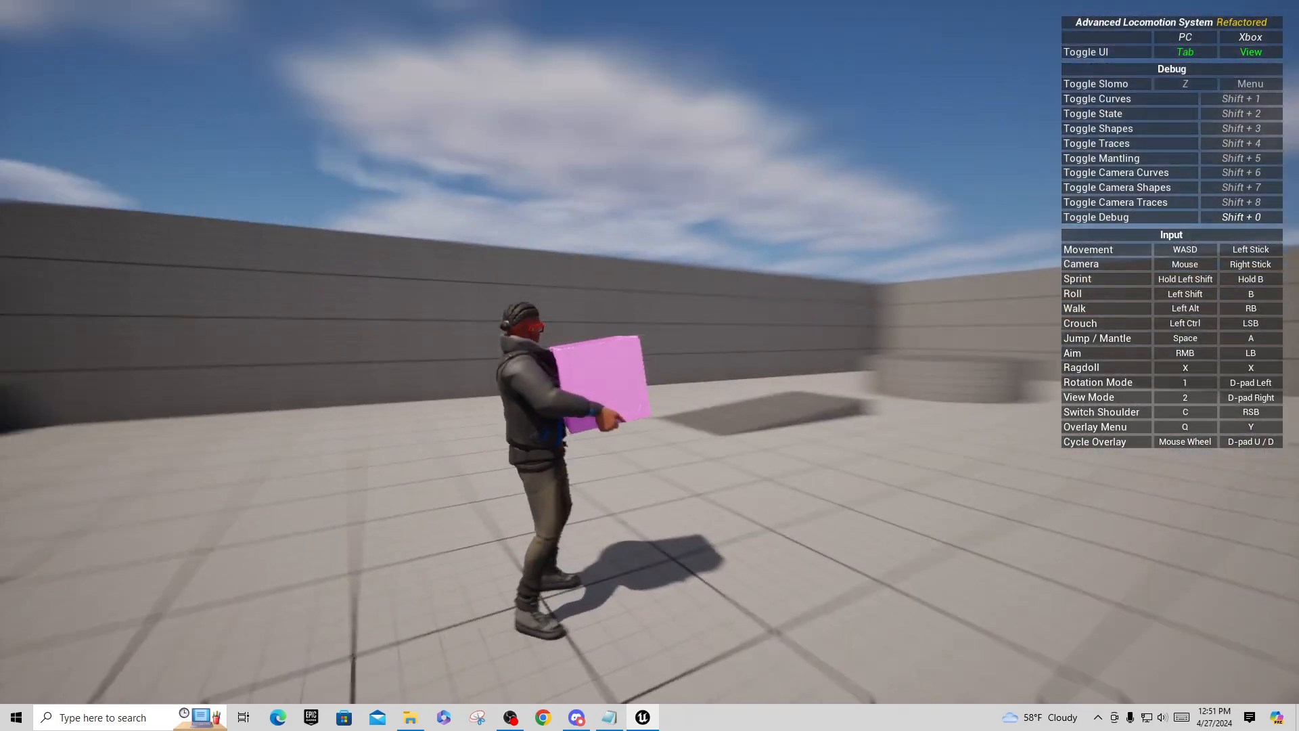
pyautogui.press('q')
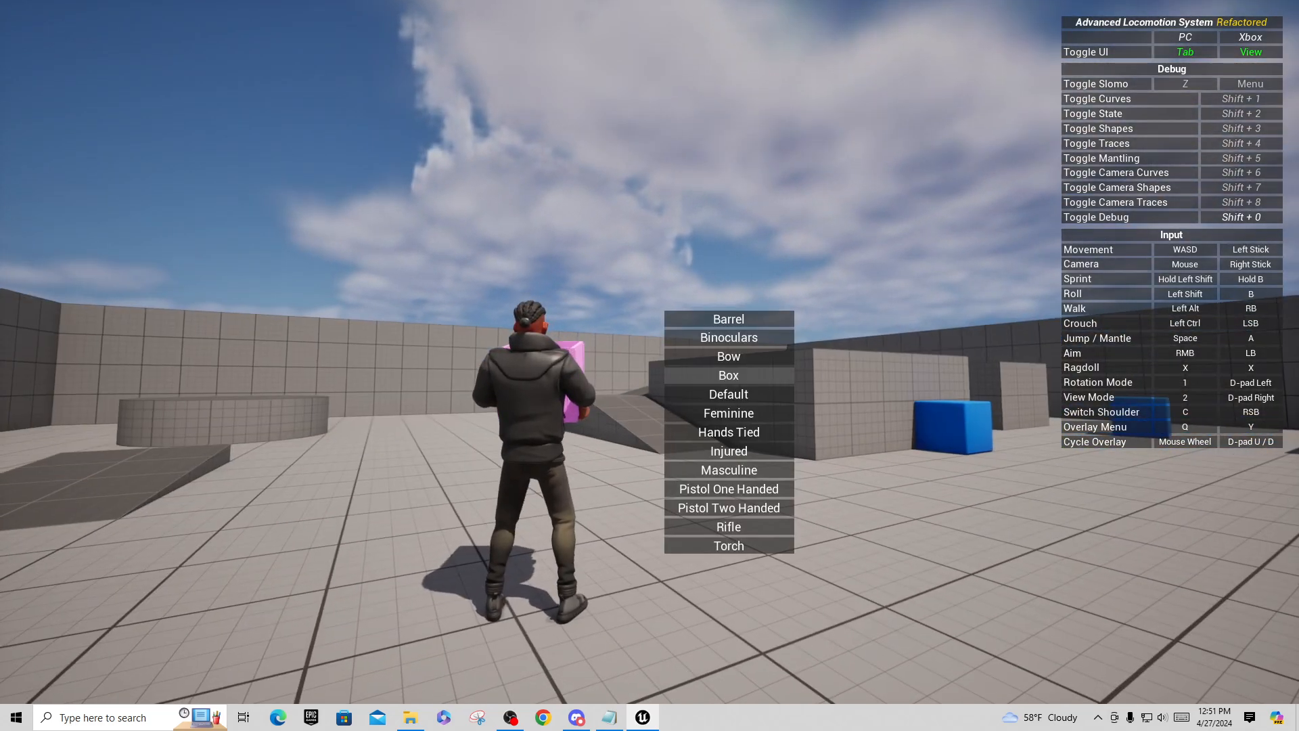
pyautogui.scroll(-3, 729, 432)
pyautogui.press('q')
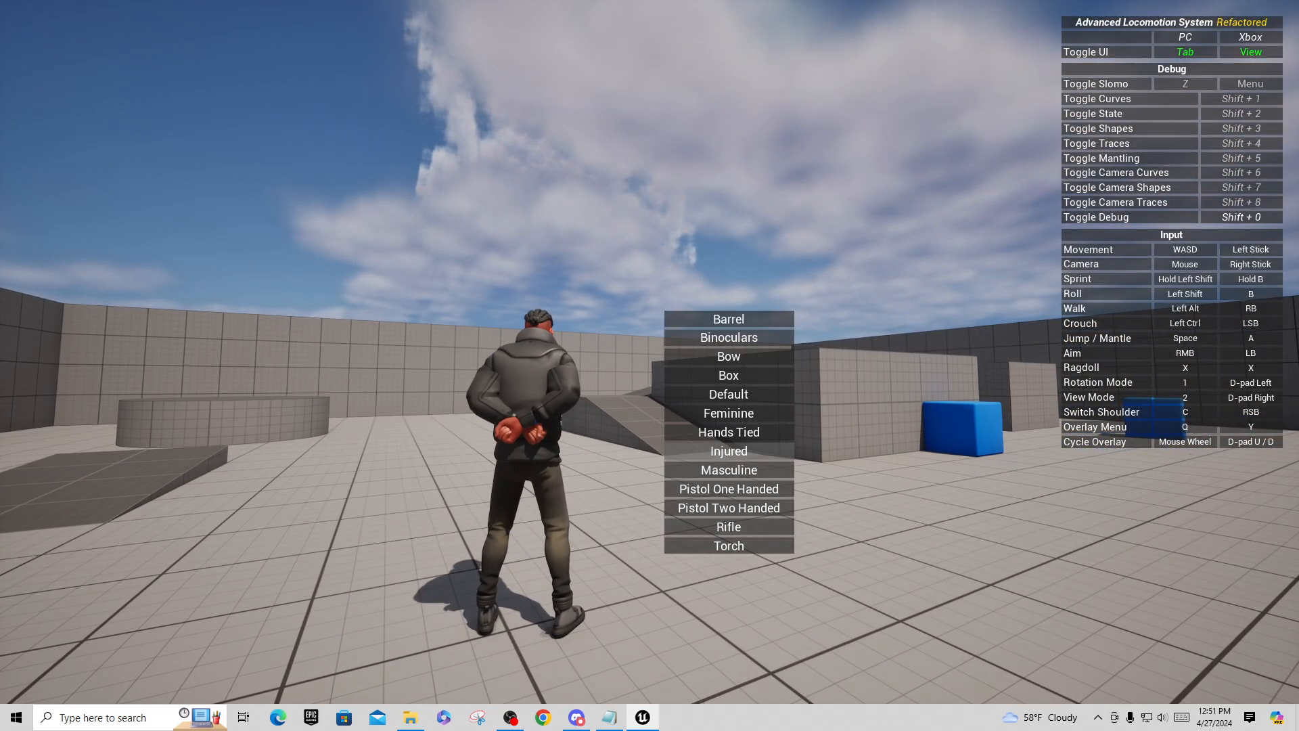
pyautogui.scroll(-2, 729, 432)
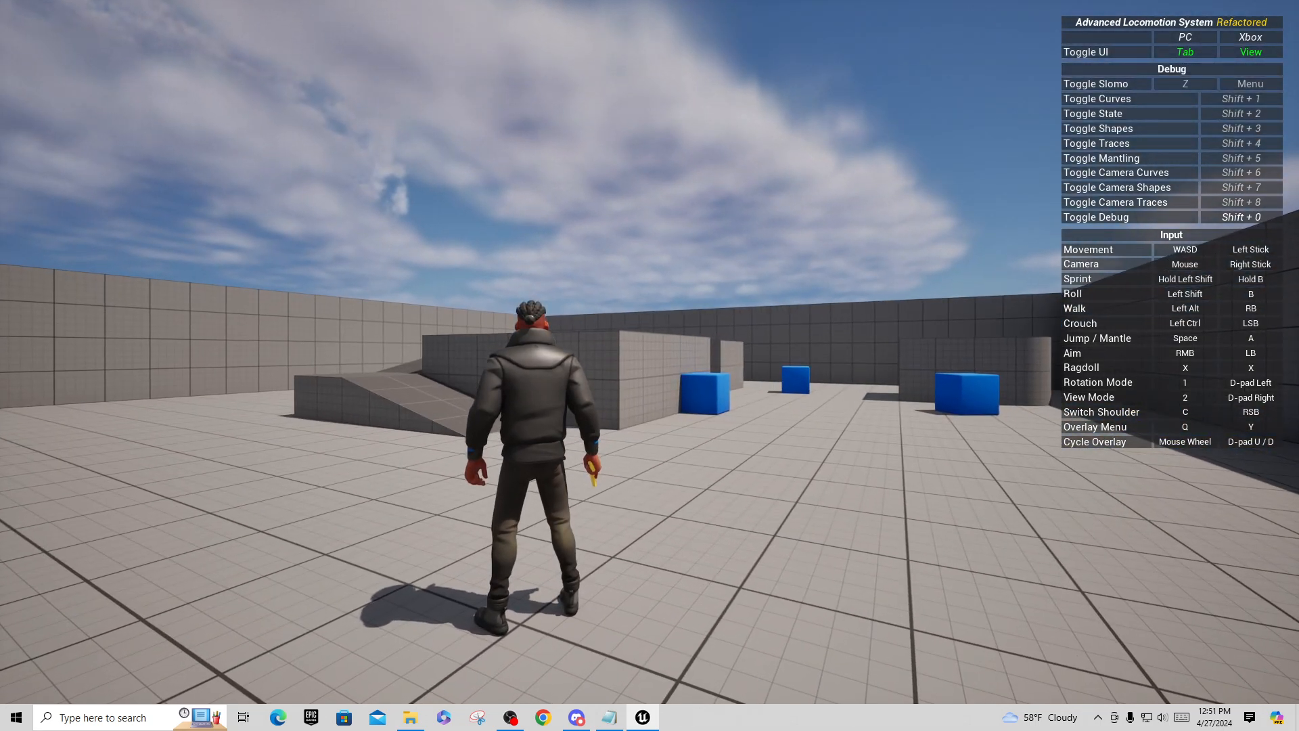
pyautogui.press('Escape')
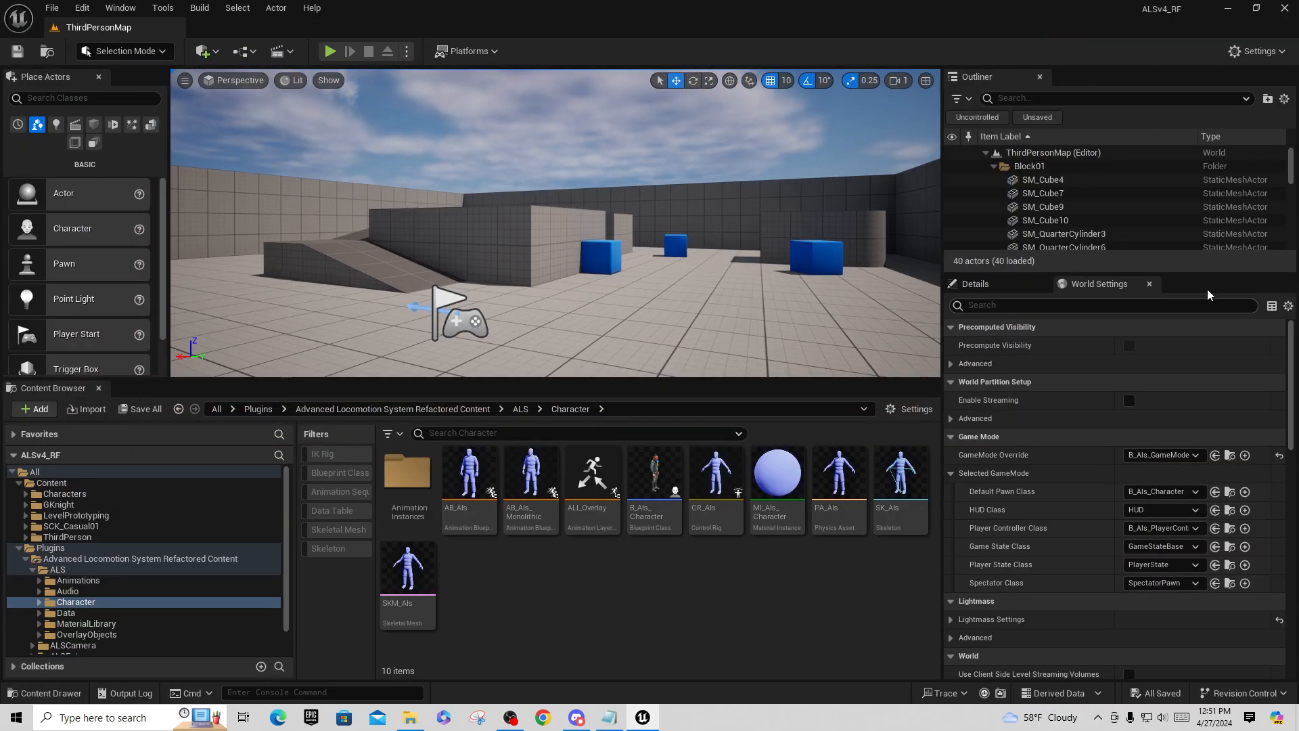
# In B_Als_Character, clear the OverlaySkeletalMesh component's skeletal mesh asset and set its Anim Class to None
pyautogui.doubleClick(655, 477)
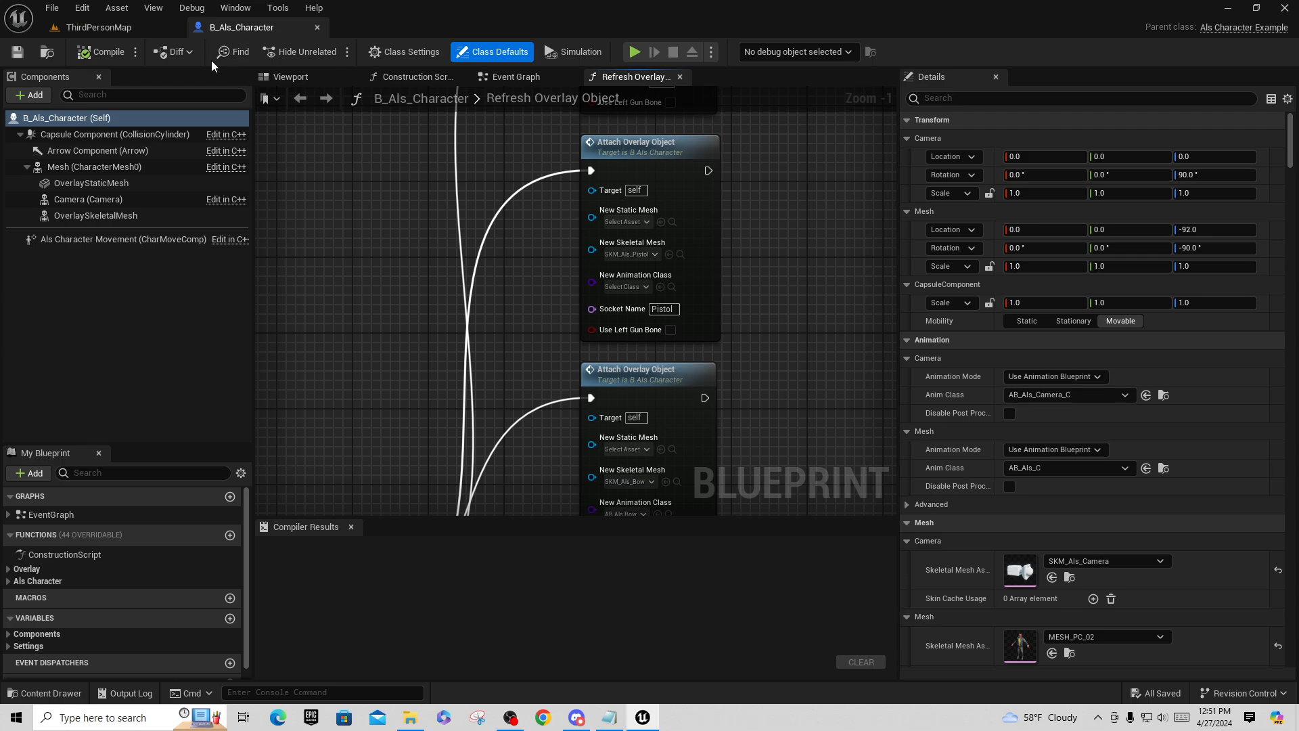
pyautogui.click(289, 77)
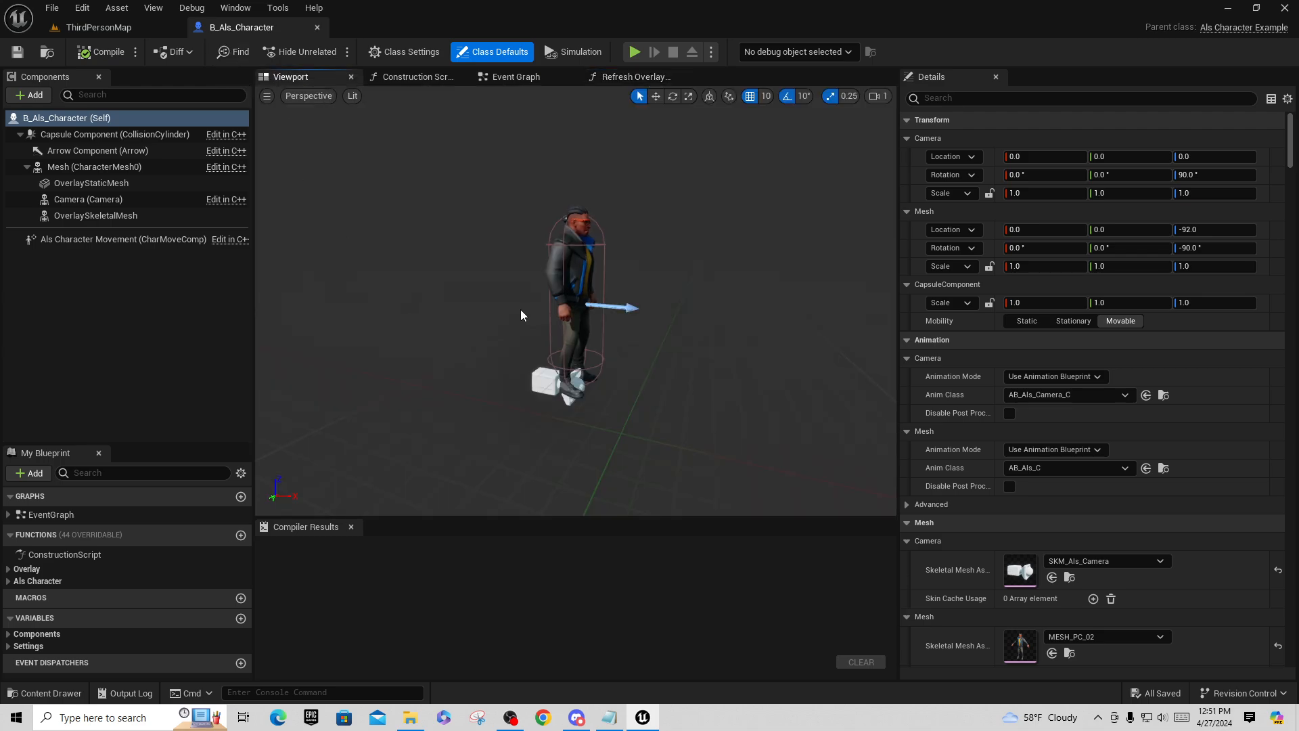
pyautogui.click(85, 169)
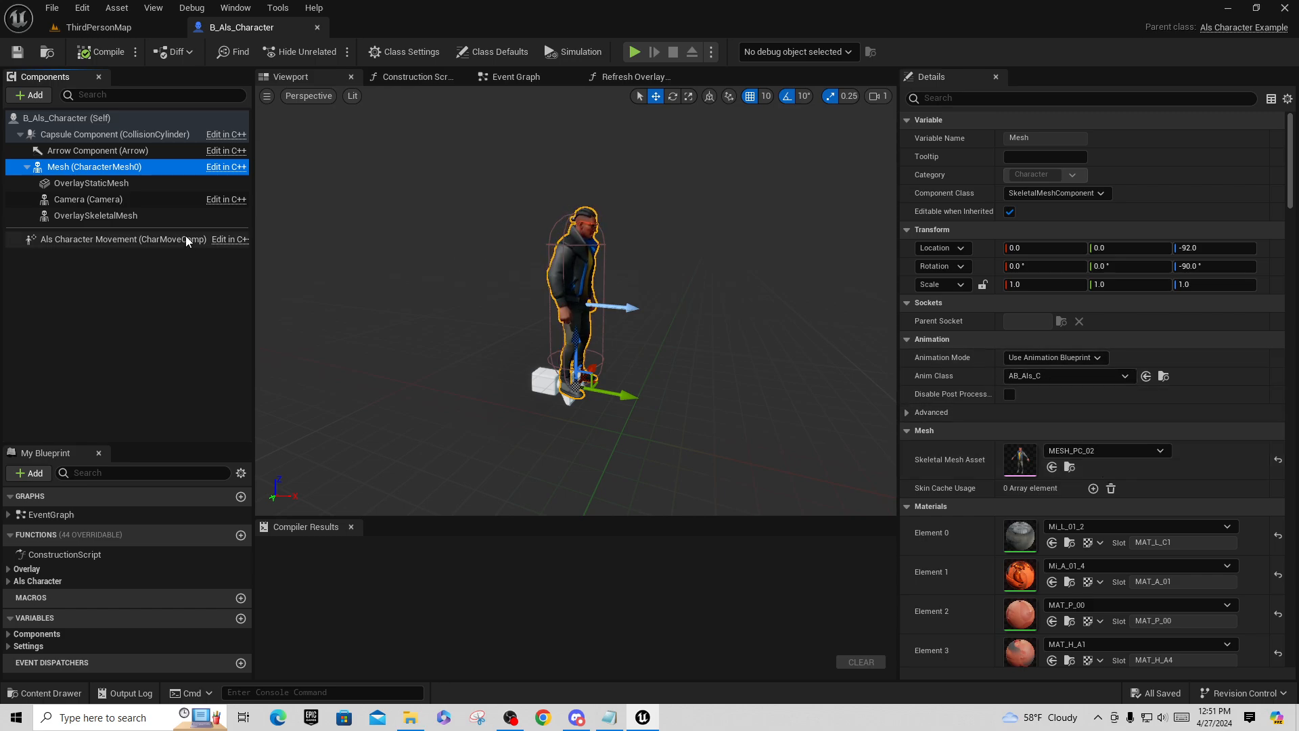
pyautogui.click(129, 216)
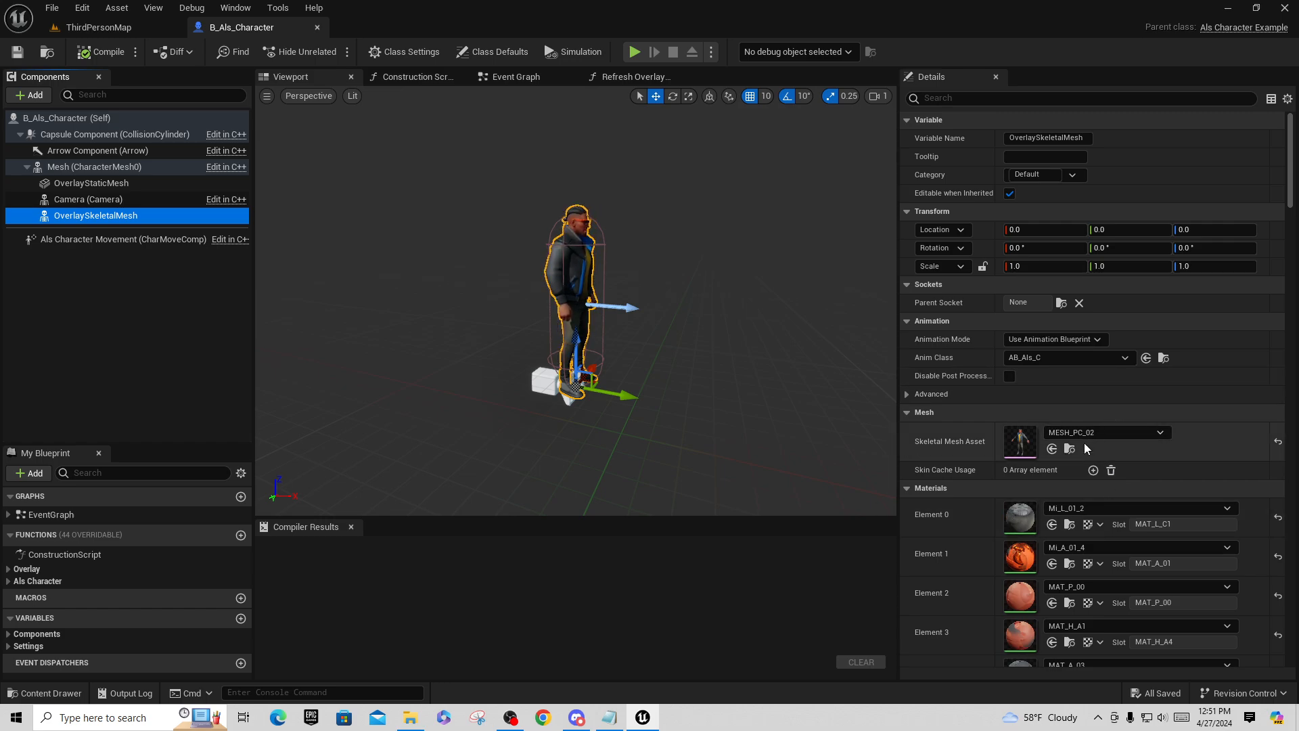
pyautogui.click(1126, 432)
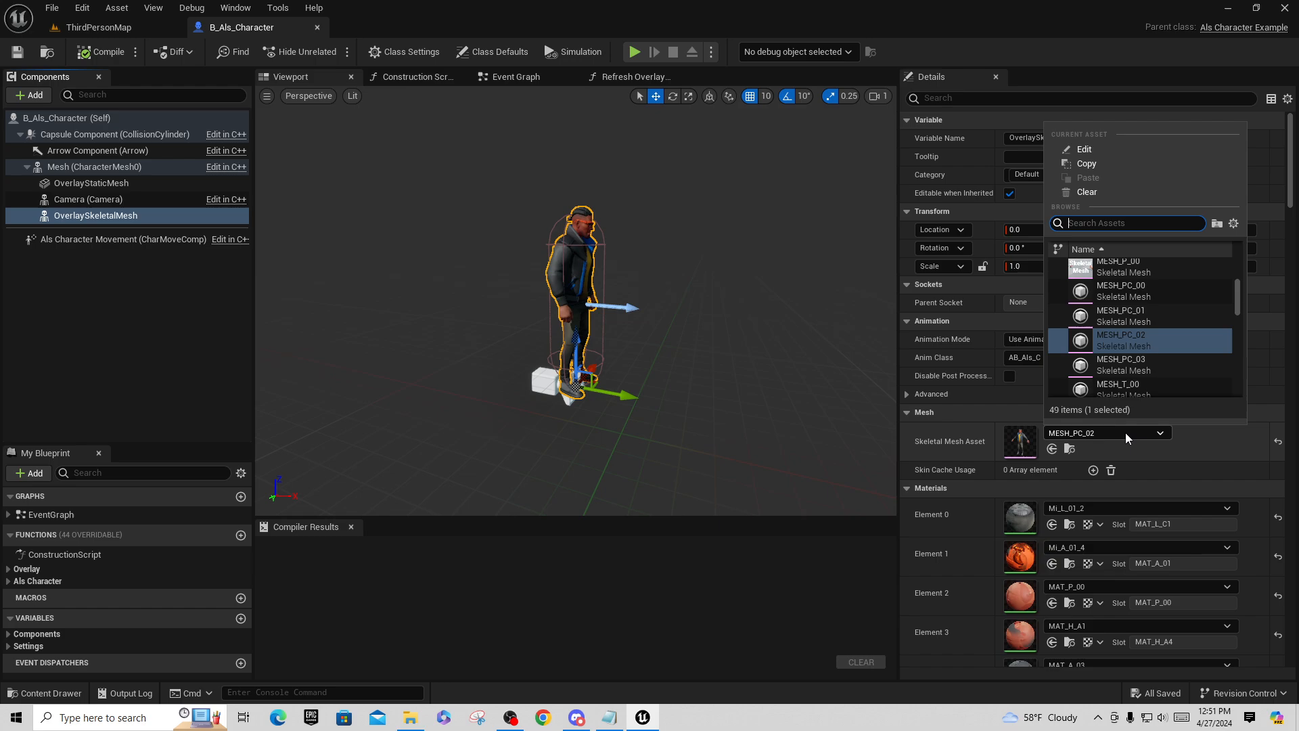
pyautogui.click(1085, 194)
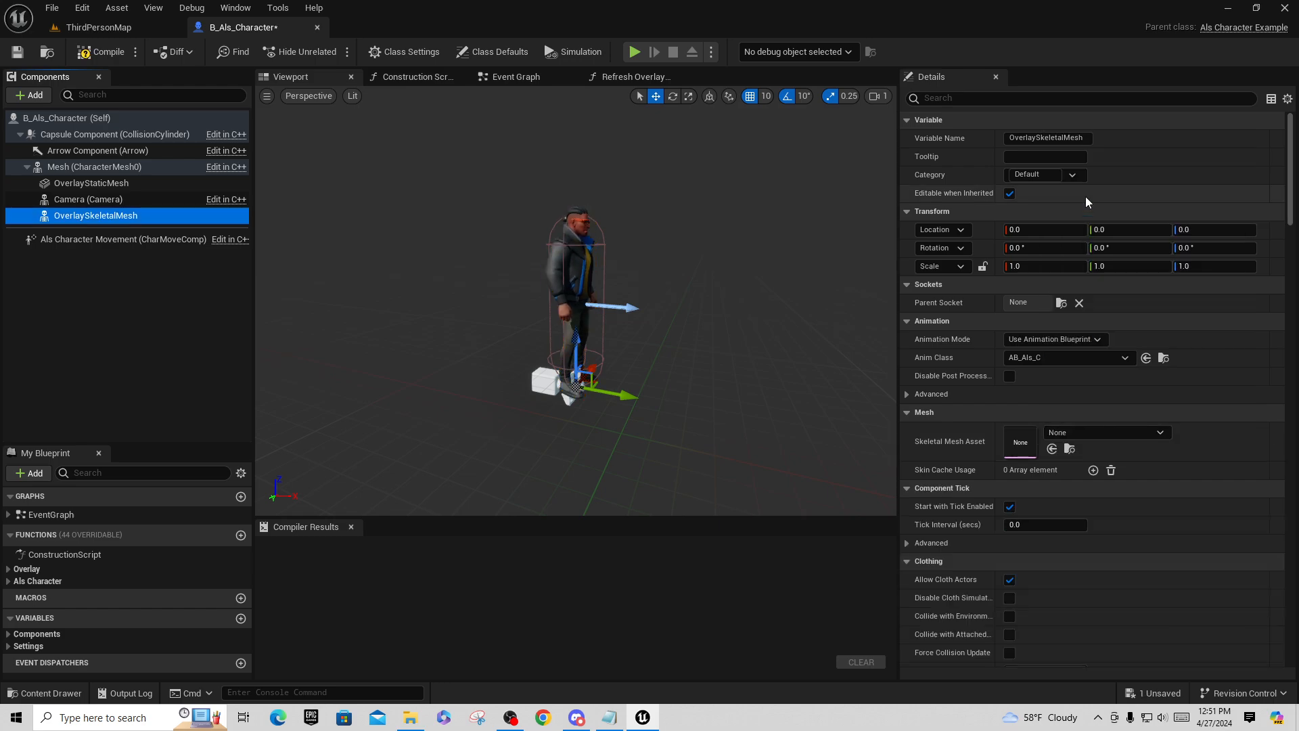
pyautogui.click(1089, 357)
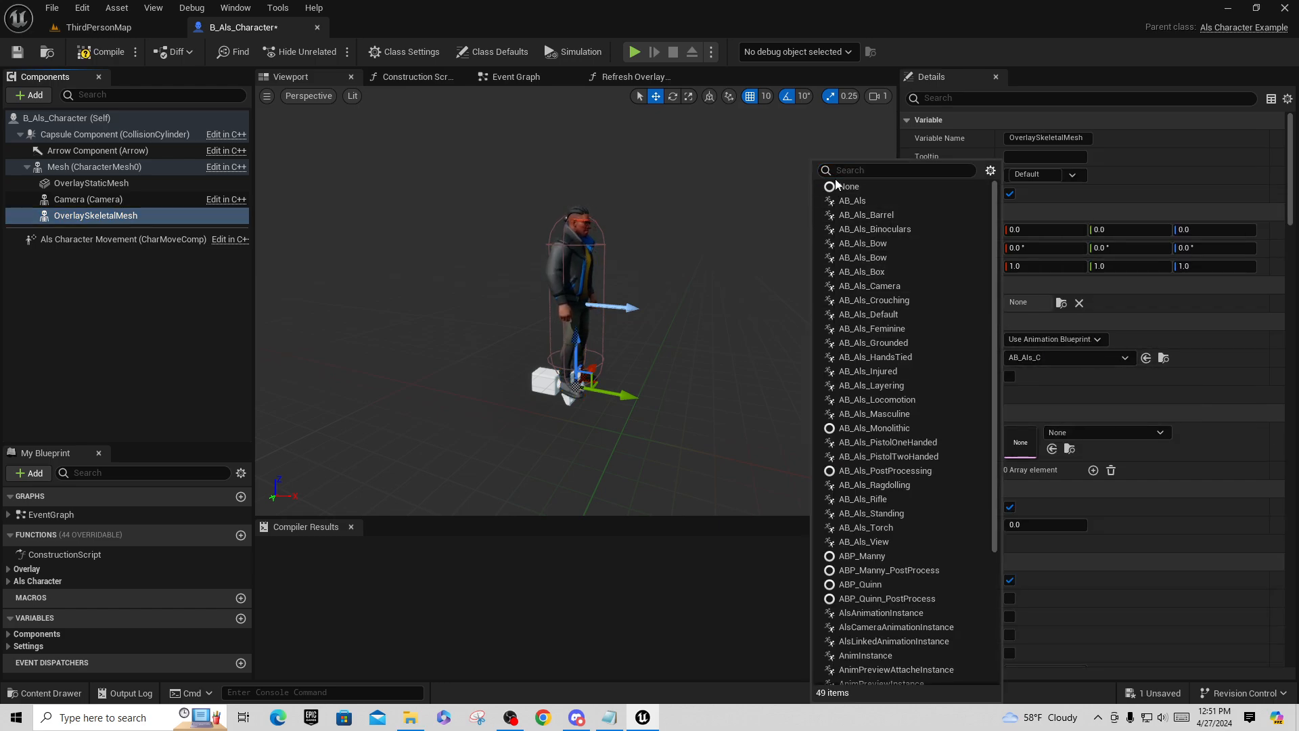
pyautogui.click(843, 187)
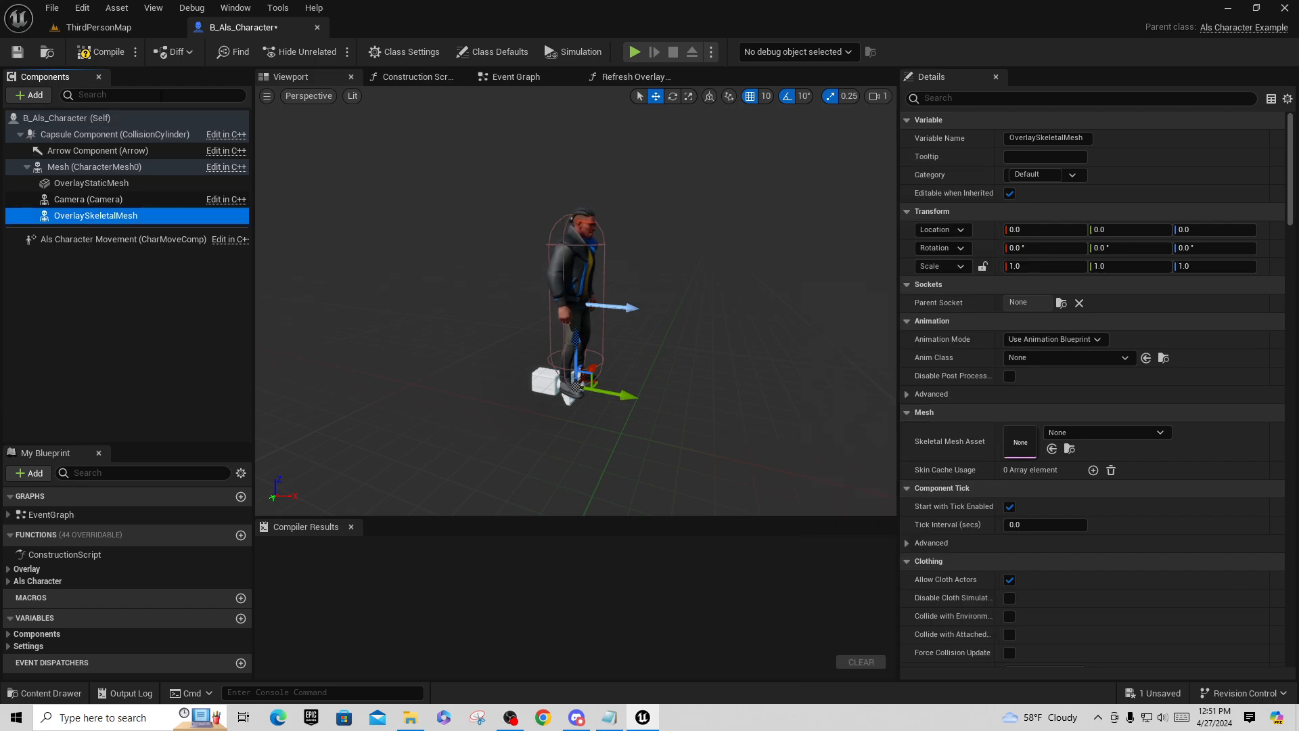
# Compile and save B_Als_Character, and play-test the Barrel overlay in ThirdPersonMap
pyautogui.click(100, 52)
pyautogui.click(17, 51)
pyautogui.click(99, 27)
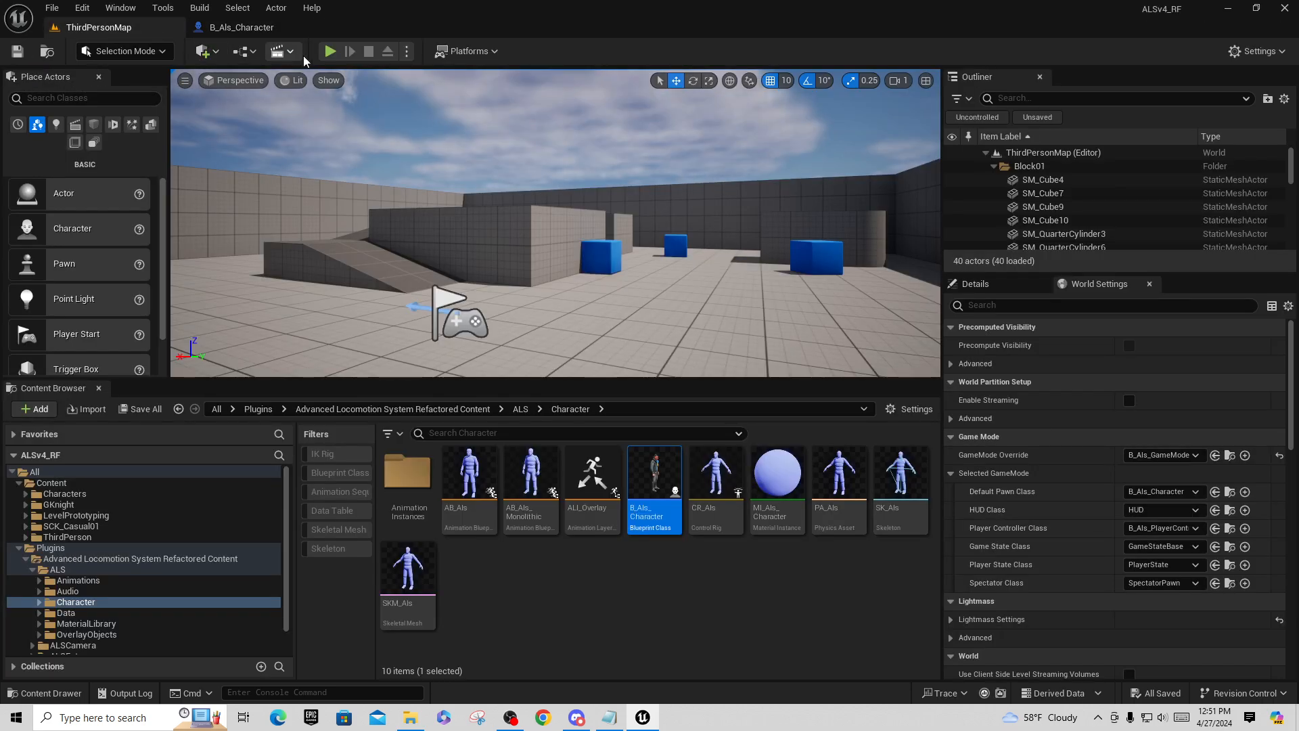
pyautogui.click(330, 51)
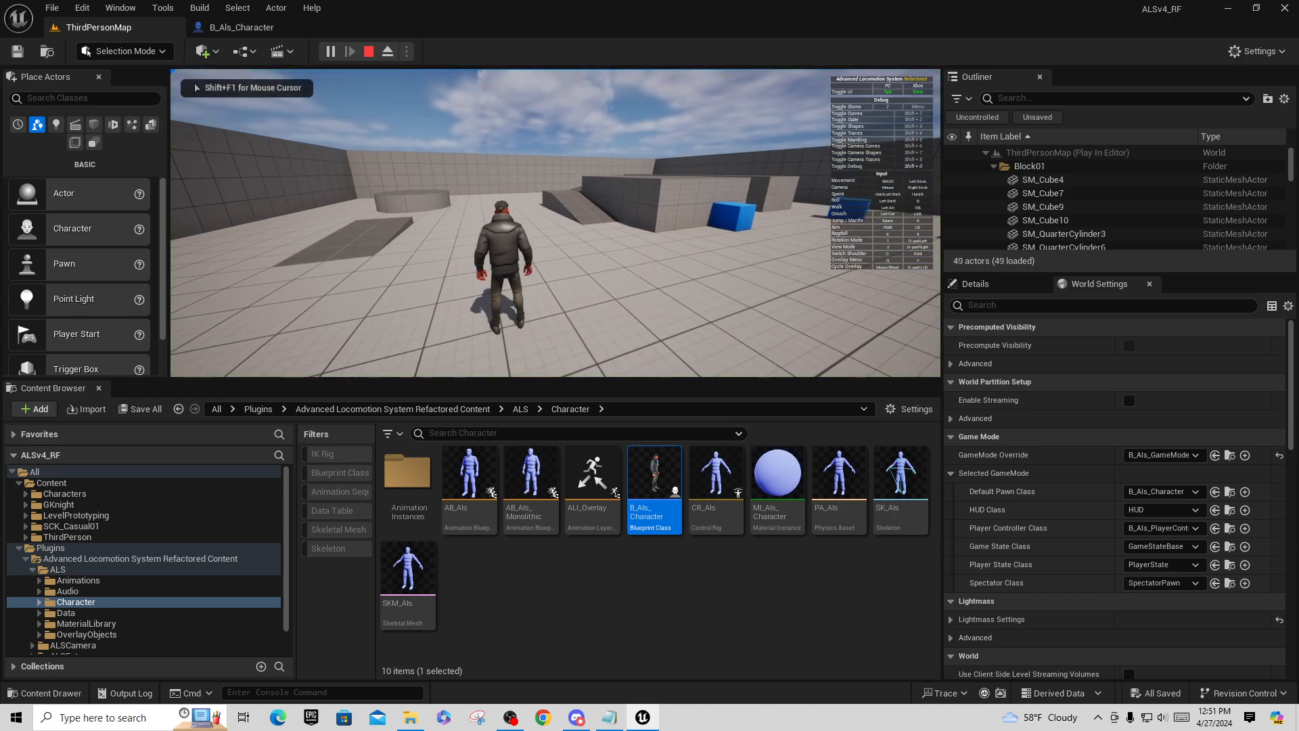
pyautogui.press('q')
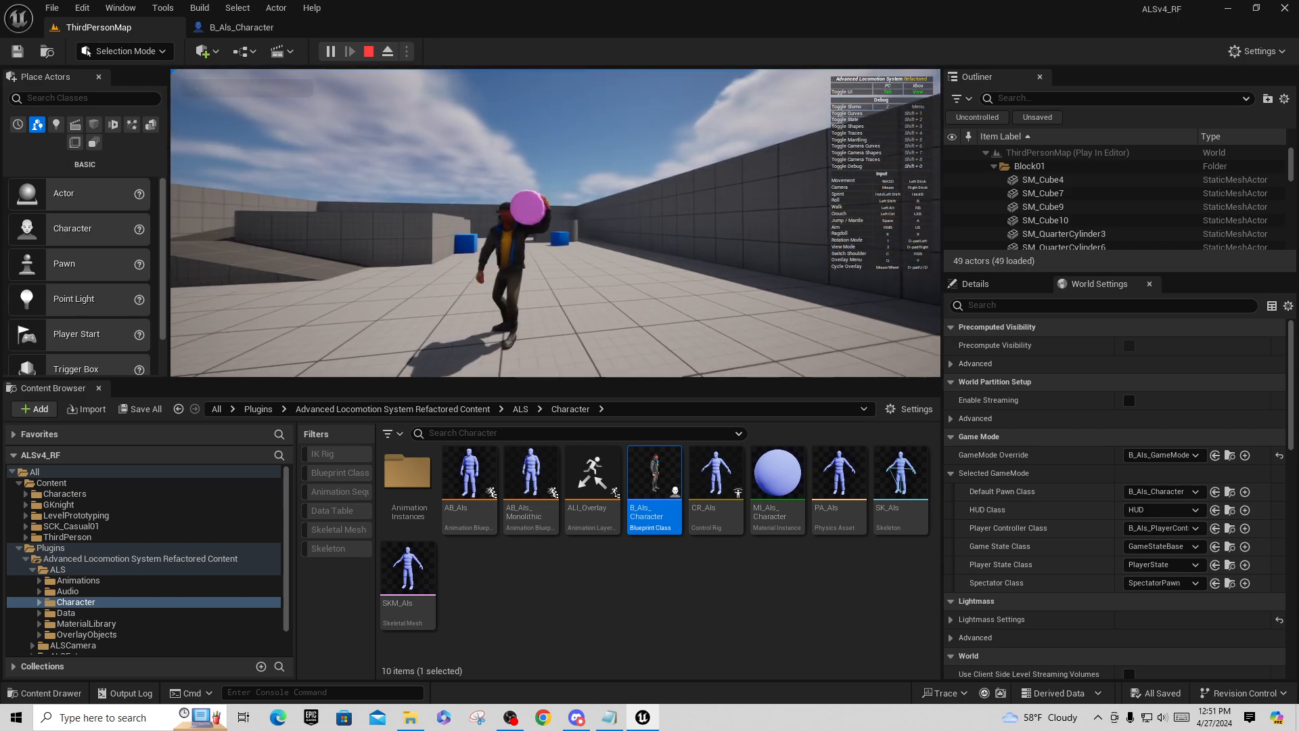
pyautogui.press('Escape')
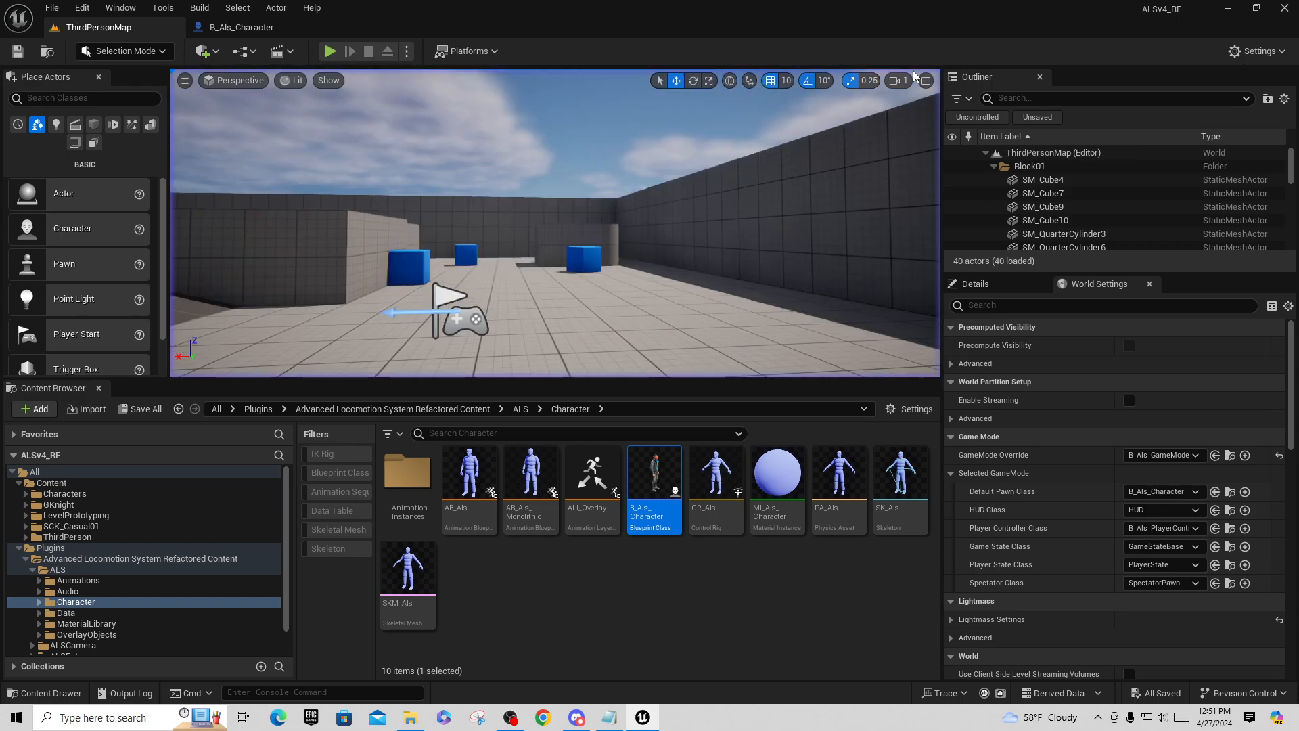
pyautogui.press('F11')
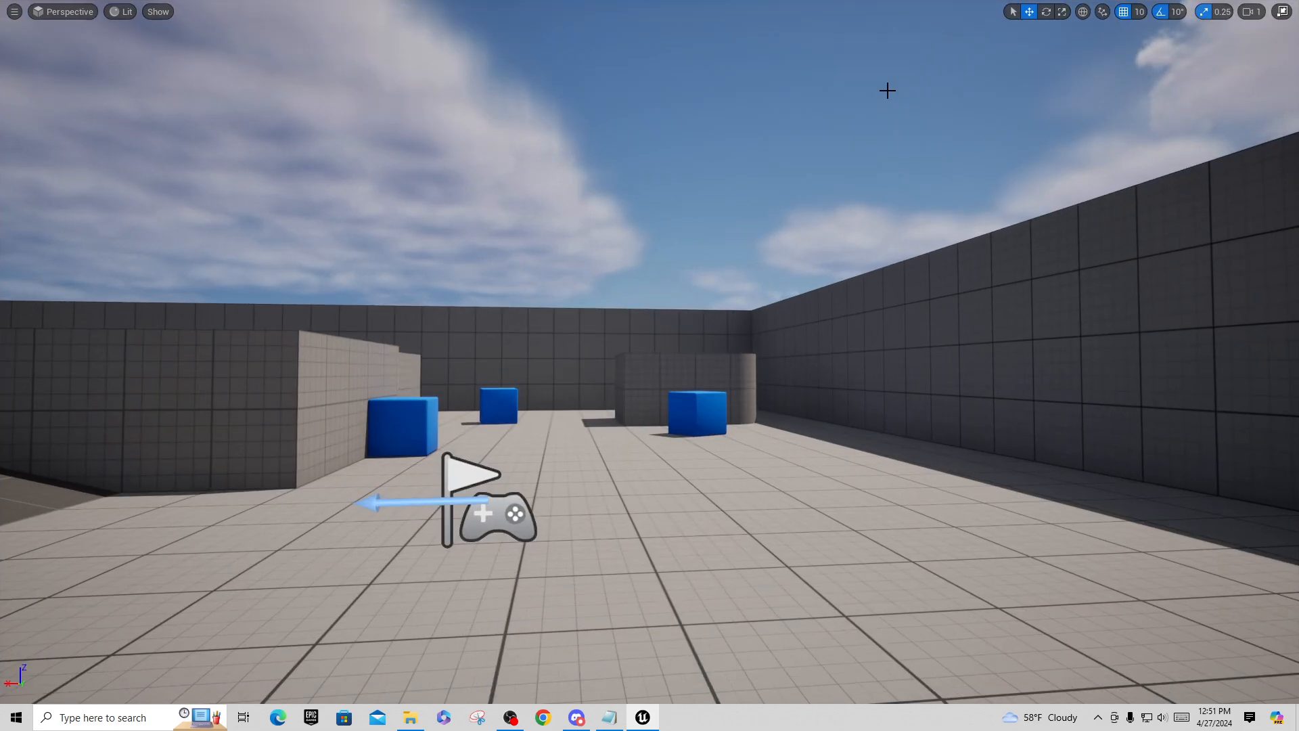
pyautogui.press('F11')
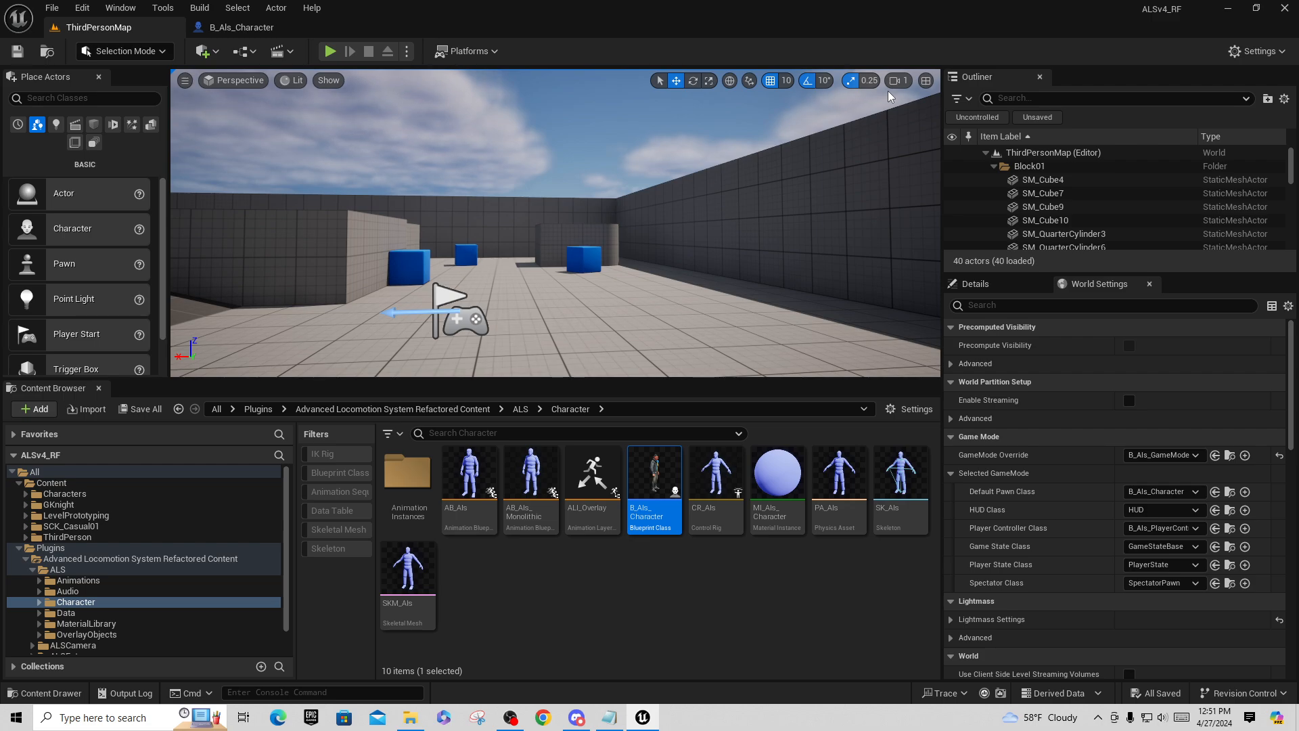
# In B_Als_Character, set the Mesh component's skeletal mesh asset to SK_GothicKnight_VB, and compile and save the blueprint
pyautogui.doubleClick(651, 482)
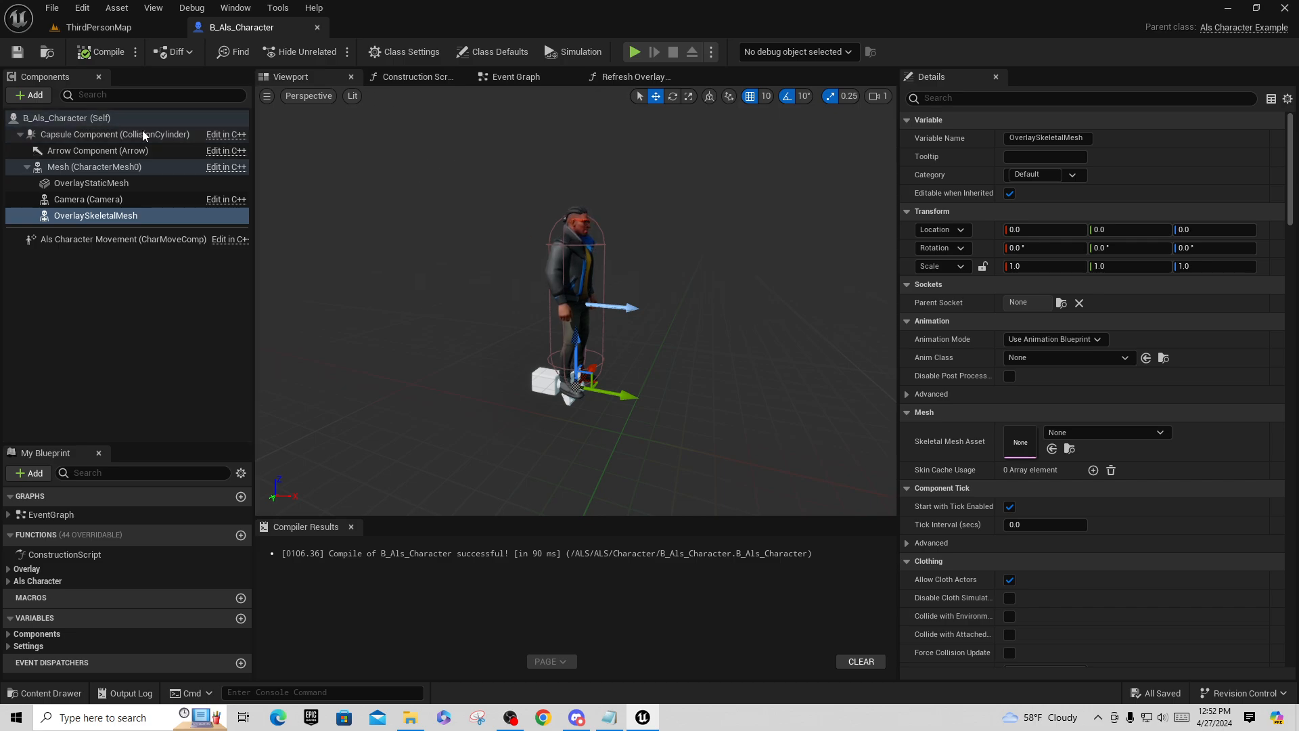
pyautogui.click(98, 169)
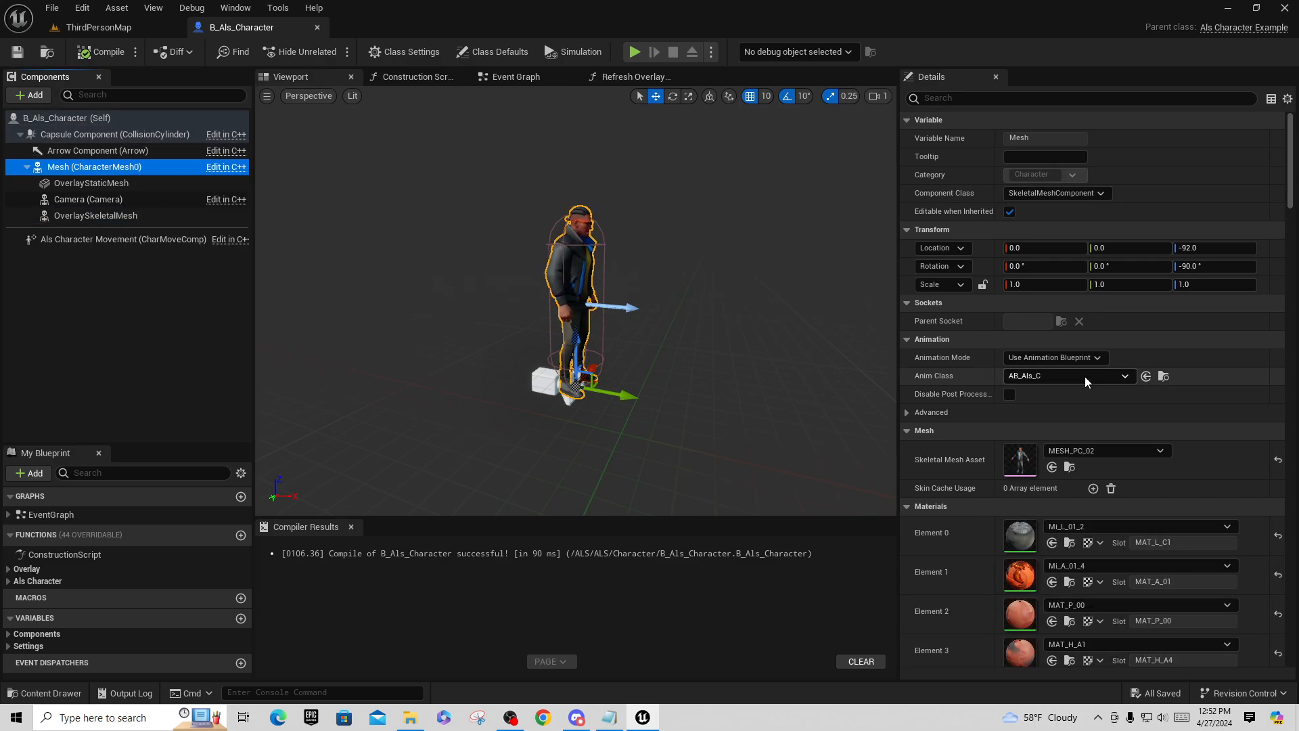
pyautogui.click(1159, 451)
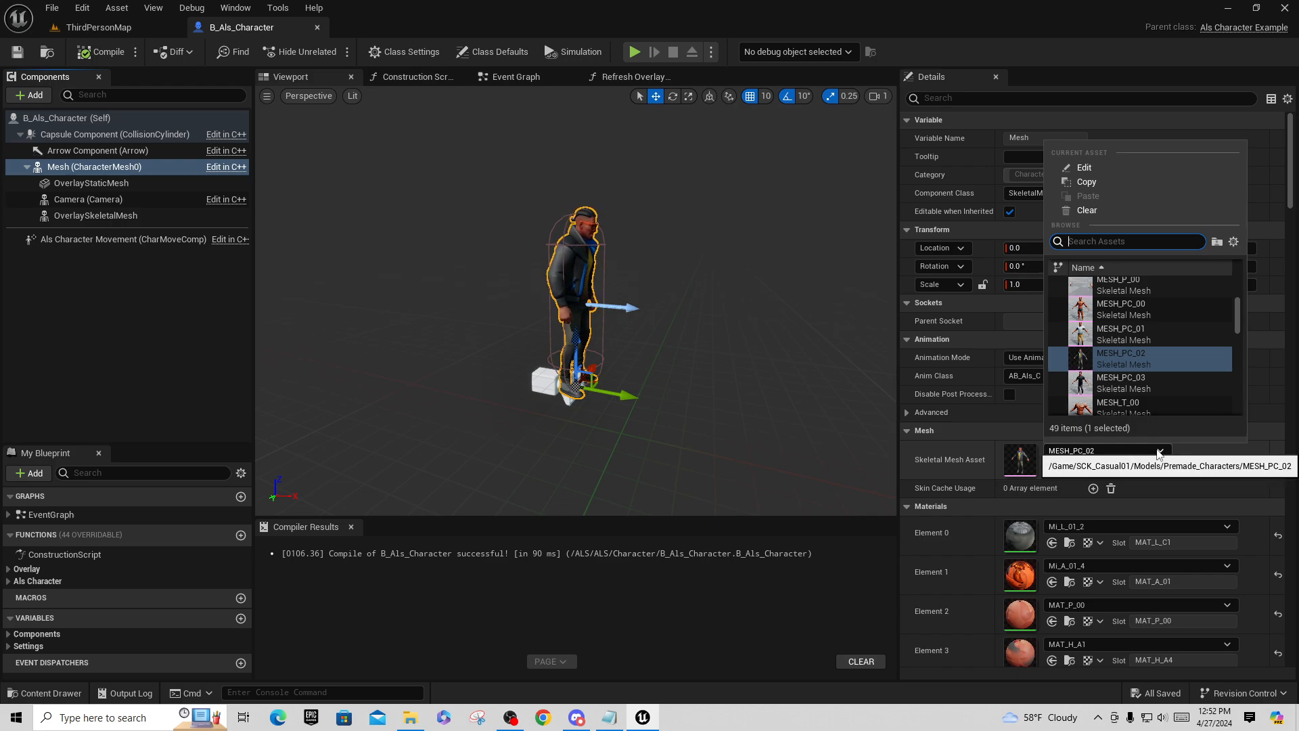
pyautogui.write('knight')
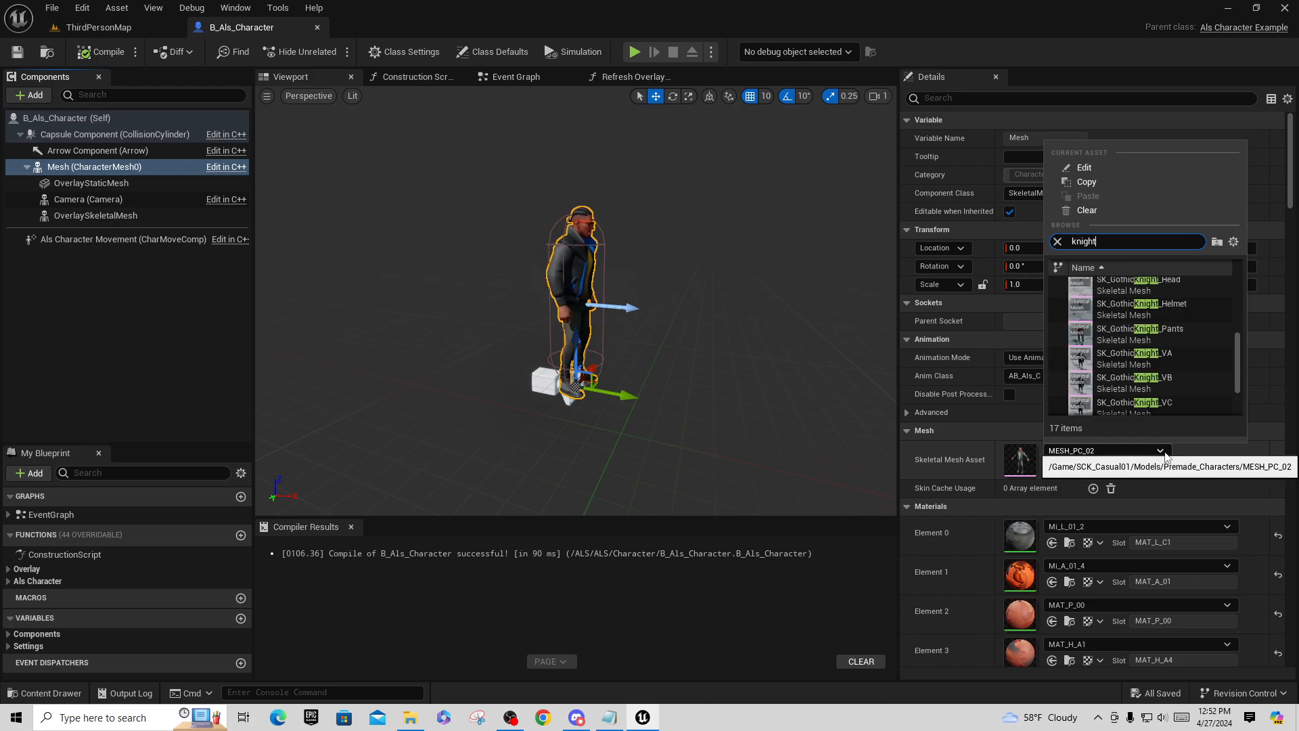
pyautogui.scroll(1, 1223, 353)
pyautogui.scroll(4, 1237, 335)
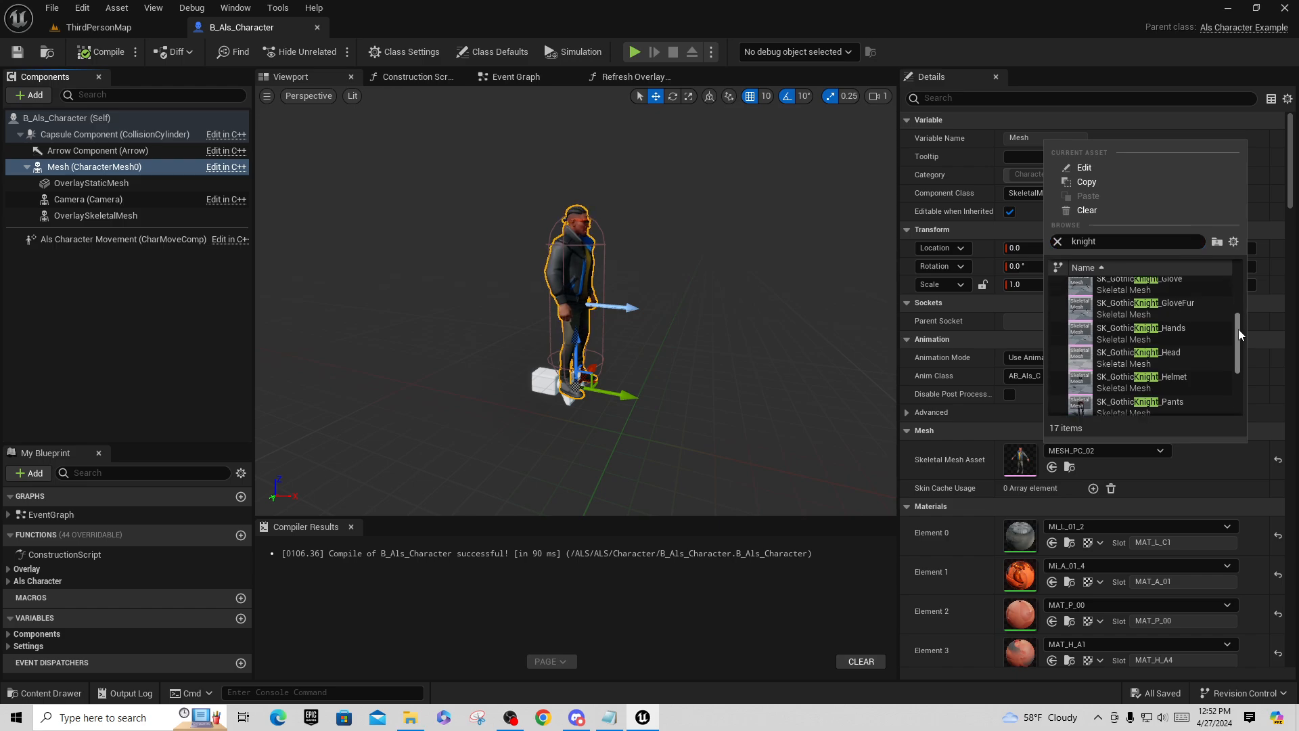
pyautogui.moveTo(1238, 318); pyautogui.dragTo(1232, 368)
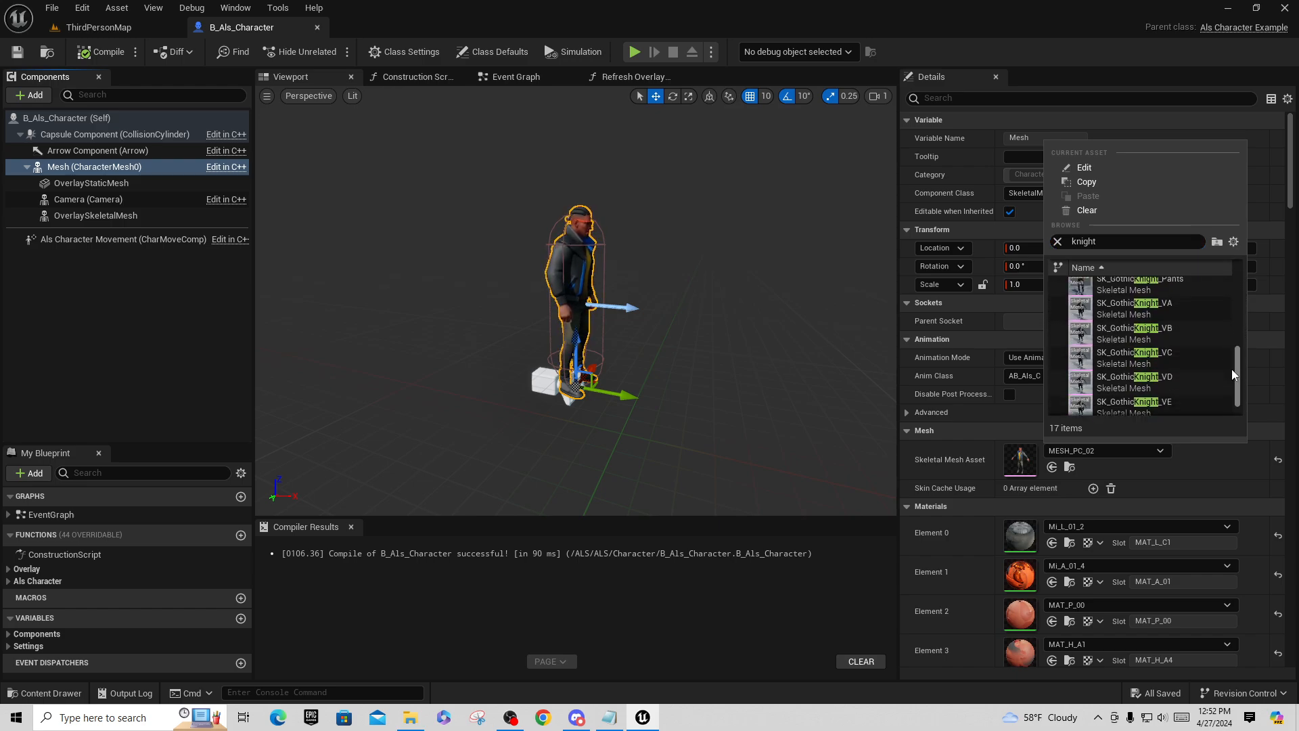
pyautogui.click(1157, 331)
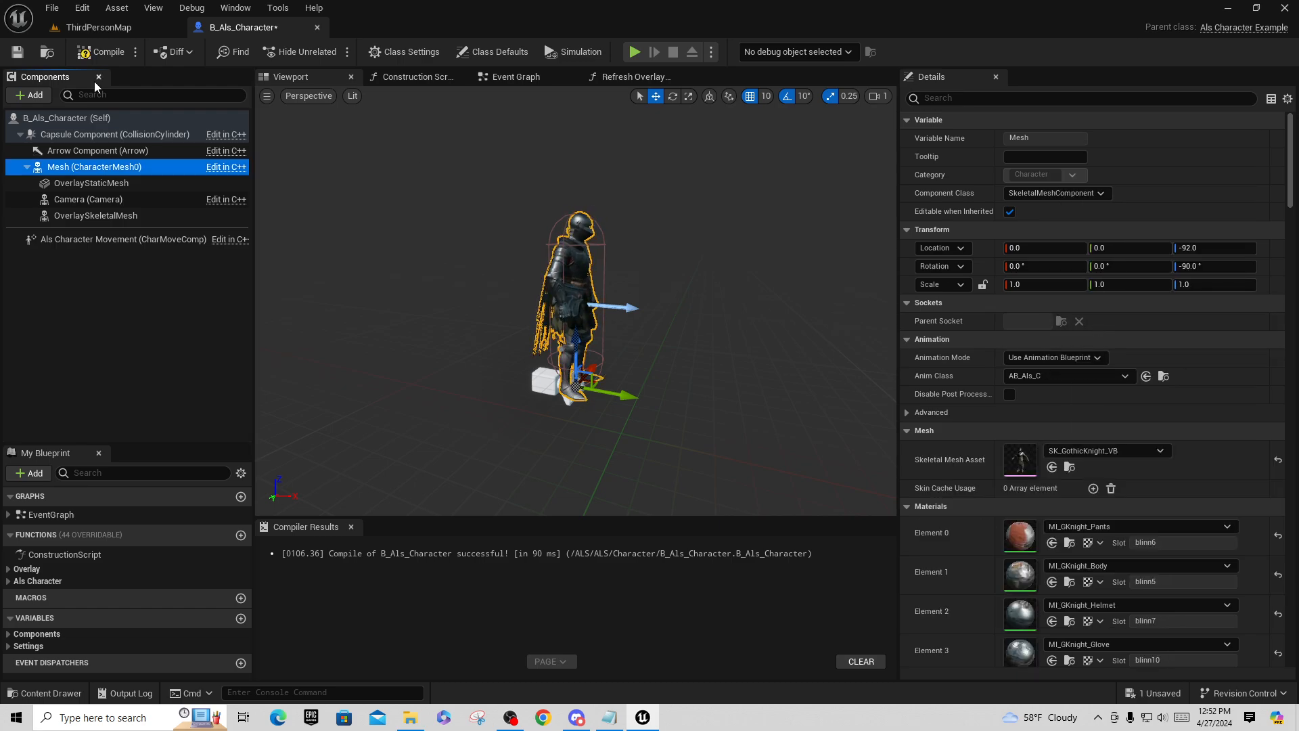
pyautogui.click(102, 52)
pyautogui.click(25, 52)
# Play-test the knight character with the Barrel overlay in ThirdPersonMap and end the play session
pyautogui.click(99, 27)
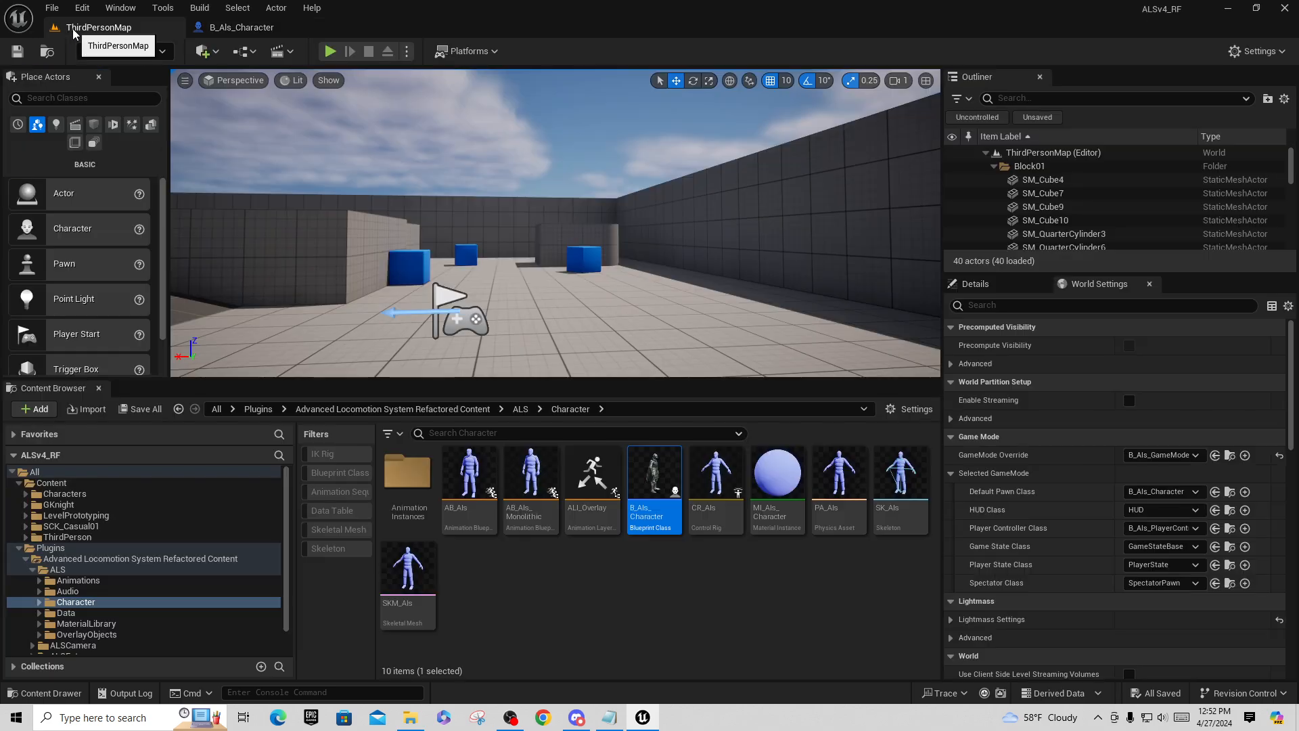
pyautogui.click(329, 52)
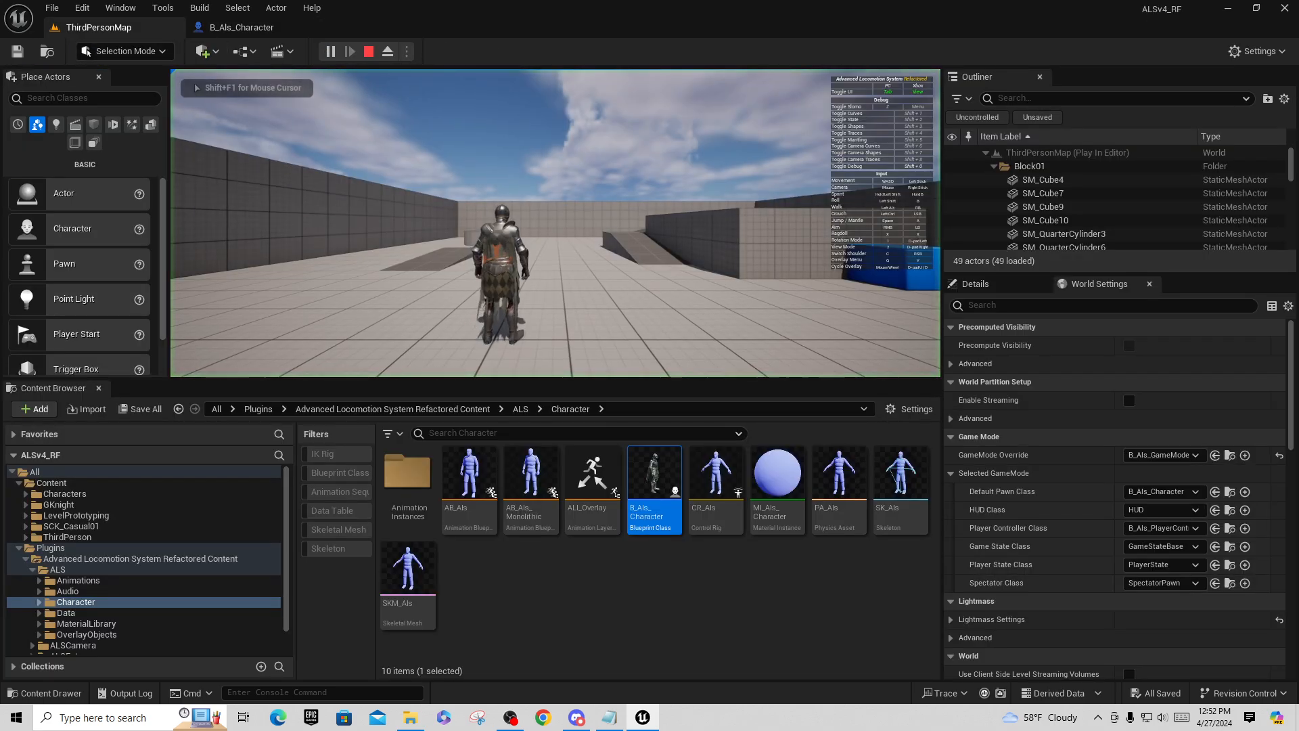
pyautogui.press('q')
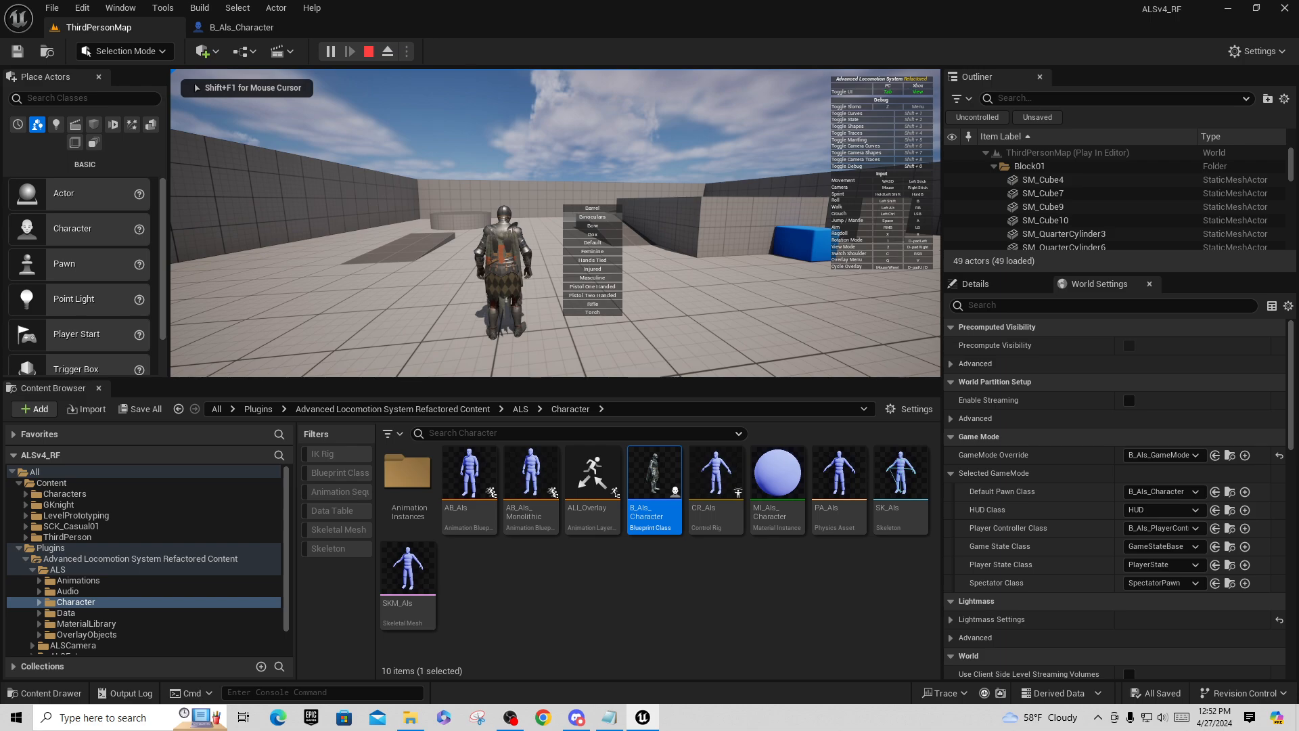
pyautogui.scroll(1, 592, 261)
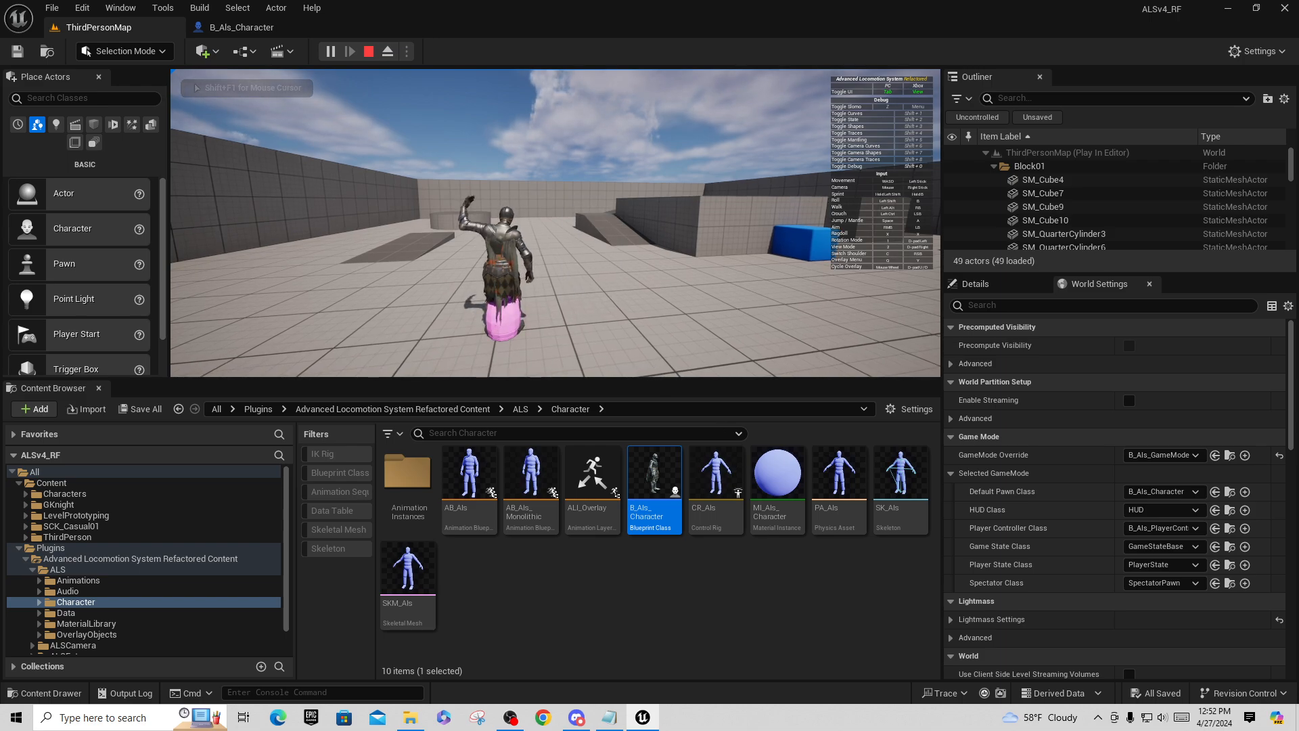
pyautogui.press('Escape')
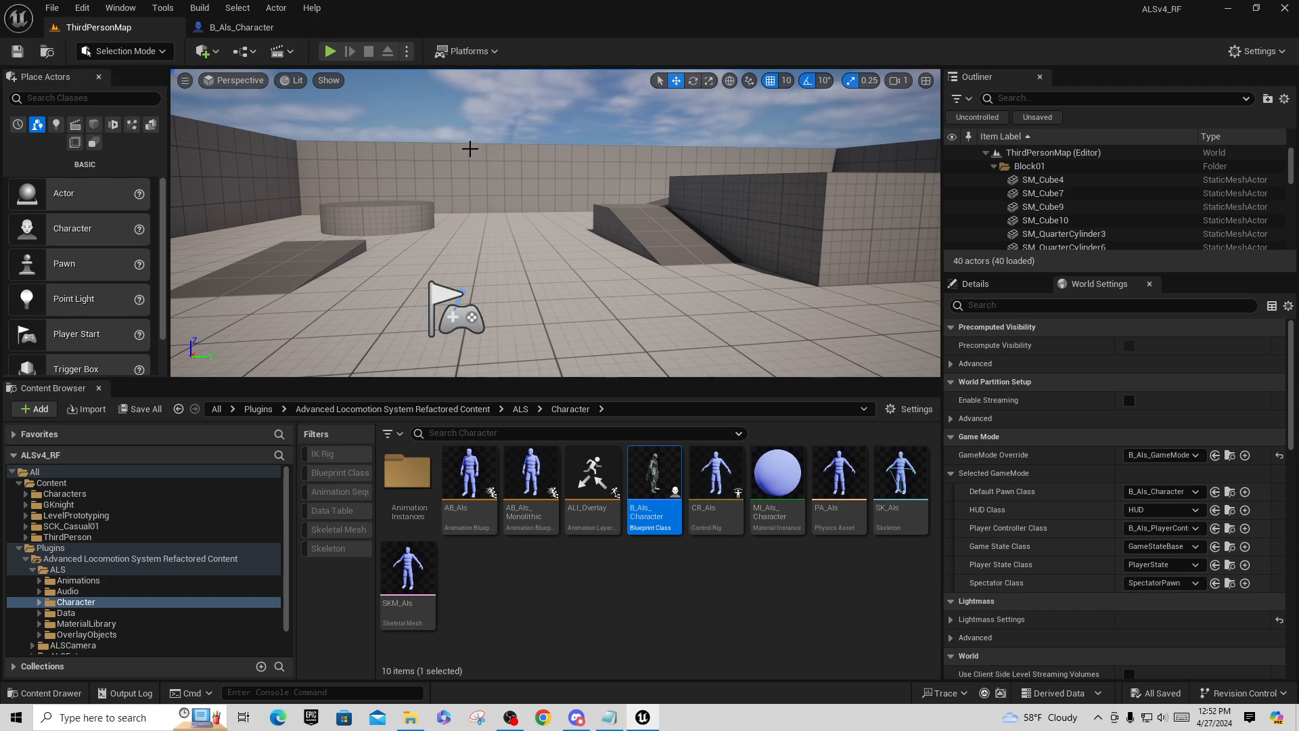
# Close and restart the editor, and repeat the play-test of the knight character's Barrel overlay
pyautogui.click(1284, 9)
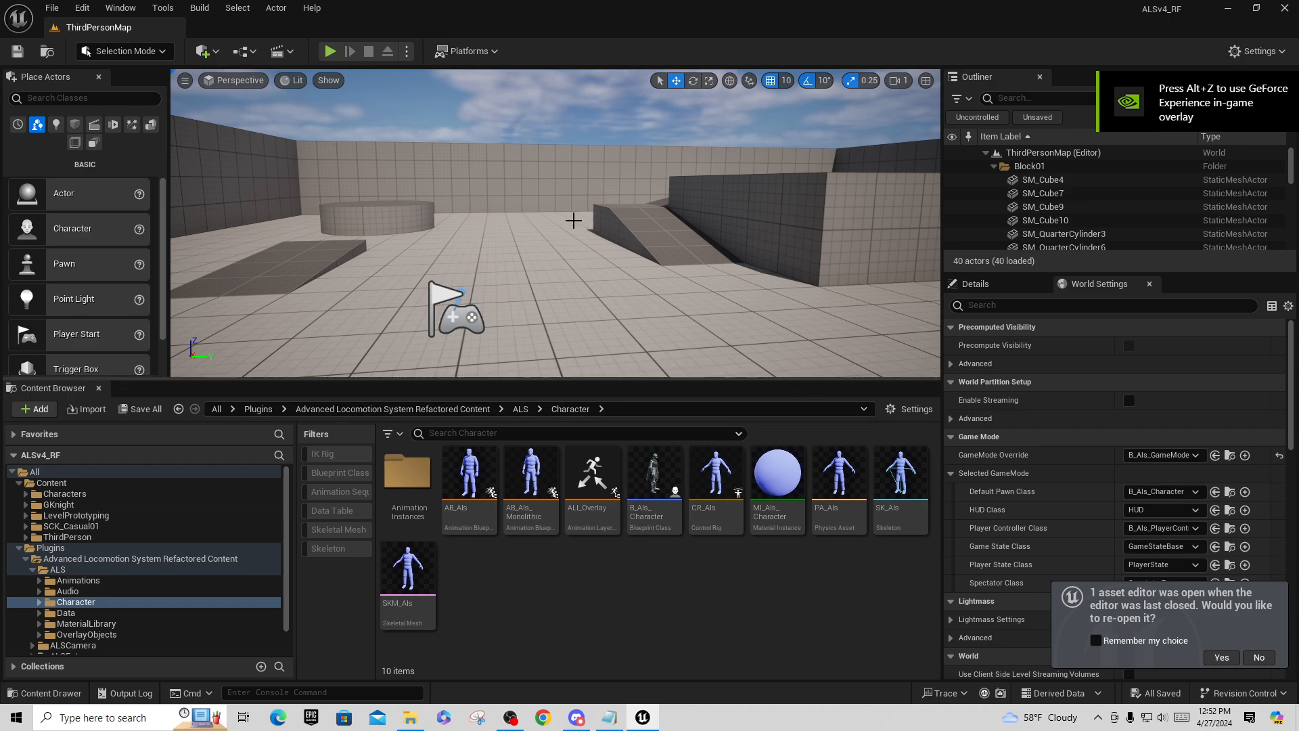
pyautogui.click(330, 51)
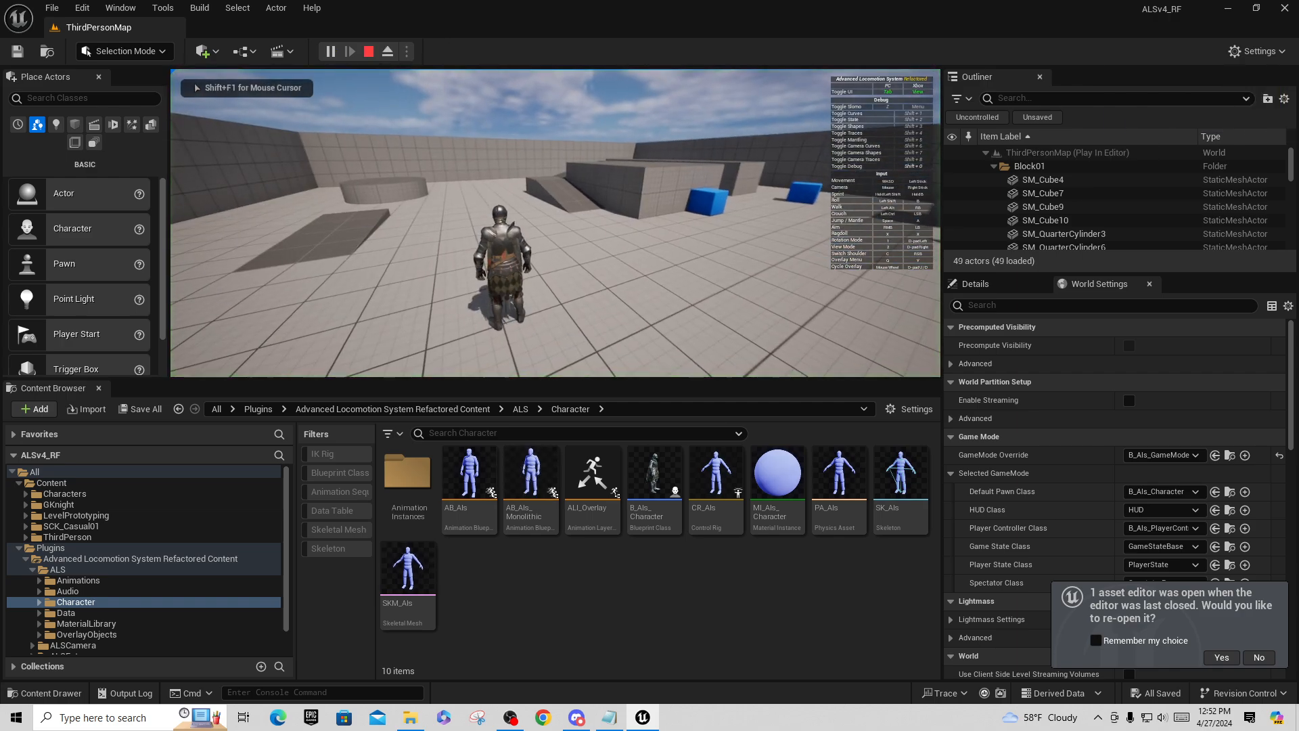
pyautogui.press('q')
pyautogui.scroll(1, 555, 222)
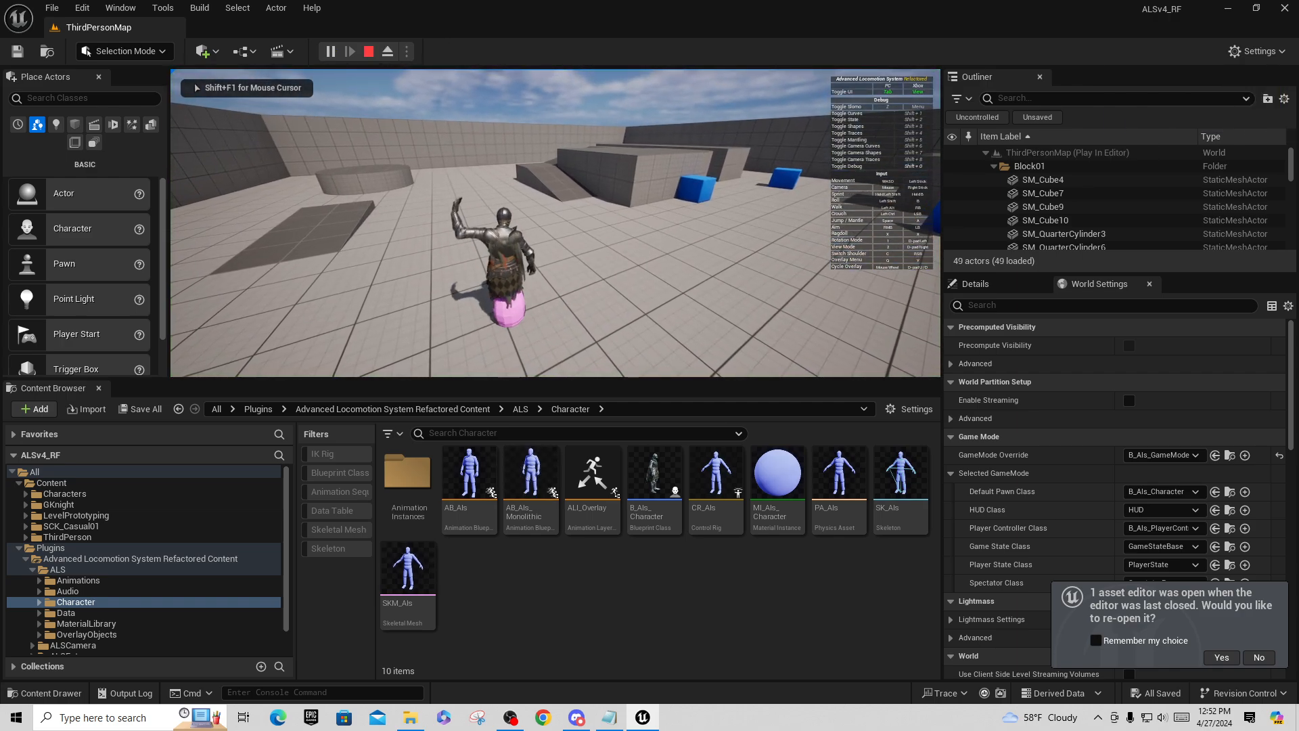
pyautogui.press('Escape')
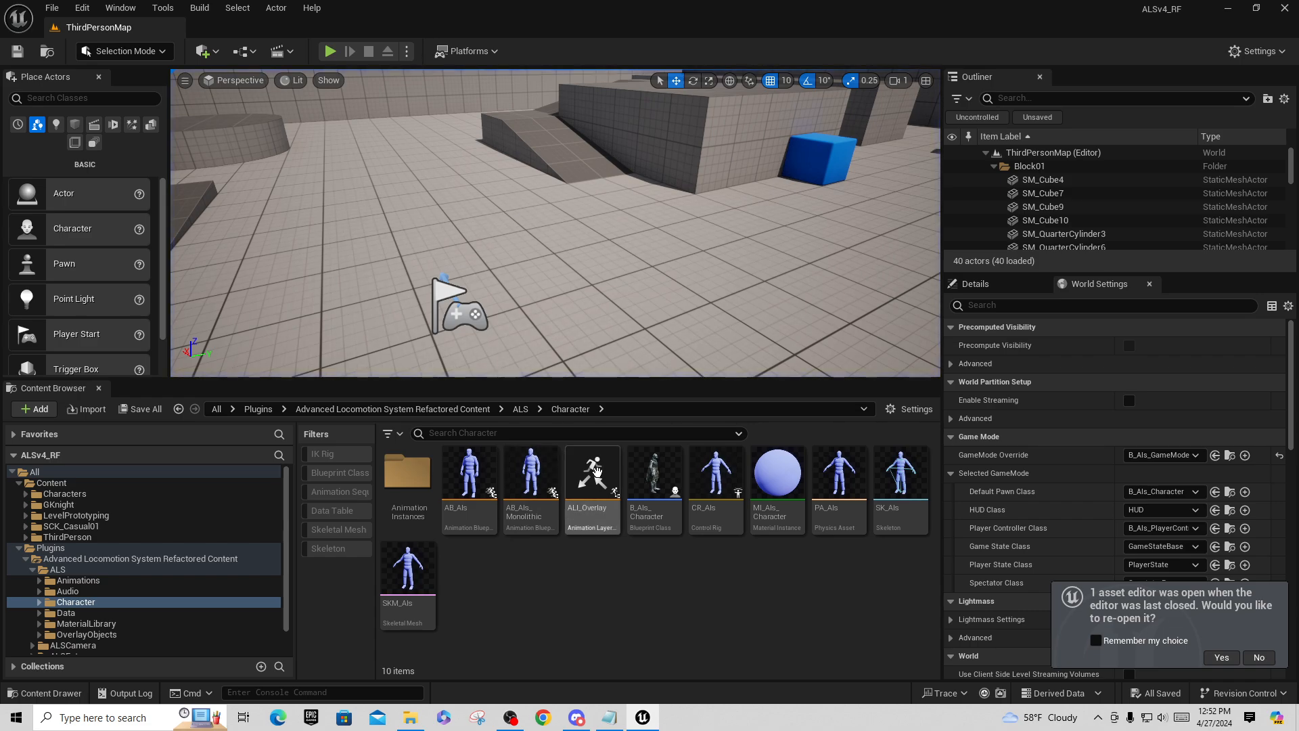
# Reopen B_Als_Character, clear the Mesh component's skeletal mesh asset and replace it with SKM_Als
pyautogui.click(646, 473)
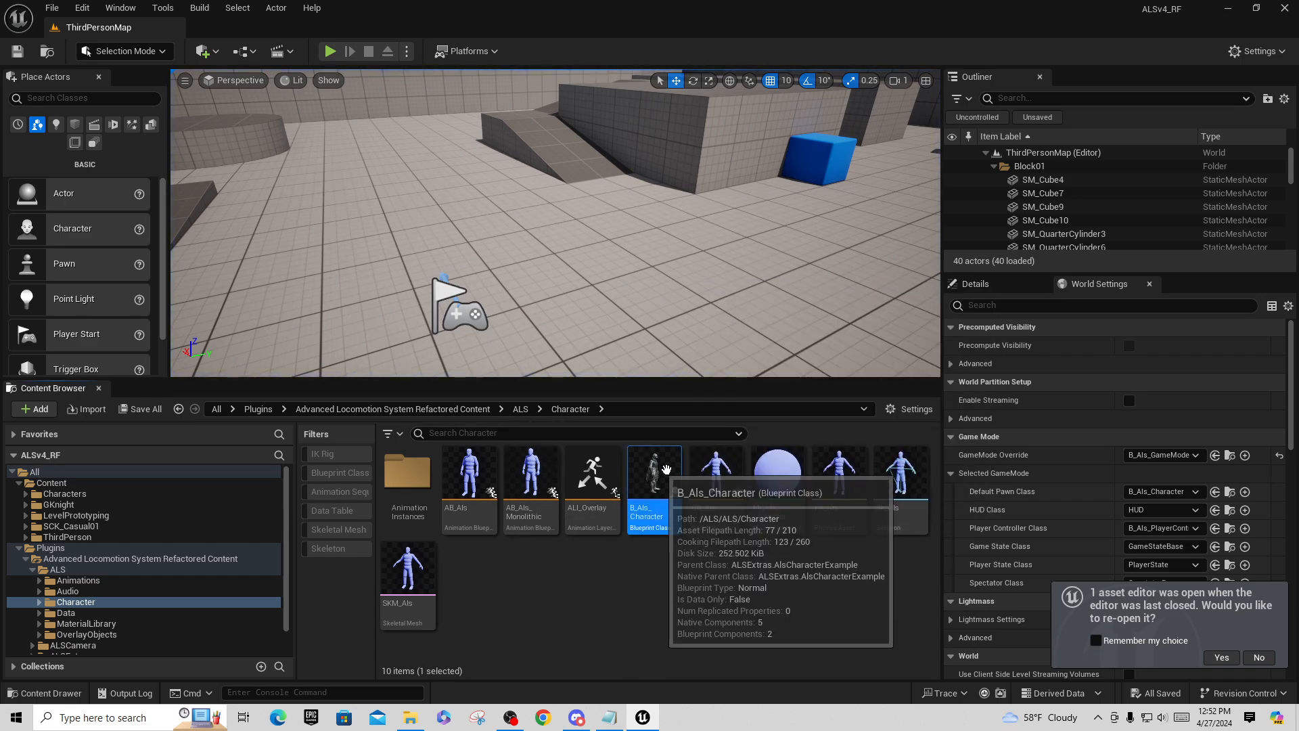
pyautogui.doubleClick(647, 474)
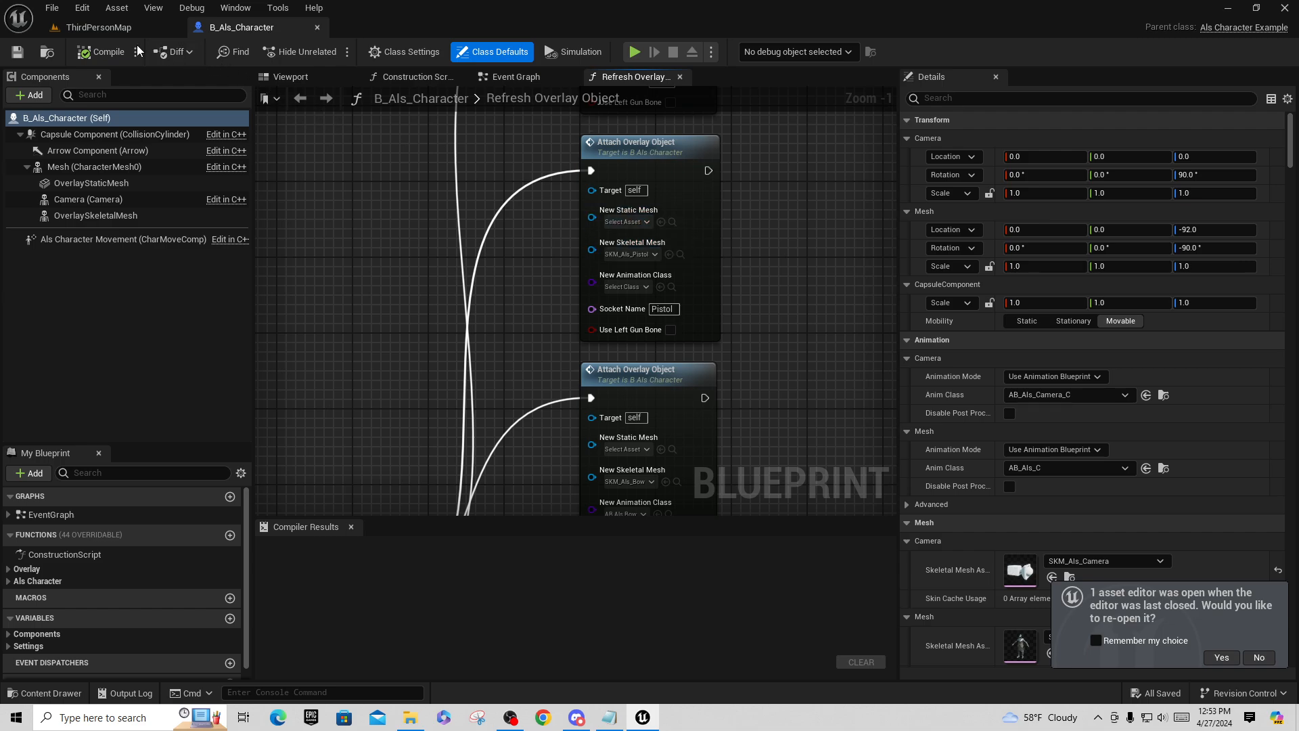
pyautogui.click(263, 80)
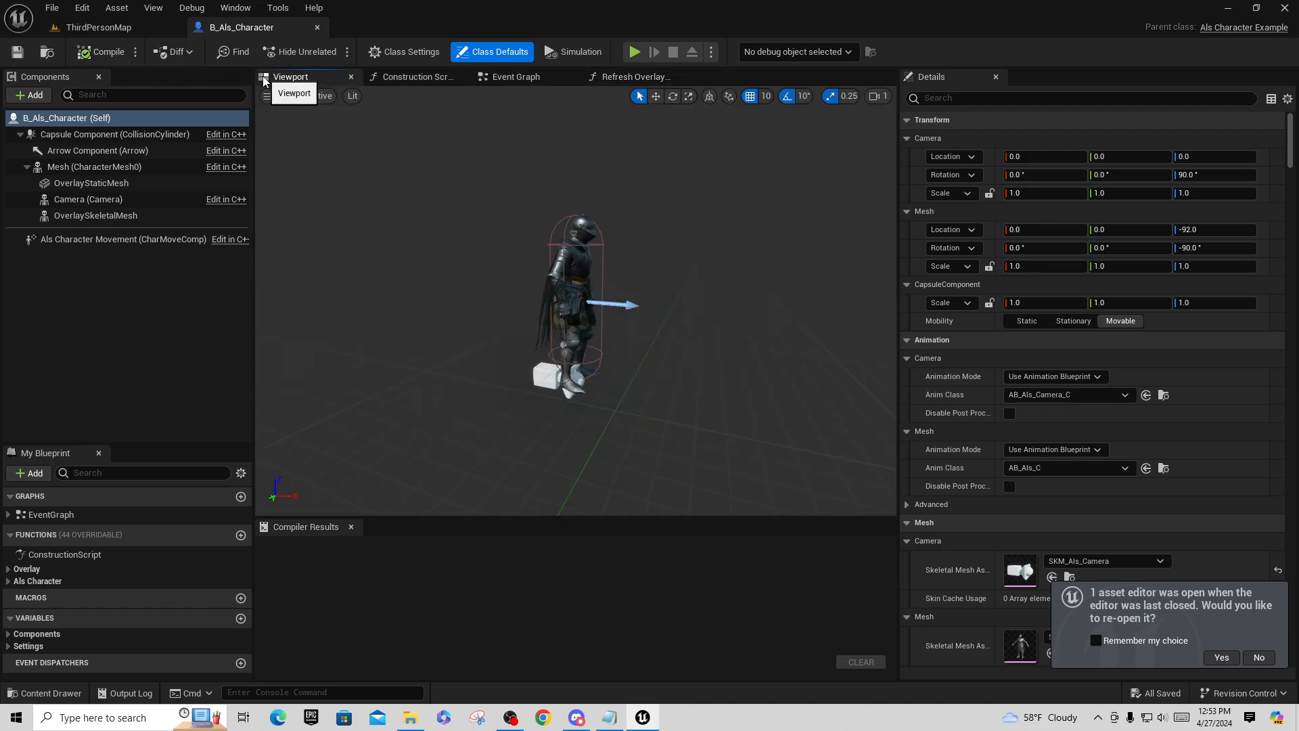
pyautogui.click(122, 168)
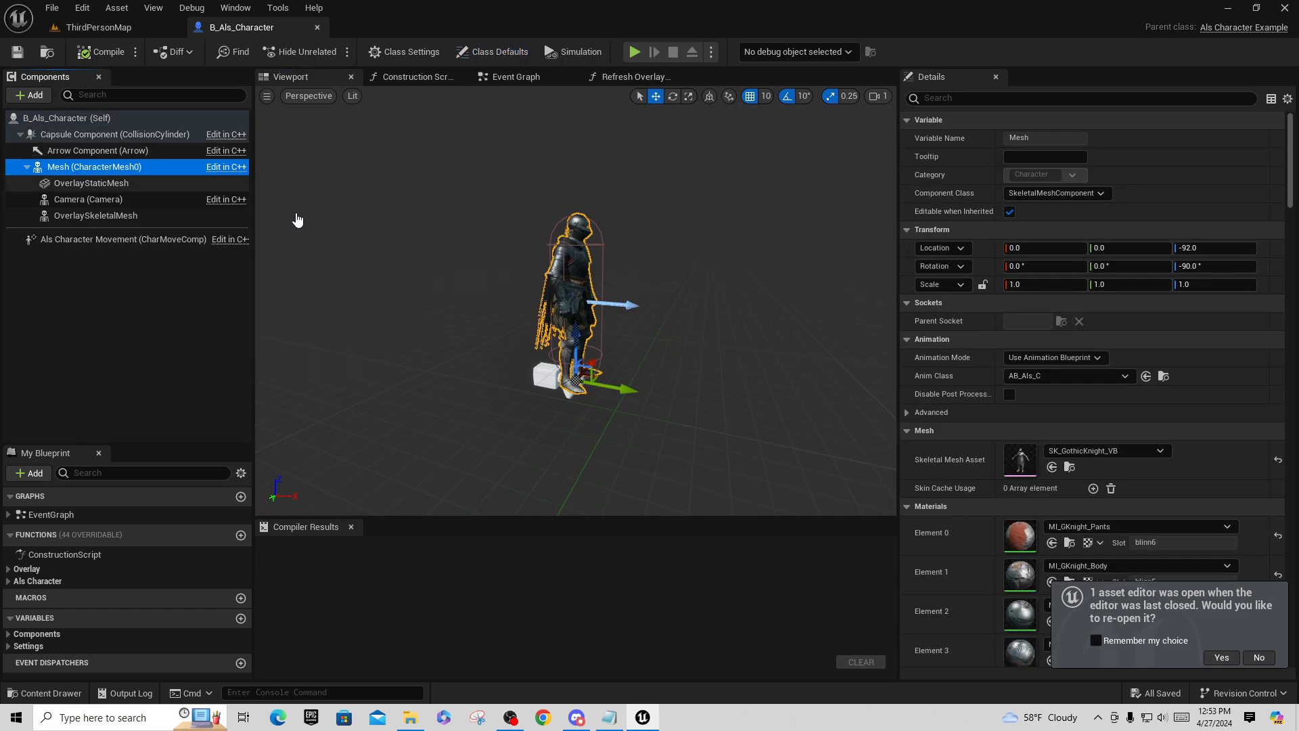
pyautogui.click(1140, 449)
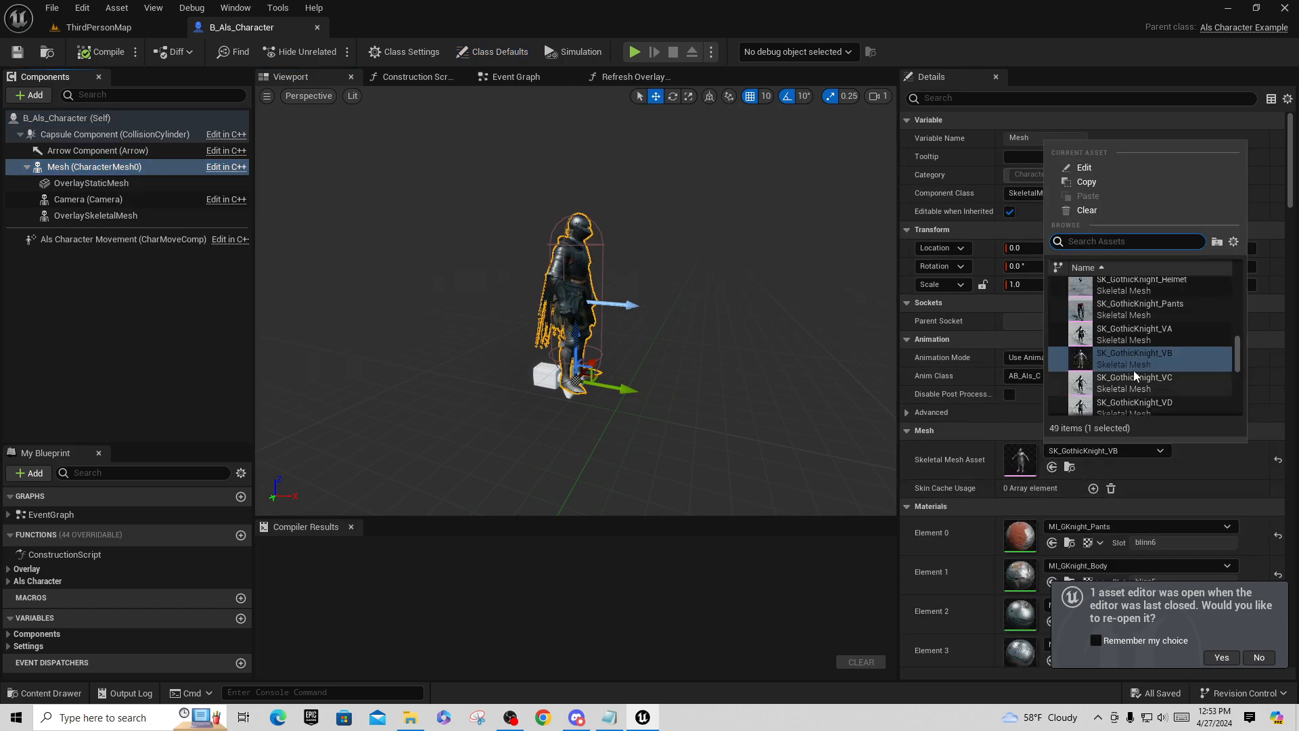
pyautogui.click(1083, 210)
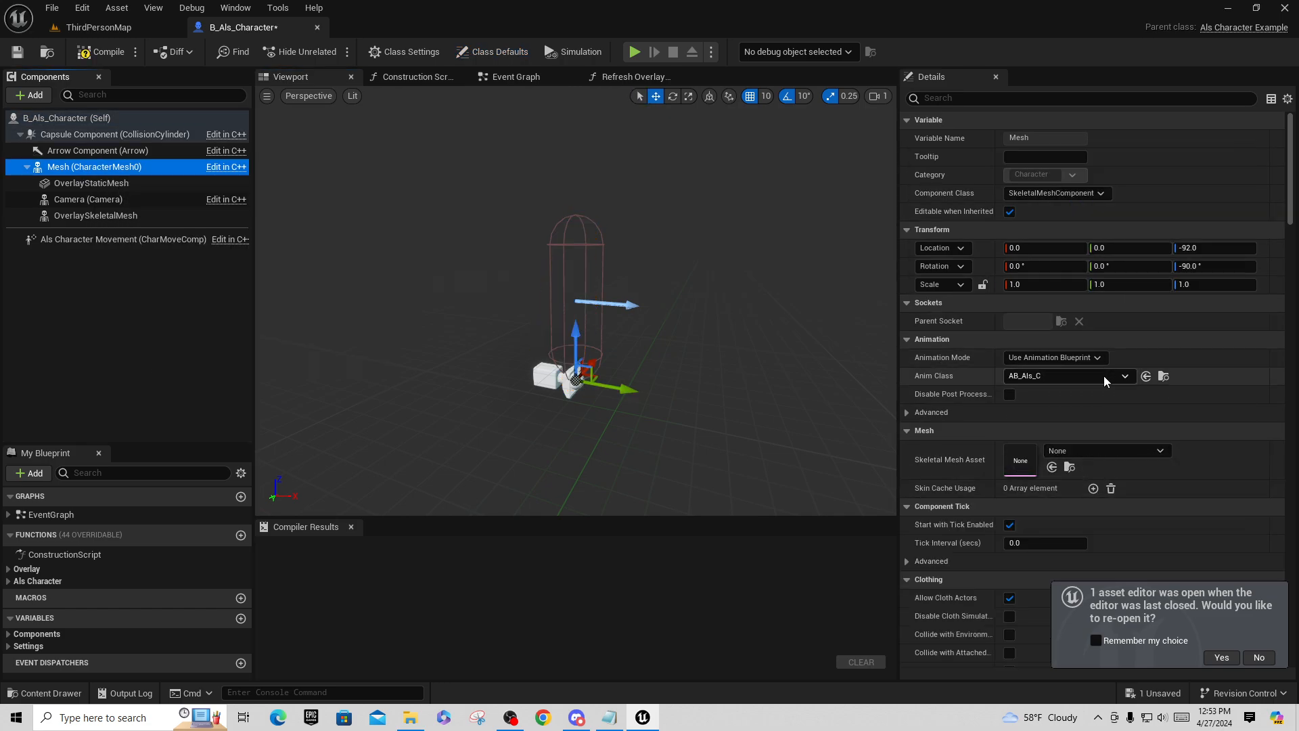
pyautogui.click(1107, 451)
pyautogui.write('als')
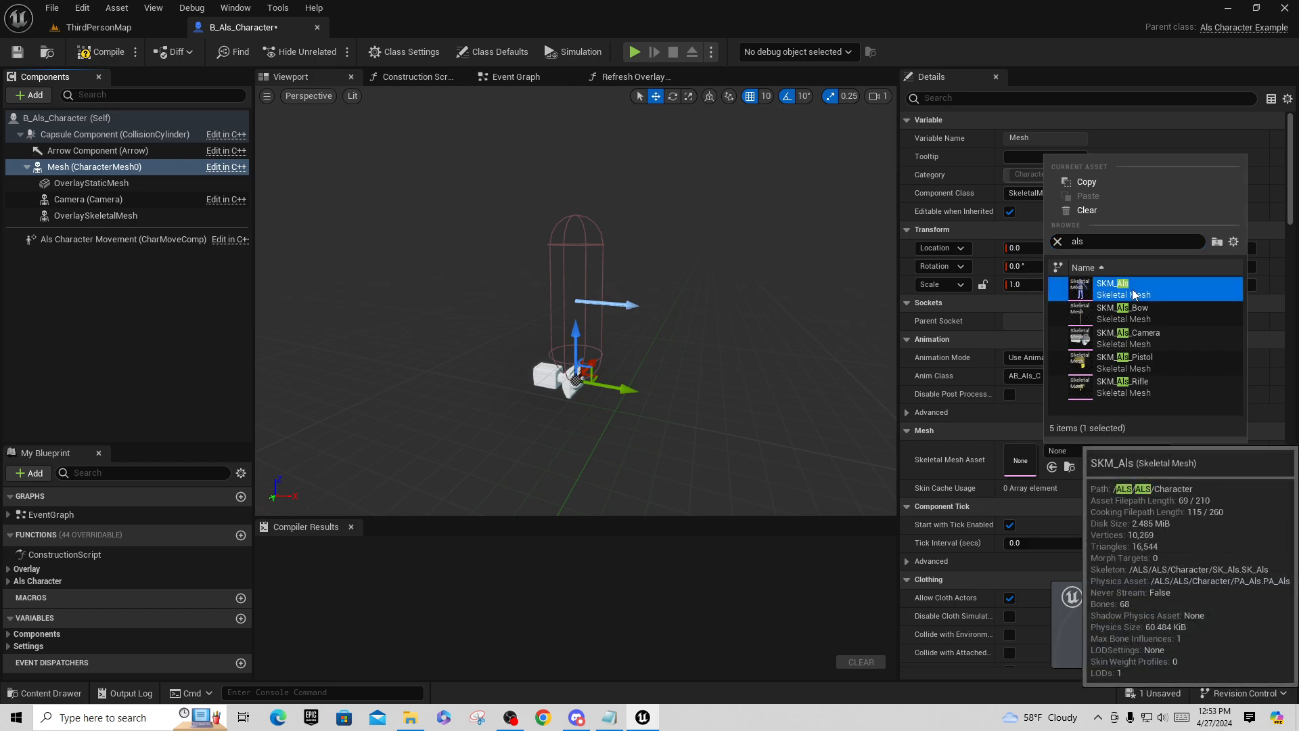
pyautogui.click(1125, 289)
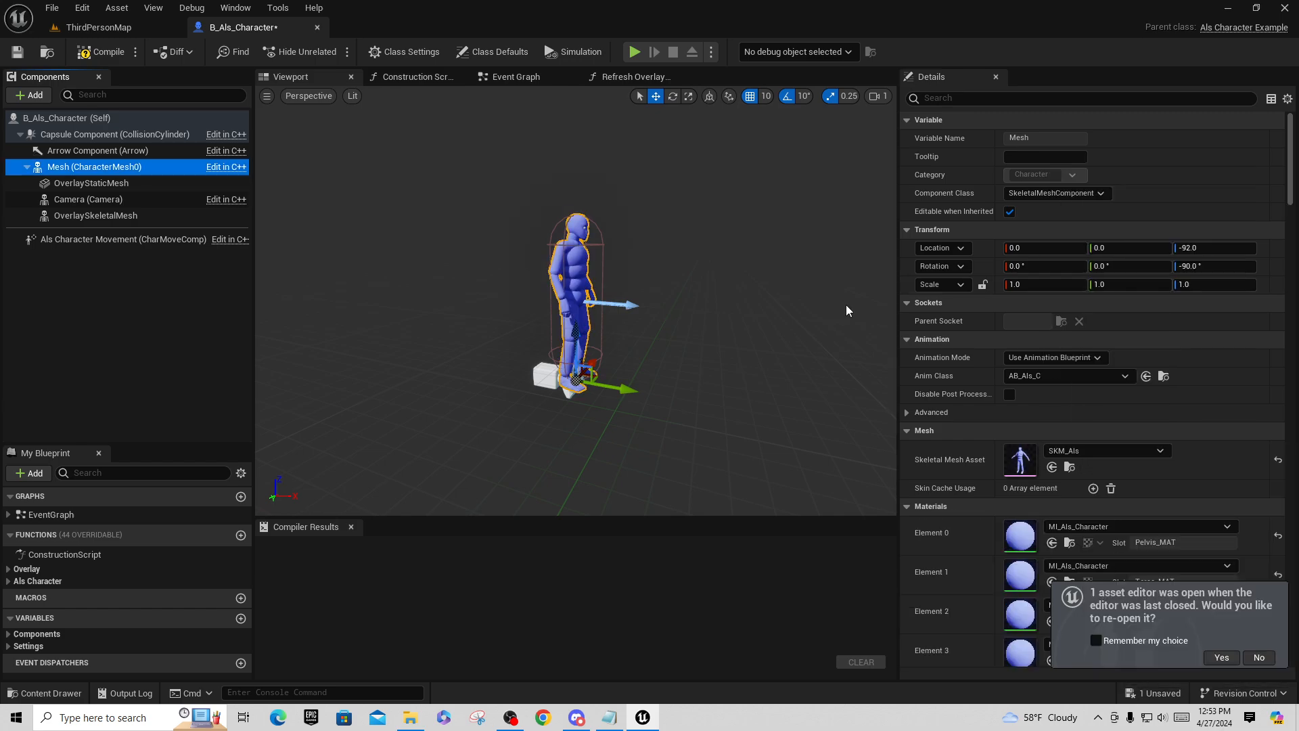
# Compile and save B_Als_Character, and close its blueprint editor
pyautogui.click(100, 52)
pyautogui.click(13, 55)
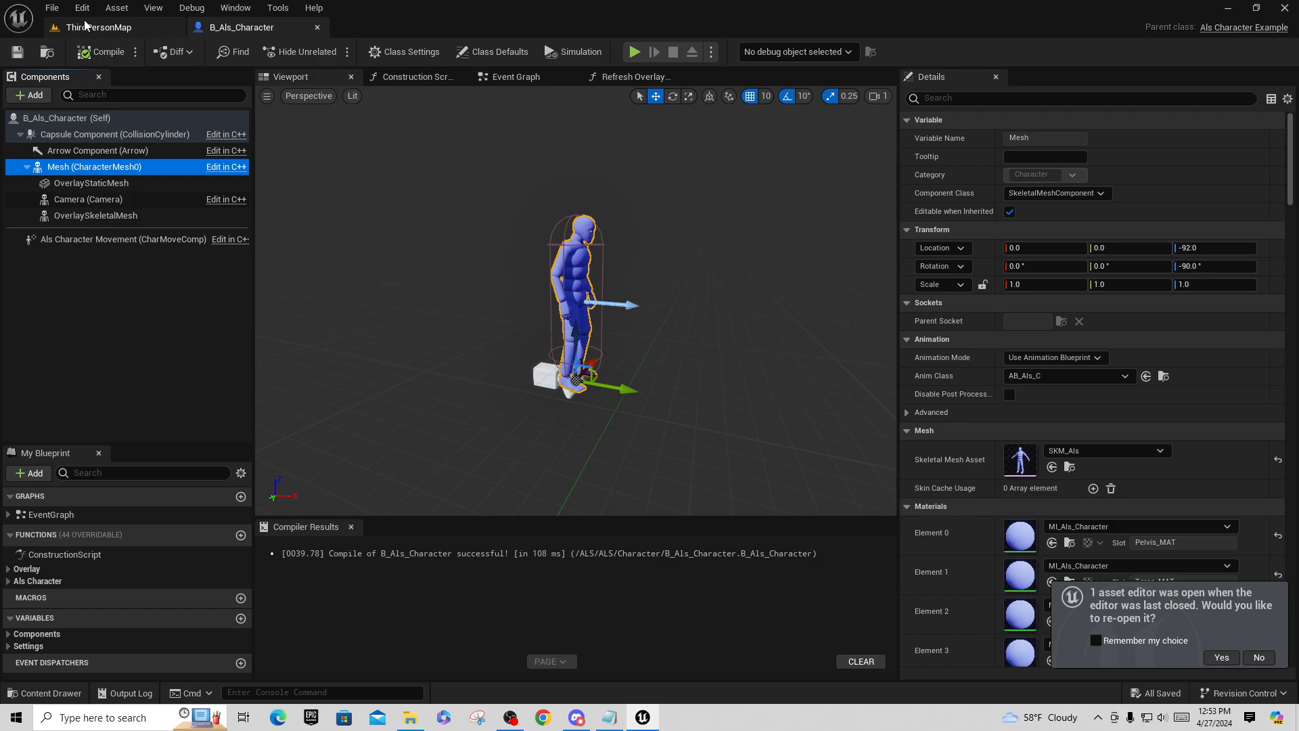
pyautogui.click(317, 27)
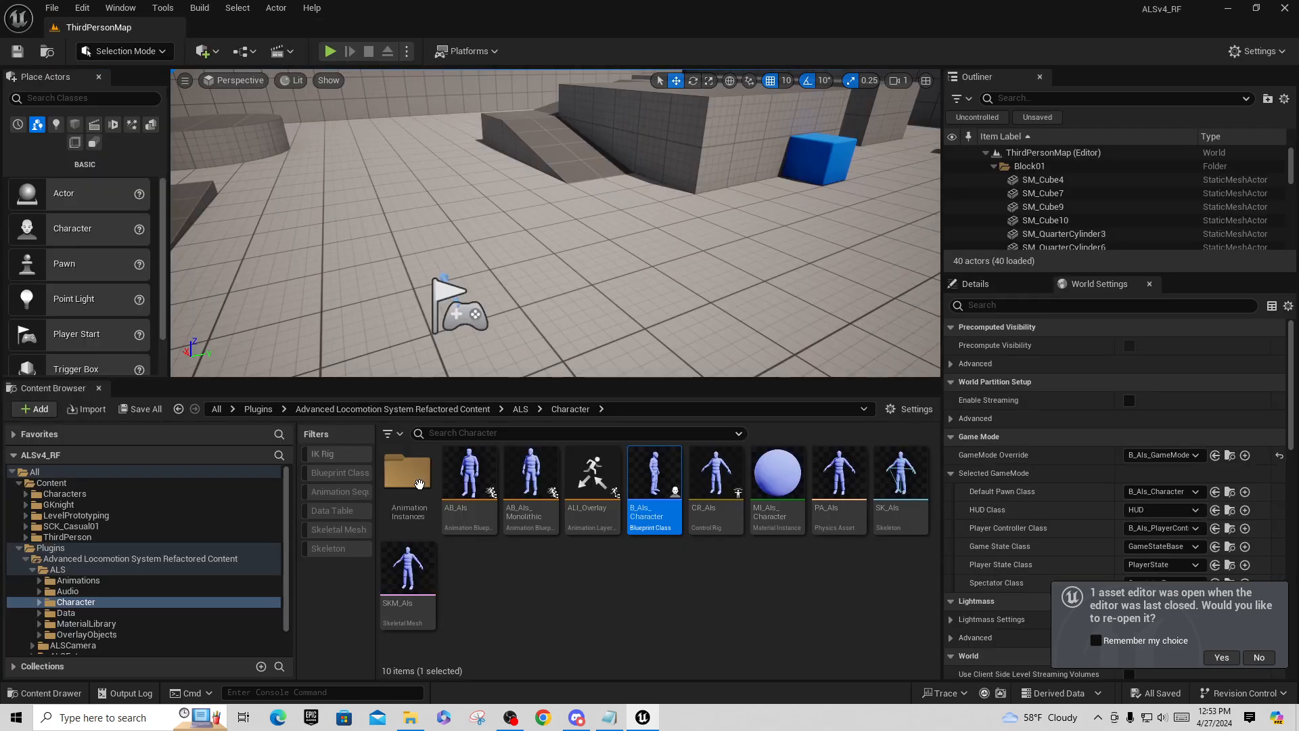
# Assign SK_GothicKnight_Skeleton as the skeleton of the SK_GothicKnight_VB mesh in the GKnight Meshes folder
pyautogui.click(57, 505)
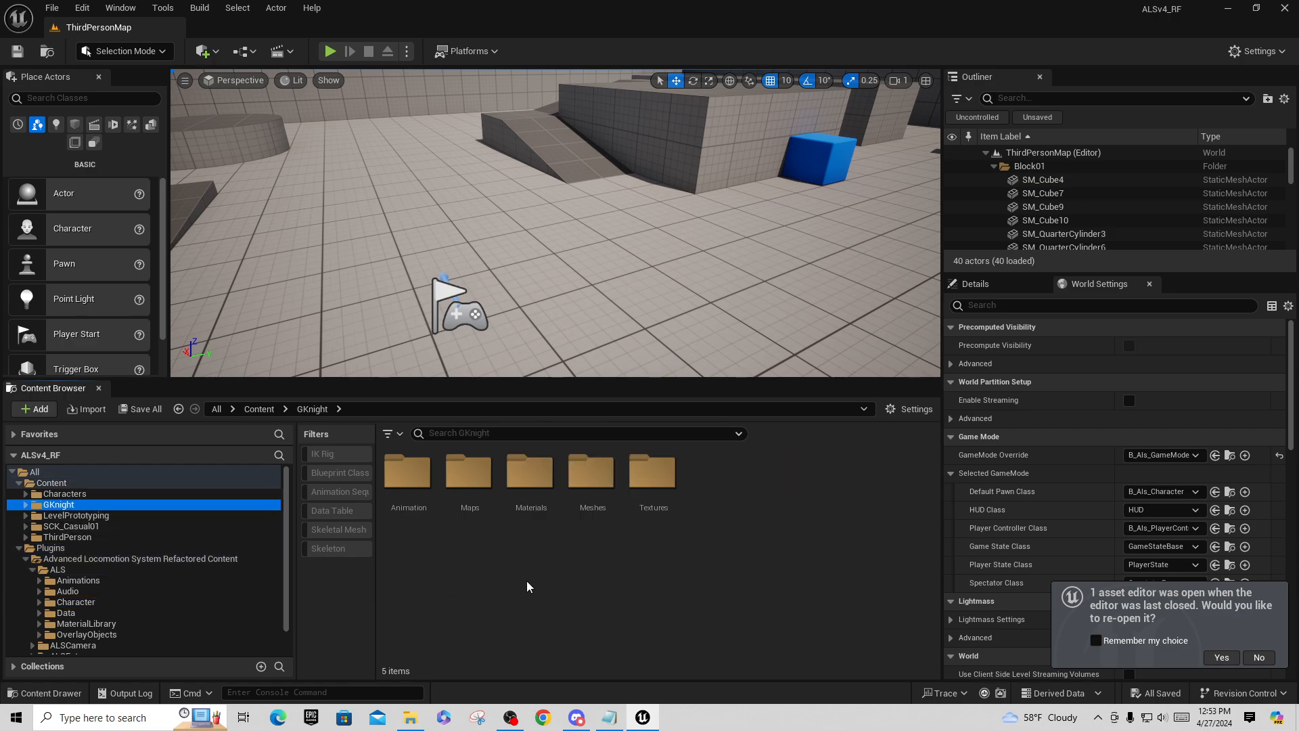
pyautogui.doubleClick(591, 474)
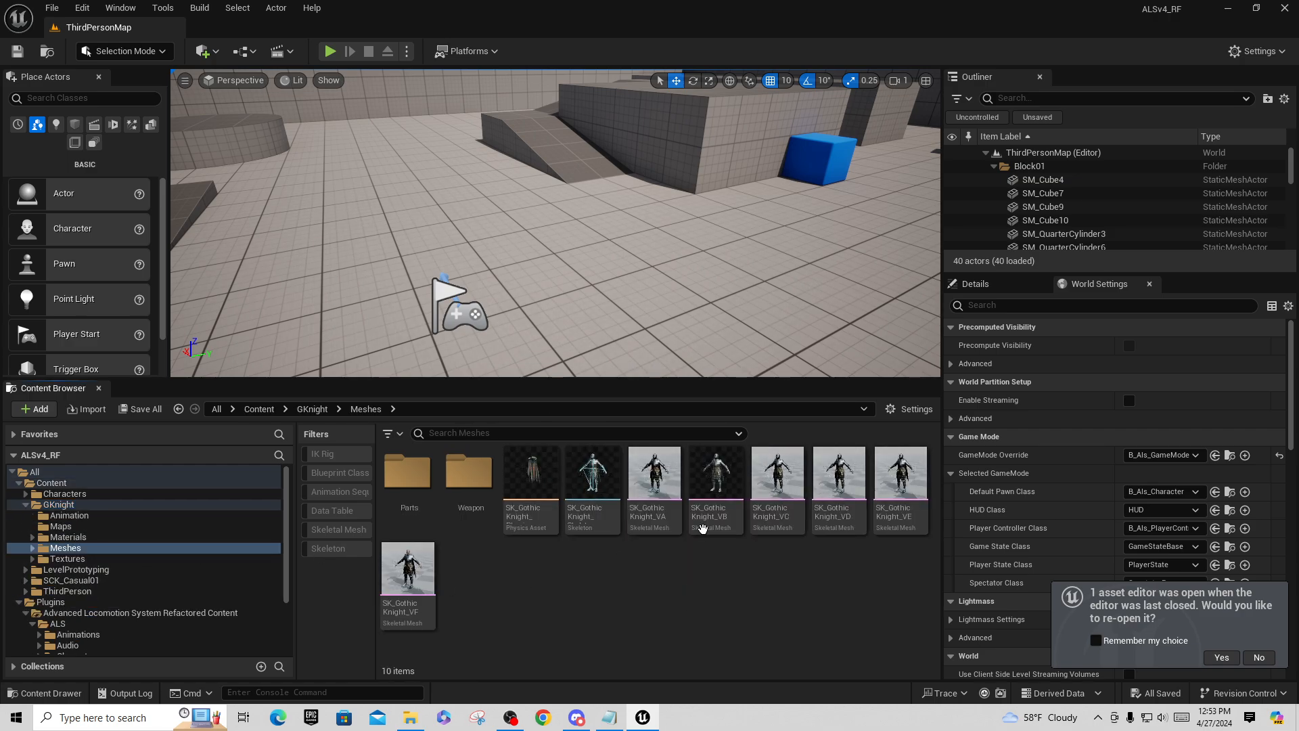
pyautogui.rightClick(701, 528)
pyautogui.click(582, 501)
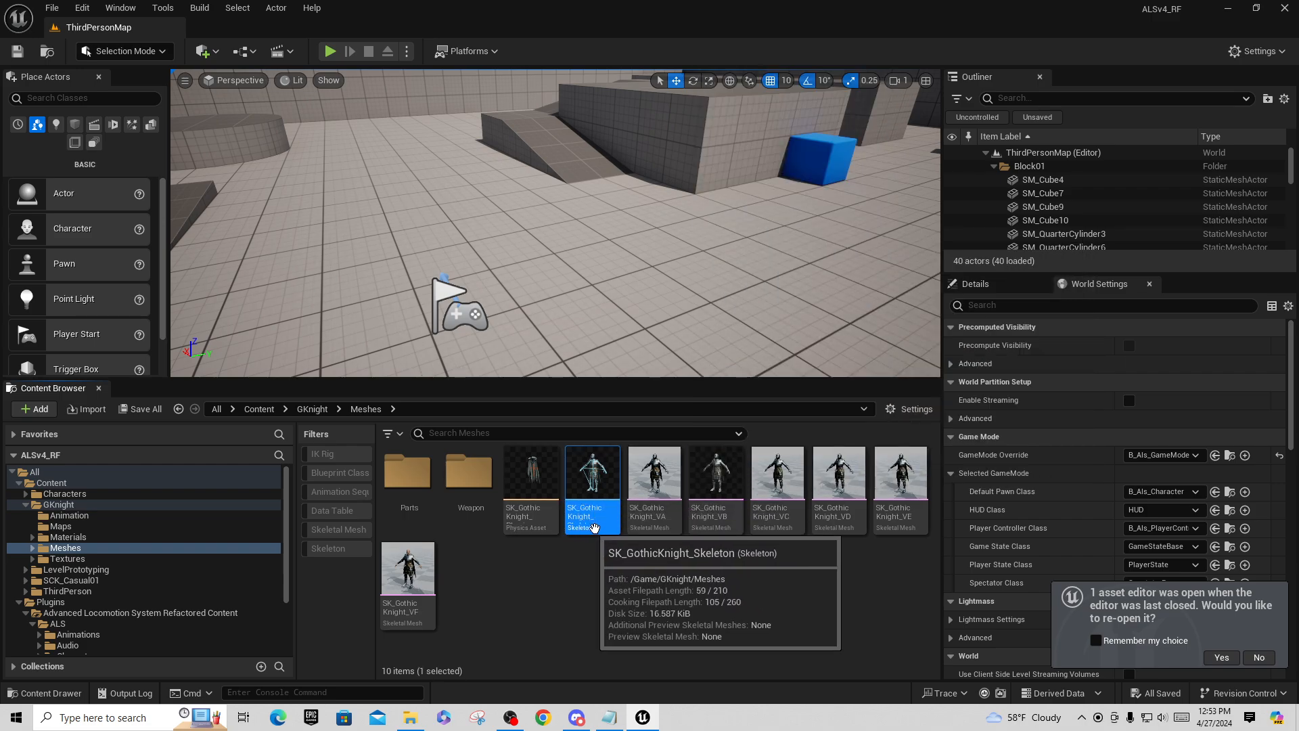
pyautogui.click(701, 522)
pyautogui.rightClick(718, 480)
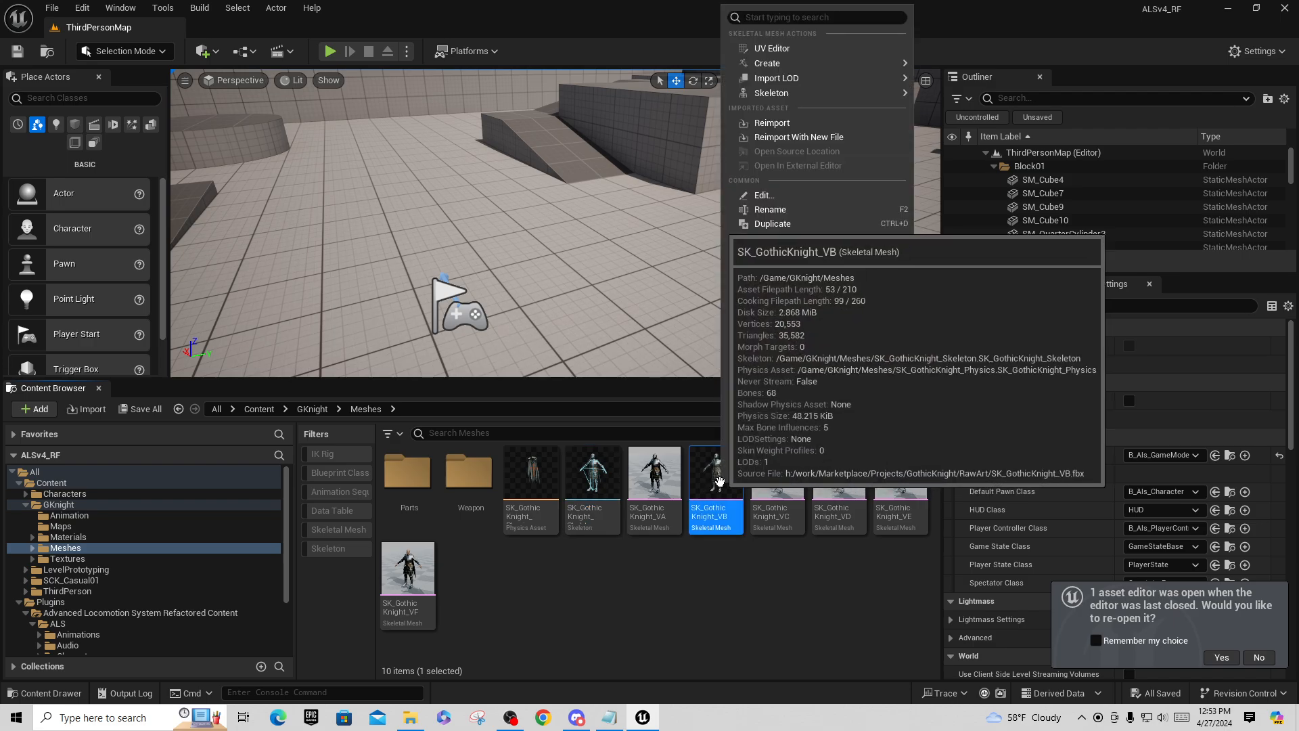
pyautogui.moveTo(826, 94)
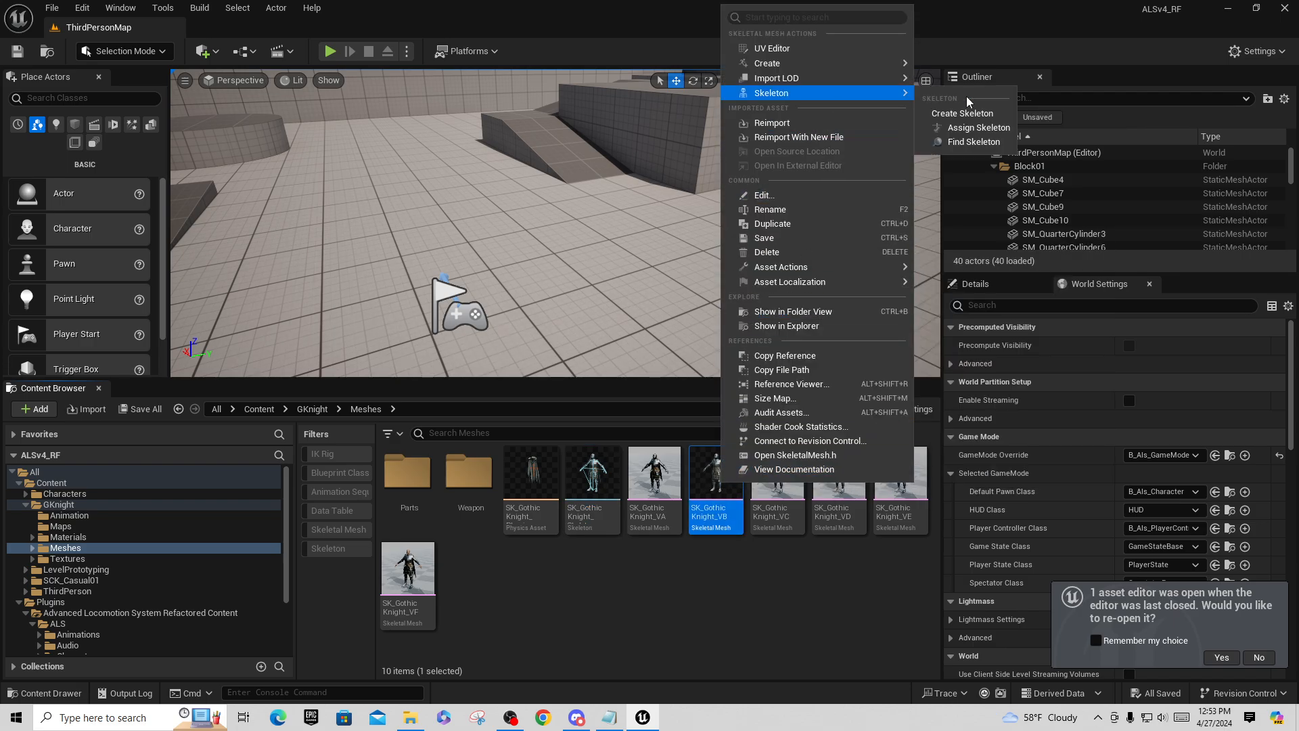
pyautogui.click(1003, 135)
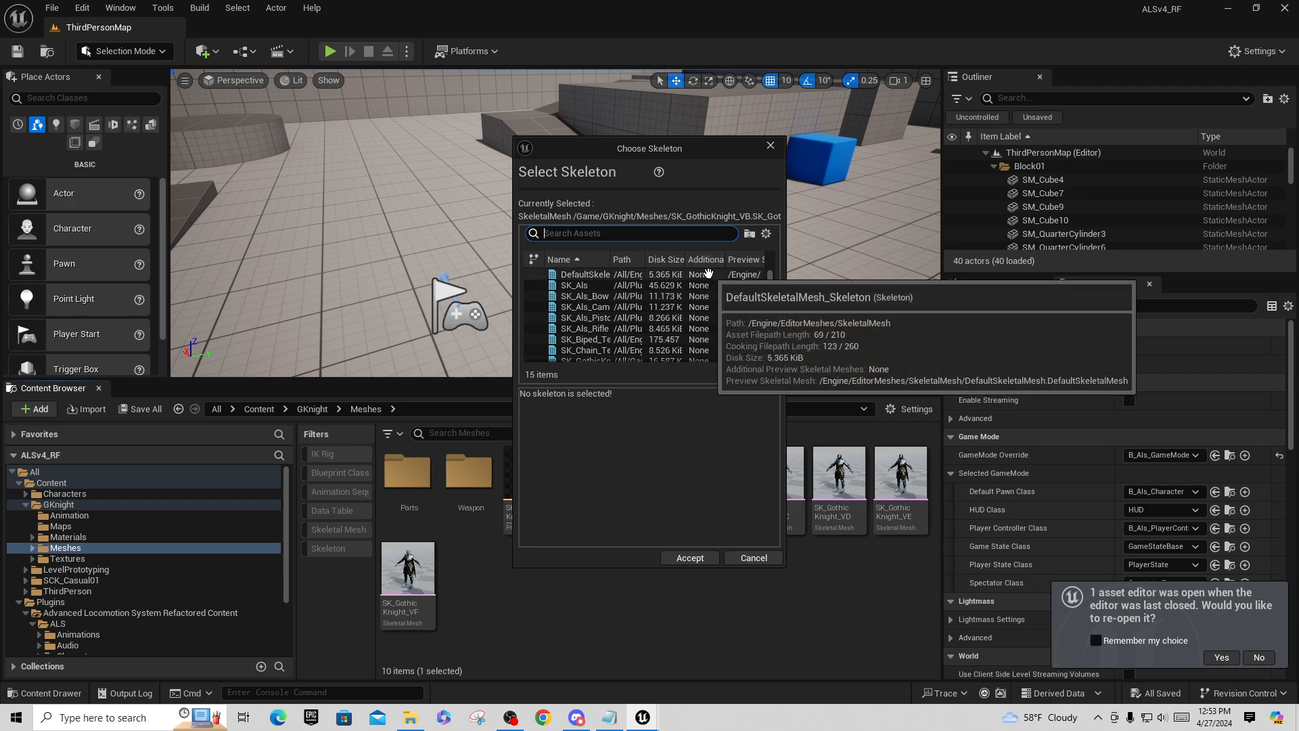
pyautogui.write('goth')
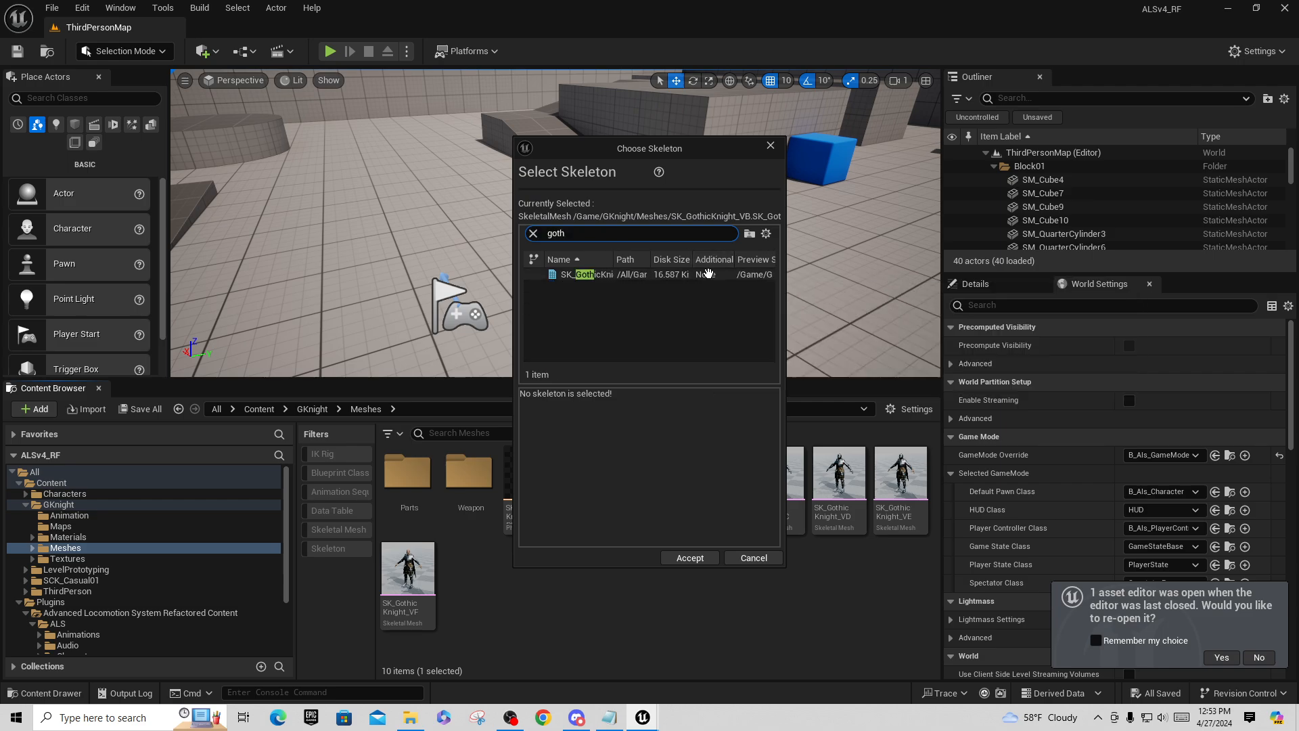
pyautogui.click(591, 275)
pyautogui.click(689, 557)
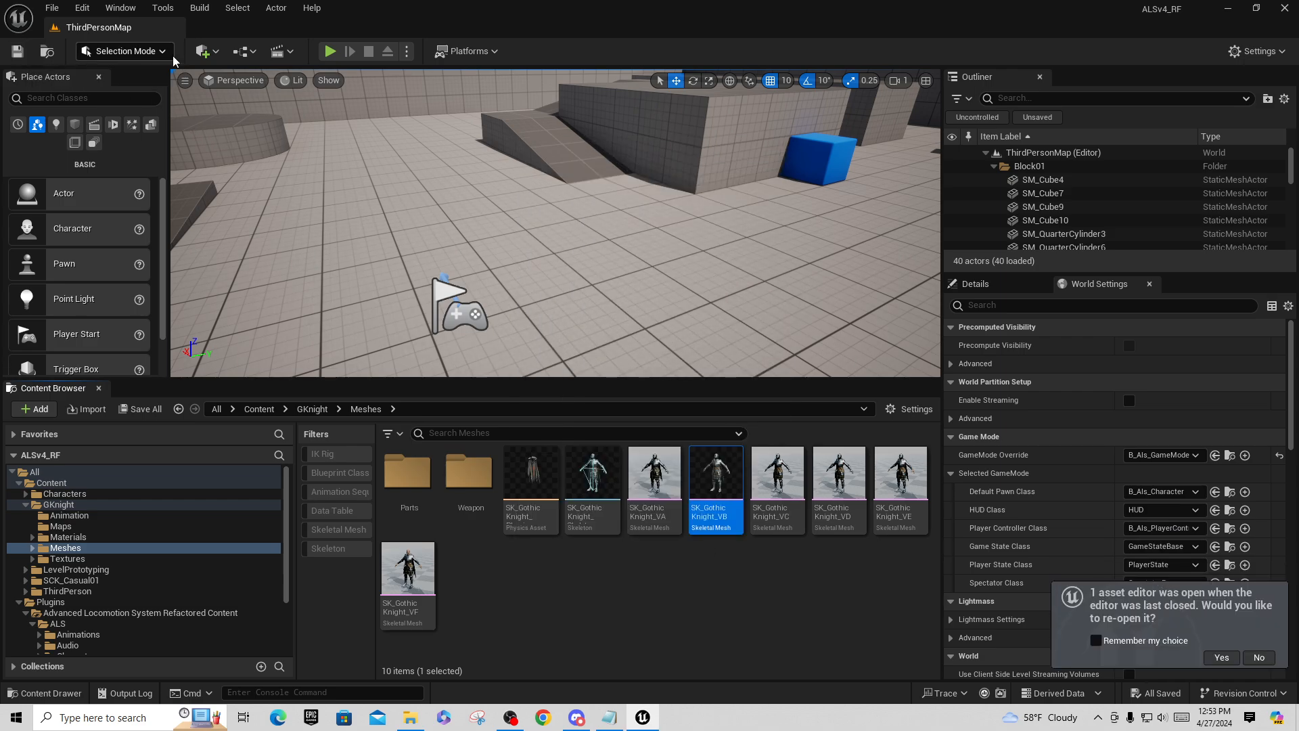
pyautogui.click(689, 588)
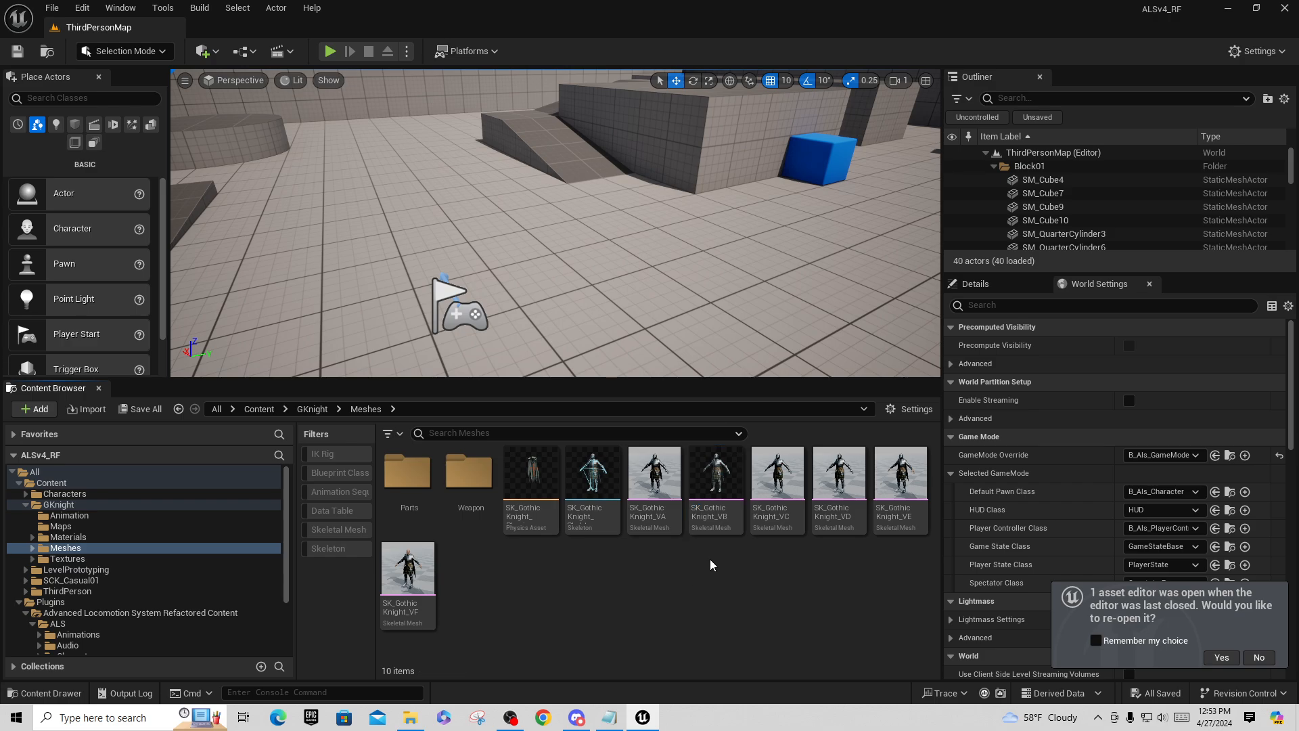
# Add SK_Als to the compatible skeletons of SK_GothicKnight_Skeleton and save the skeleton
pyautogui.doubleClick(591, 494)
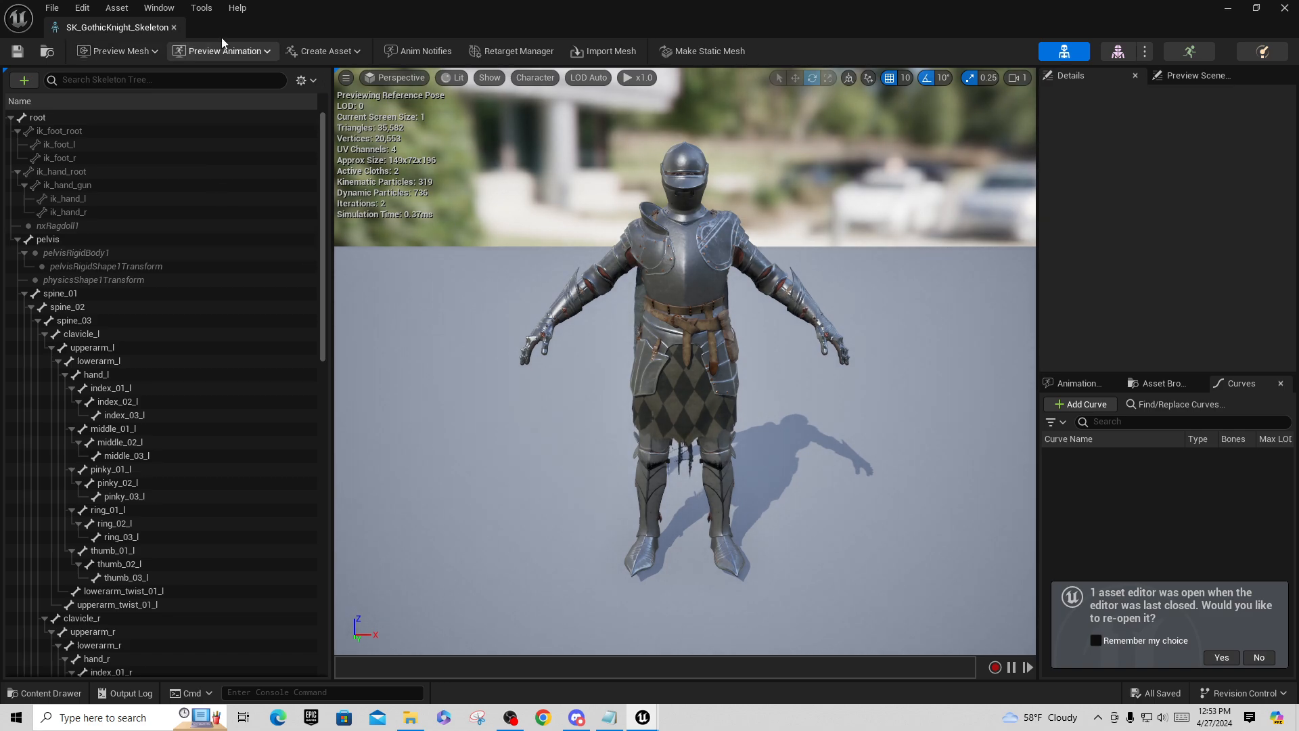
pyautogui.click(159, 7)
pyautogui.click(284, 197)
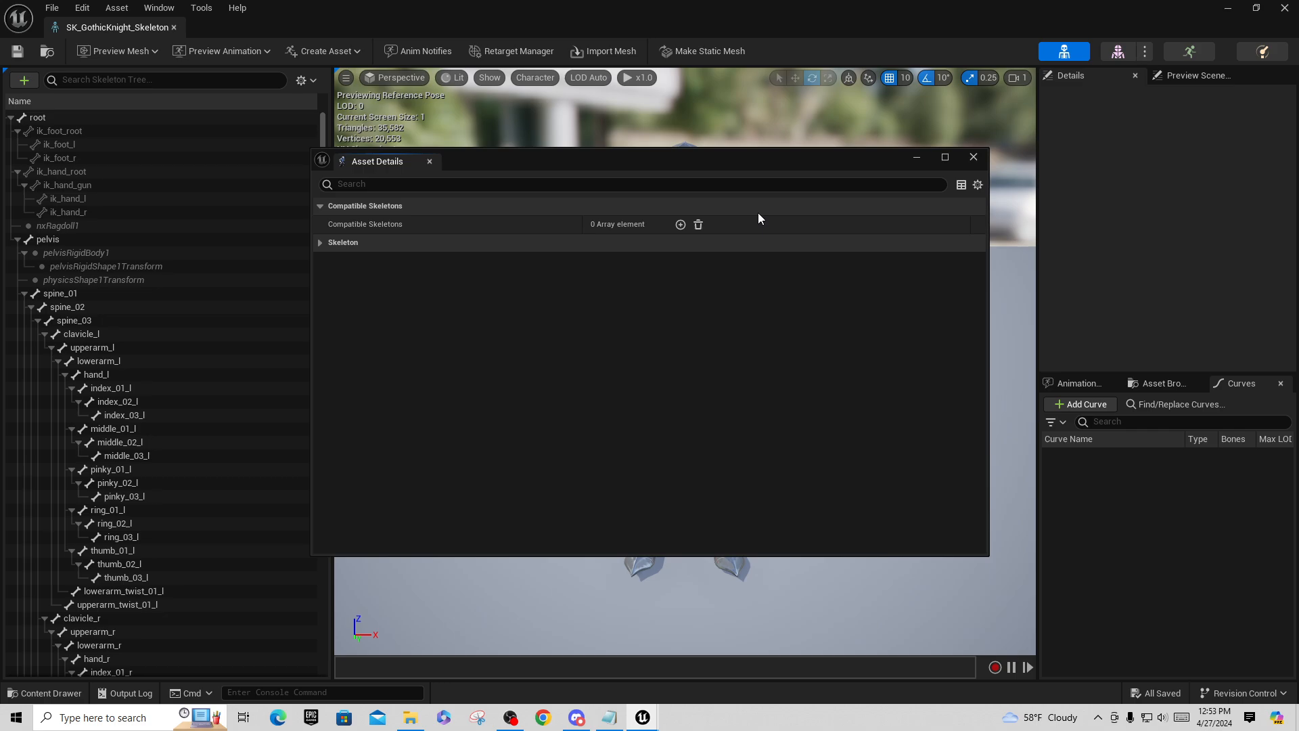
pyautogui.click(680, 225)
pyautogui.click(672, 246)
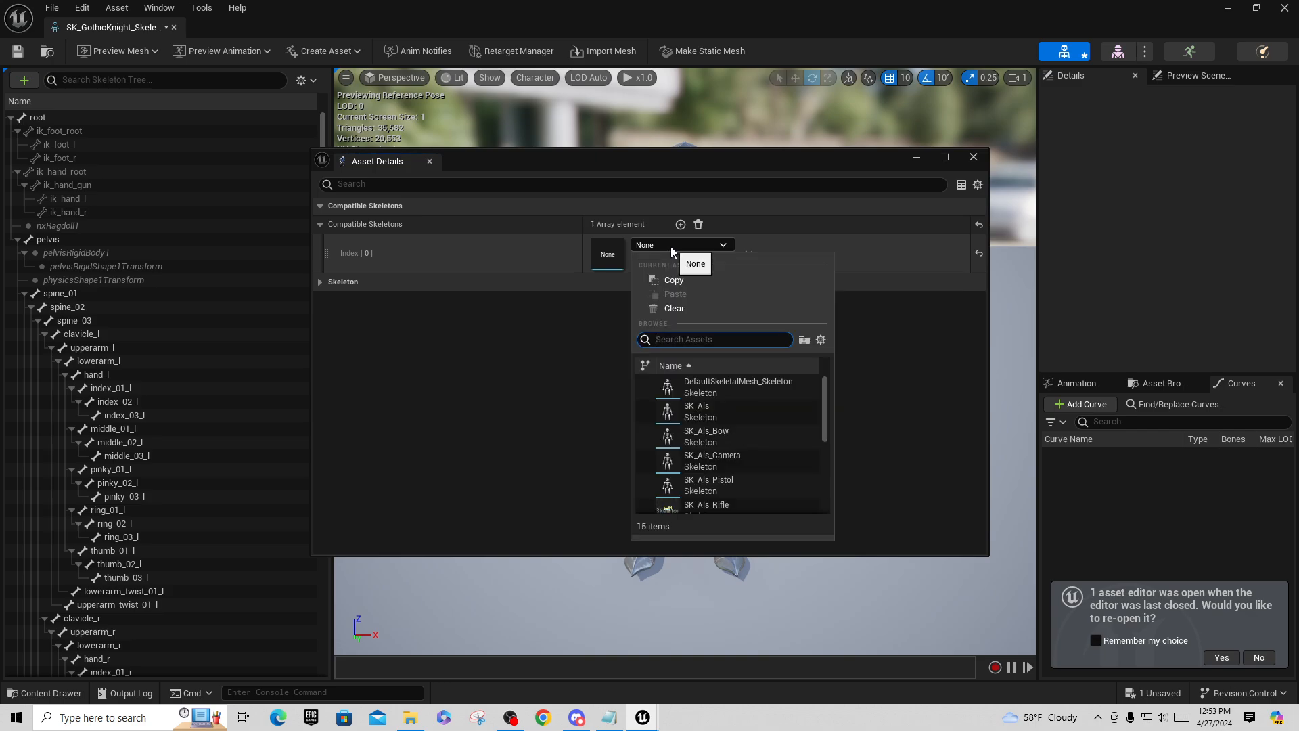
pyautogui.write('als')
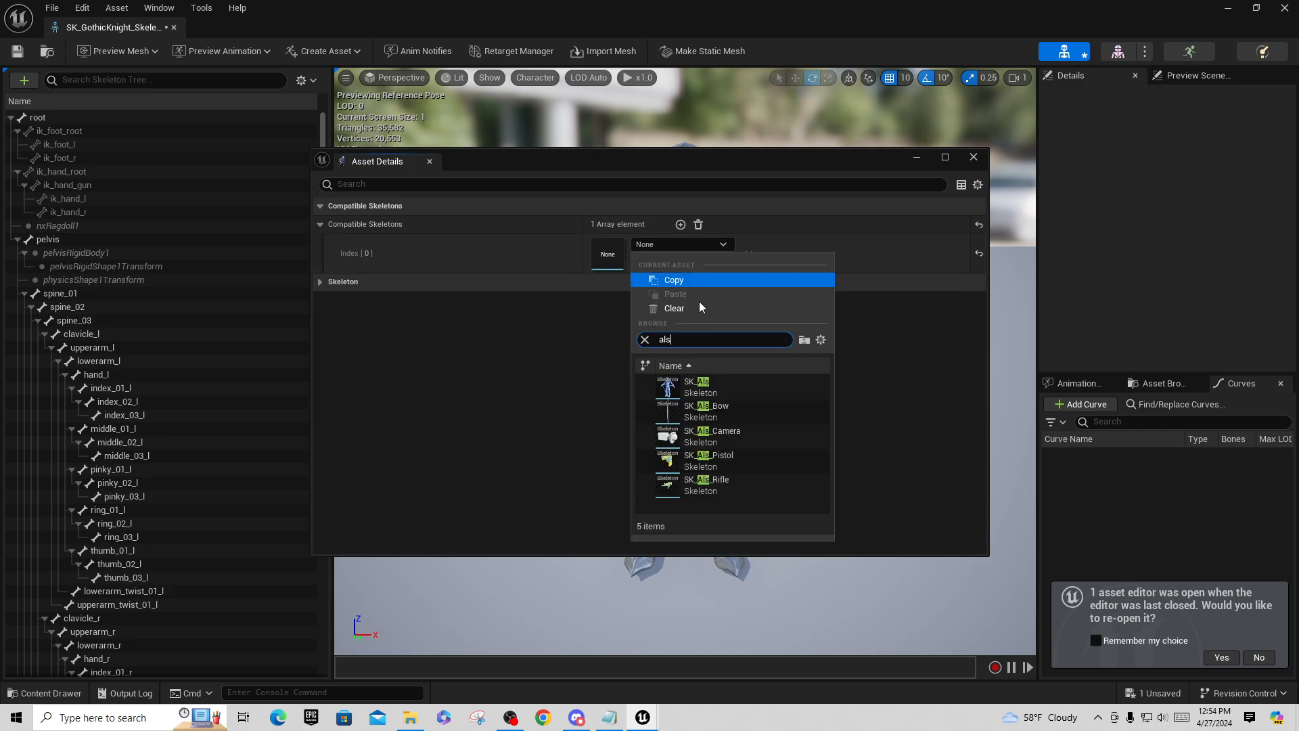
pyautogui.click(708, 383)
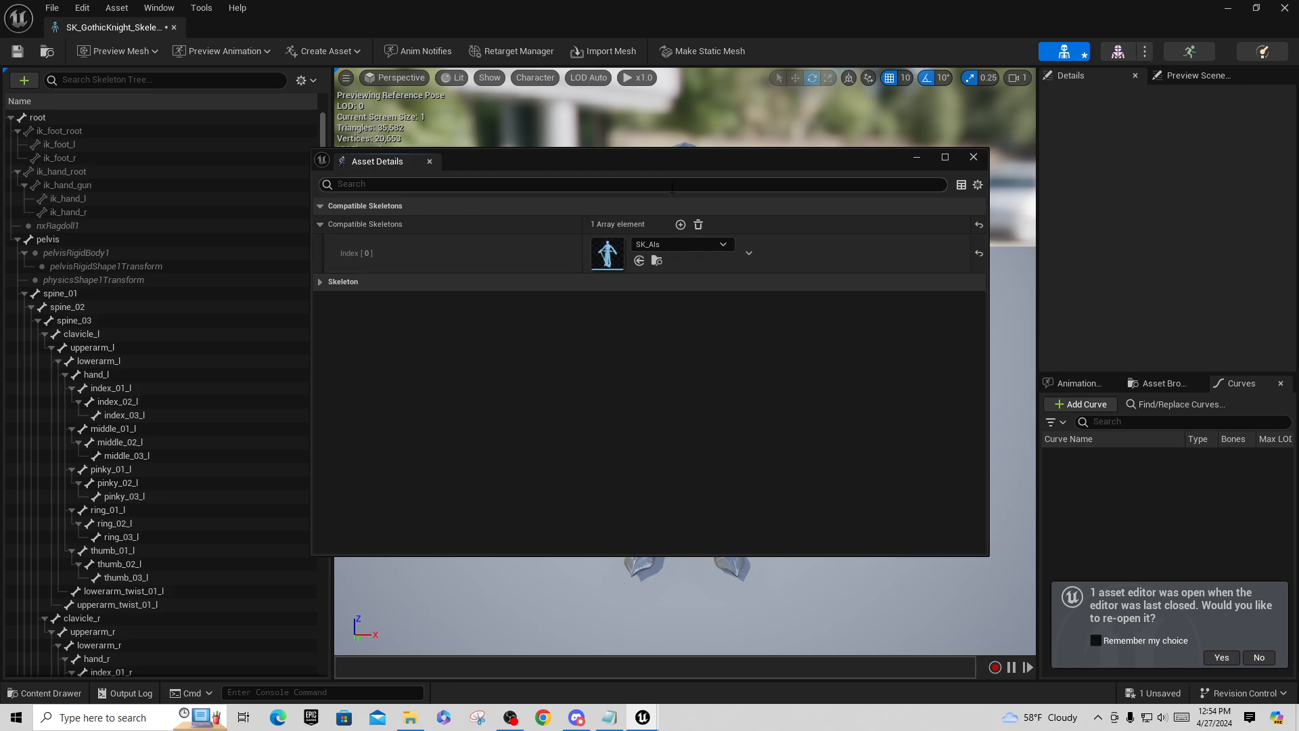
pyautogui.click(974, 157)
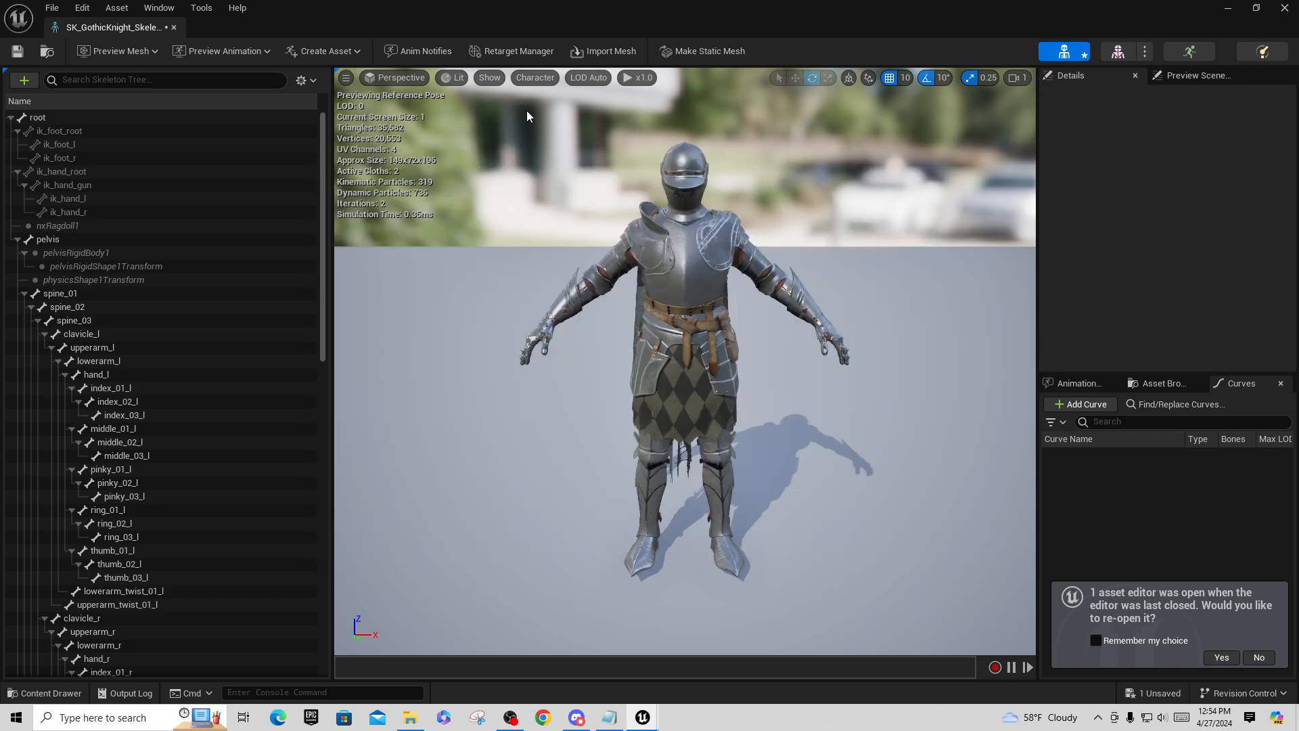
pyautogui.click(17, 50)
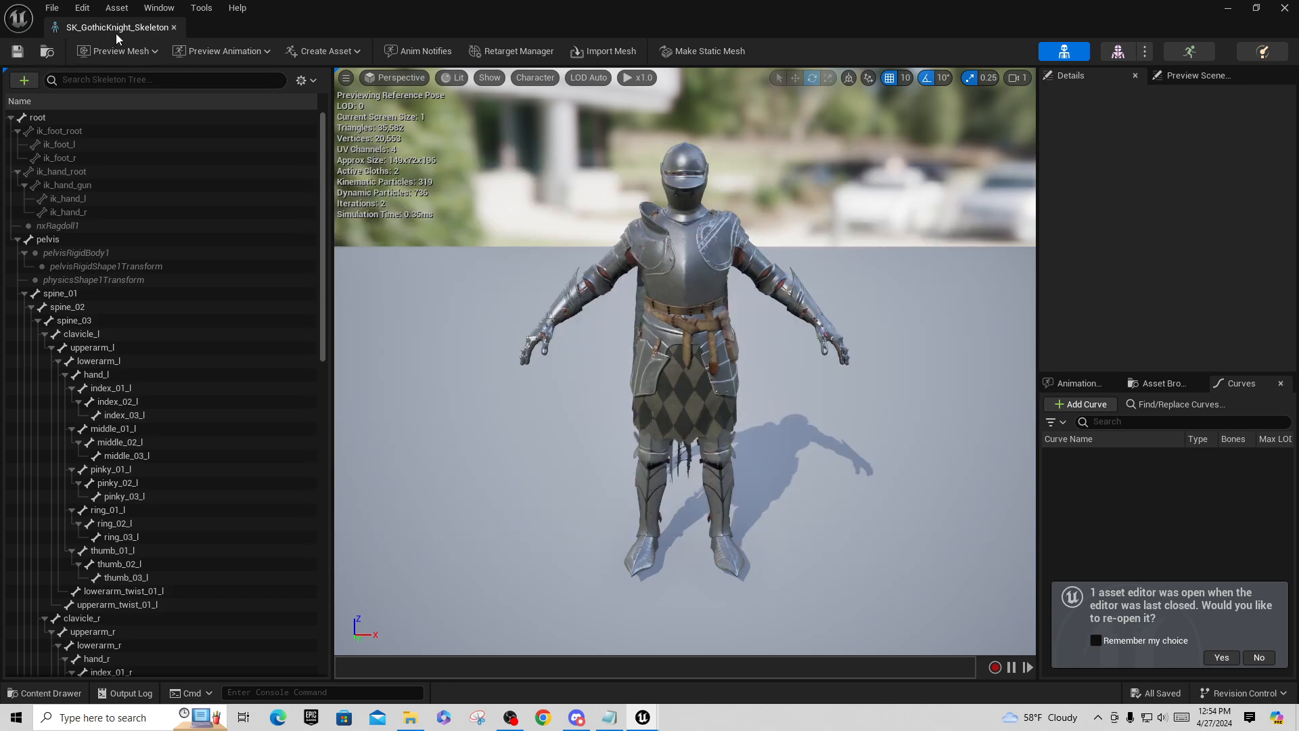
# Open the AM_Als_Mantle_Low_Box montage from the knight skeleton's assets and set its preview mesh to SK_GothicKnight_VB
pyautogui.click(1156, 383)
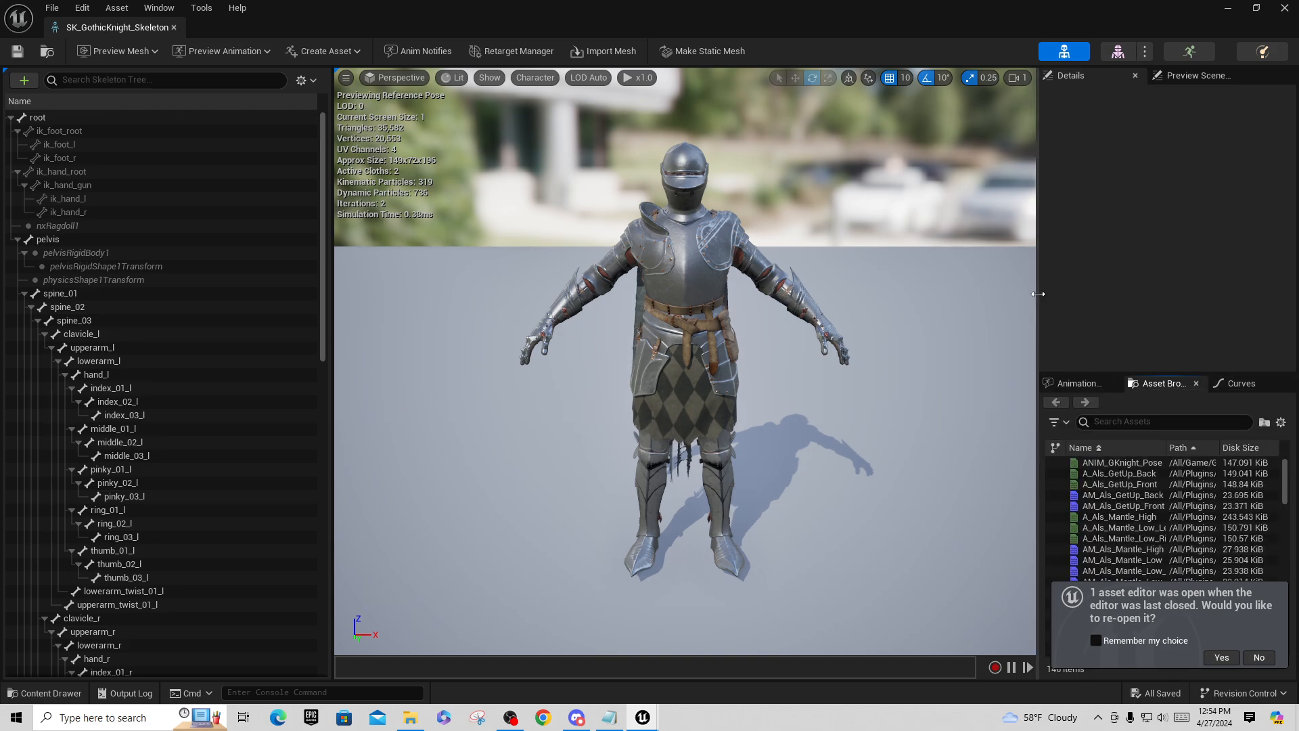
pyautogui.moveTo(1037, 294); pyautogui.dragTo(972, 294)
pyautogui.moveTo(1234, 374); pyautogui.dragTo(1205, 182)
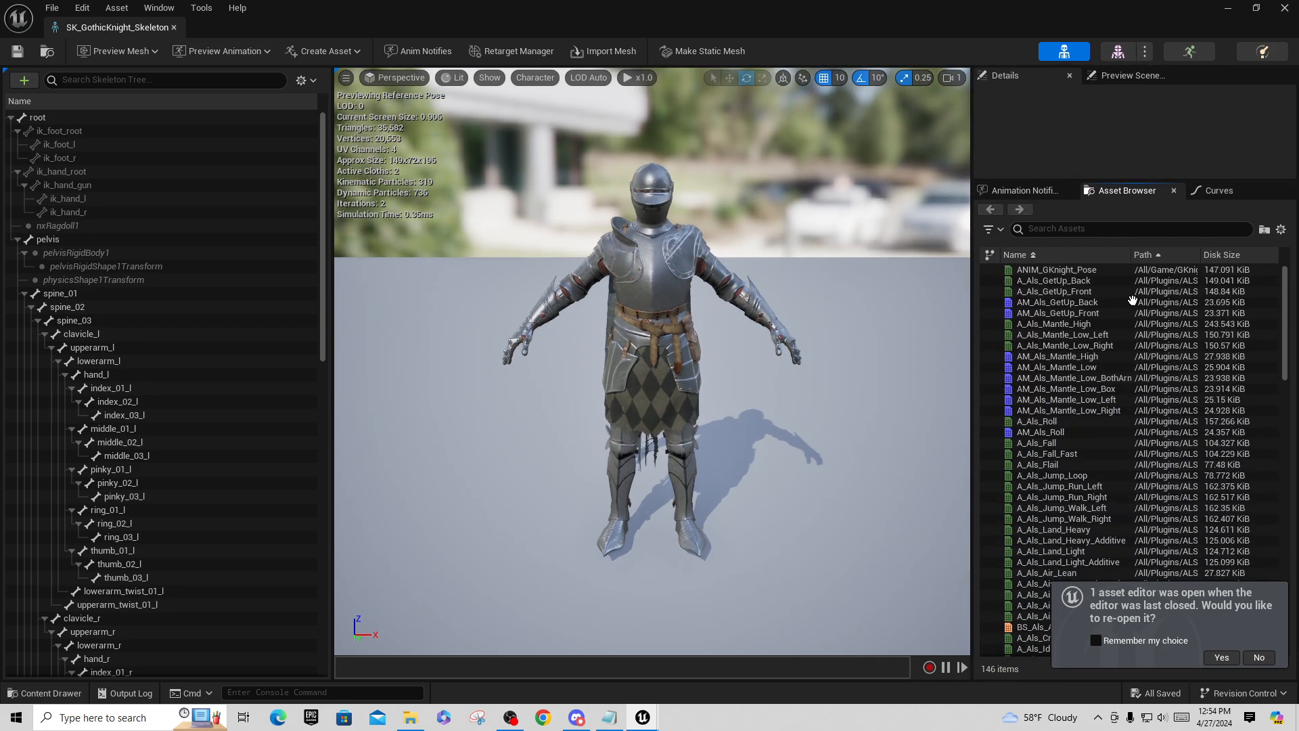
pyautogui.doubleClick(1067, 390)
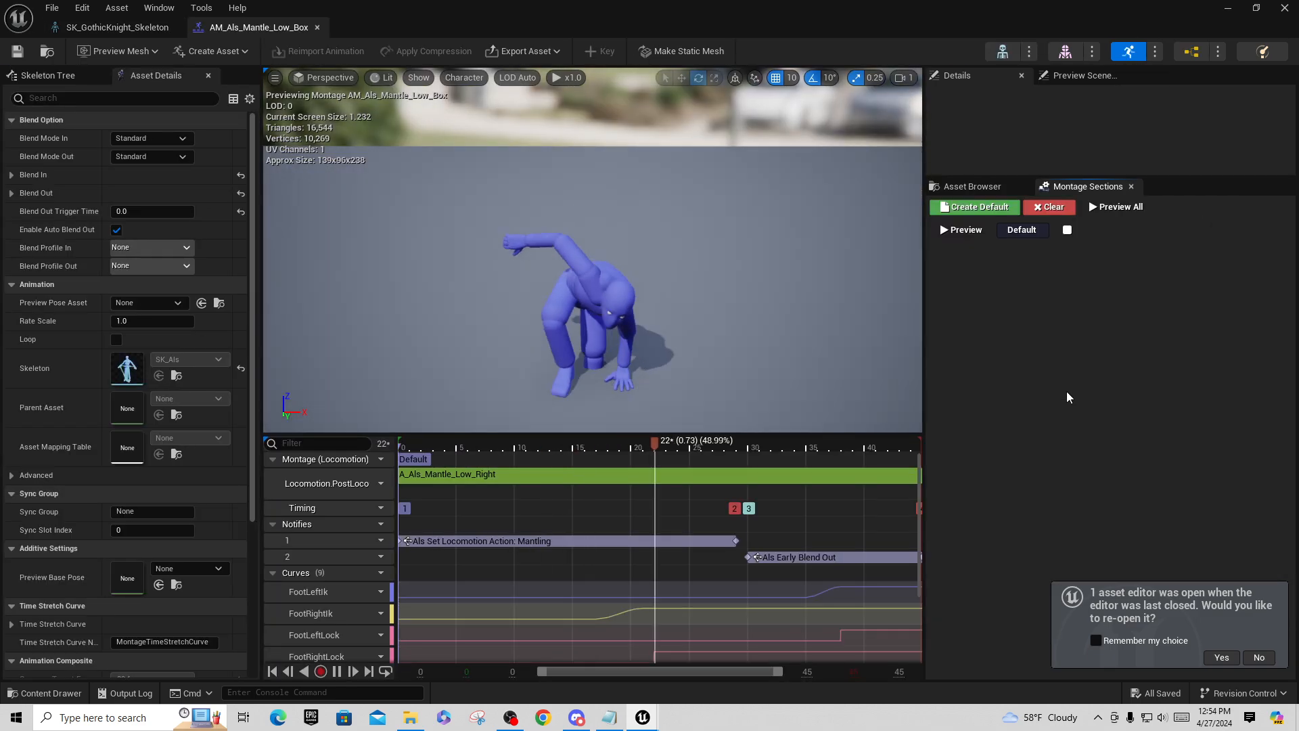
pyautogui.click(118, 51)
pyautogui.scroll(1, 174, 176)
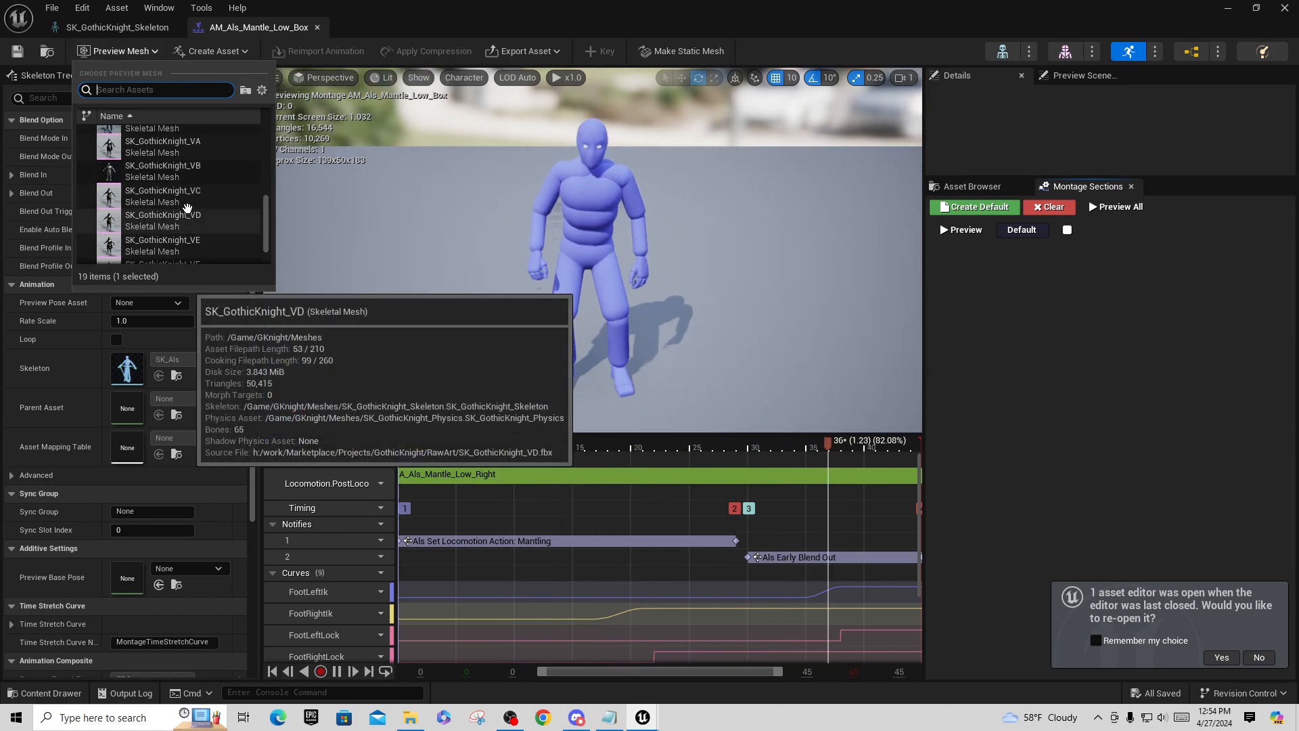
pyautogui.click(173, 176)
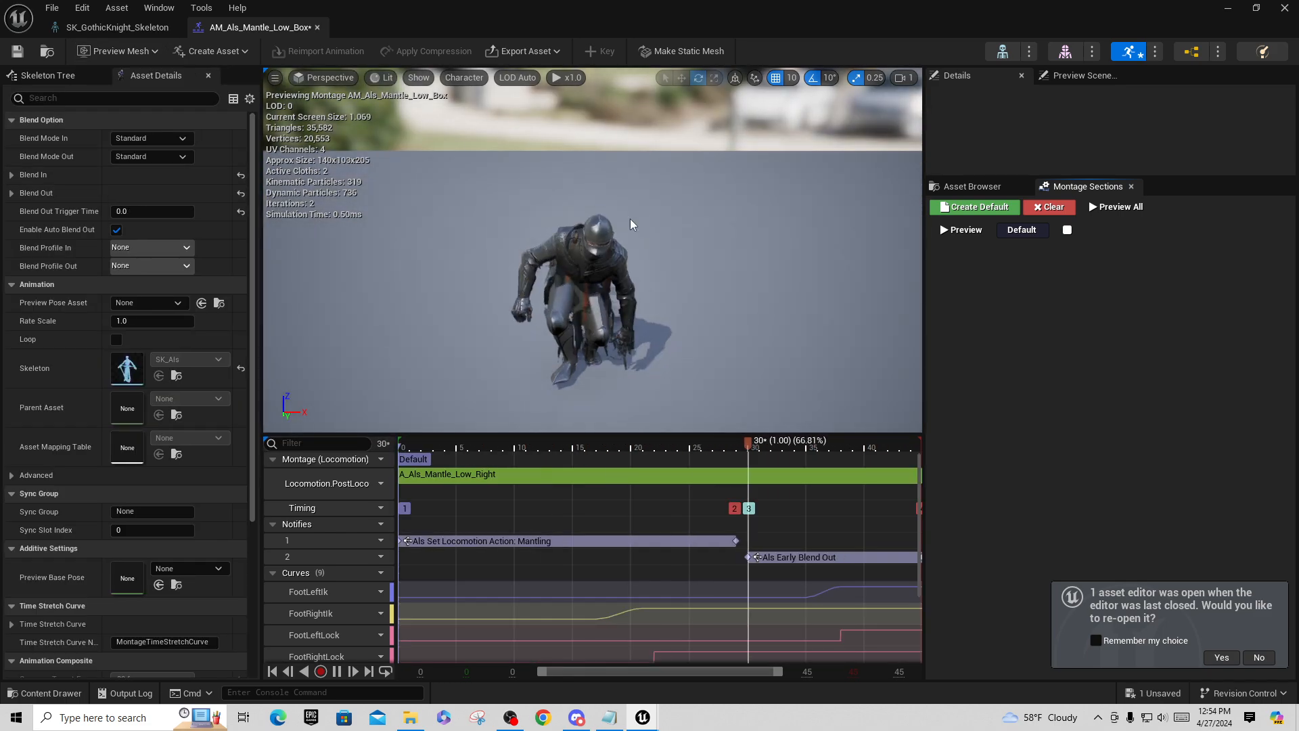
# Open A_Als_Acceleration_Right, set its preview mesh to SK_GothicKnight_VB, decline reopening the previous asset editor, and save the animation
pyautogui.click(973, 186)
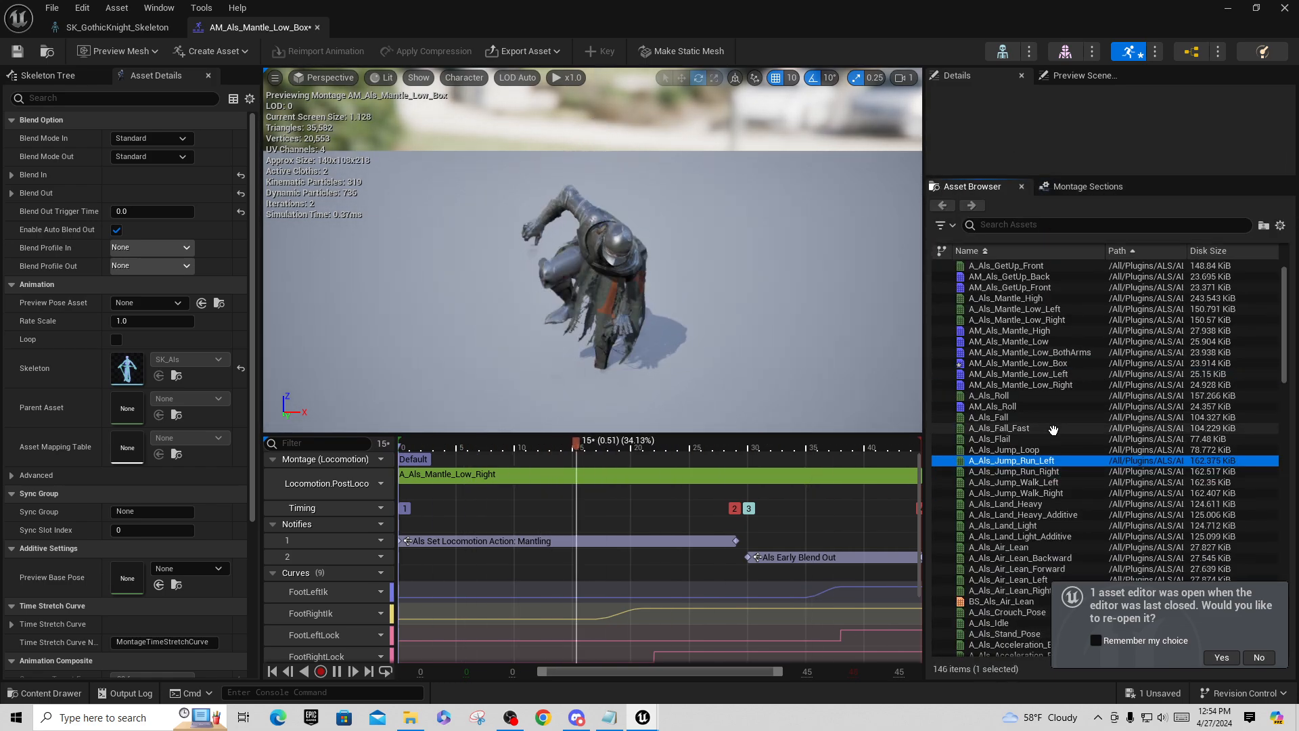
pyautogui.scroll(-8, 1002, 440)
pyautogui.doubleClick(996, 414)
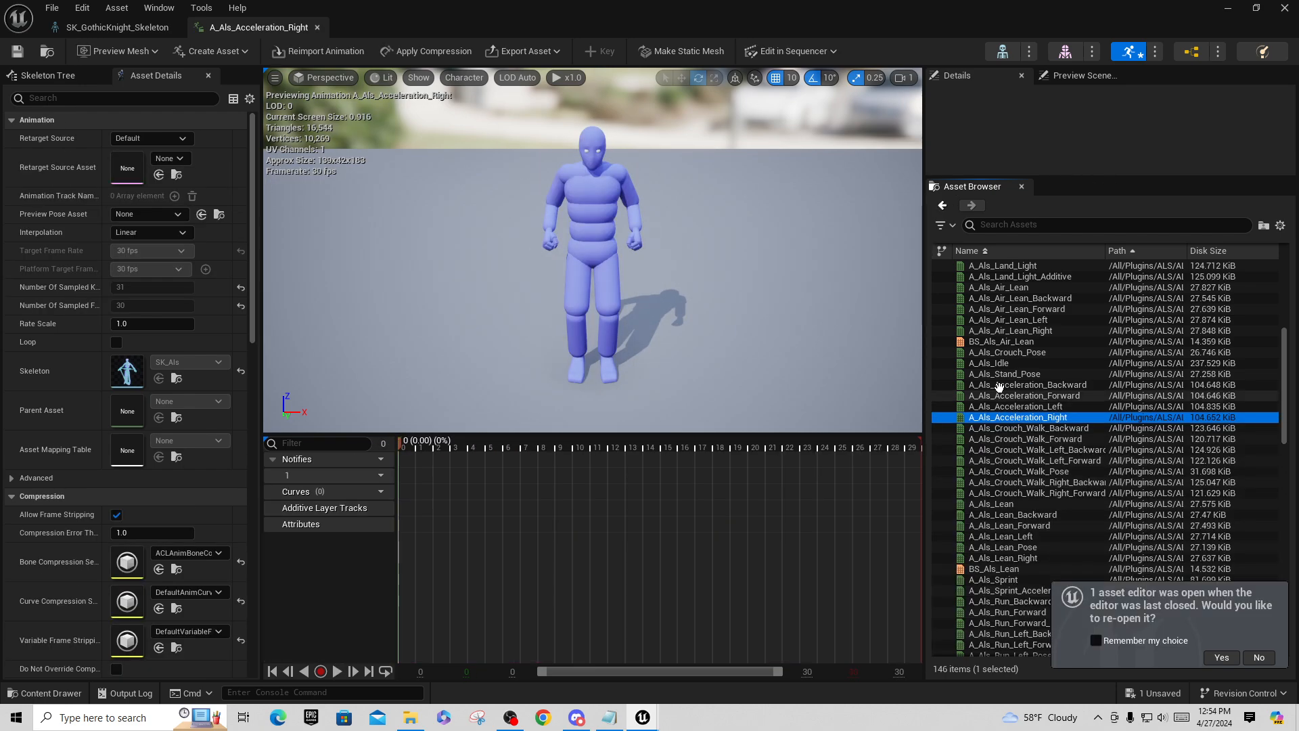
pyautogui.click(109, 51)
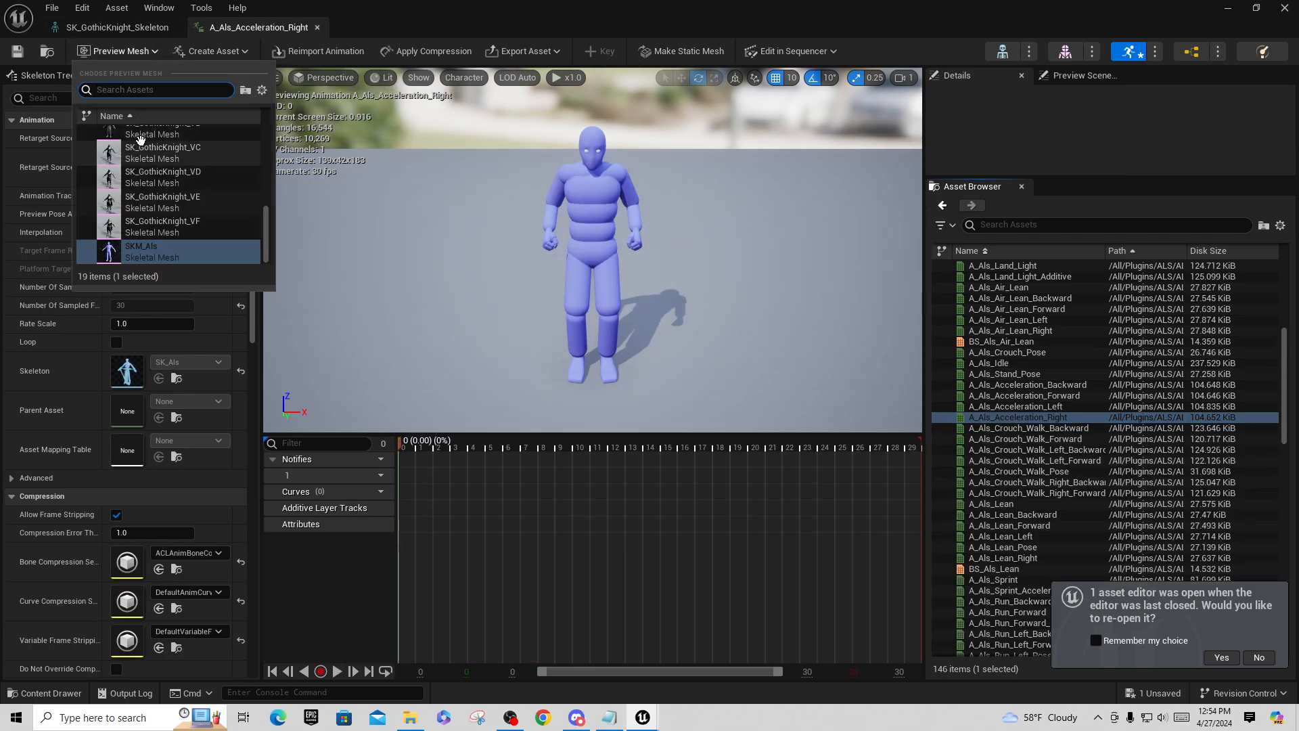
pyautogui.click(161, 150)
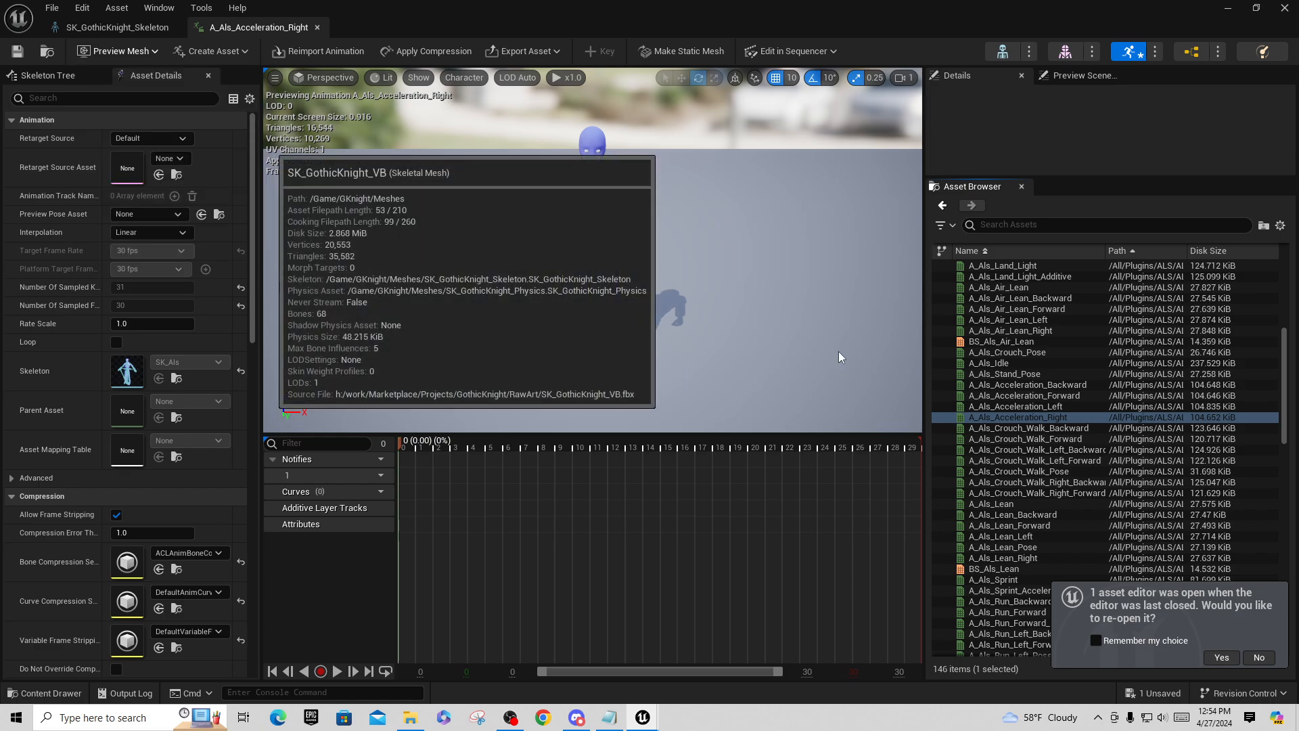
pyautogui.click(1260, 658)
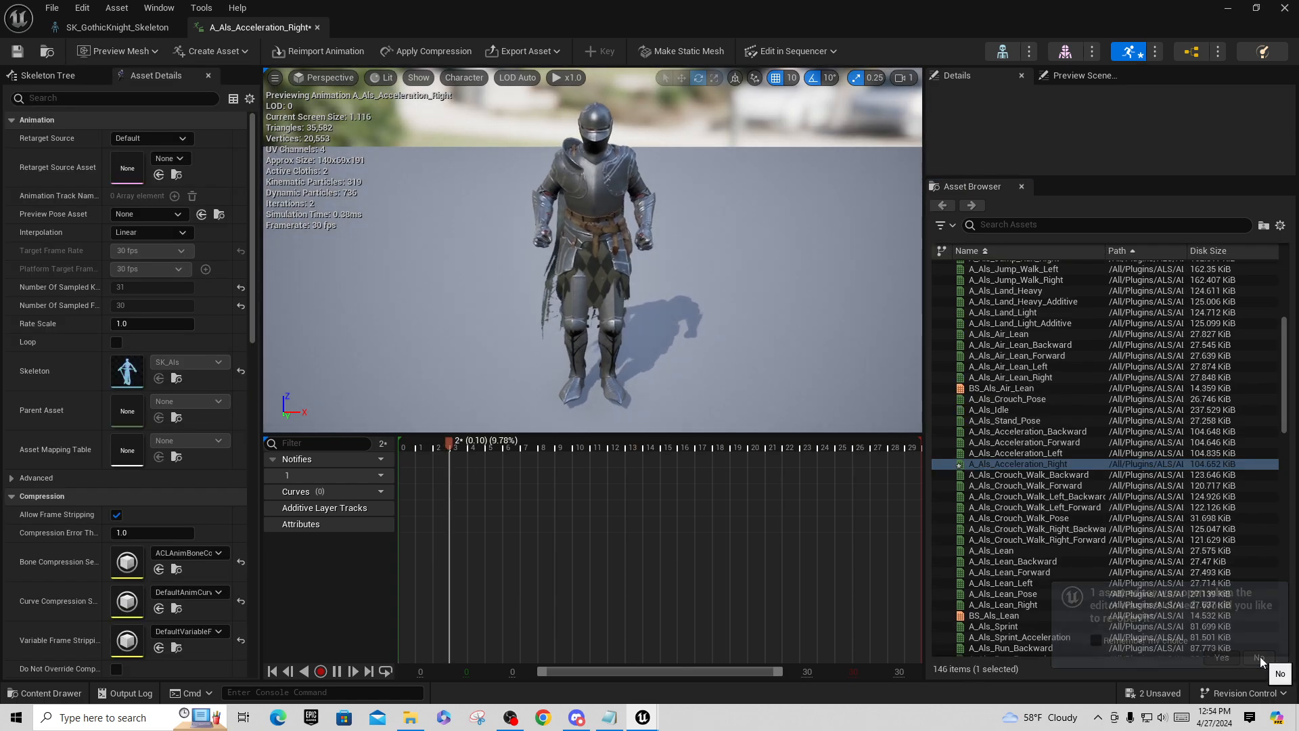
pyautogui.click(17, 52)
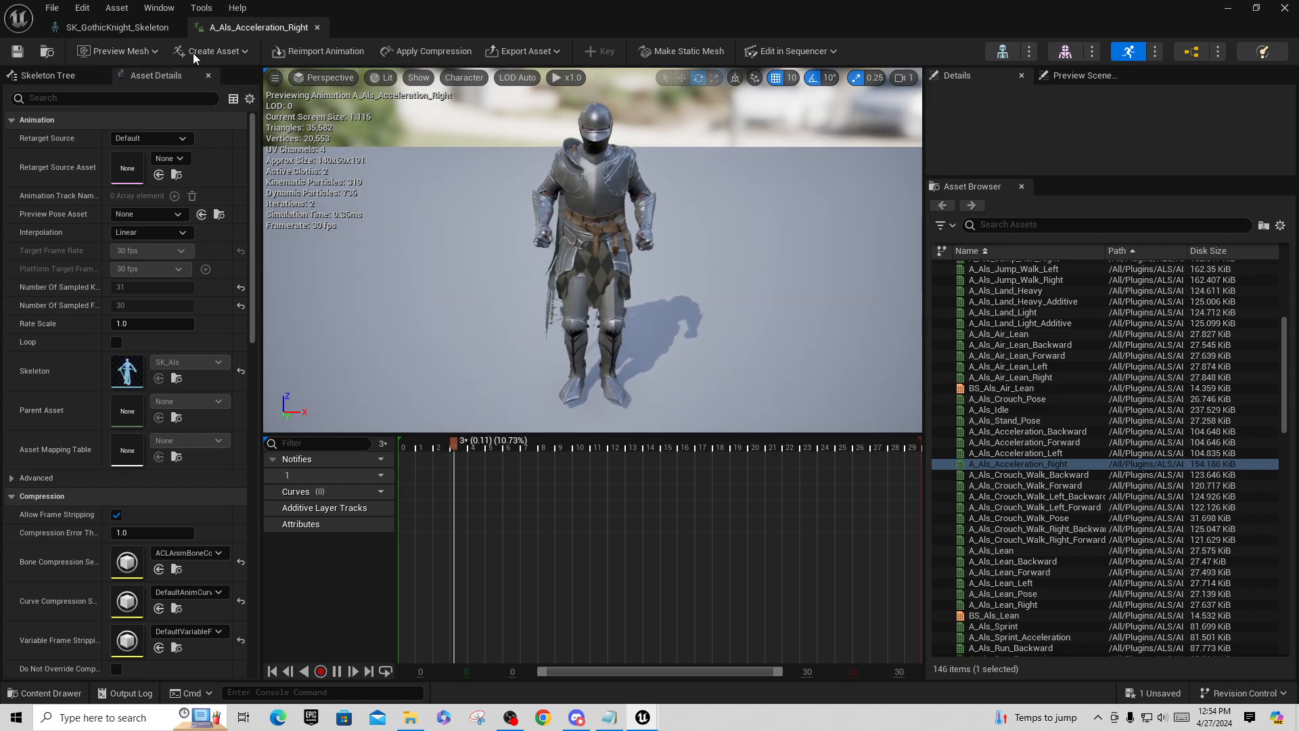
# Open A_Als_Jump_Walk_Left, set its preview mesh to SK_GothicKnight_VB, and save the animation
pyautogui.scroll(7, 1288, 375)
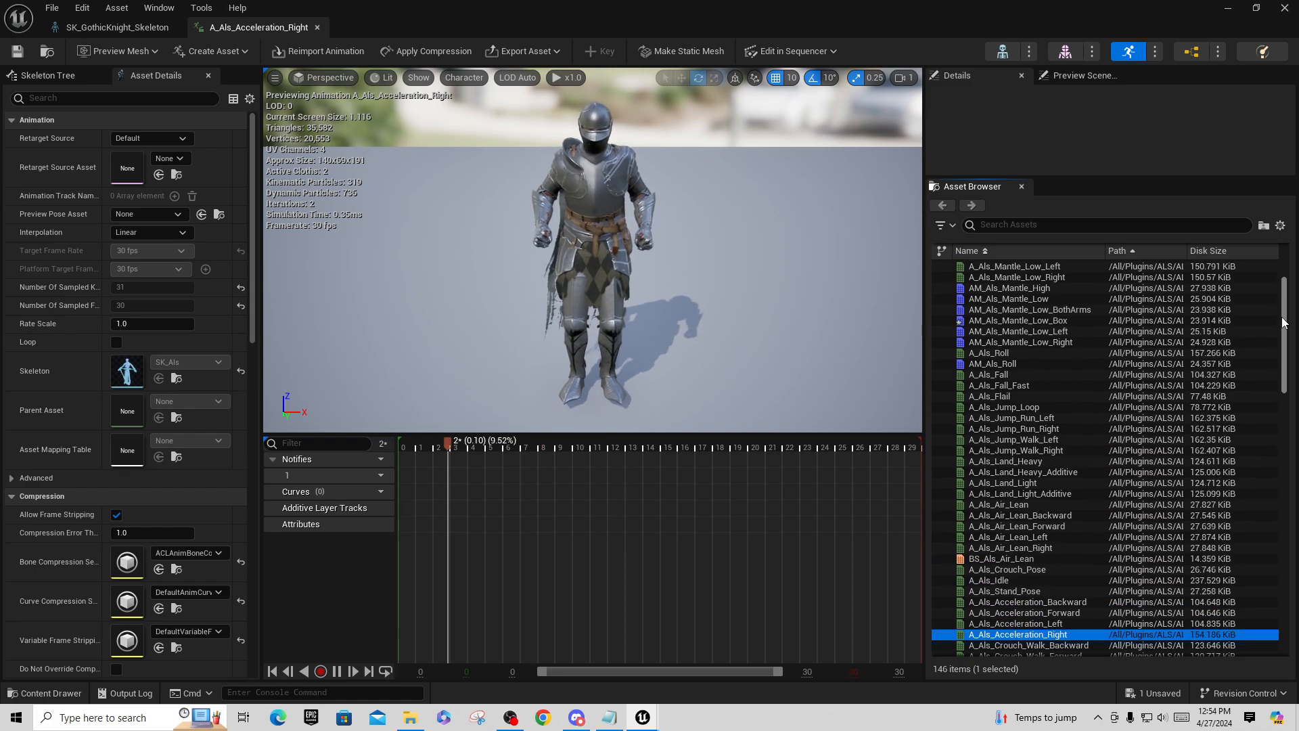
pyautogui.click(1024, 490)
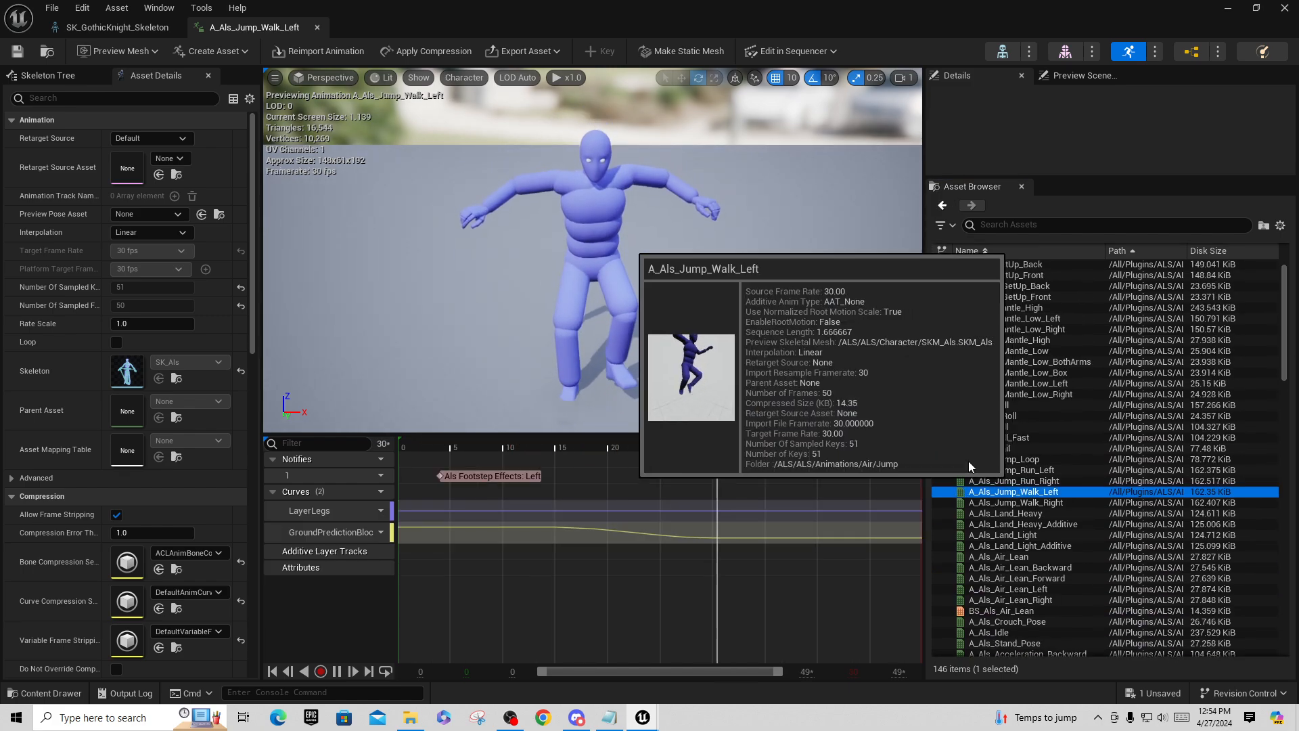
pyautogui.click(110, 52)
pyautogui.scroll(2, 162, 169)
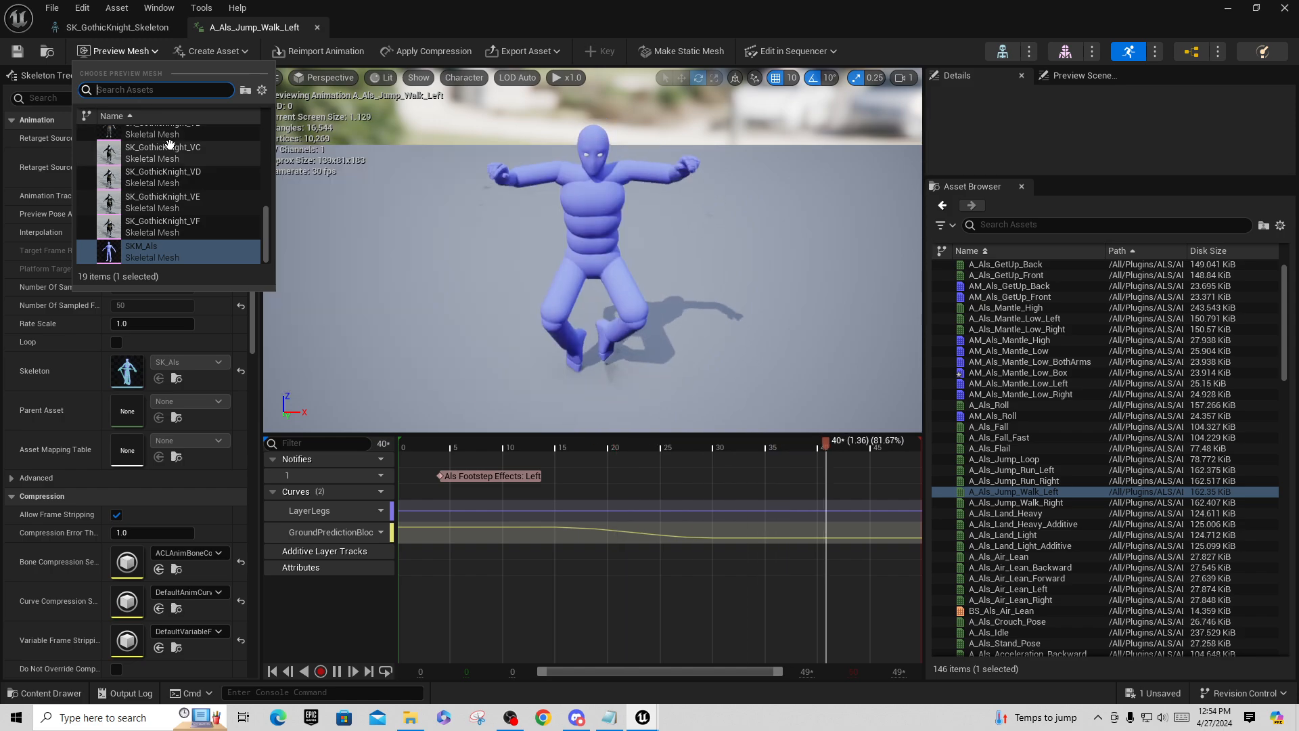
pyautogui.click(164, 170)
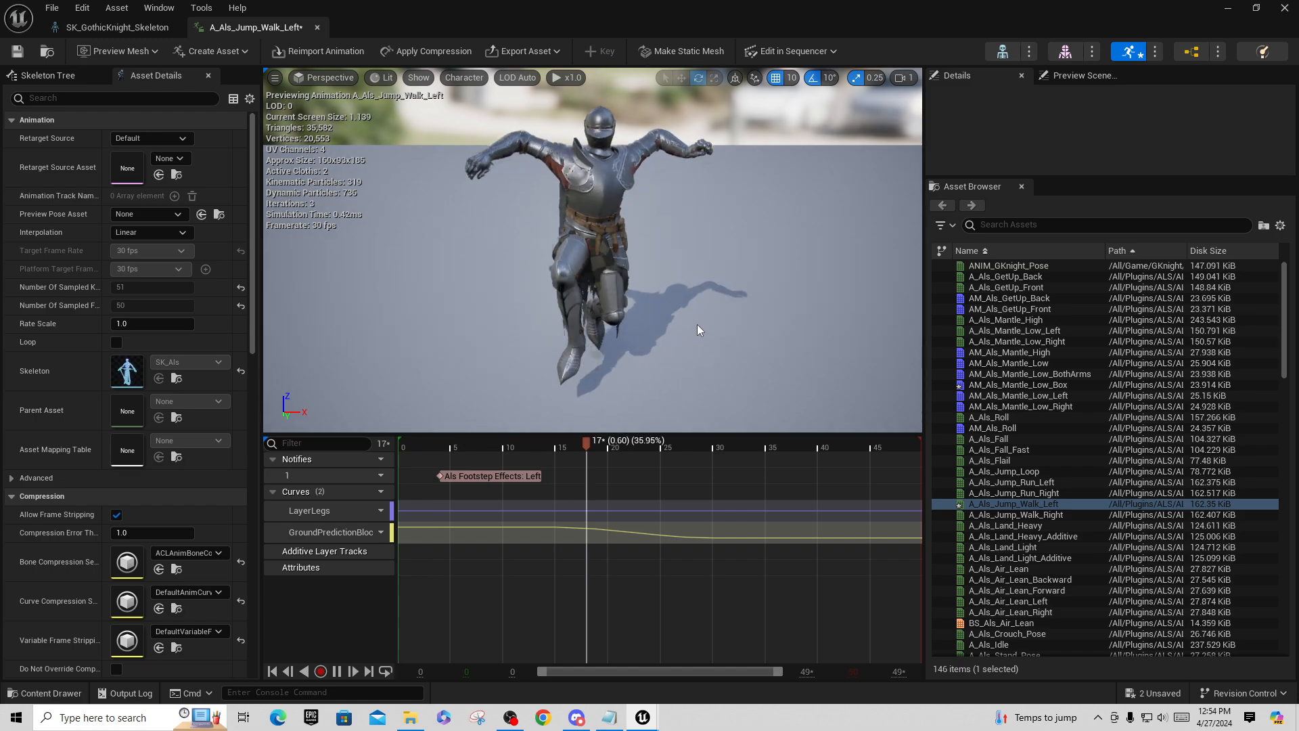
pyautogui.click(9, 57)
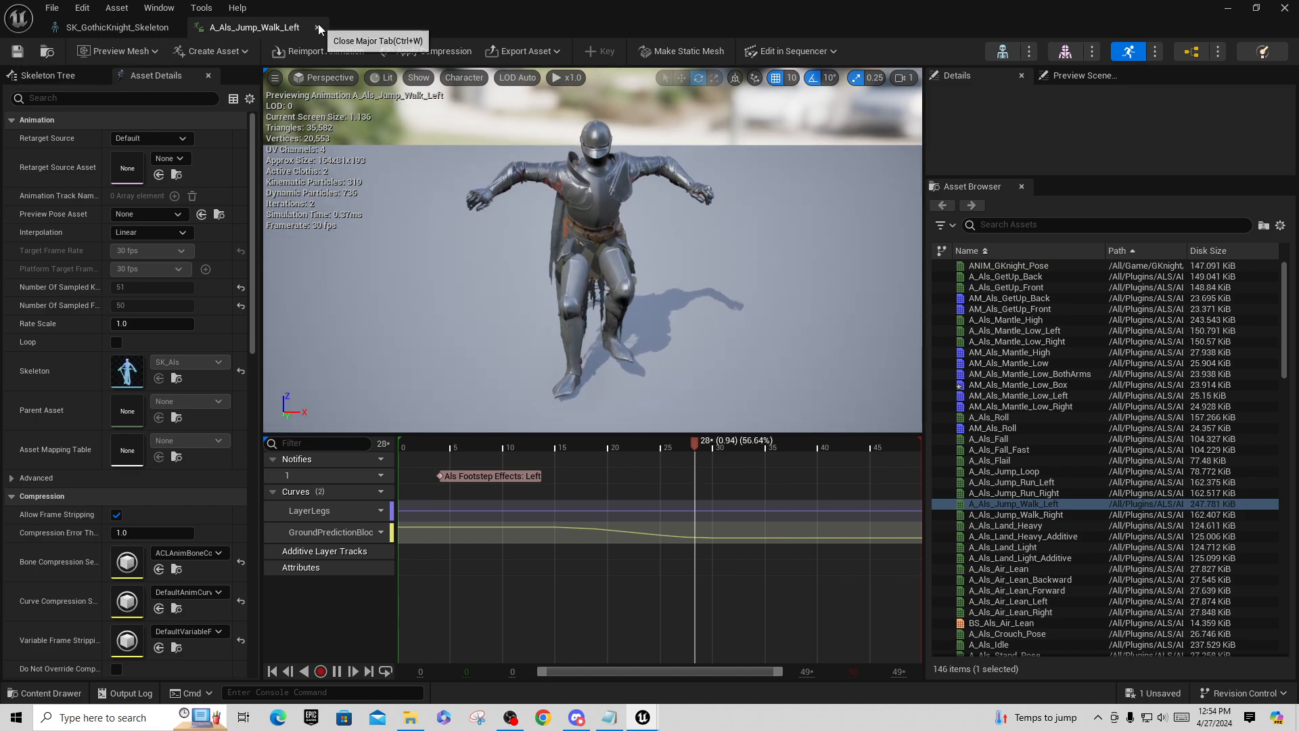
# Close the animation and knight skeleton editors and select SK_GothicKnight_VB in the Meshes folder
pyautogui.click(317, 27)
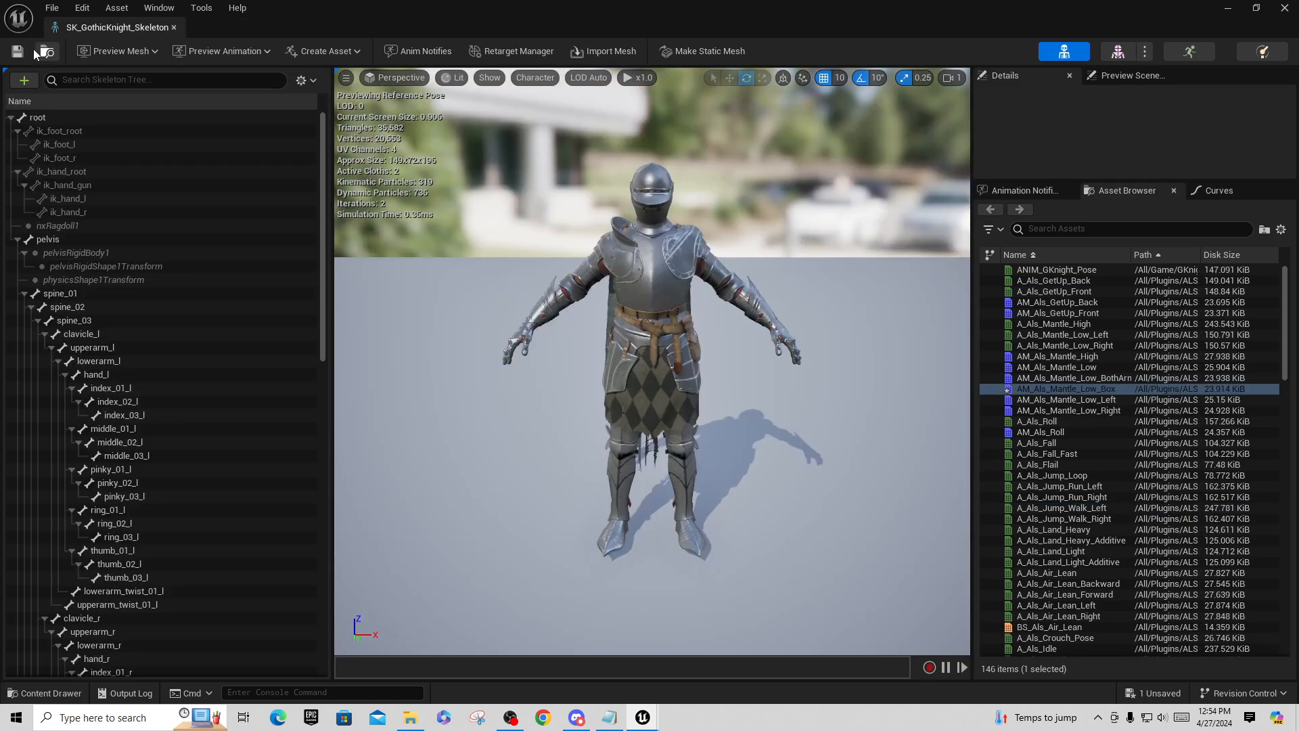
pyautogui.click(173, 28)
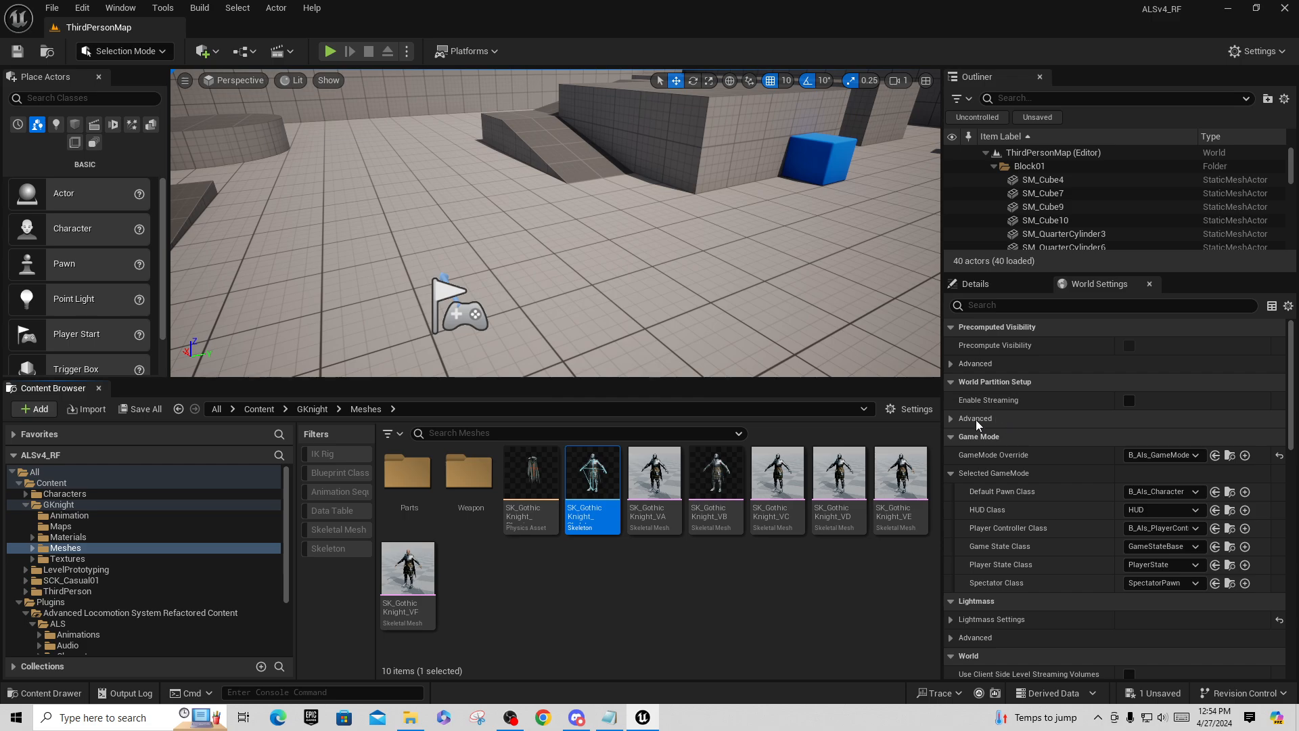
pyautogui.click(716, 501)
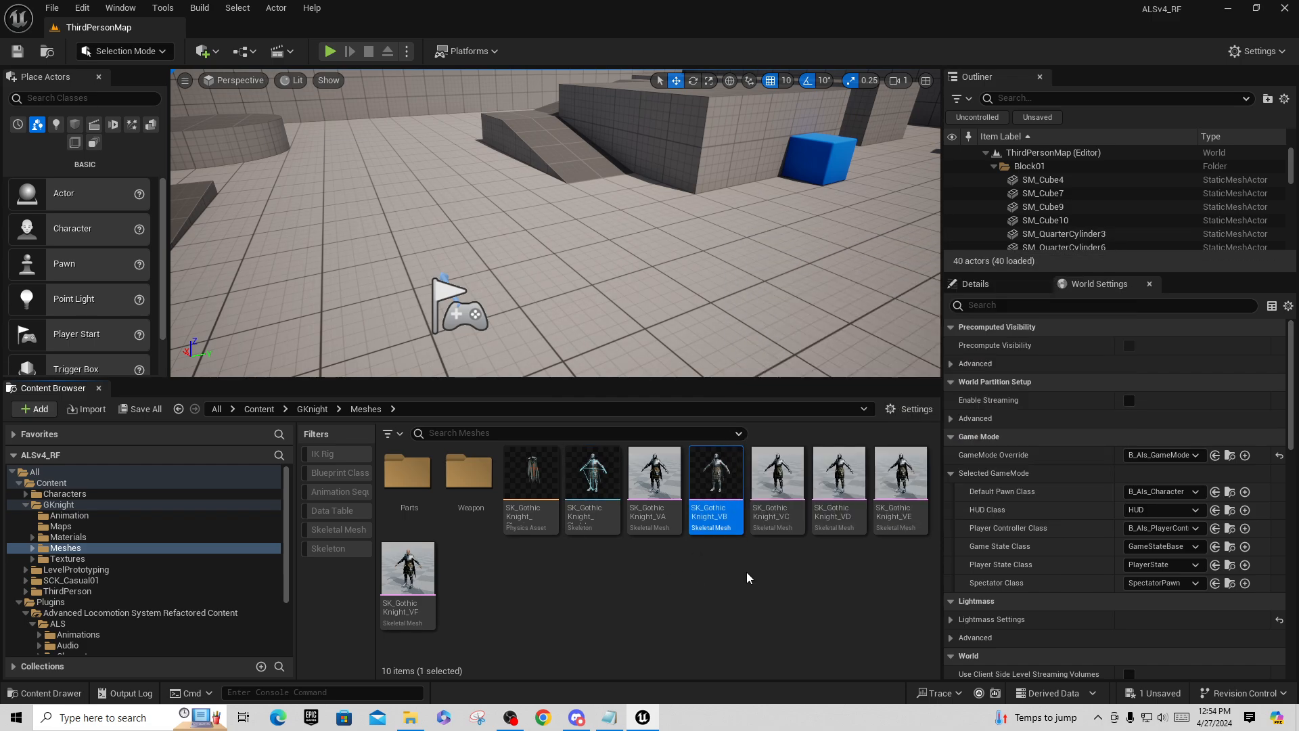
# Examine the preview scene settings of the SK_GothicKnight_VB mesh and the A_Als_Walk_Left_Pose animation, and close both editors
pyautogui.doubleClick(718, 482)
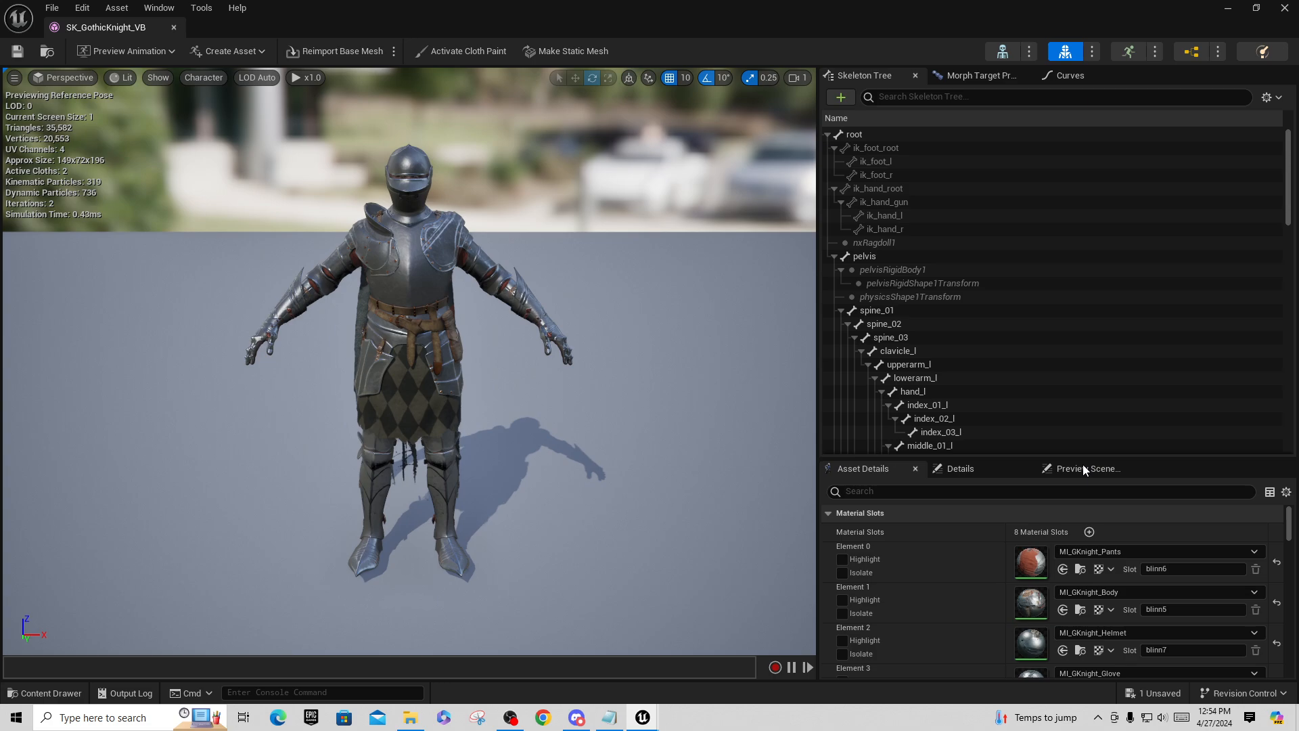
pyautogui.click(1076, 468)
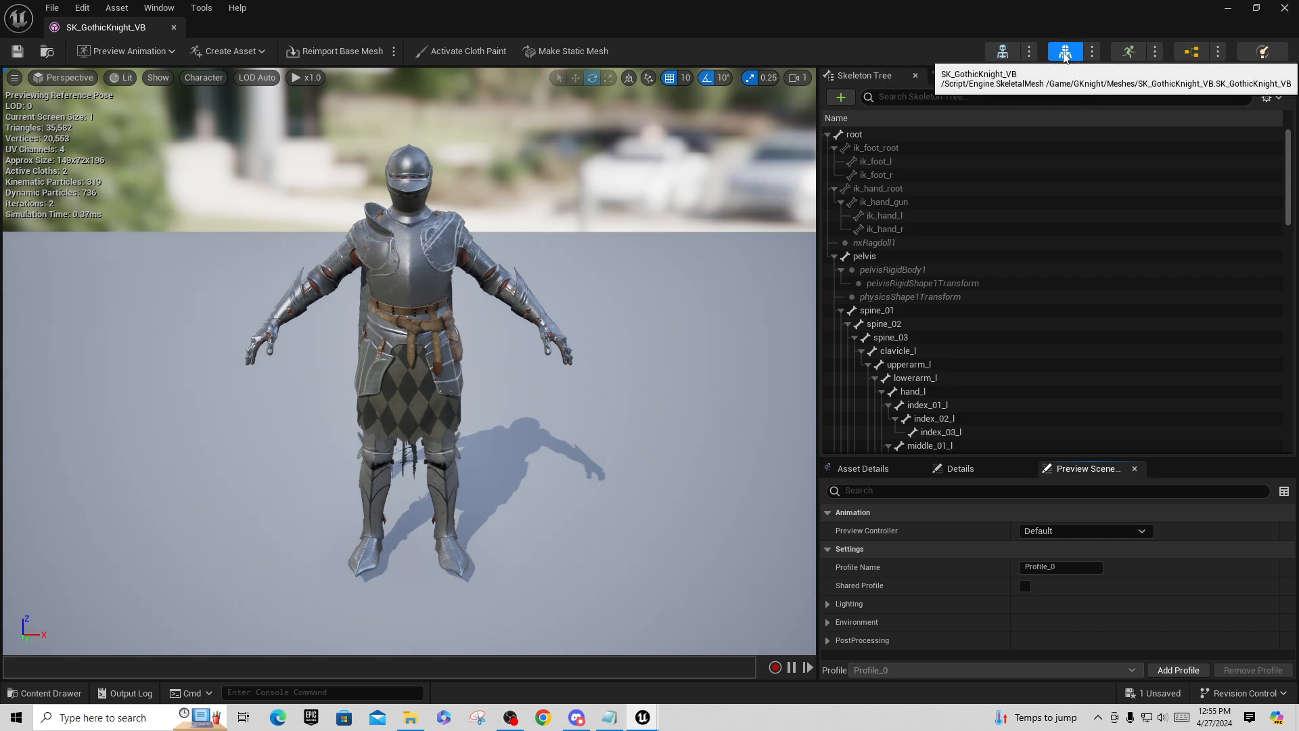
pyautogui.click(1157, 53)
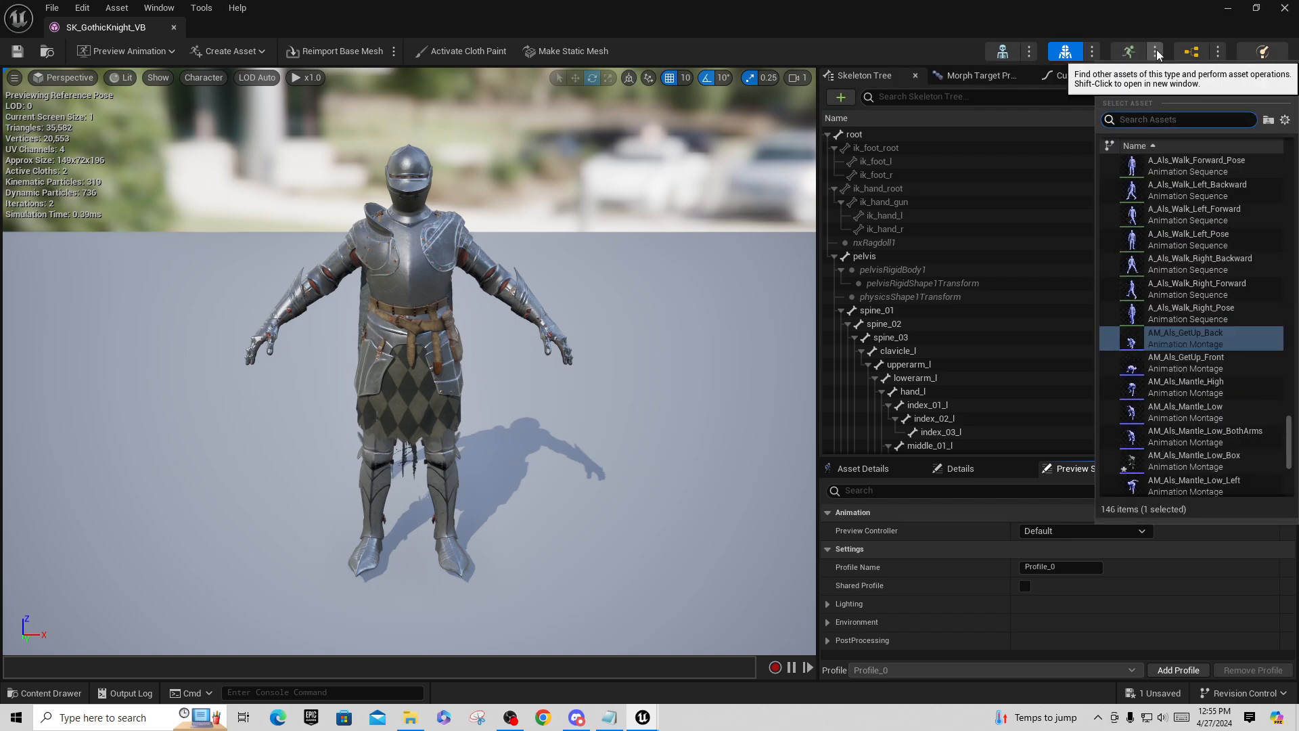
pyautogui.click(1187, 237)
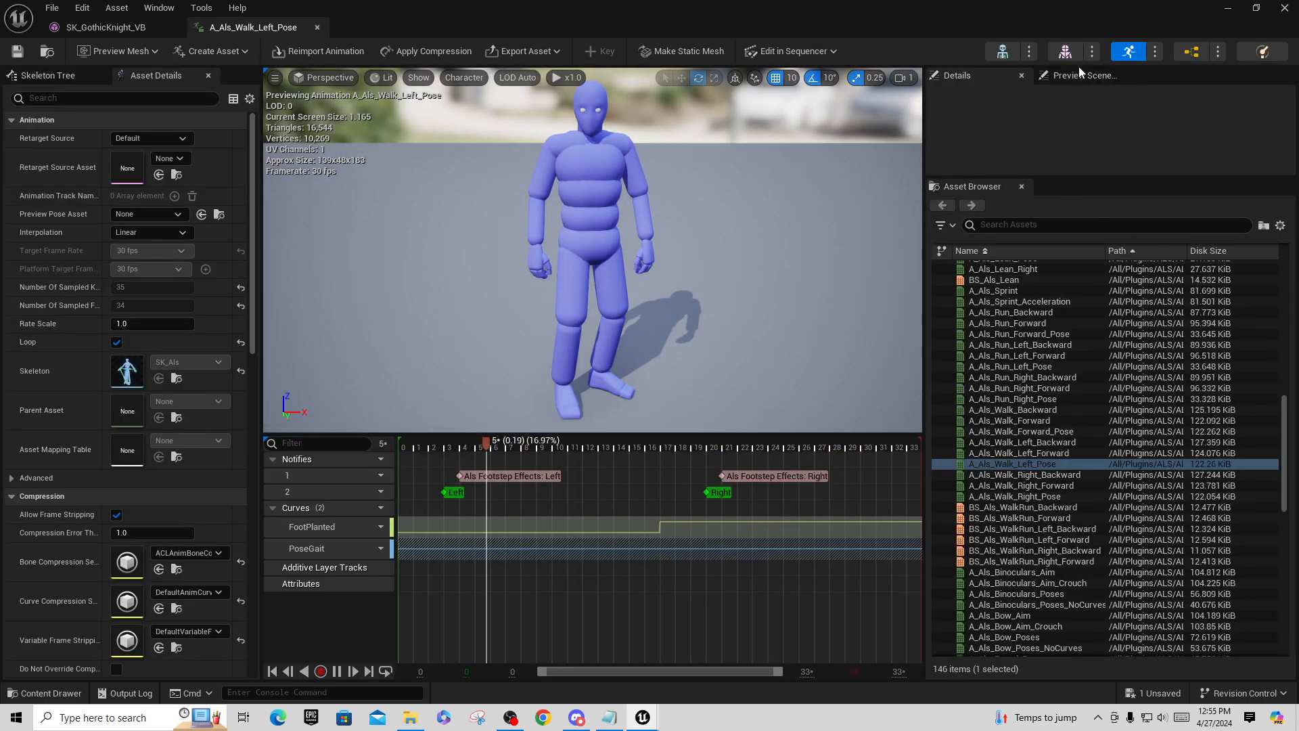
pyautogui.click(1083, 75)
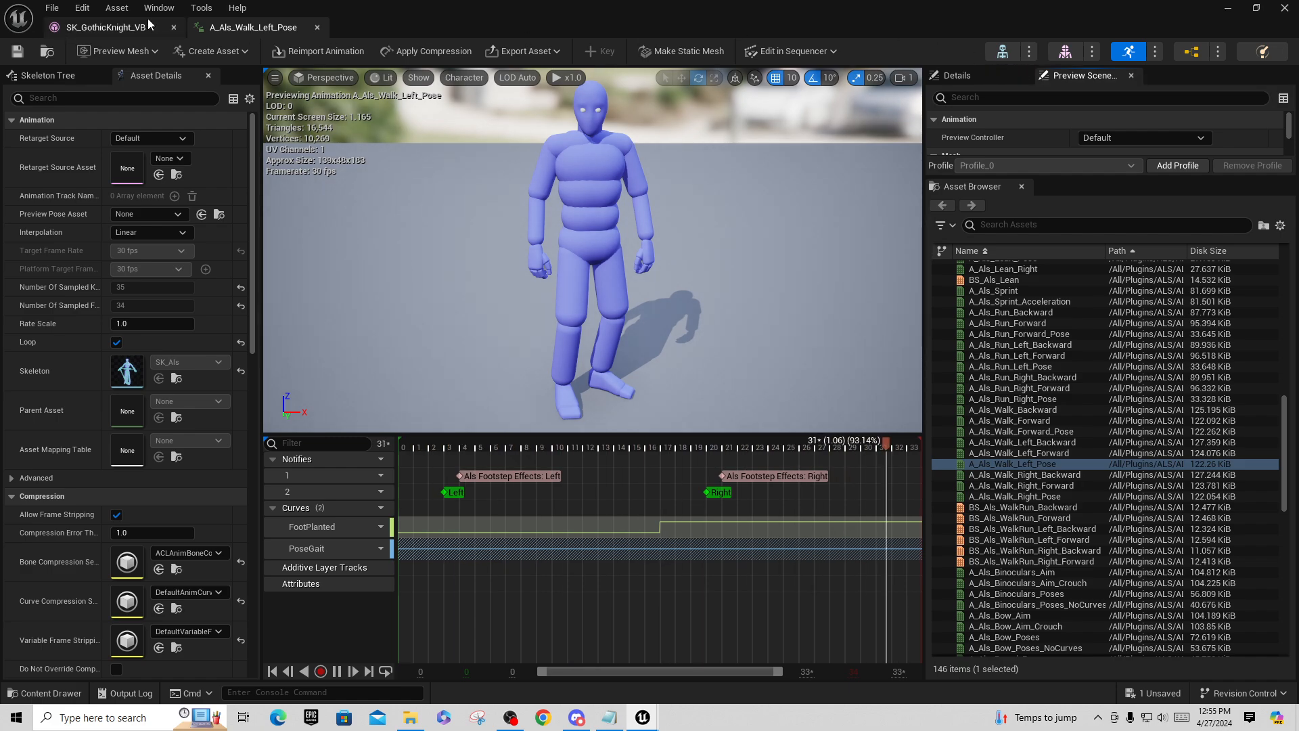
pyautogui.click(317, 27)
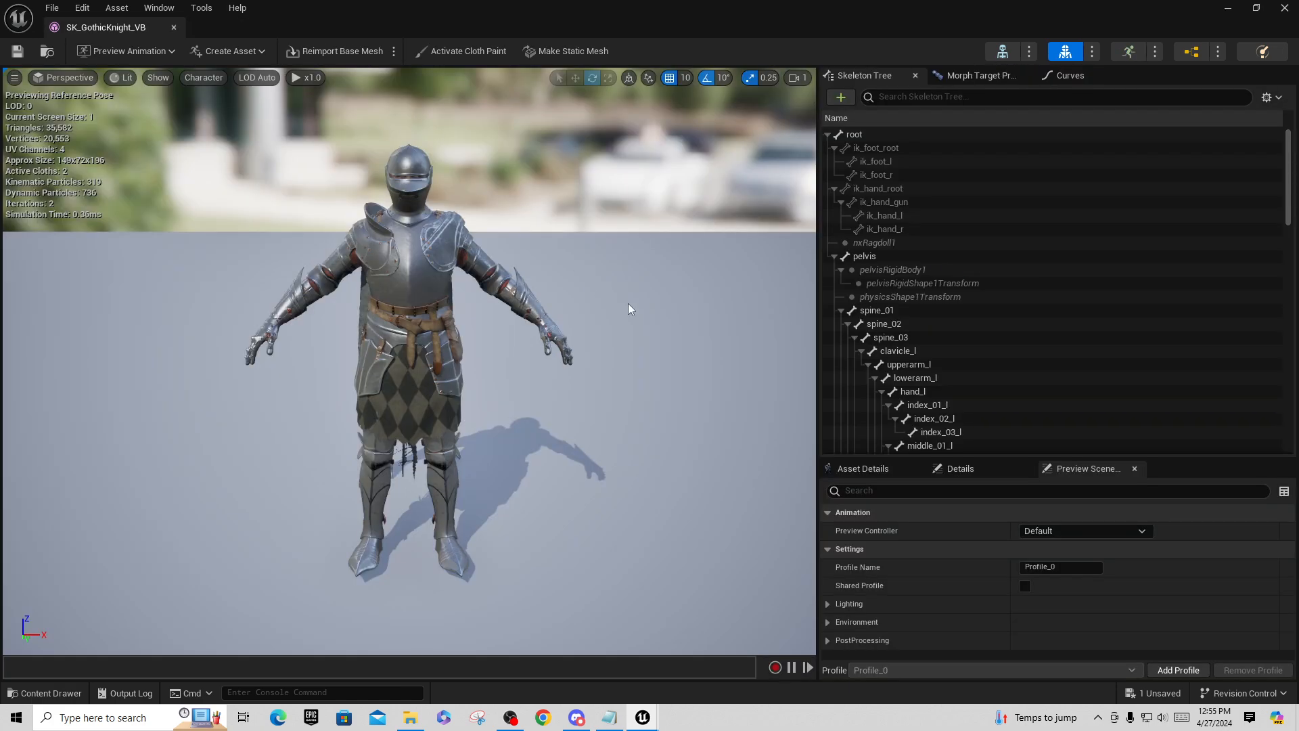
pyautogui.click(173, 28)
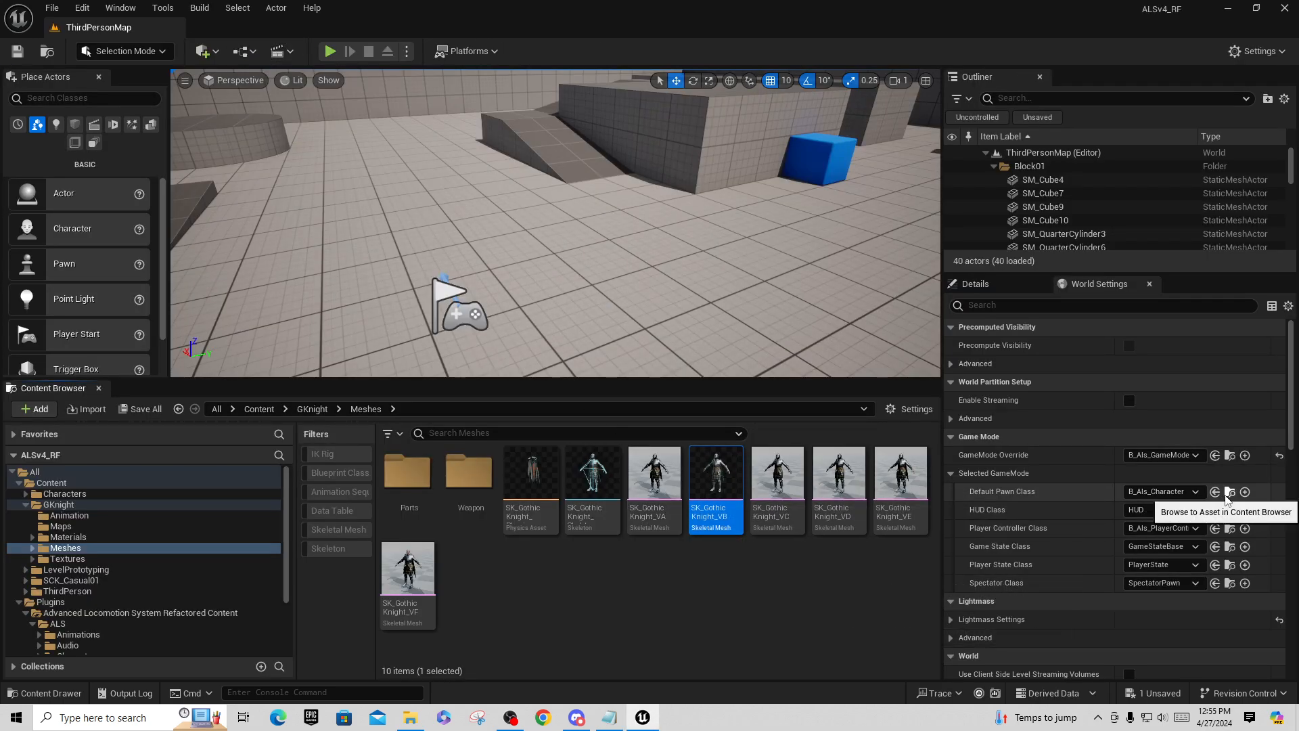
# Open the default pawn blueprint B_Als_Character, set its Mesh component's skeletal mesh asset to SK_GothicKnight_VB, and compile the blueprint
pyautogui.click(1229, 496)
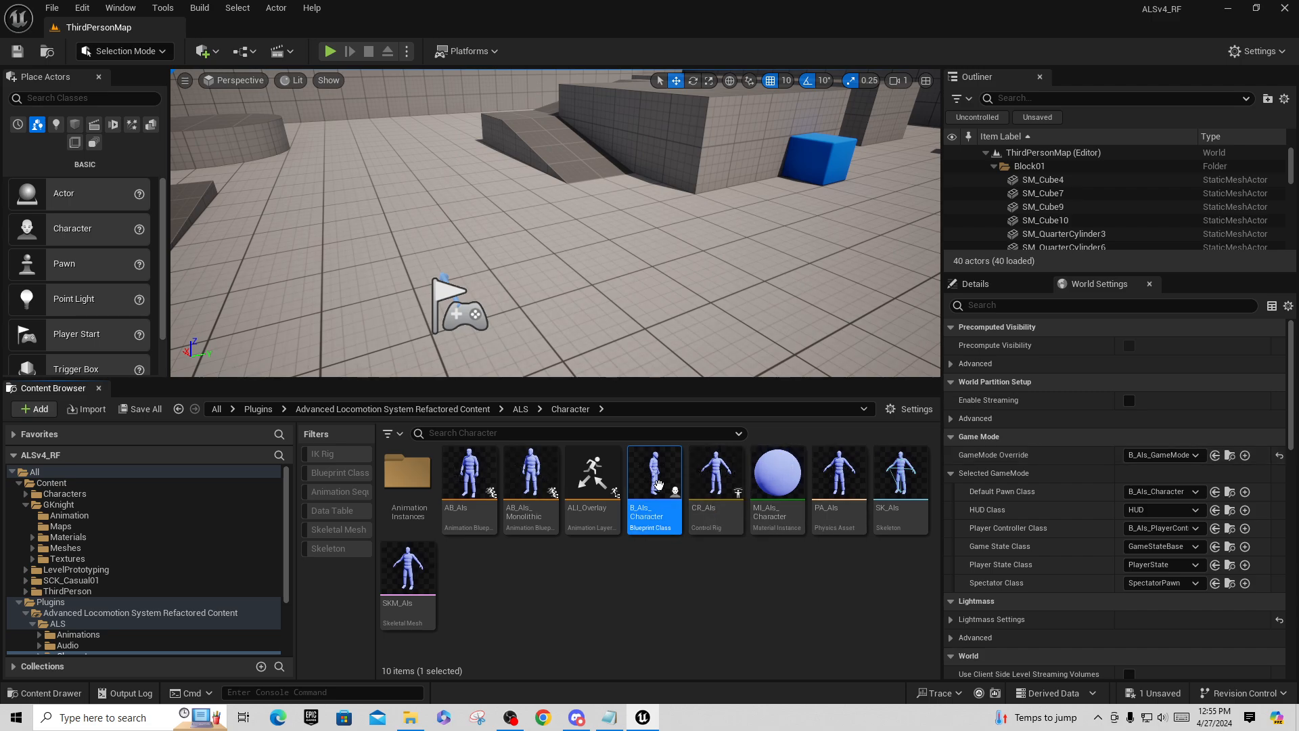
pyautogui.doubleClick(655, 482)
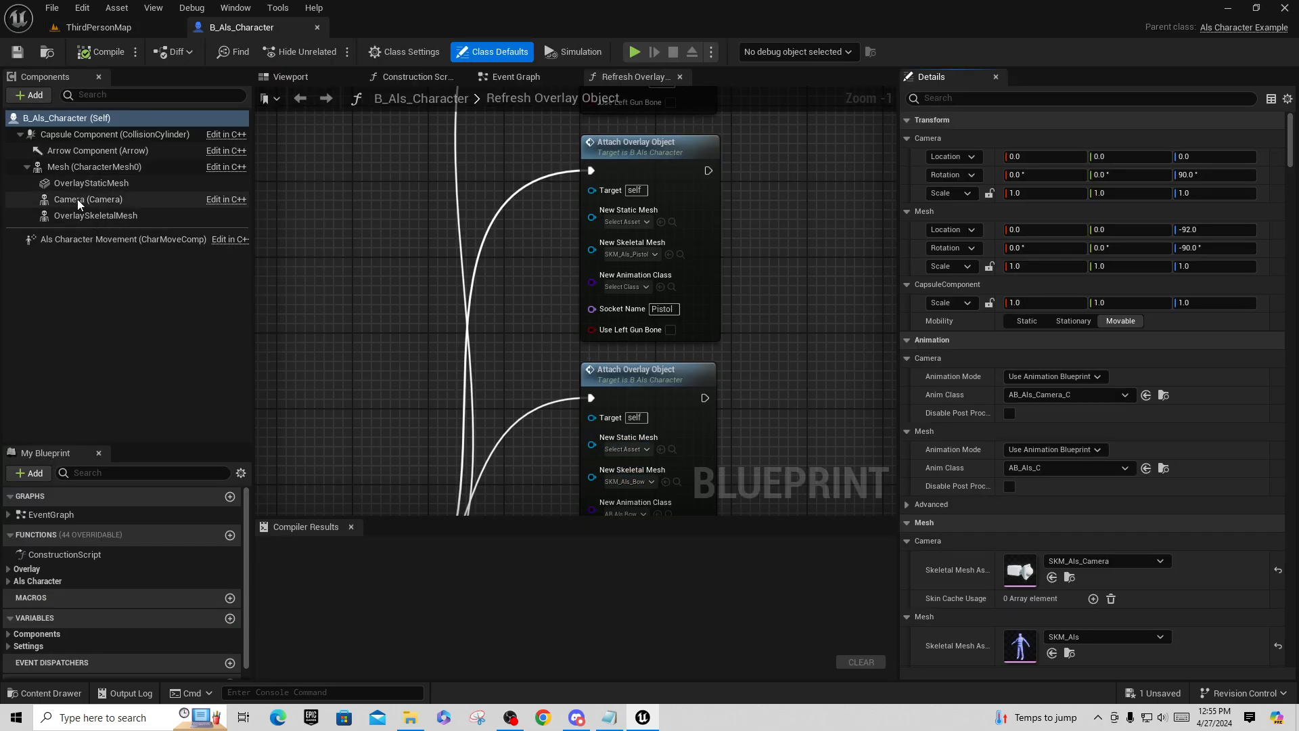
pyautogui.click(80, 167)
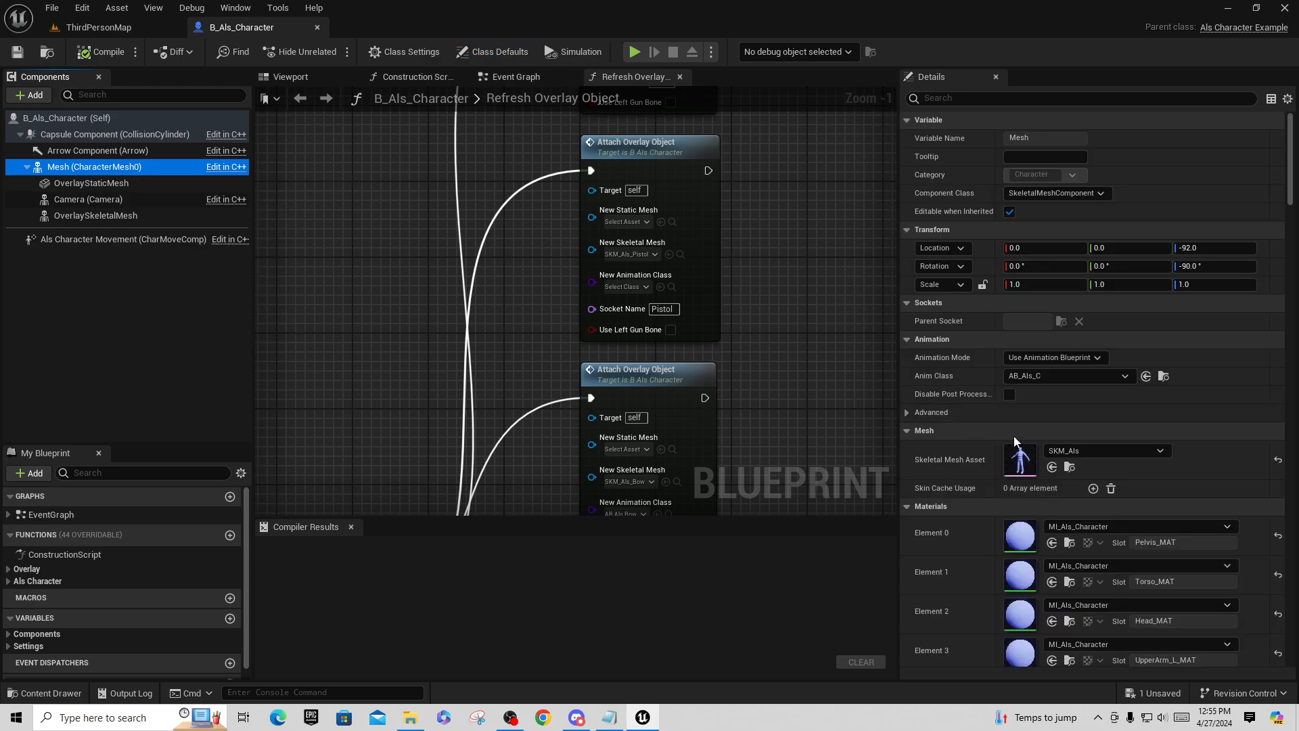
pyautogui.click(1131, 451)
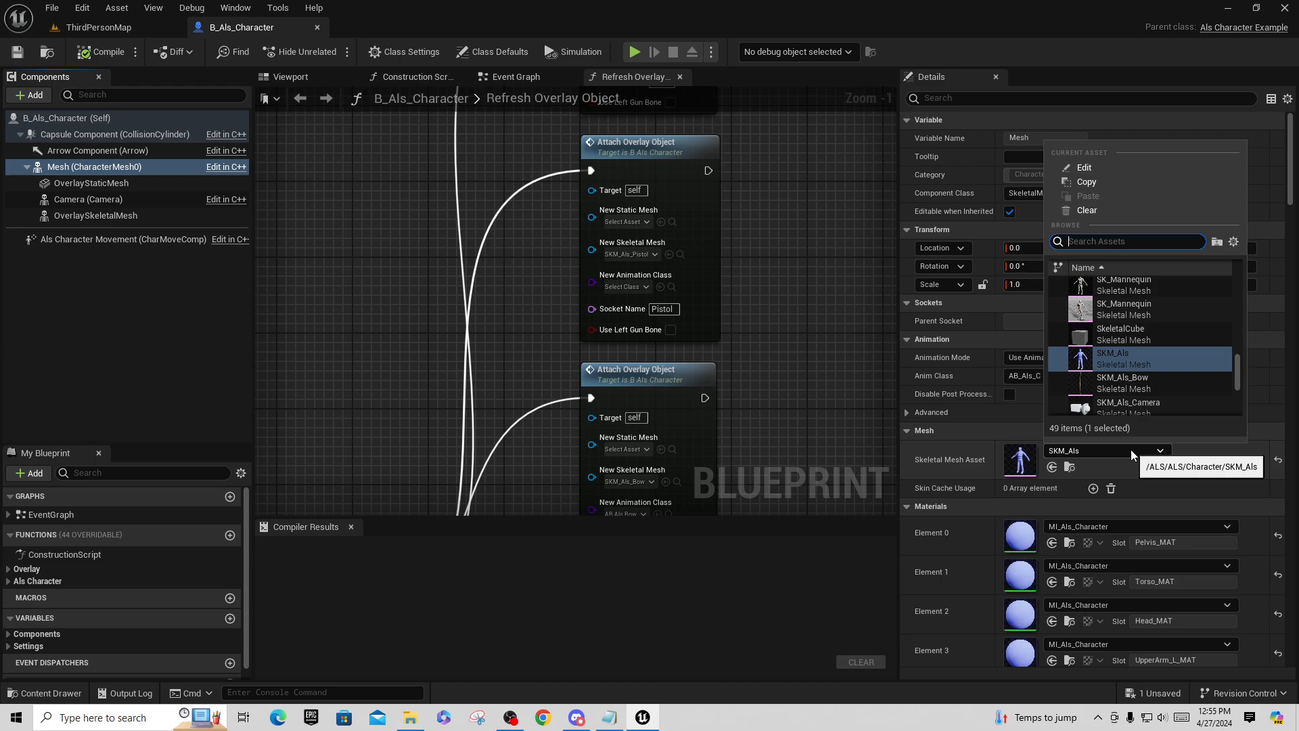
pyautogui.write('gothic')
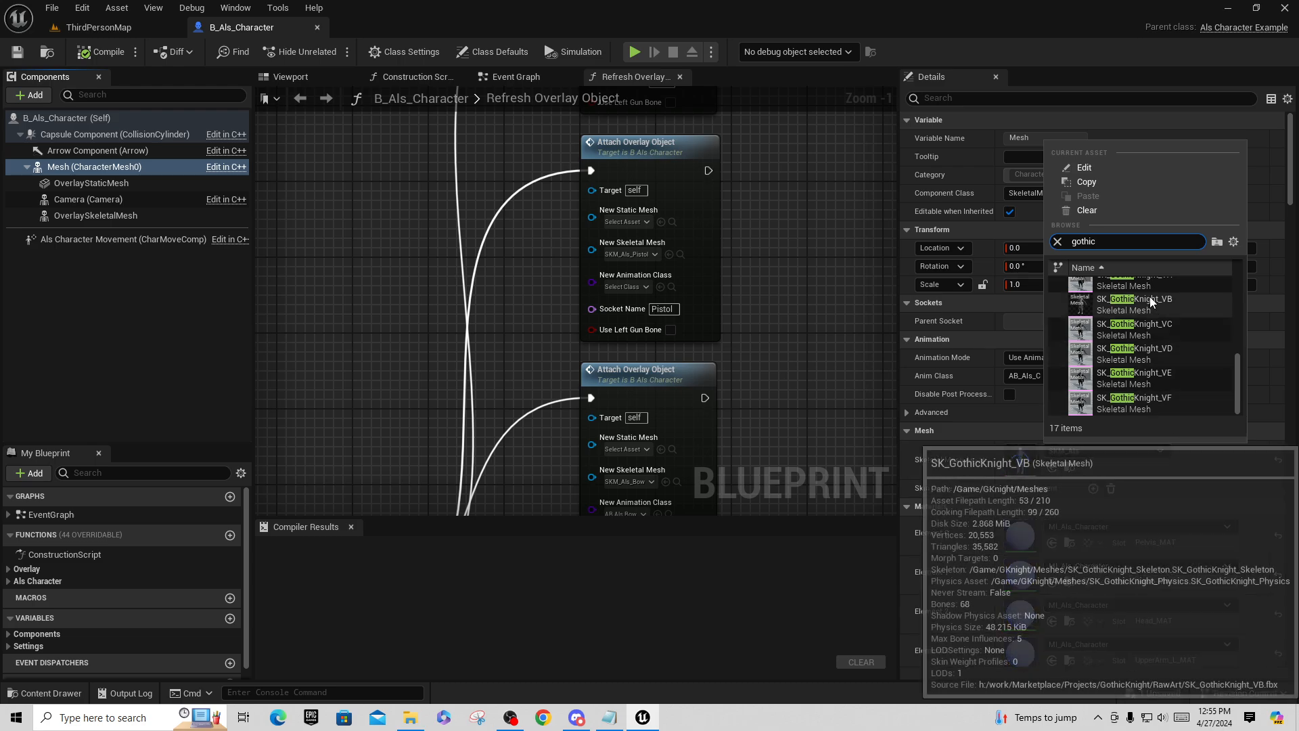
pyautogui.click(1151, 302)
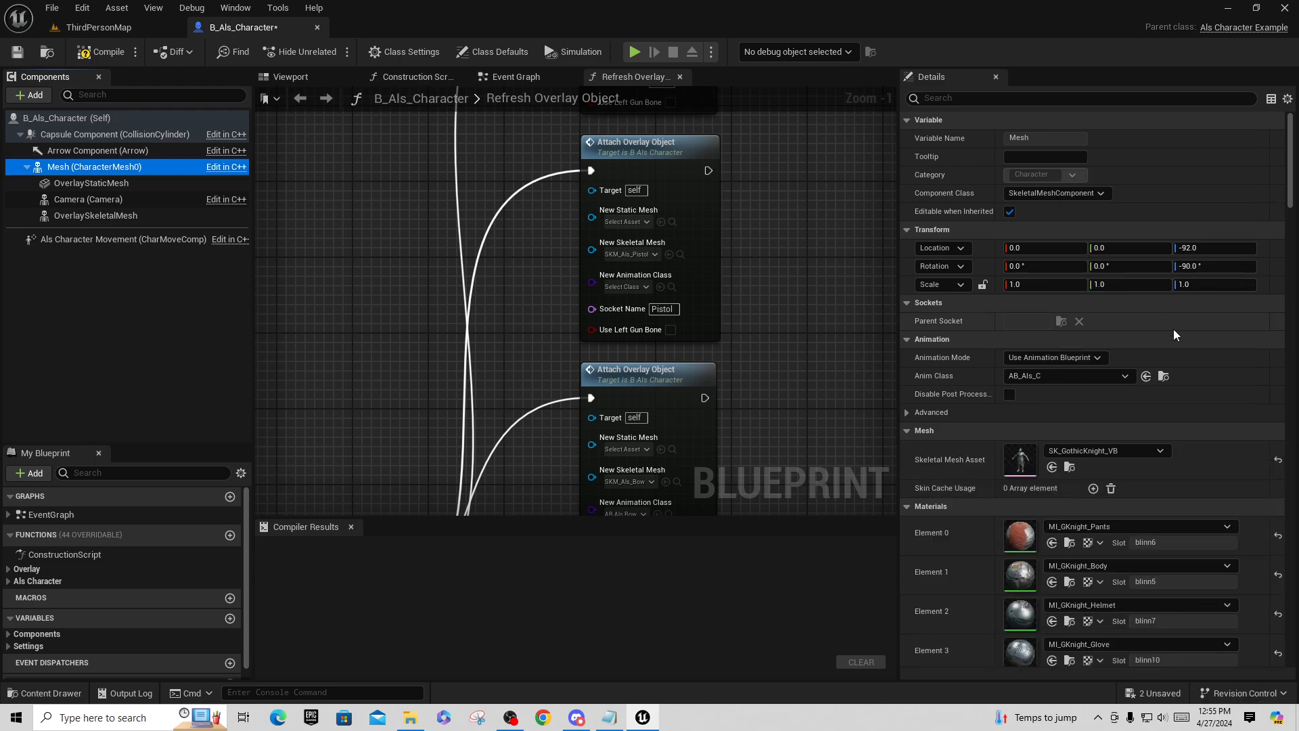
pyautogui.click(98, 52)
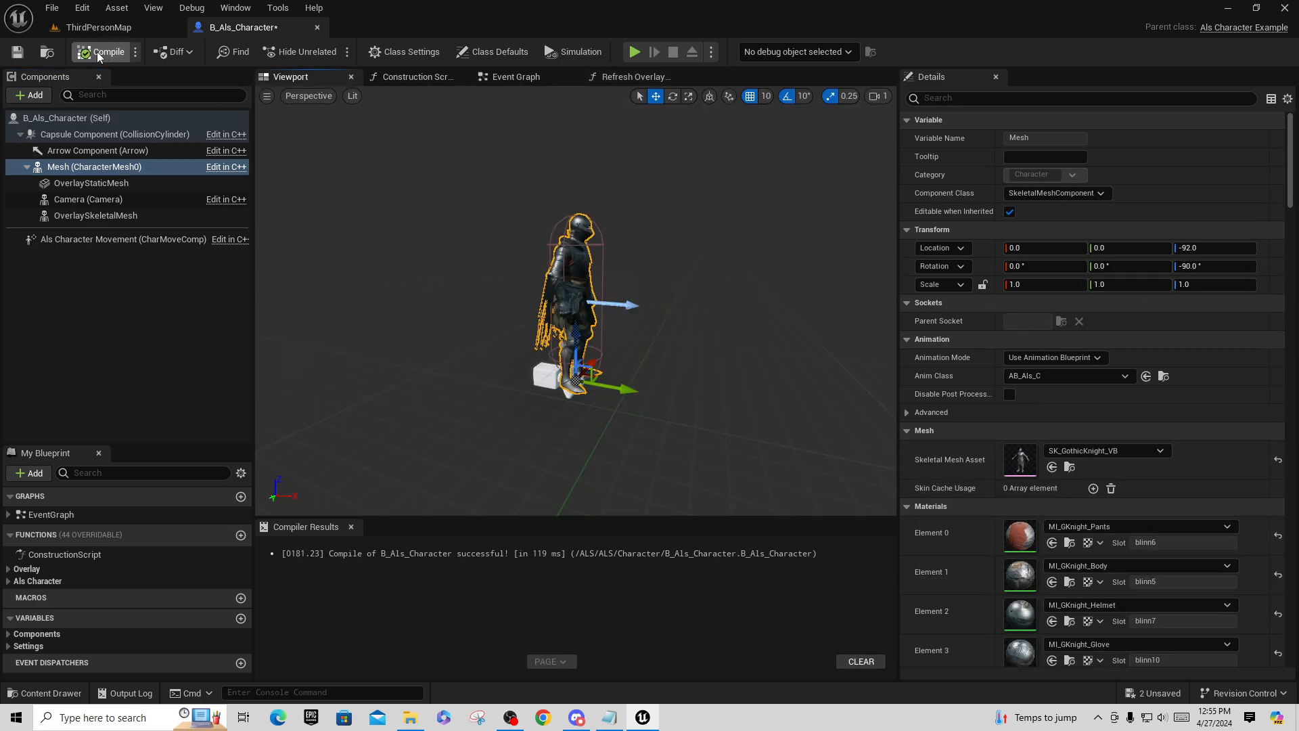
# Save the B_Als_Character blueprint and play-test the knight's overlay poses in ThirdPersonMap with the overlay menu
pyautogui.click(18, 52)
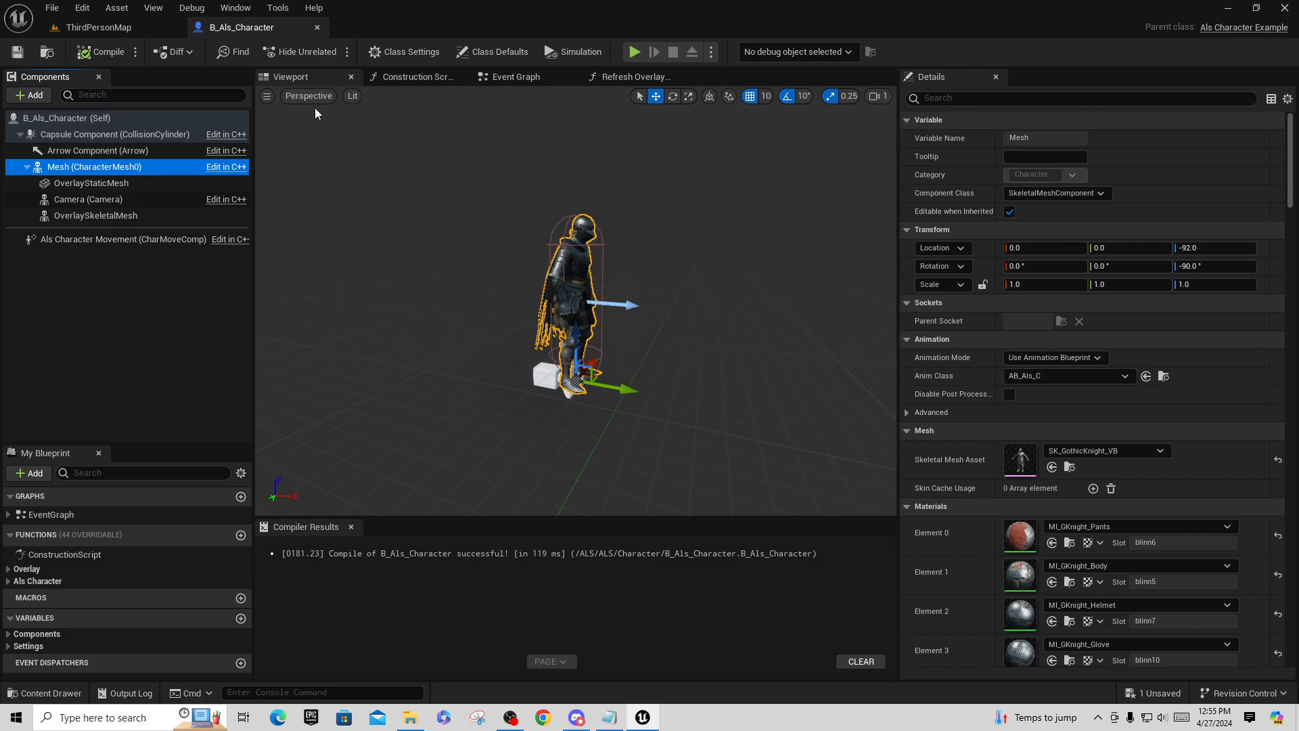
pyautogui.click(99, 27)
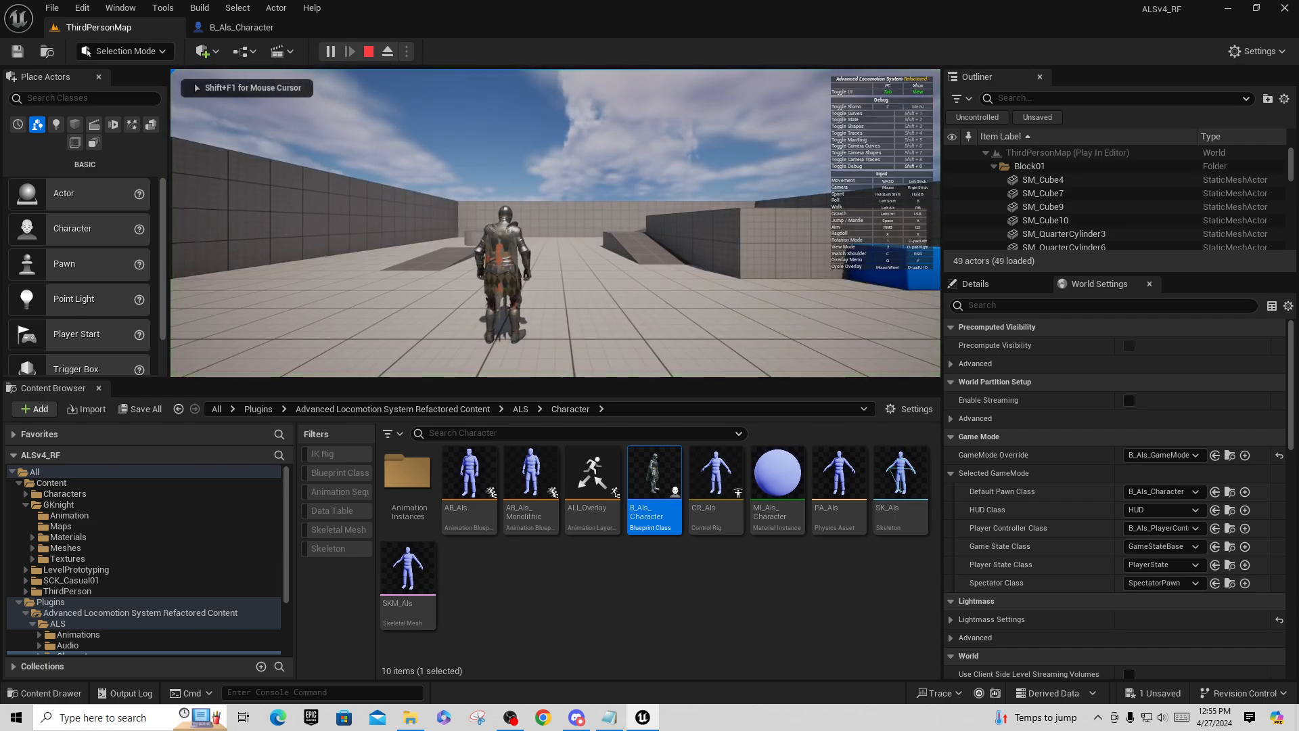
pyautogui.press('q')
pyautogui.scroll(3, 591, 230)
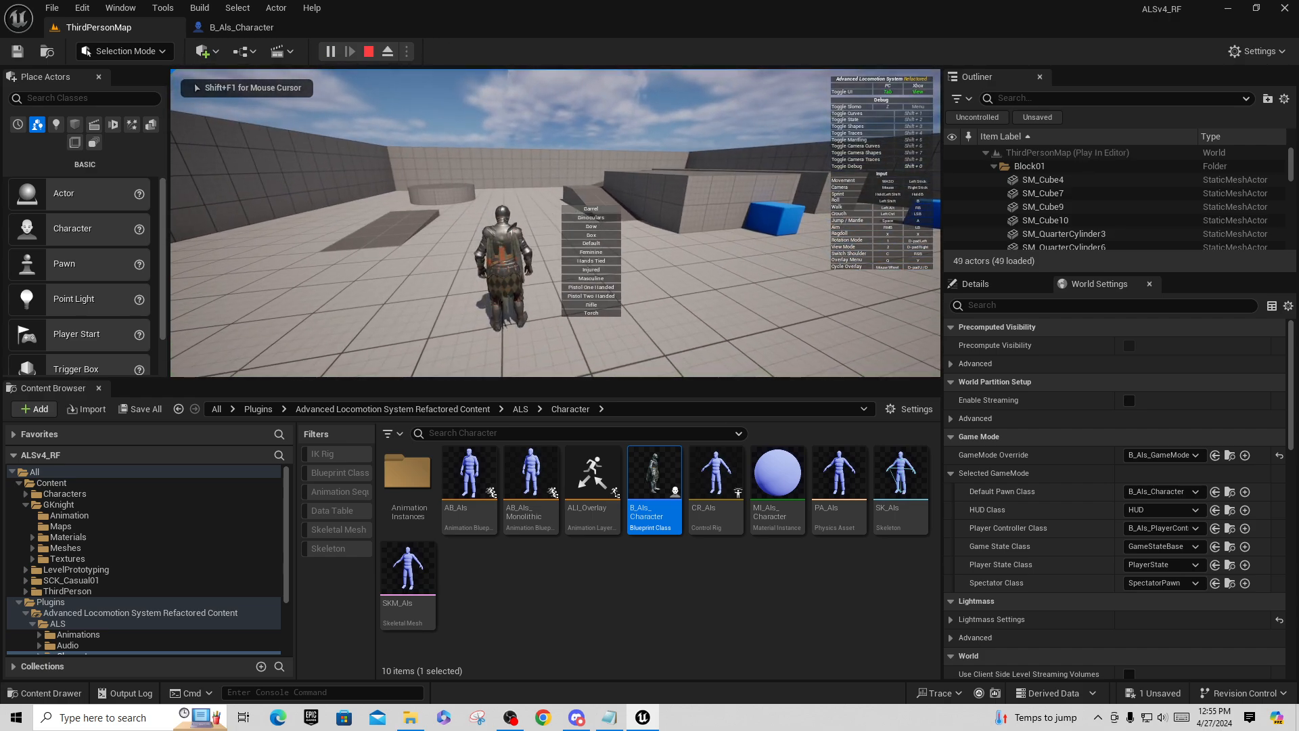
pyautogui.press('q')
pyautogui.scroll(-4, 590, 261)
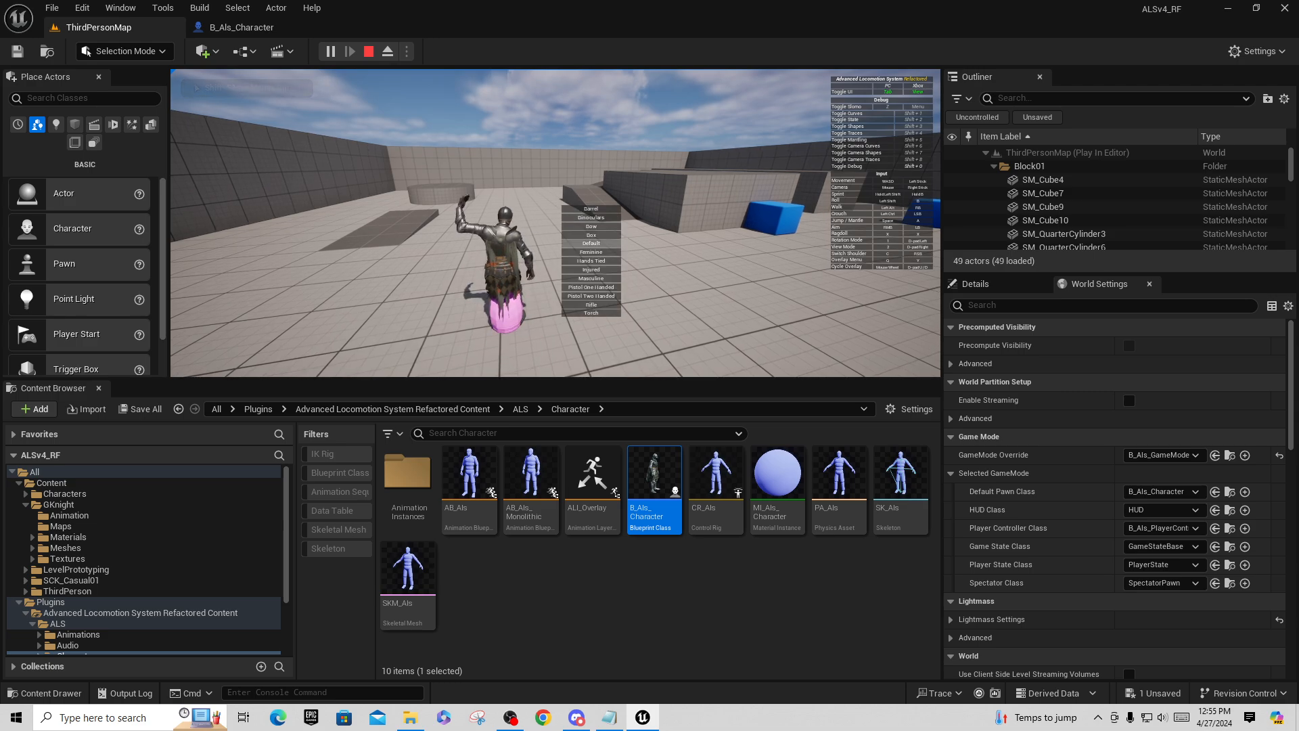
pyautogui.press('Escape')
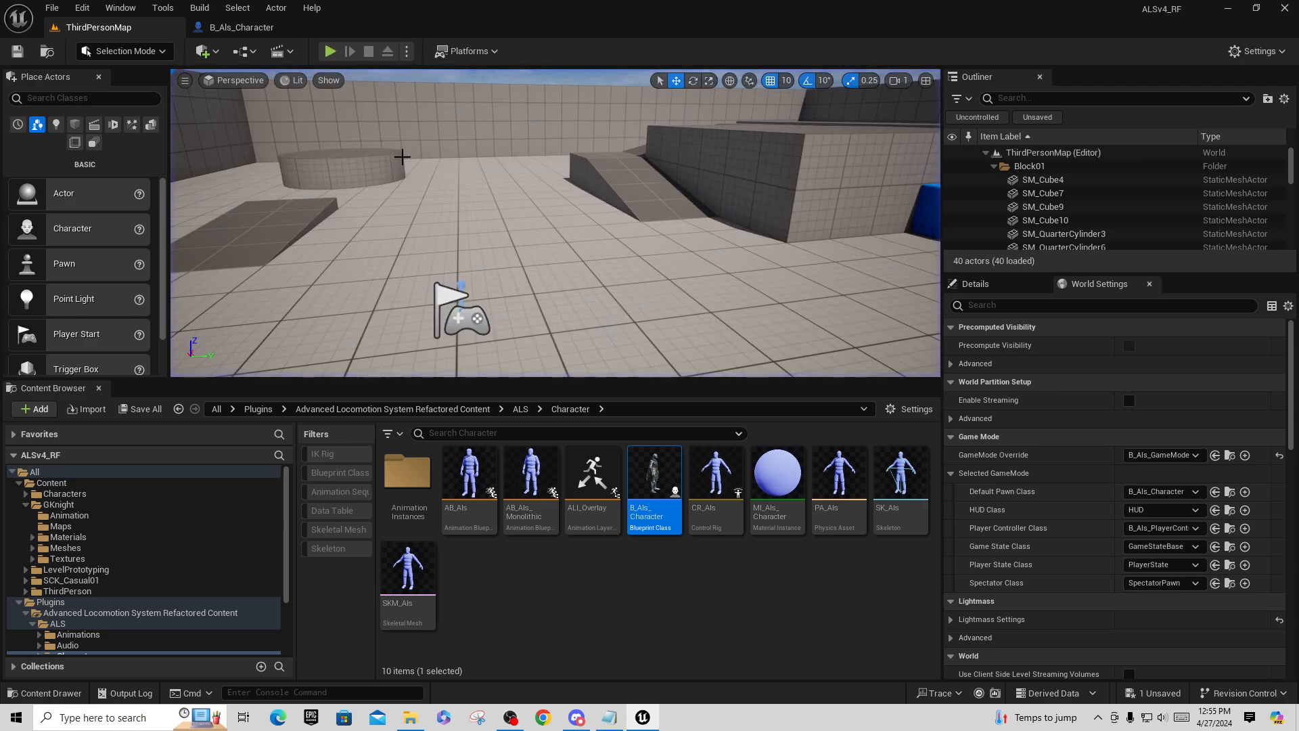
pyautogui.press('F11')
pyautogui.press('F11')
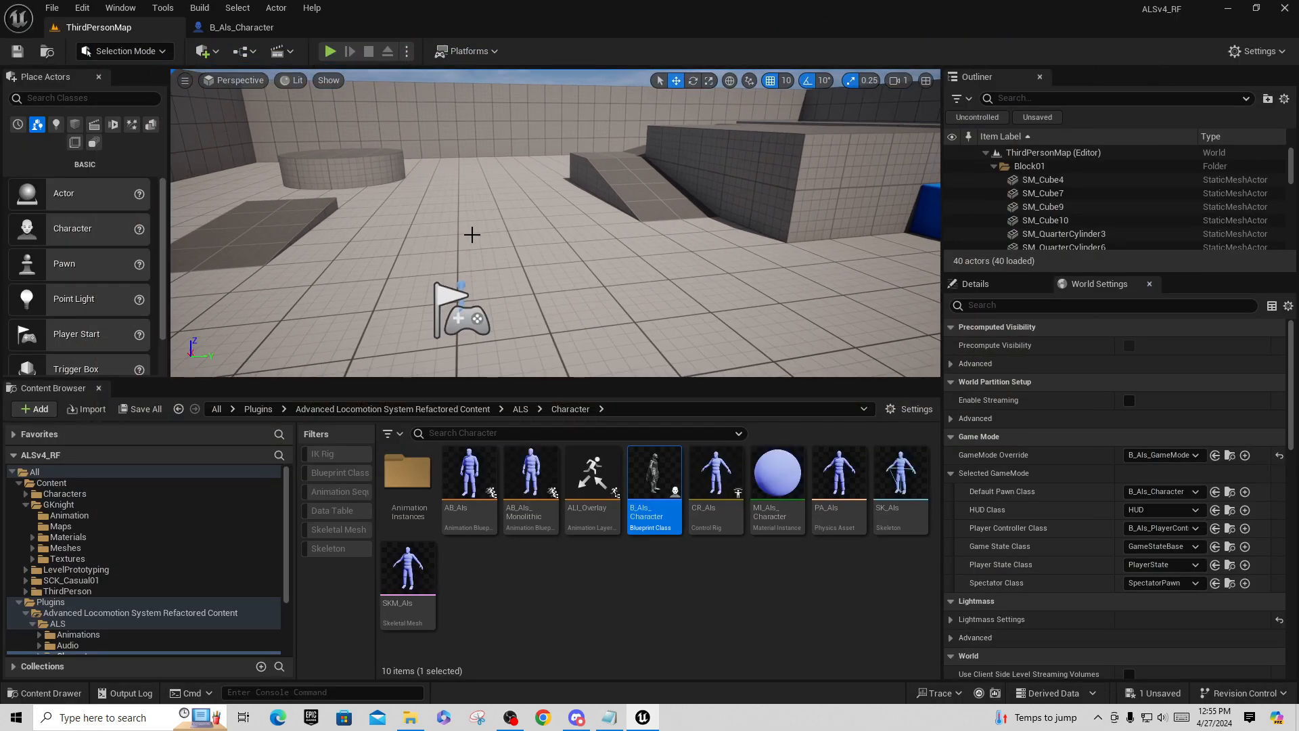
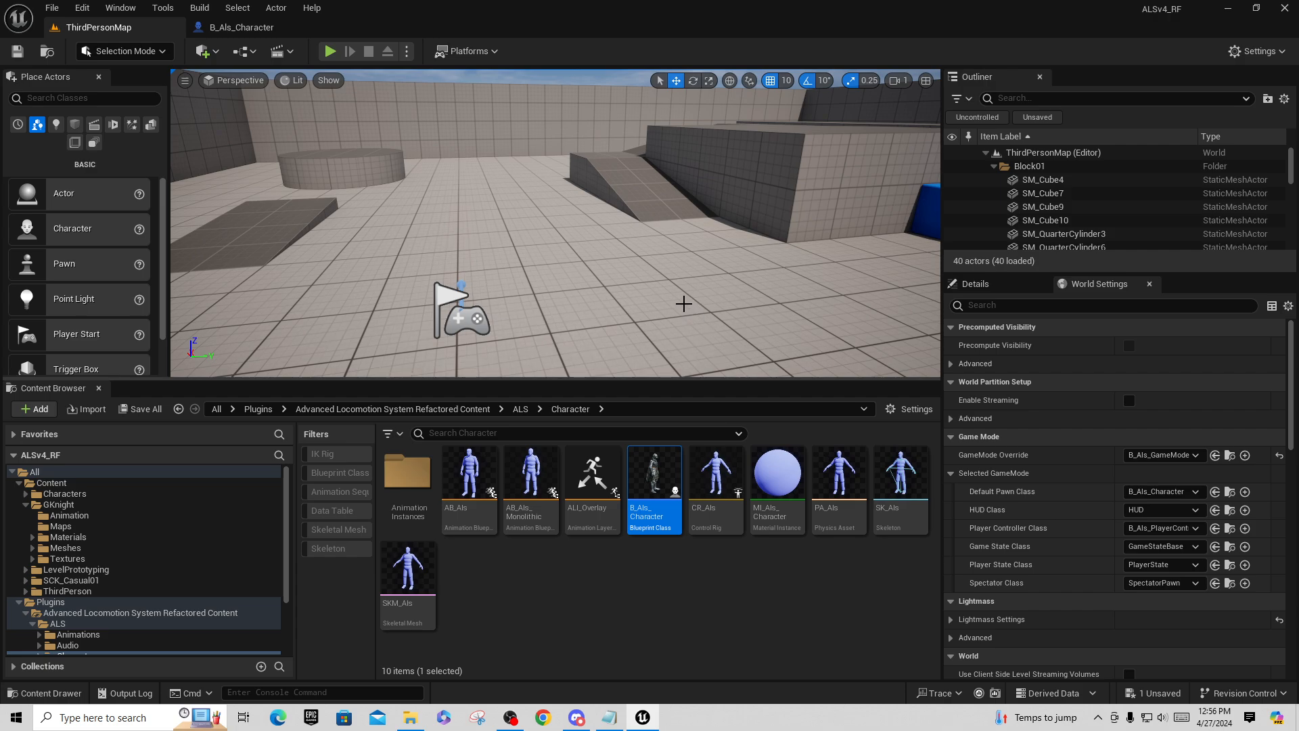
# Close the ALSv4_RF project and the remaining File Explorer and background windows
pyautogui.click(1286, 12)
pyautogui.click(687, 513)
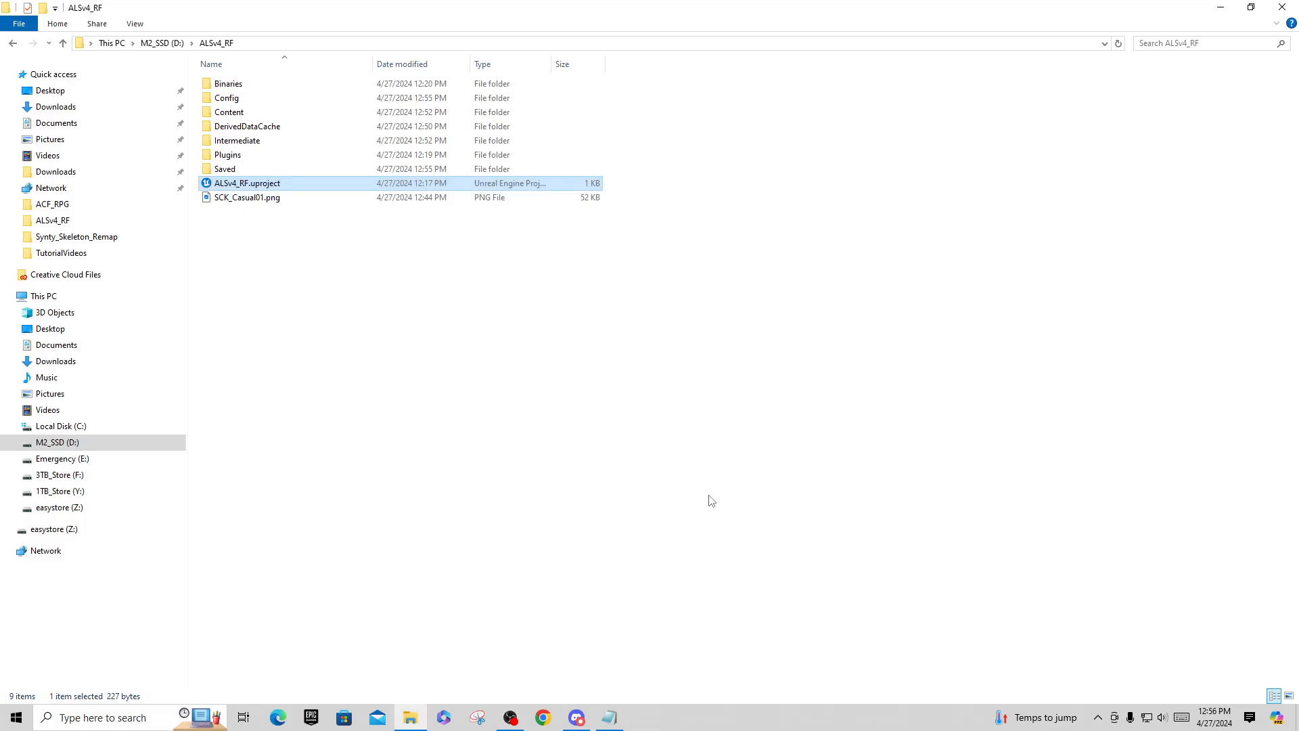
pyautogui.click(417, 379)
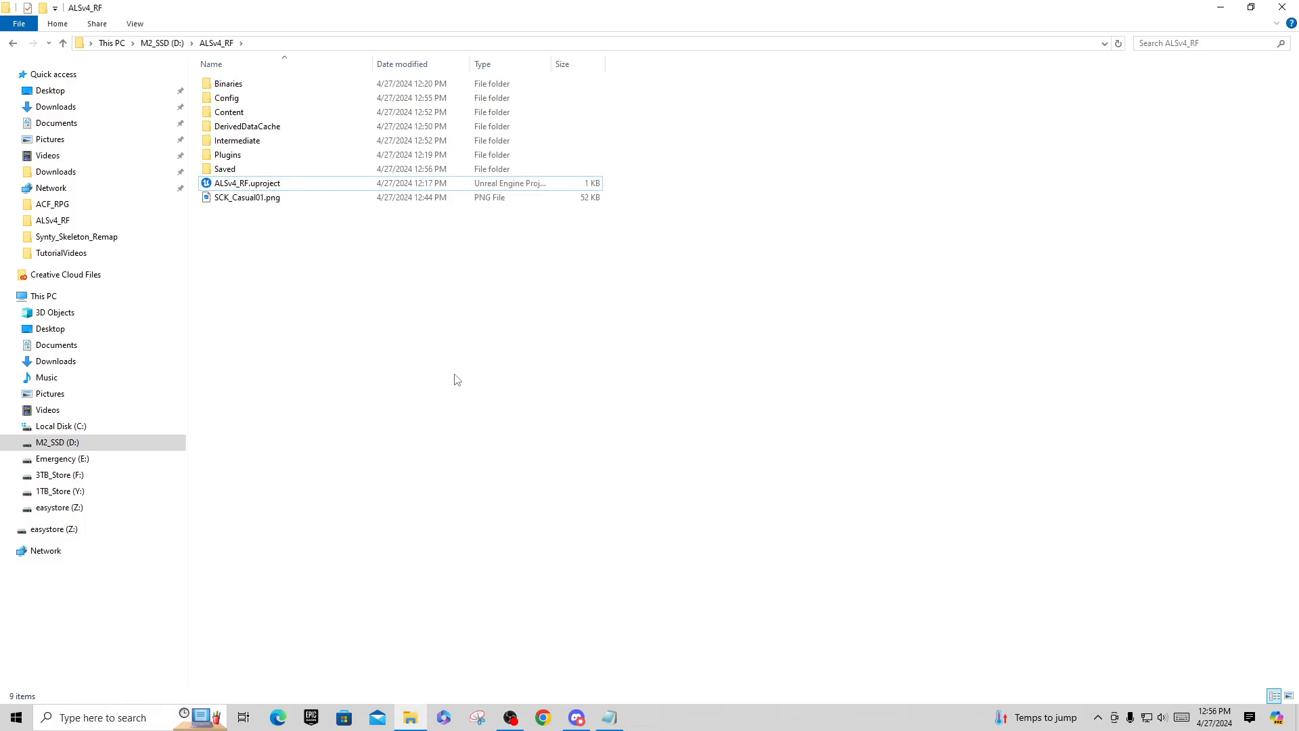
pyautogui.click(1279, 10)
pyautogui.click(1141, 98)
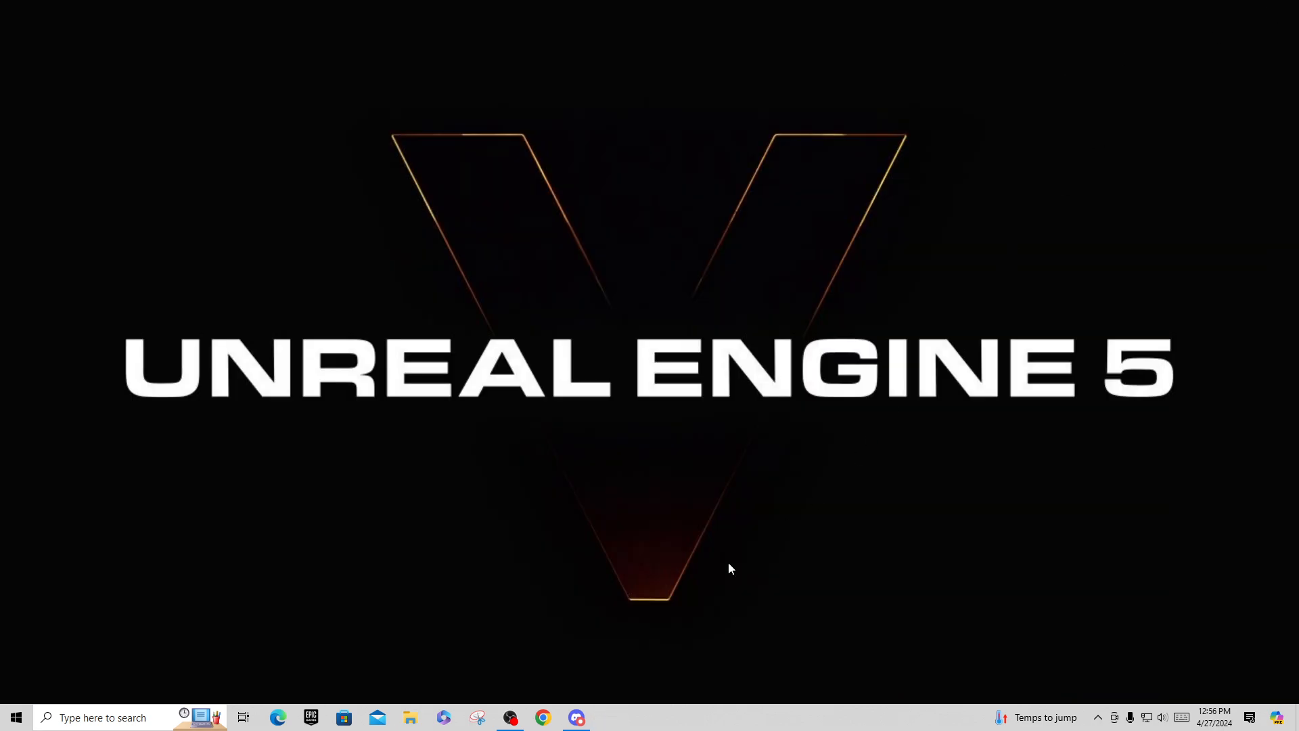
# Launch Unreal Engine 5.3.2 from the engine library in the Epic Games Launcher
pyautogui.click(310, 717)
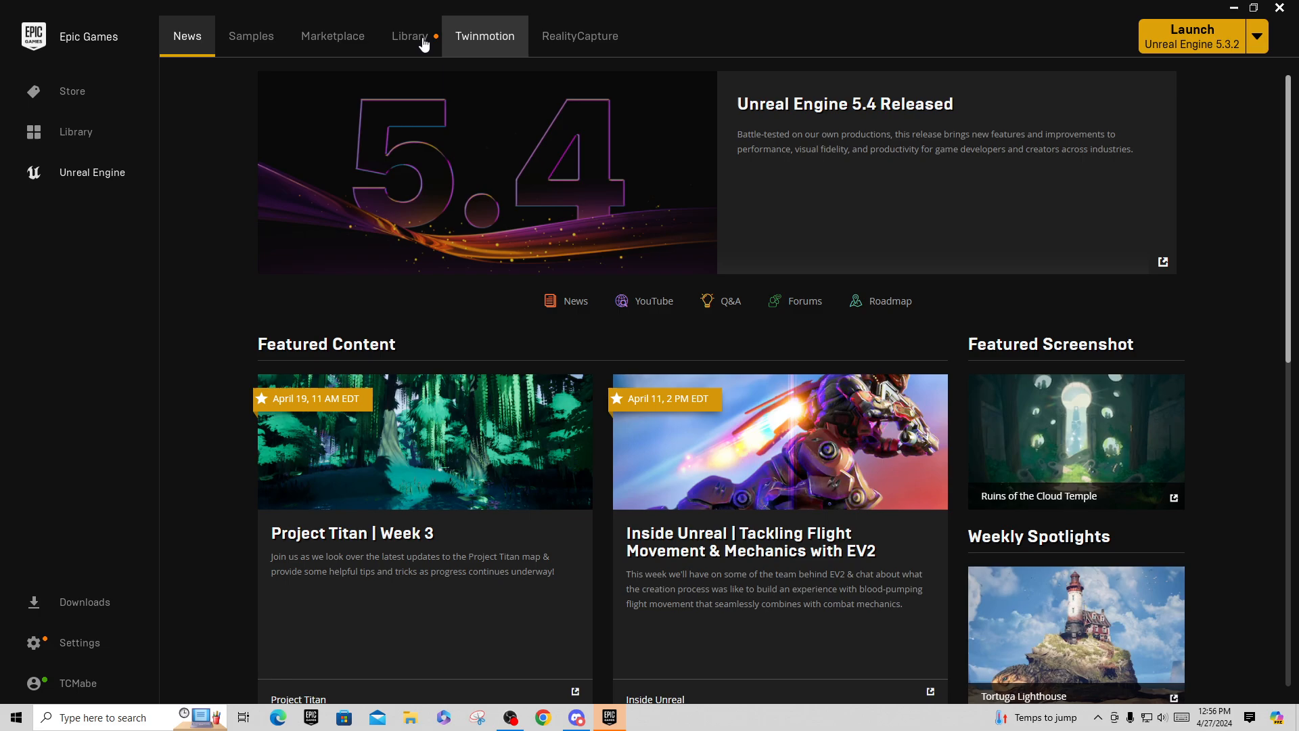
pyautogui.click(423, 41)
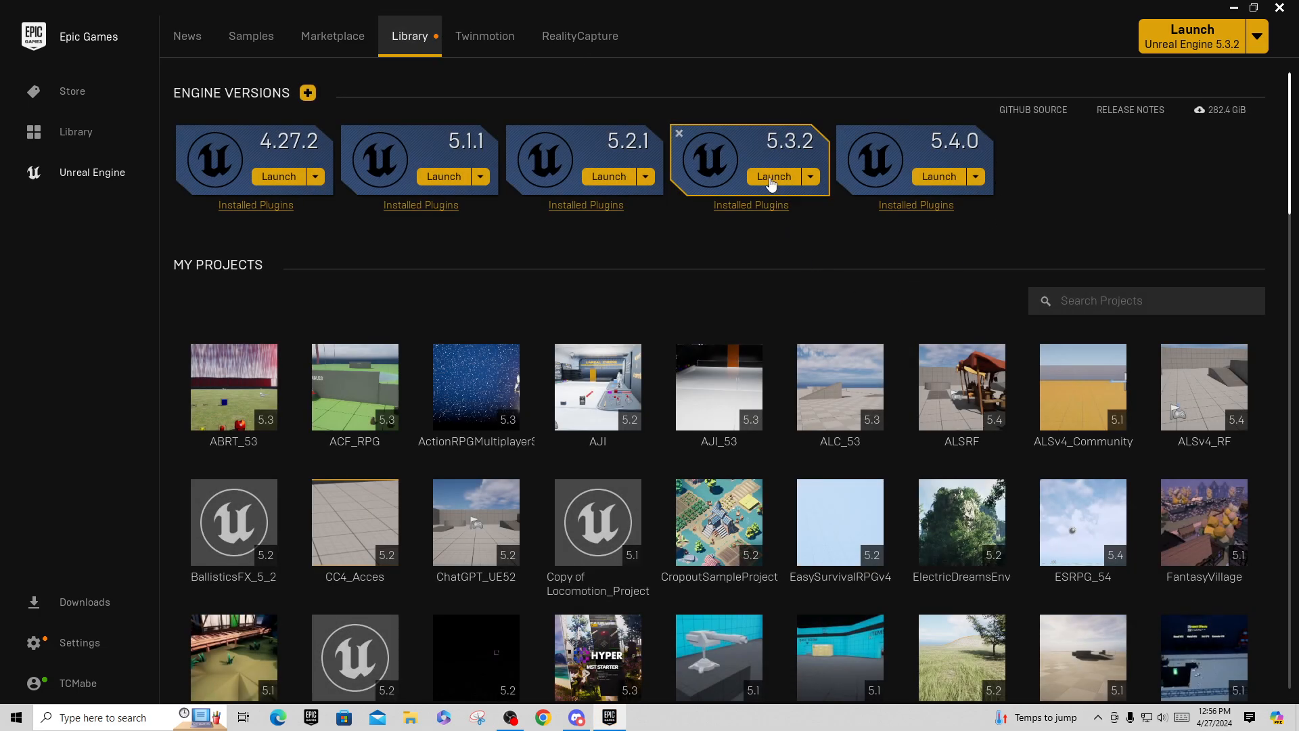
pyautogui.click(771, 178)
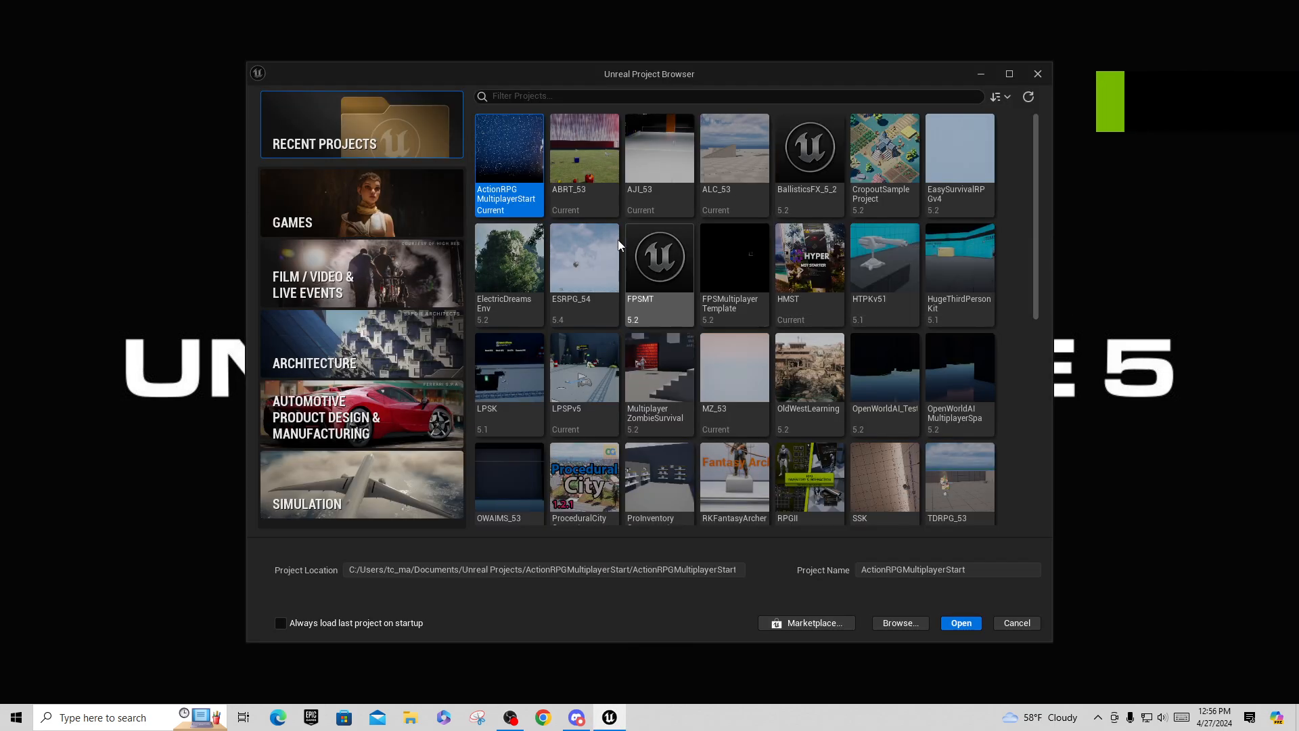
# Choose the Third Person game template for a new project and set its location to D:\
pyautogui.click(420, 212)
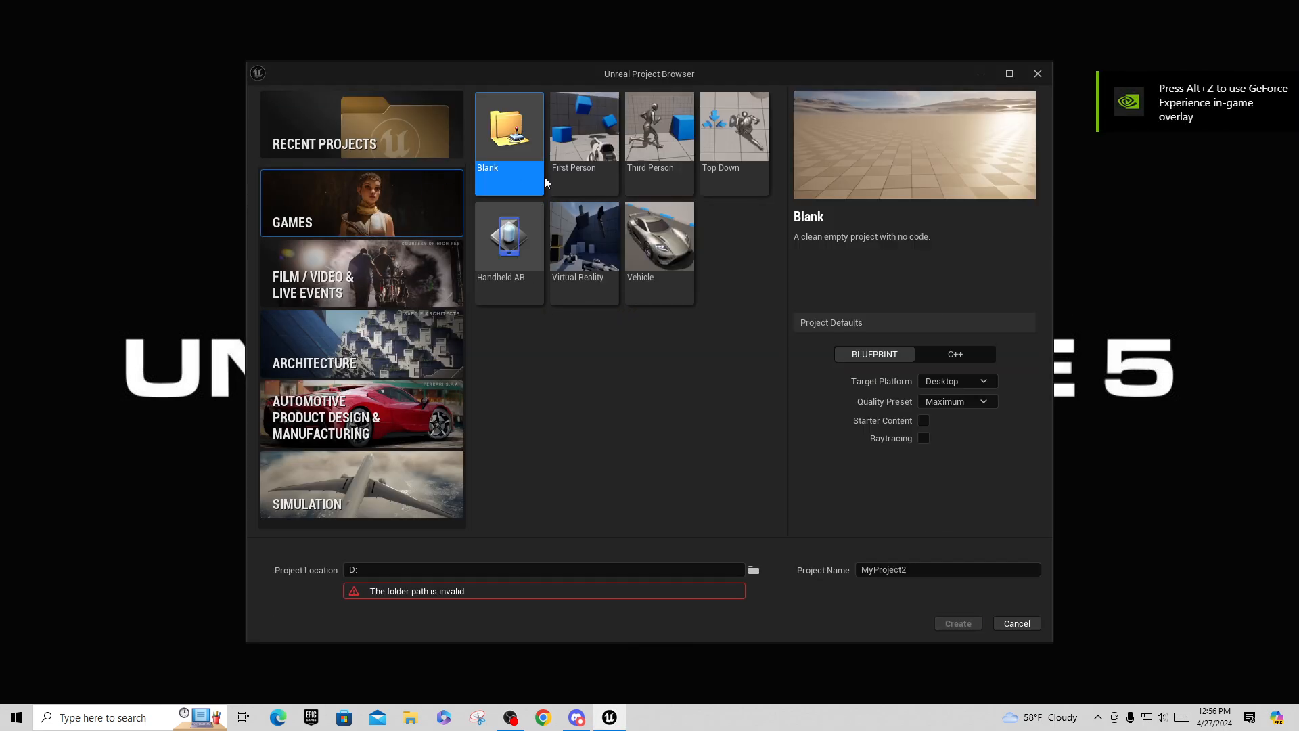
pyautogui.click(637, 134)
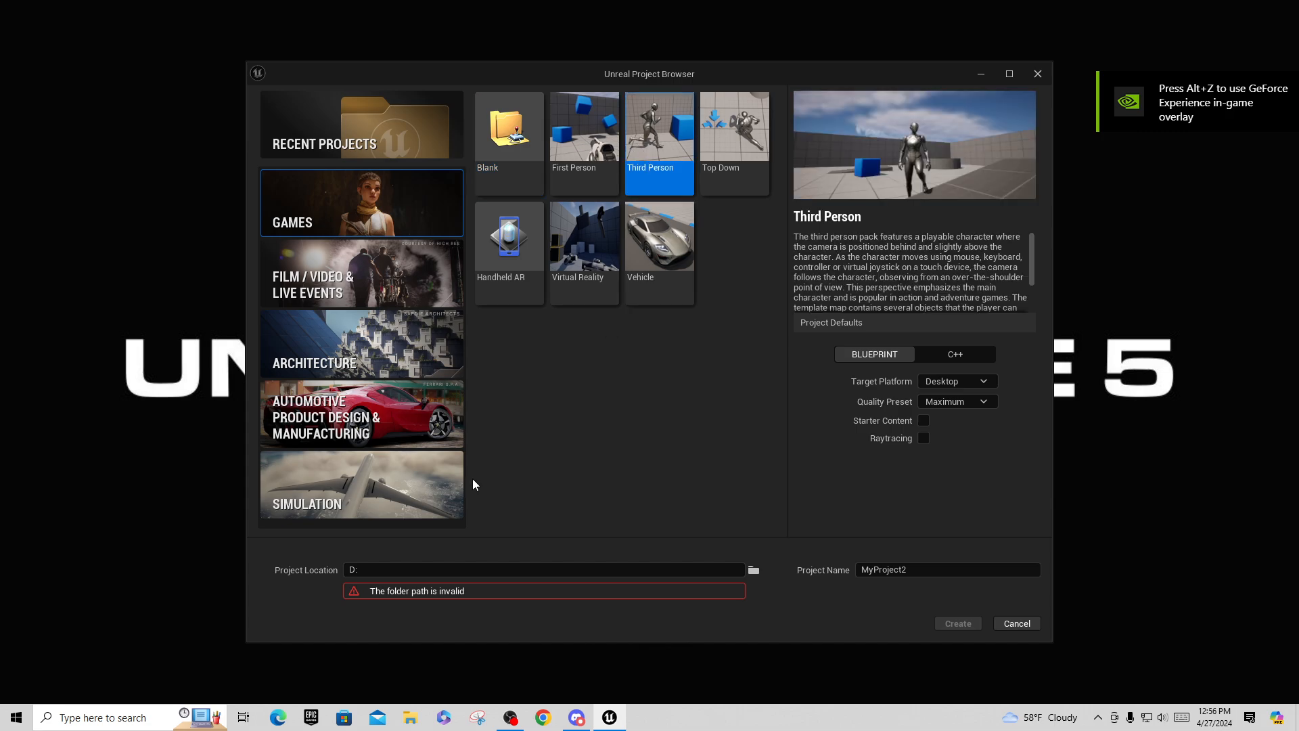
pyautogui.click(431, 567)
pyautogui.write('D:\\')
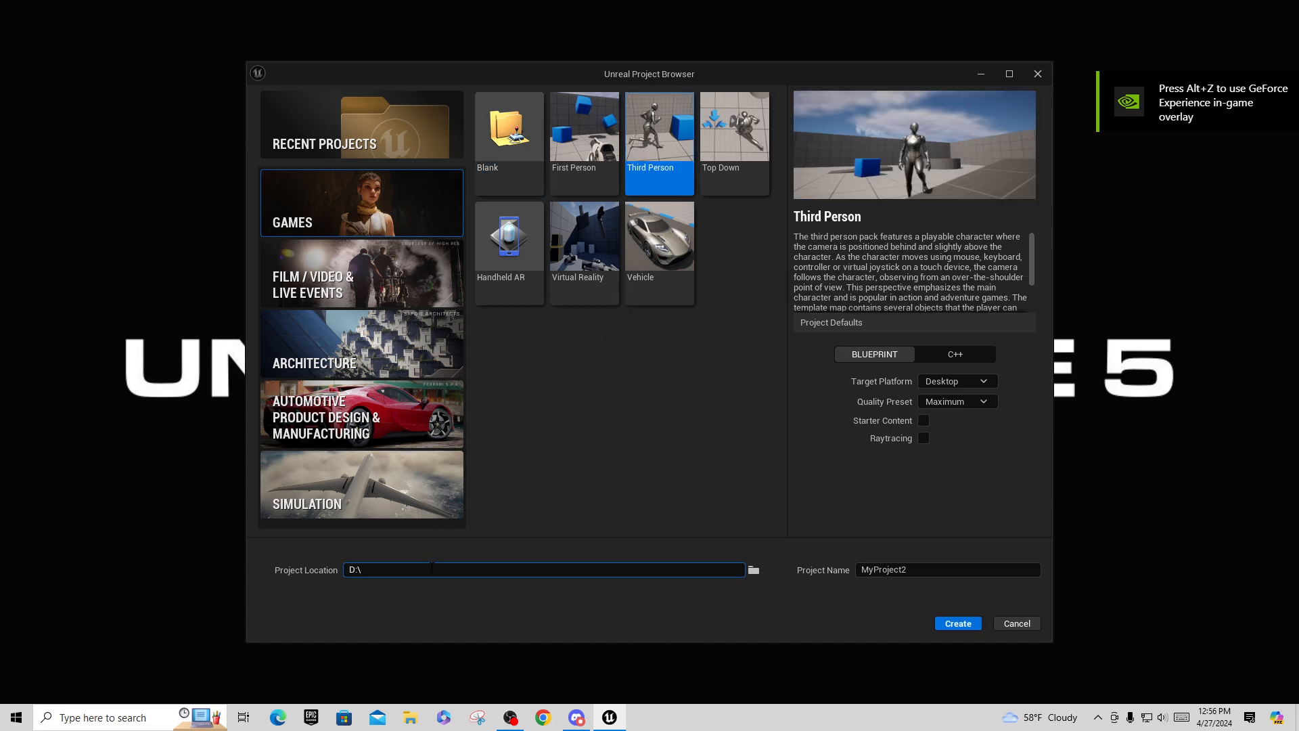
# Name the new project ALSv4_RF_53 and create it
pyautogui.click(924, 572)
pyautogui.write('ALS')
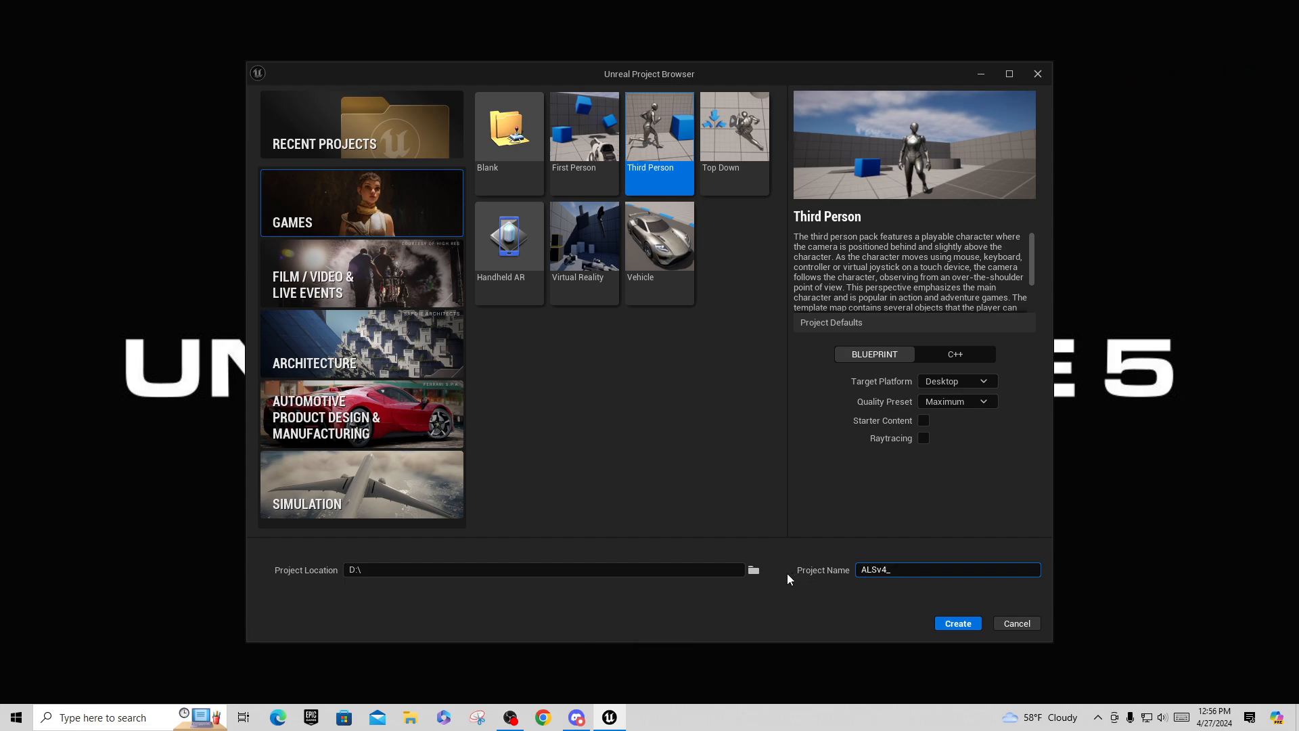
pyautogui.write('v4_RF')
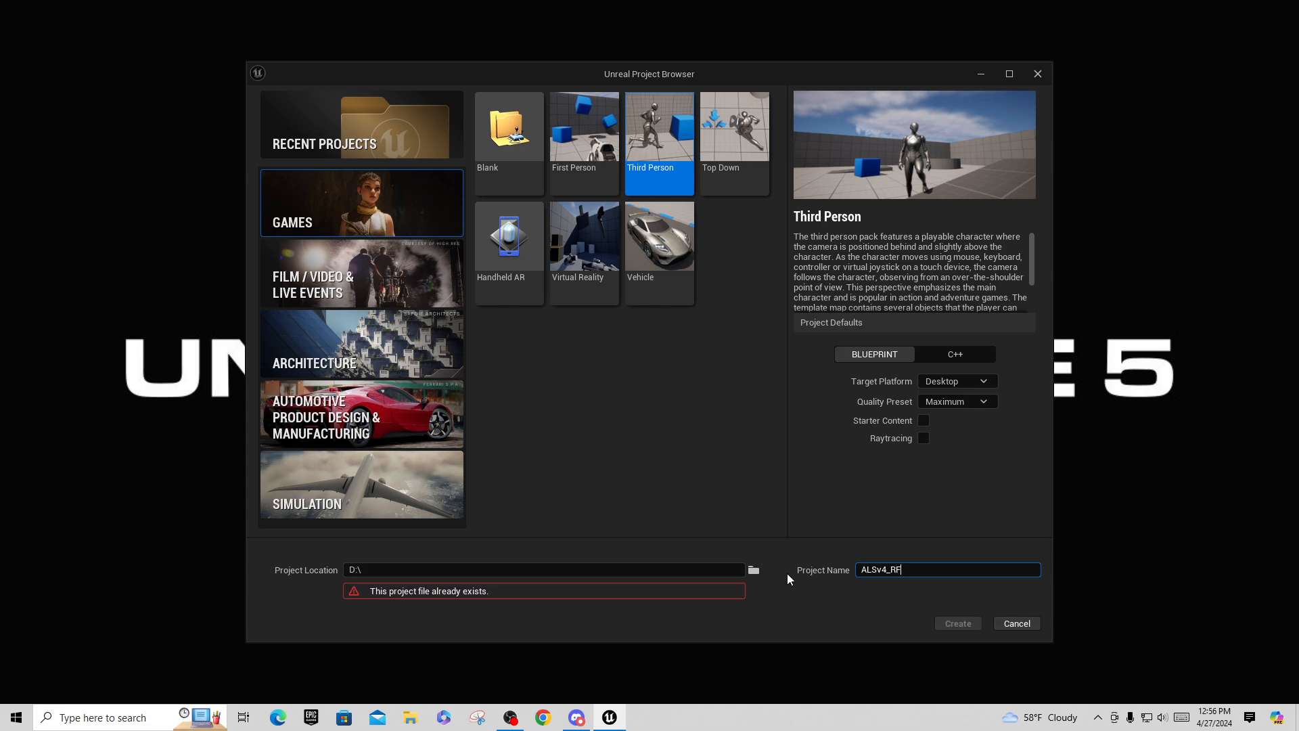
pyautogui.write('_')
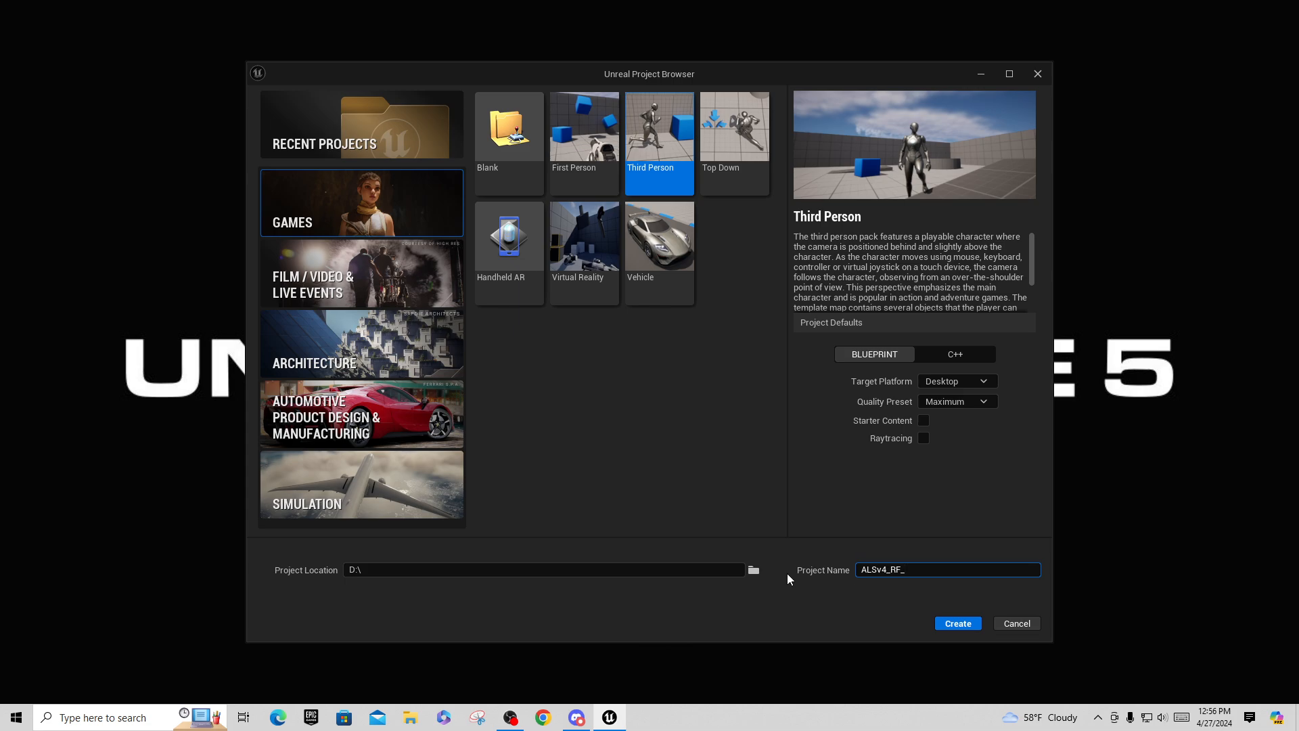
pyautogui.write('43')
pyautogui.click(957, 624)
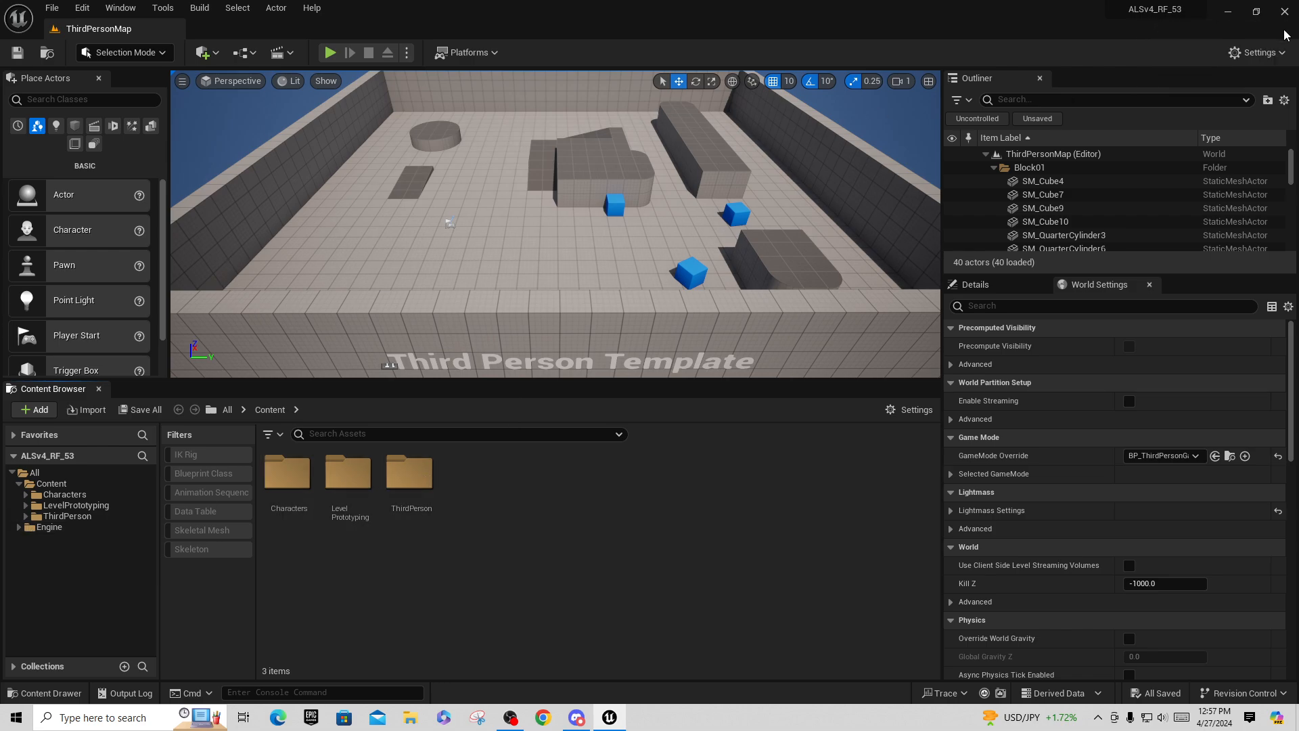
# Close the editor and copy the inner ALS-Refactored-main folder from D:\Downloads\ALS-Refactored-main (1) in File Explorer
pyautogui.click(1286, 12)
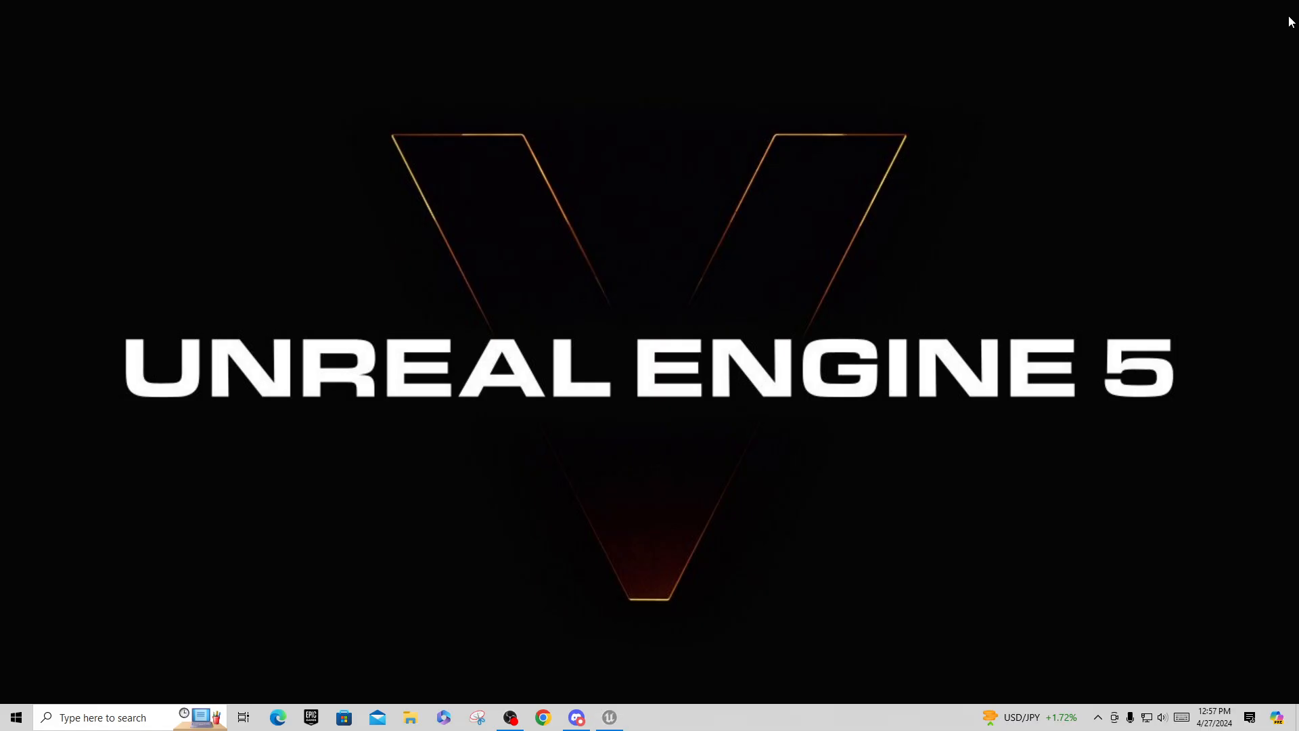
pyautogui.click(414, 718)
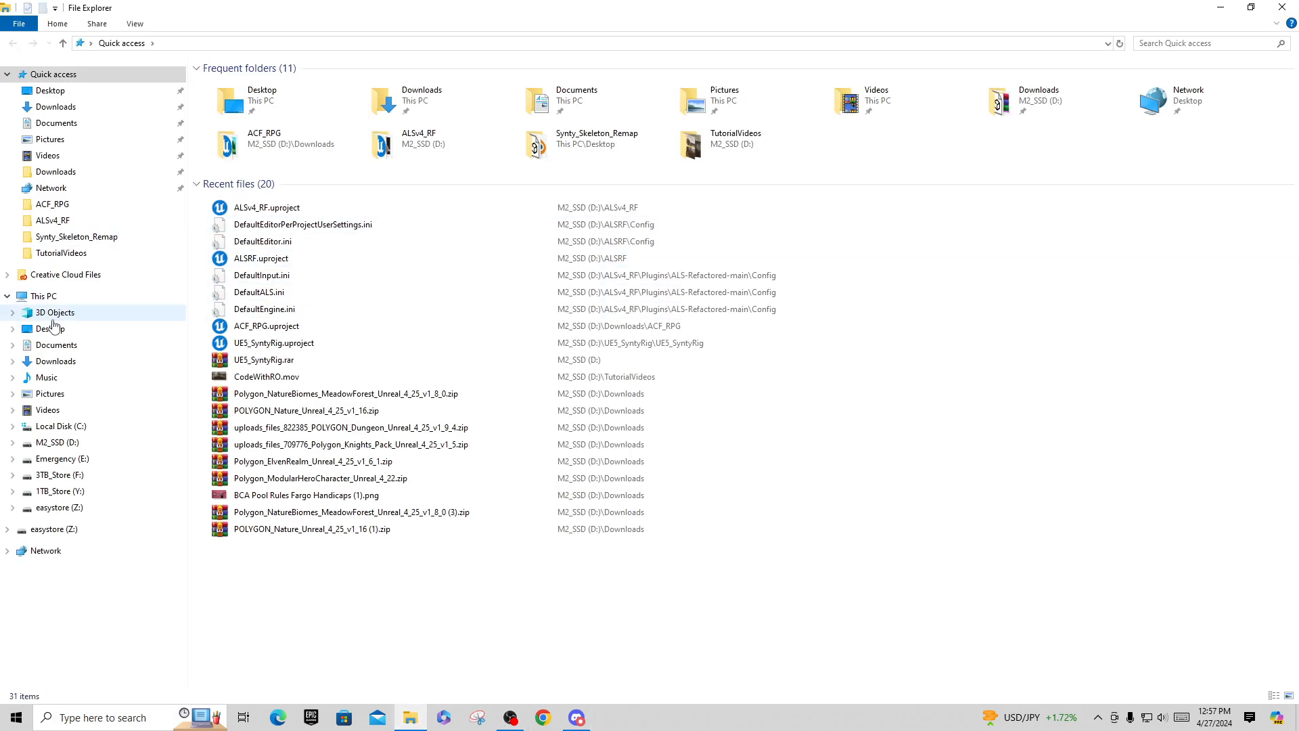
pyautogui.click(57, 444)
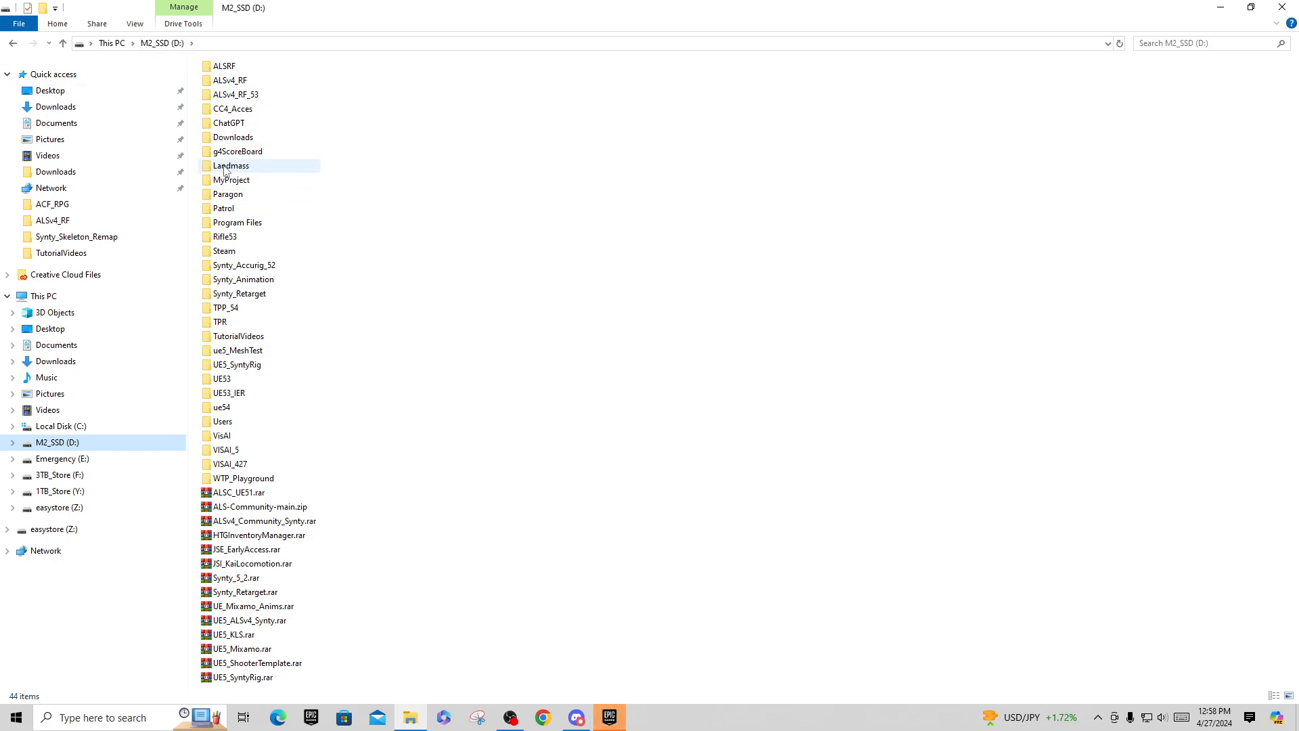
pyautogui.doubleClick(229, 138)
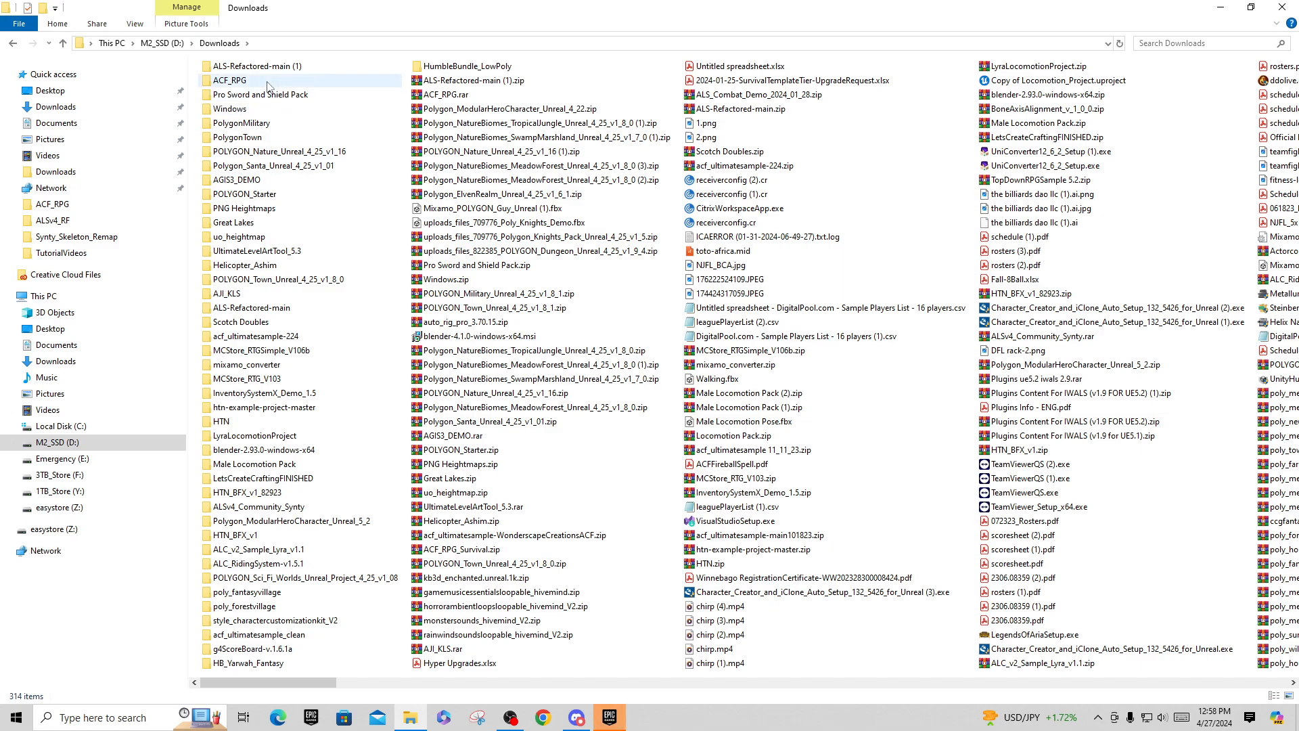
pyautogui.click(264, 69)
pyautogui.doubleClick(264, 70)
pyautogui.doubleClick(252, 86)
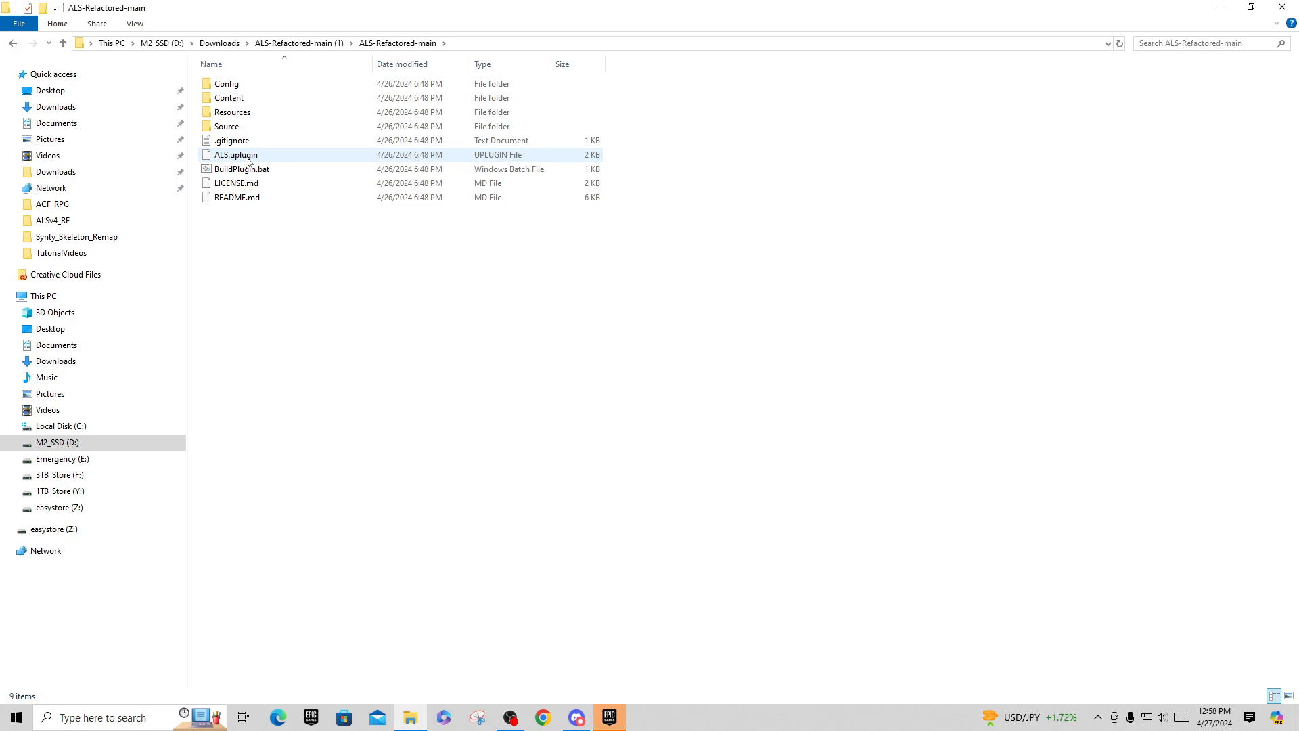
pyautogui.click(14, 46)
pyautogui.rightClick(226, 83)
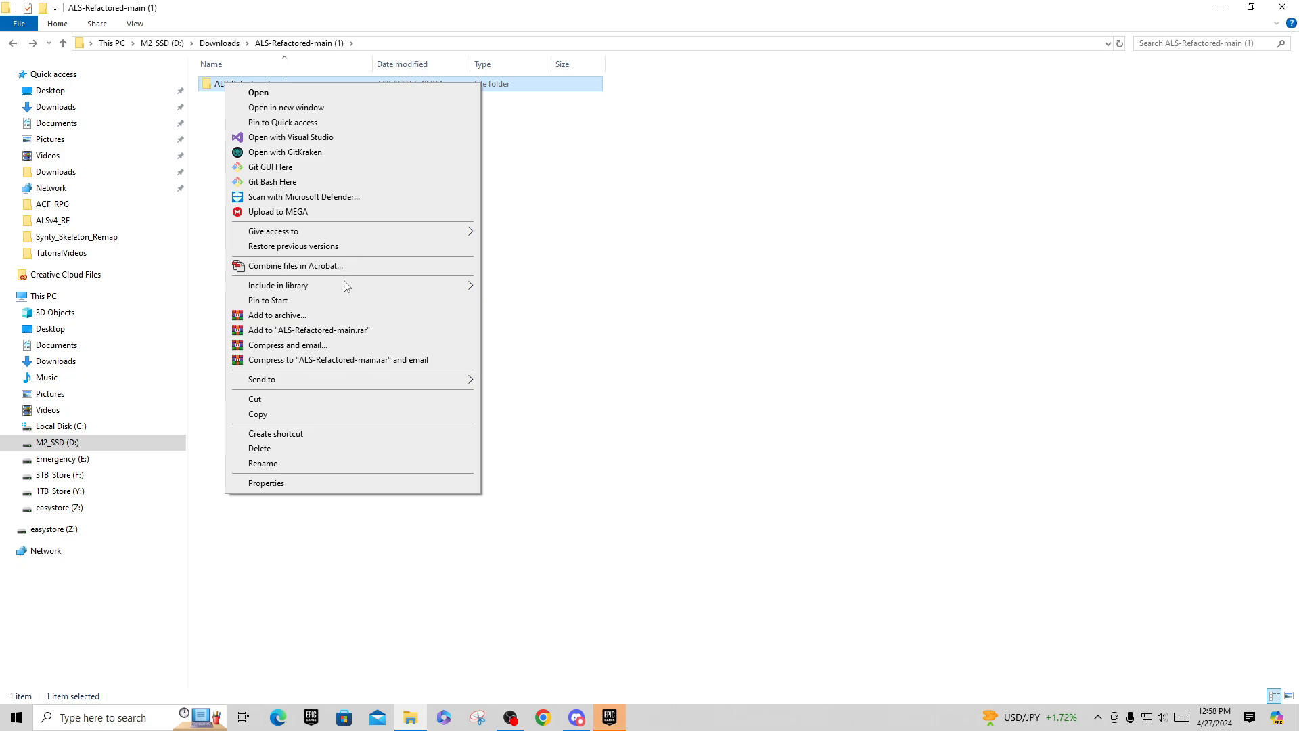
pyautogui.click(274, 414)
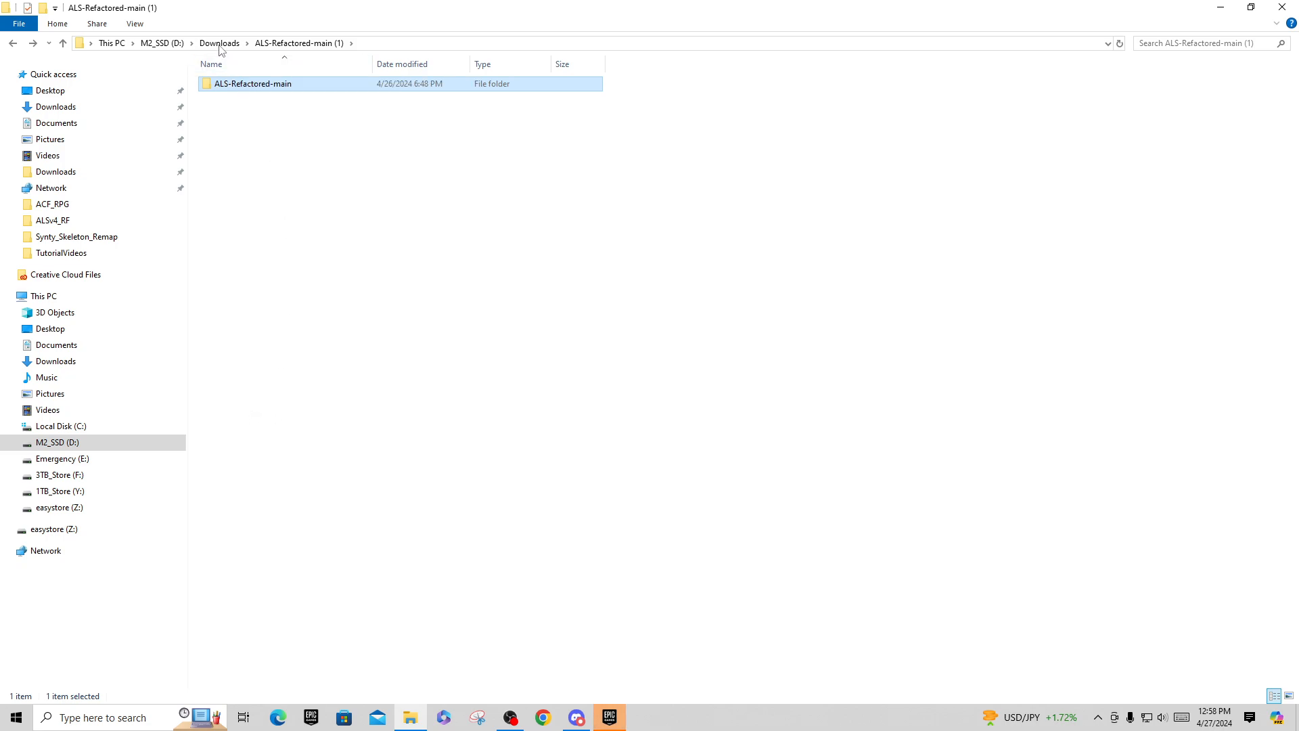
# Create a Plugins folder in D:\ALSv4_RF_53 and paste the copied ALS-Refactored-main folder into it
pyautogui.click(220, 44)
pyautogui.click(162, 43)
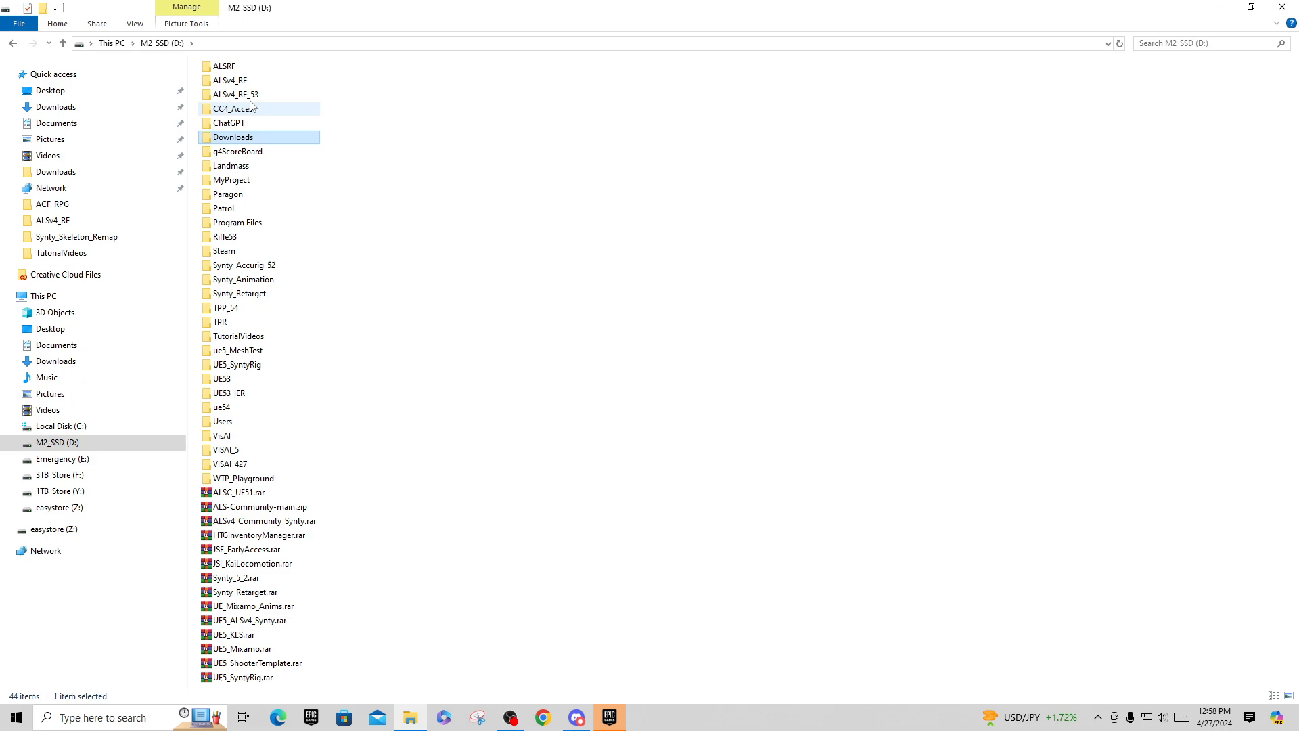
pyautogui.doubleClick(251, 98)
pyautogui.rightClick(244, 251)
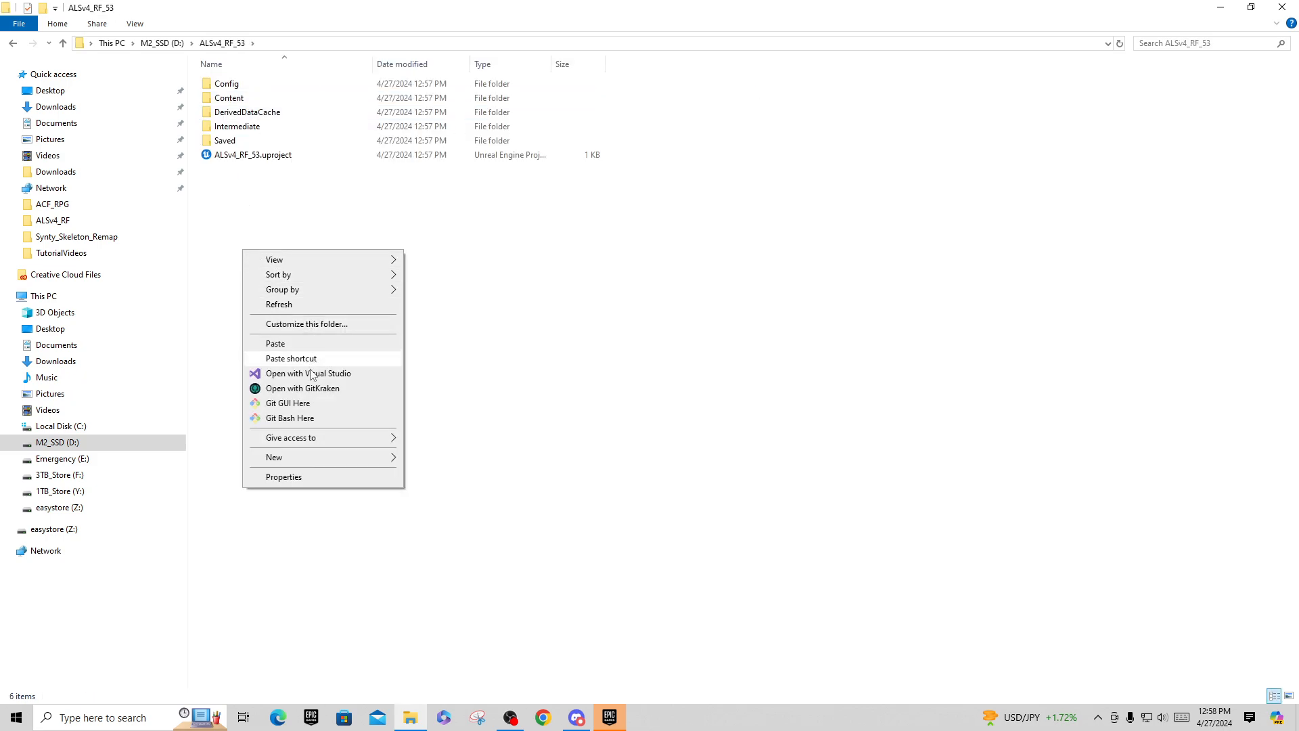
pyautogui.moveTo(315, 459)
pyautogui.click(433, 457)
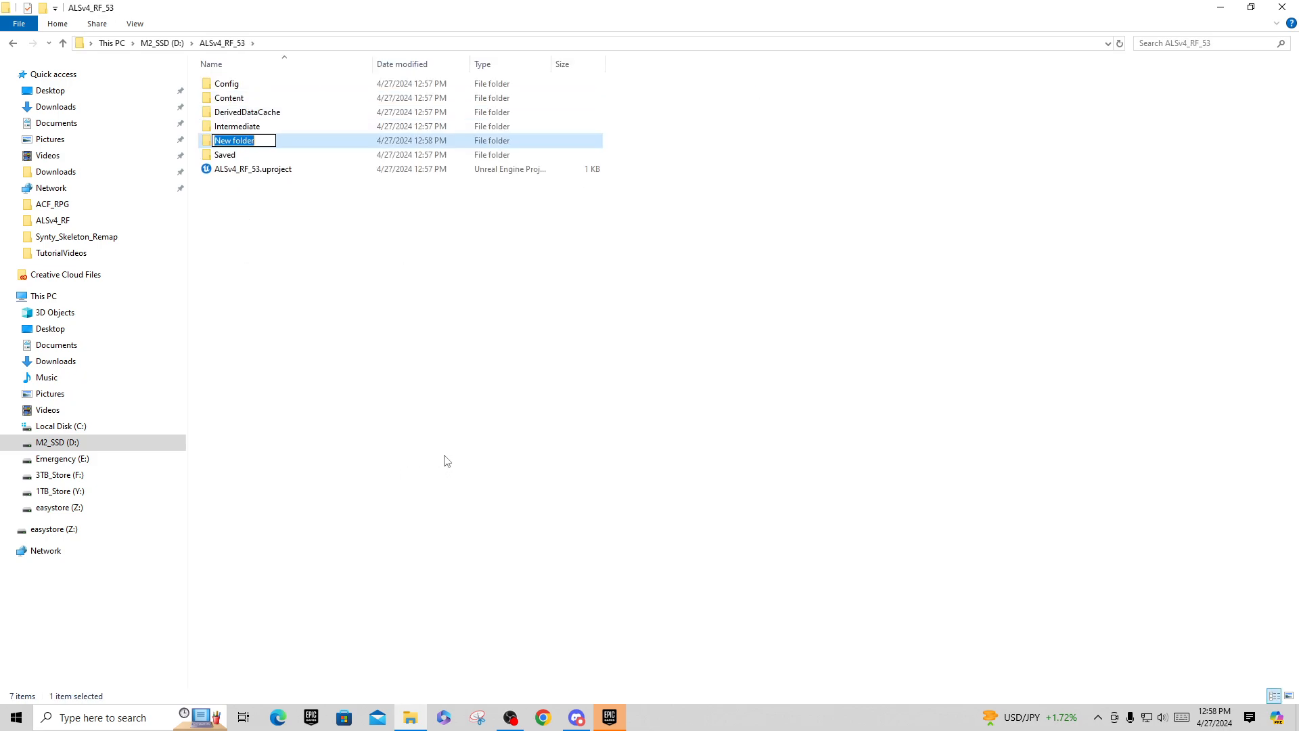
pyautogui.write('Plugins')
pyautogui.press('Return')
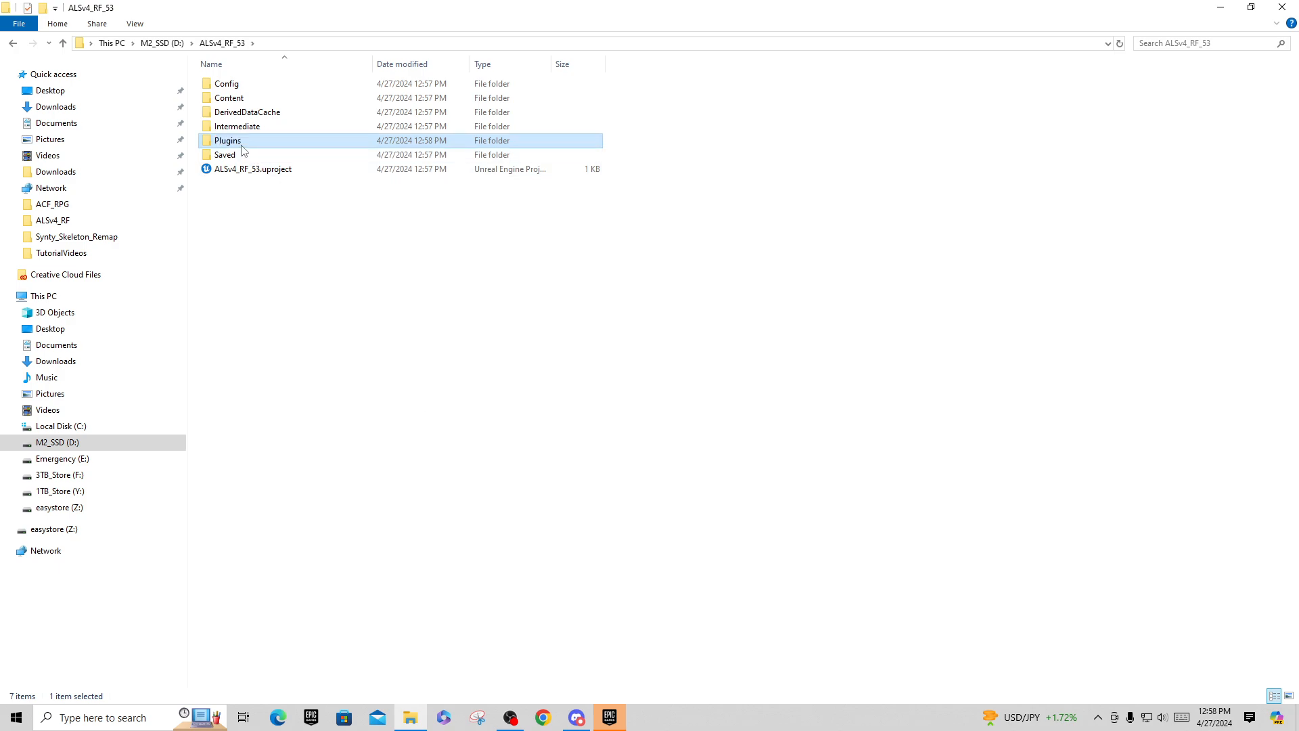
pyautogui.doubleClick(230, 141)
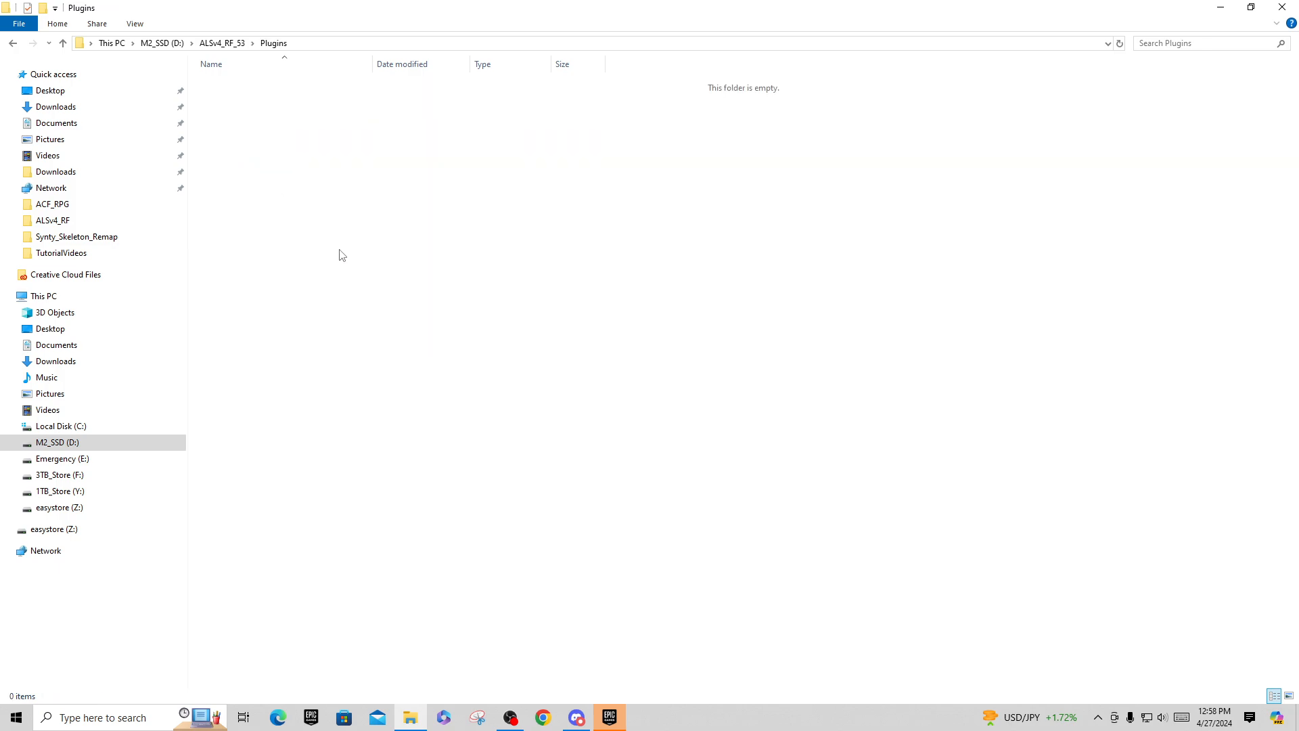
pyautogui.hotkey('ctrl', 'v')
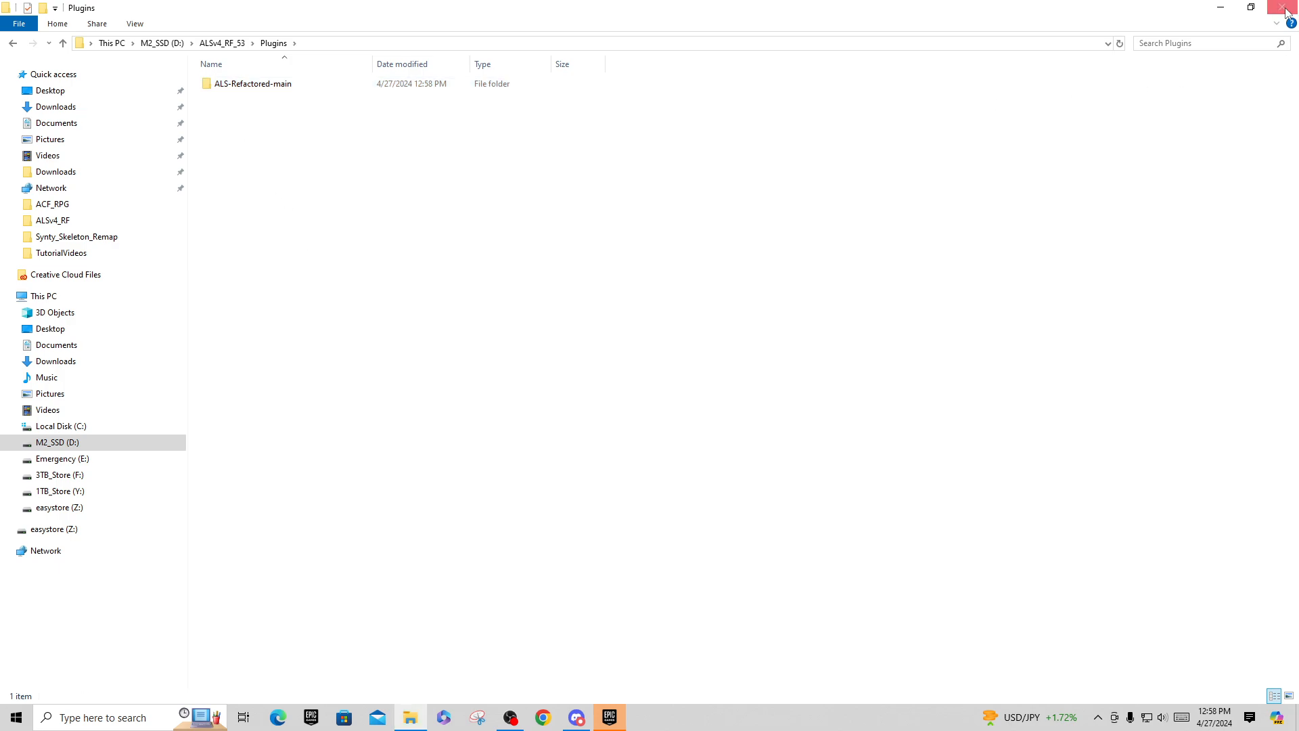
# Open ALSv4_RF_53.uproject from the D:\ALSv4_RF_53 folder
pyautogui.click(160, 44)
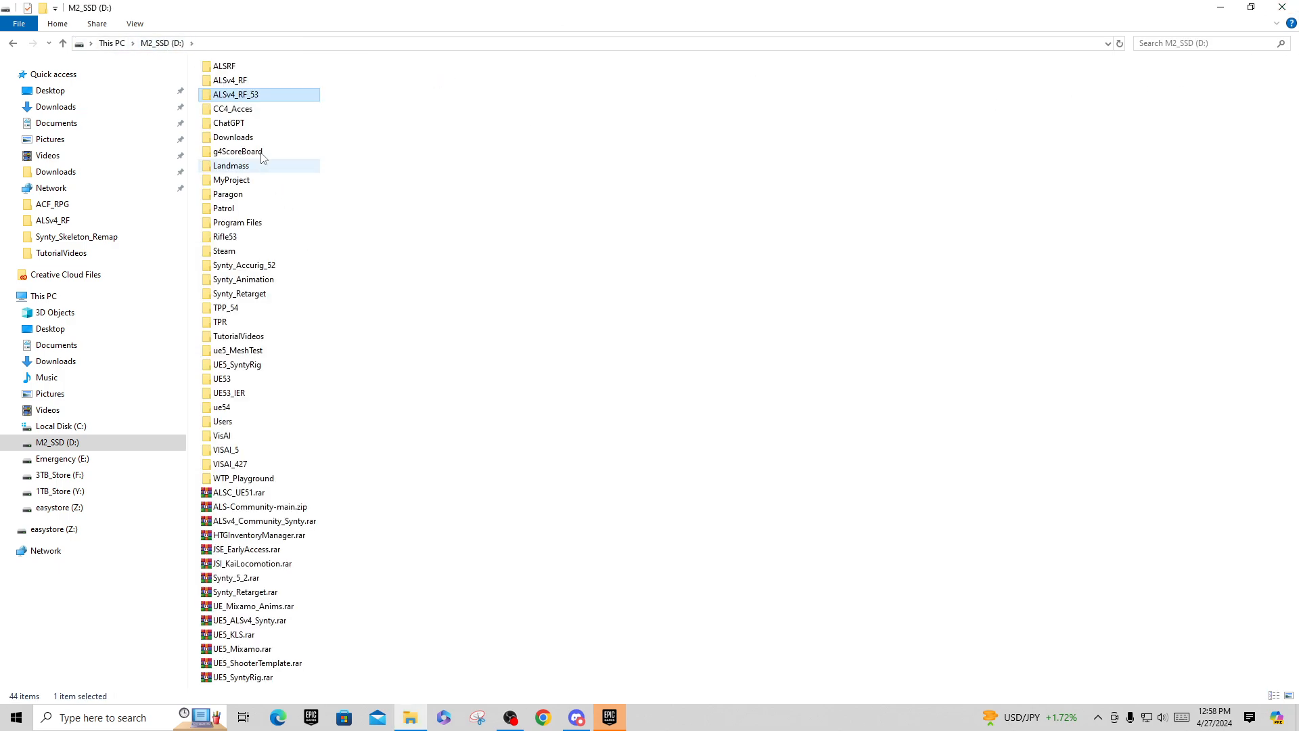
pyautogui.doubleClick(236, 95)
pyautogui.doubleClick(245, 170)
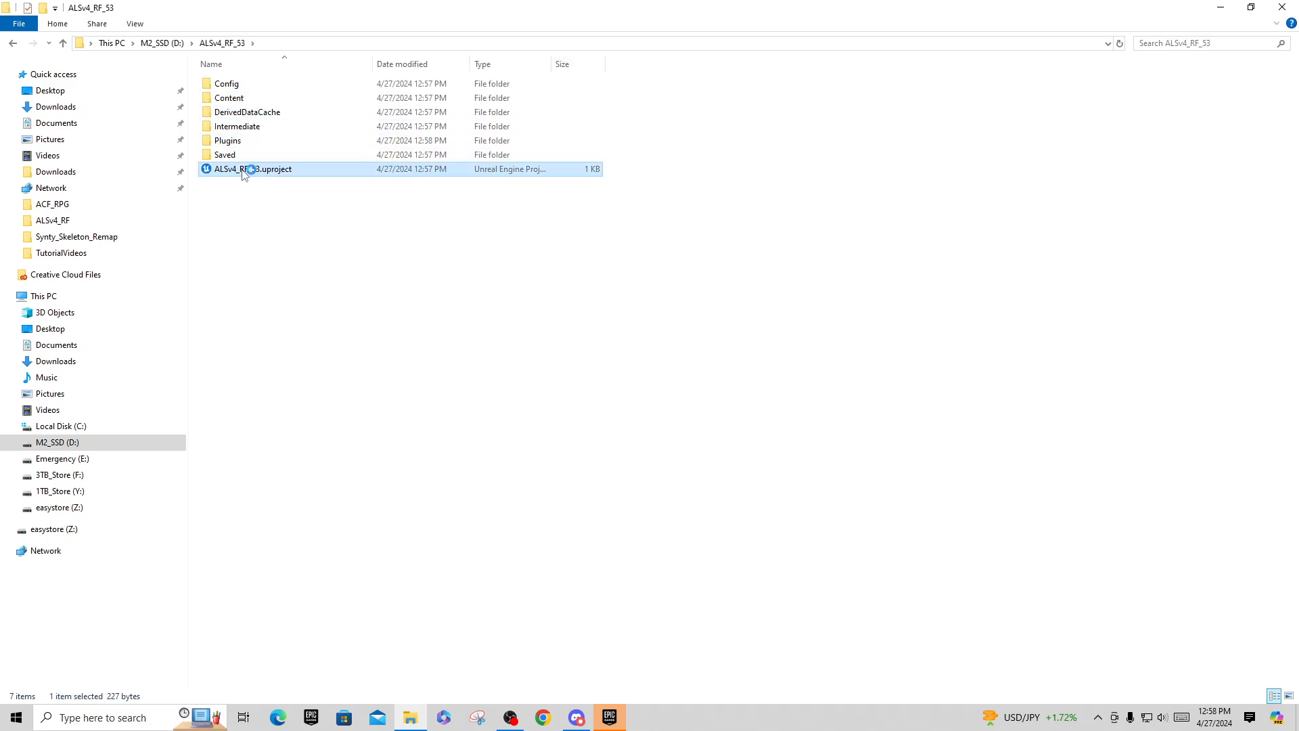
# Switch to the Epic Games Launcher and search the Unreal Engine library's vault for "gothi"
pyautogui.click(707, 423)
pyautogui.moveTo(609, 725)
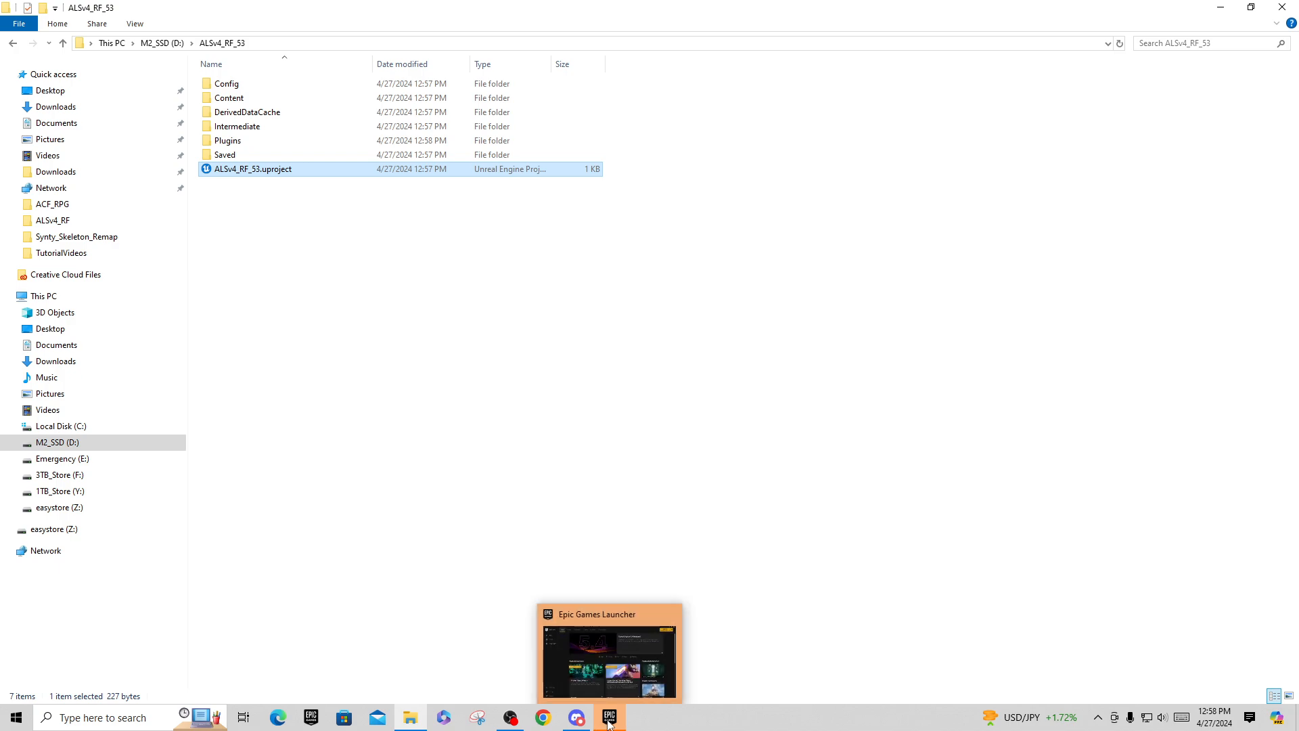
pyautogui.click(313, 718)
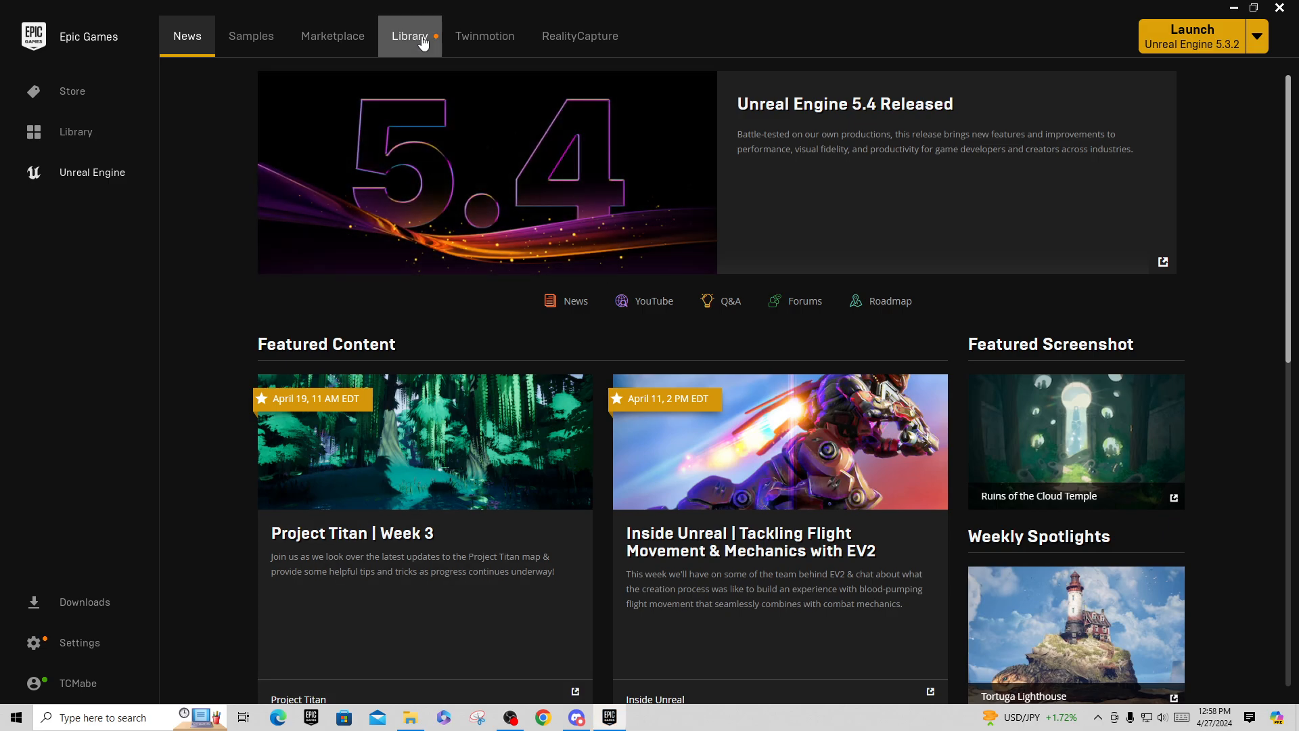
pyautogui.click(408, 37)
pyautogui.moveTo(1290, 168); pyautogui.dragTo(1286, 425)
pyautogui.click(1142, 240)
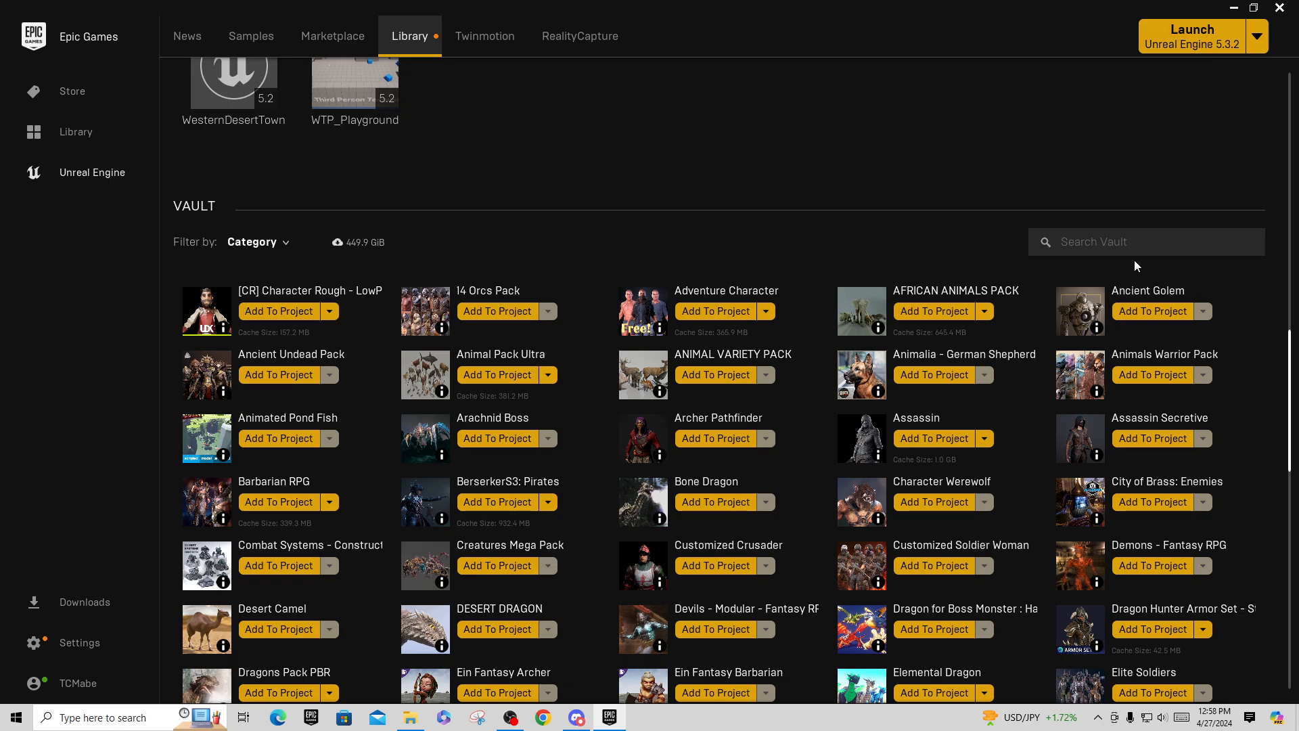
pyautogui.write('gothi')
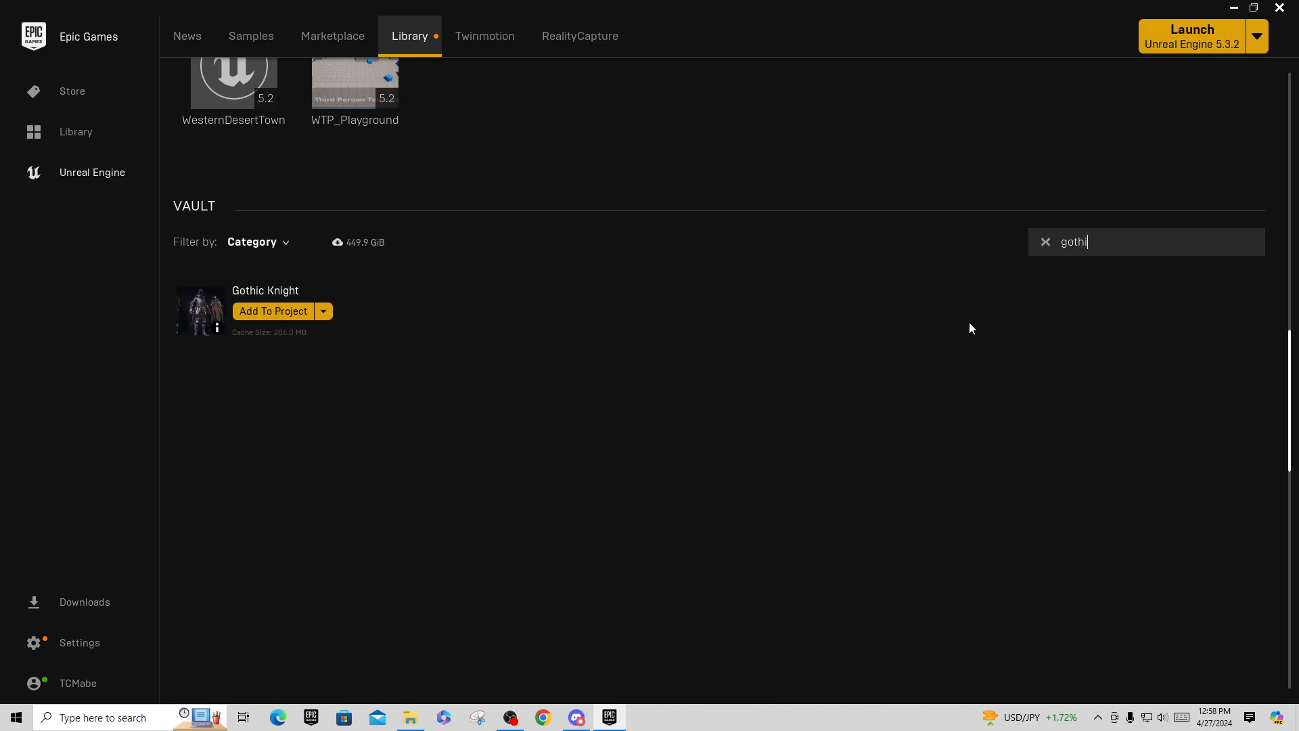
# Add the Gothic Knight asset to the ALSv4_RF_53 project, filtering the project list by "alsv4"
pyautogui.click(278, 313)
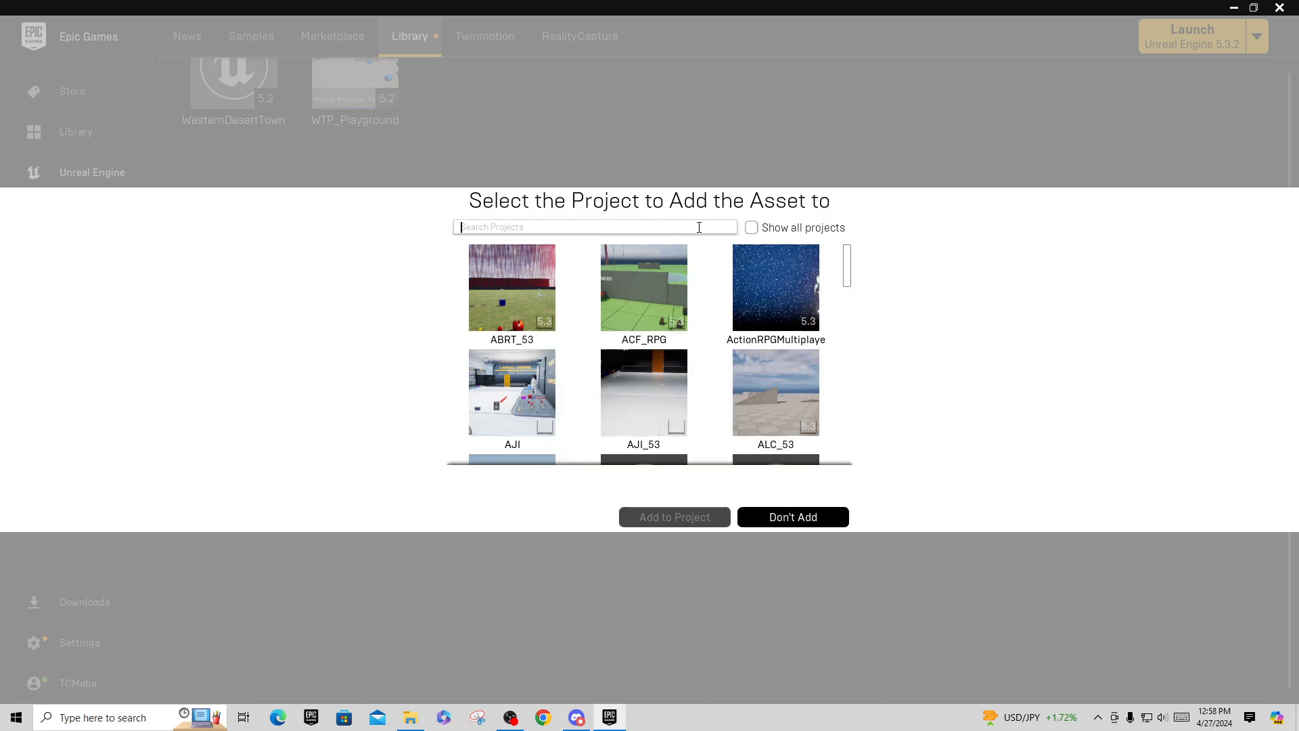
pyautogui.write('alsv4')
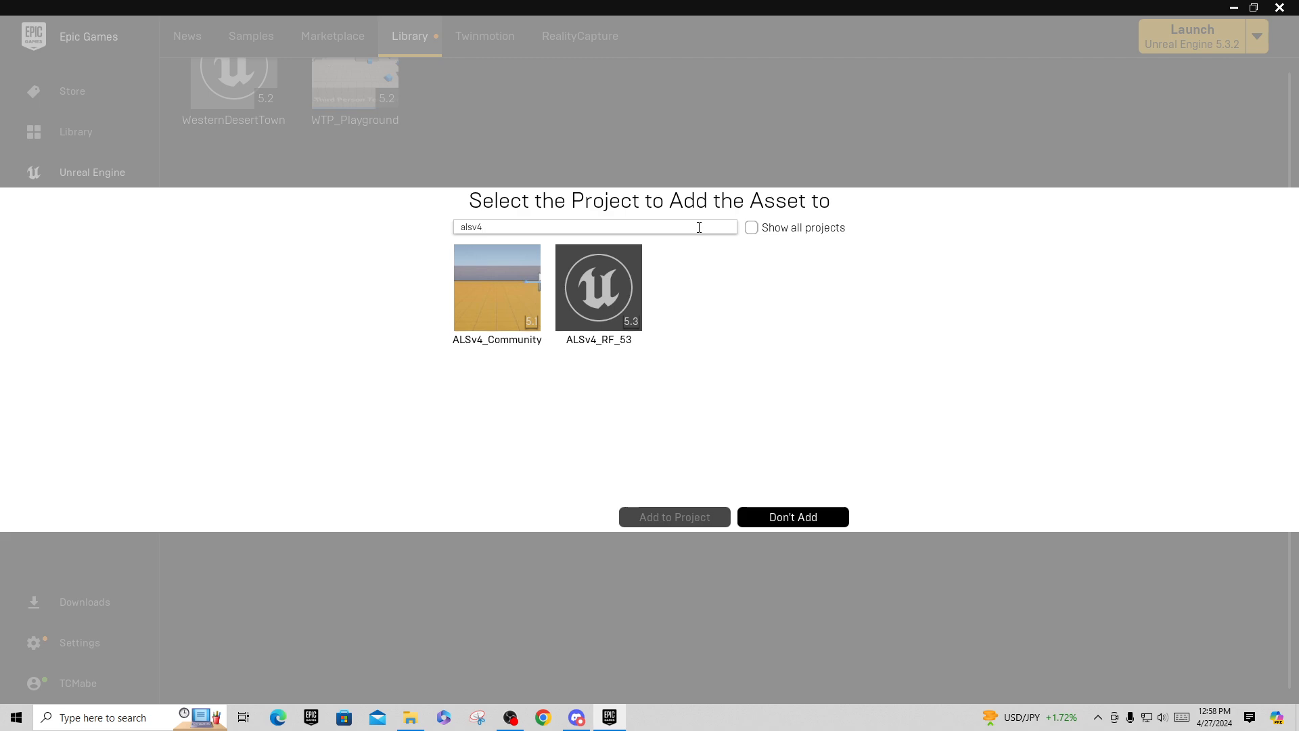
pyautogui.click(619, 298)
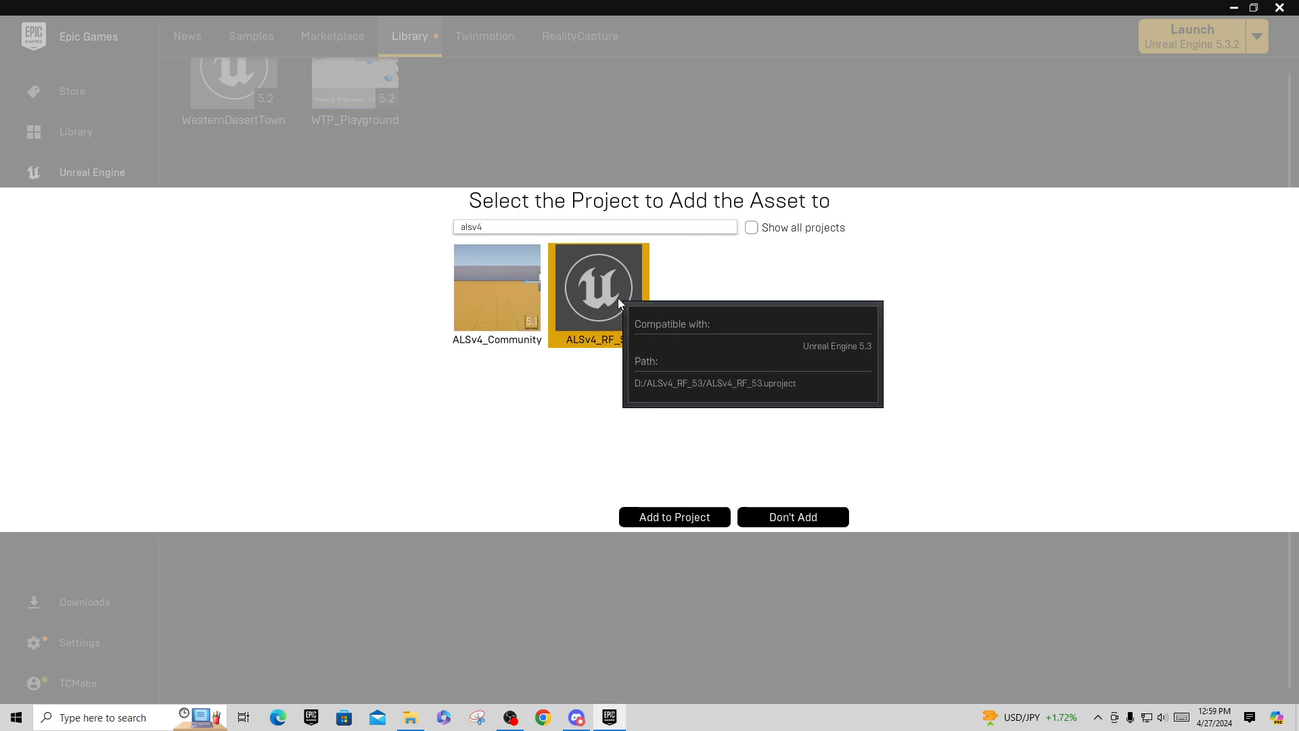
pyautogui.click(678, 516)
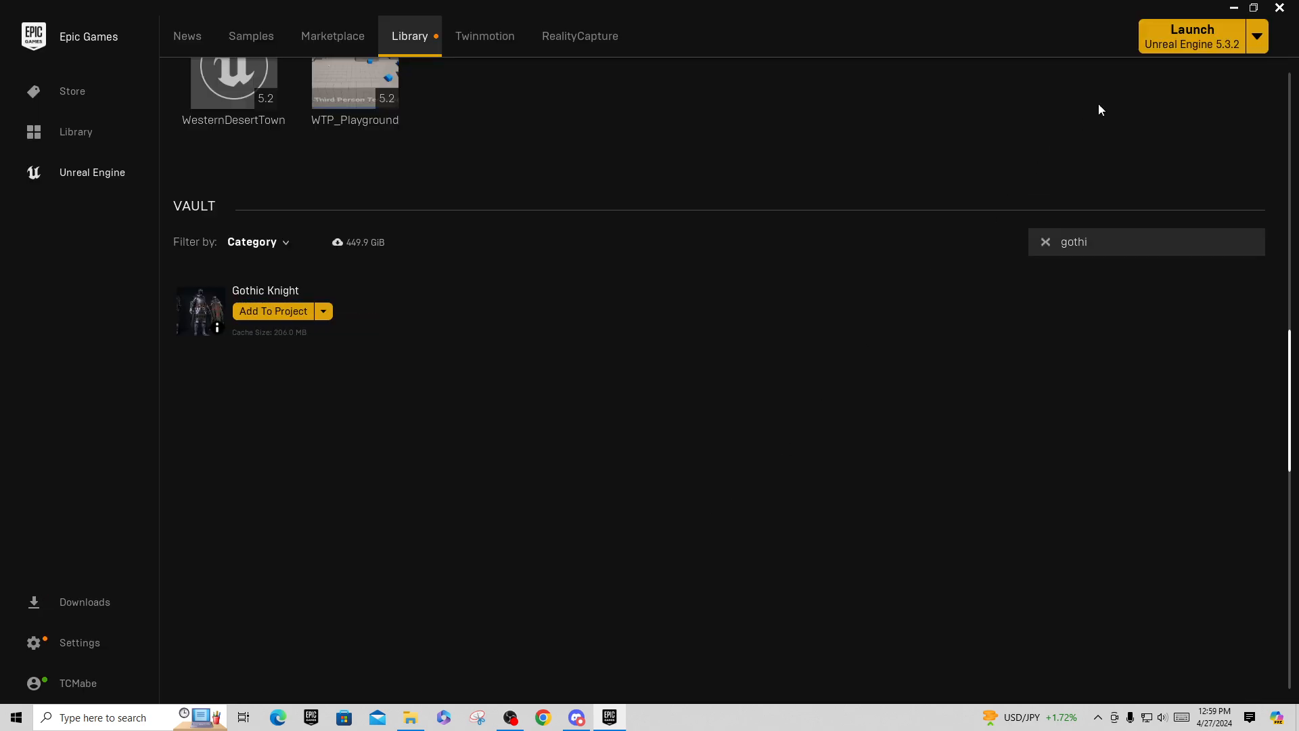
# Minimize the launcher and File Explorer, and switch to the ALSv4_RF_53 Unreal Editor
pyautogui.click(1234, 8)
pyautogui.click(1221, 9)
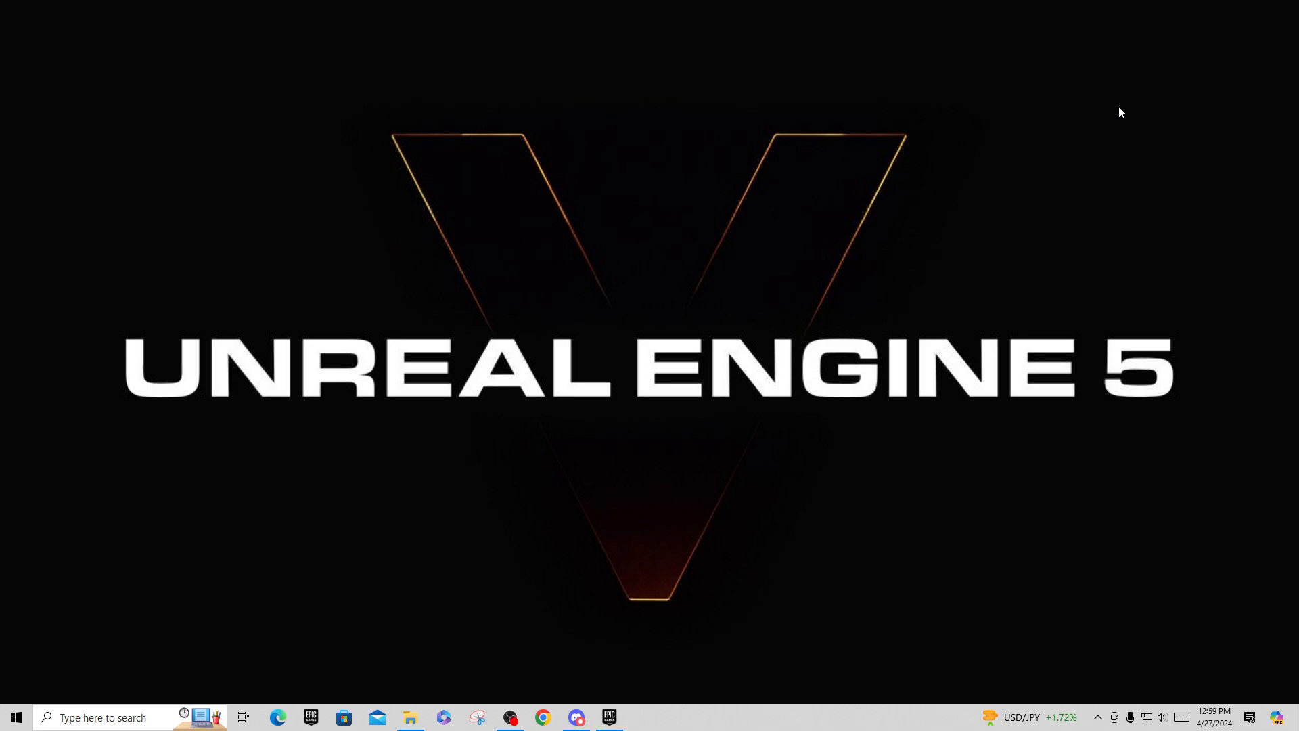
pyautogui.click(615, 719)
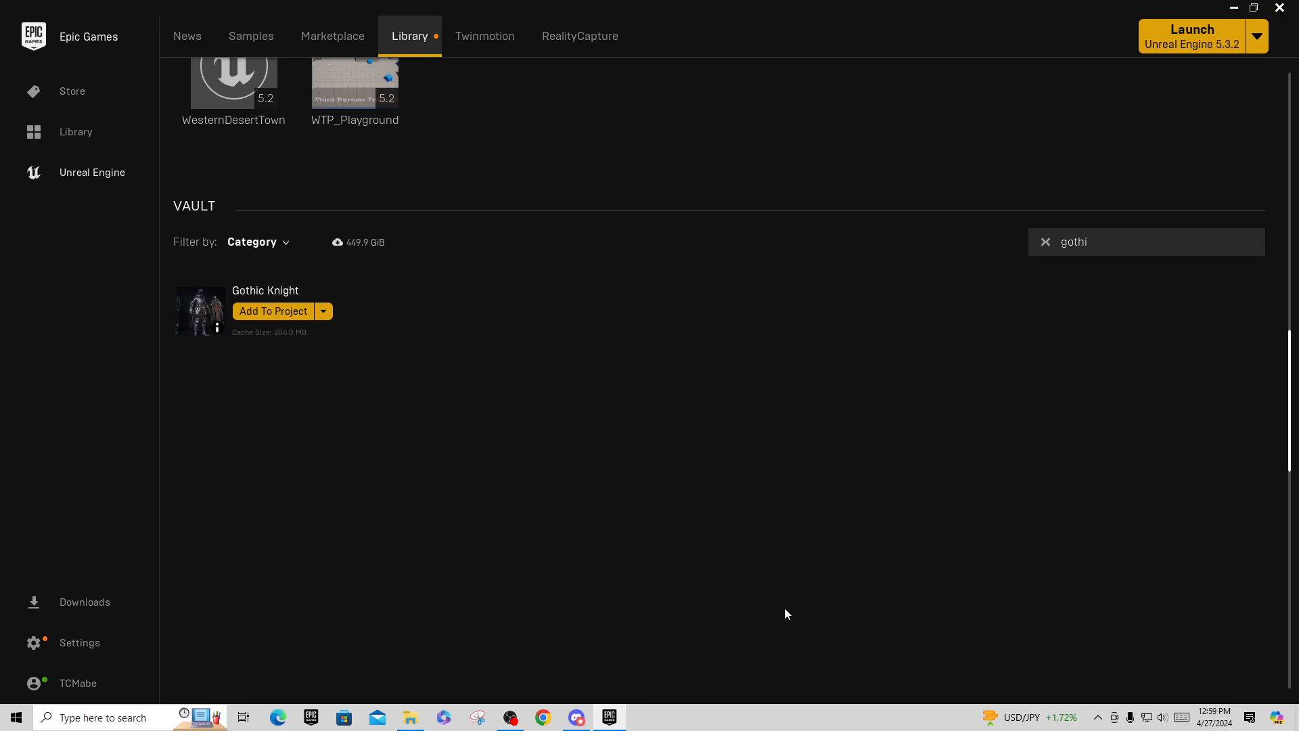
pyautogui.click(1233, 8)
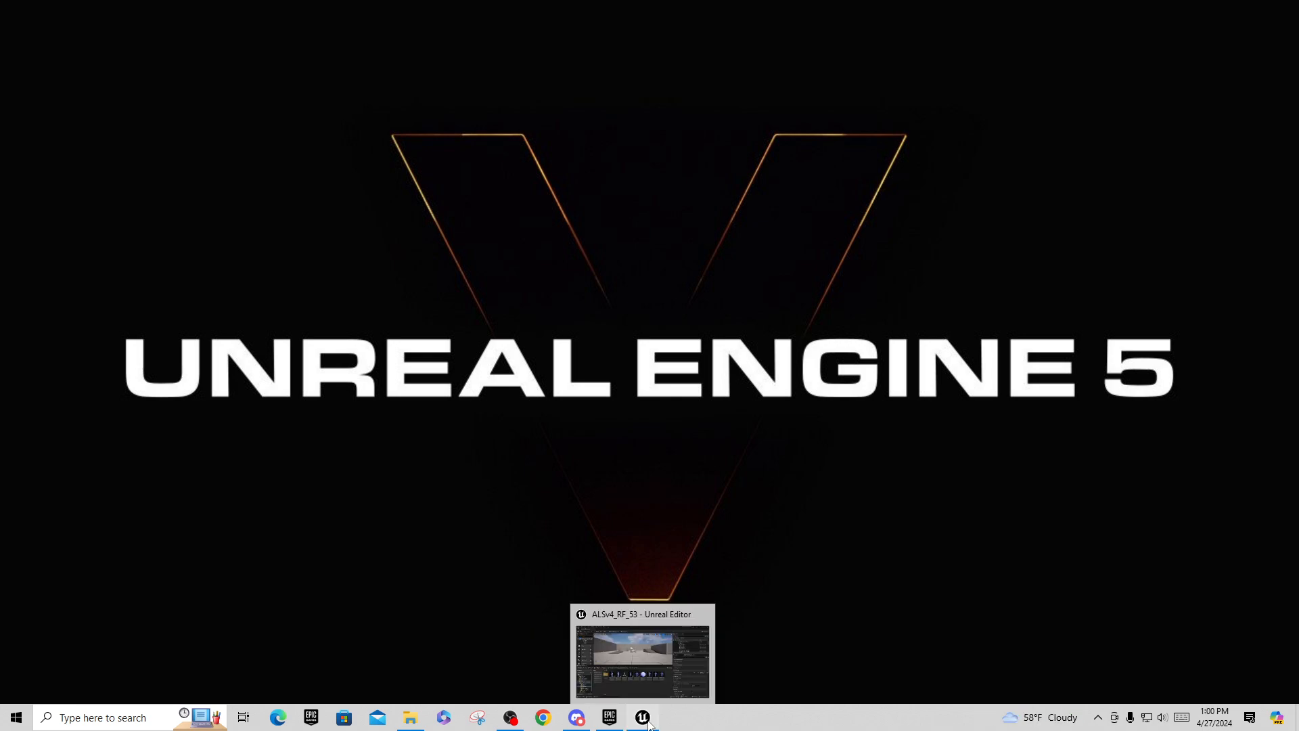
pyautogui.click(647, 723)
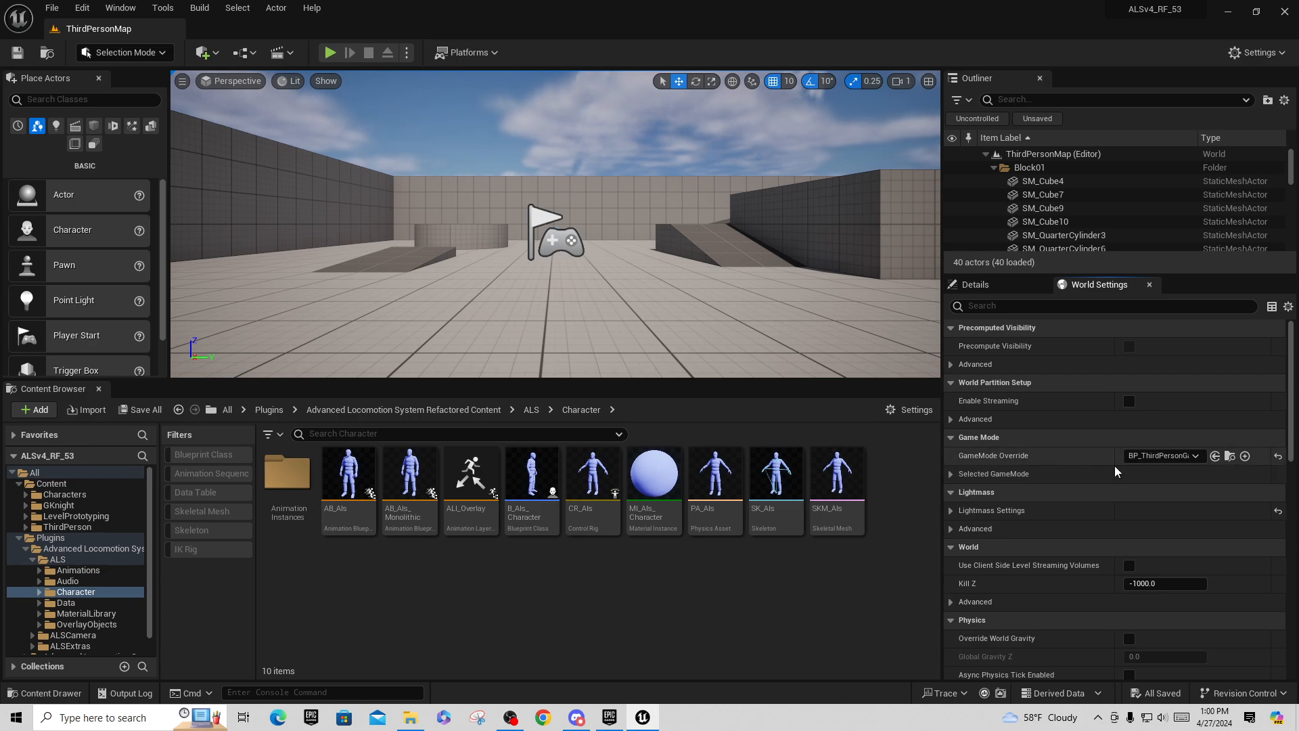
# Set the level's GameMode Override to B_Als_GameMode, expand its selected game mode classes and save the level
pyautogui.click(1195, 456)
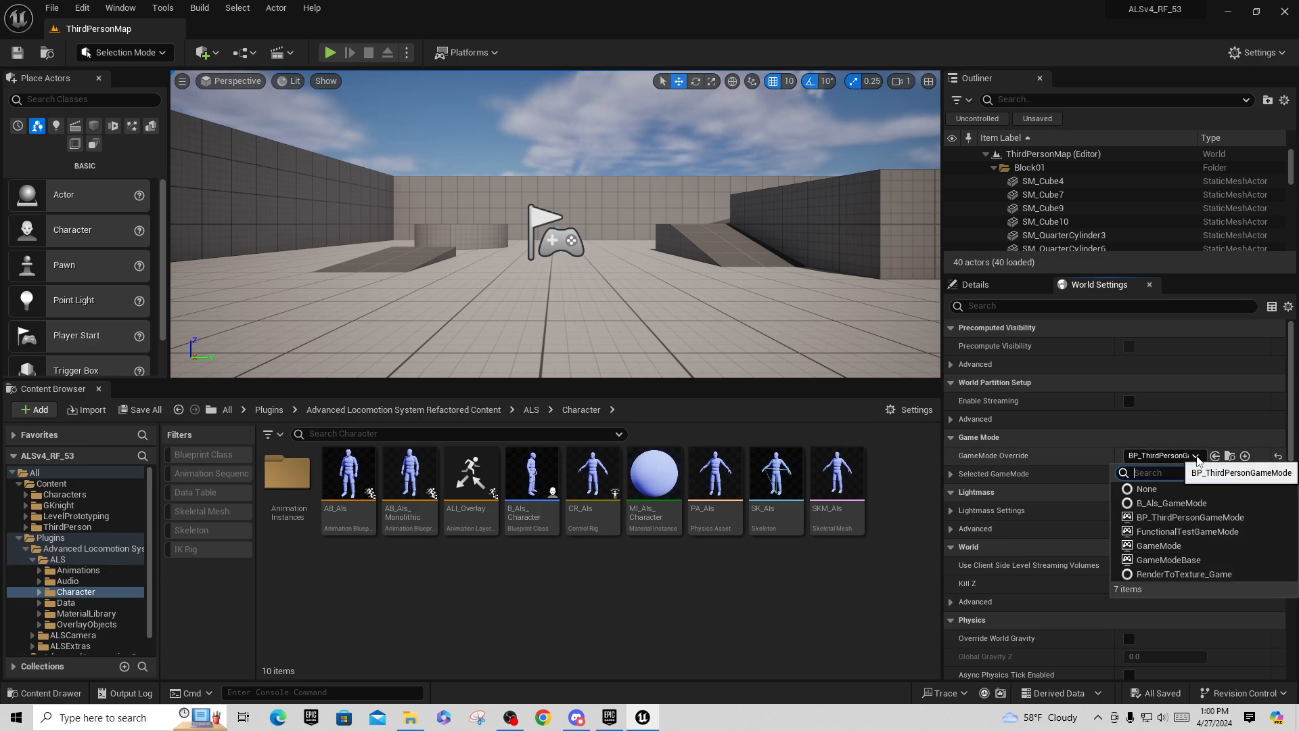
pyautogui.click(1181, 504)
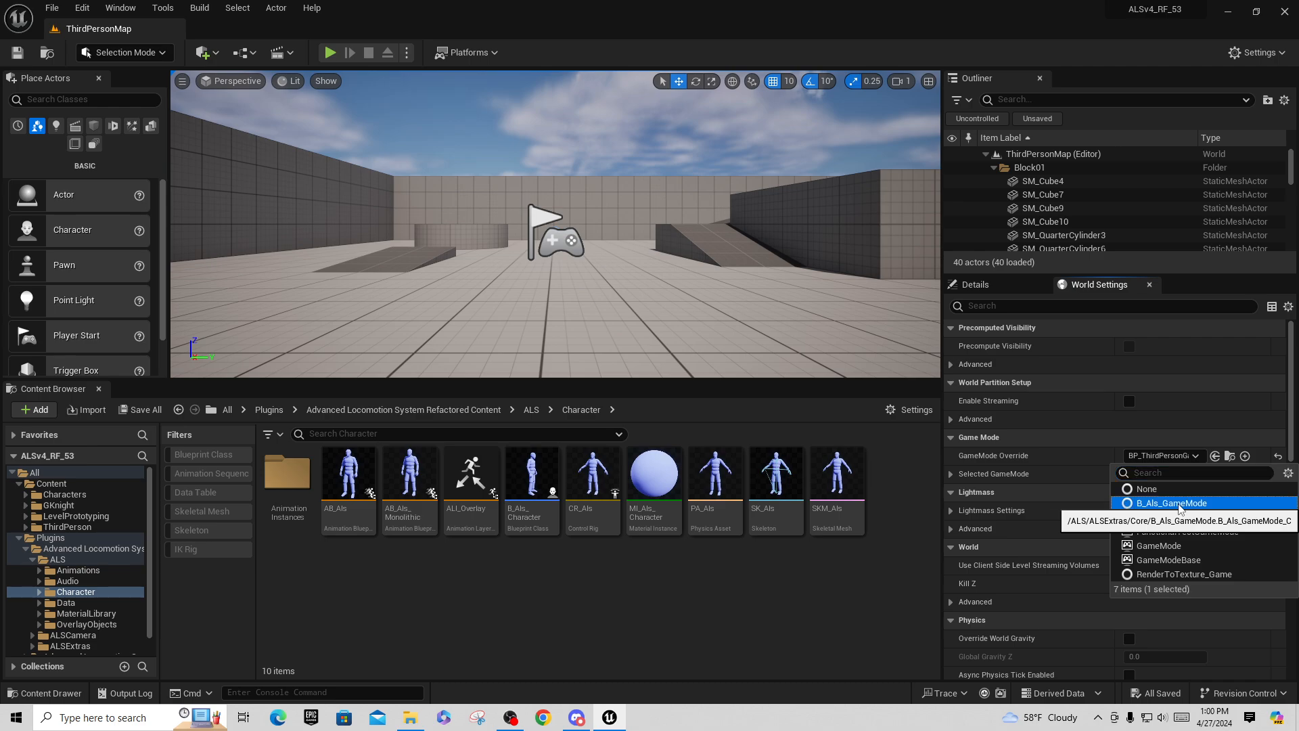
pyautogui.click(1178, 504)
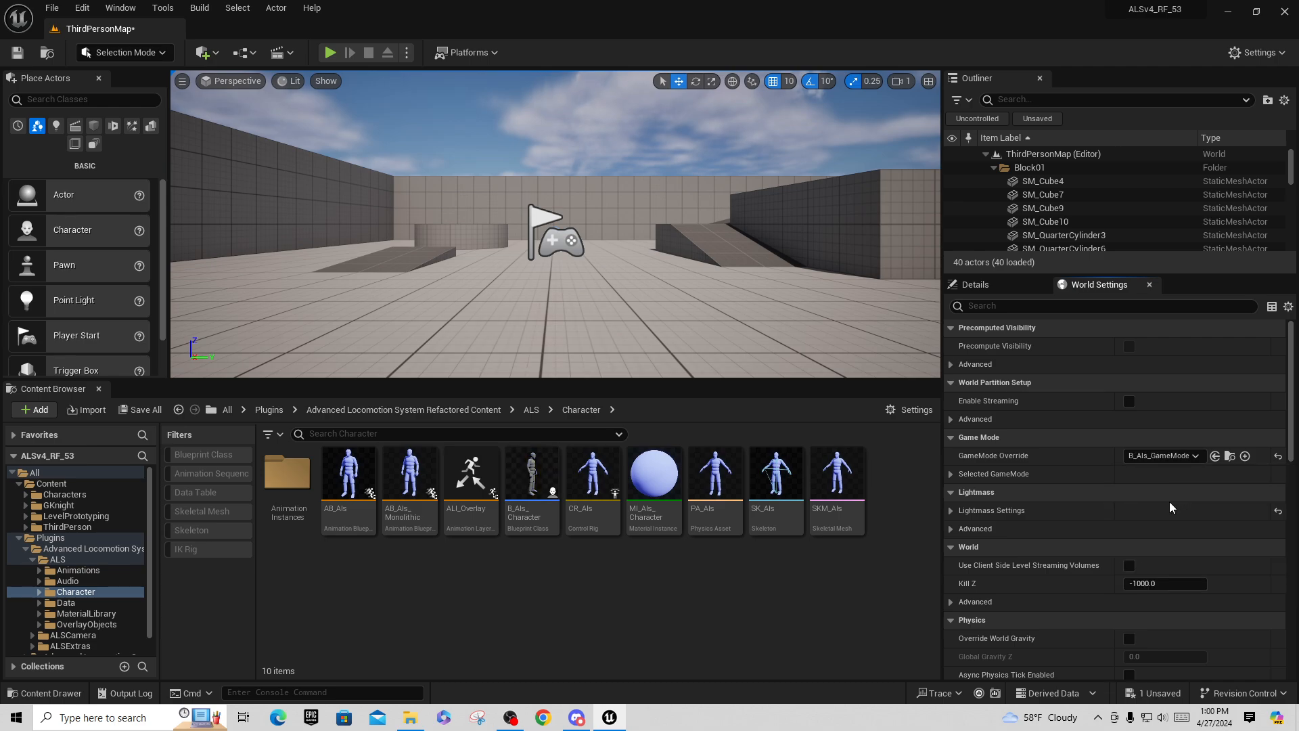
pyautogui.click(951, 474)
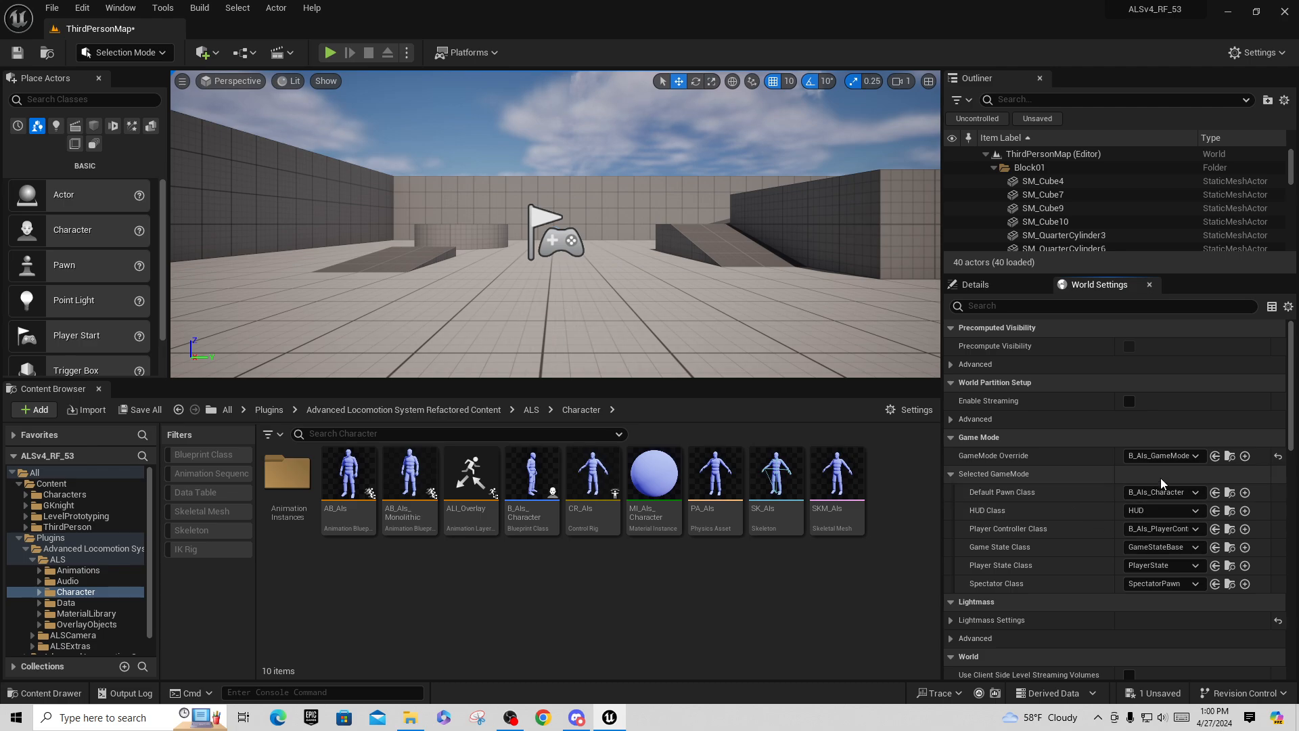
pyautogui.click(18, 52)
# Play the level, switch the character's overlay to Barrel, and stop the play session
pyautogui.click(329, 53)
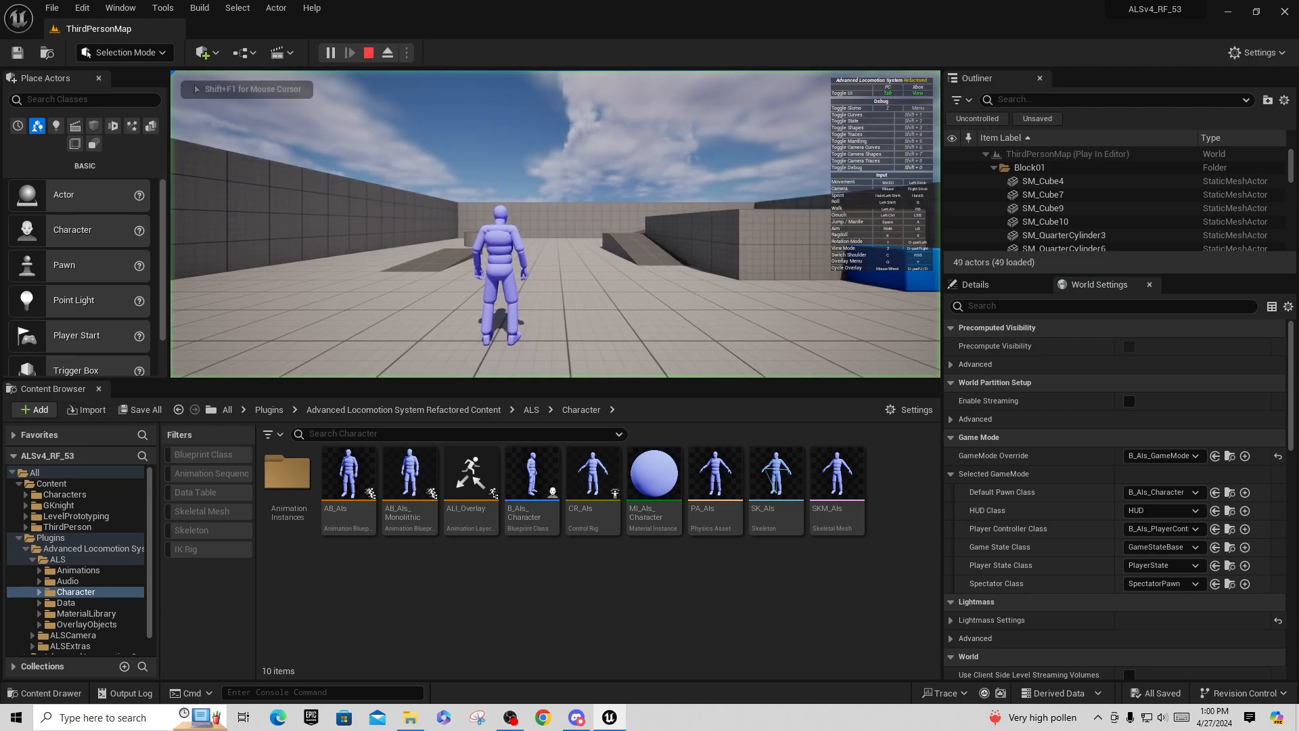
pyautogui.press('q')
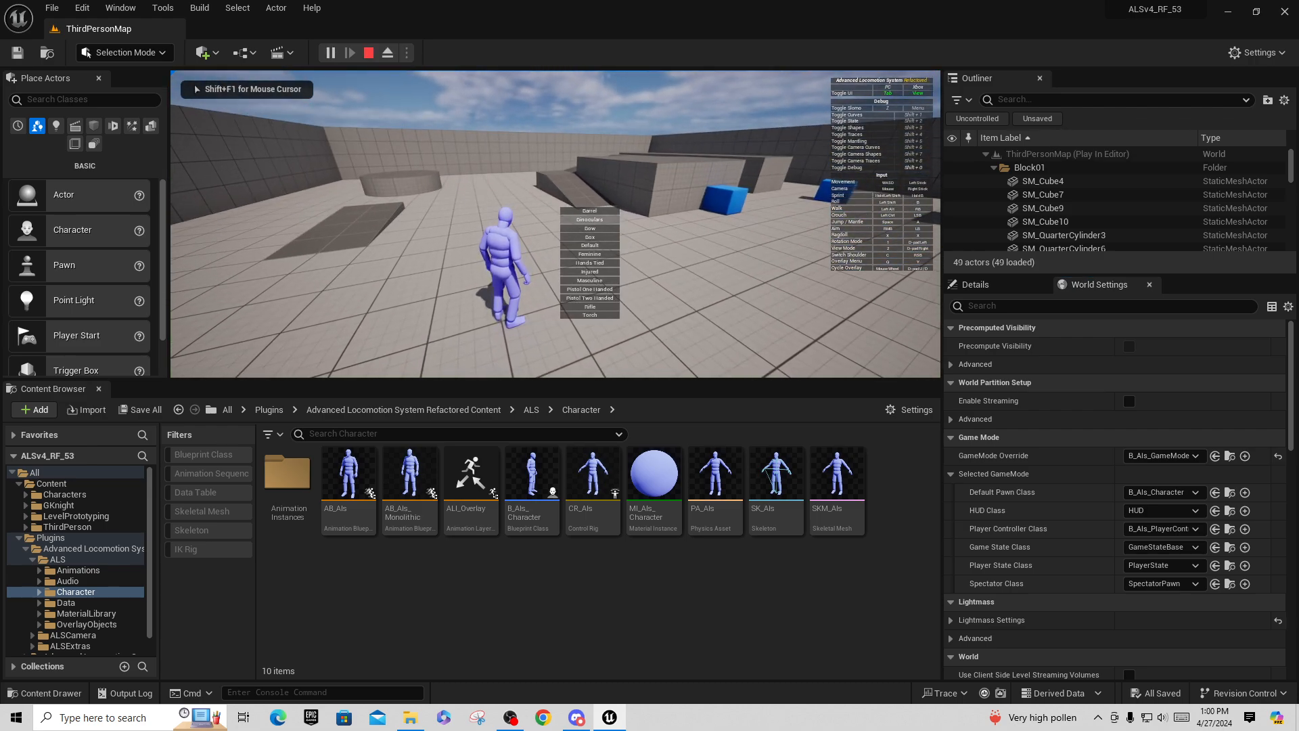
pyautogui.scroll(1, 555, 224)
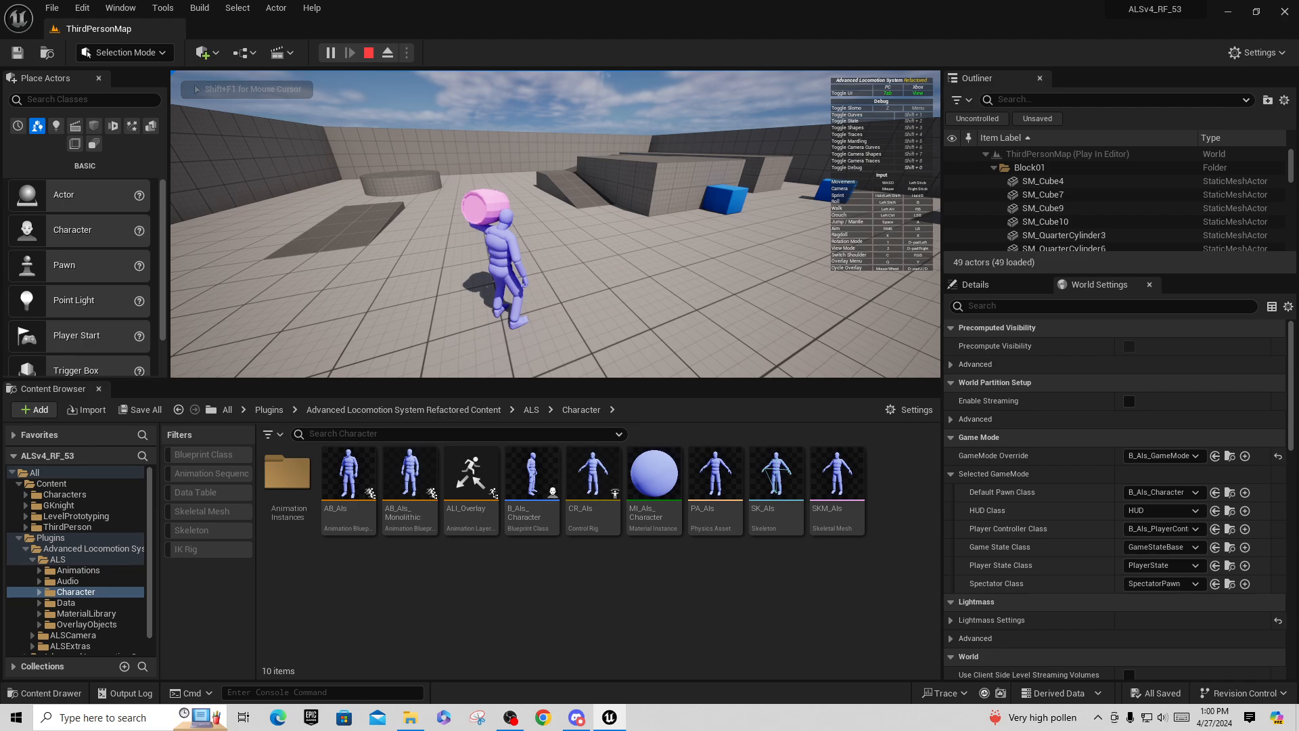
pyautogui.press('Escape')
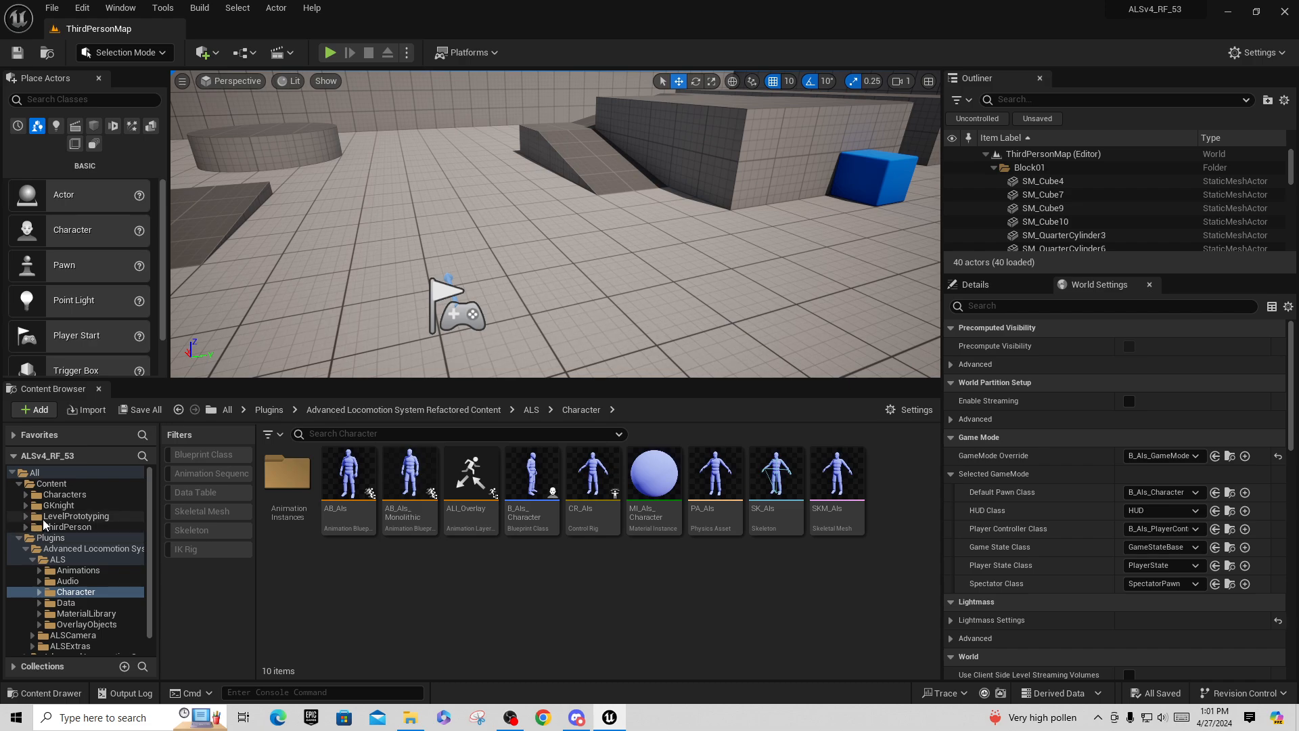
# Assign the SK_Als skeleton to the SK_GothicKnight_VB skeletal mesh in the GKnight/Meshes folder
pyautogui.click(58, 505)
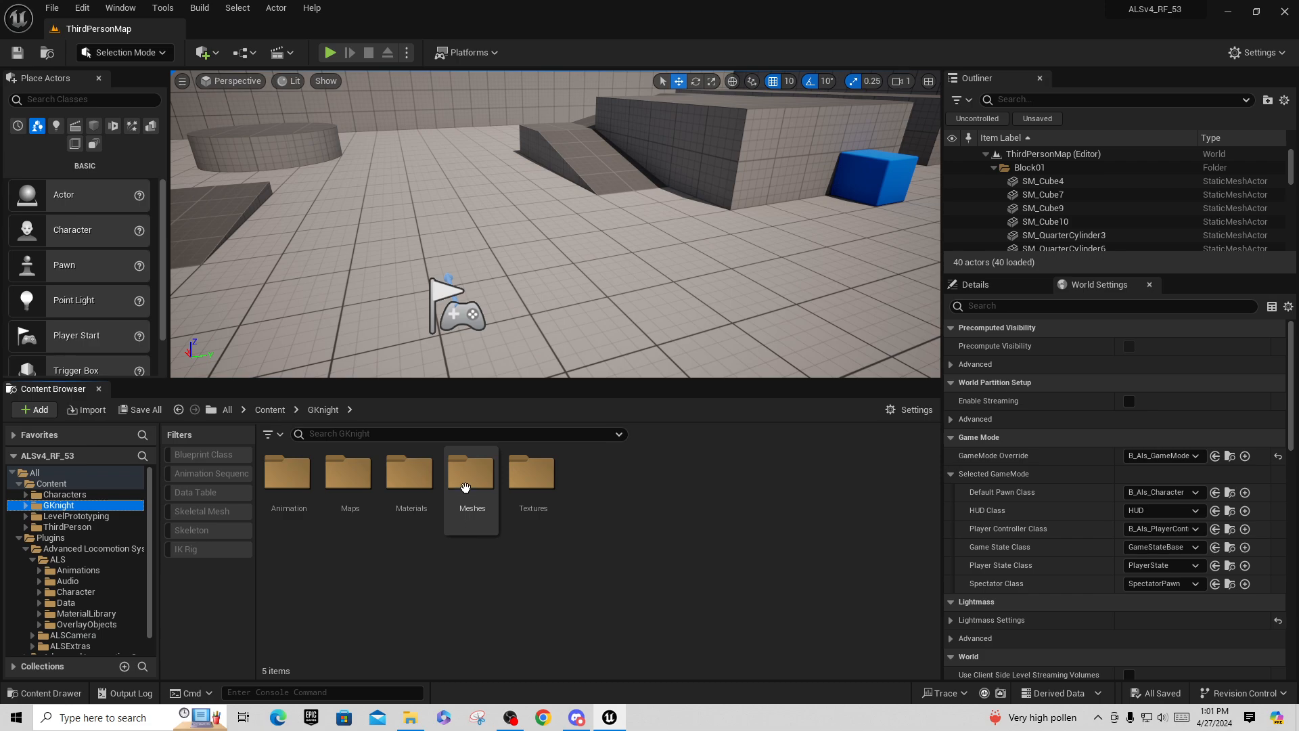
pyautogui.doubleClick(472, 474)
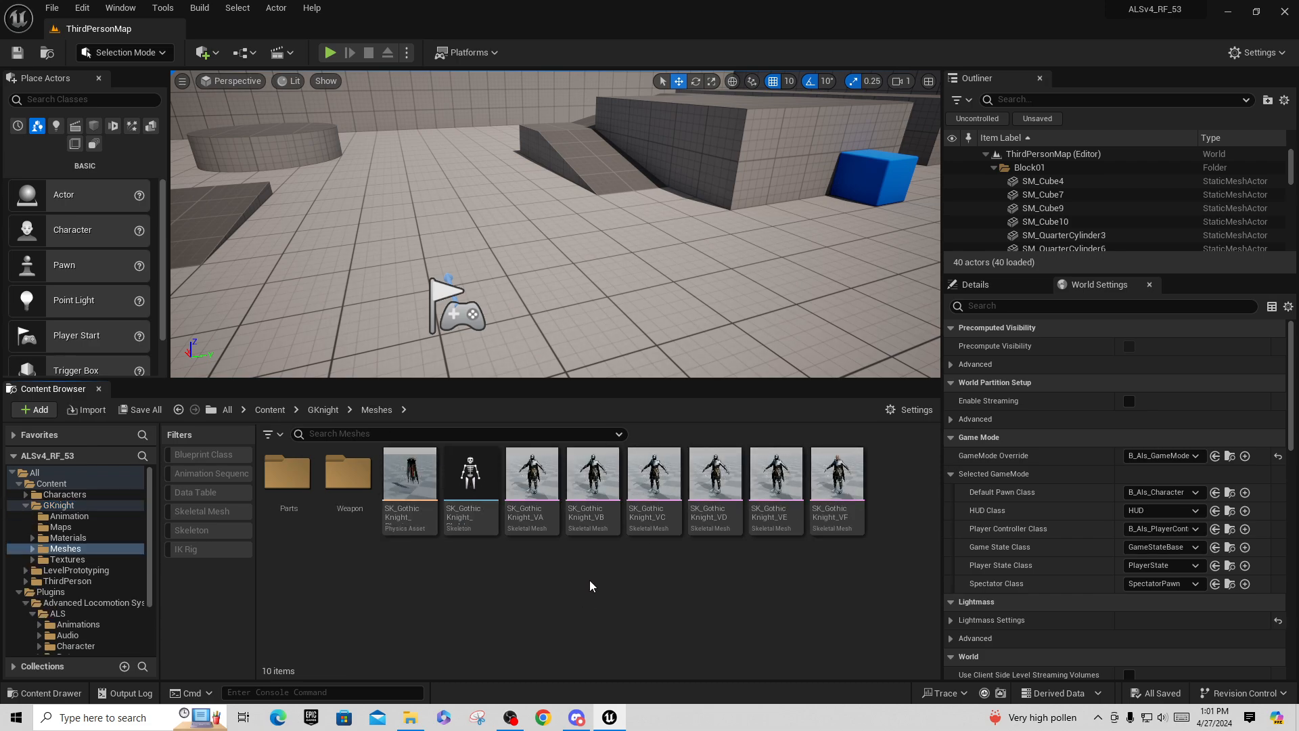
pyautogui.rightClick(595, 491)
pyautogui.moveTo(679, 106)
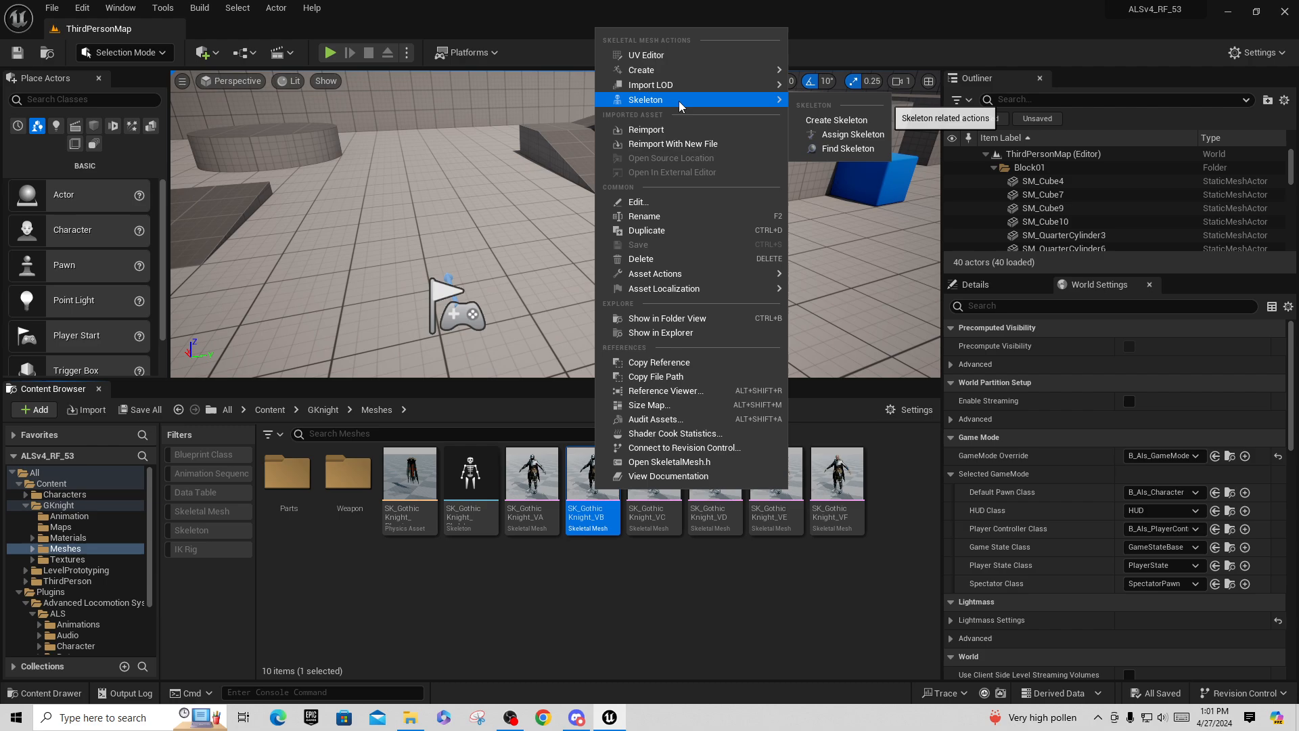
pyautogui.click(853, 134)
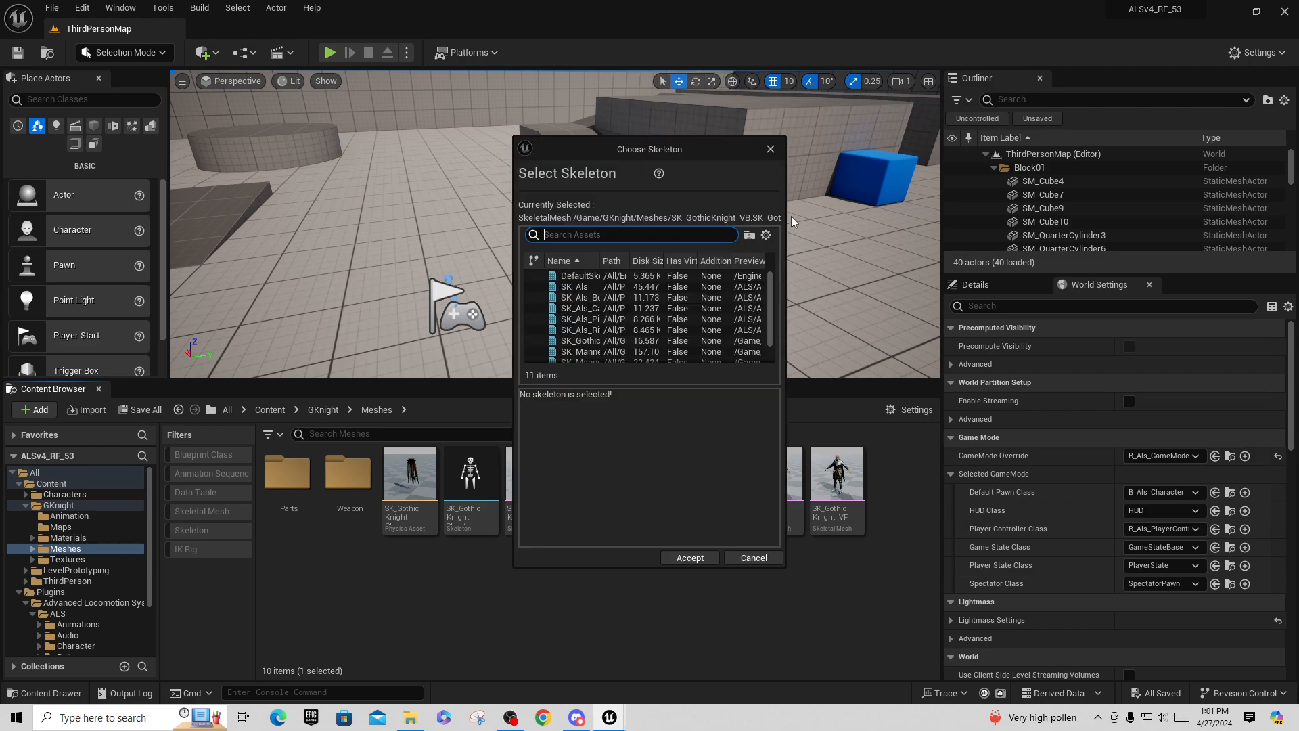
pyautogui.moveTo(784, 221); pyautogui.dragTo(969, 222)
pyautogui.click(951, 234)
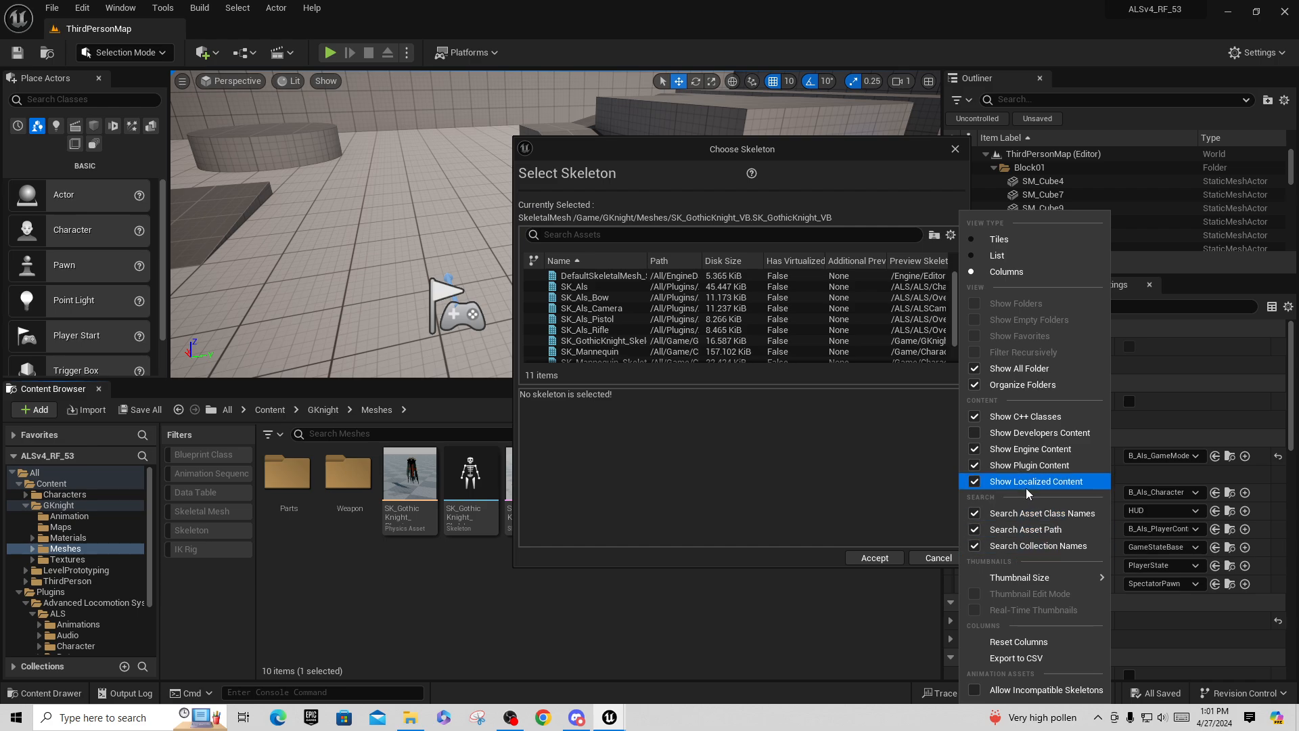
pyautogui.click(576, 287)
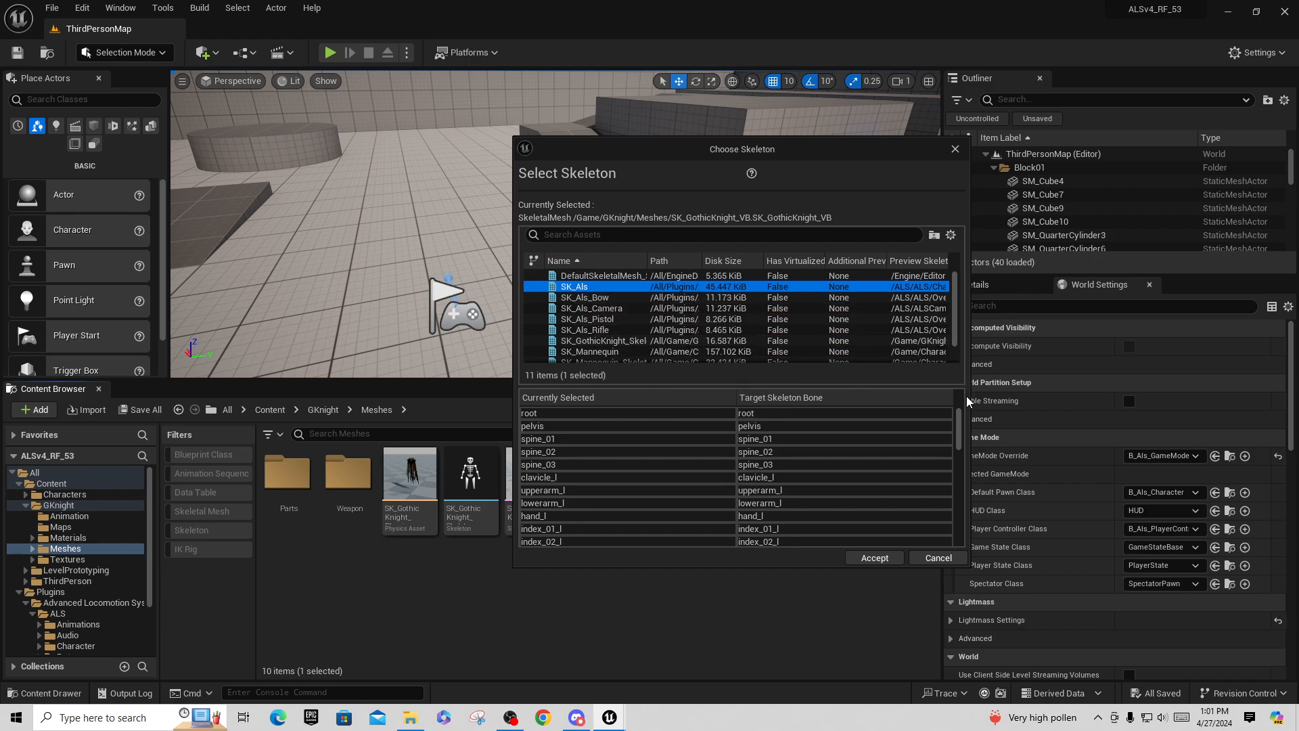
pyautogui.moveTo(964, 429); pyautogui.dragTo(966, 528)
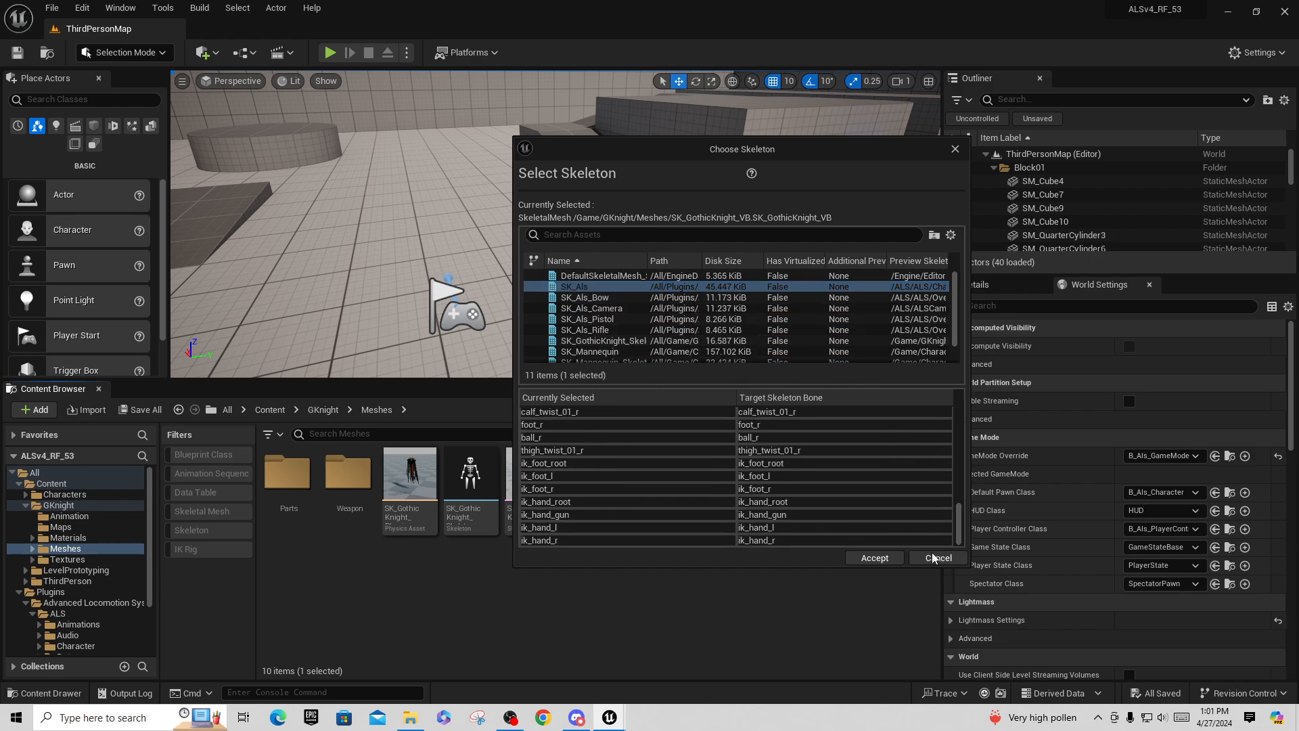
pyautogui.click(874, 557)
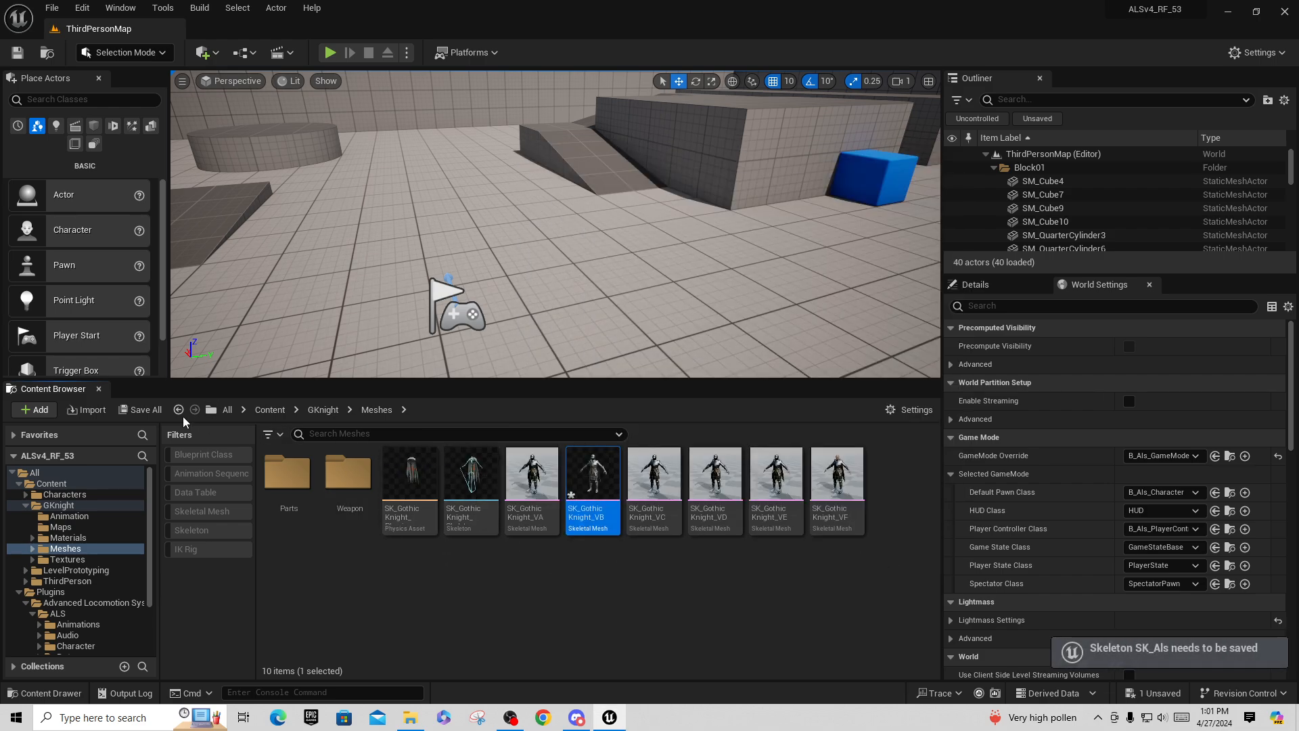
# Save all modified assets in the project and deselect the knight mesh
pyautogui.click(142, 410)
pyautogui.click(759, 513)
pyautogui.click(82, 10)
pyautogui.moveTo(52, 9)
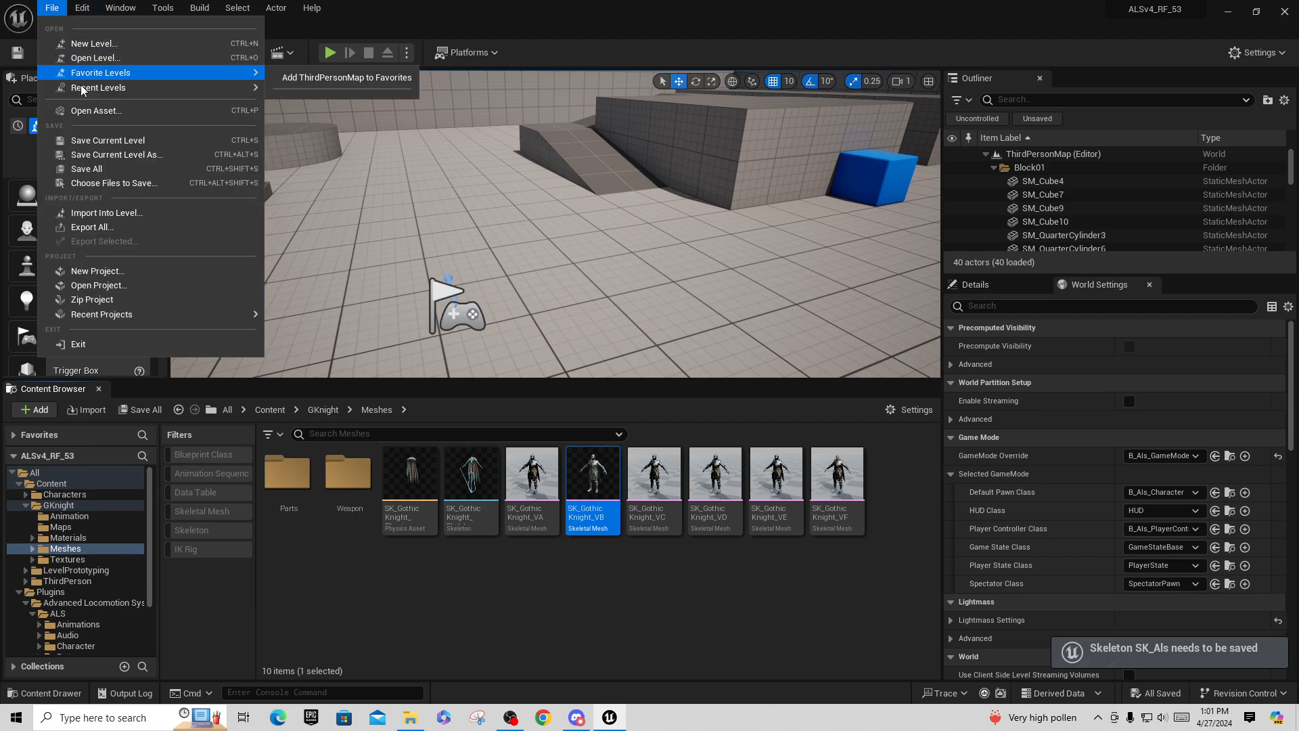
pyautogui.click(86, 169)
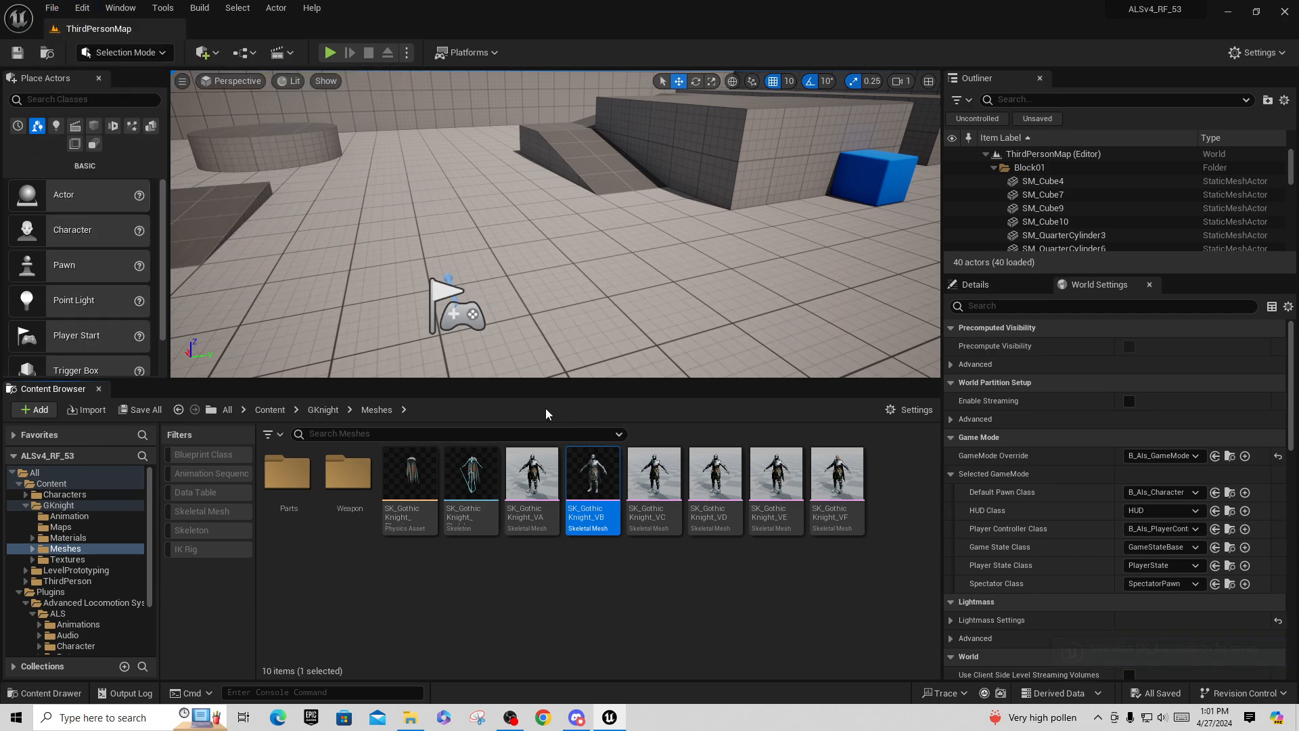
pyautogui.click(620, 607)
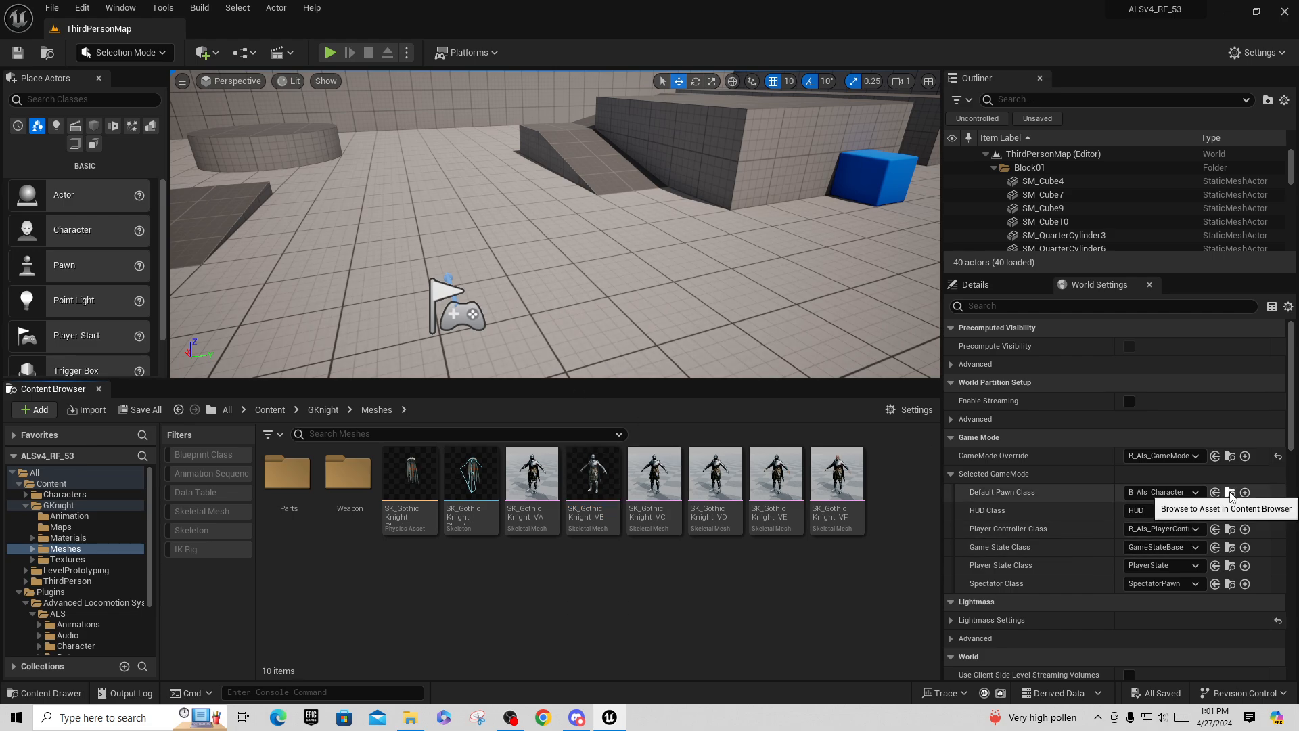
# Open the default pawn class B_Als_Character and set its Mesh component's skeletal mesh asset to SK_GothicKnight_VB, checking it in the blueprint viewport
pyautogui.click(1231, 494)
pyautogui.doubleClick(544, 482)
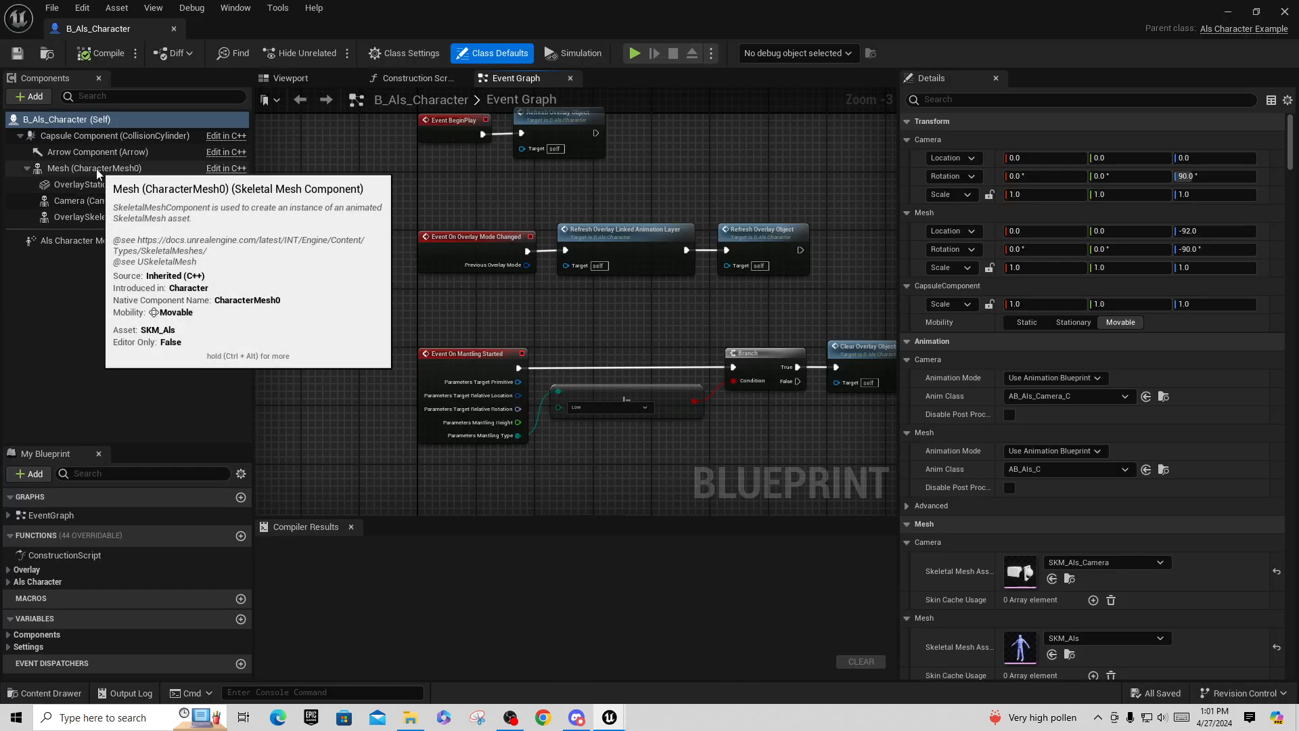
pyautogui.click(96, 168)
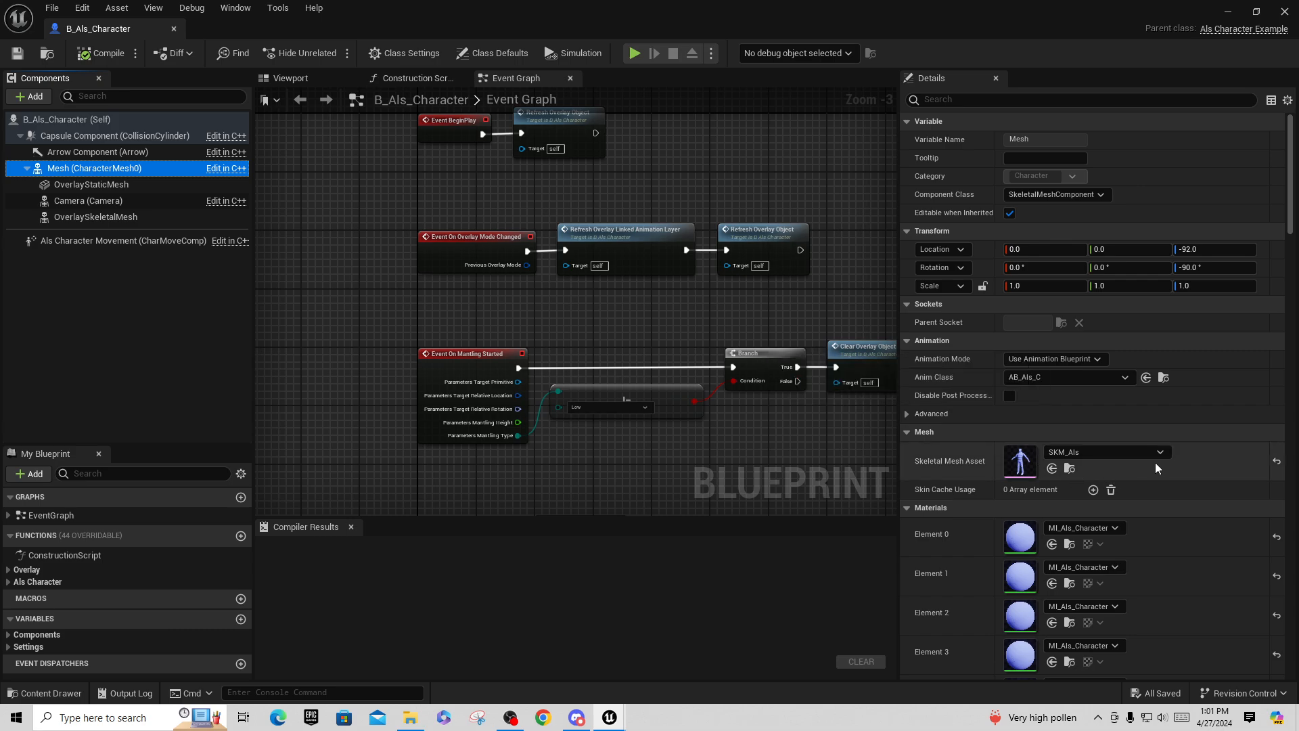
pyautogui.click(1160, 452)
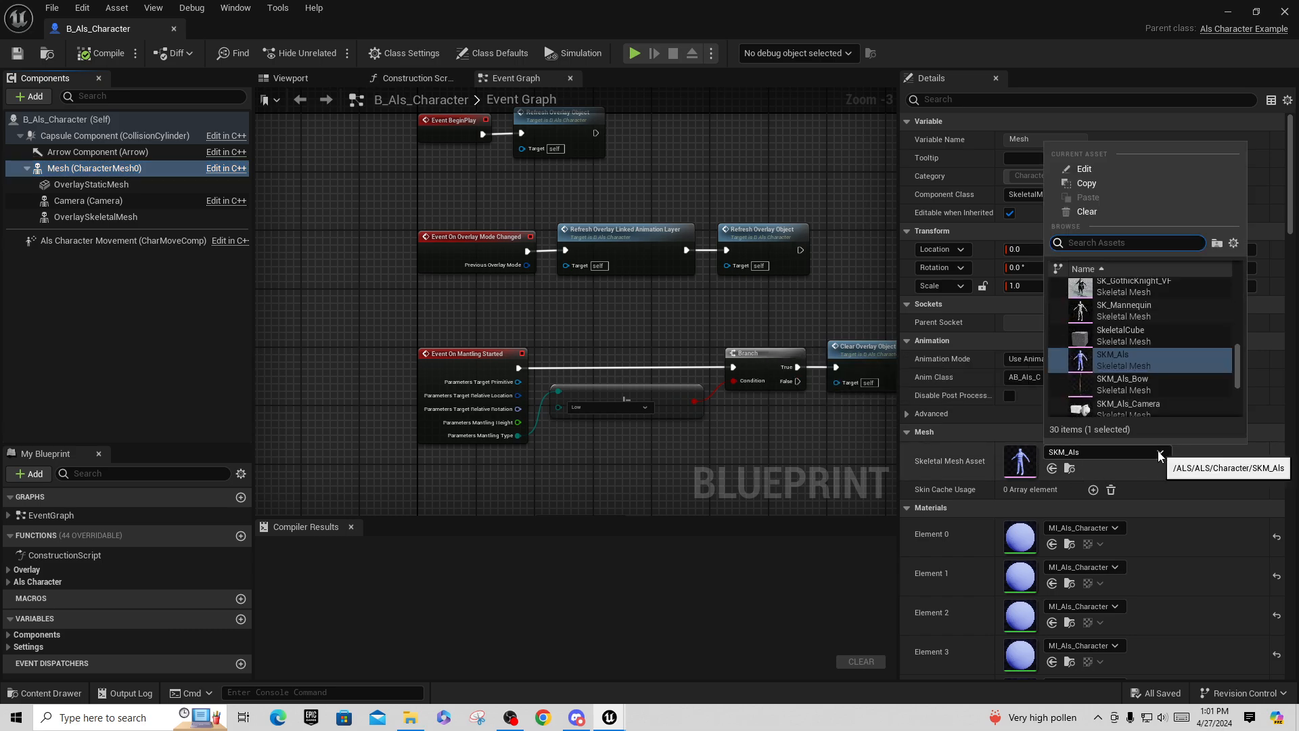
pyautogui.write('knight')
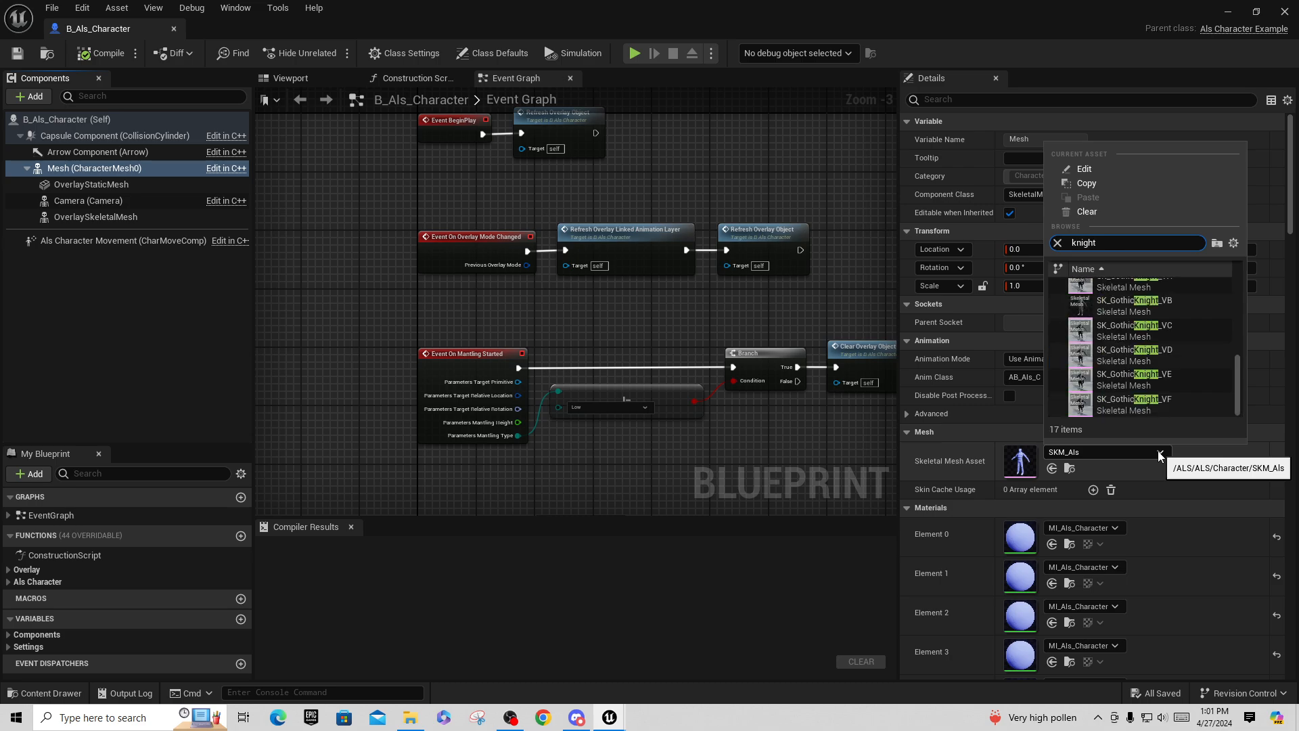
pyautogui.click(1135, 304)
pyautogui.click(288, 78)
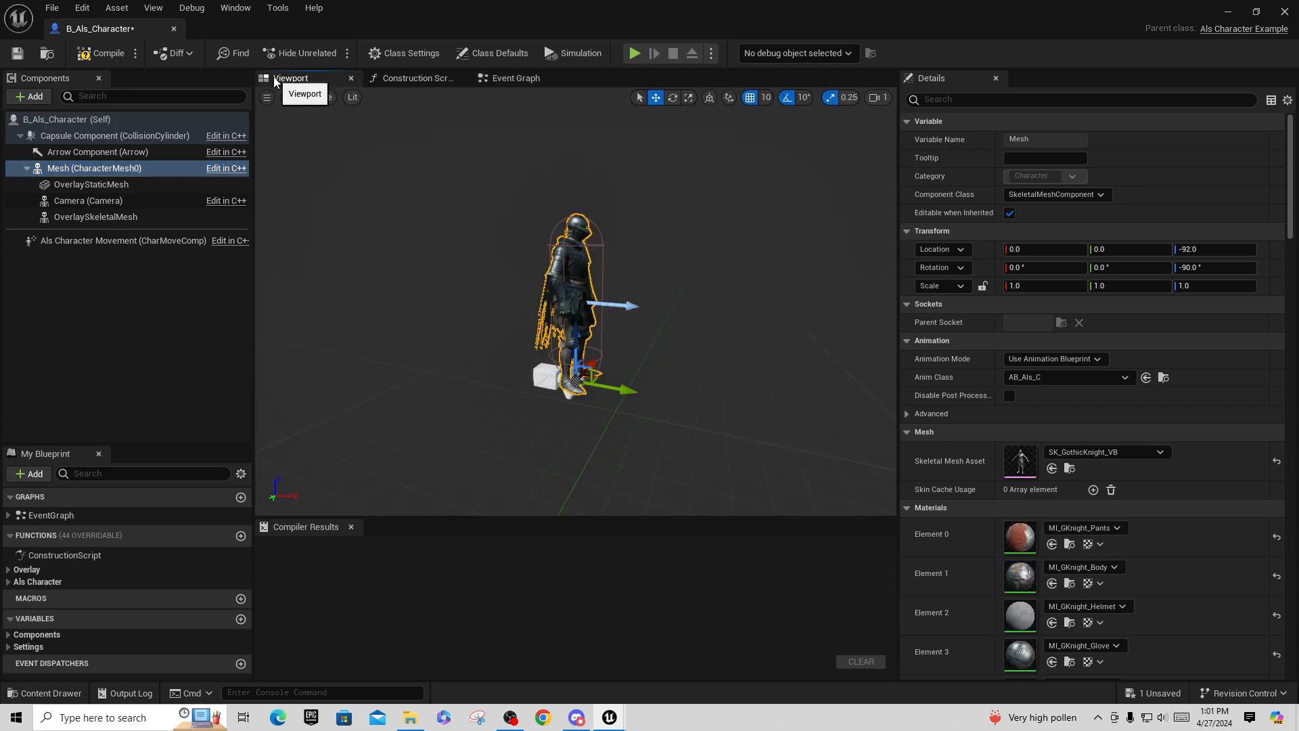
# Compile and save the B_Als_Character blueprint with the knight mesh, and close its editor
pyautogui.click(100, 53)
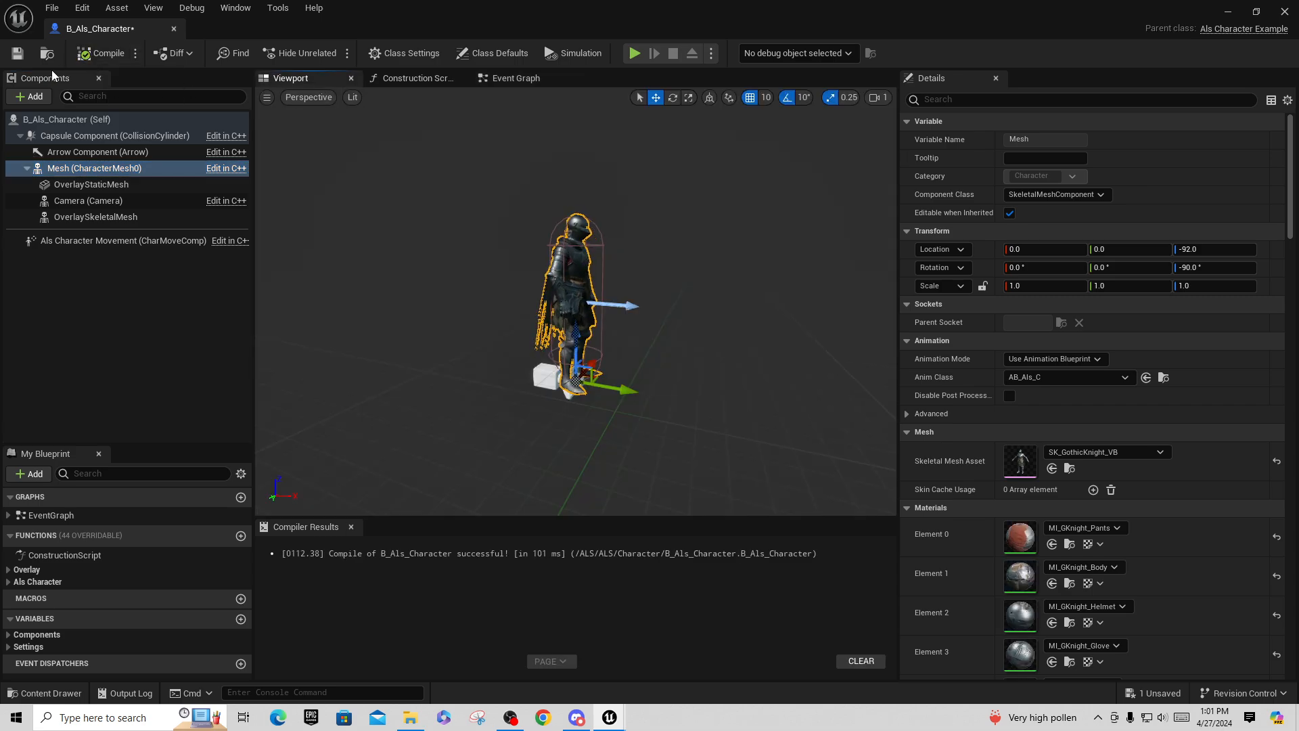
pyautogui.click(18, 53)
pyautogui.click(174, 30)
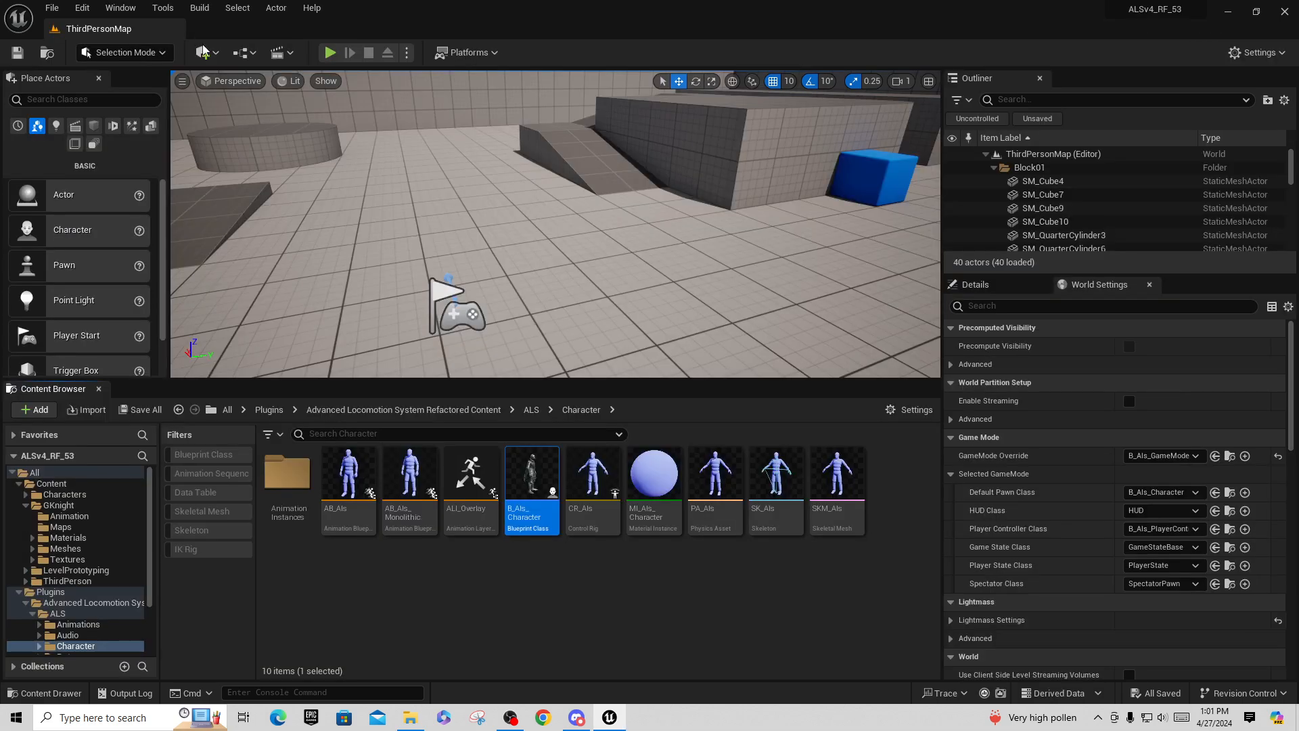
# Play the level with the knight character, switch its overlay to test the animations, and stop the play session
pyautogui.click(322, 55)
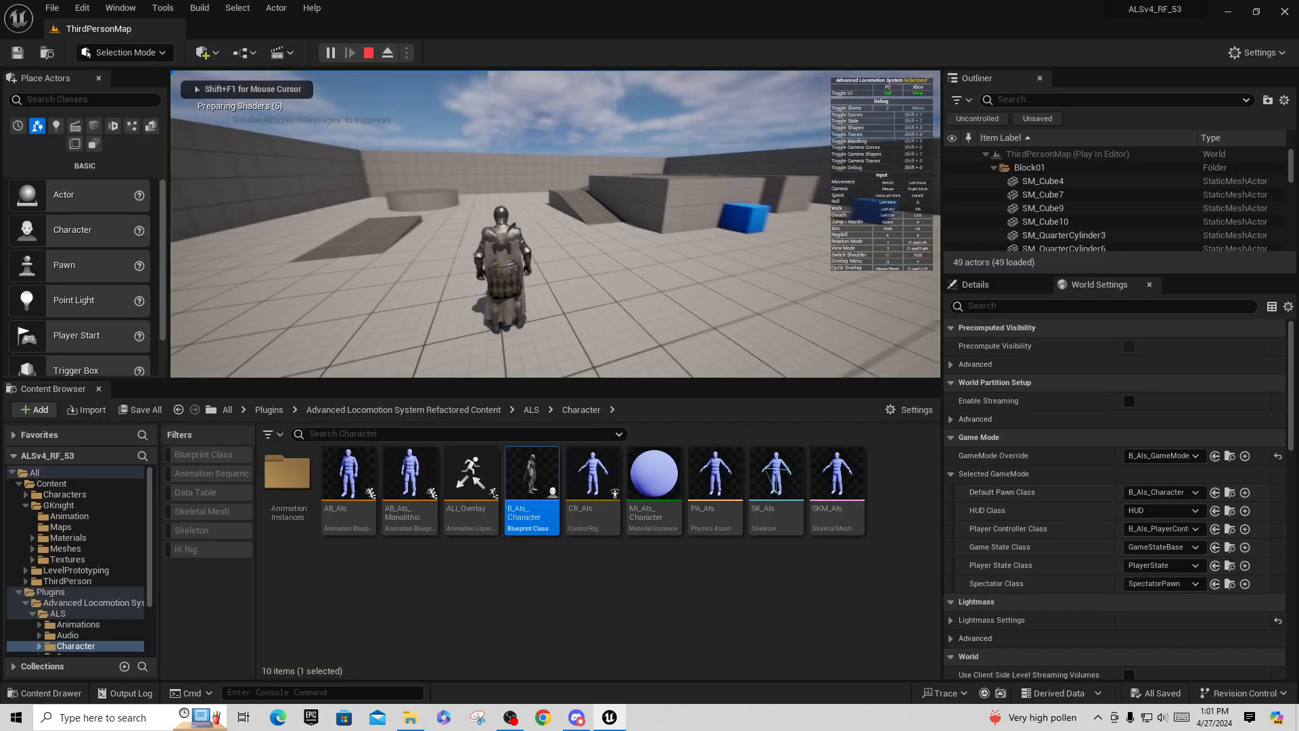
pyautogui.press('q')
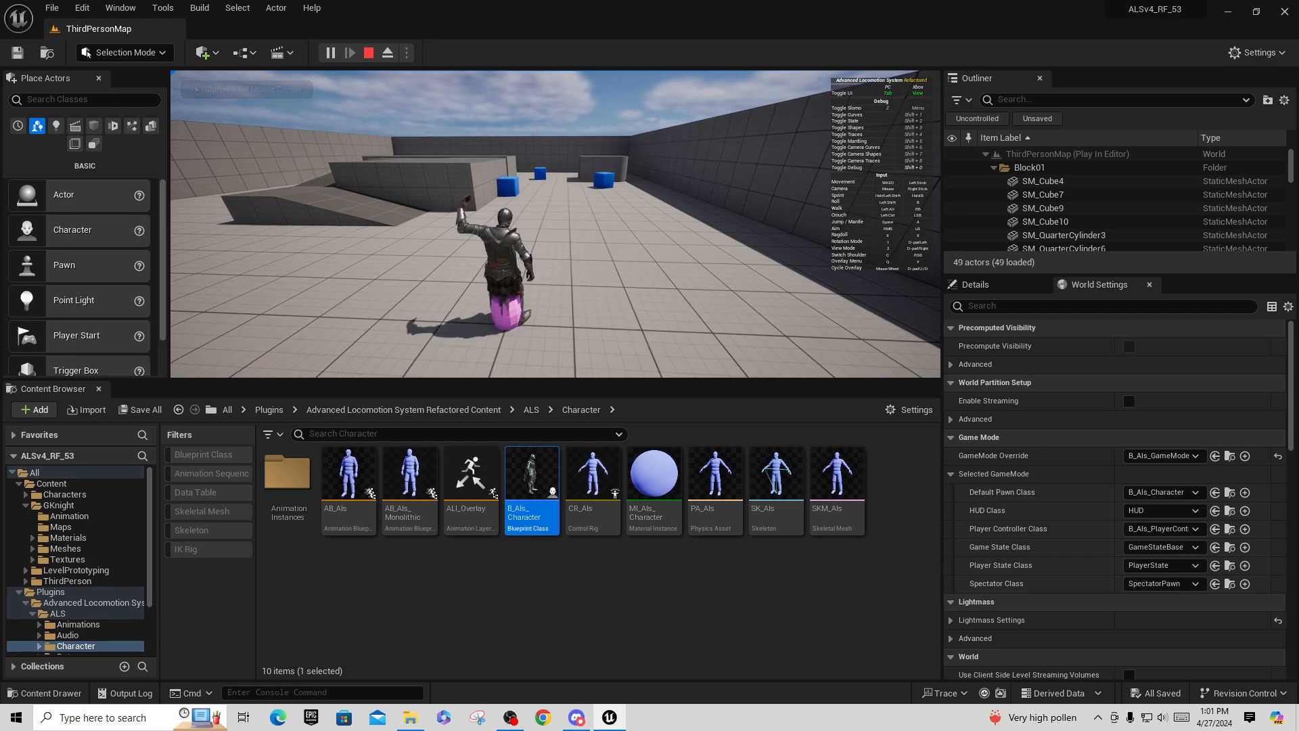
pyautogui.press('Escape')
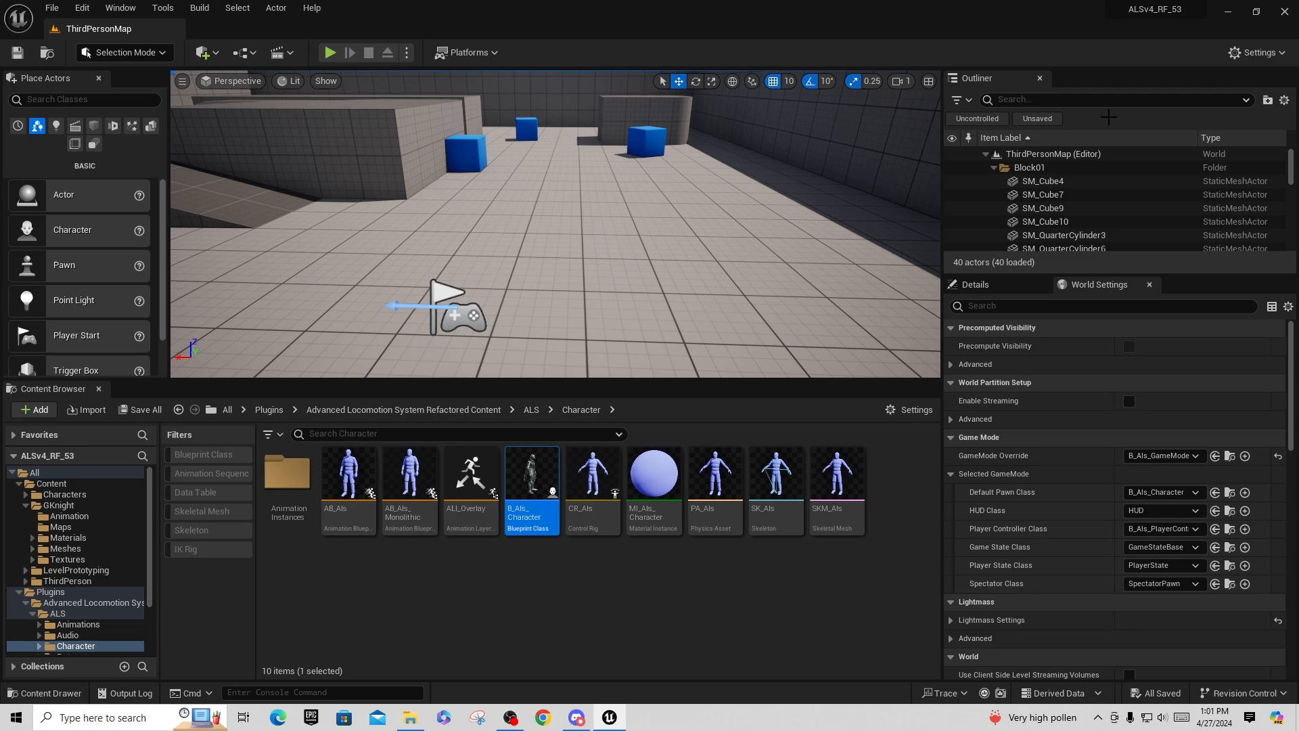
pyautogui.press('F11')
pyautogui.press('F11')
# Close the editor, reopen the ALSv4_RF_53 project from the Epic Games Launcher library, and close the launcher window
pyautogui.click(1285, 12)
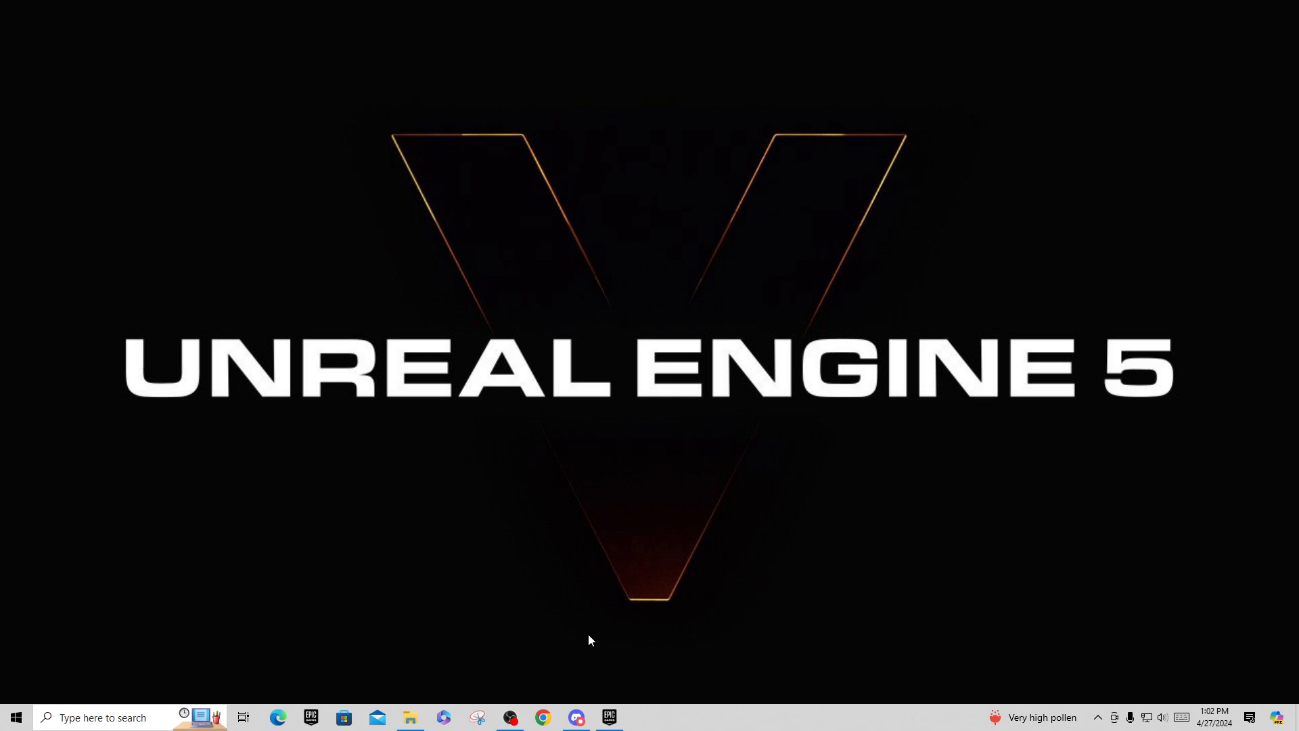
pyautogui.click(607, 723)
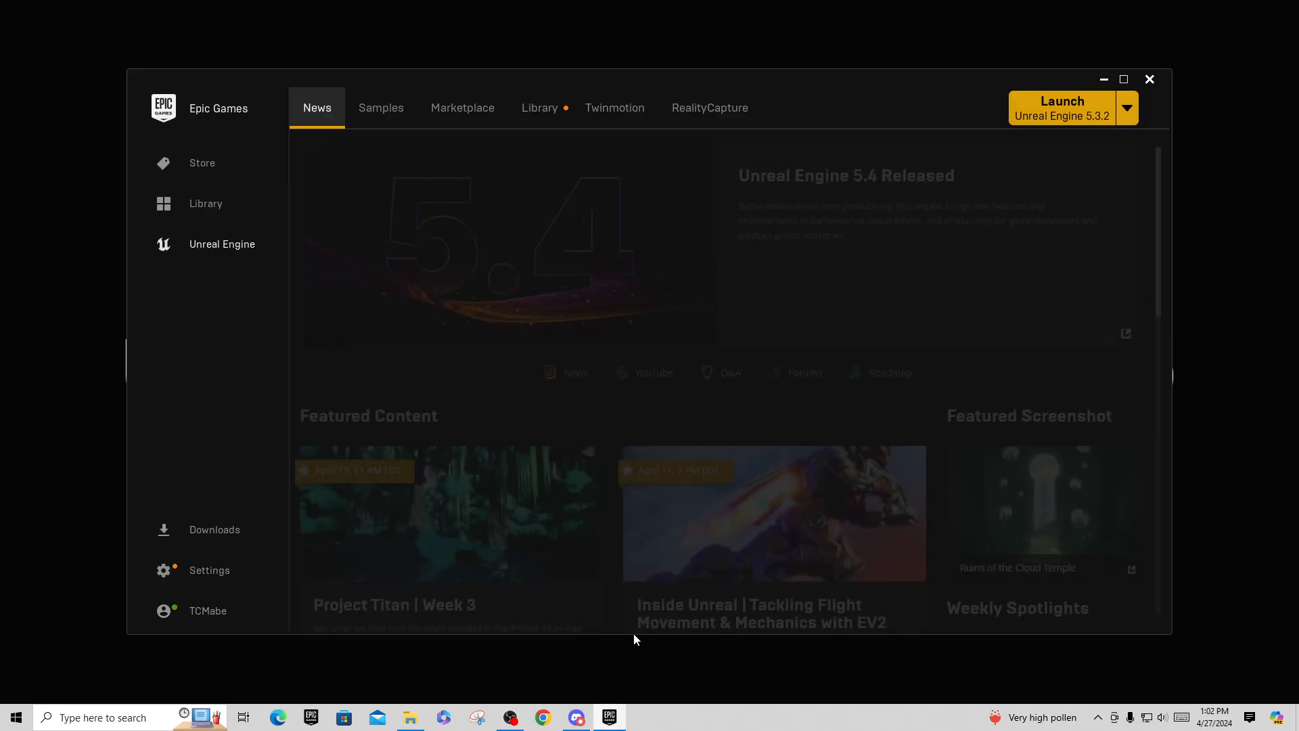
pyautogui.click(555, 114)
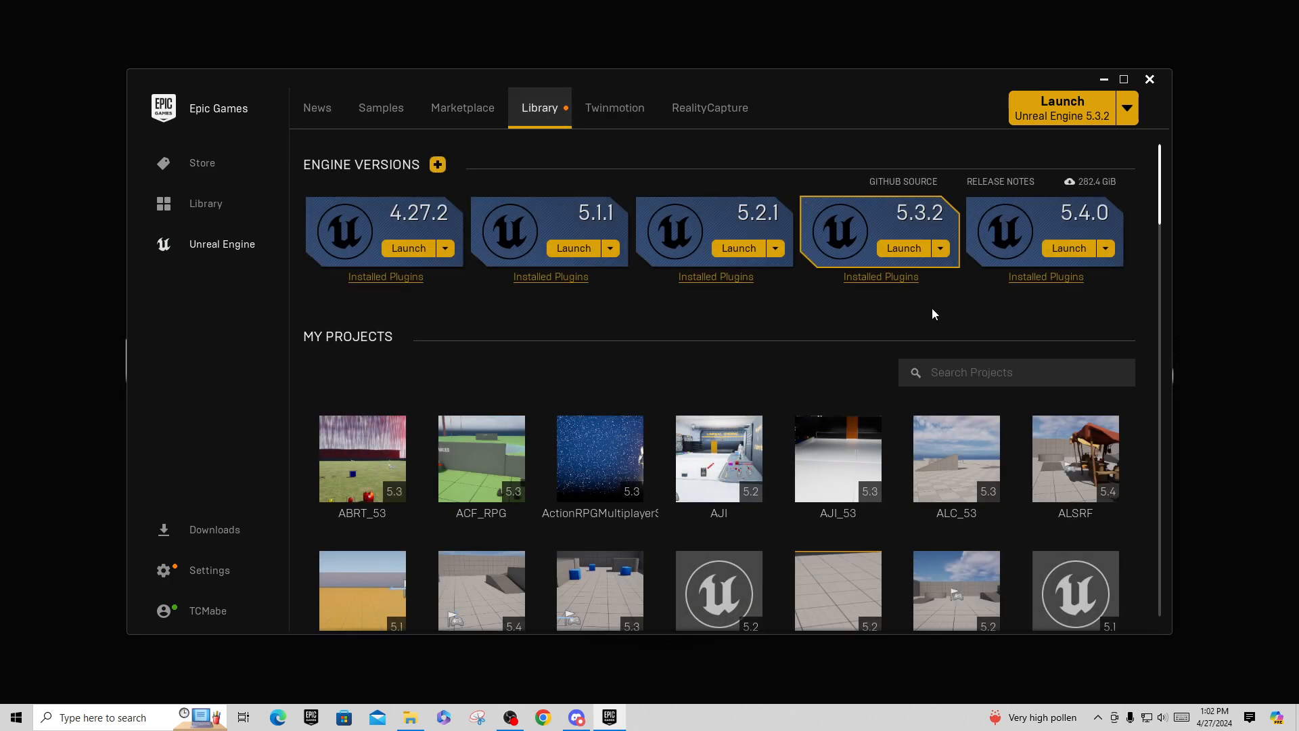
pyautogui.scroll(-2, 827, 540)
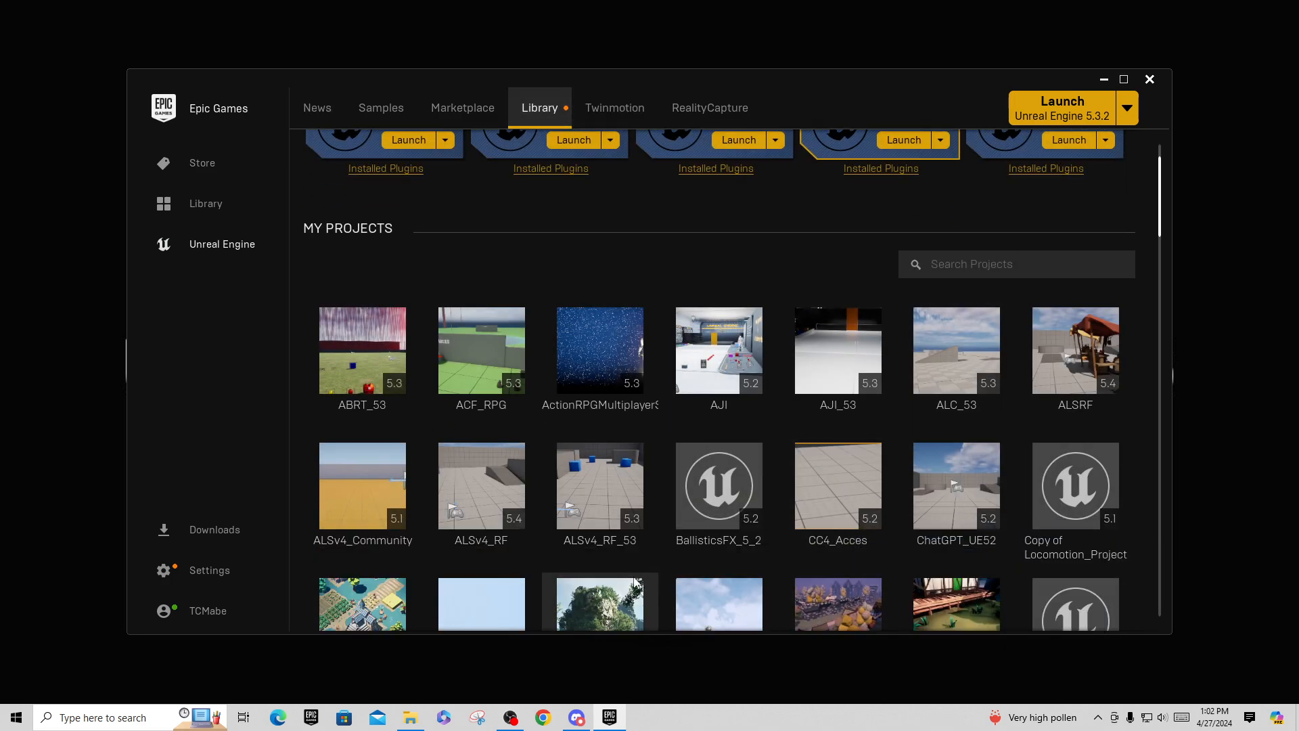
pyautogui.doubleClick(600, 495)
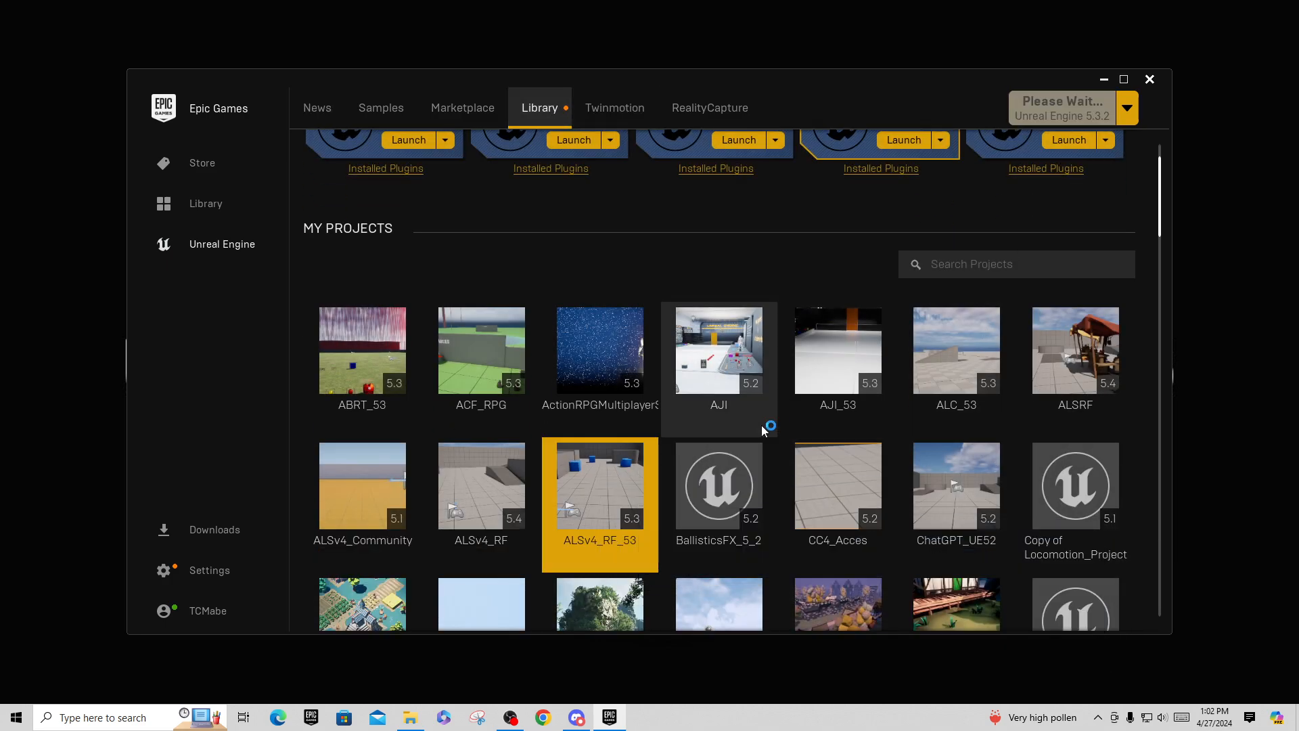
pyautogui.click(1103, 79)
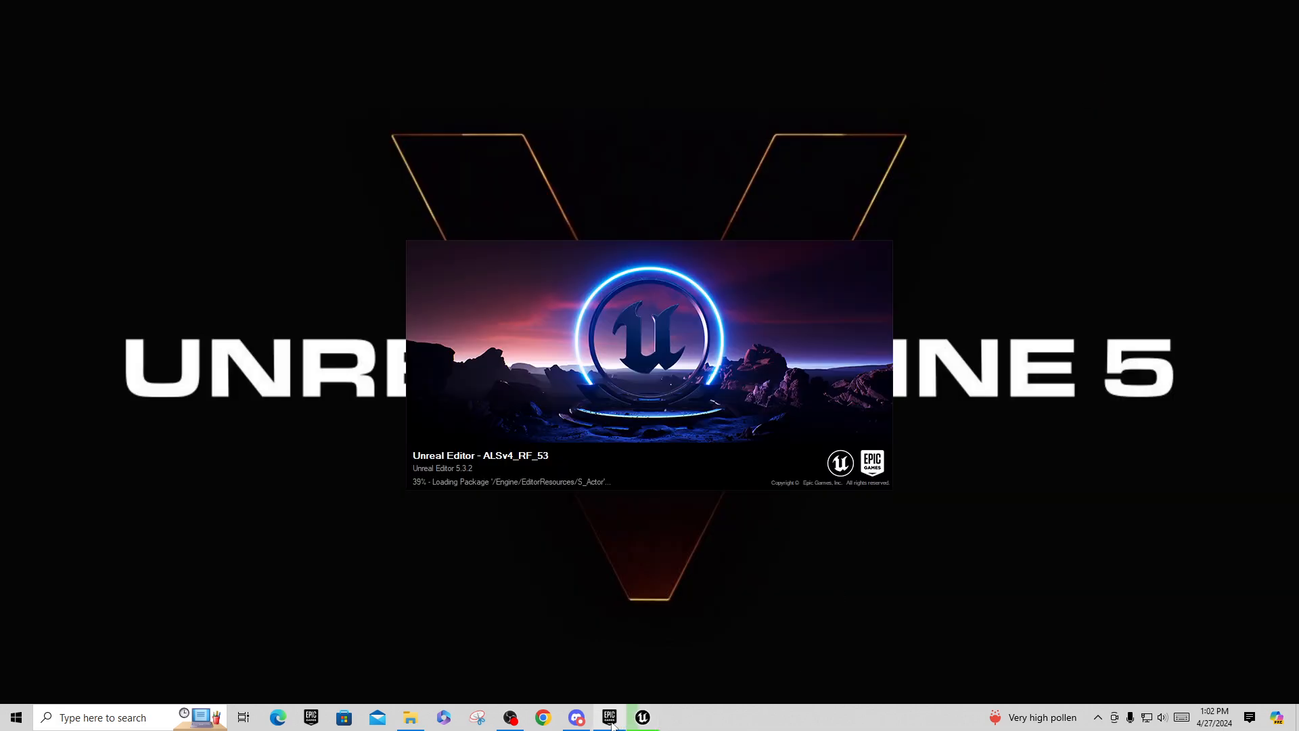
pyautogui.moveTo(609, 717)
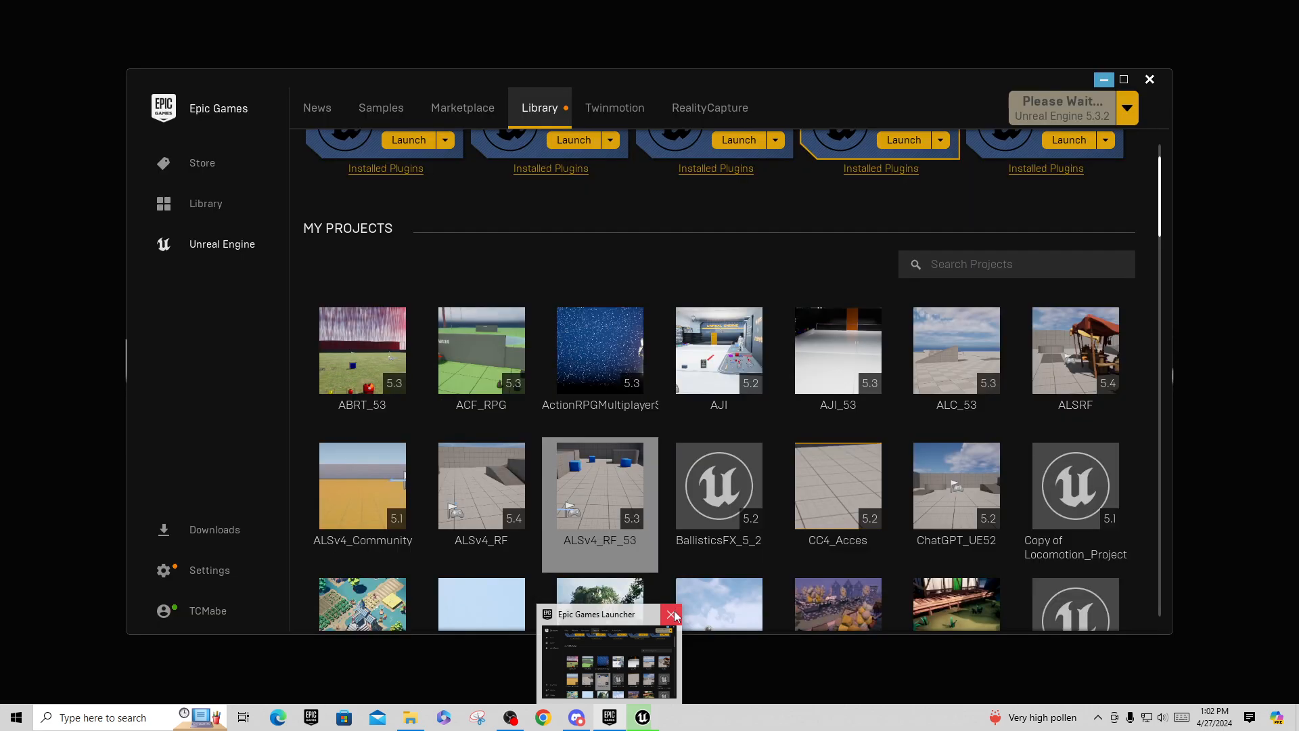
pyautogui.click(672, 614)
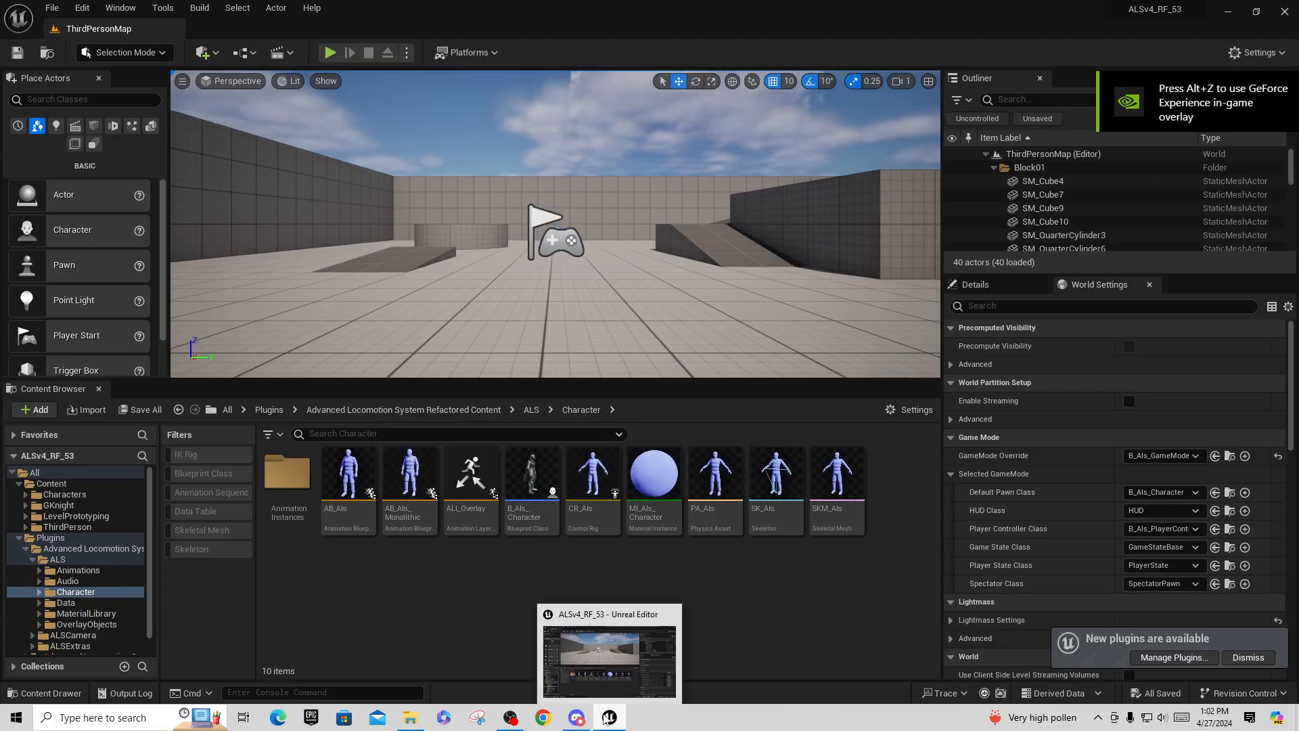
pyautogui.click(606, 717)
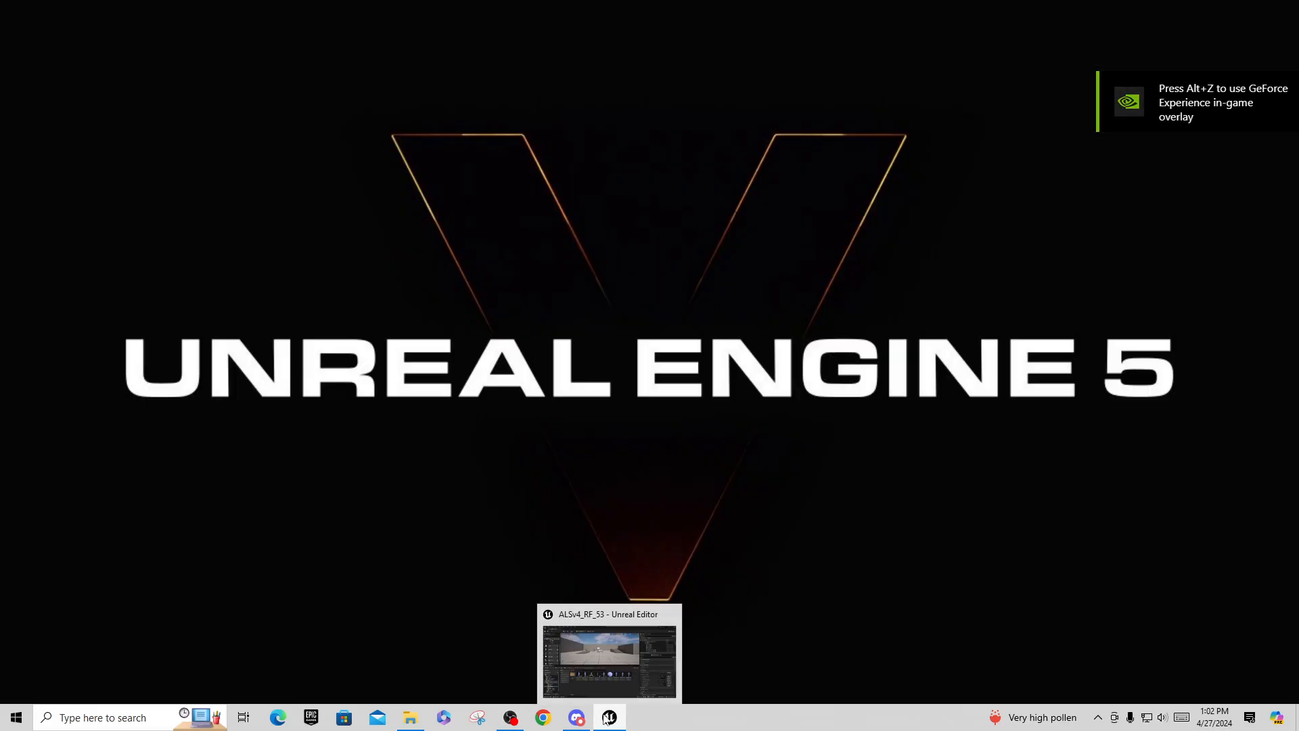
pyautogui.click(613, 718)
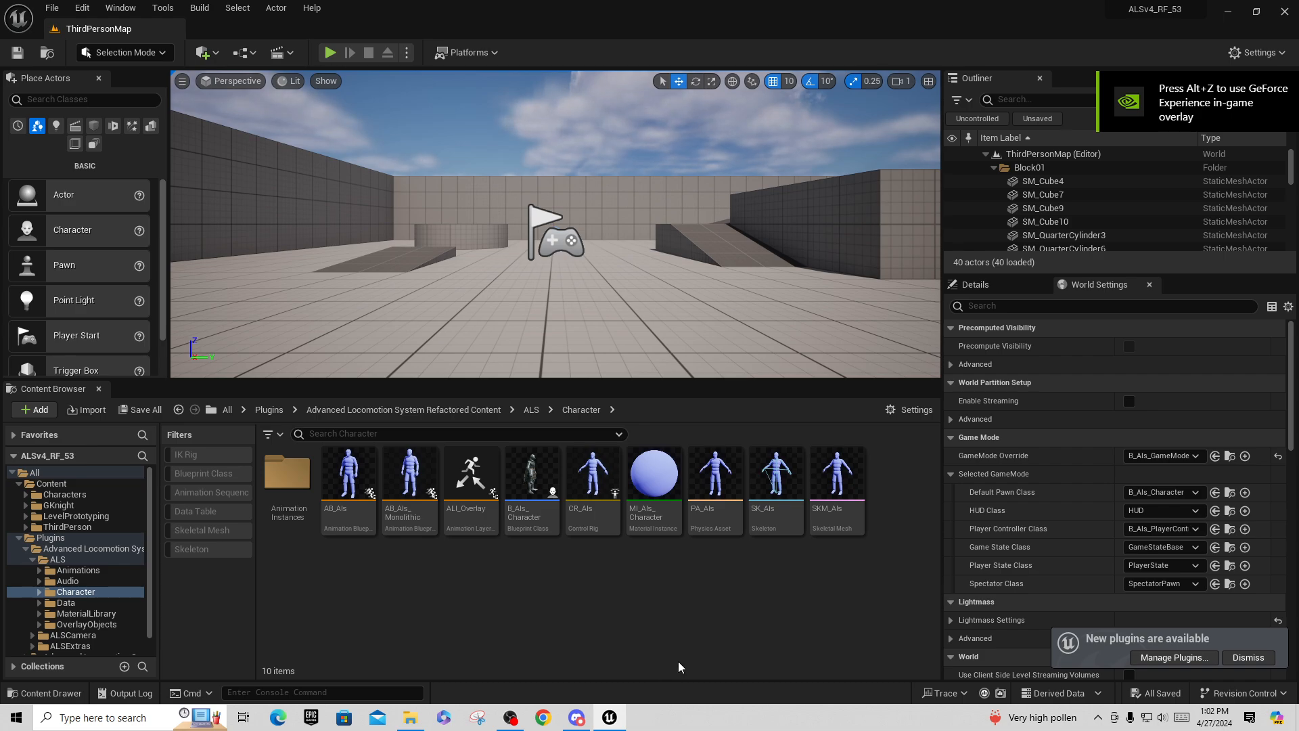
# Set the Mesh component of B_Als_Character back to the SKM_Als skeletal mesh, compile the blueprint and close it
pyautogui.doubleClick(533, 482)
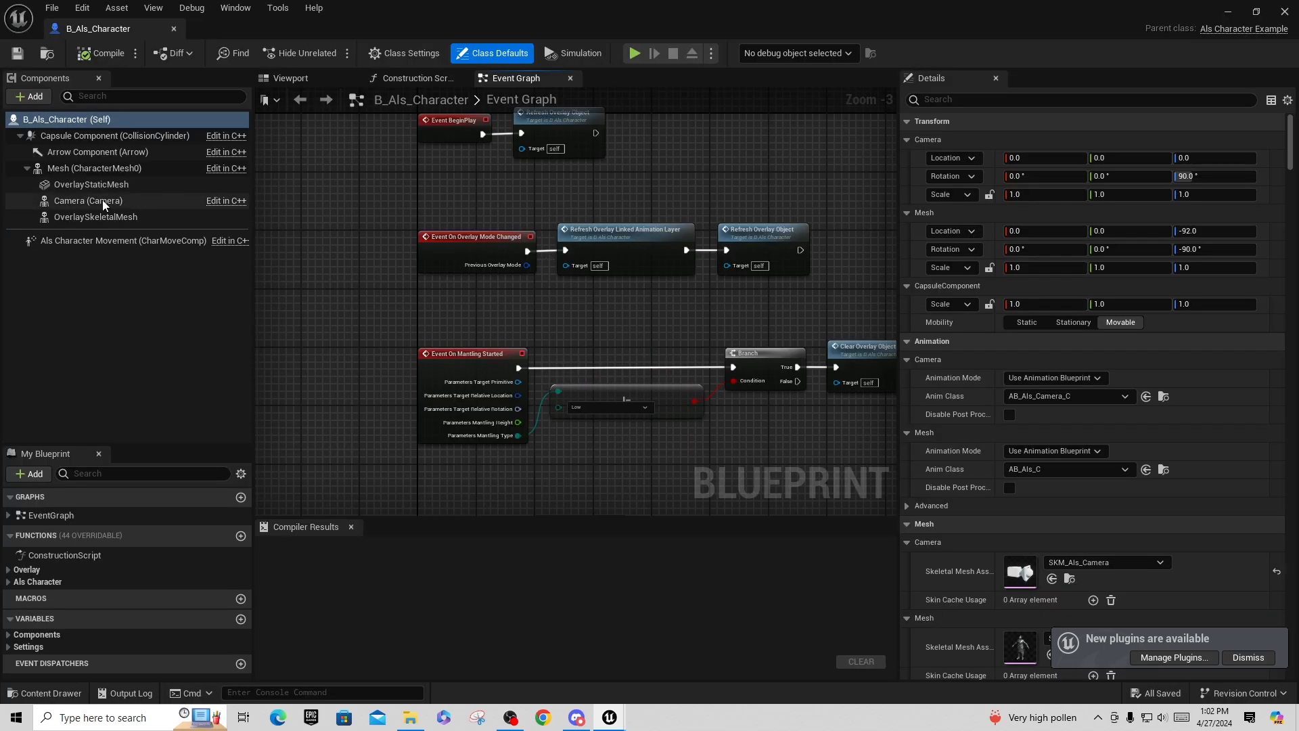
pyautogui.click(90, 168)
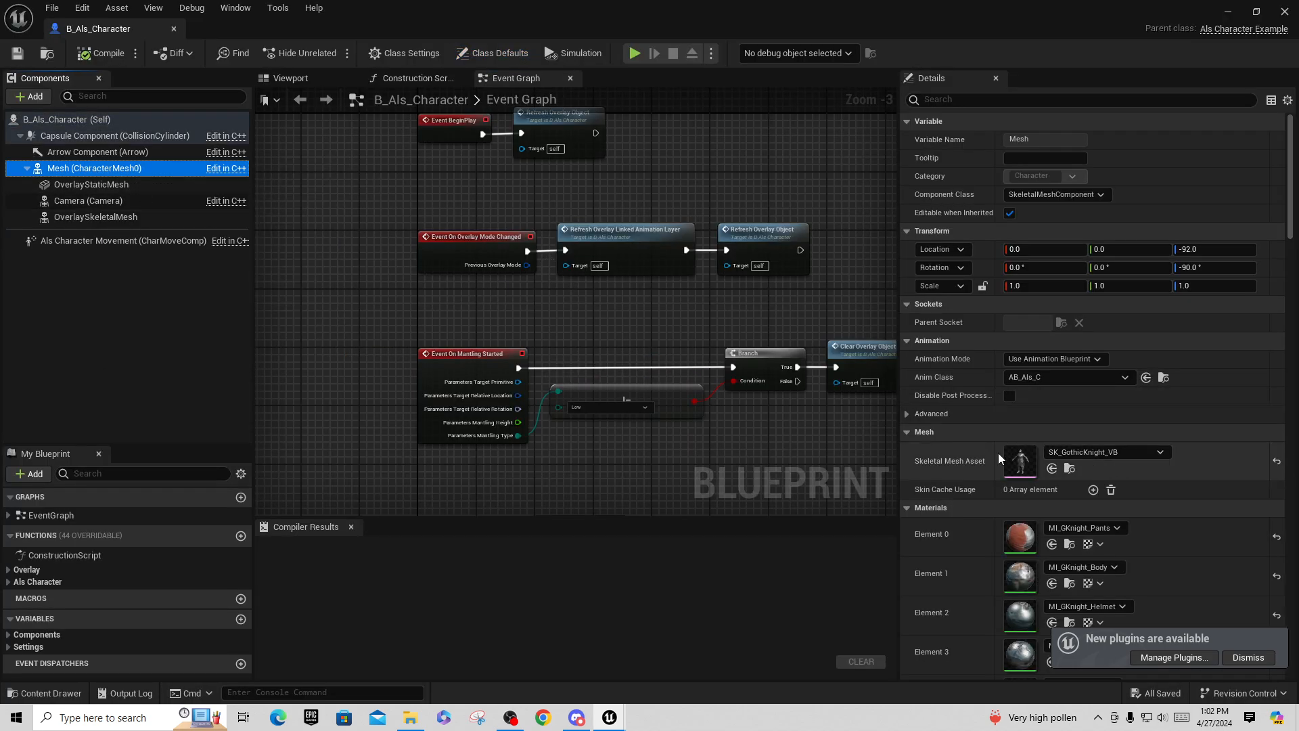
pyautogui.click(1072, 453)
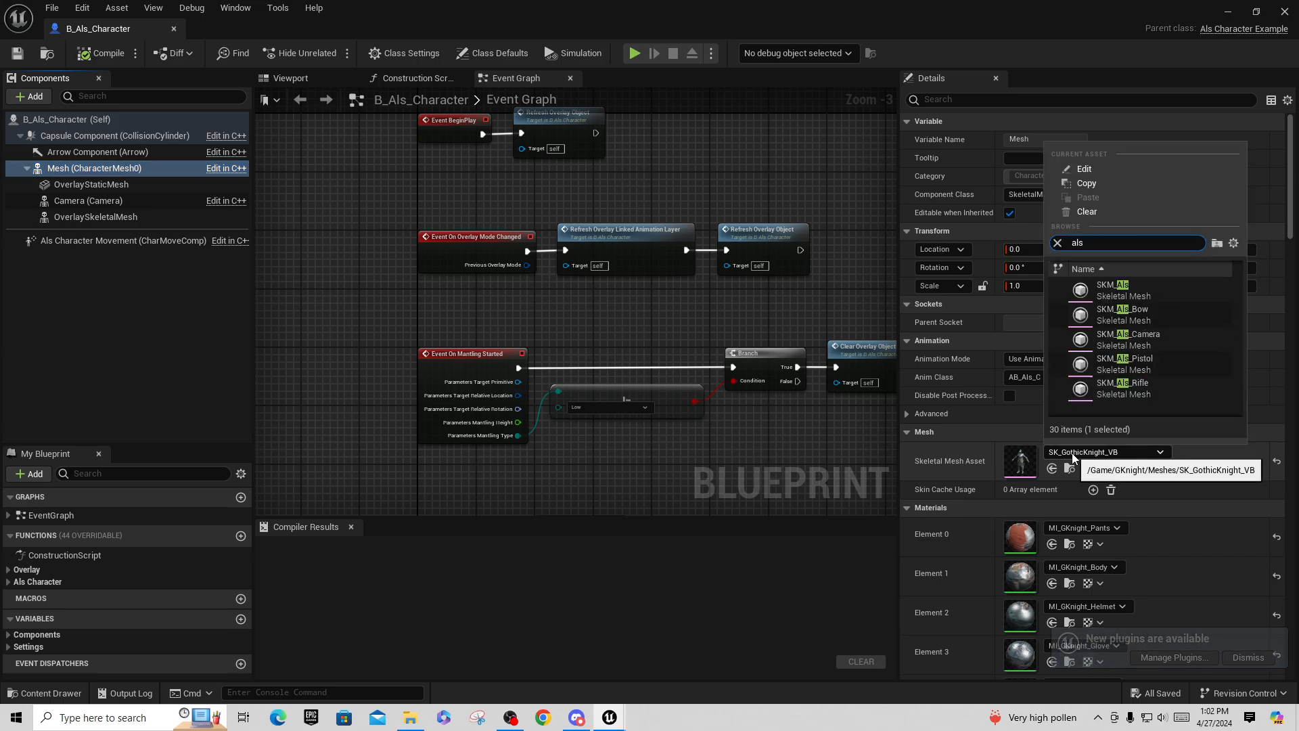
pyautogui.click(1123, 289)
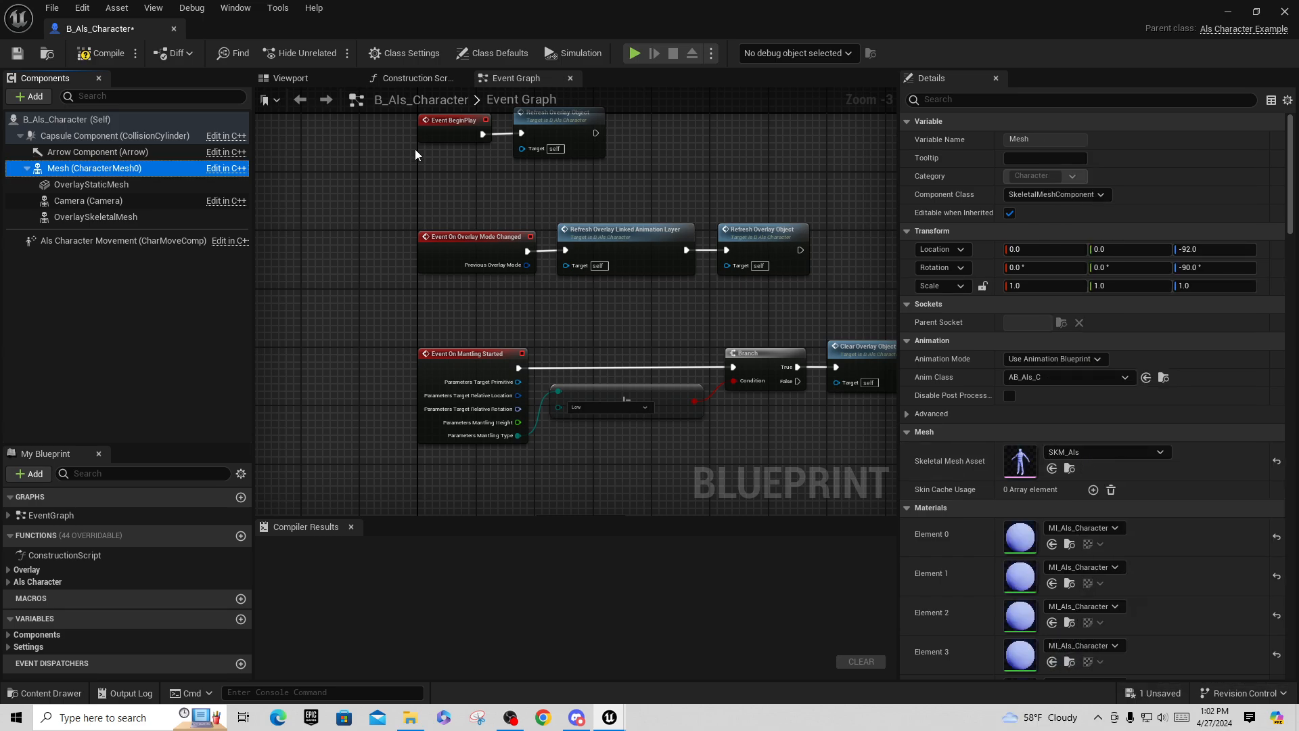
pyautogui.click(101, 53)
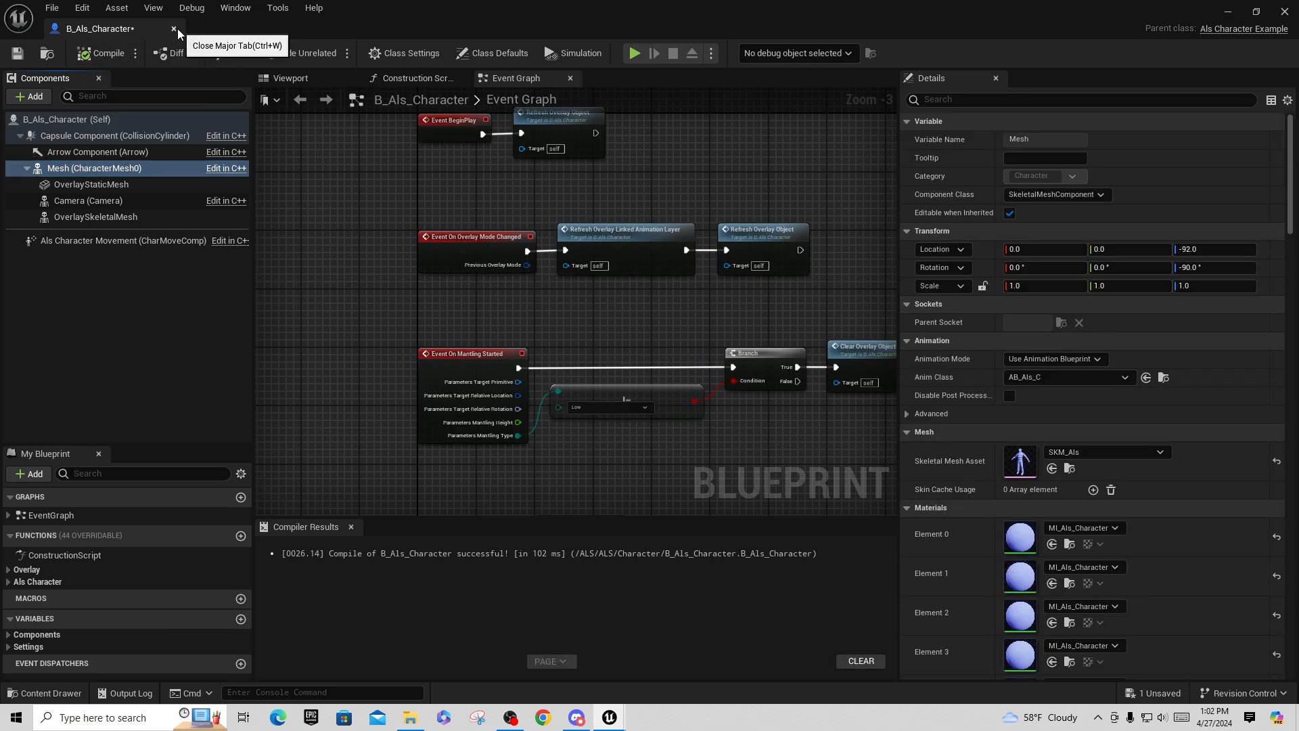
pyautogui.click(174, 29)
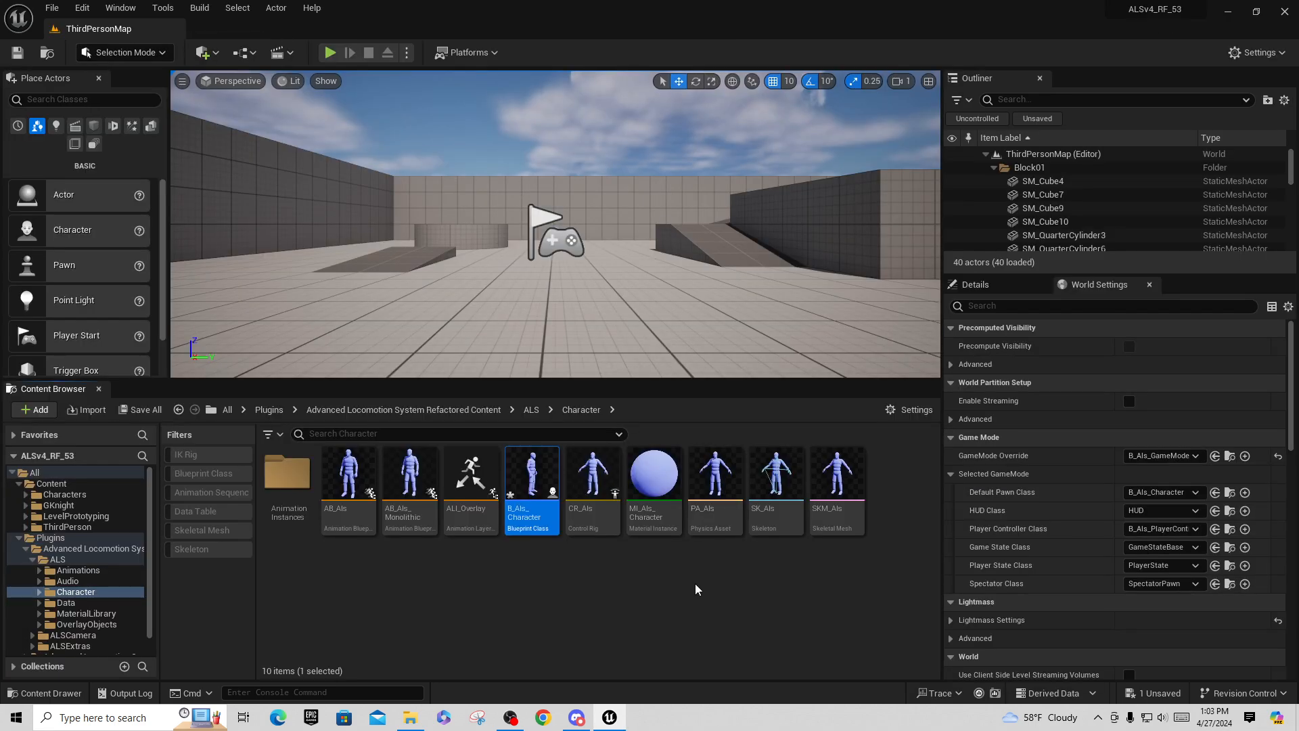
# Assign SK_GothicKnight_Skeleton to the SK_GothicKnight_VB skeletal mesh in GKnight/Meshes and deselect the mesh
pyautogui.click(58, 505)
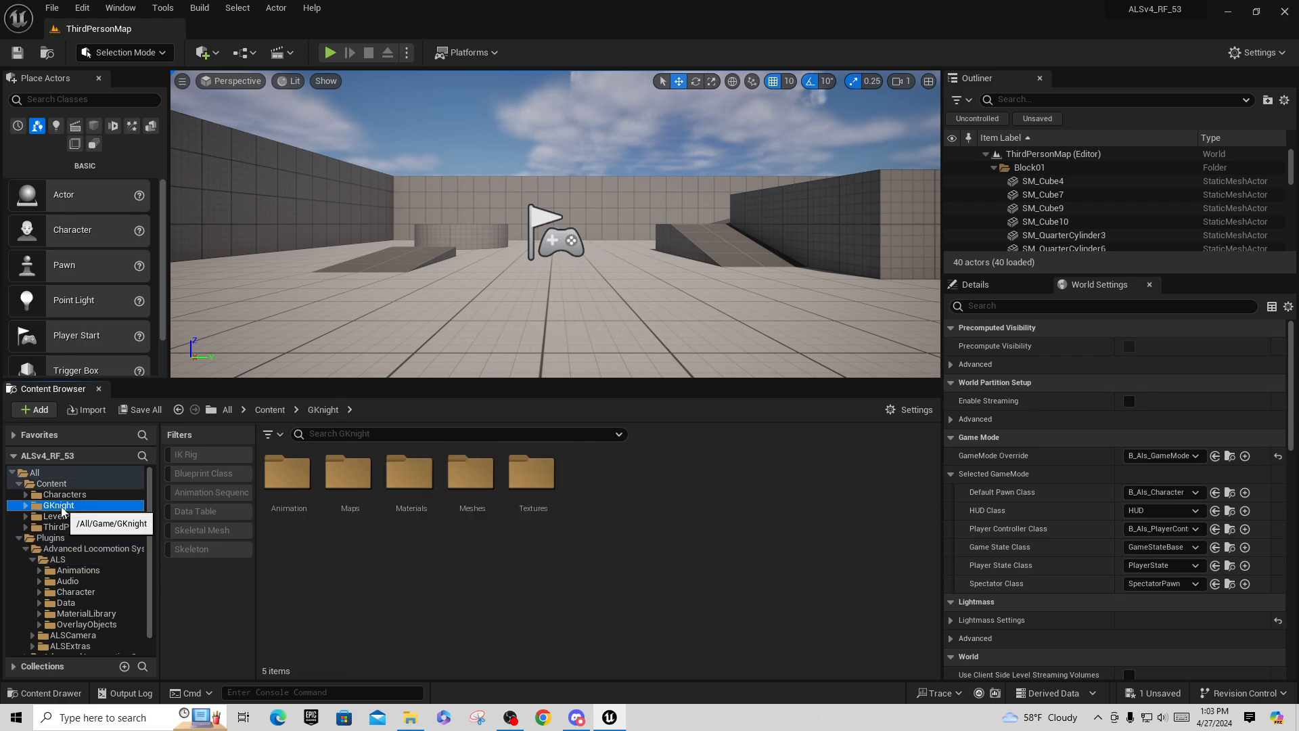
pyautogui.doubleClick(471, 474)
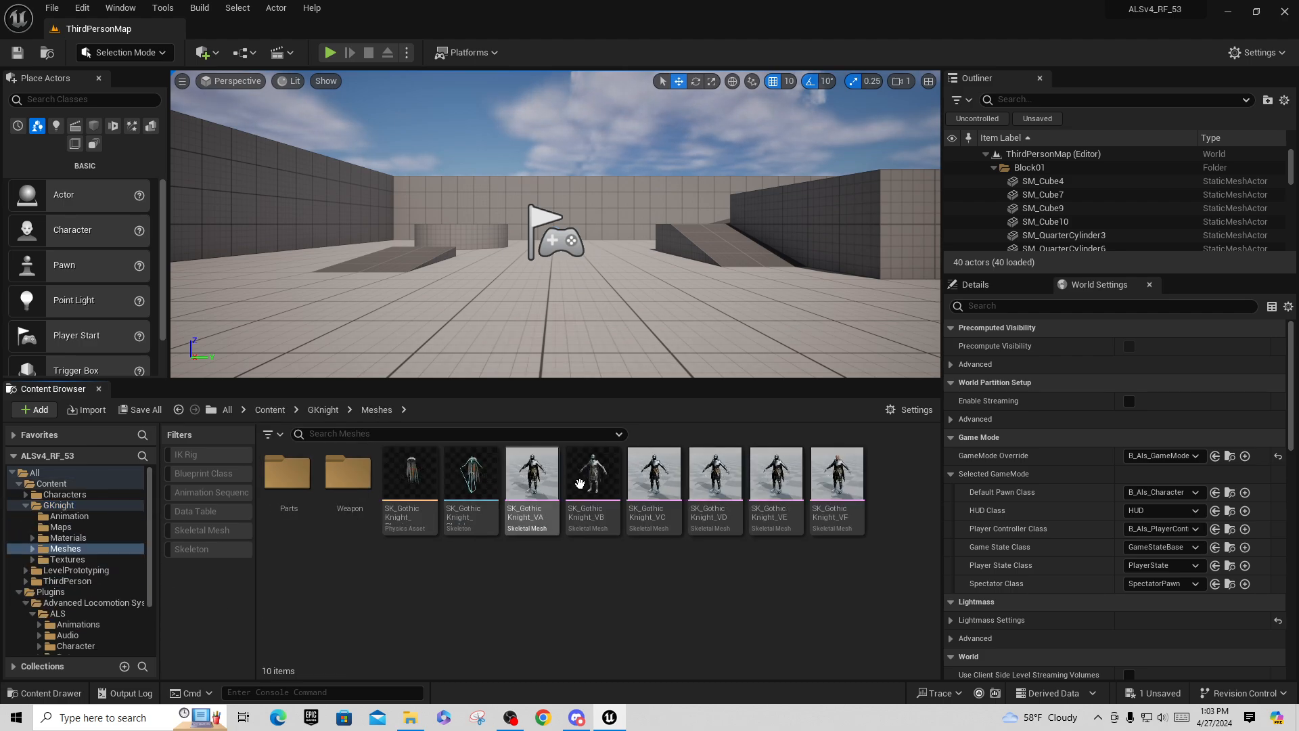
pyautogui.rightClick(599, 484)
pyautogui.moveTo(734, 98)
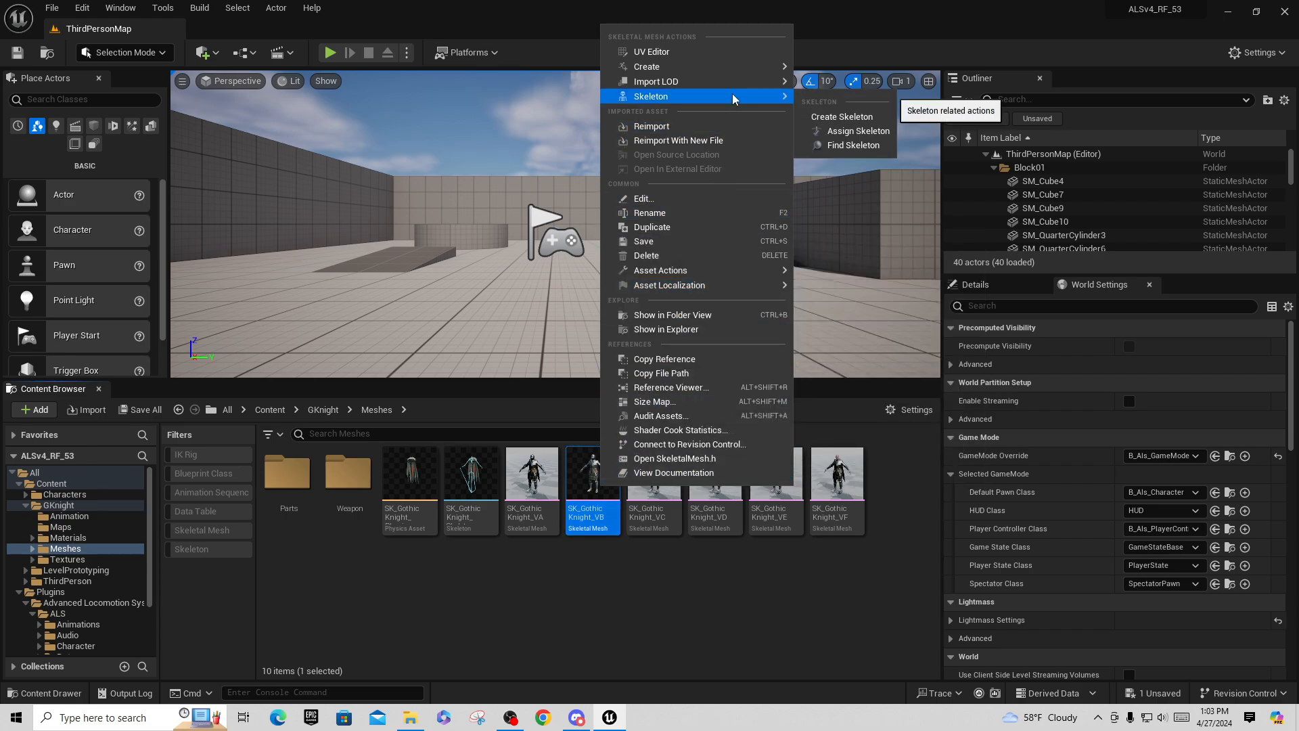
pyautogui.click(861, 131)
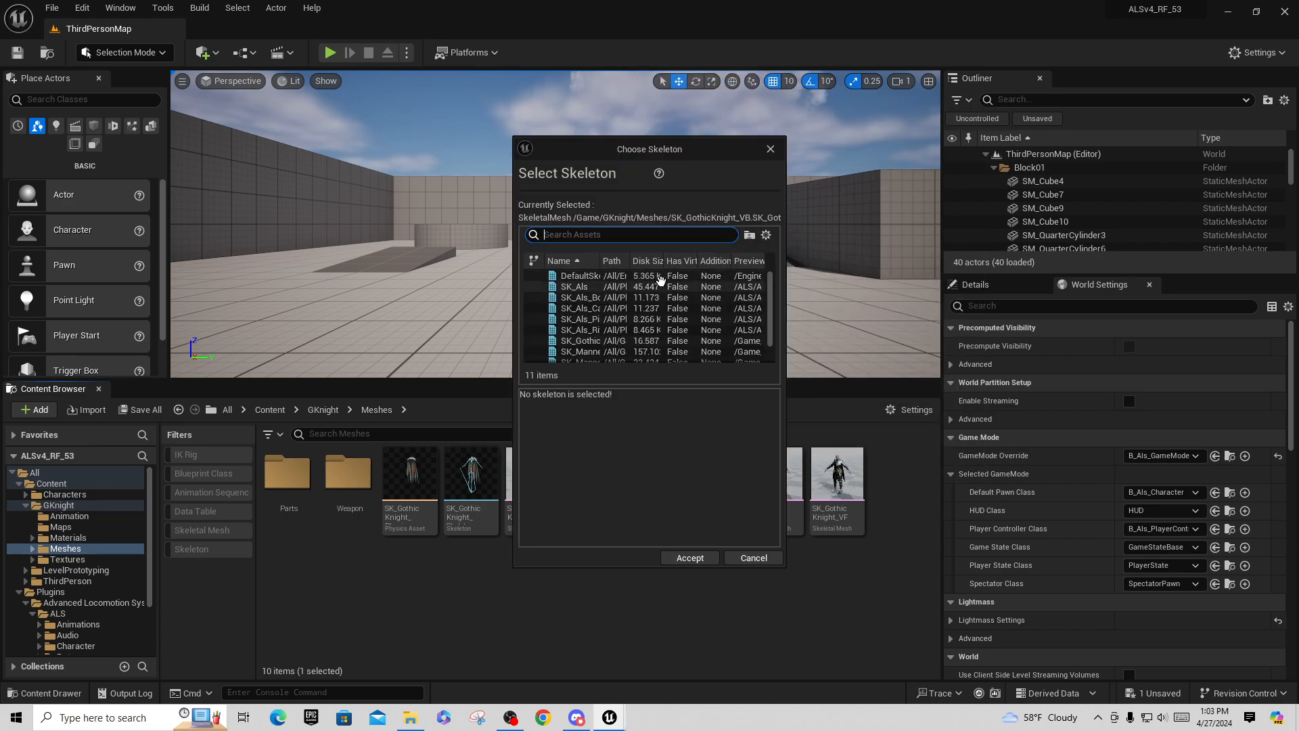
pyautogui.click(580, 340)
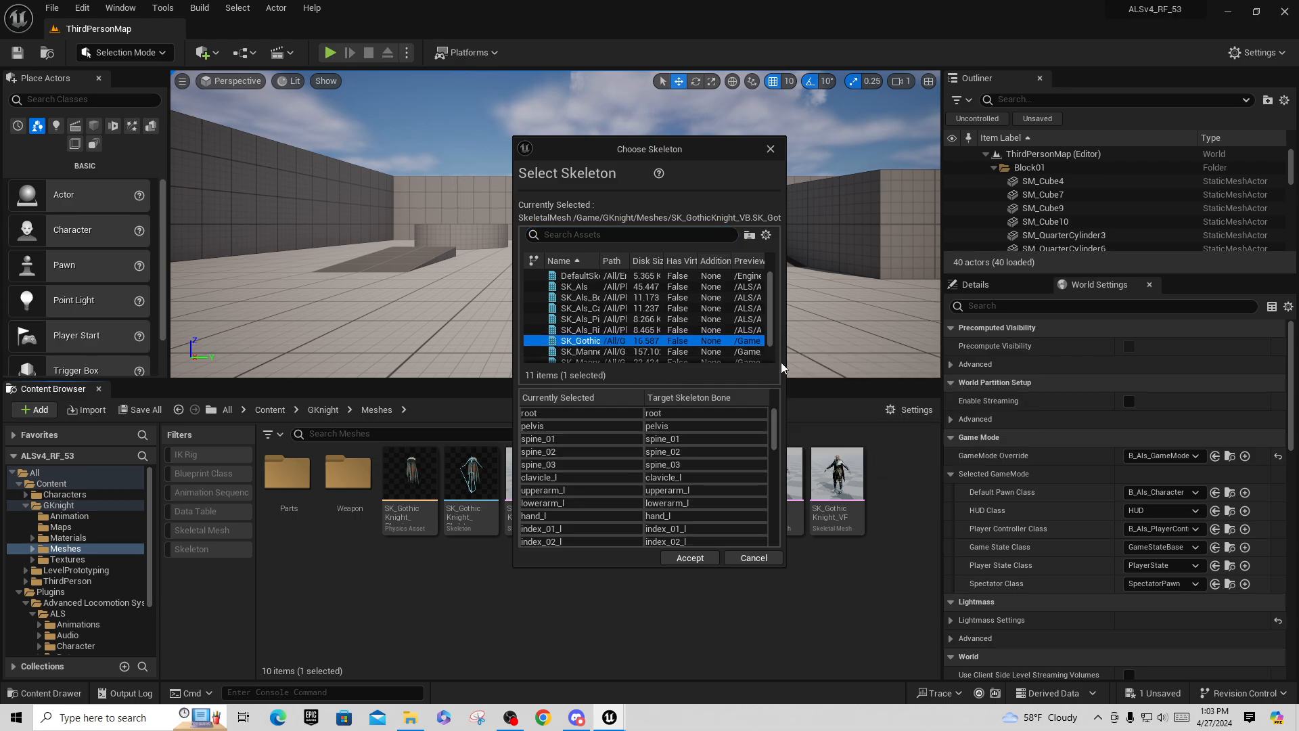
pyautogui.moveTo(785, 362); pyautogui.dragTo(1070, 407)
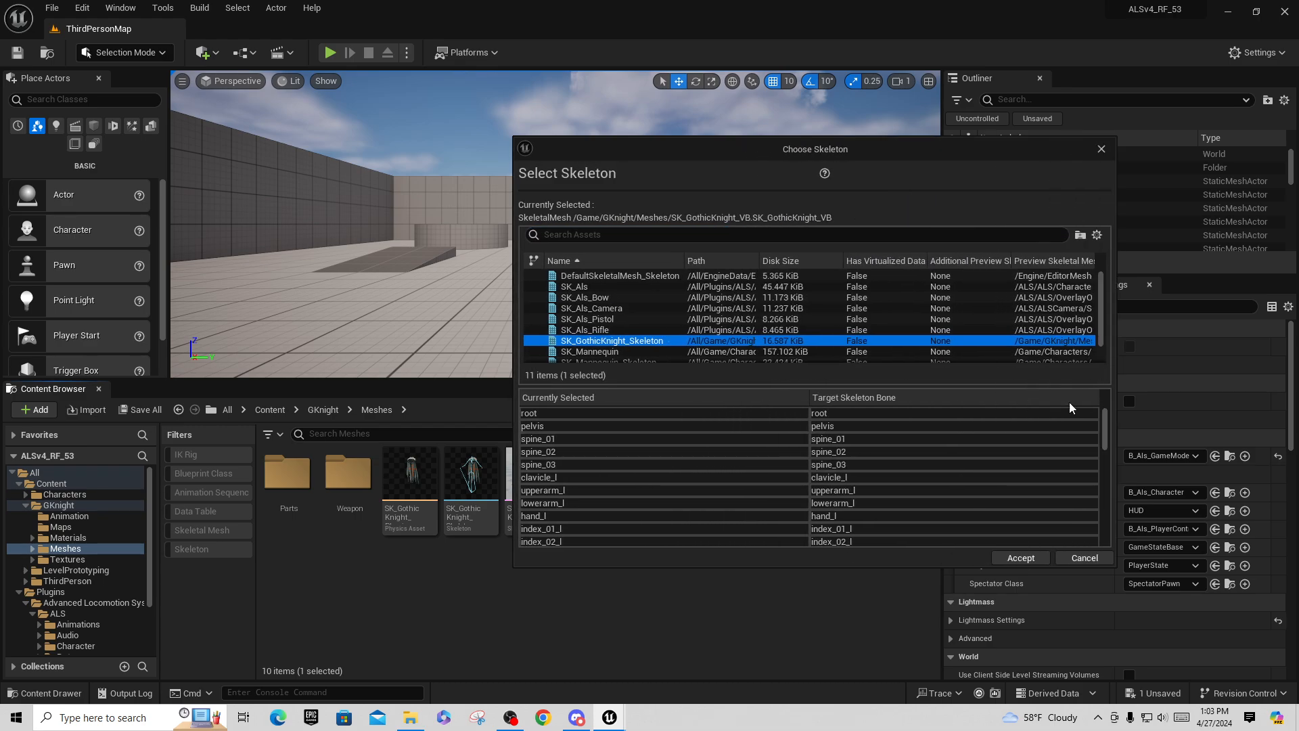
pyautogui.click(1020, 557)
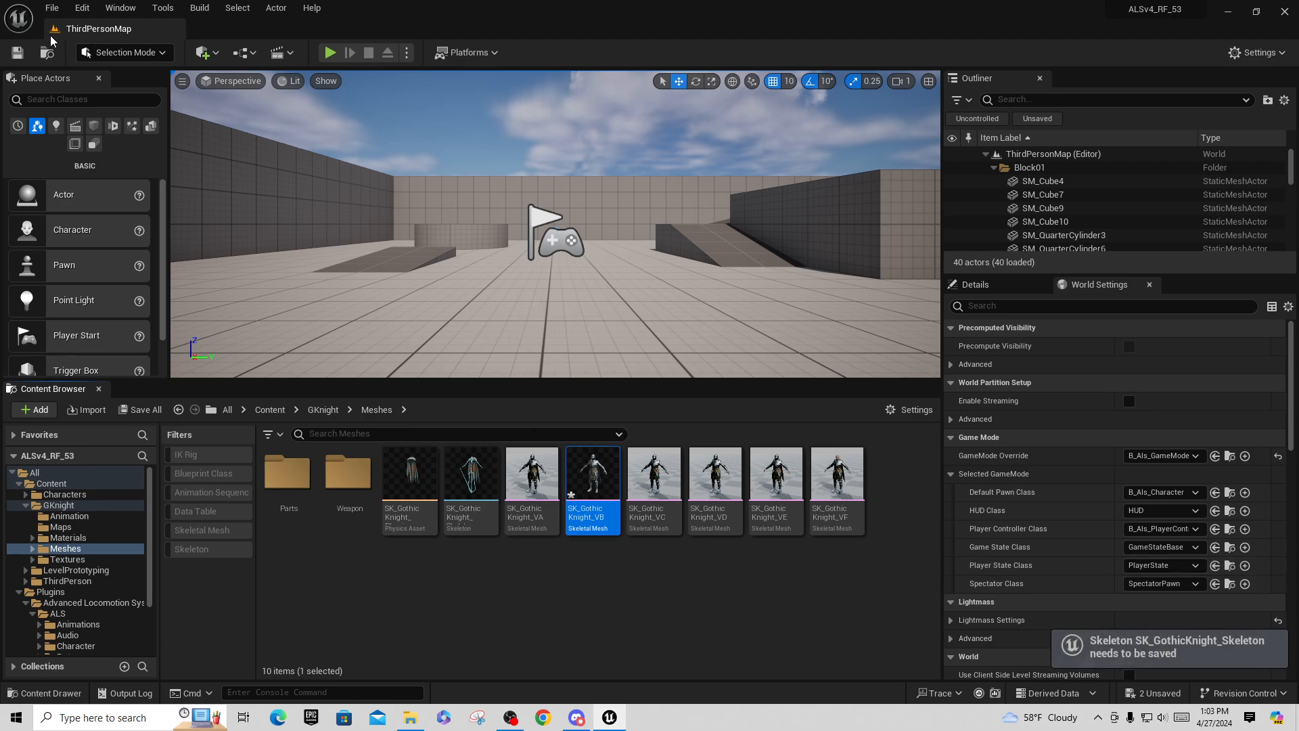
pyautogui.click(662, 597)
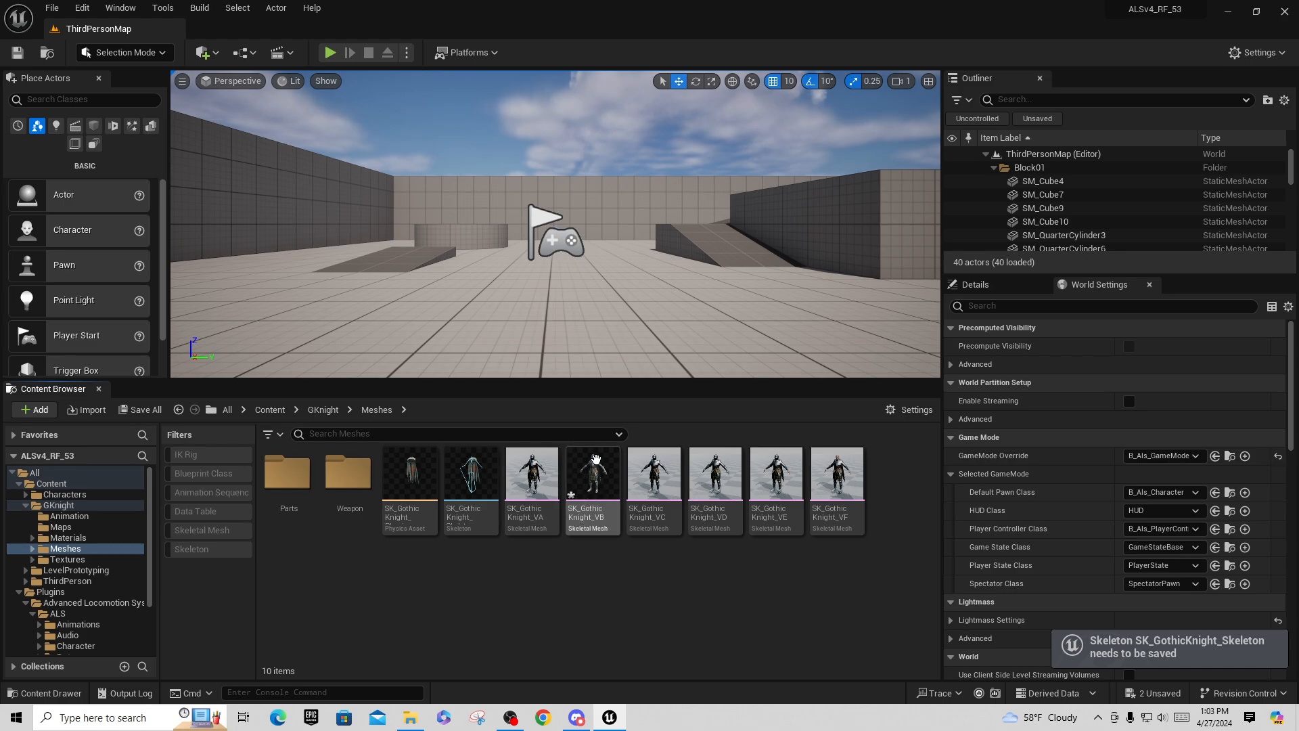
# Create an animation blueprint for SK_GothicKnight_Skeleton in GKnight/Meshes and name it GKnightABP
pyautogui.rightClick(593, 467)
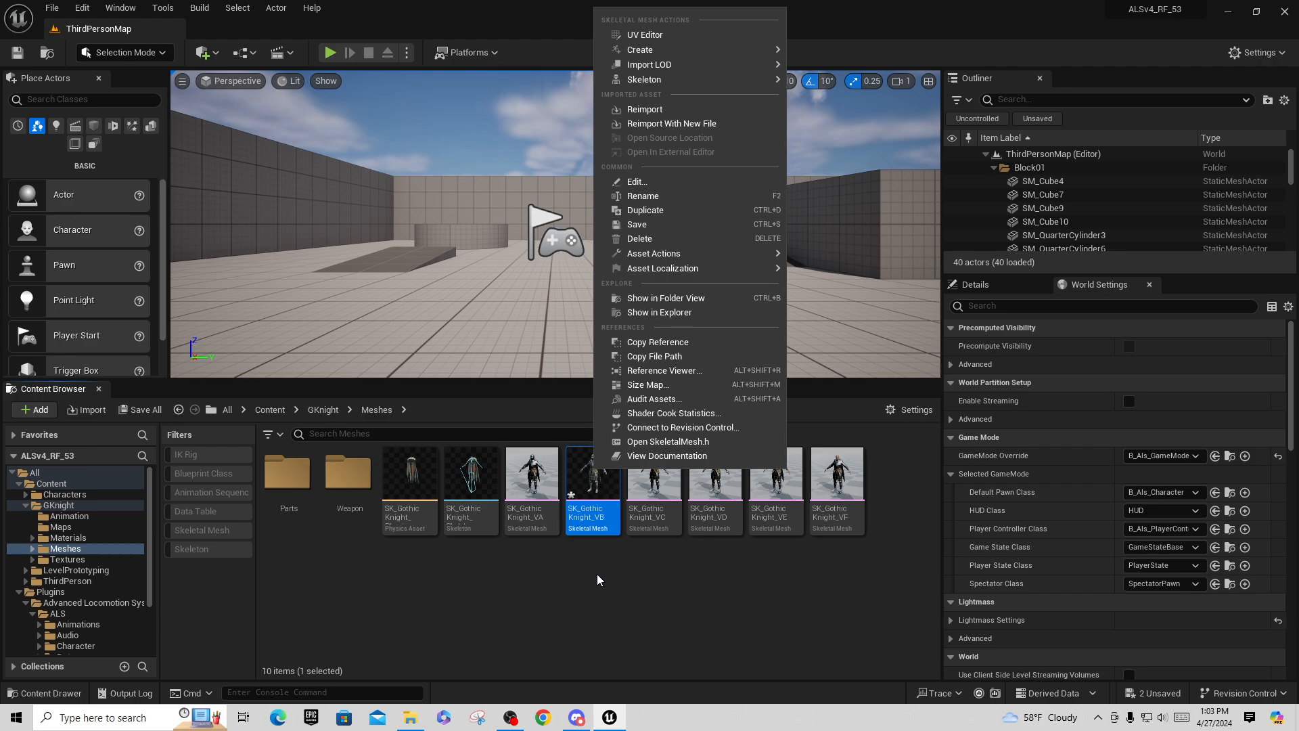
pyautogui.click(597, 579)
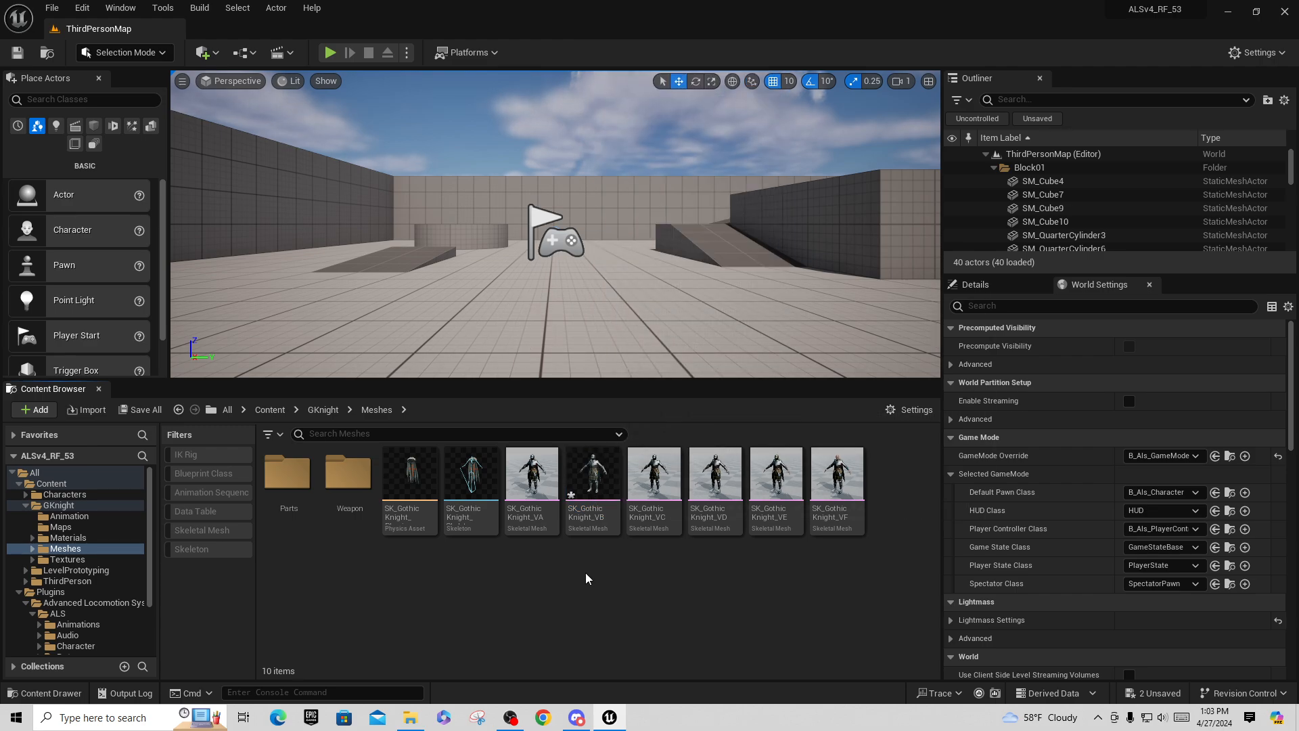
pyautogui.rightClick(590, 569)
pyautogui.moveTo(661, 302)
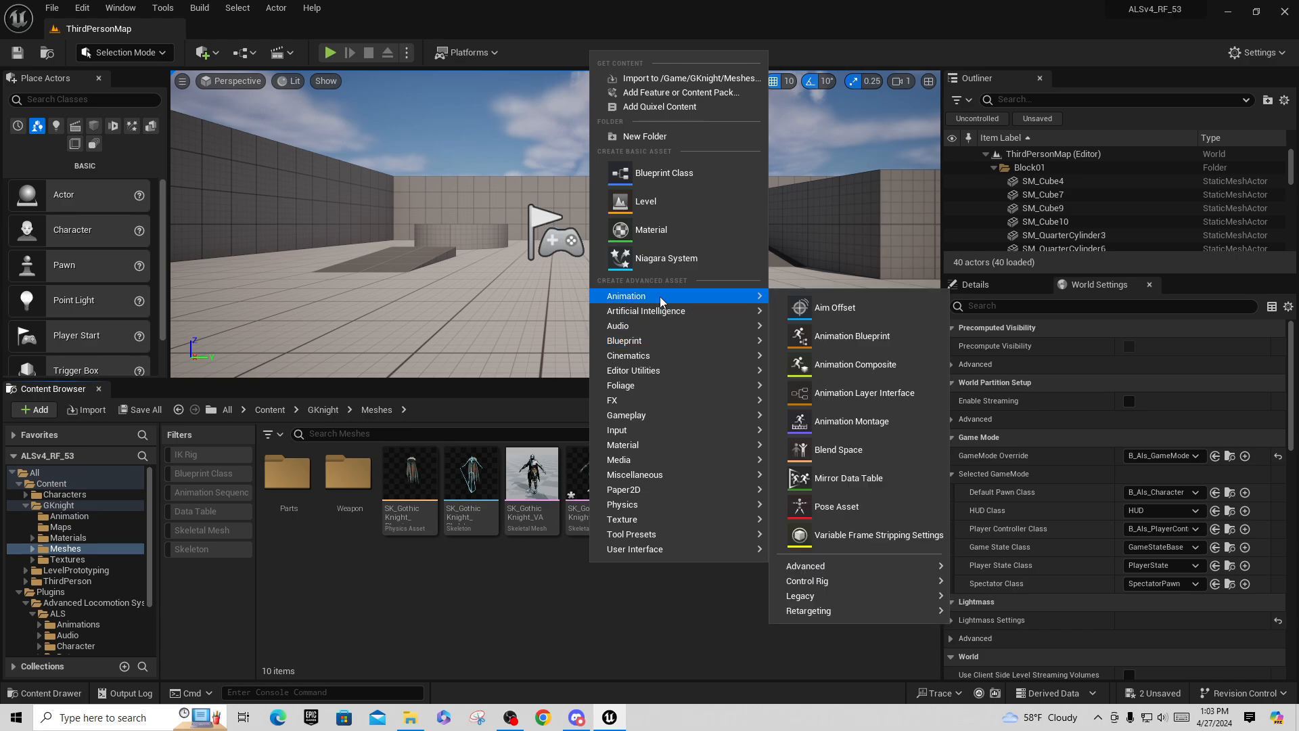
pyautogui.click(882, 344)
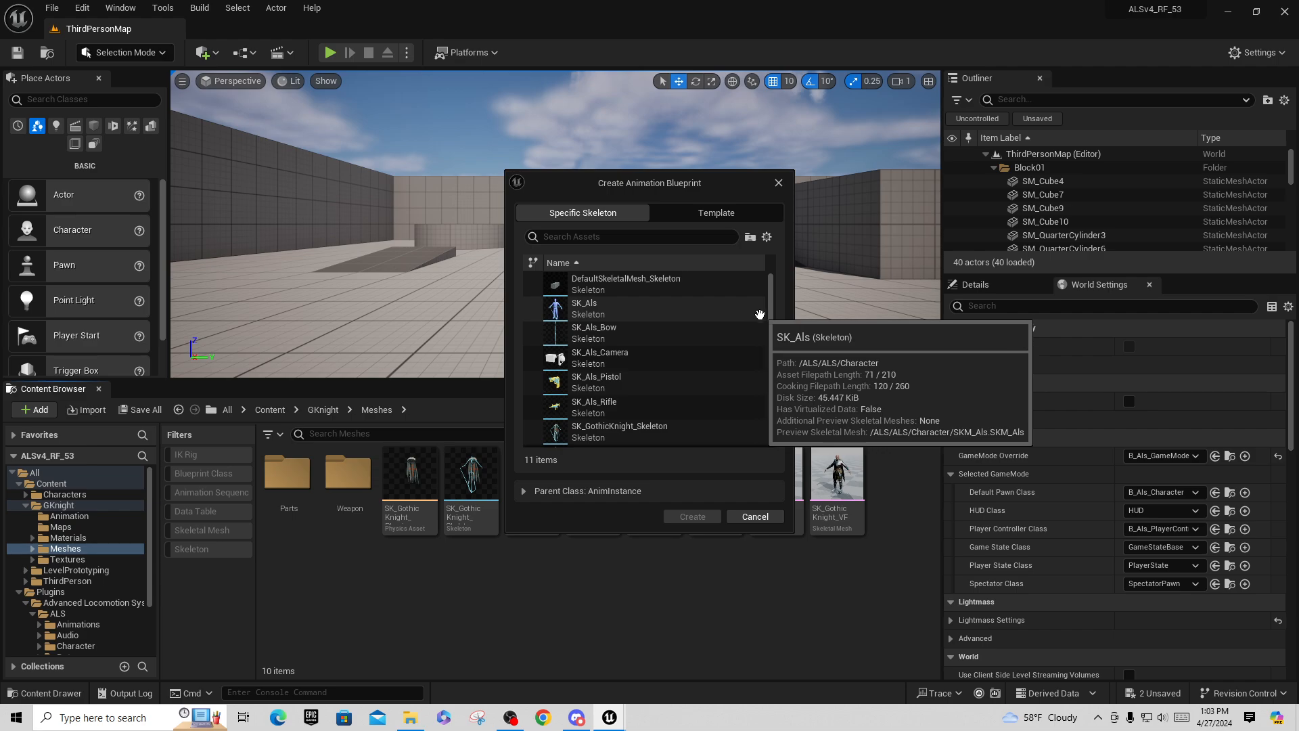
pyautogui.click(616, 434)
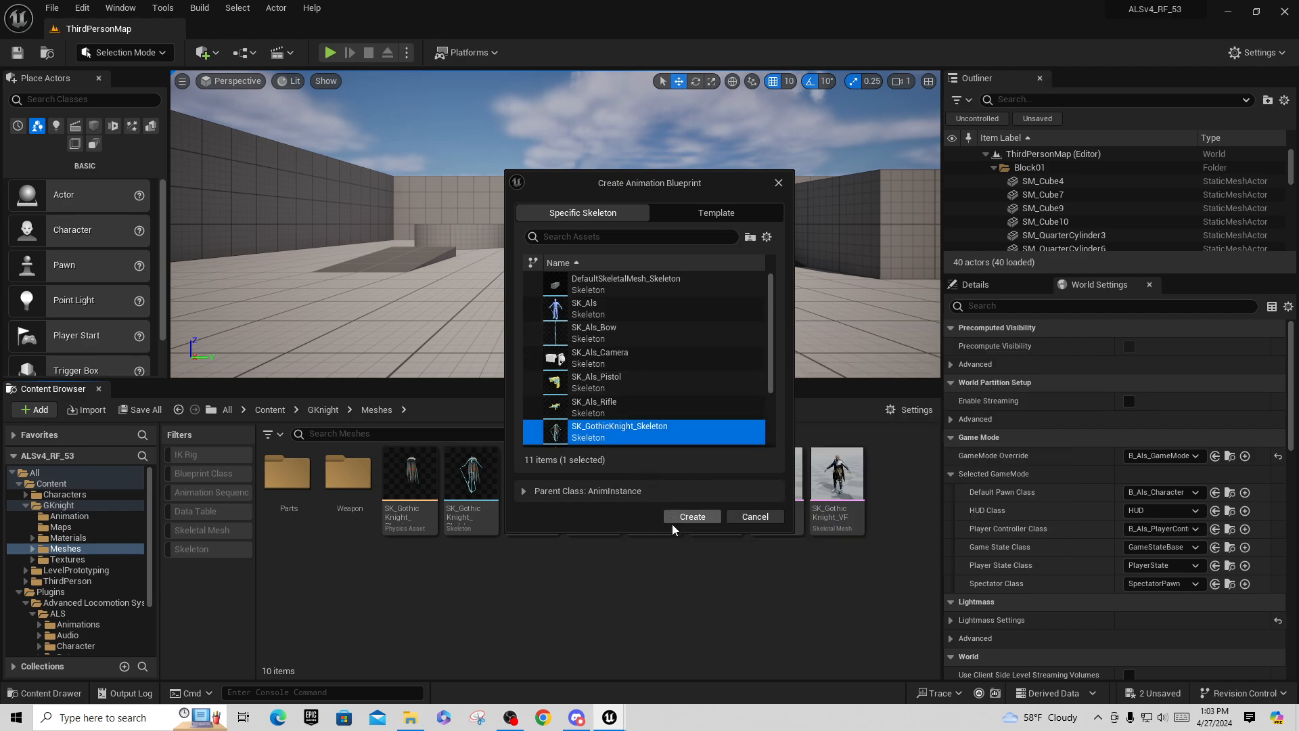
pyautogui.click(691, 518)
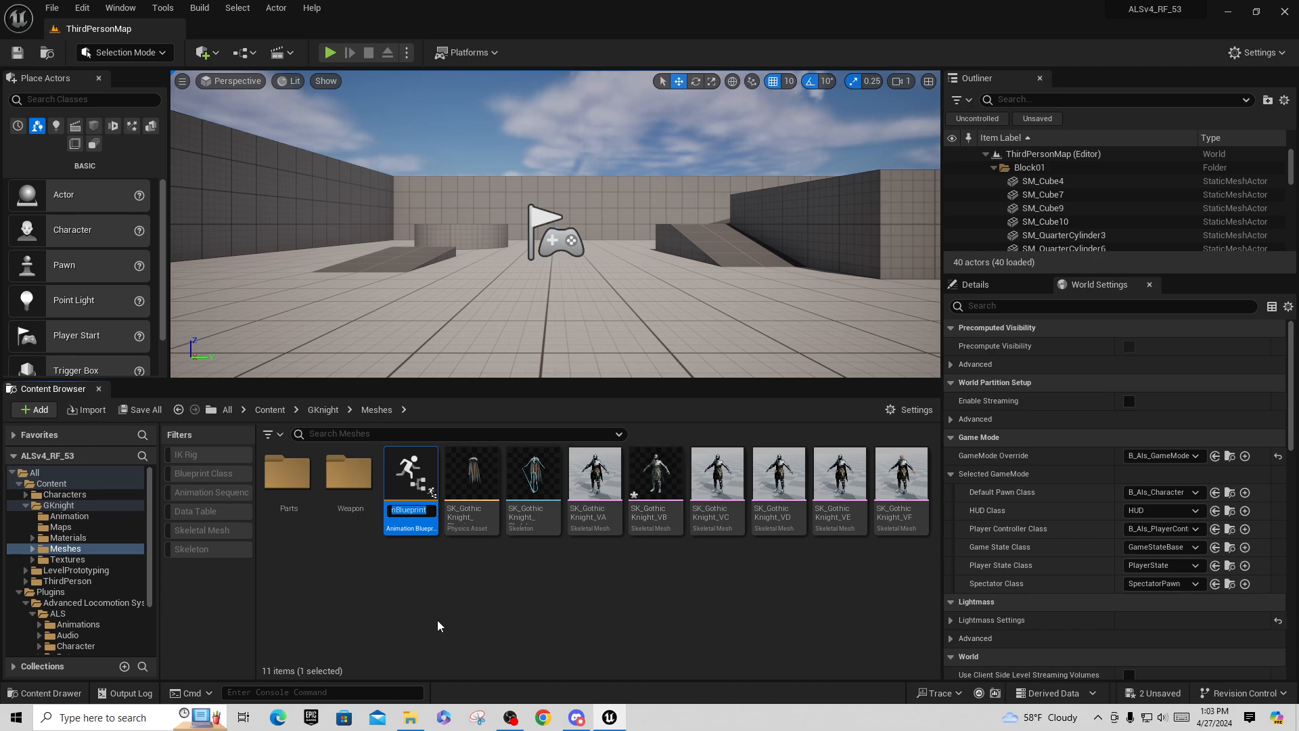
pyautogui.write('GK')
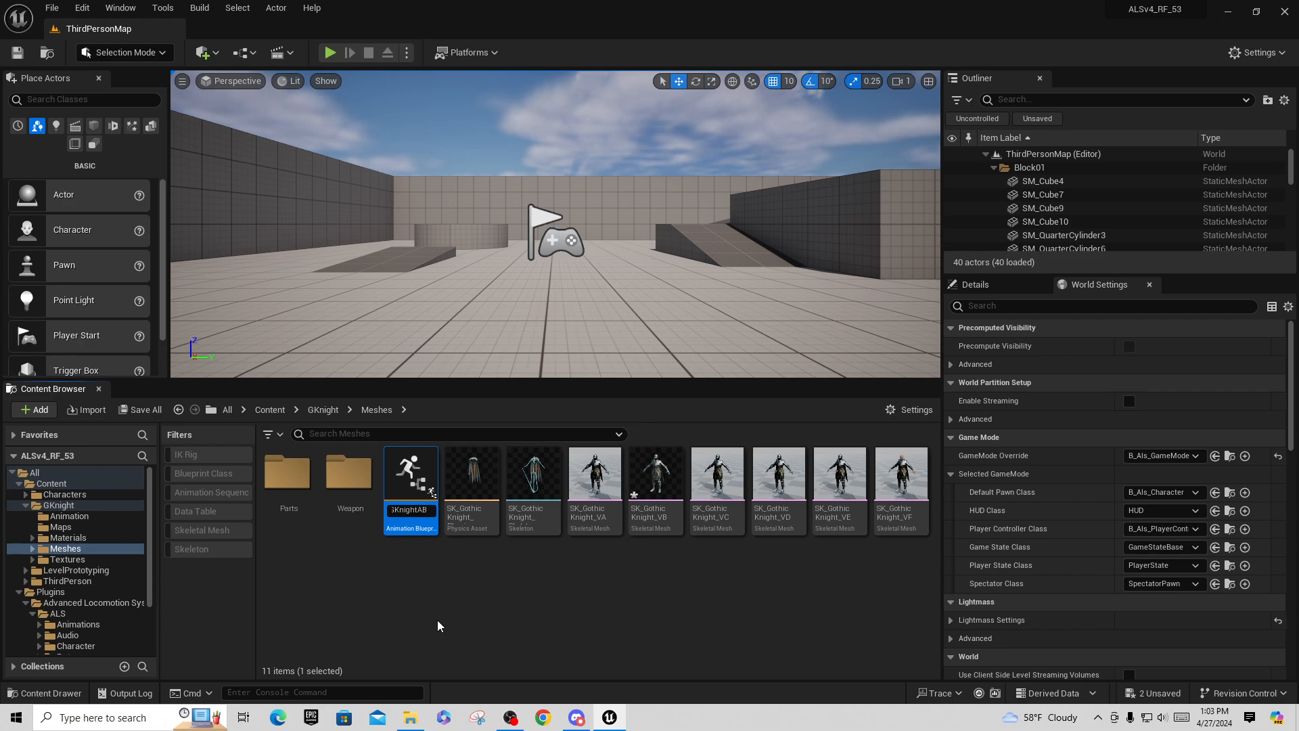
pyautogui.press('Return')
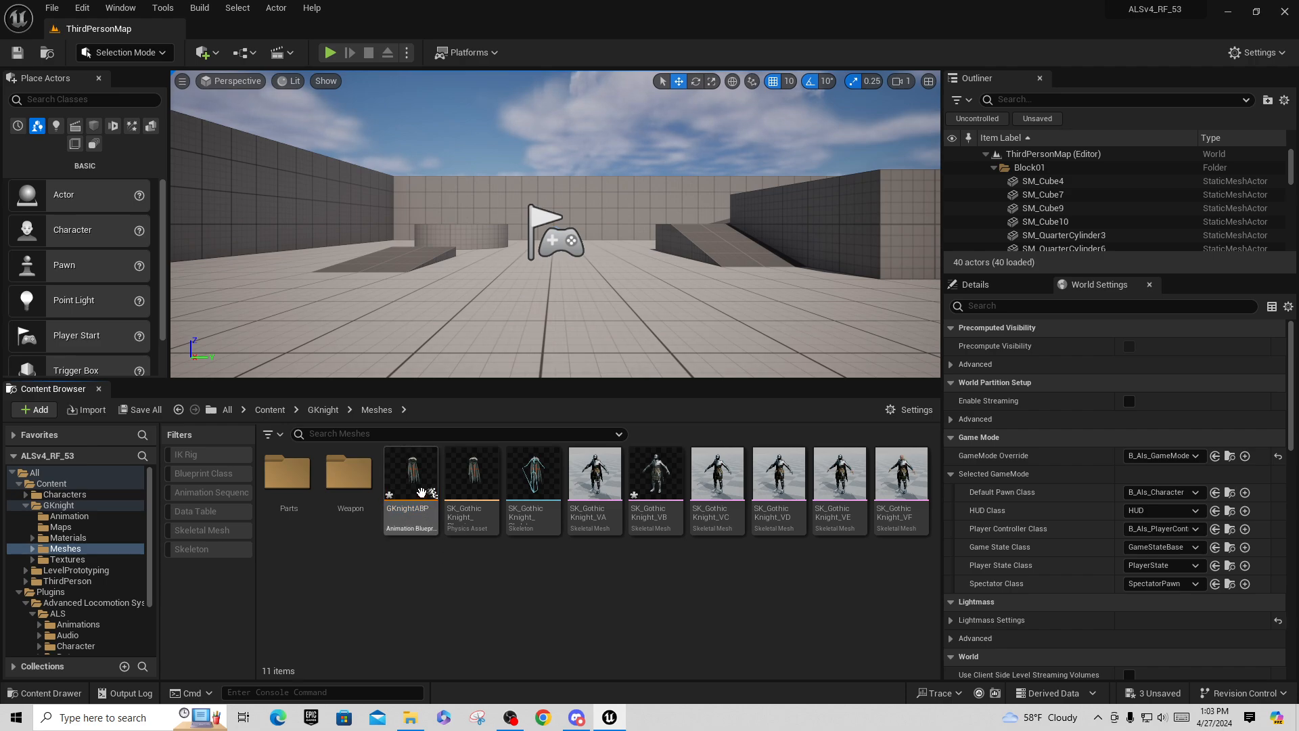
# Open GKnightABP and add a Retarget Pose From Mesh node to its AnimGraph
pyautogui.doubleClick(418, 494)
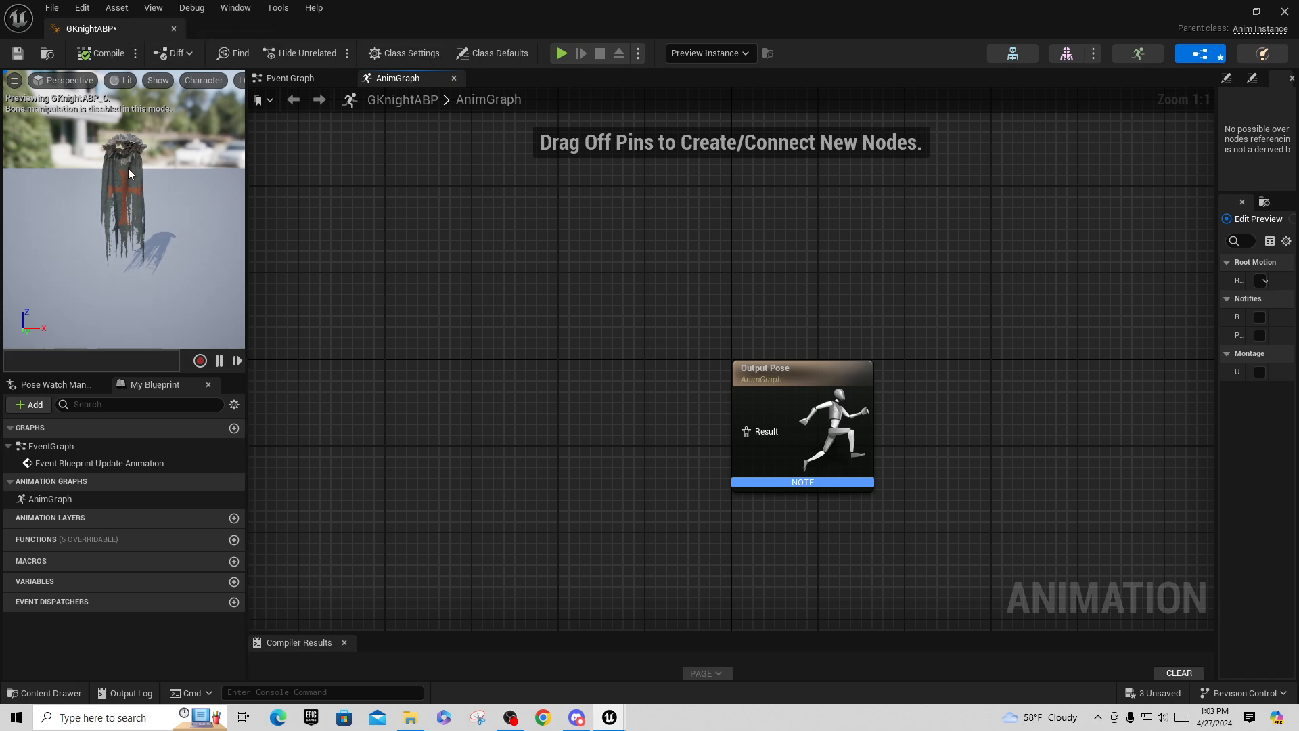
pyautogui.click(173, 30)
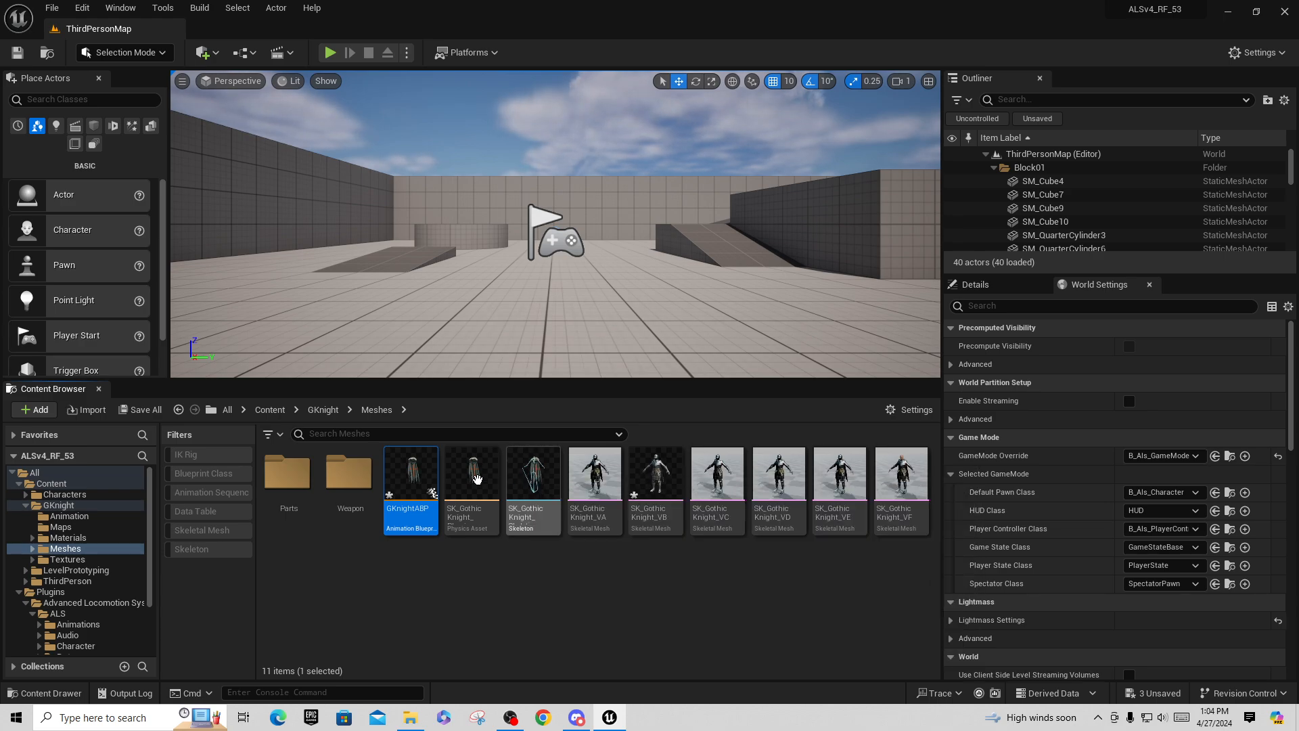
pyautogui.doubleClick(416, 475)
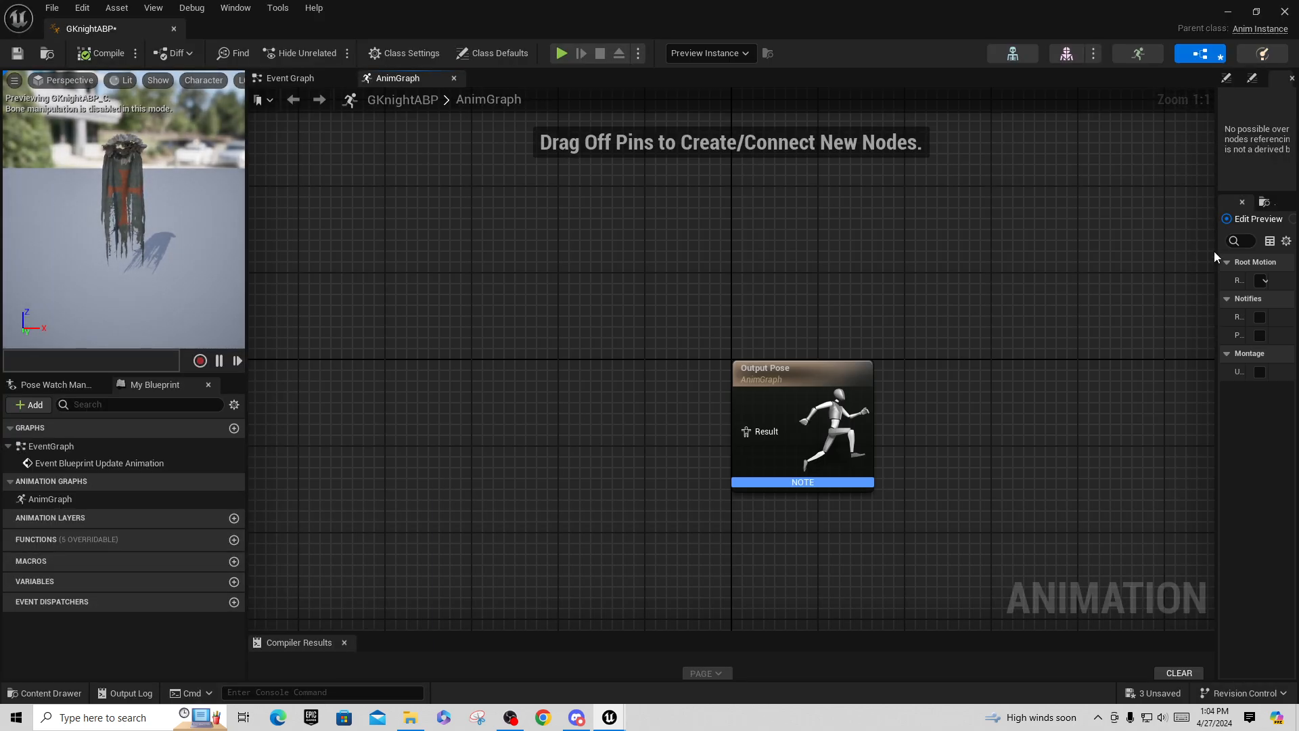
pyautogui.moveTo(1214, 256); pyautogui.dragTo(1051, 271)
pyautogui.rightClick(392, 344)
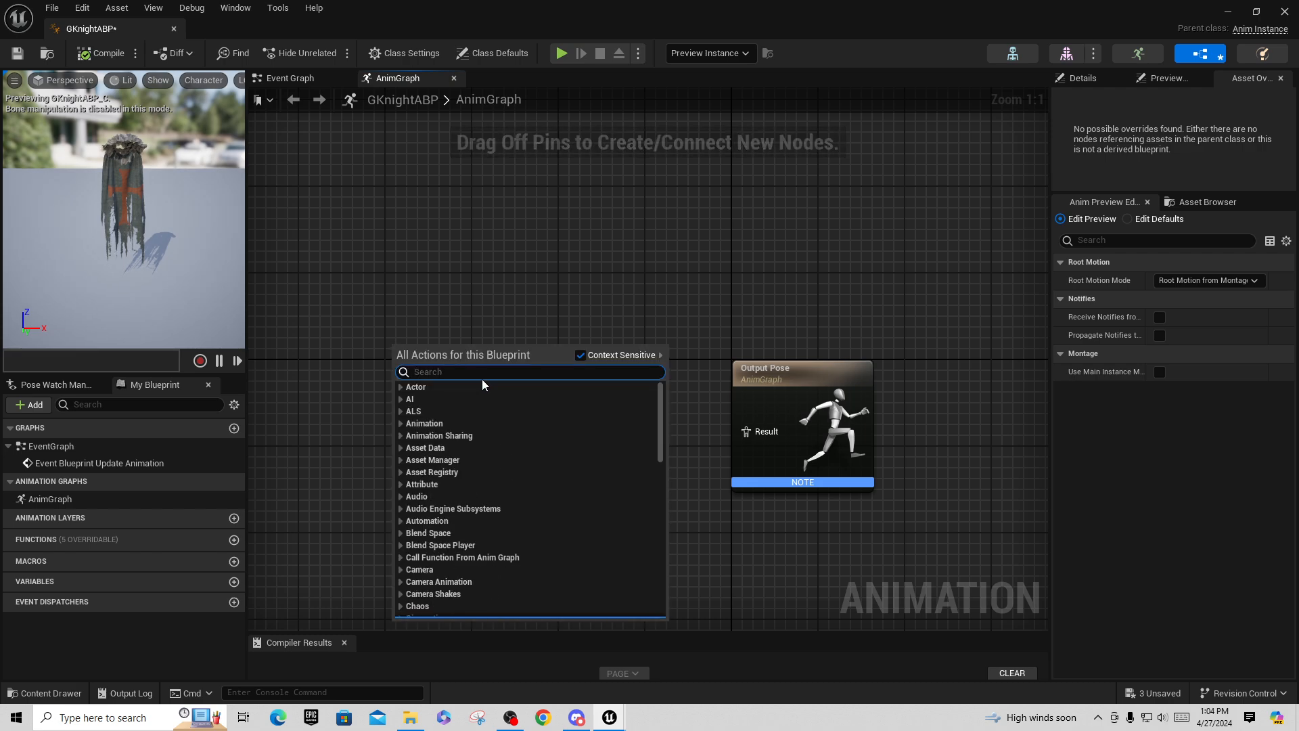
pyautogui.write('pose')
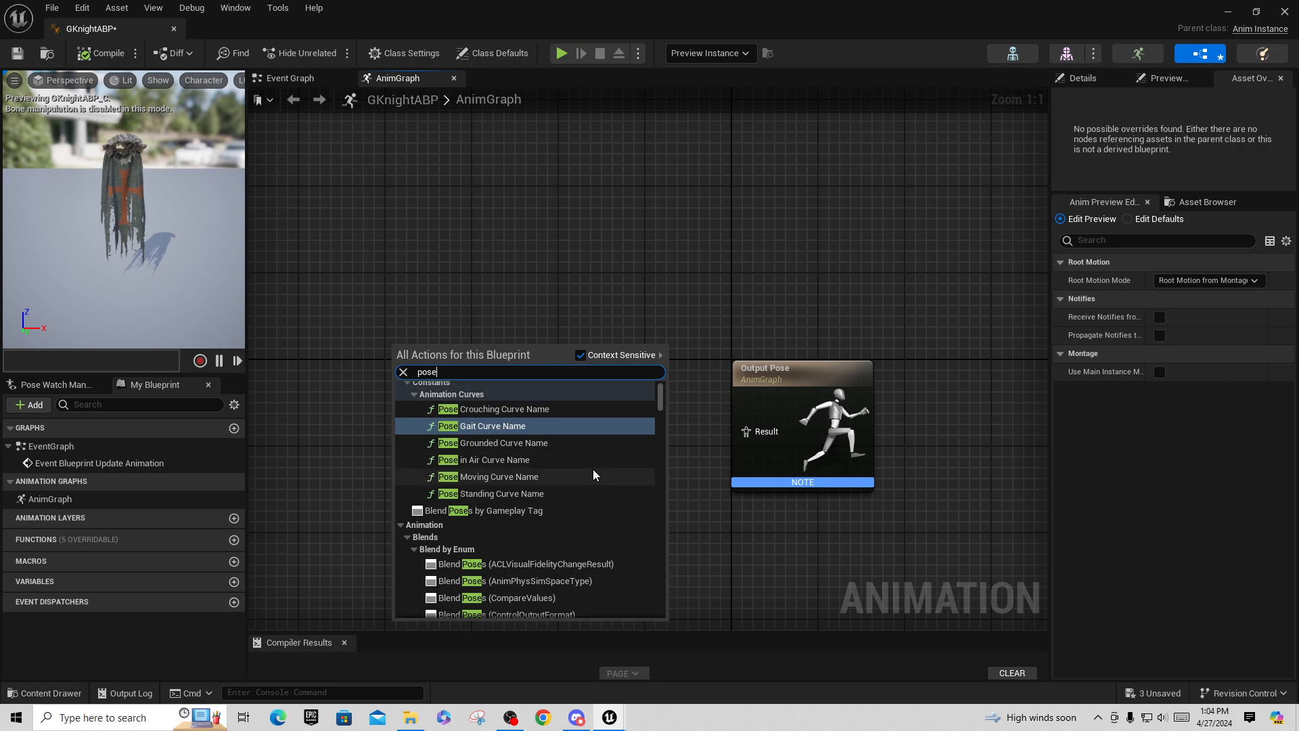
pyautogui.scroll(-2, 611, 511)
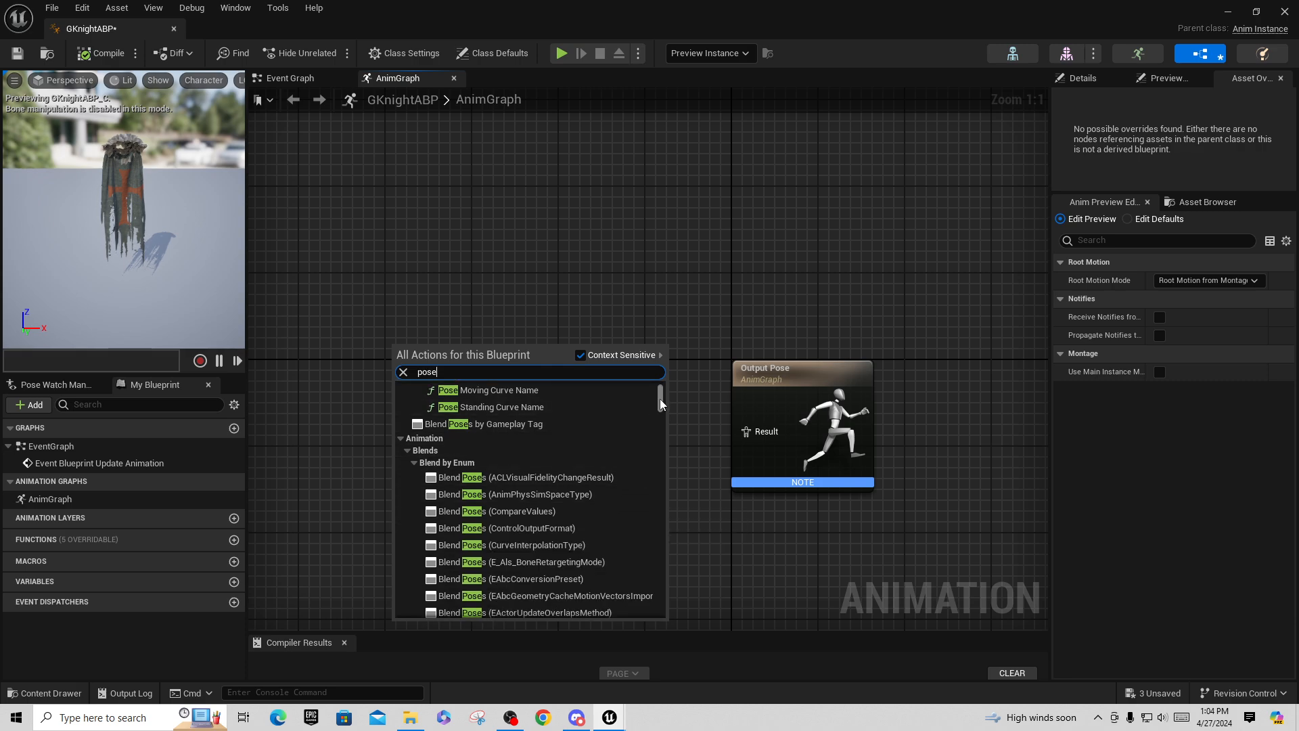
pyautogui.scroll(3, 660, 400)
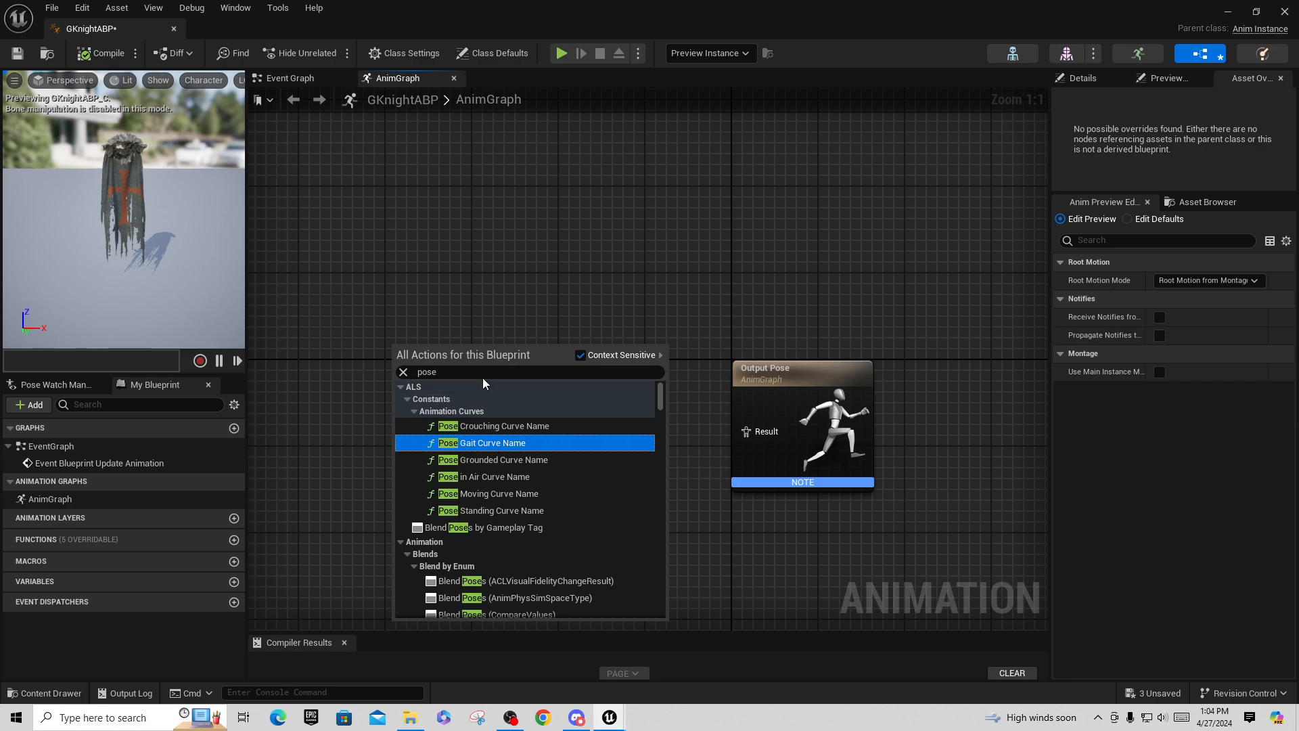
pyautogui.click(449, 371)
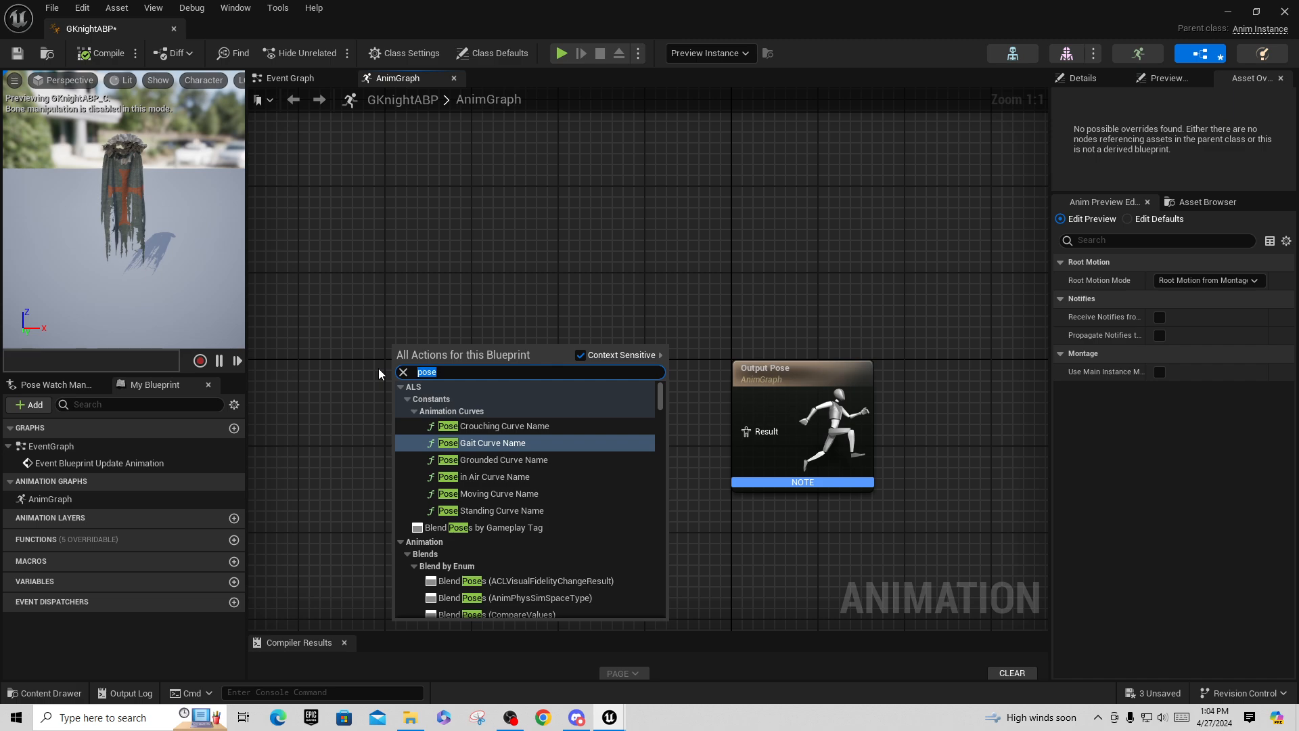
pyautogui.write('retarget')
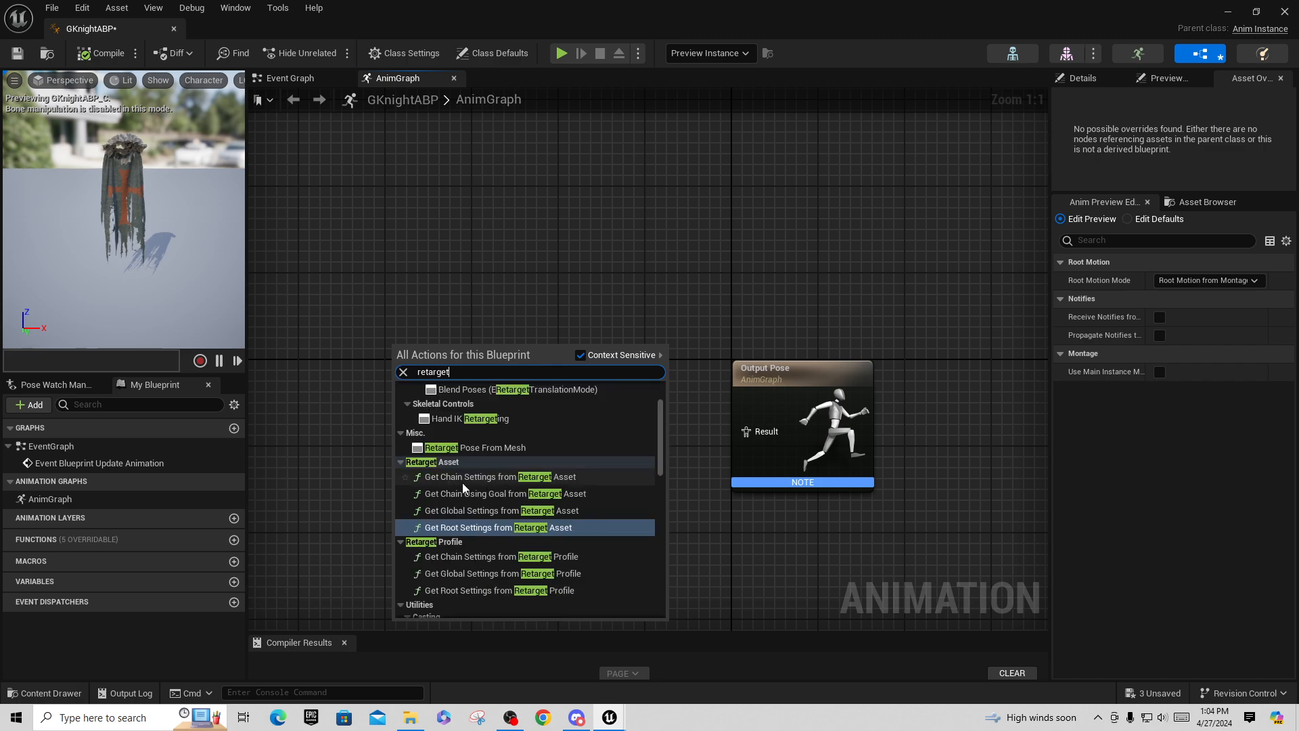
pyautogui.click(466, 448)
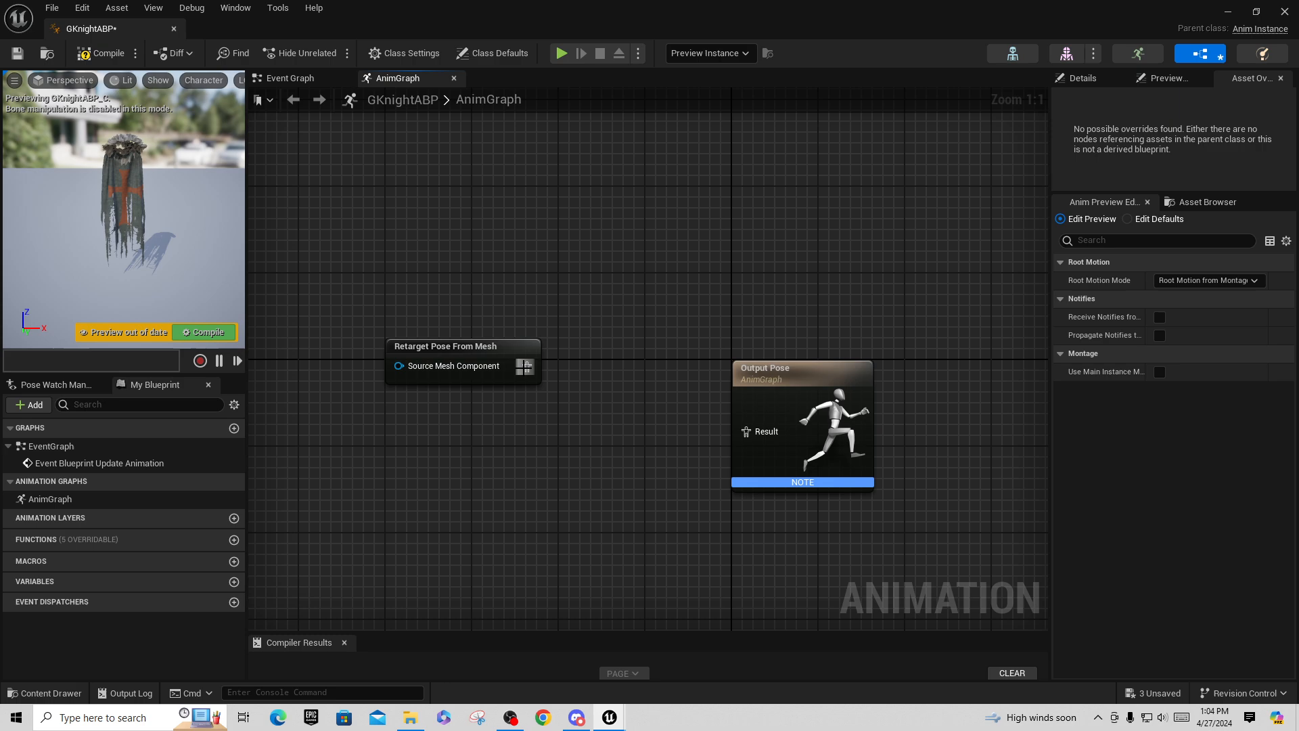
# Connect the Retarget Pose From Mesh node to the Output Pose result, move it closer and compile the blueprint
pyautogui.moveTo(526, 366); pyautogui.dragTo(747, 432)
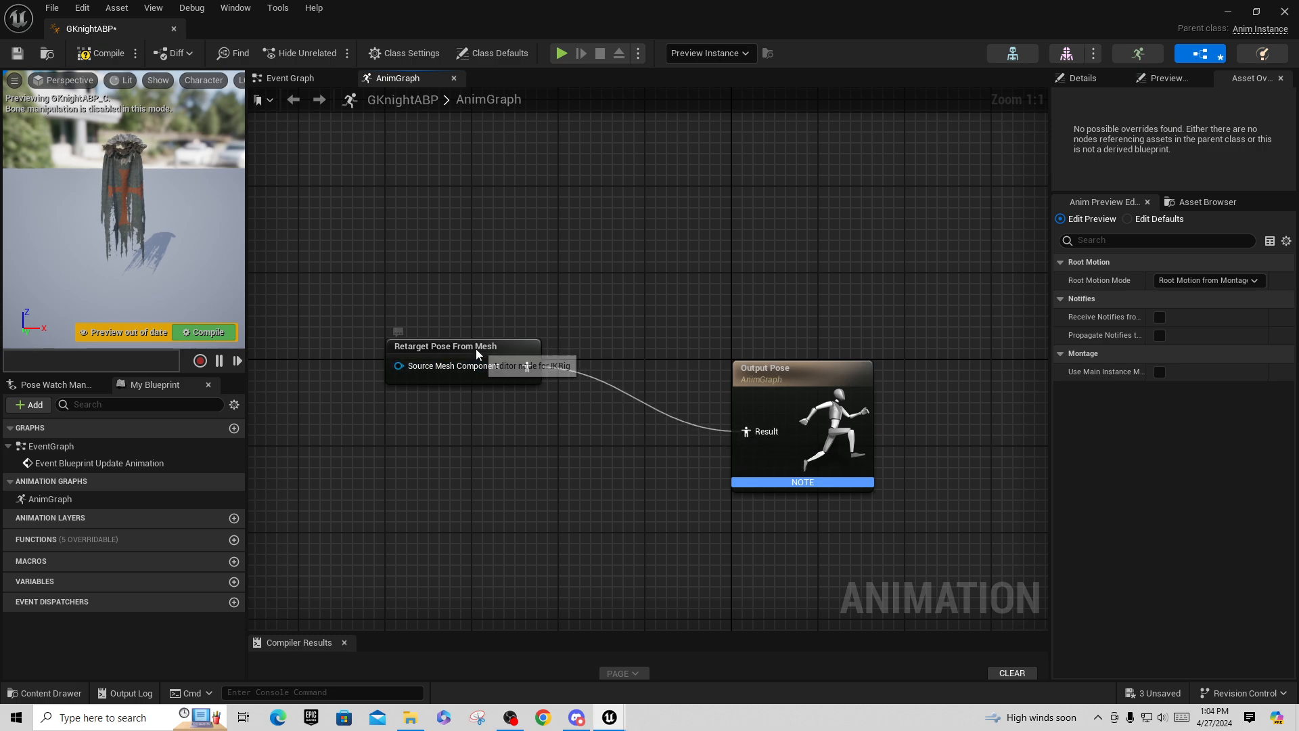
pyautogui.moveTo(477, 353); pyautogui.dragTo(553, 386)
pyautogui.click(84, 55)
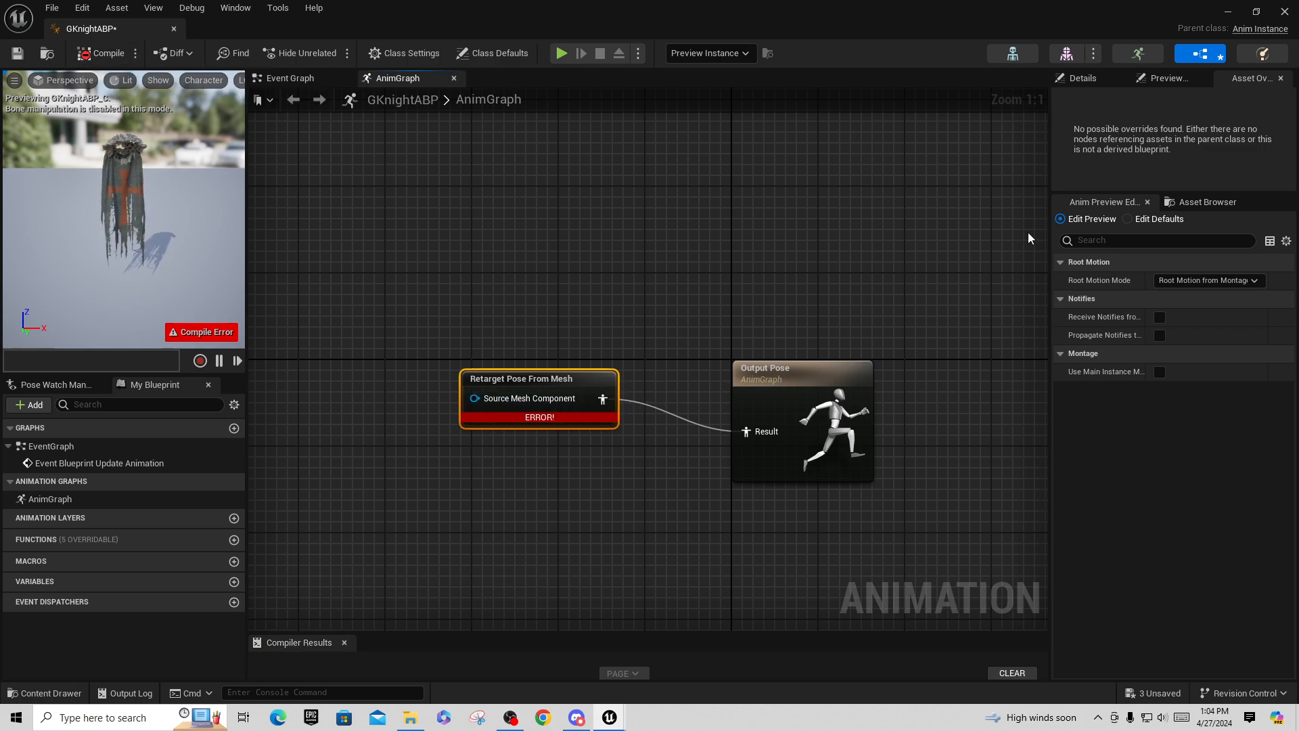
# Set the IKRetargeter Asset of the Retarget Pose From Mesh node to RTG_Mannequin and compile the blueprint
pyautogui.moveTo(1050, 237); pyautogui.dragTo(929, 239)
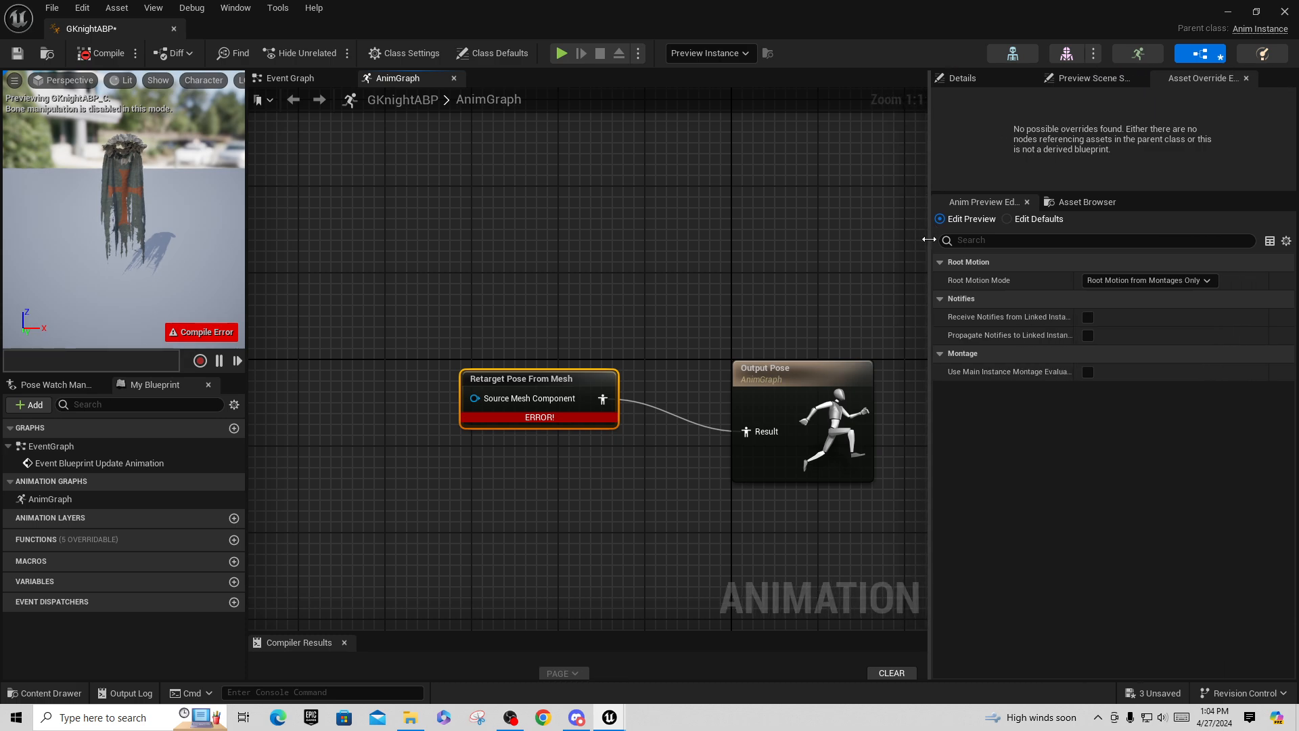
pyautogui.click(961, 78)
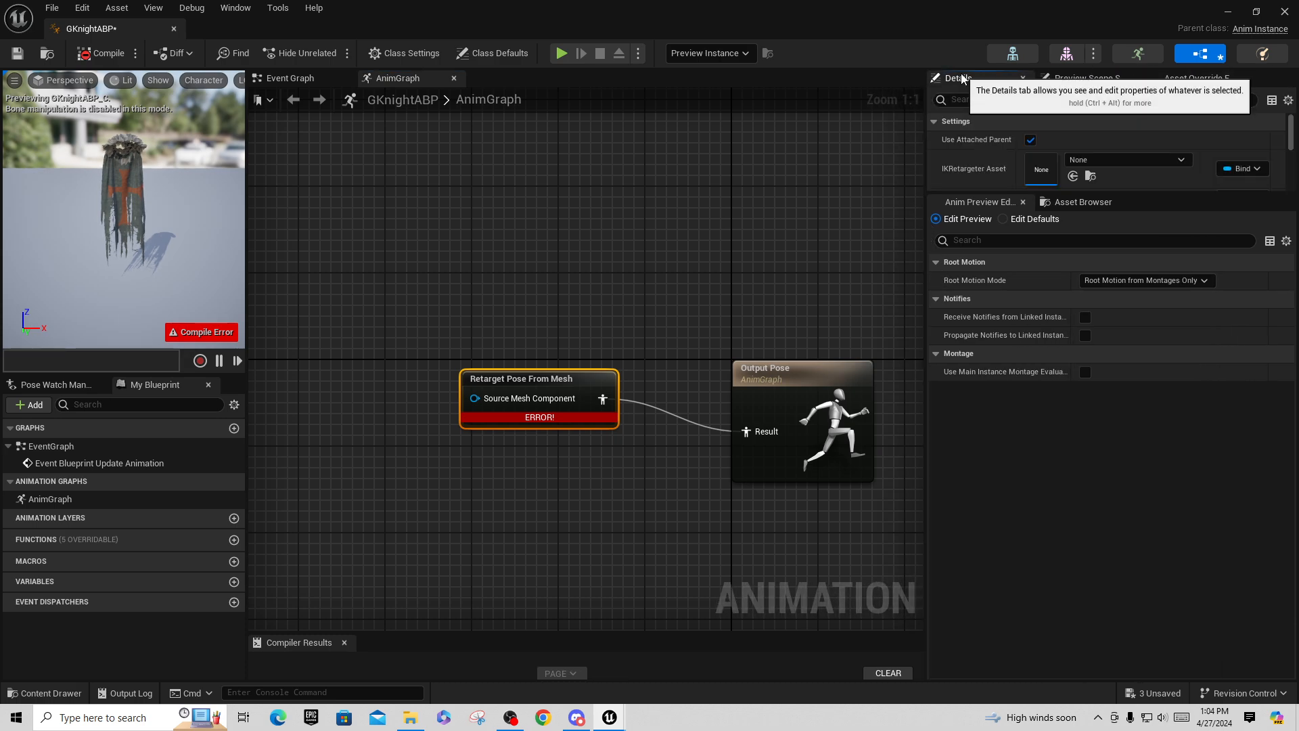
pyautogui.moveTo(1164, 195); pyautogui.dragTo(1153, 379)
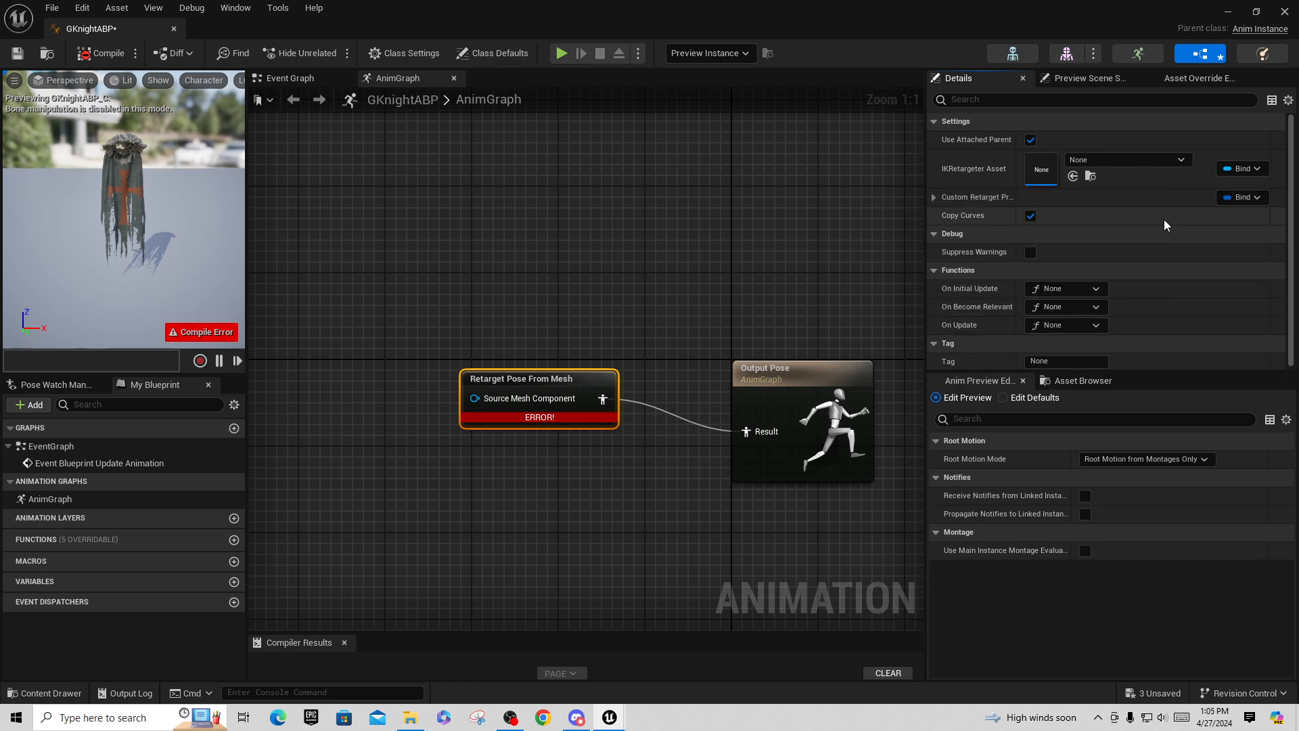
pyautogui.click(1181, 161)
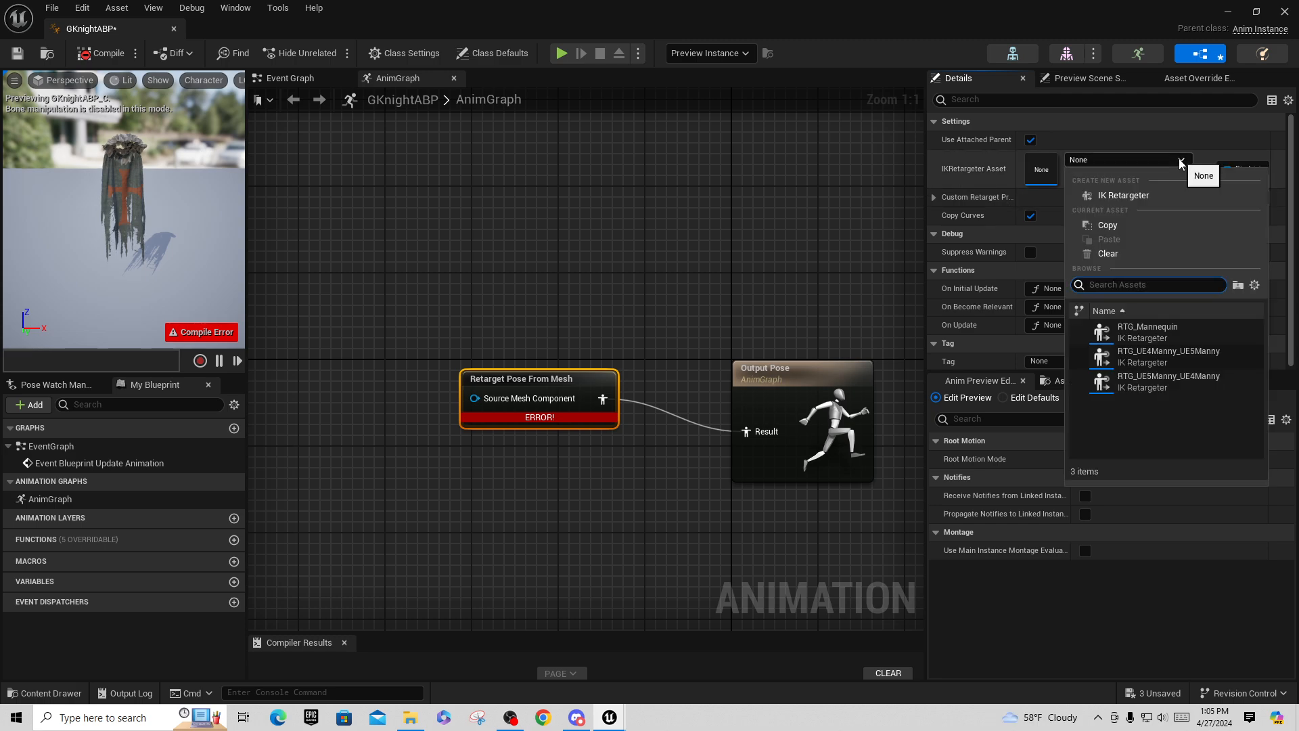
pyautogui.click(1169, 332)
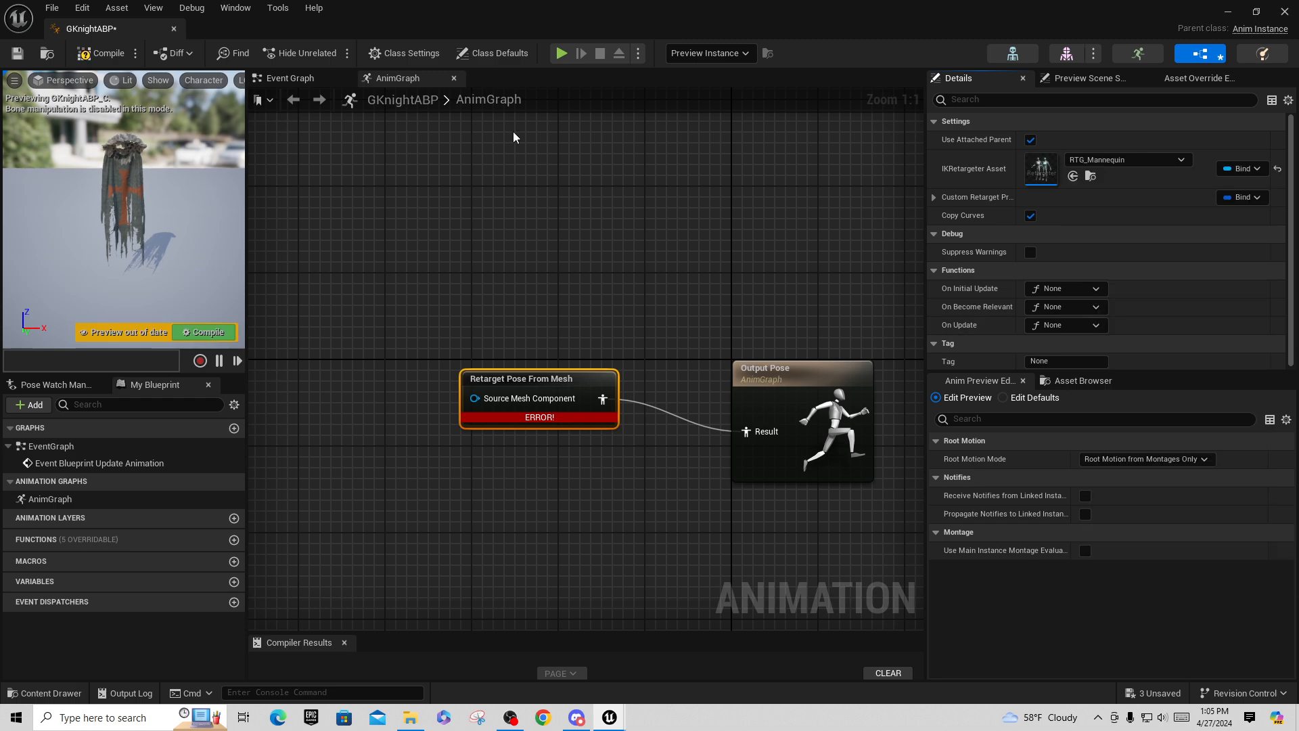
pyautogui.click(109, 54)
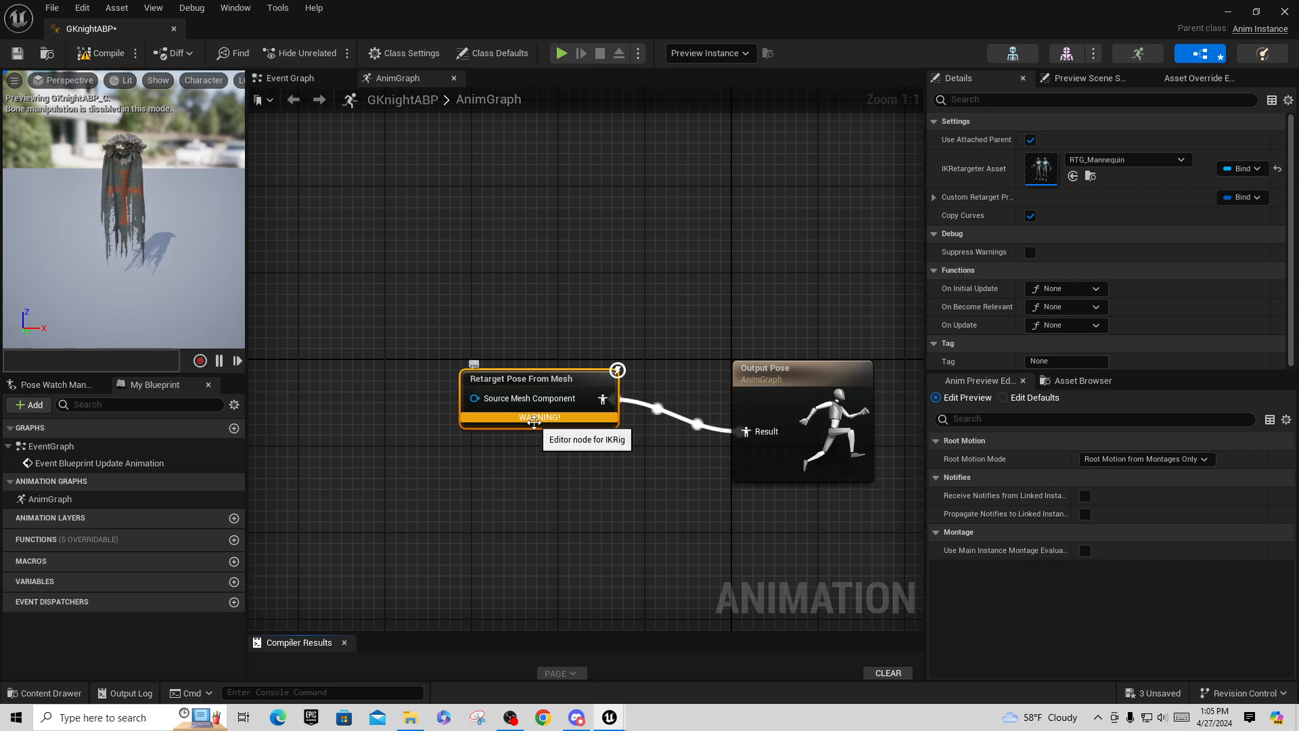
# Check the available IK retargeter assets without changing the choice, and save and close GKnightABP
pyautogui.moveTo(535, 419)
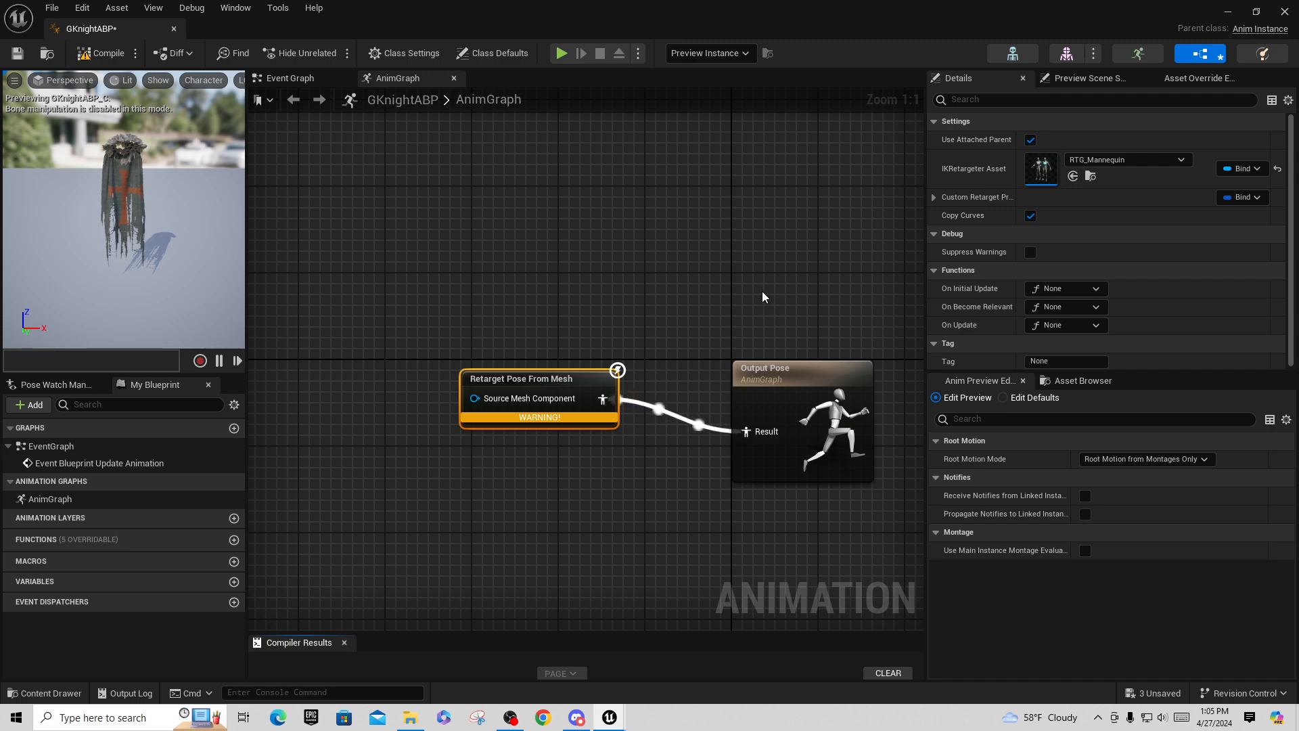
pyautogui.click(1181, 160)
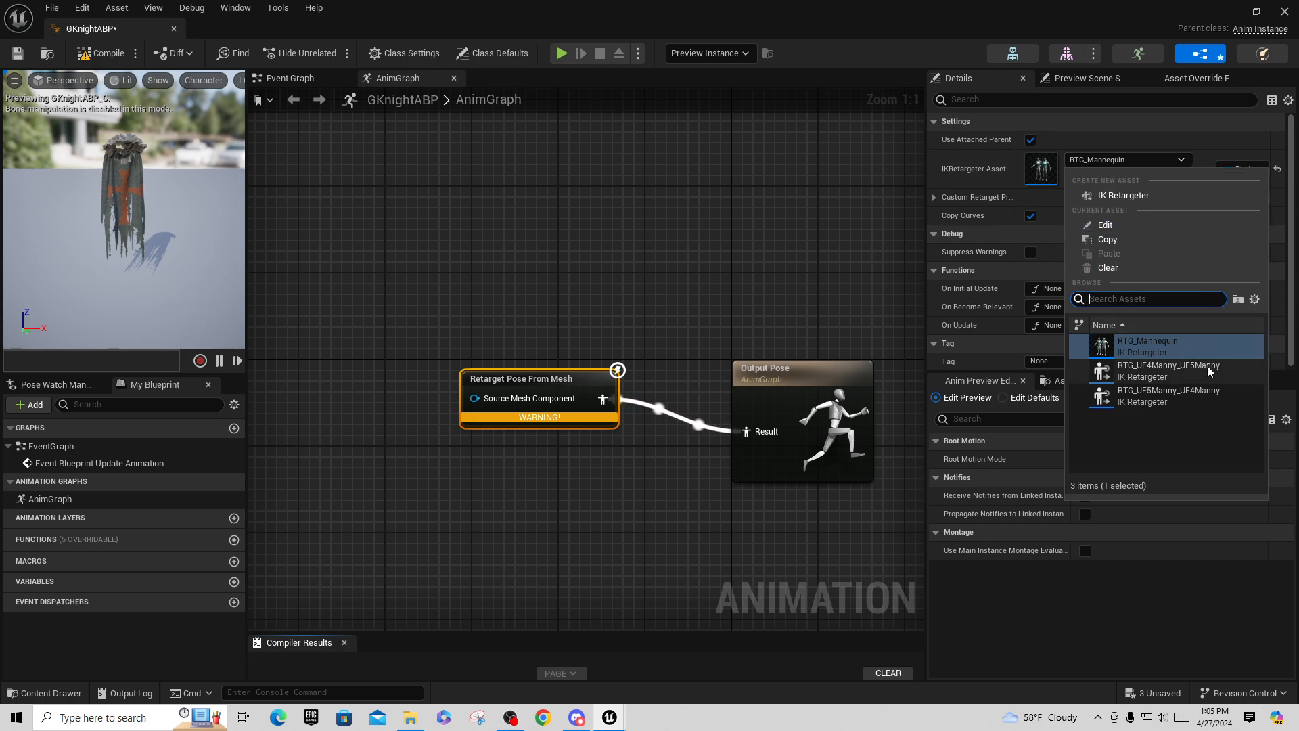
pyautogui.click(757, 224)
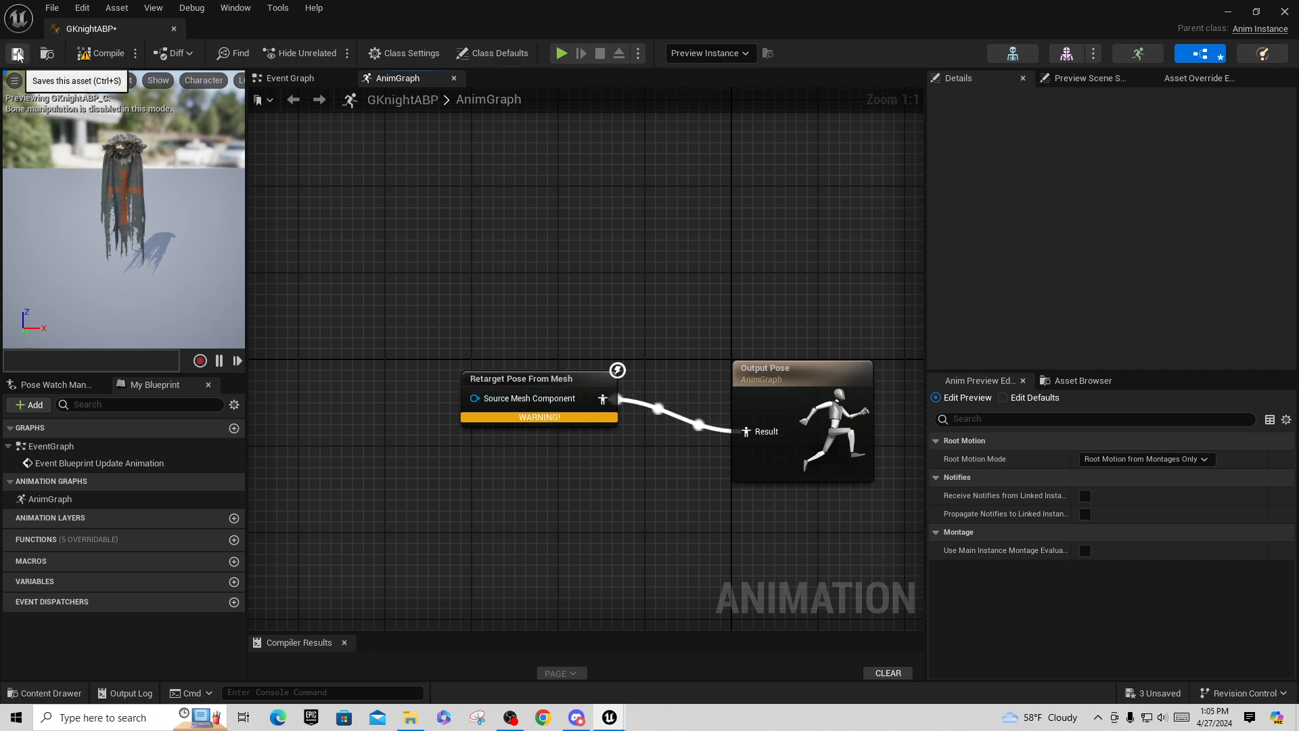
pyautogui.click(174, 30)
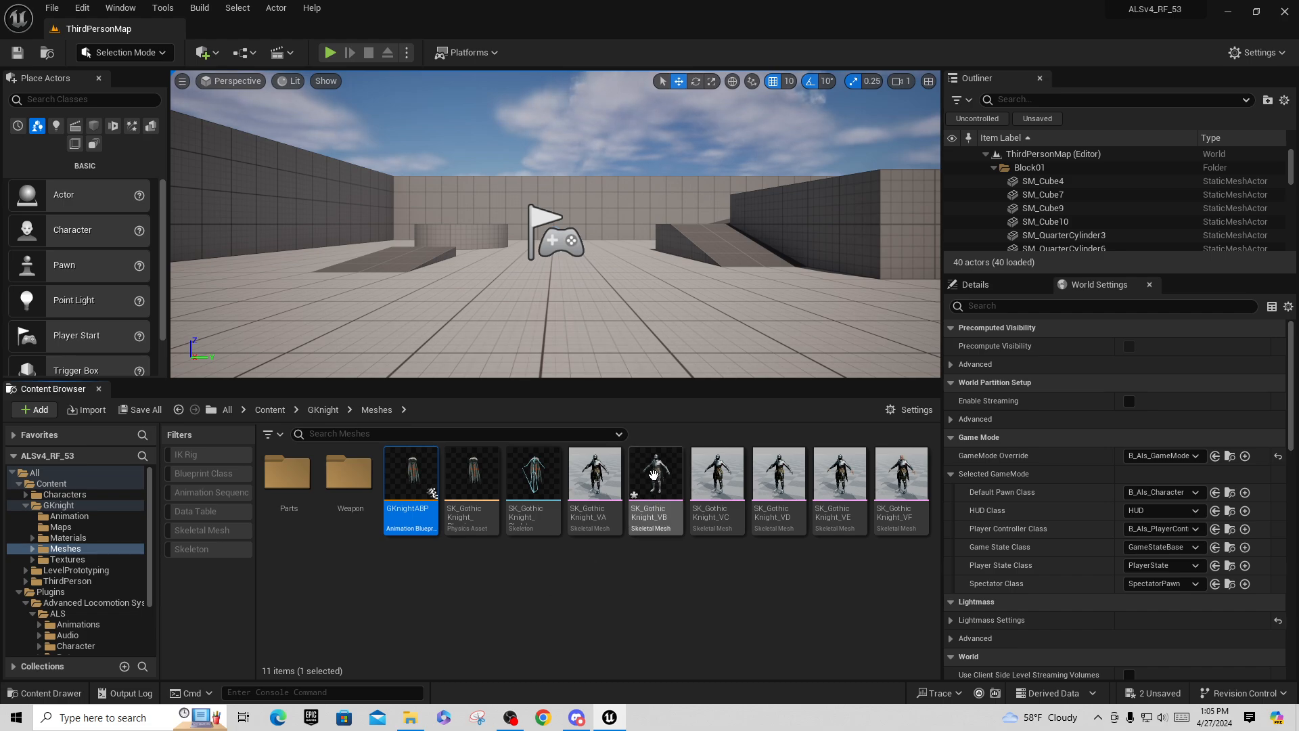
# Copy the IK_UE4_Mannequin IK rig from the Rigs folder of Characters/Mannequin_UE4 into the GKnight folder
pyautogui.moveTo(659, 499)
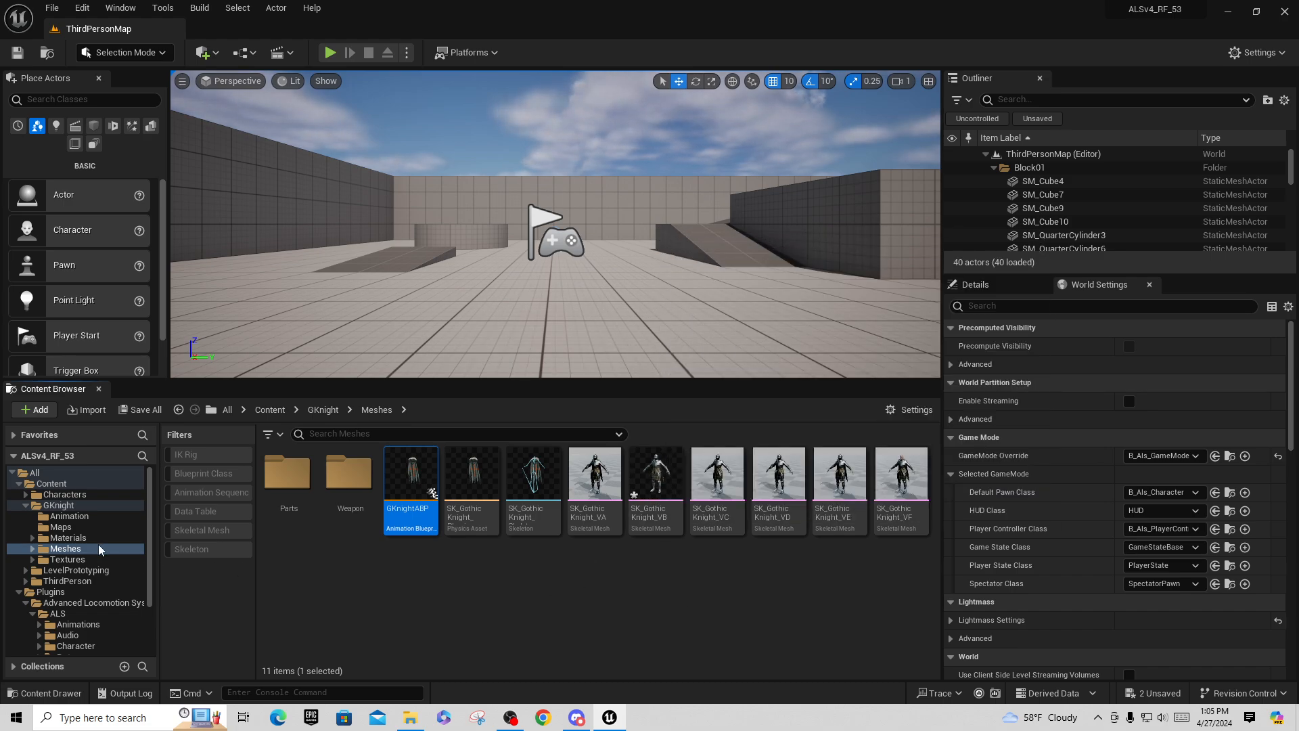
pyautogui.click(27, 506)
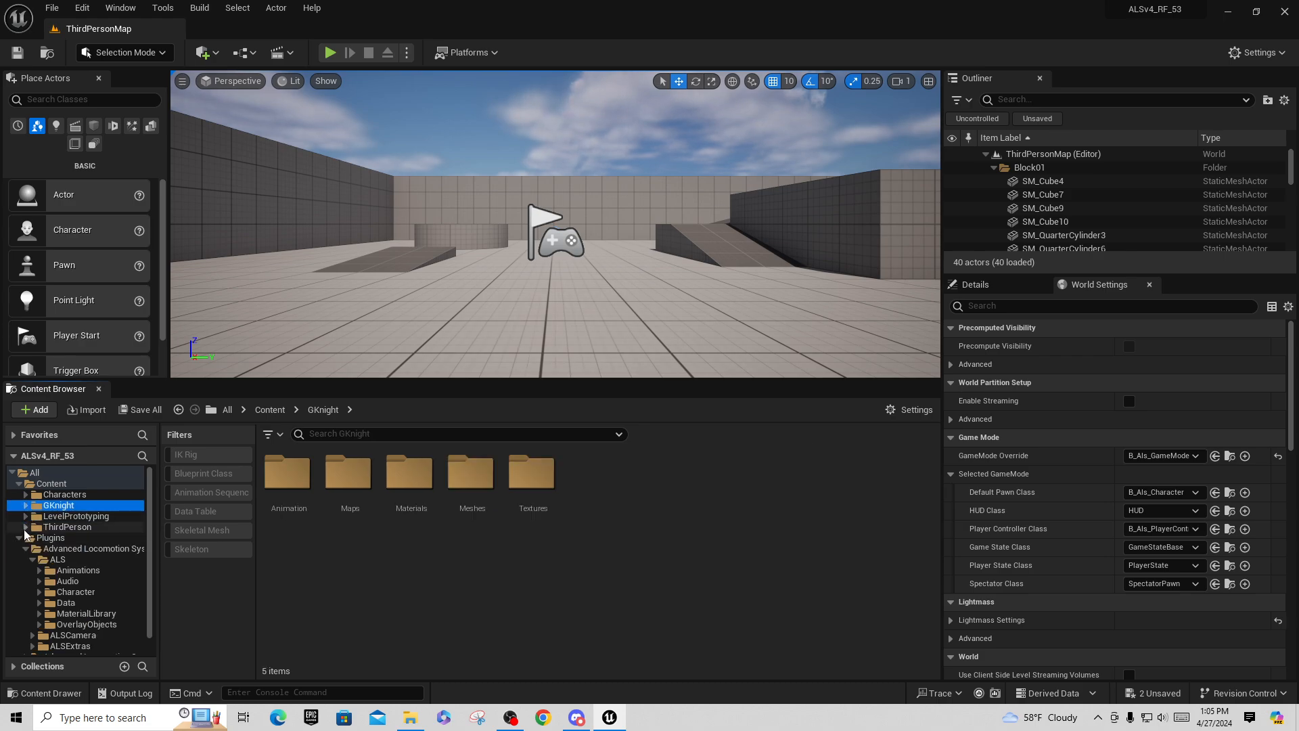
pyautogui.click(26, 494)
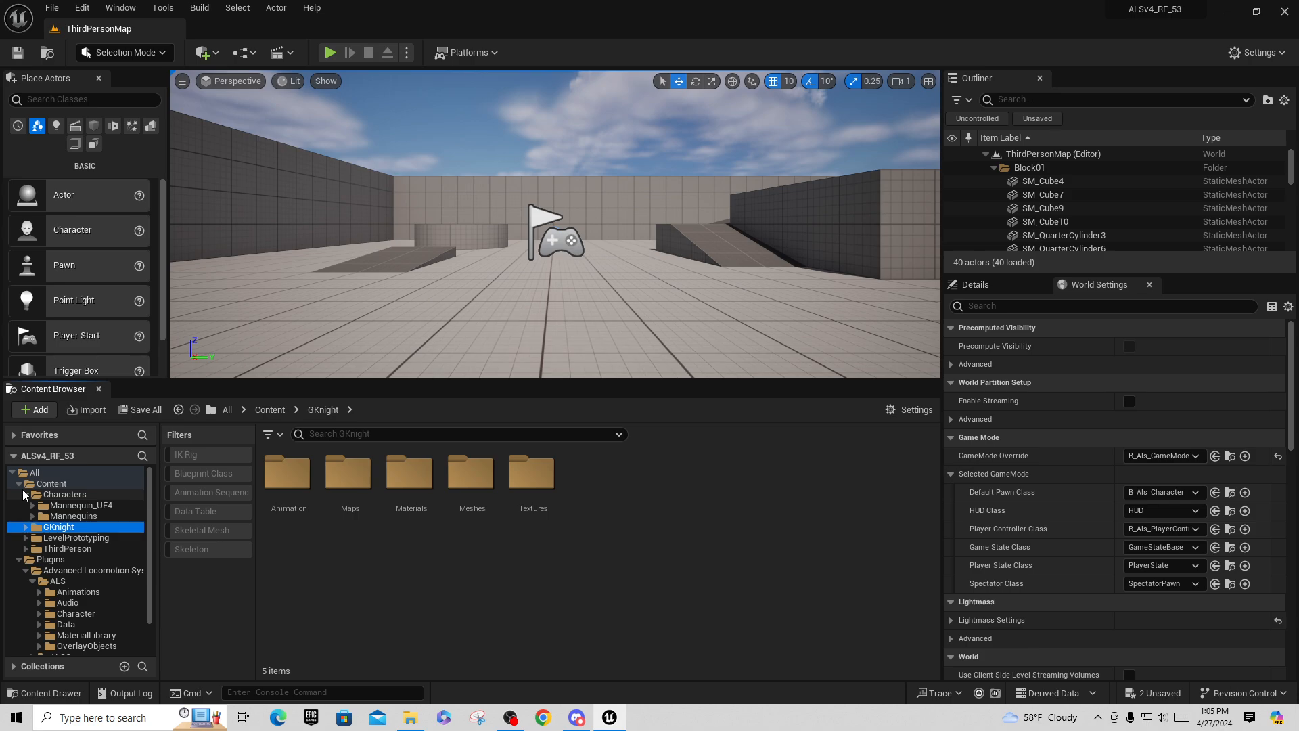
pyautogui.click(71, 504)
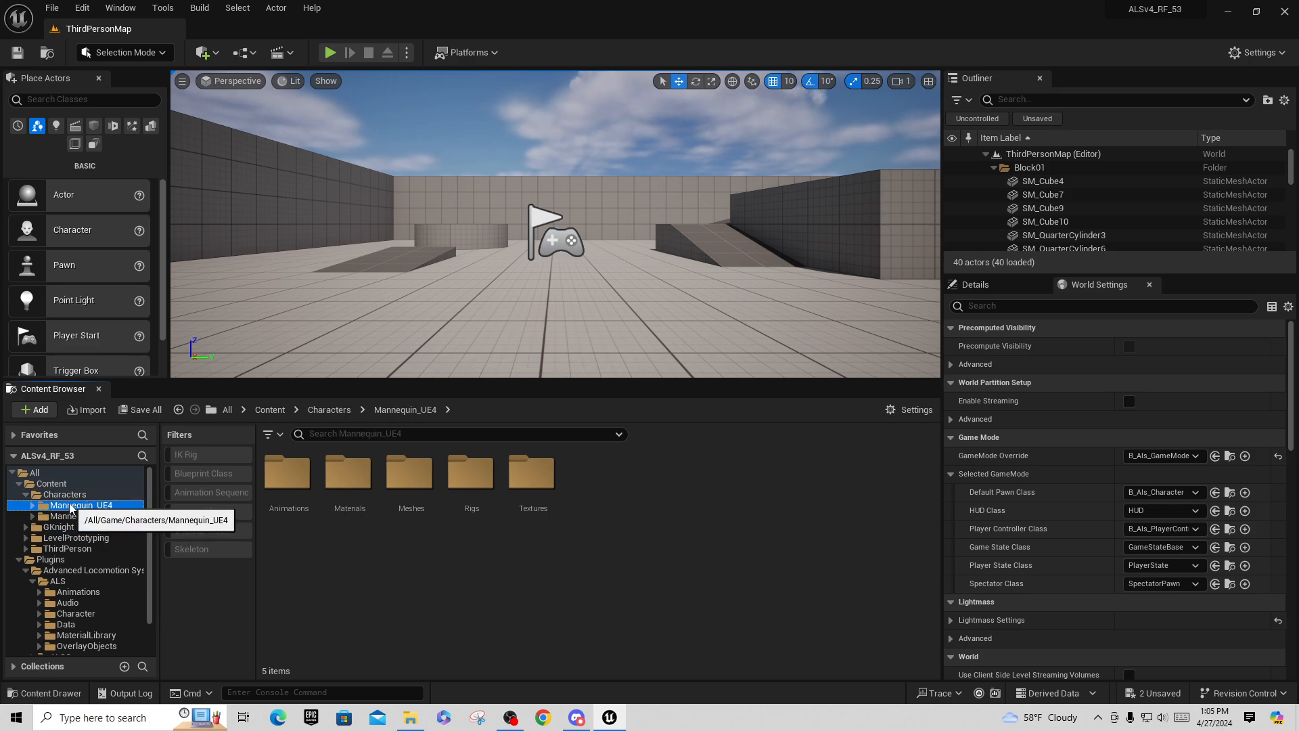
pyautogui.doubleClick(472, 474)
pyautogui.click(287, 478)
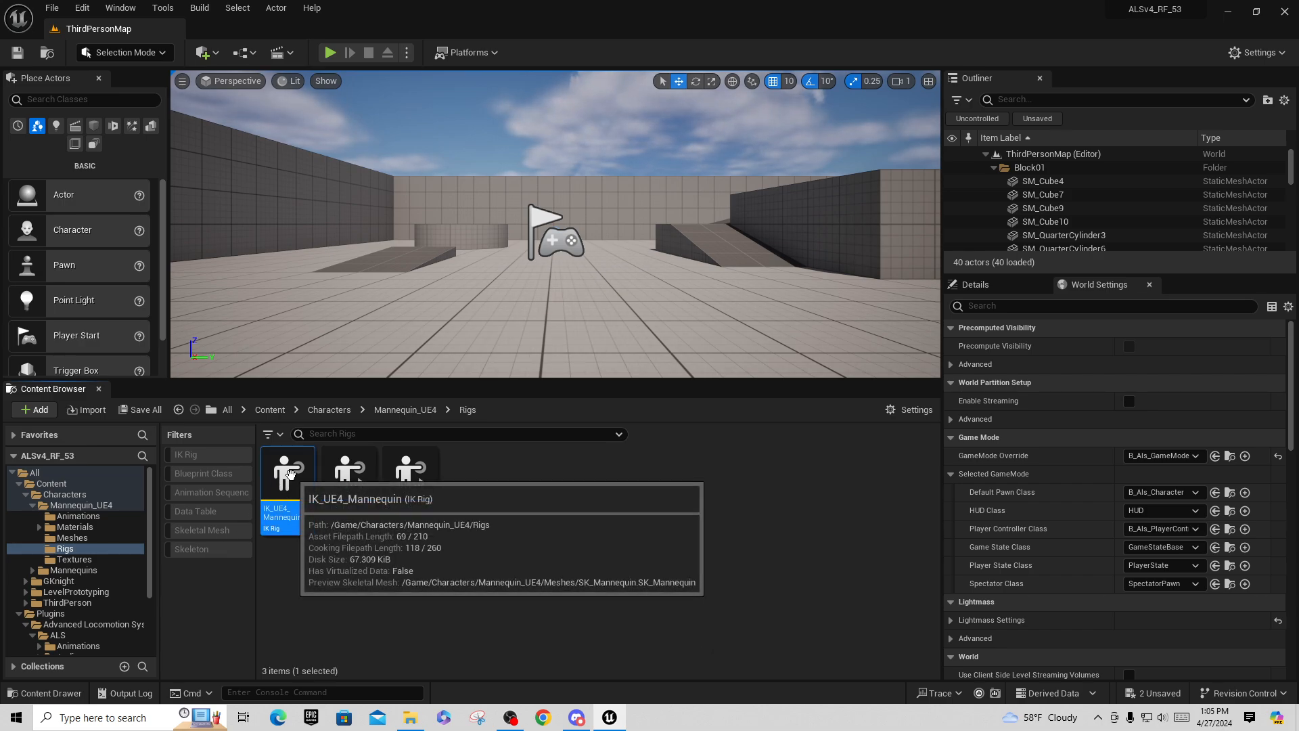
pyautogui.moveTo(288, 487); pyautogui.dragTo(62, 582)
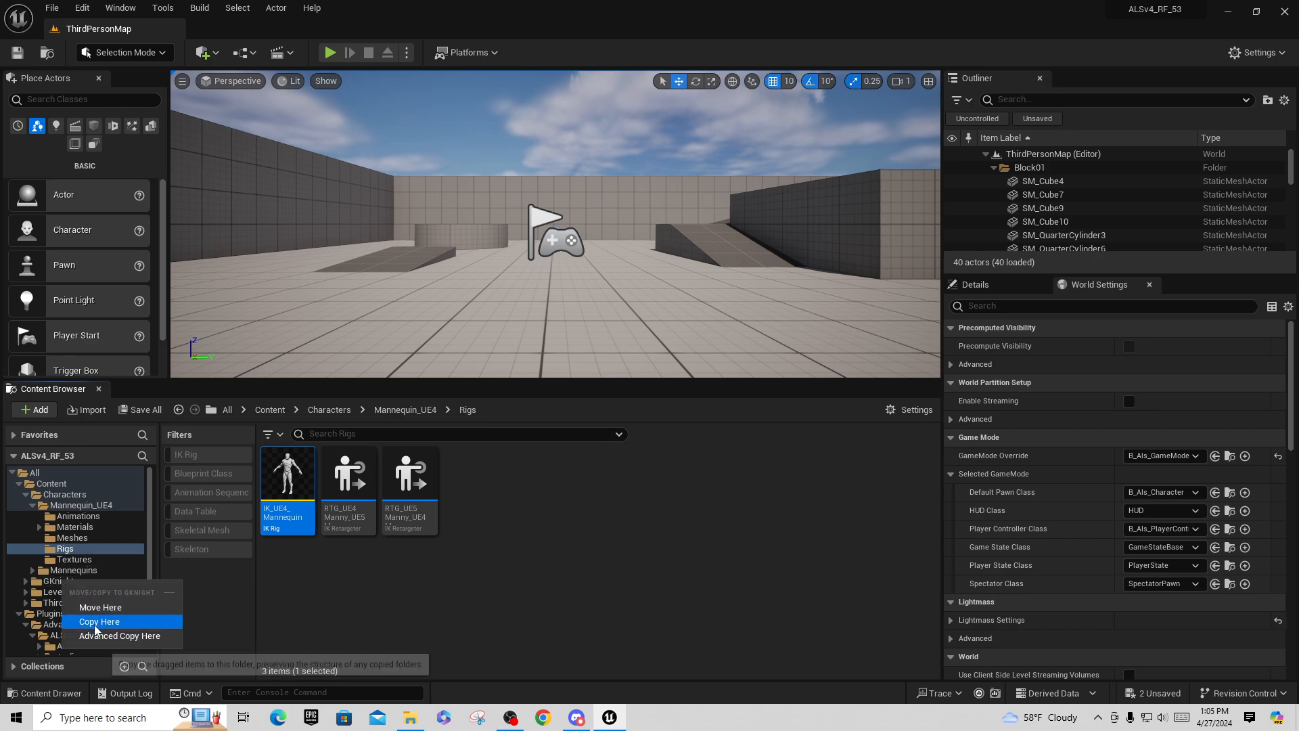
pyautogui.click(99, 622)
# Rename the copied IK rig in the GKnight folder as IK_GKnight
pyautogui.click(49, 582)
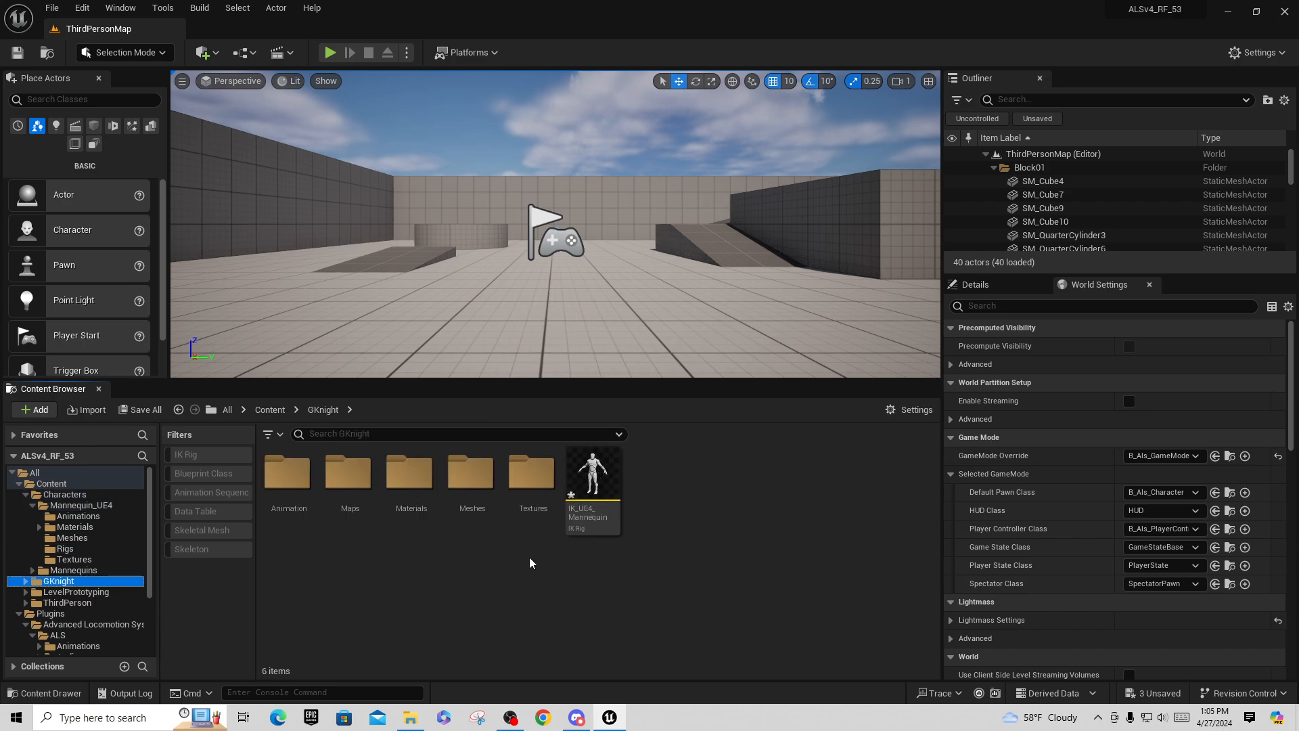
pyautogui.click(595, 511)
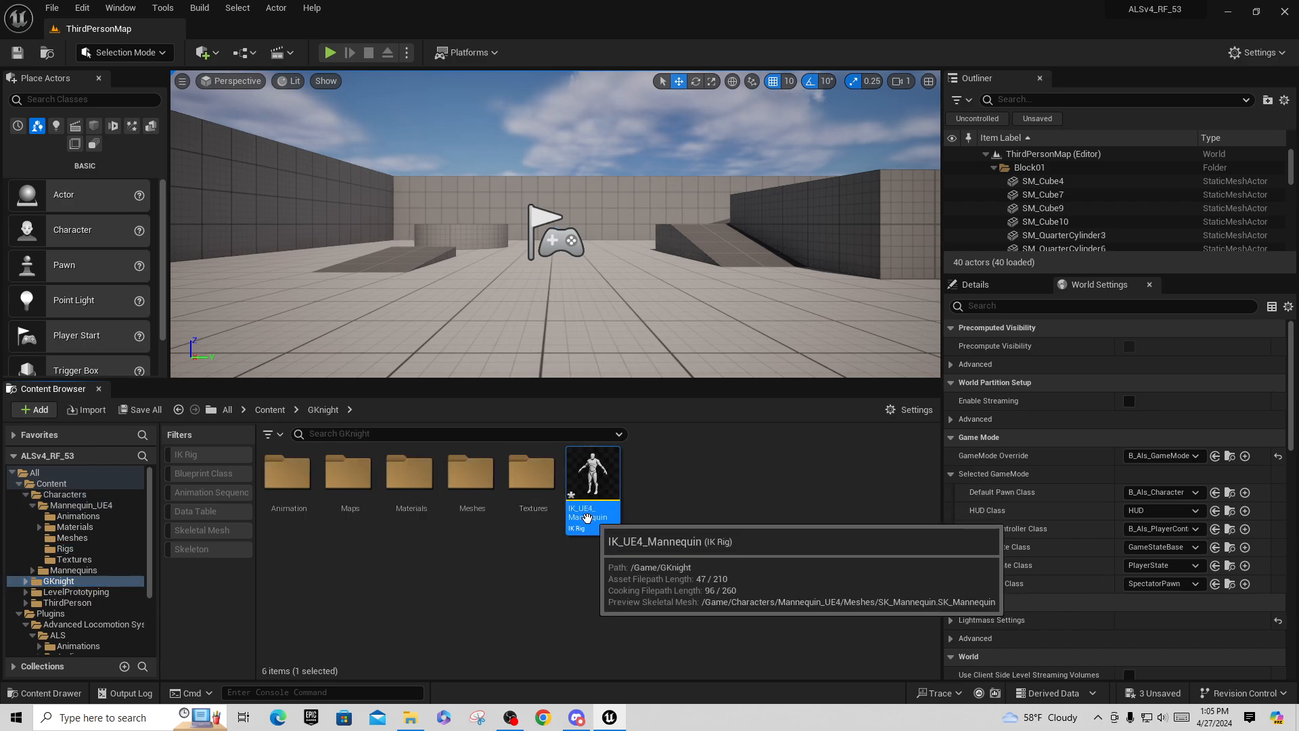
pyautogui.click(589, 513)
pyautogui.write('IK')
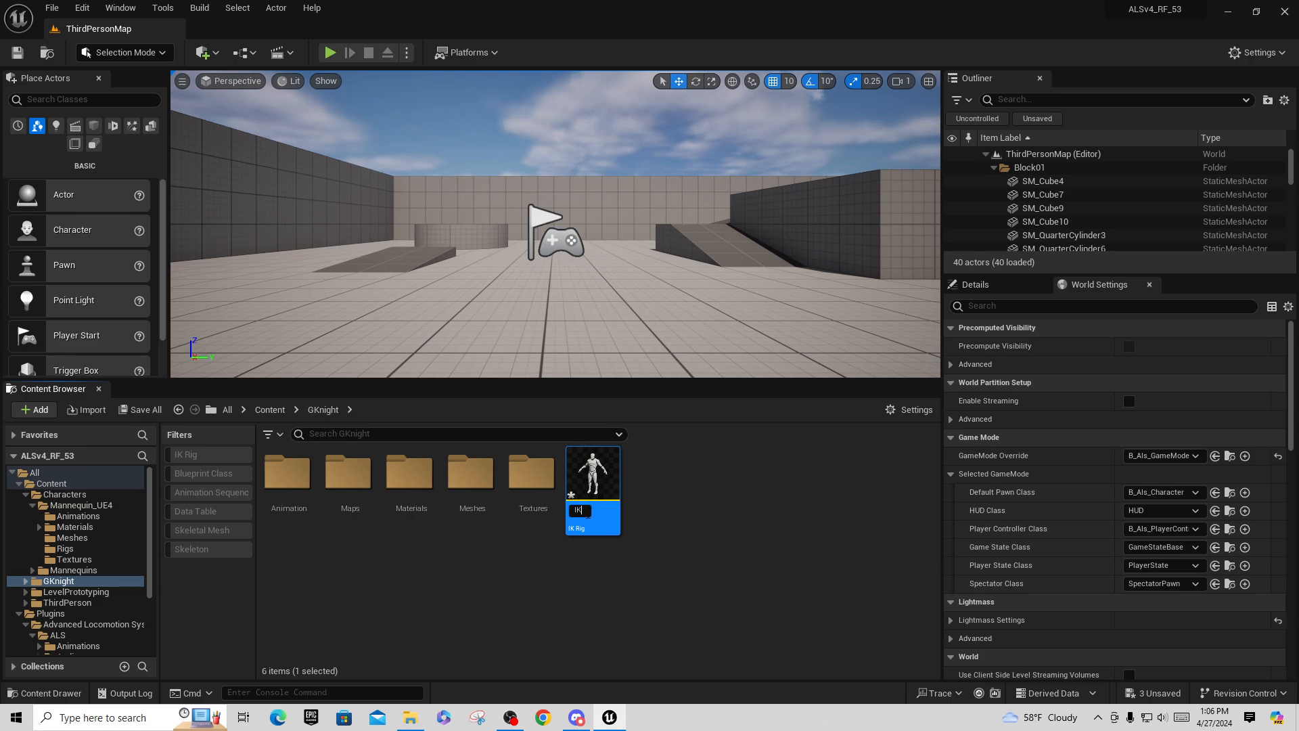
pyautogui.write('_GKnight')
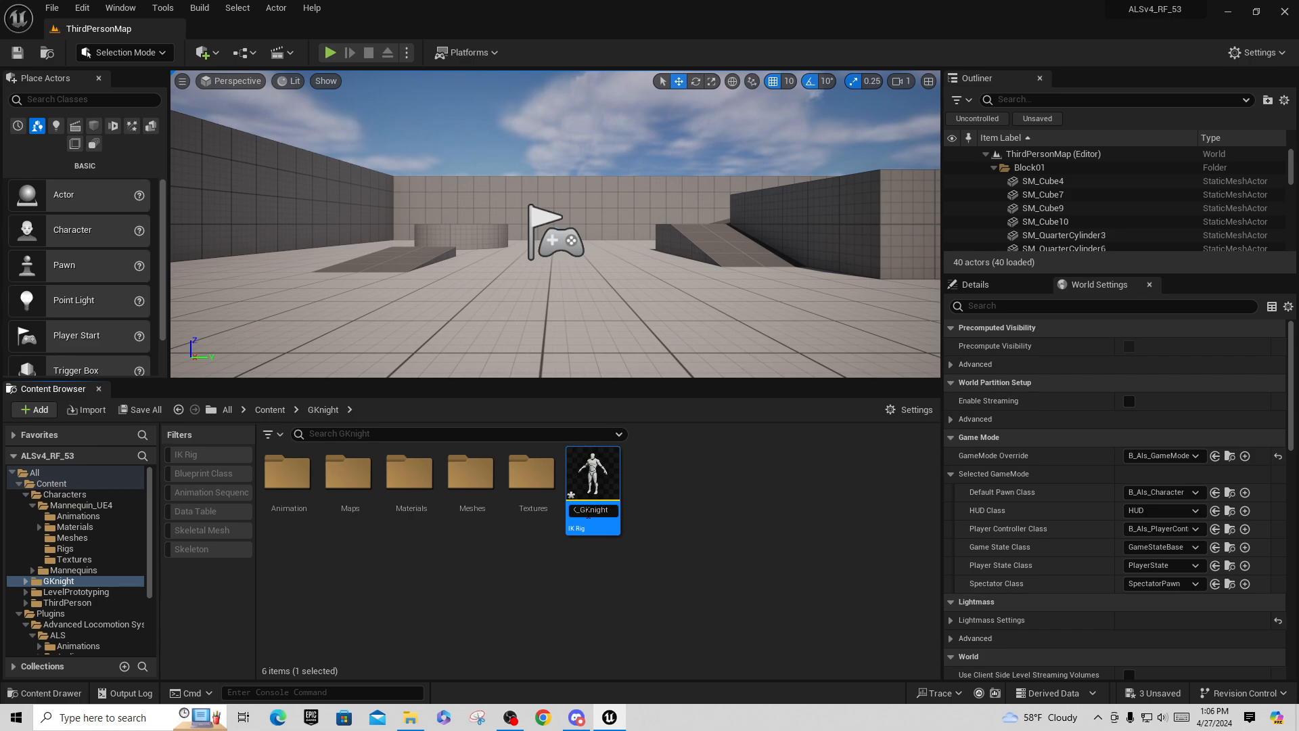
pyautogui.press('Return')
# Open IK_GKnight, set its preview skeletal mesh to SK_GothicKnight_VB, and save and close the rig
pyautogui.doubleClick(590, 477)
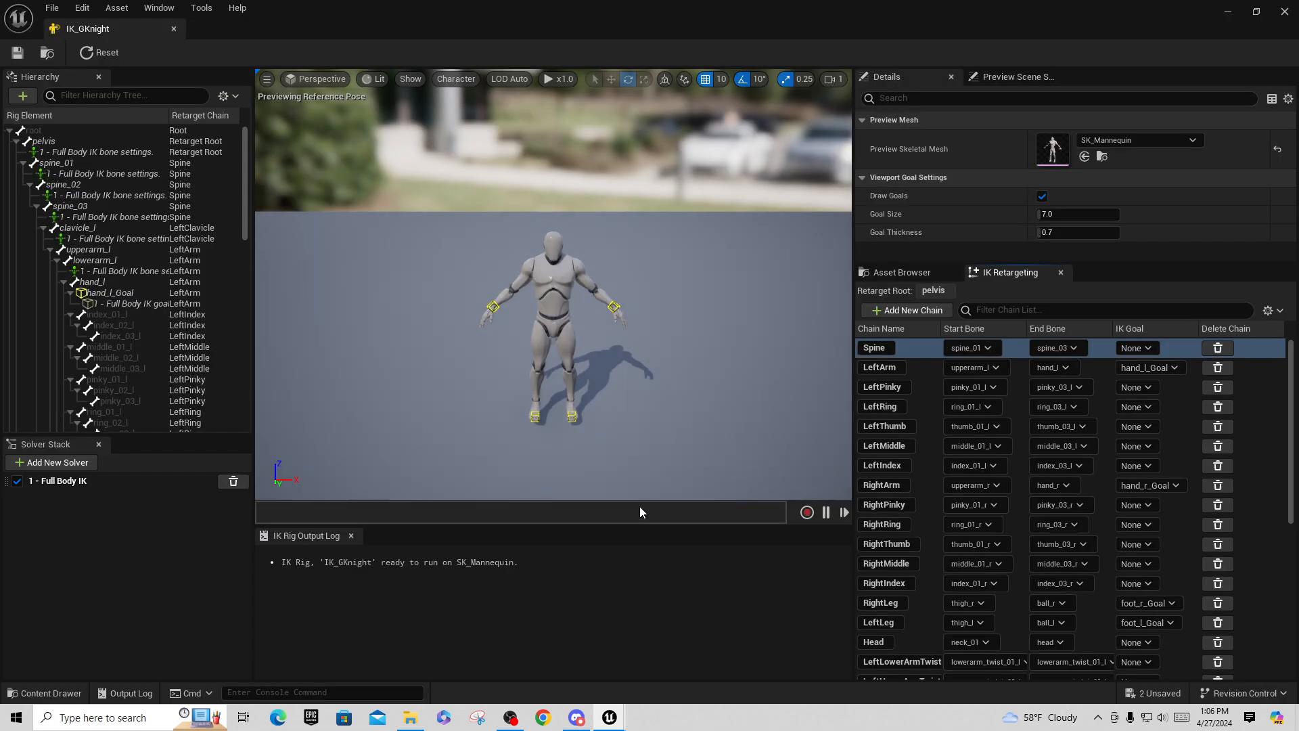
pyautogui.click(1194, 142)
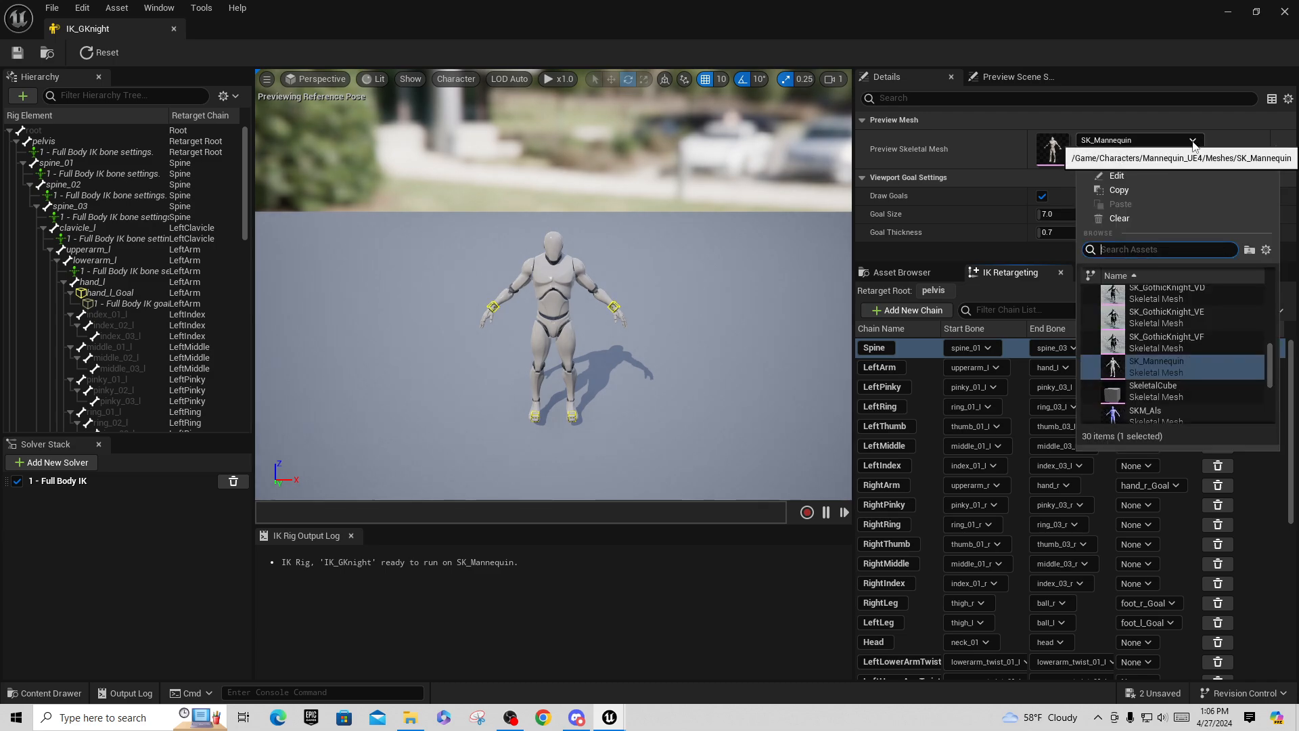
pyautogui.scroll(3, 1216, 356)
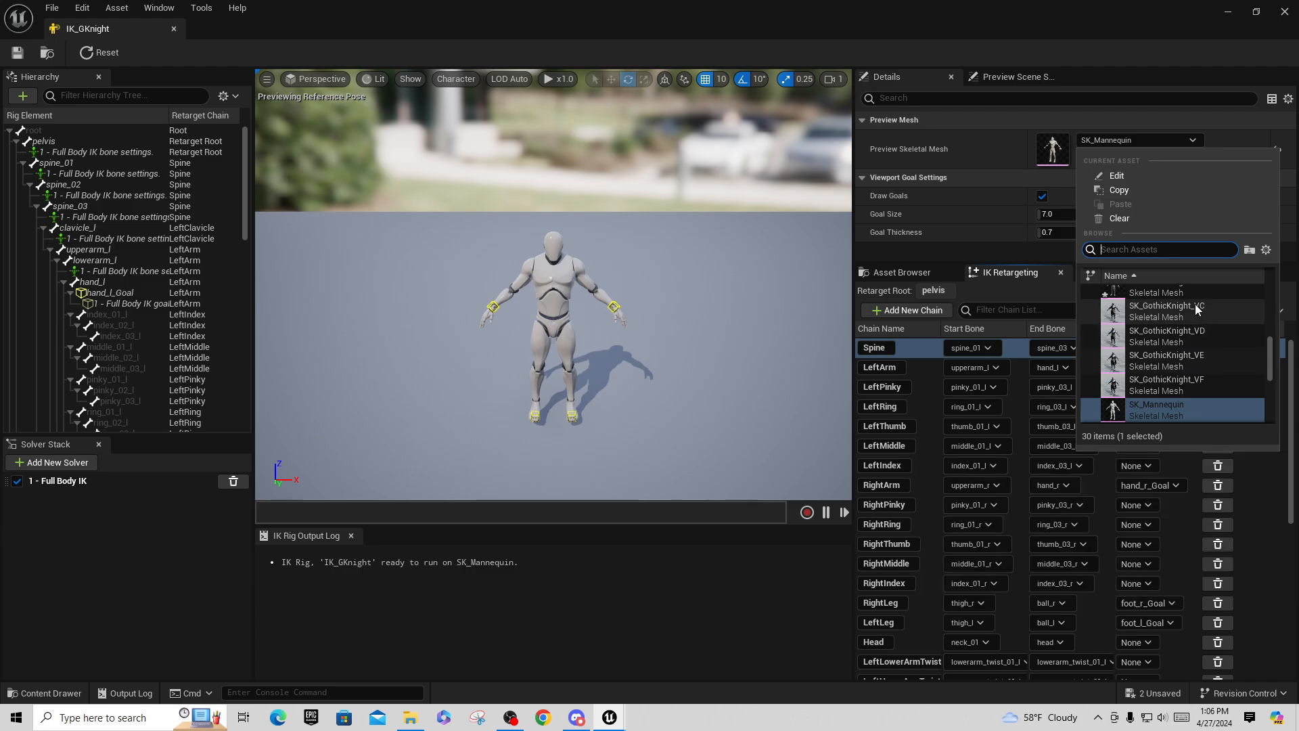
pyautogui.click(1182, 329)
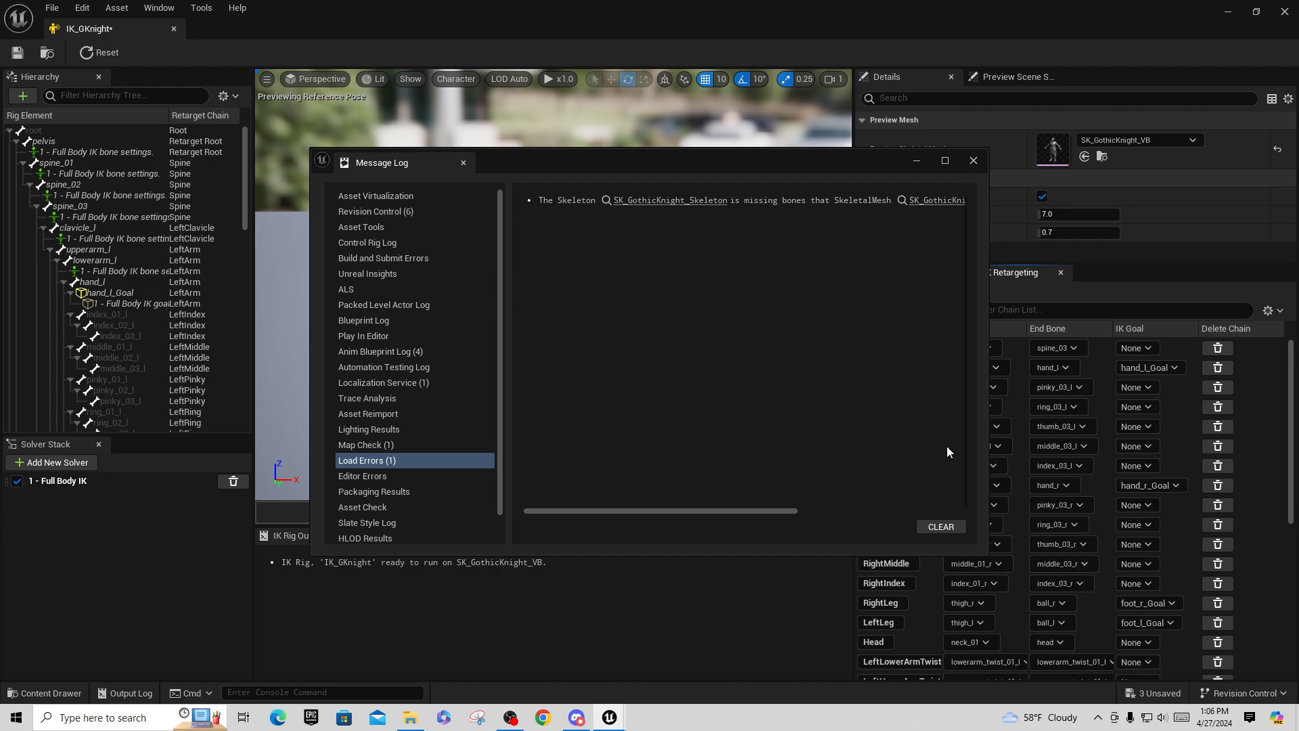
pyautogui.moveTo(671, 509)
pyautogui.mouseDown()
pyautogui.moveTo(873, 511)
pyautogui.moveTo(668, 509)
pyautogui.moveTo(677, 497)
pyautogui.mouseUp()
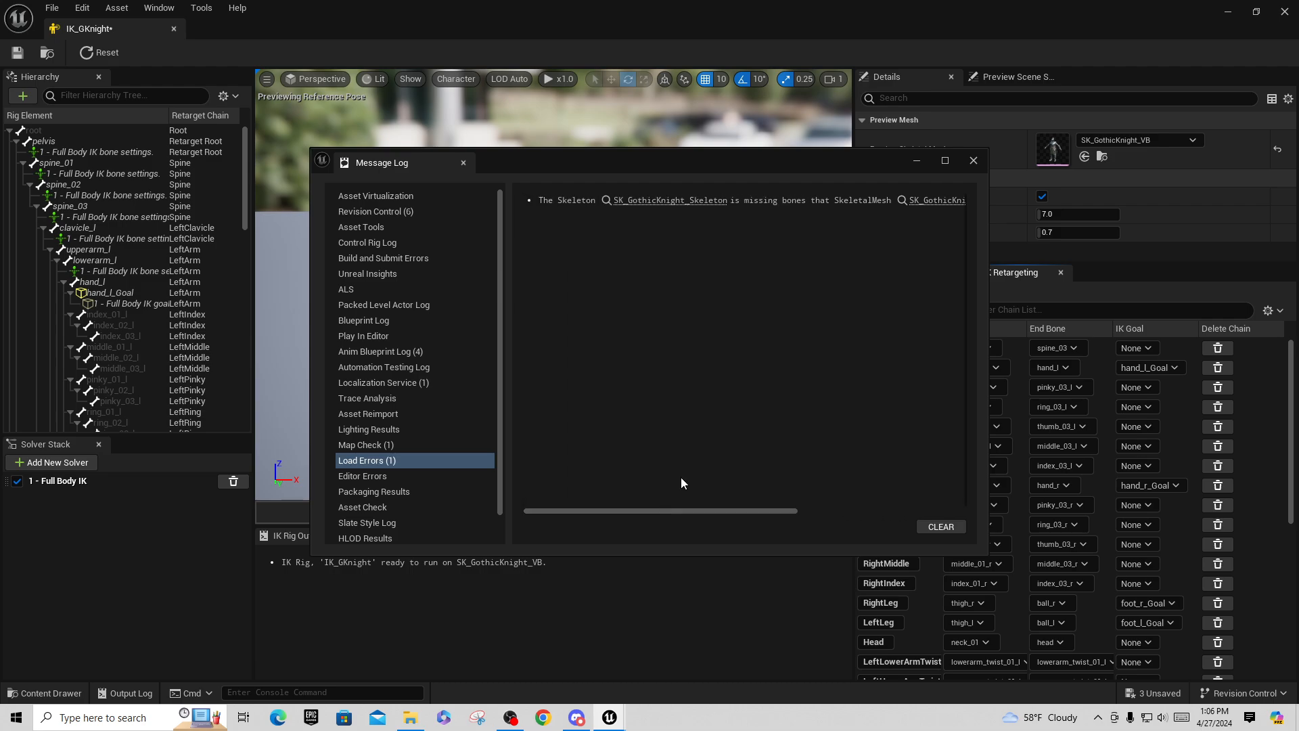
pyautogui.click(973, 162)
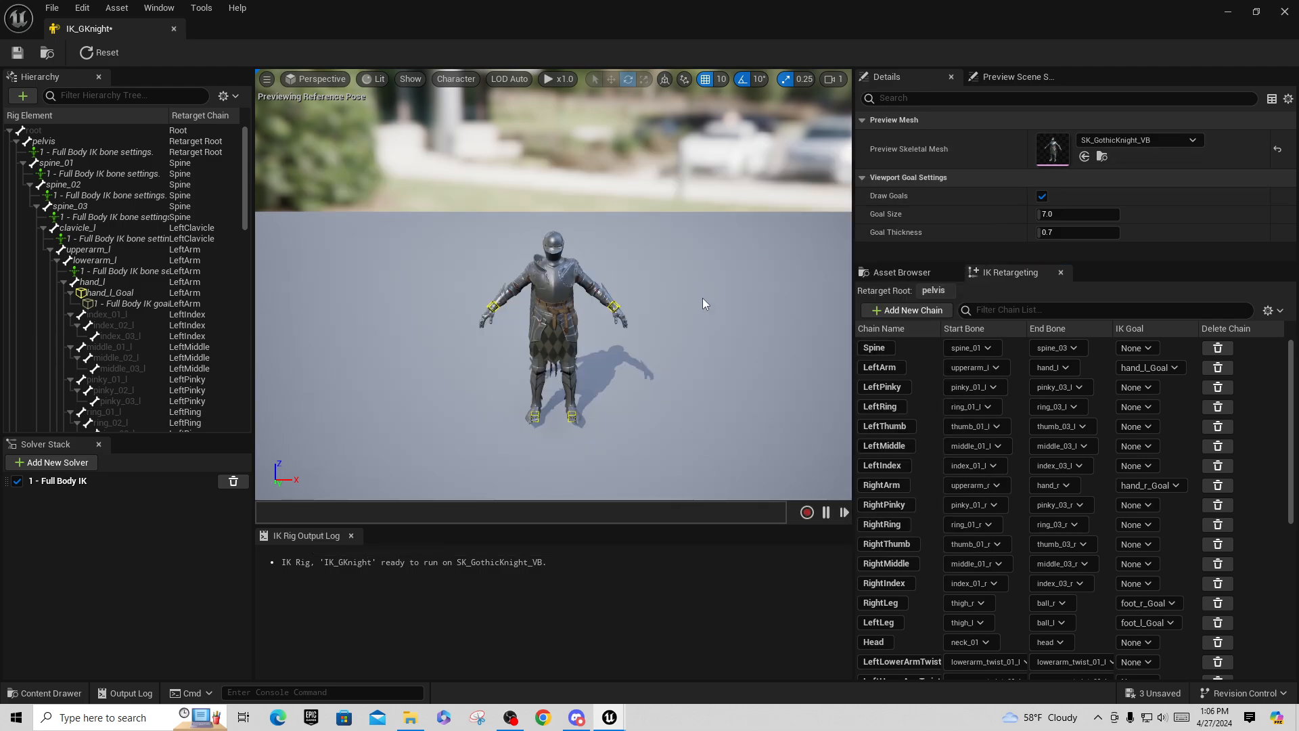
pyautogui.click(18, 52)
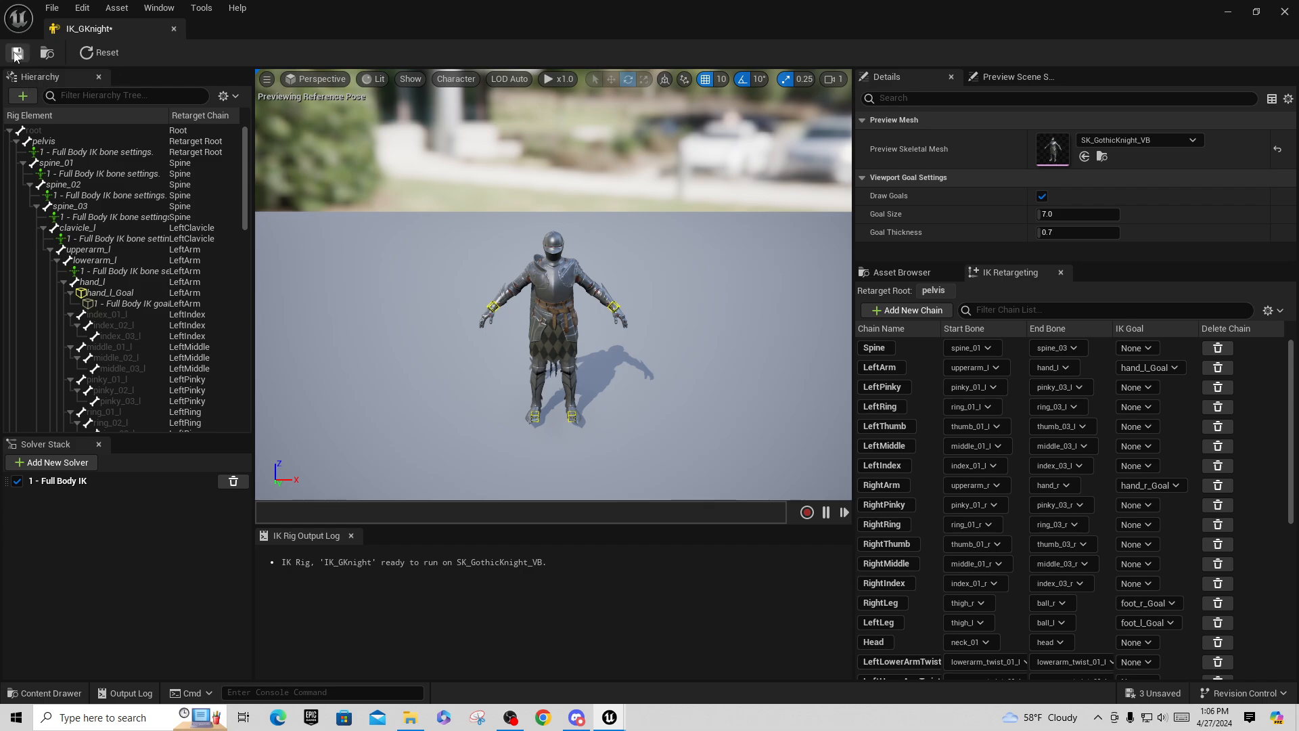
pyautogui.click(174, 29)
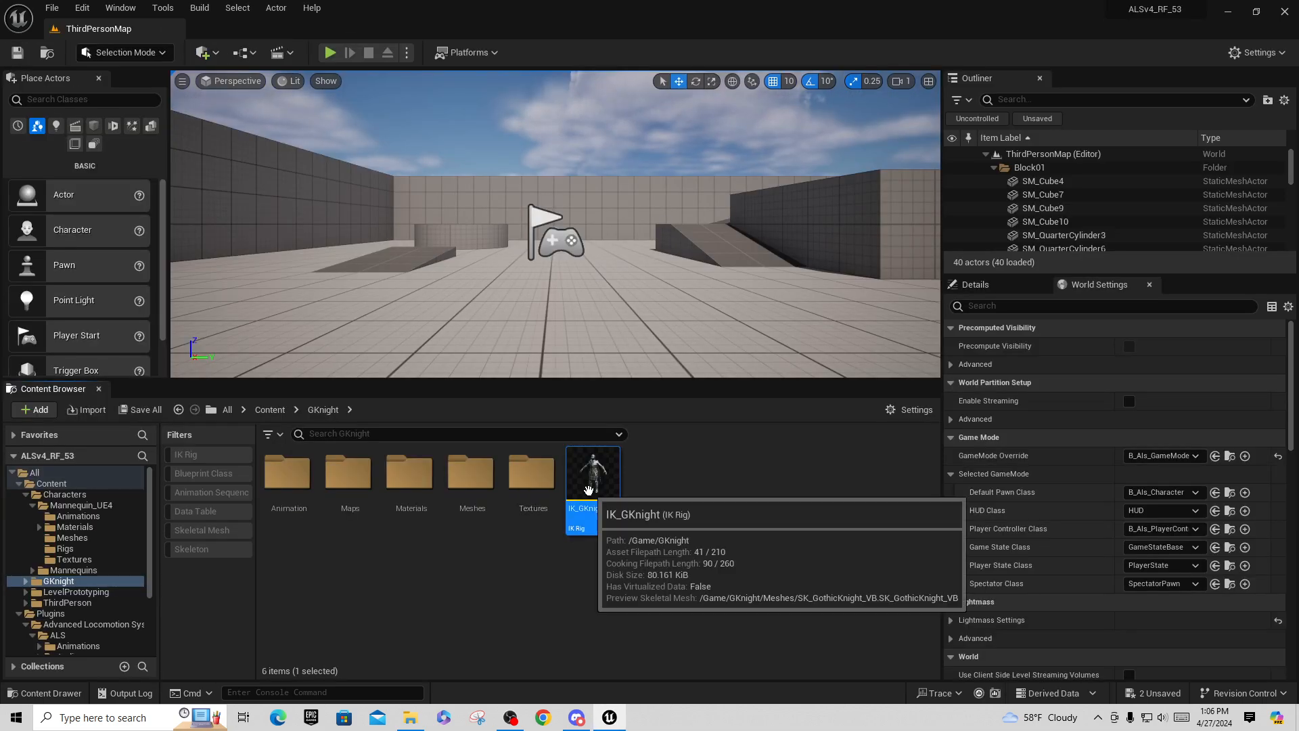
# Create an IK Retargeter in the GKnight folder and name it IKRT_GKnight
pyautogui.rightClick(647, 481)
pyautogui.moveTo(694, 442)
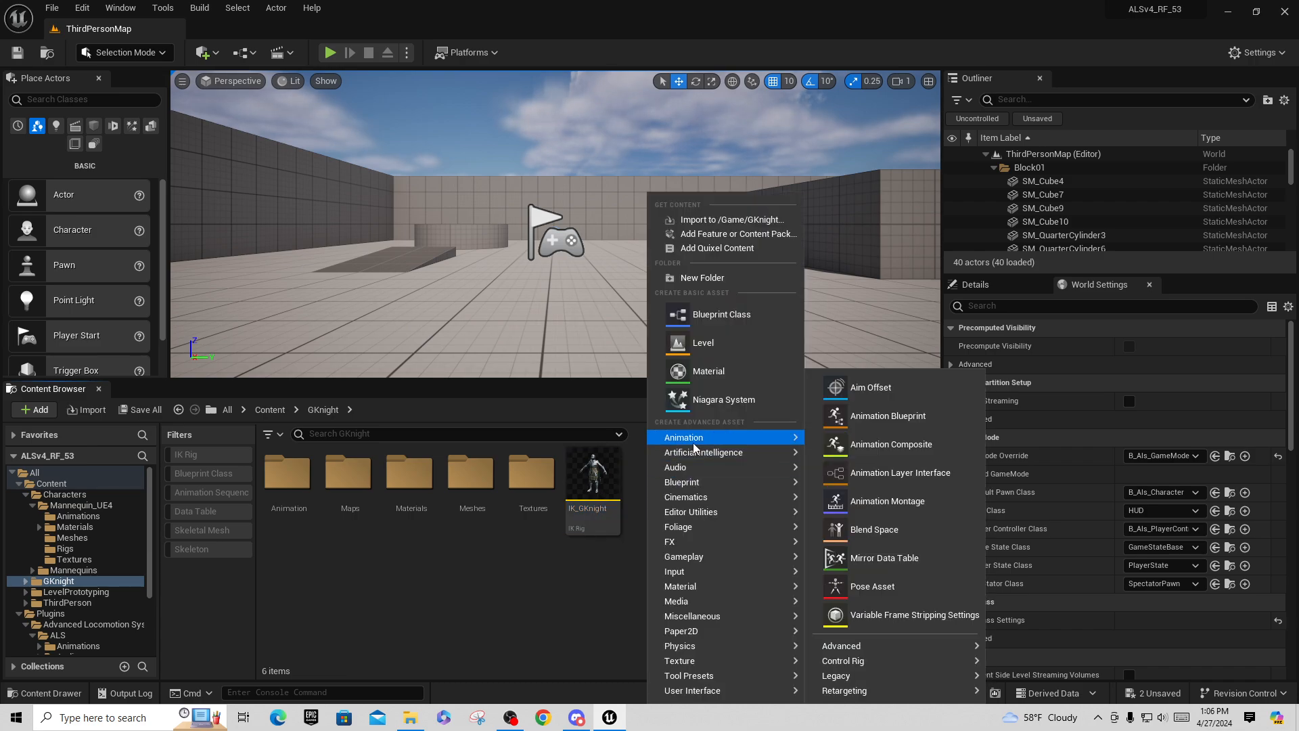
pyautogui.moveTo(930, 681)
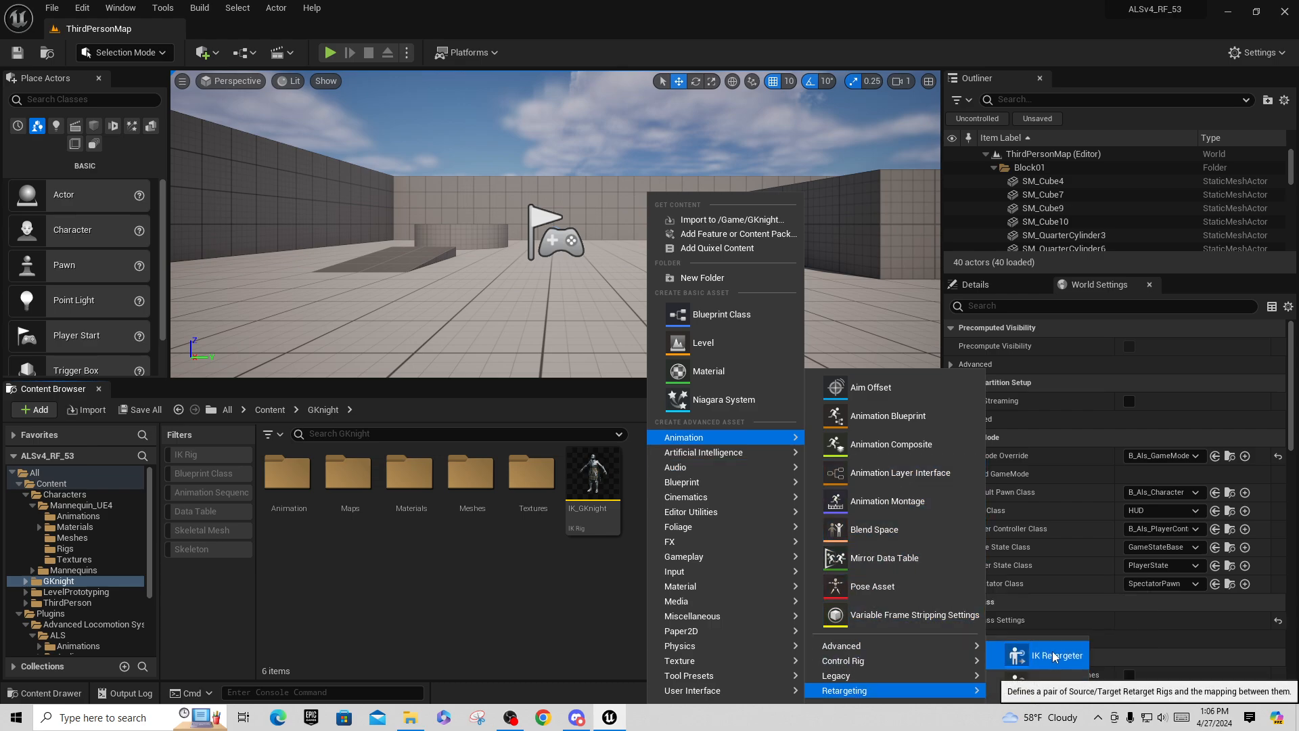
pyautogui.click(1055, 657)
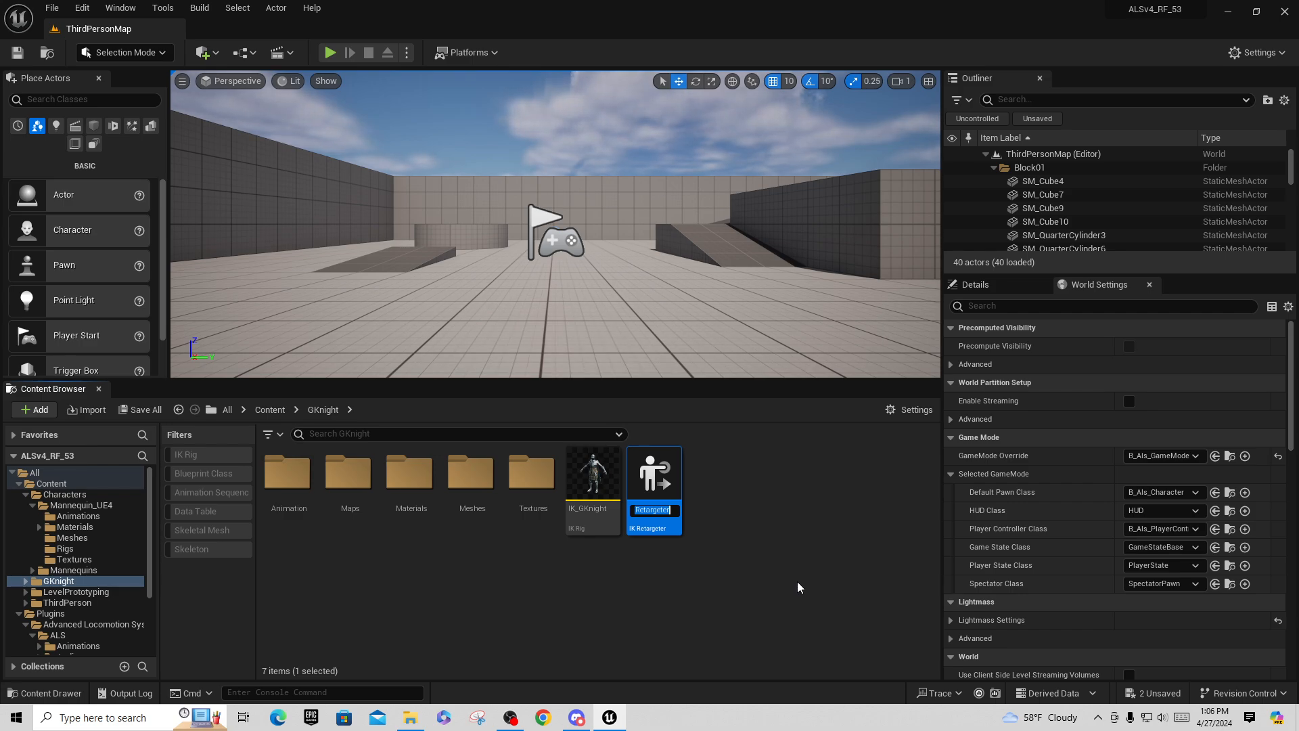
pyautogui.write('IKRT_')
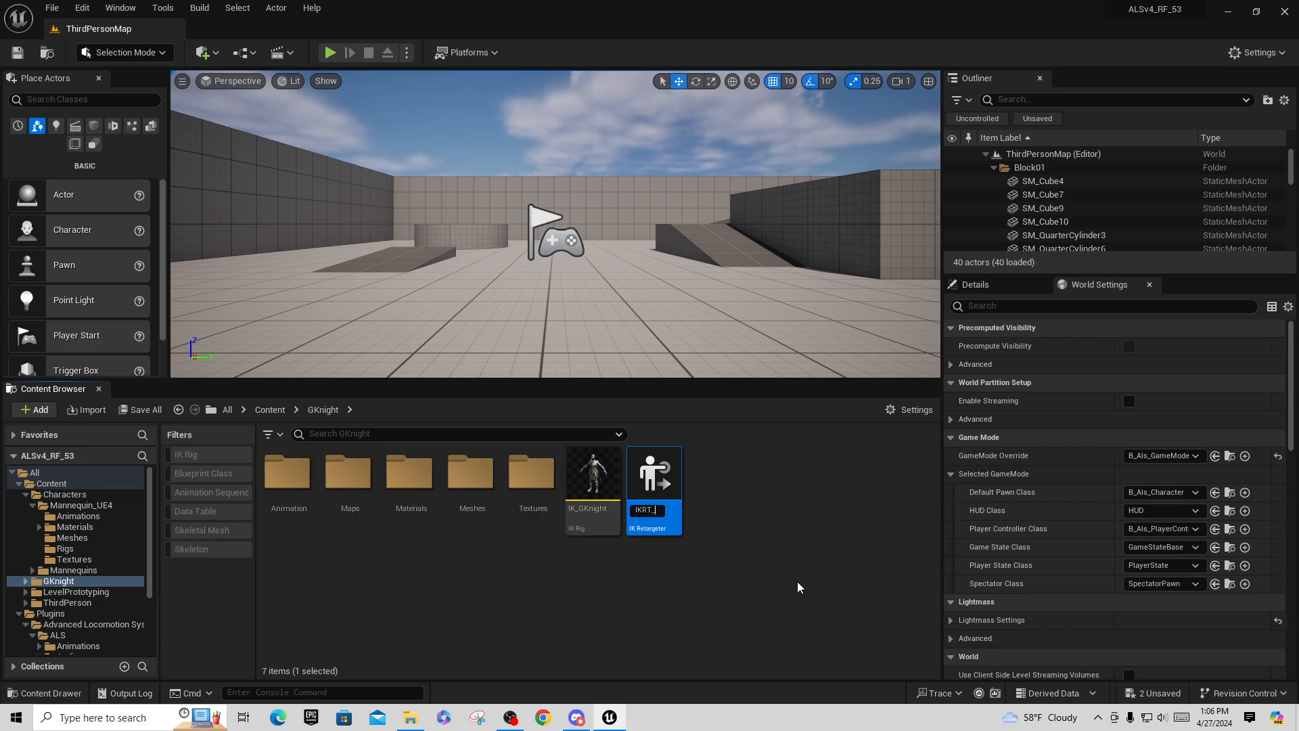
pyautogui.write('GKn')
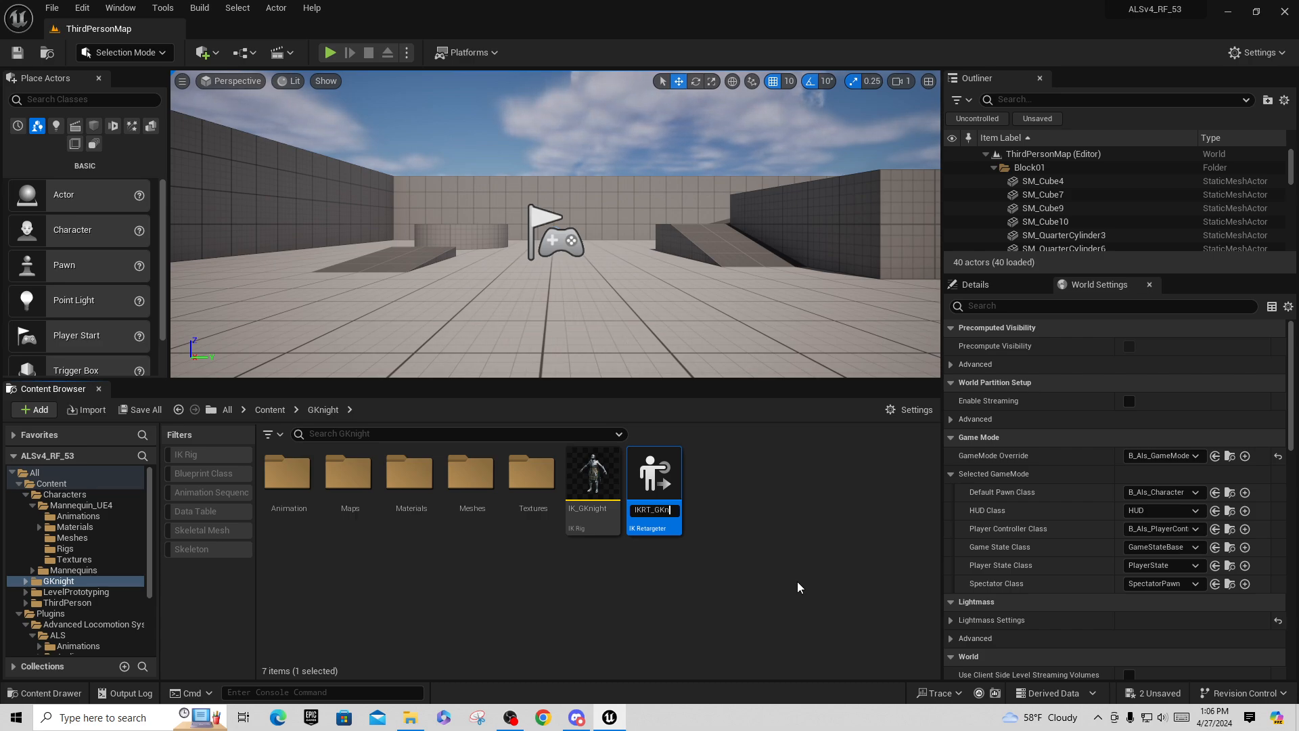
pyautogui.write('ight')
pyautogui.press('Return')
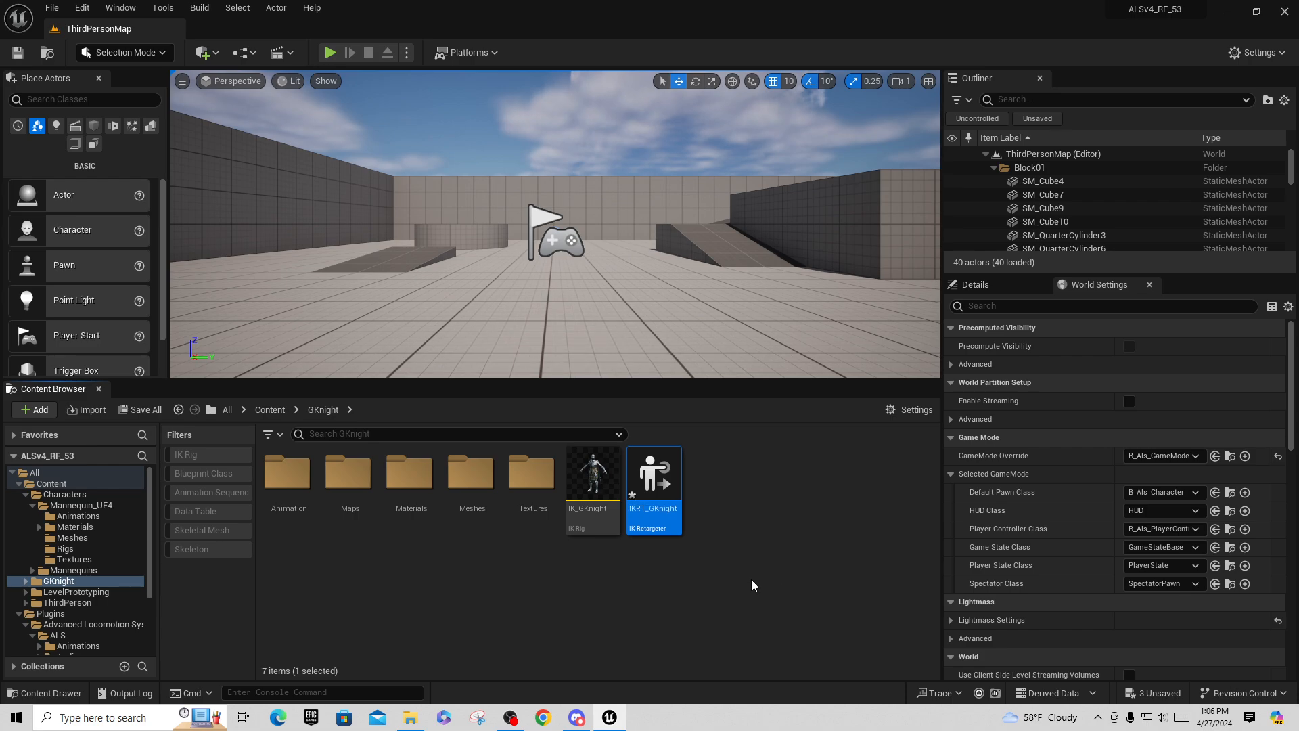
# Open IKRT_GKnight and set its source IK rig to IK_UE4_Mannequin and its target IK rig to IK_GKnight
pyautogui.doubleClick(655, 485)
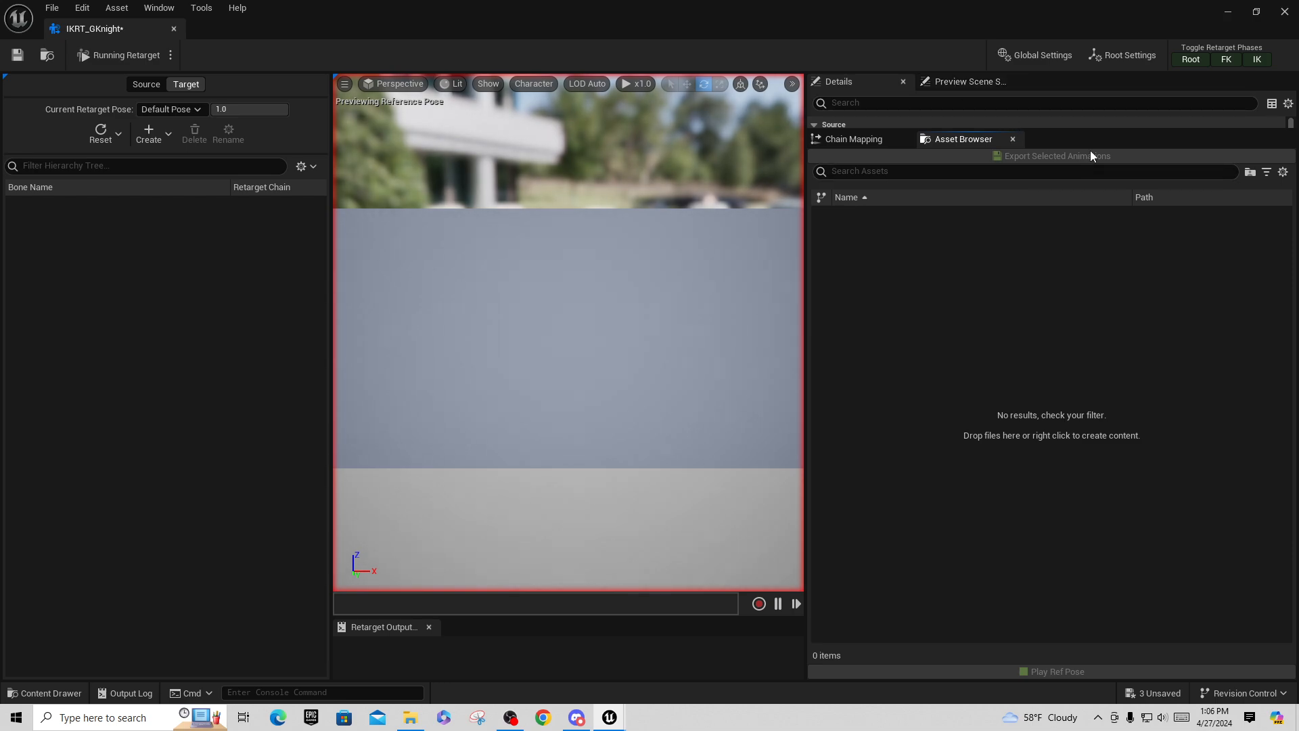
pyautogui.moveTo(1094, 130); pyautogui.dragTo(1073, 432)
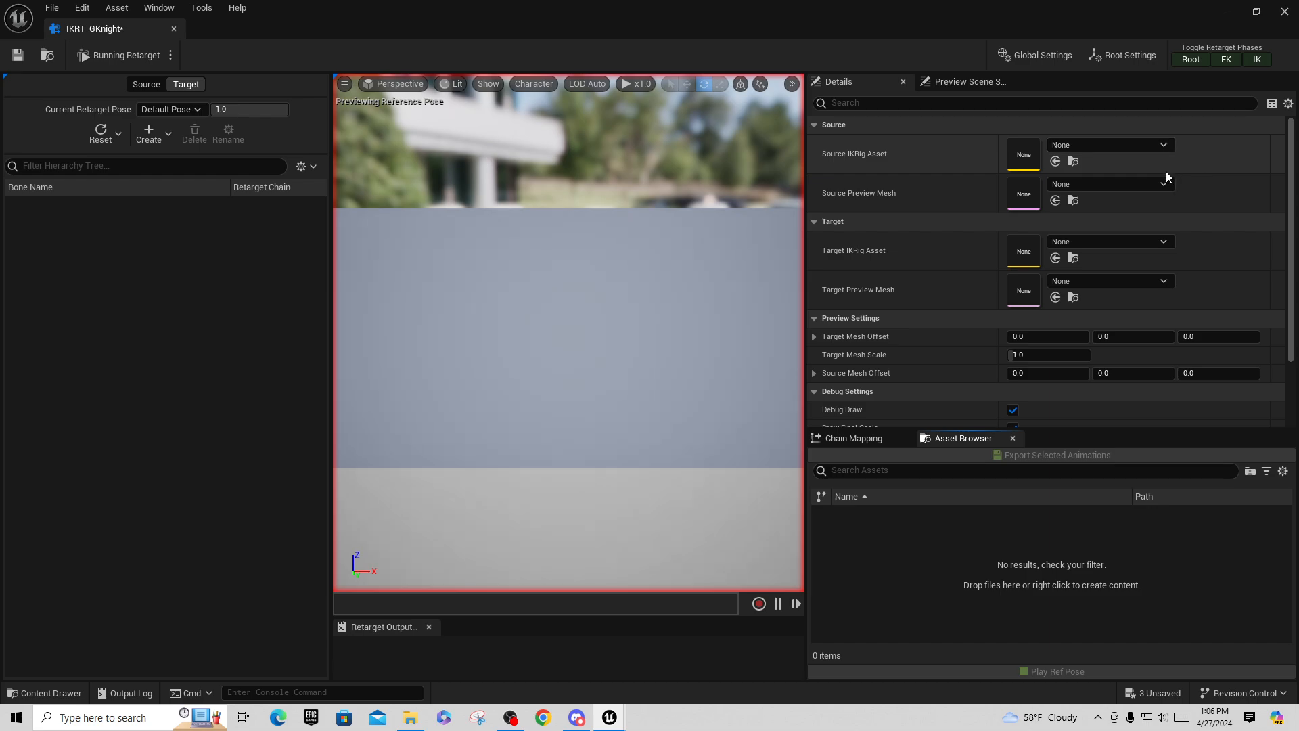
pyautogui.click(1163, 145)
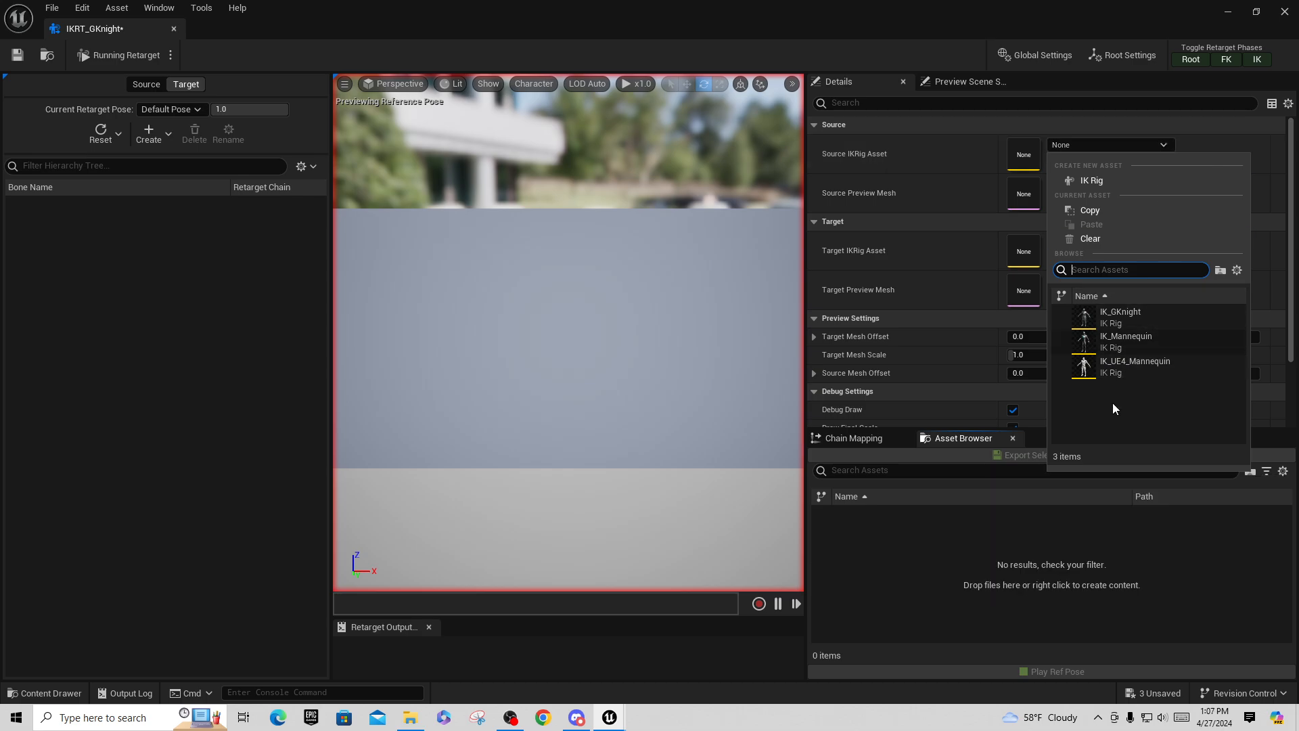
pyautogui.click(1118, 367)
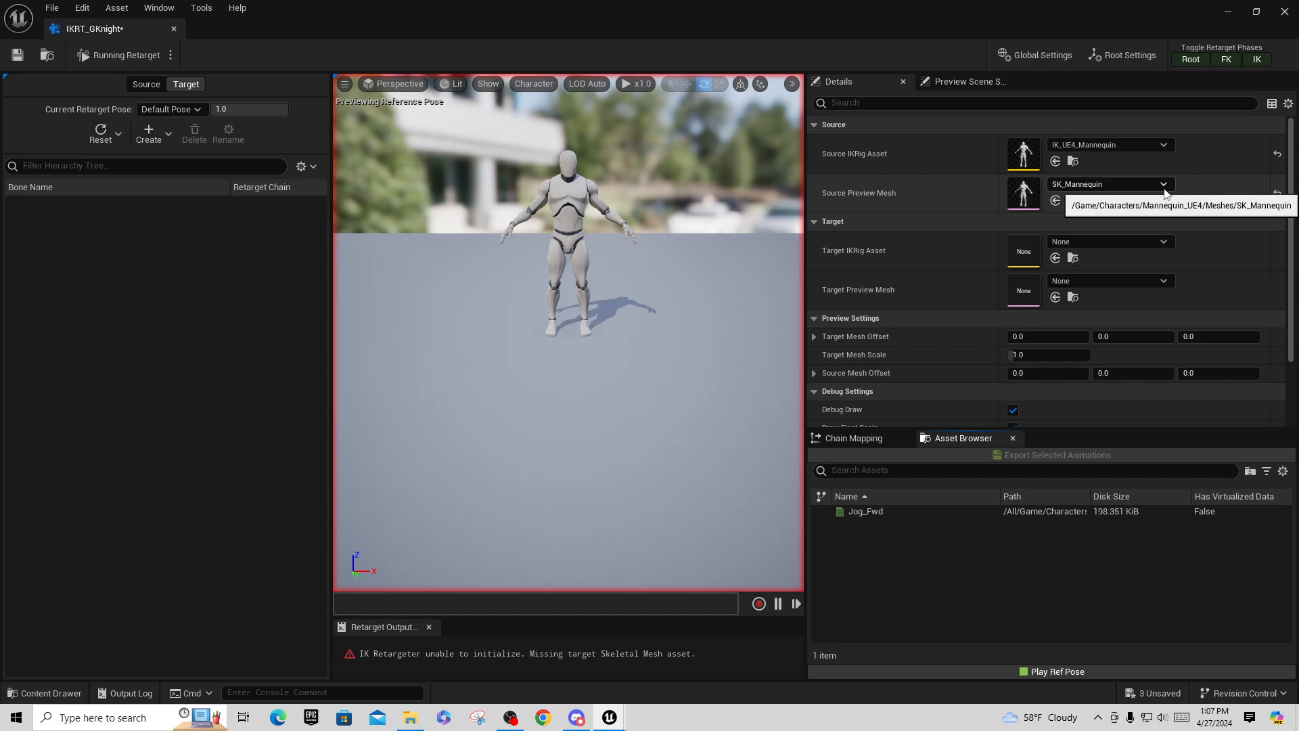
pyautogui.click(1164, 242)
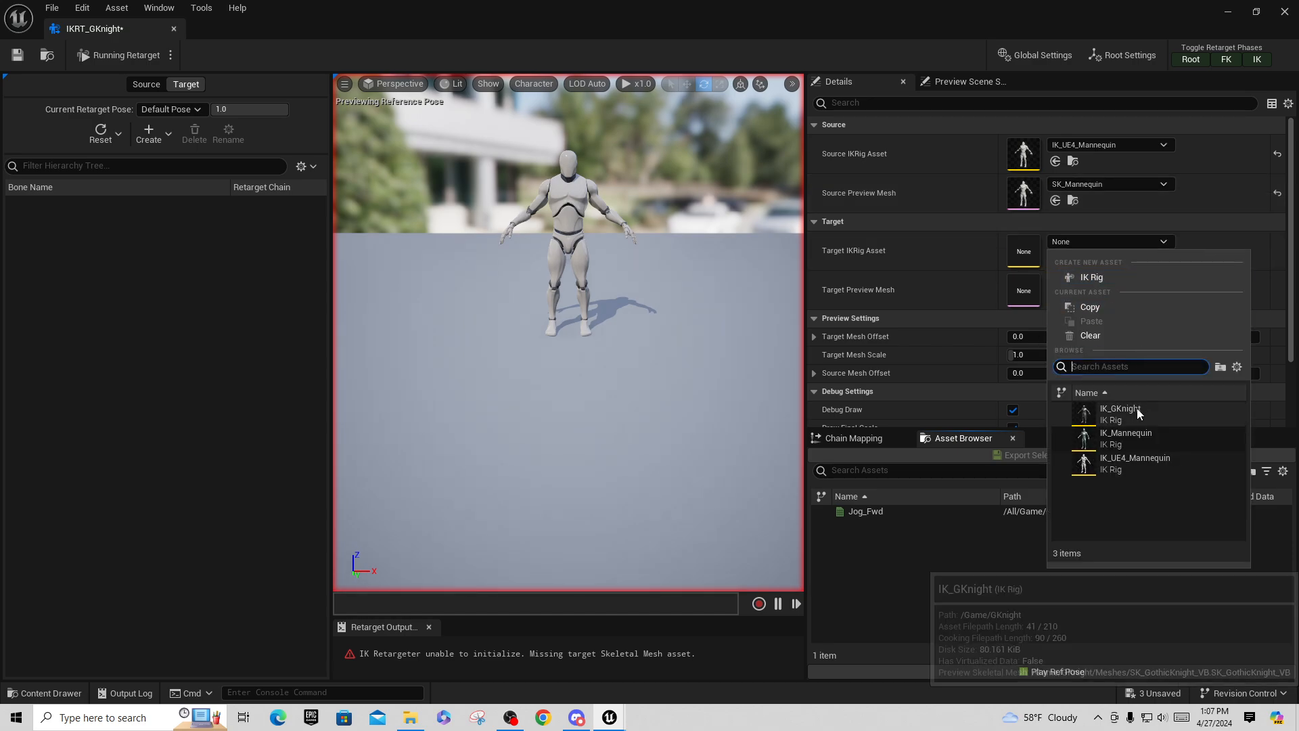
pyautogui.click(1120, 411)
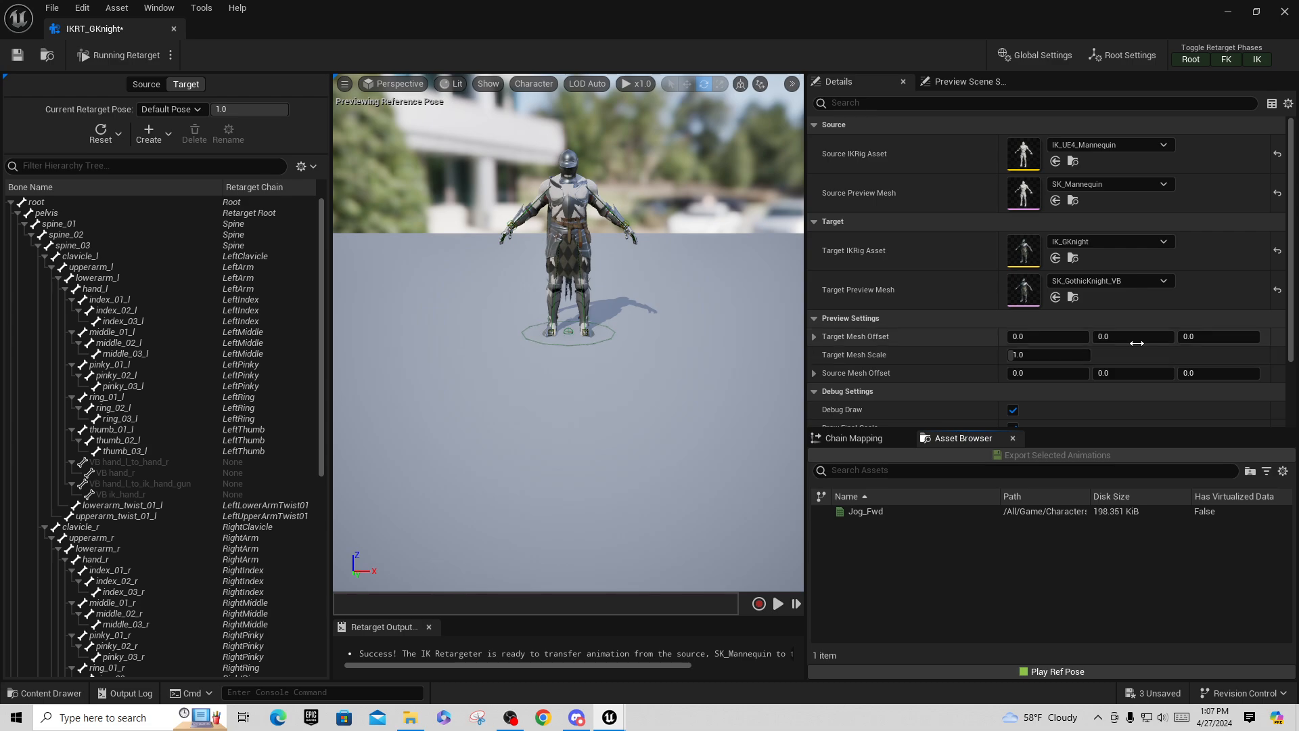
# Set the Target Mesh Offset to X 150 and Y 0, and save and close IKRT_GKnight
pyautogui.moveTo(1137, 343); pyautogui.dragTo(1135, 343)
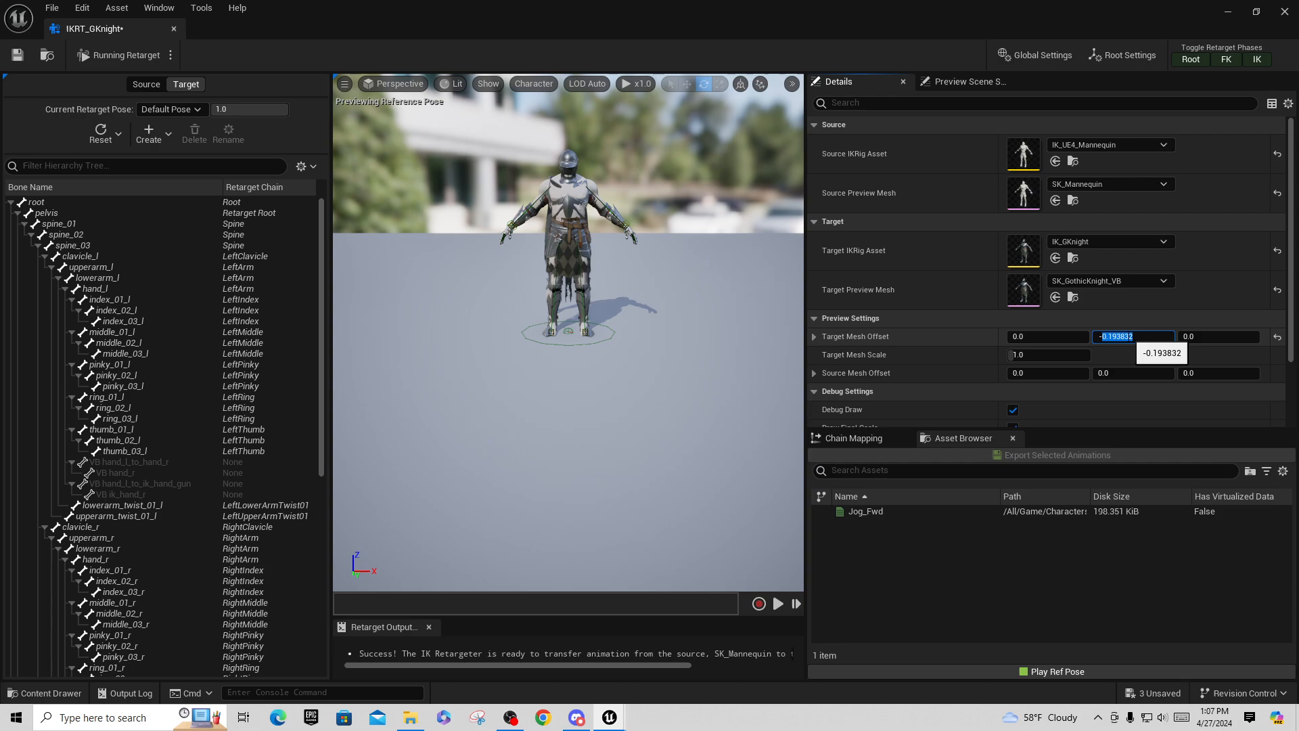
pyautogui.write('0')
pyautogui.click(1059, 341)
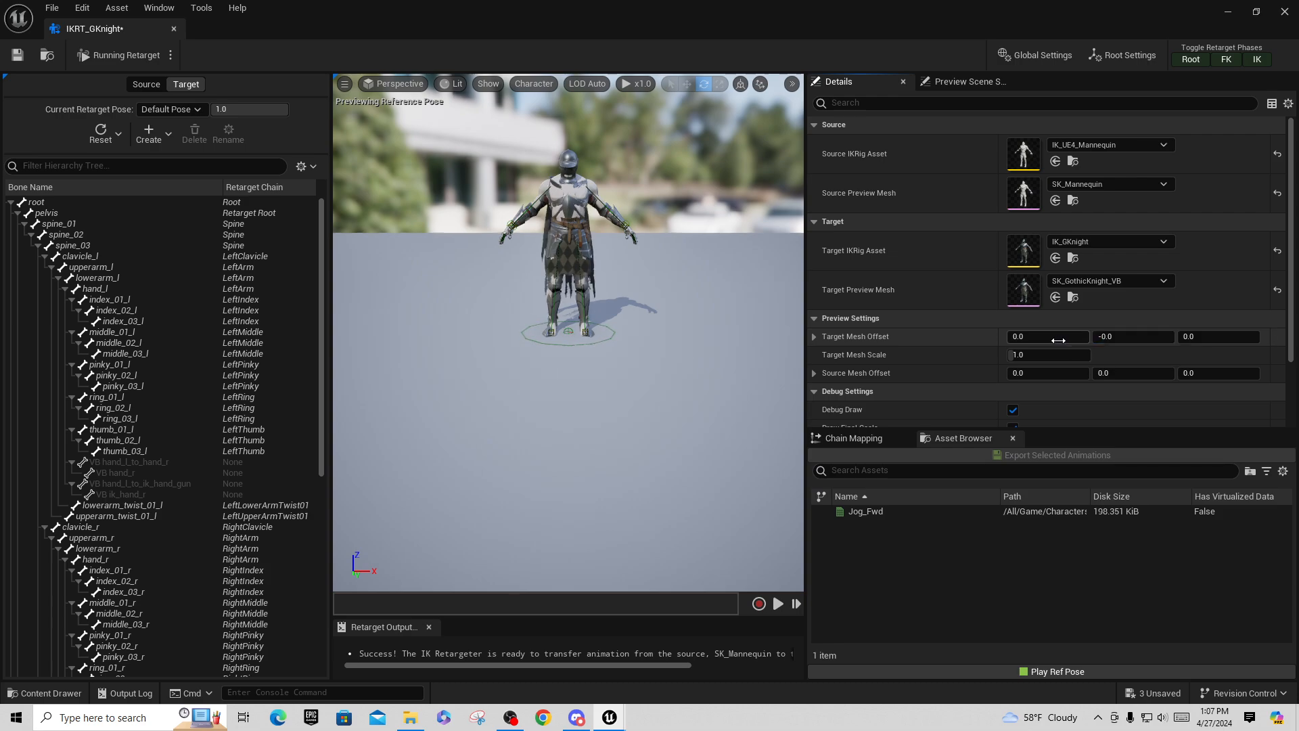
pyautogui.click(1059, 341)
pyautogui.write('150')
pyautogui.press('Return')
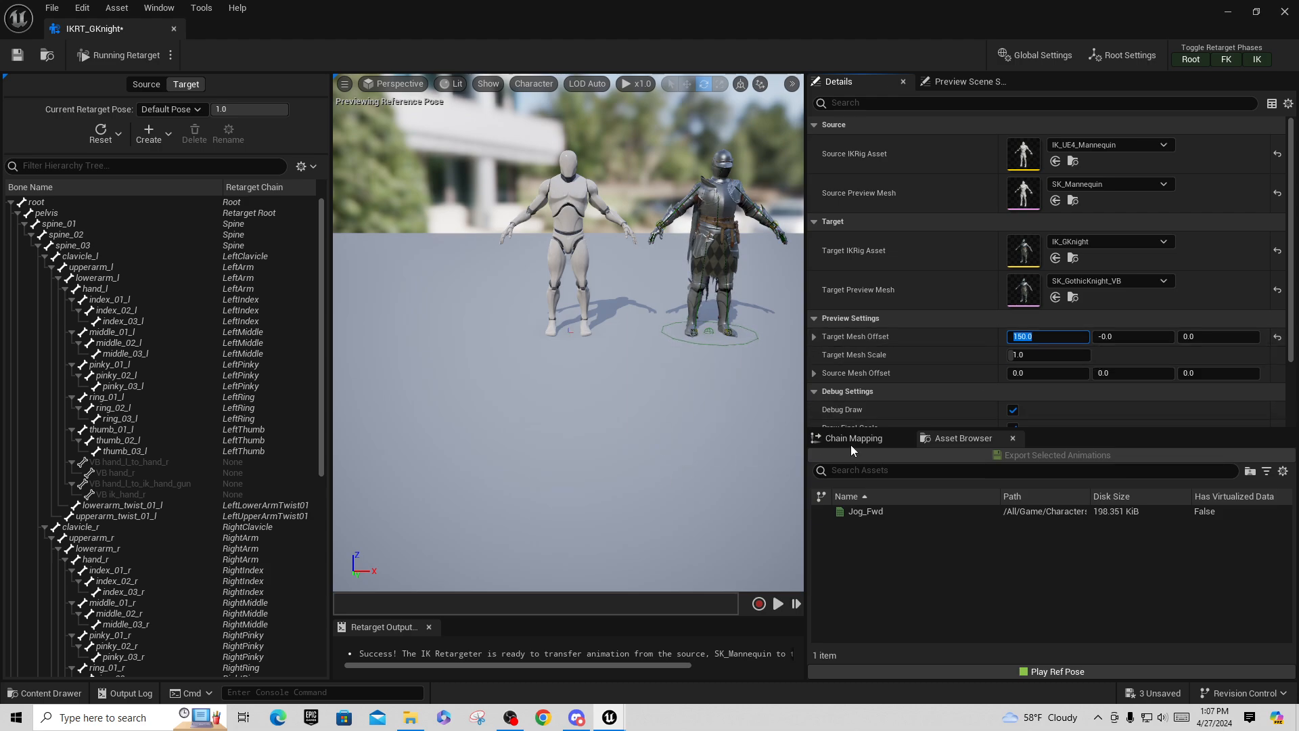
pyautogui.moveTo(1070, 432); pyautogui.dragTo(1065, 500)
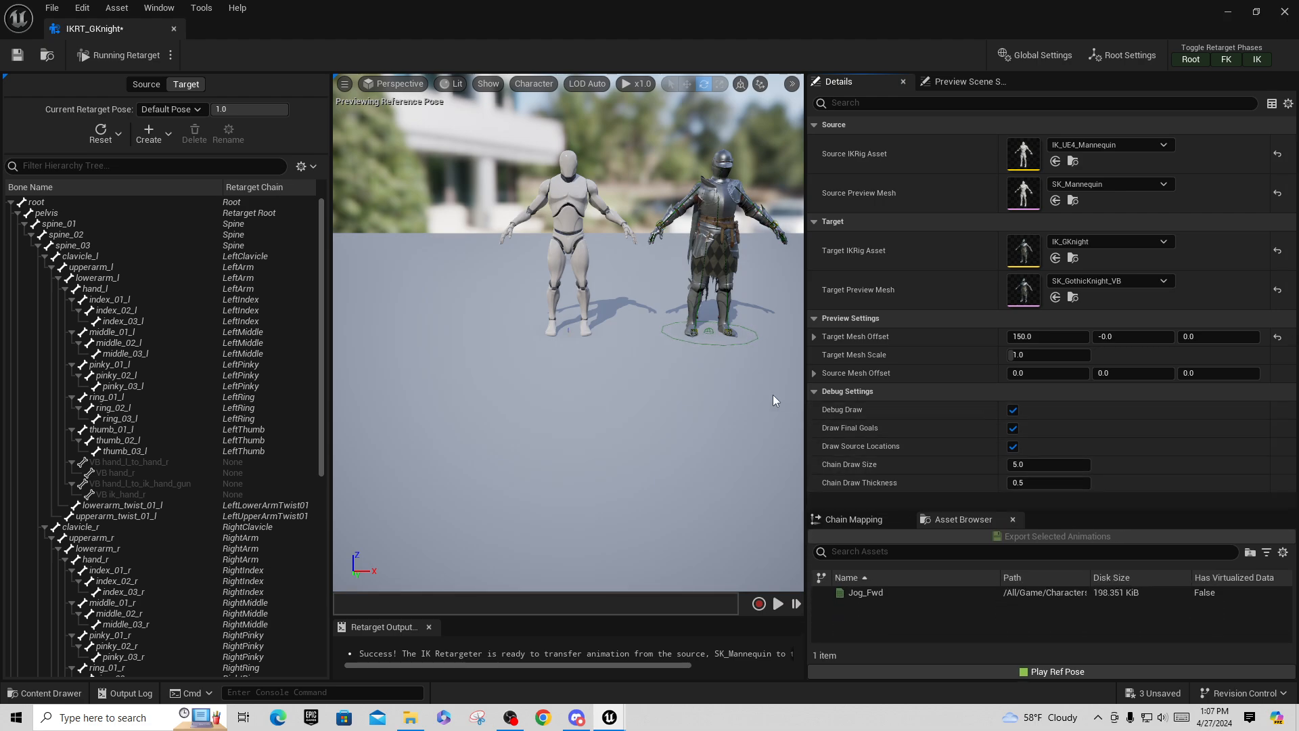
pyautogui.click(17, 55)
pyautogui.click(177, 30)
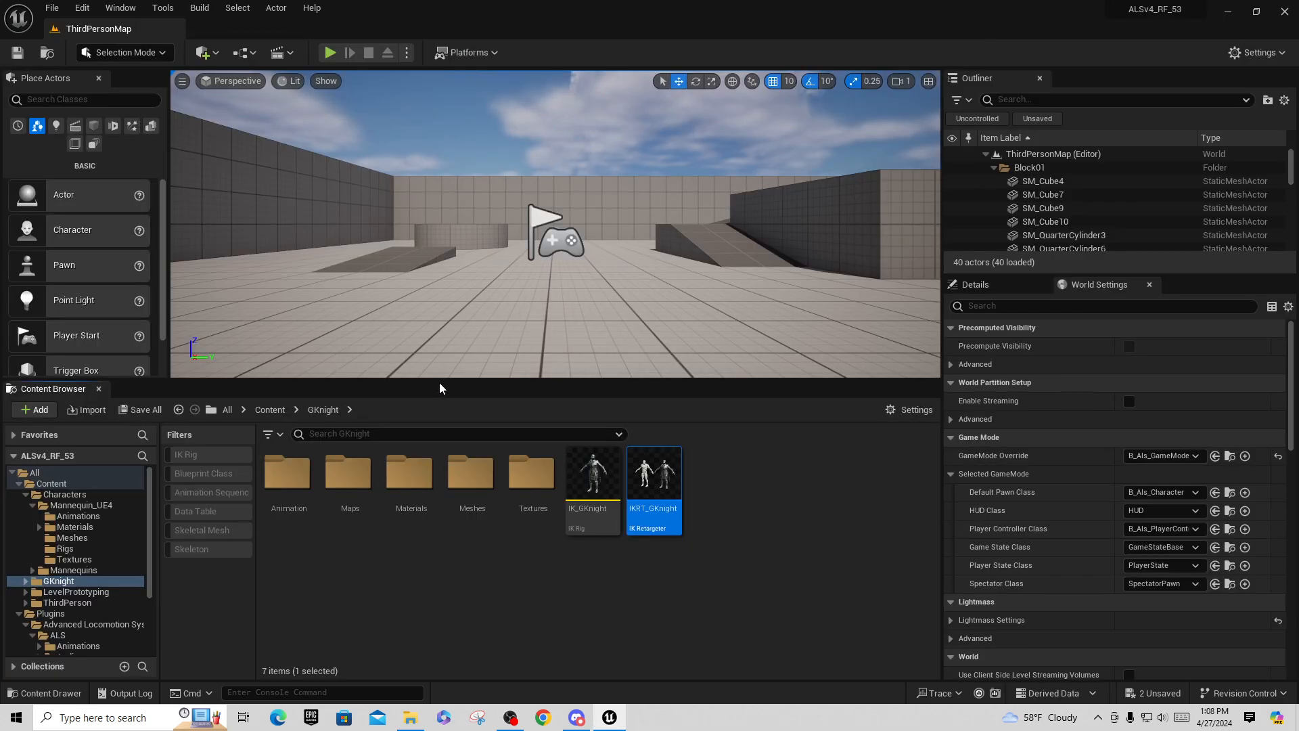
# Copy IK_UE4_Mannequin from the Mannequin_UE4 Rigs folder into the ALS folder of the Advanced Locomotion System Refactored plugin
pyautogui.moveTo(439, 382); pyautogui.dragTo(440, 301)
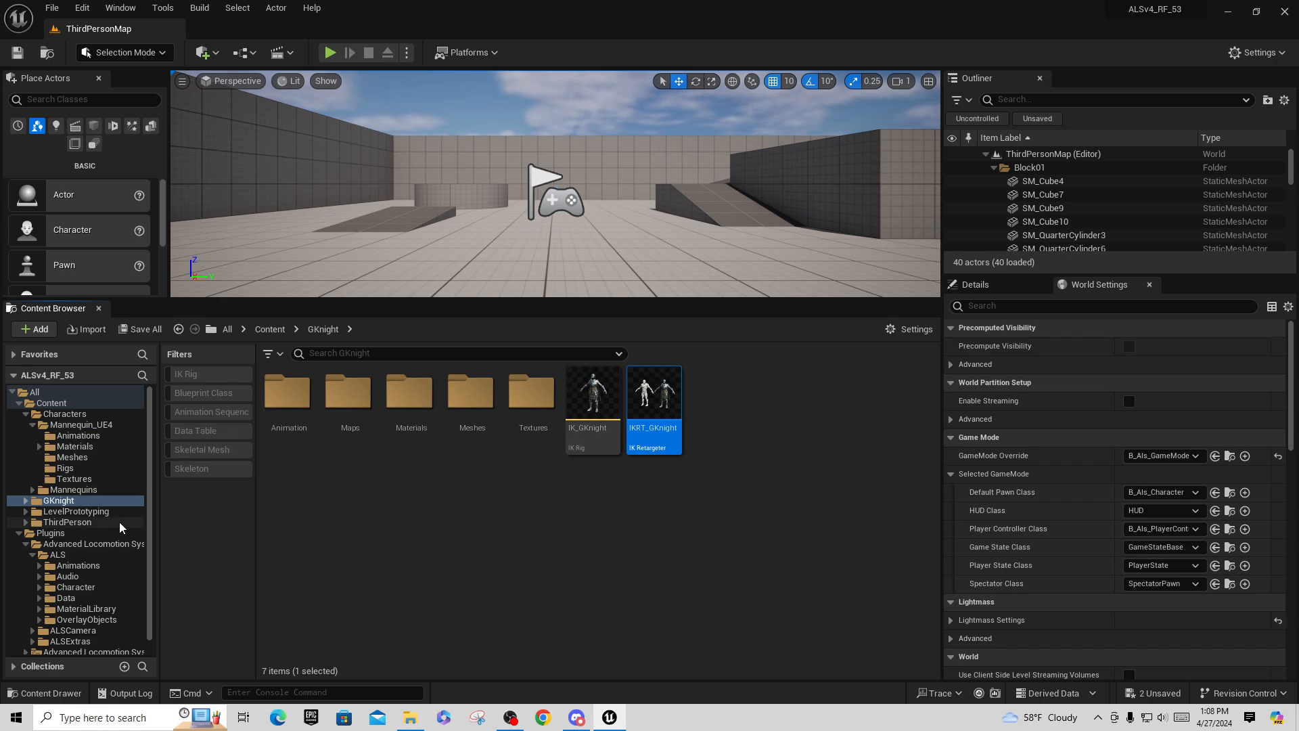
pyautogui.click(89, 426)
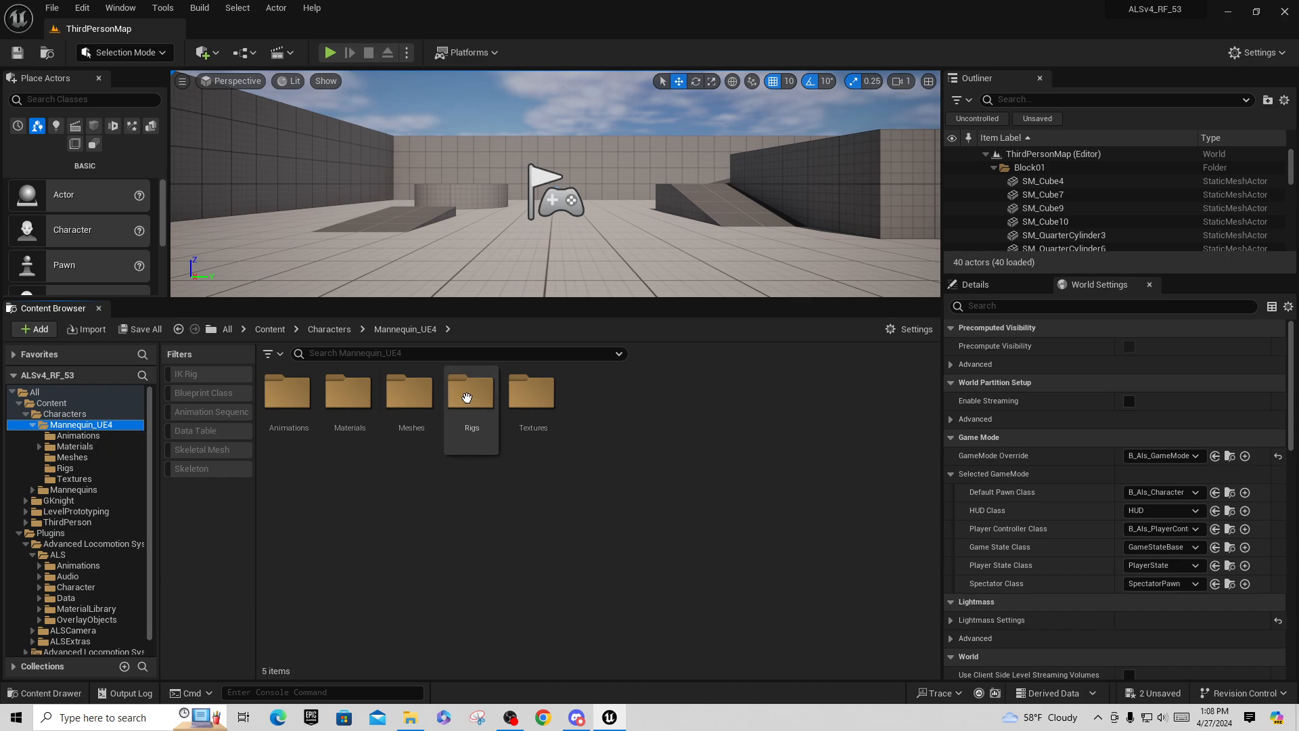
pyautogui.doubleClick(467, 396)
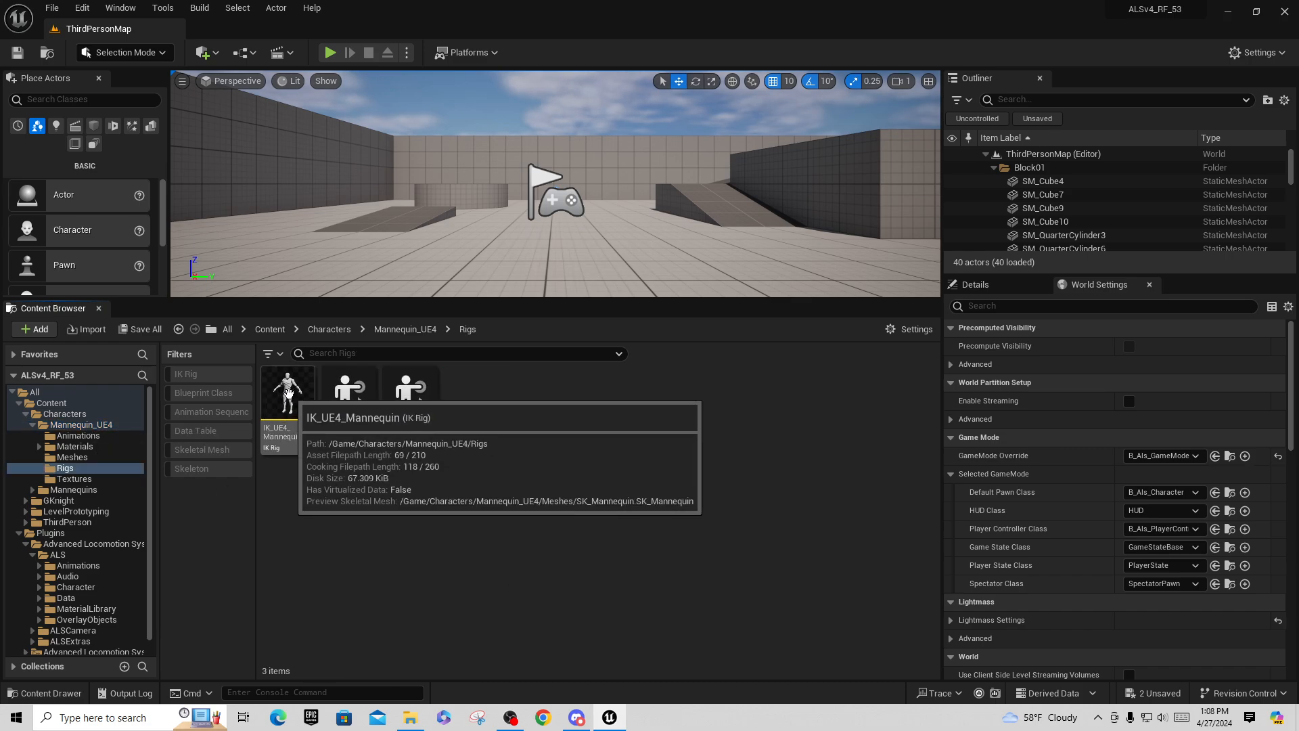
pyautogui.moveTo(288, 393); pyautogui.dragTo(78, 559)
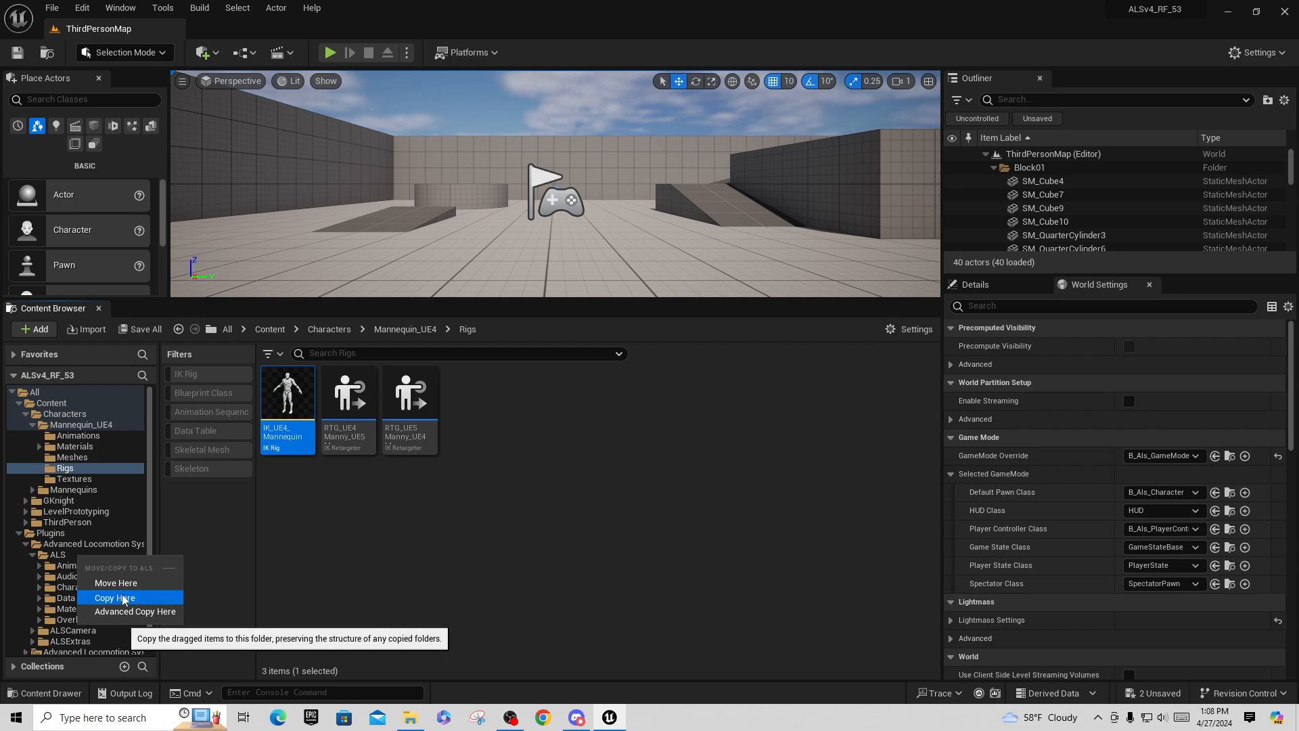
pyautogui.click(115, 597)
# Rename the copied IK rig in the ALS plugin folder as IK_ALS
pyautogui.click(61, 556)
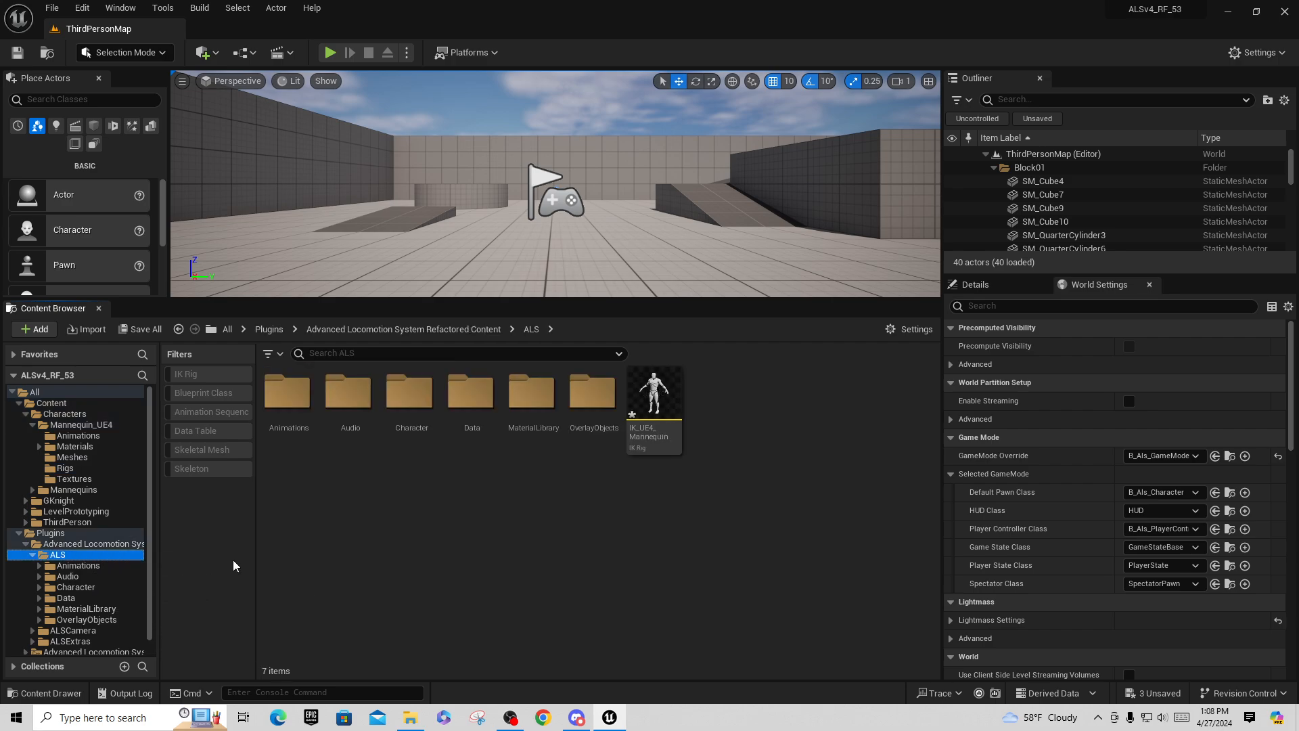
pyautogui.click(648, 433)
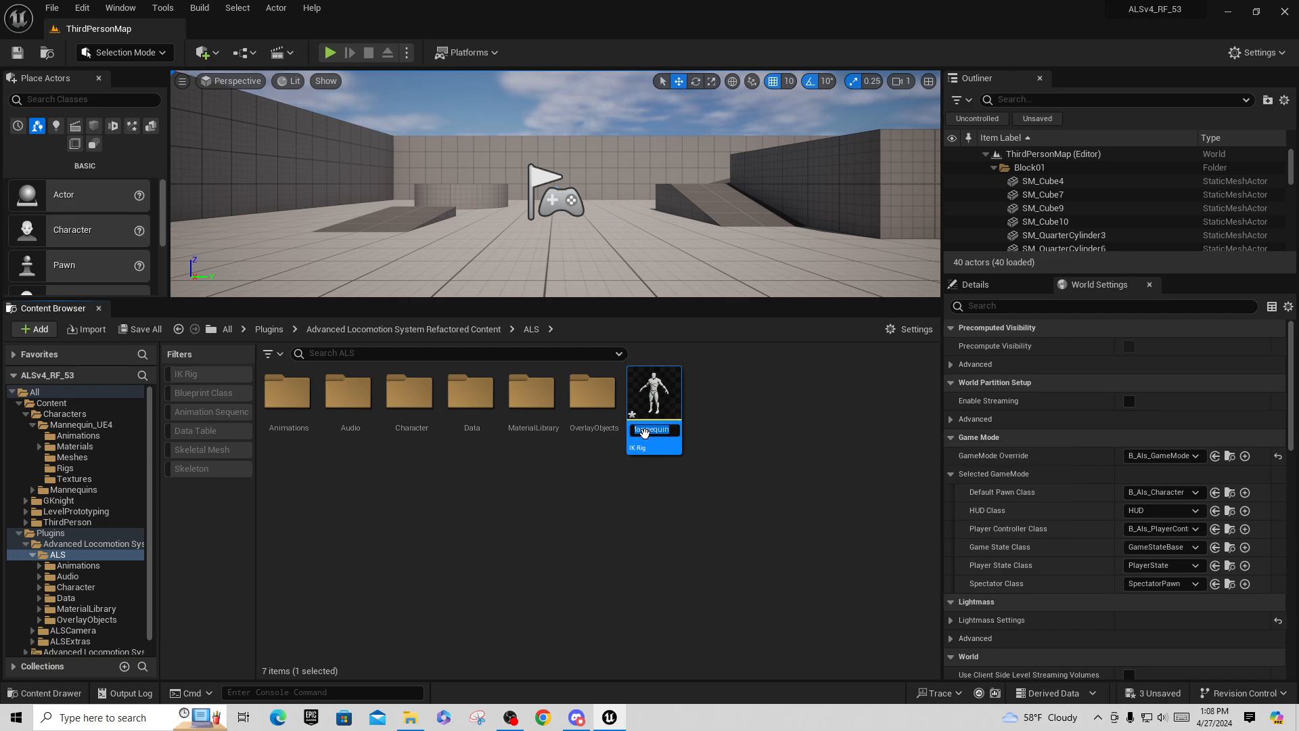
pyautogui.write('IK_ALS')
pyautogui.press('Return')
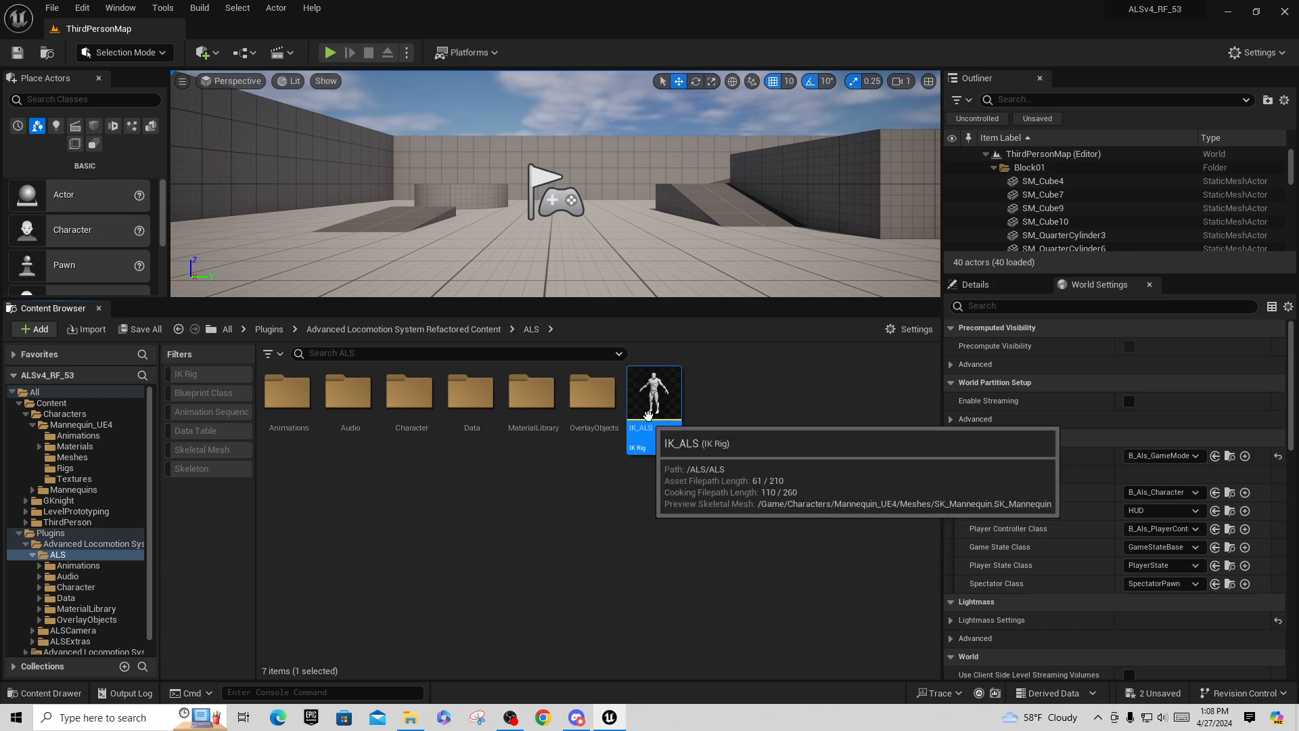
# Open IK_ALS, set its preview skeletal mesh to SKM_Als, and save and close the rig
pyautogui.doubleClick(653, 399)
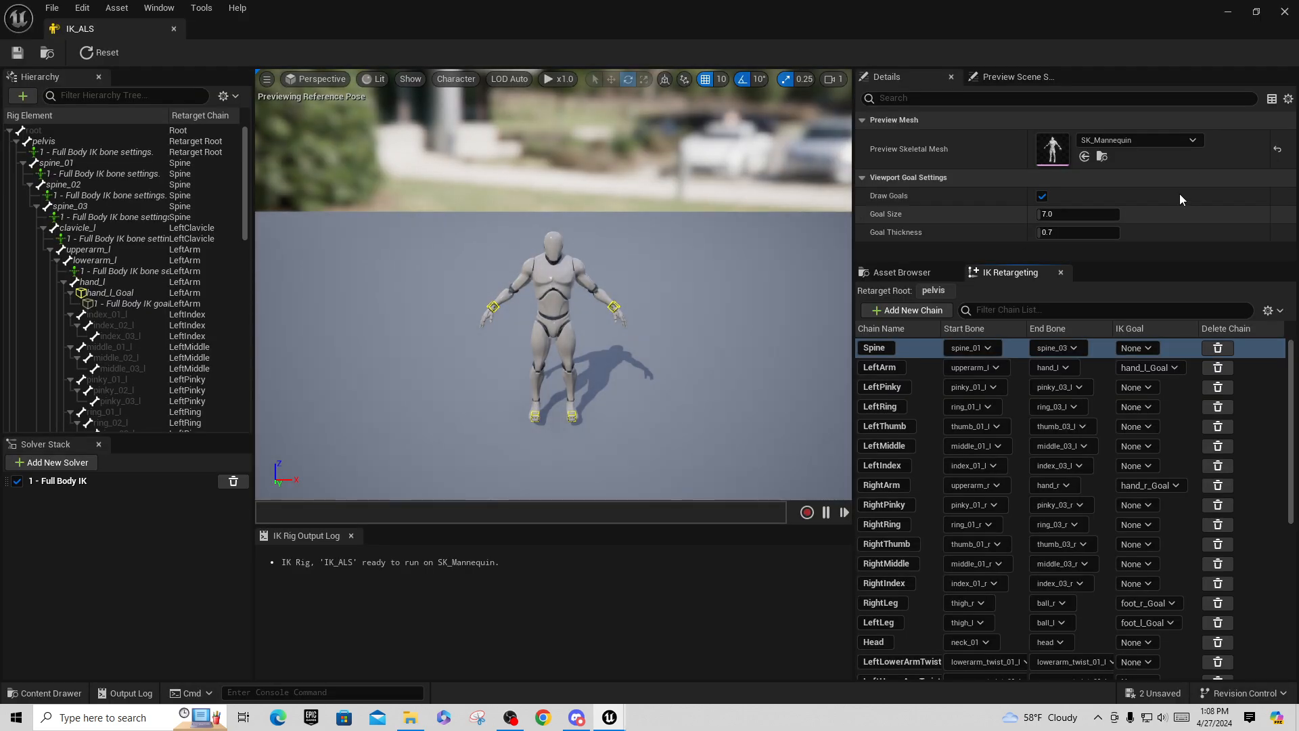
pyautogui.click(1193, 141)
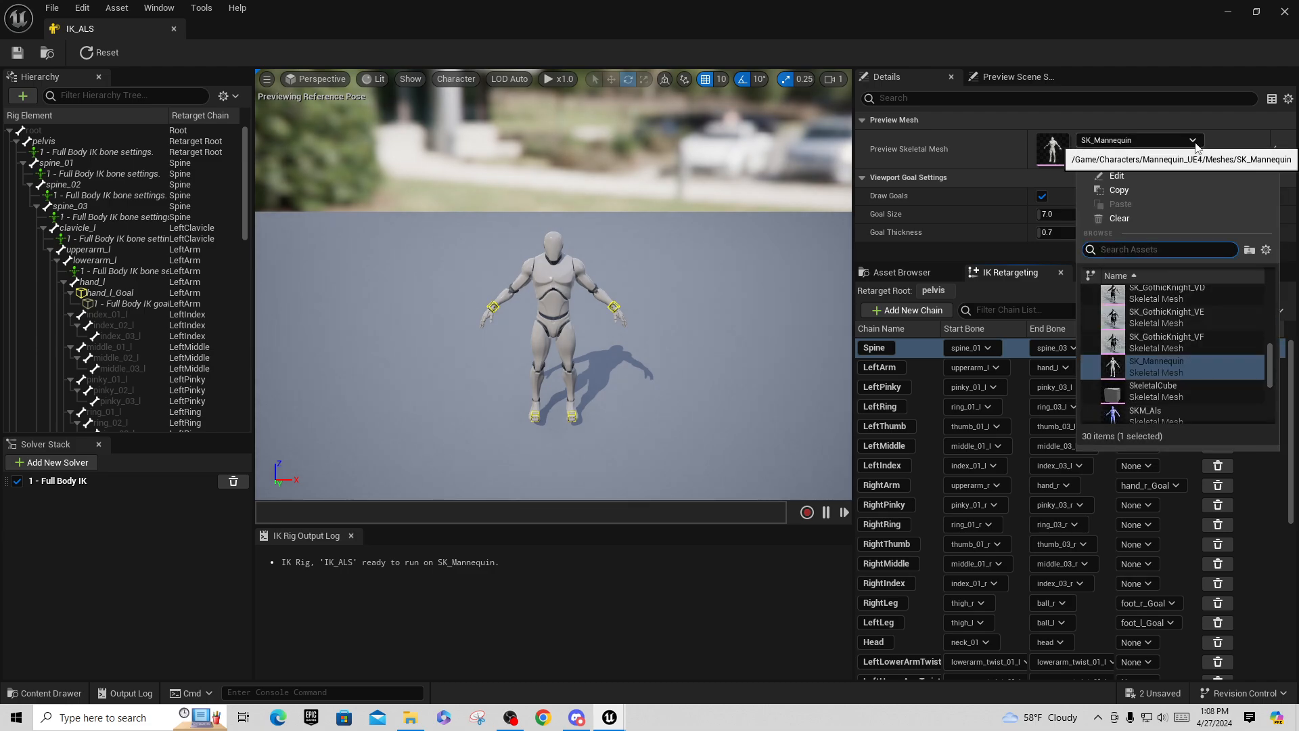
pyautogui.write('als')
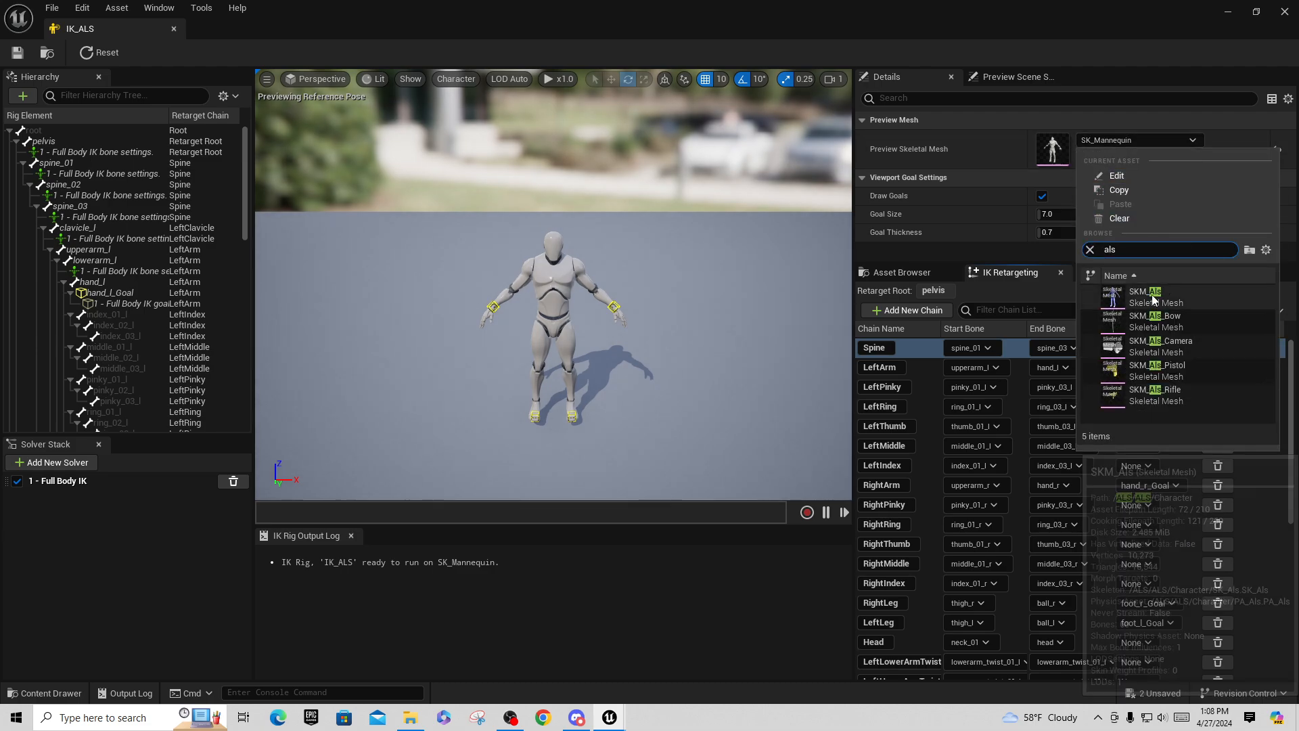
pyautogui.click(1150, 295)
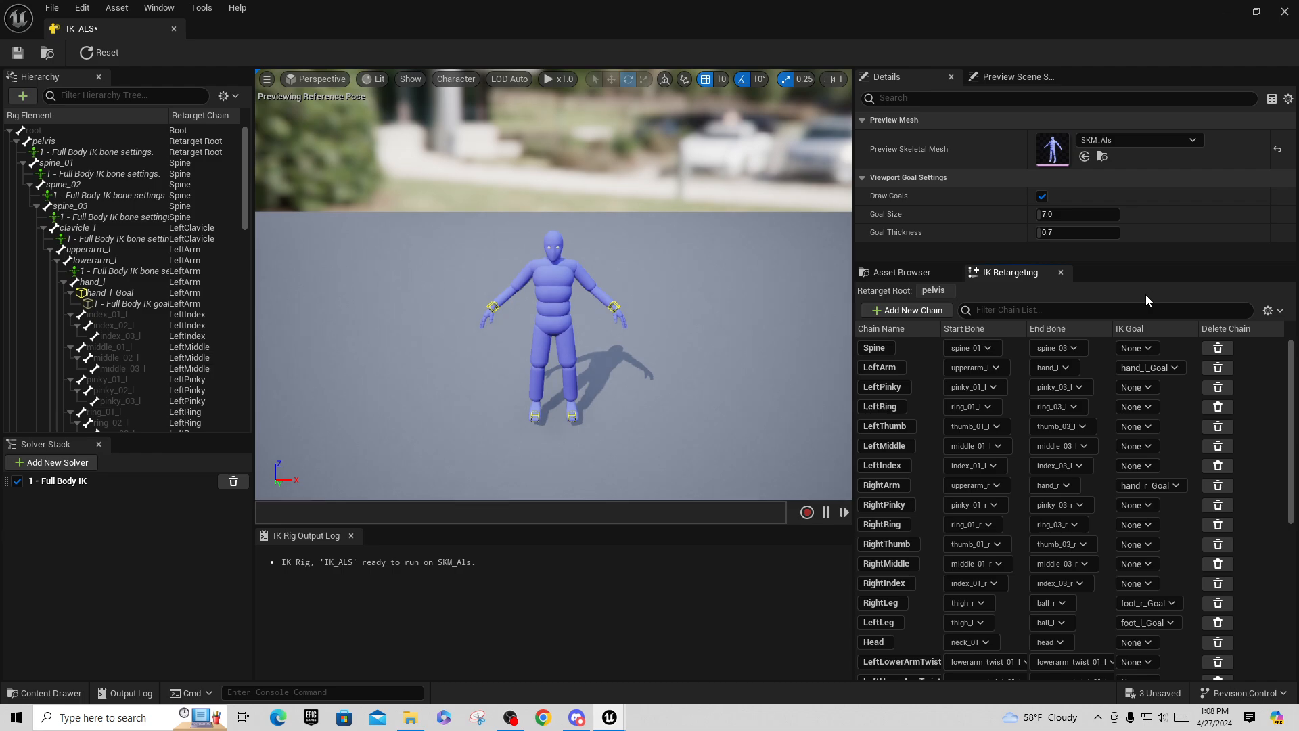
pyautogui.click(19, 52)
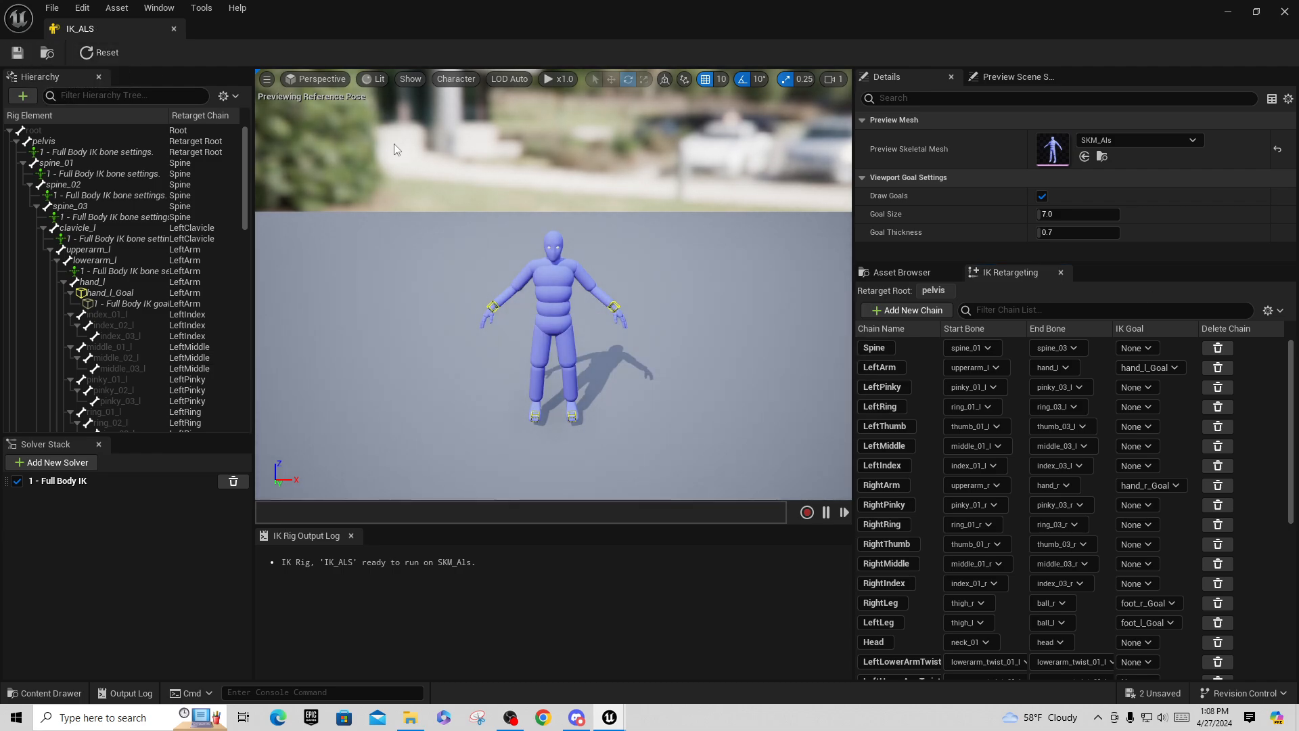
pyautogui.click(177, 34)
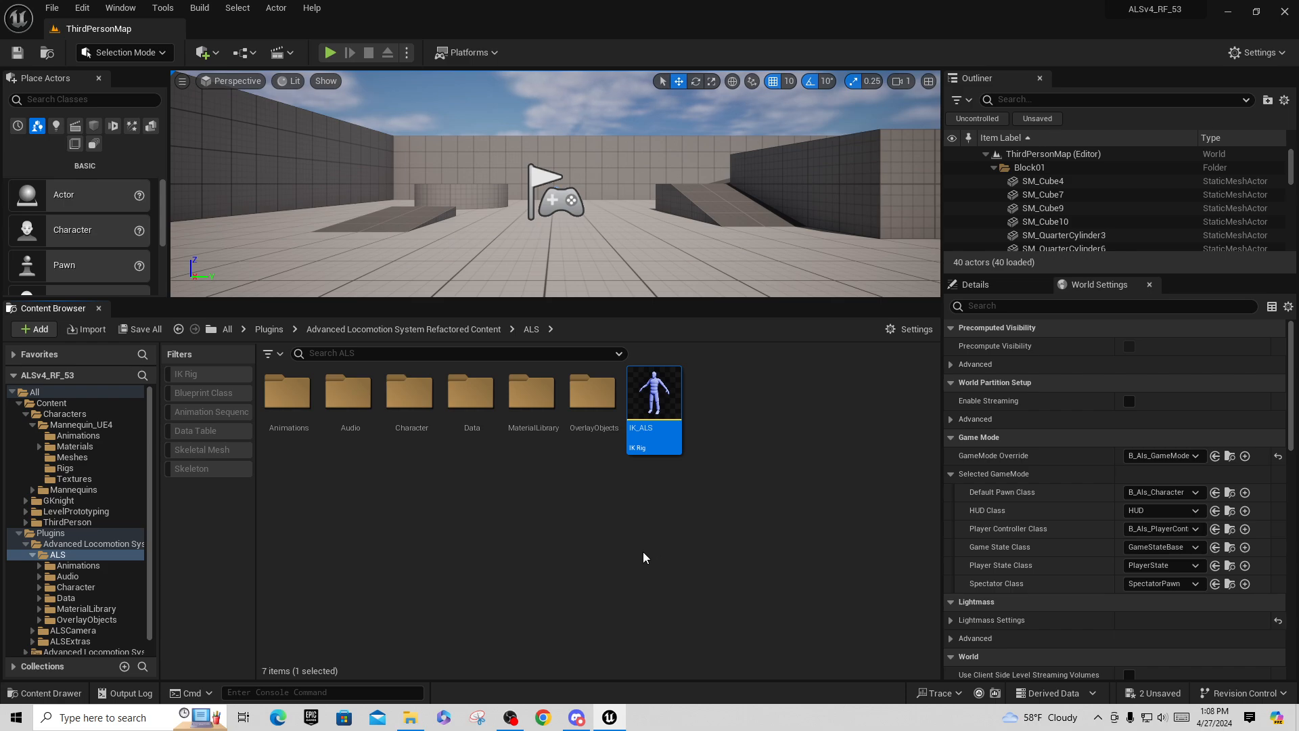
# Create an IK Retargeter named IKRT_ALS in the ALS folder, open it, and save and close it
pyautogui.rightClick(752, 413)
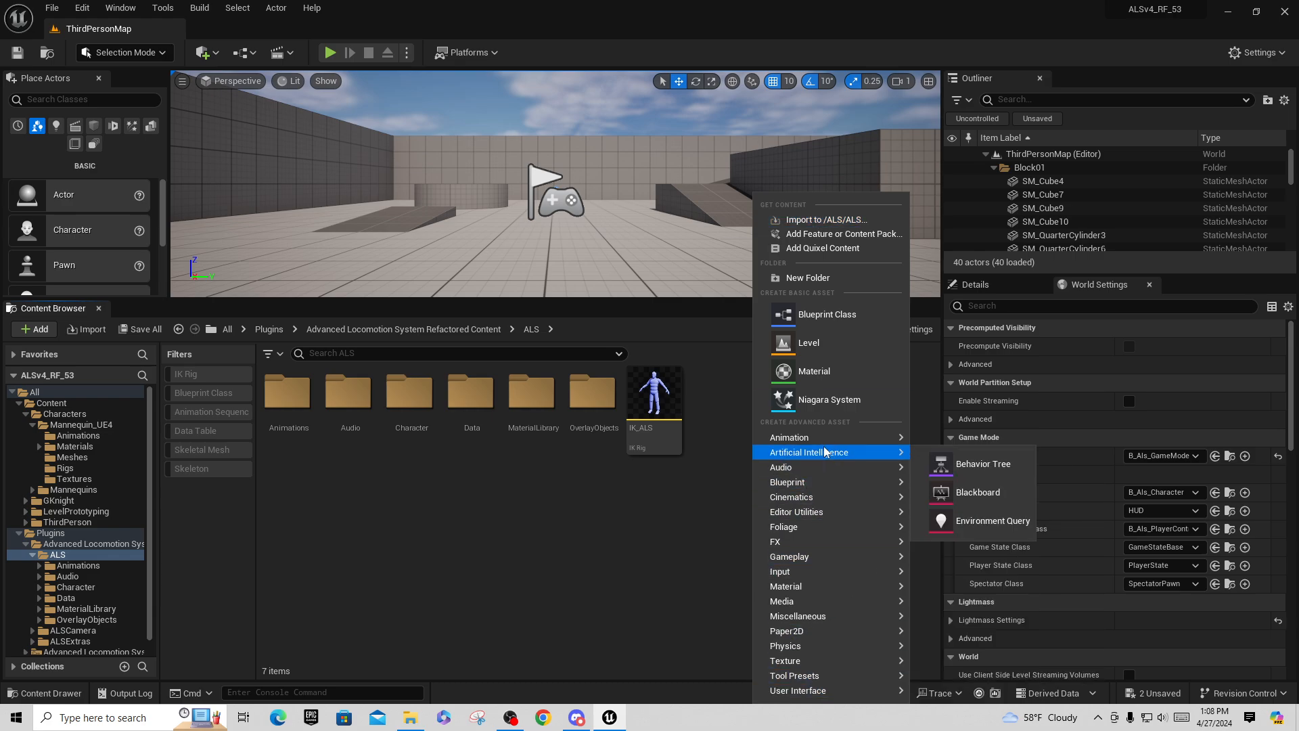
pyautogui.moveTo(862, 444)
pyautogui.moveTo(961, 690)
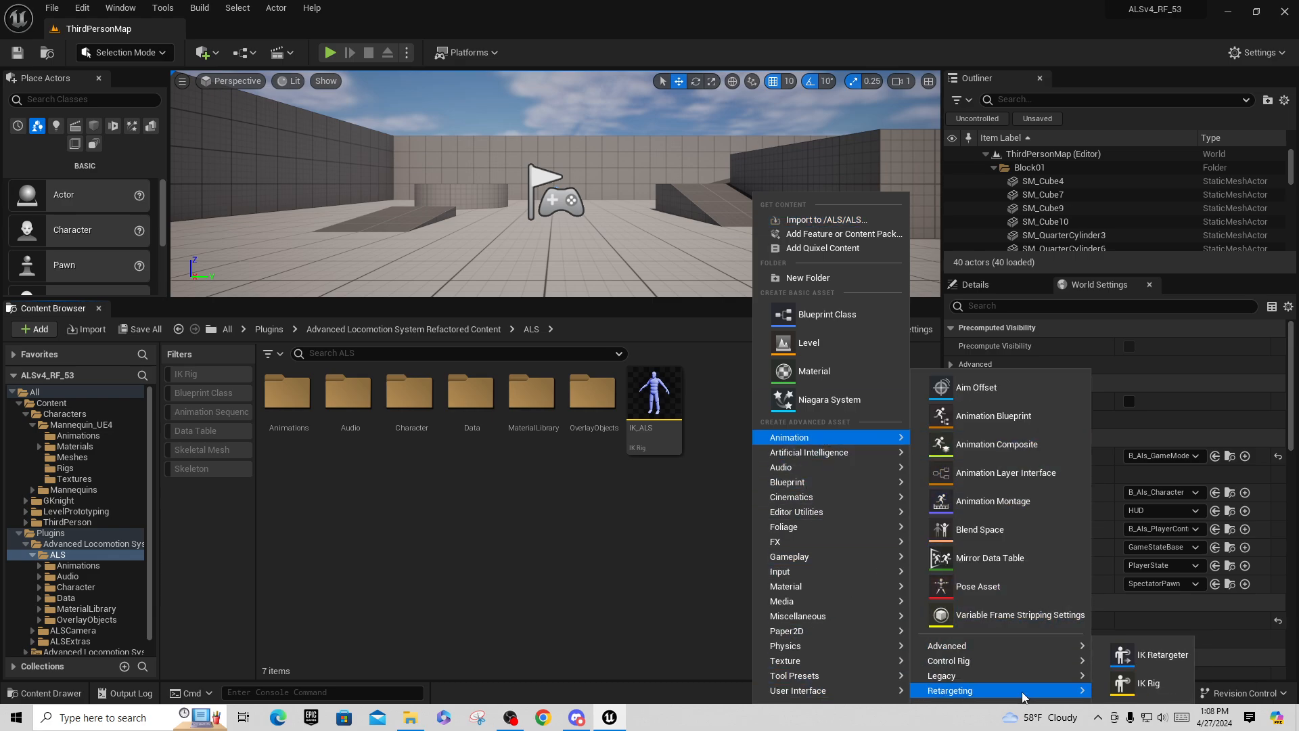
pyautogui.click(1151, 654)
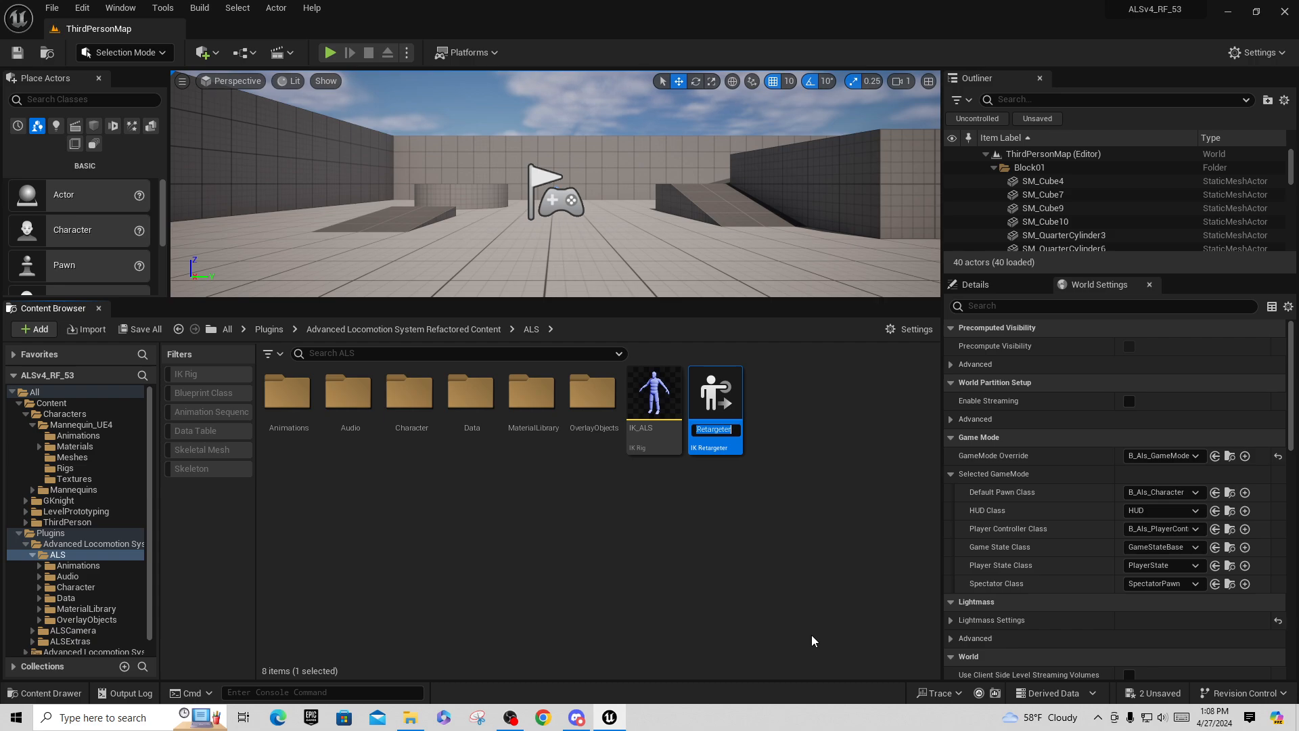
pyautogui.press('BackSpace')
pyautogui.write('IKRT_ALS')
pyautogui.press('Return')
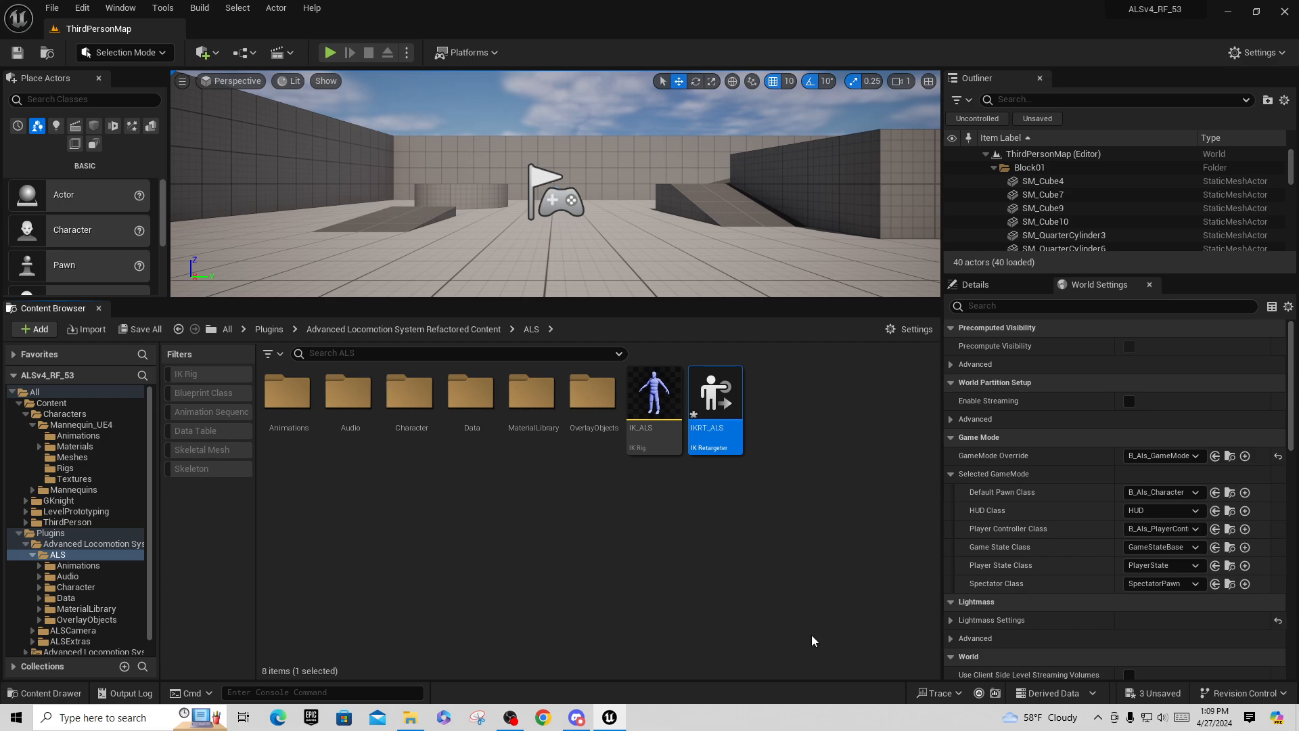
pyautogui.doubleClick(721, 410)
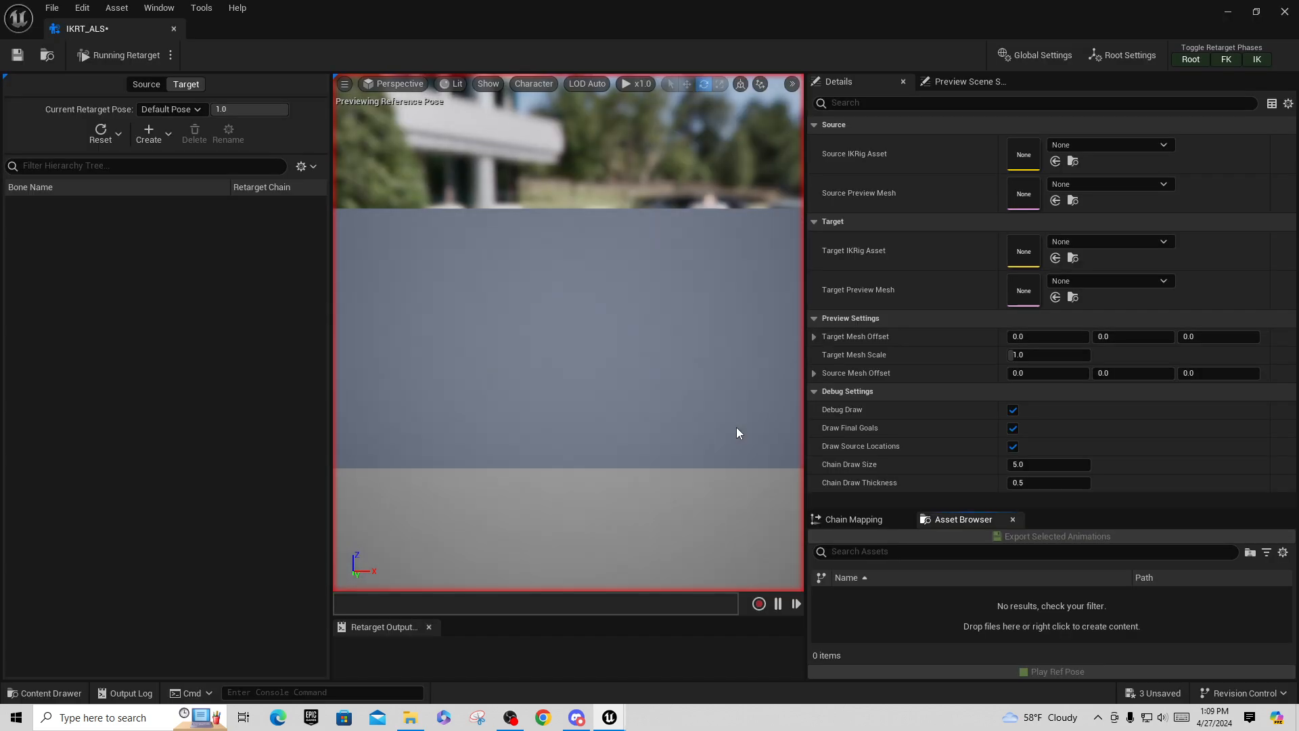
pyautogui.click(17, 52)
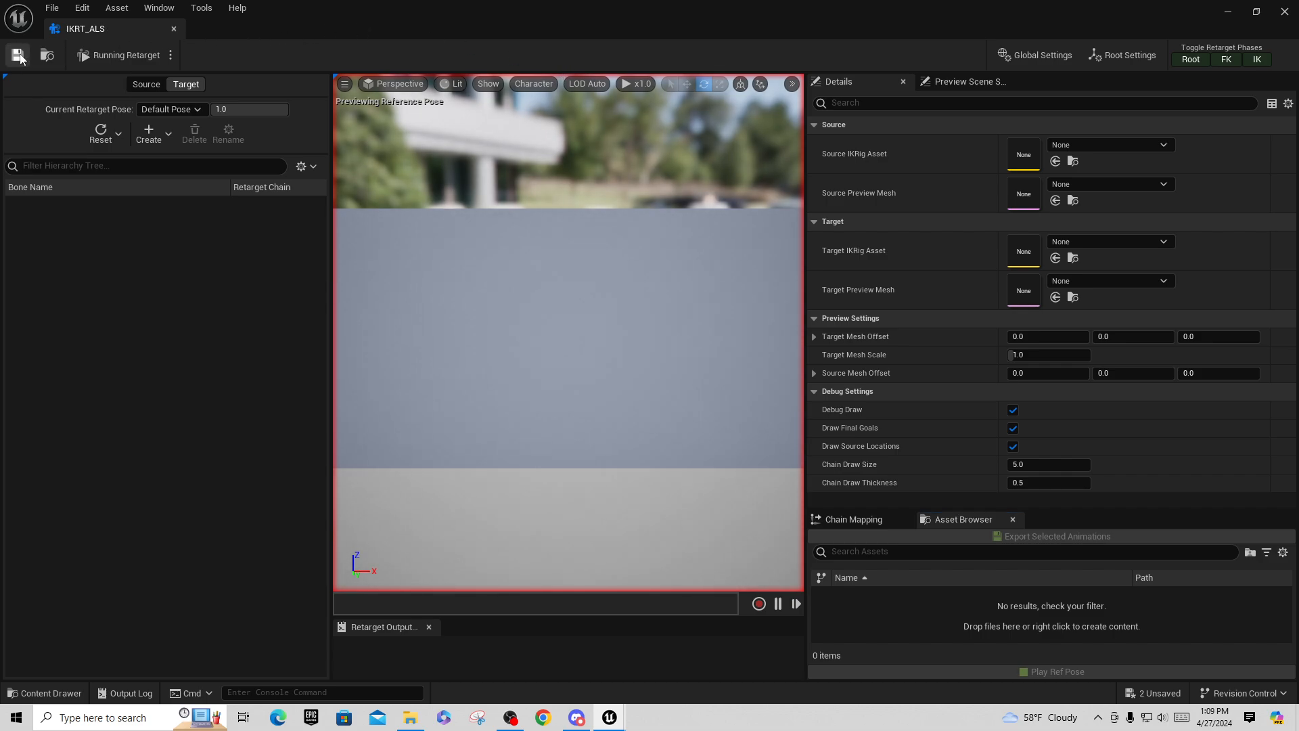
pyautogui.click(174, 29)
# Delete the IKRT_ALS retargeter from the ALS folder
pyautogui.click(739, 510)
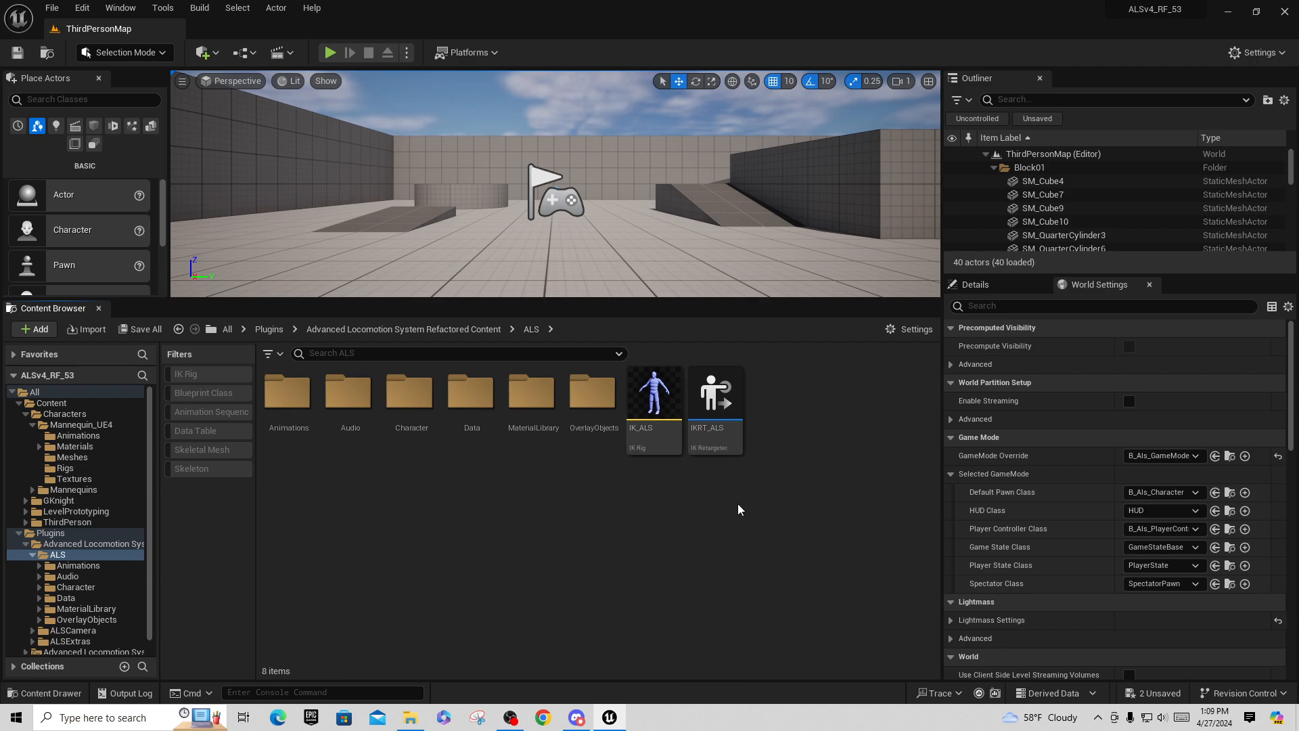
pyautogui.press('Delete')
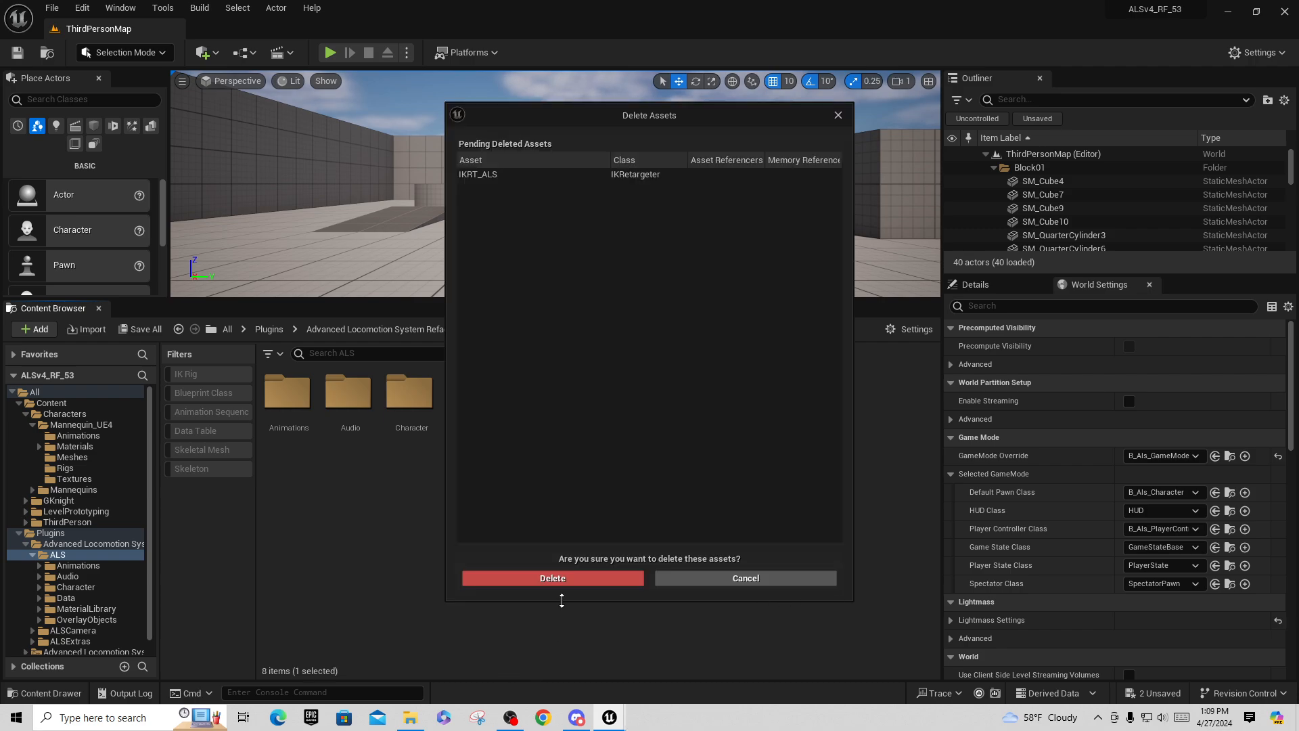
pyautogui.click(557, 578)
# Open IKRT_GKnight from the GKnight folder and set its source IK rig to IK_ALS
pyautogui.click(78, 413)
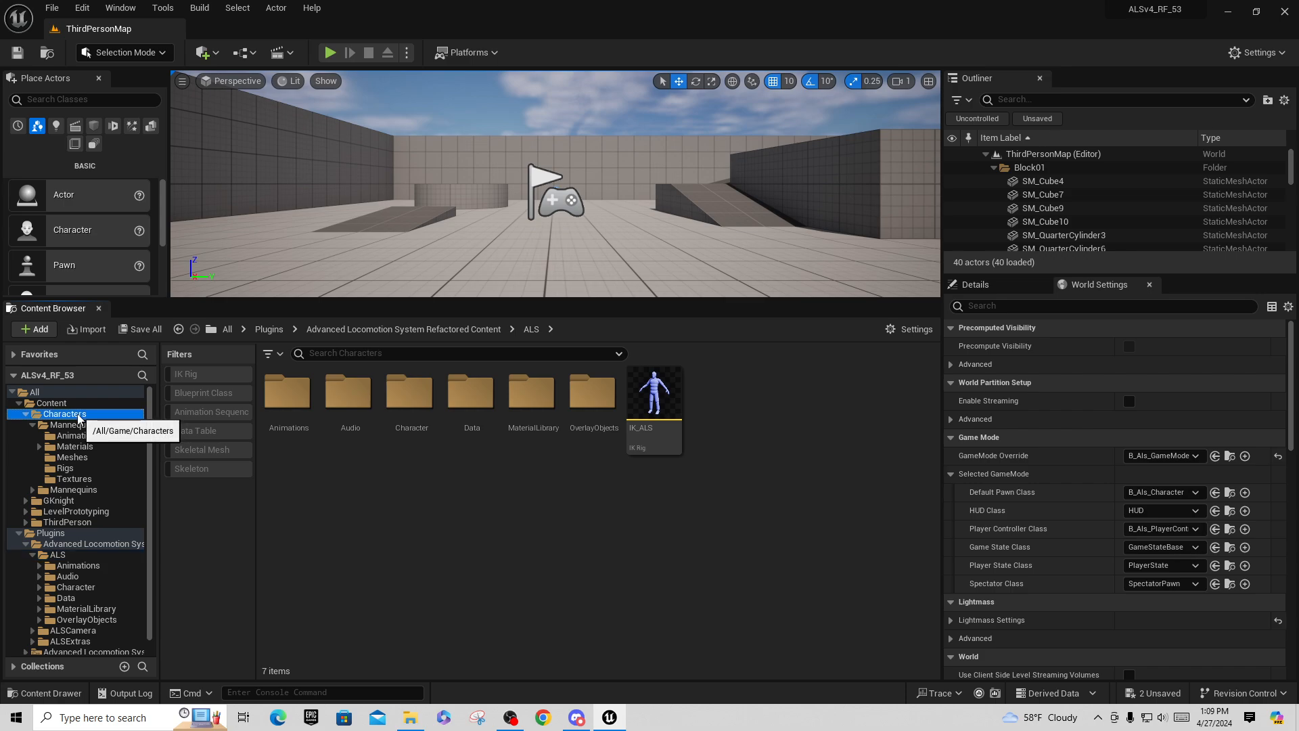
pyautogui.click(62, 501)
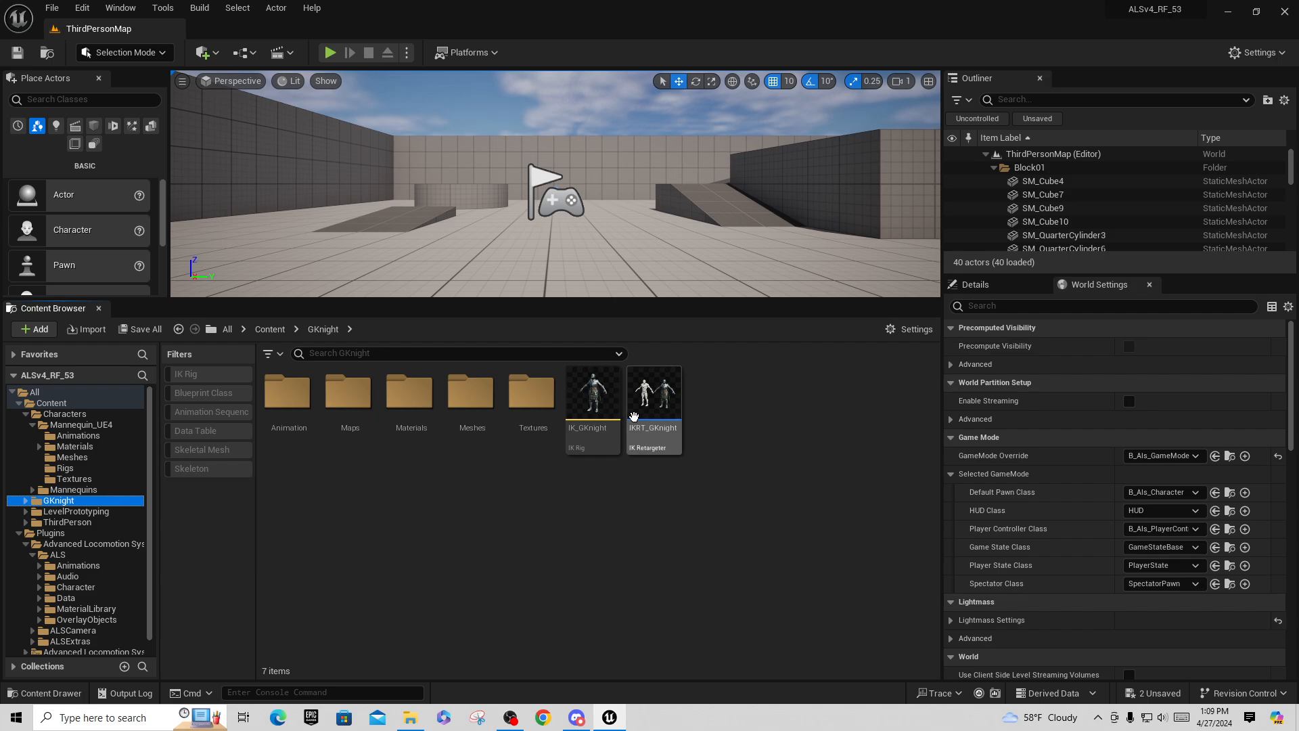
pyautogui.doubleClick(645, 396)
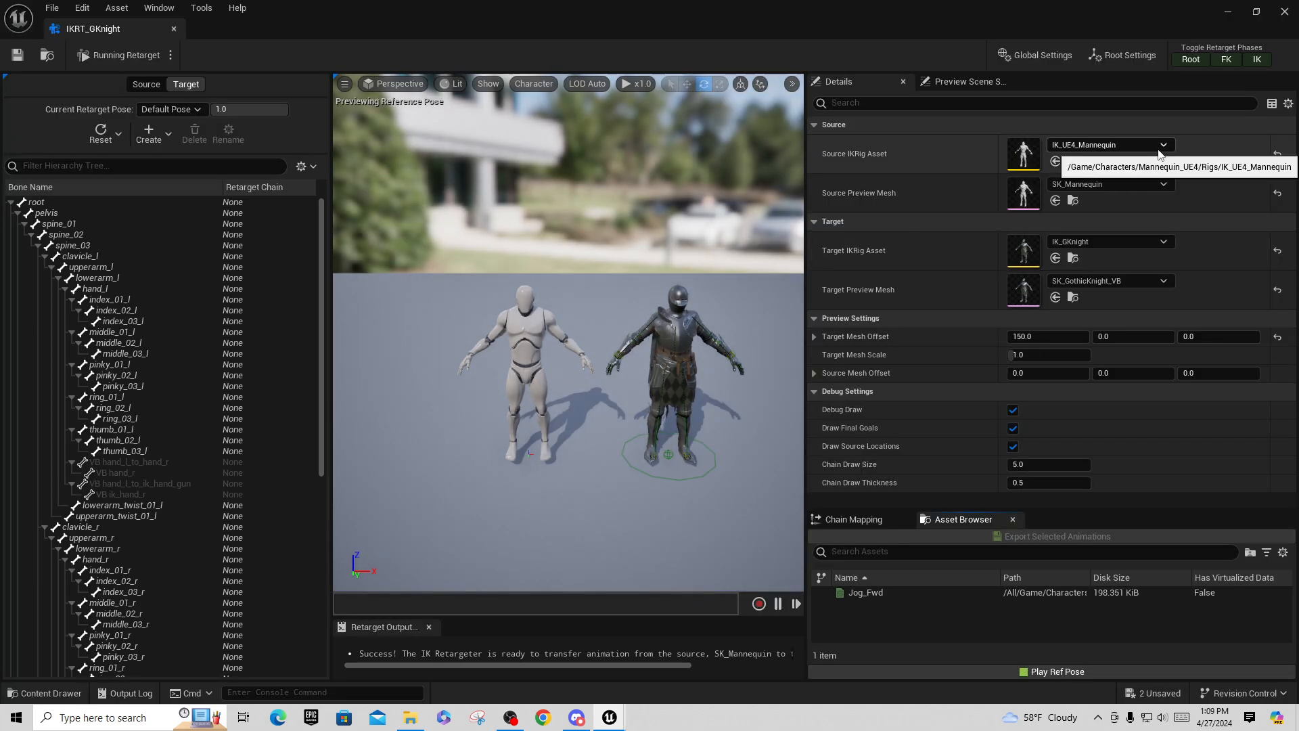
pyautogui.click(1117, 145)
pyautogui.click(1119, 328)
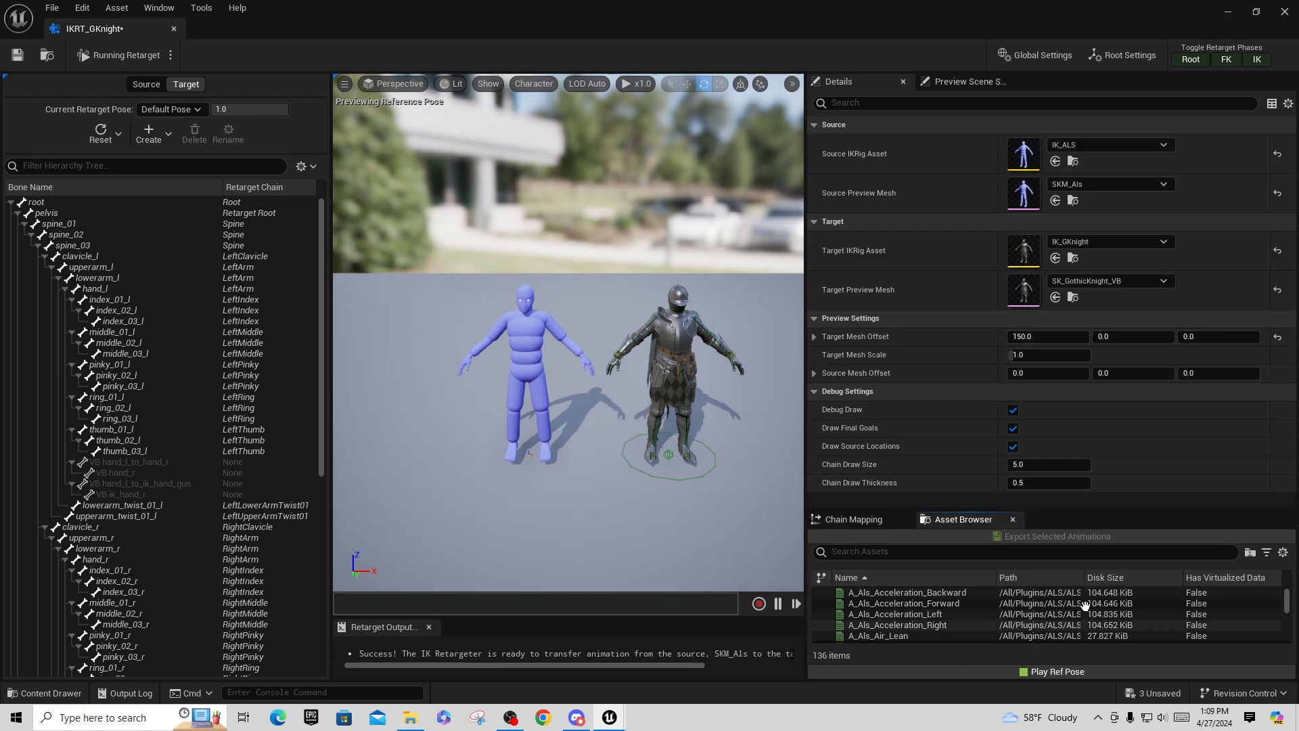
# Preview various ALS animations on the source and Gothic Knight meshes, including the bow, air lean, acceleration and binoculars sequences
pyautogui.moveTo(1135, 511); pyautogui.dragTo(1135, 337)
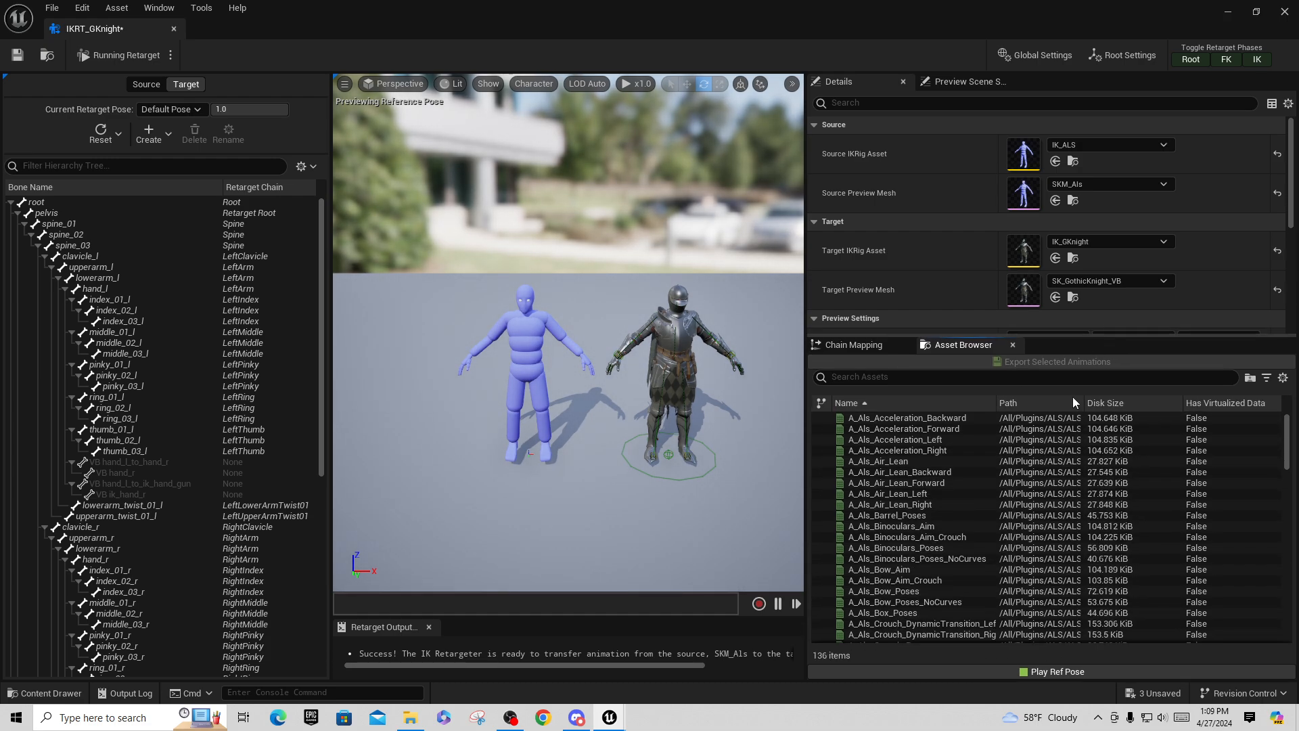
pyautogui.click(911, 525)
pyautogui.click(891, 548)
pyautogui.click(900, 601)
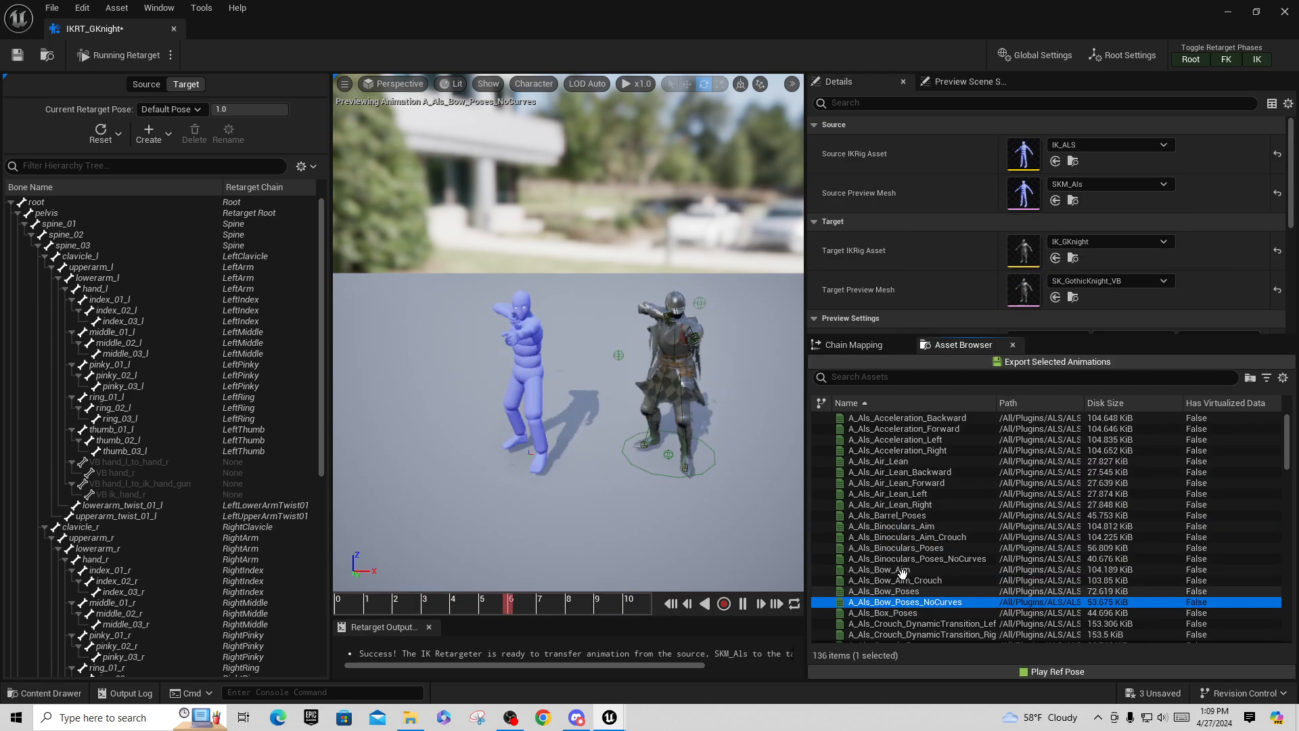
pyautogui.click(903, 515)
pyautogui.click(916, 472)
pyautogui.doubleClick(1035, 481)
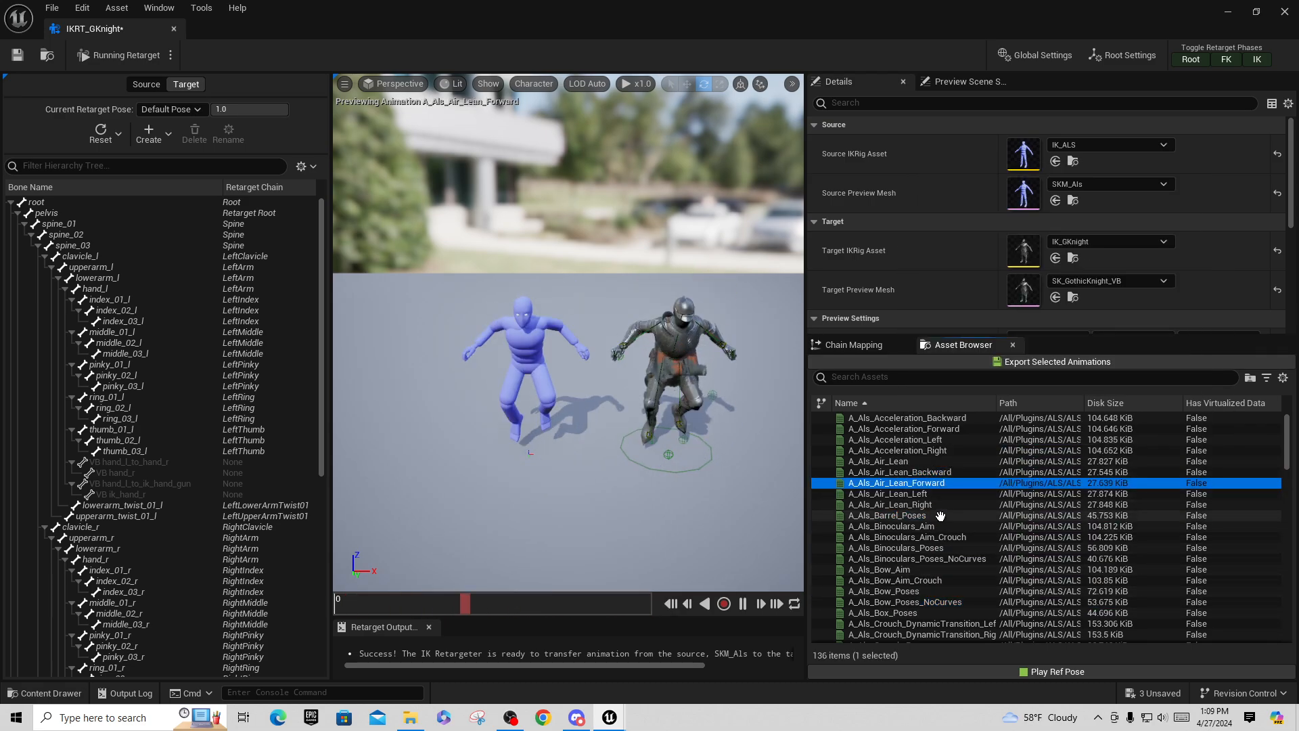
pyautogui.doubleClick(923, 494)
pyautogui.click(904, 470)
pyautogui.click(892, 450)
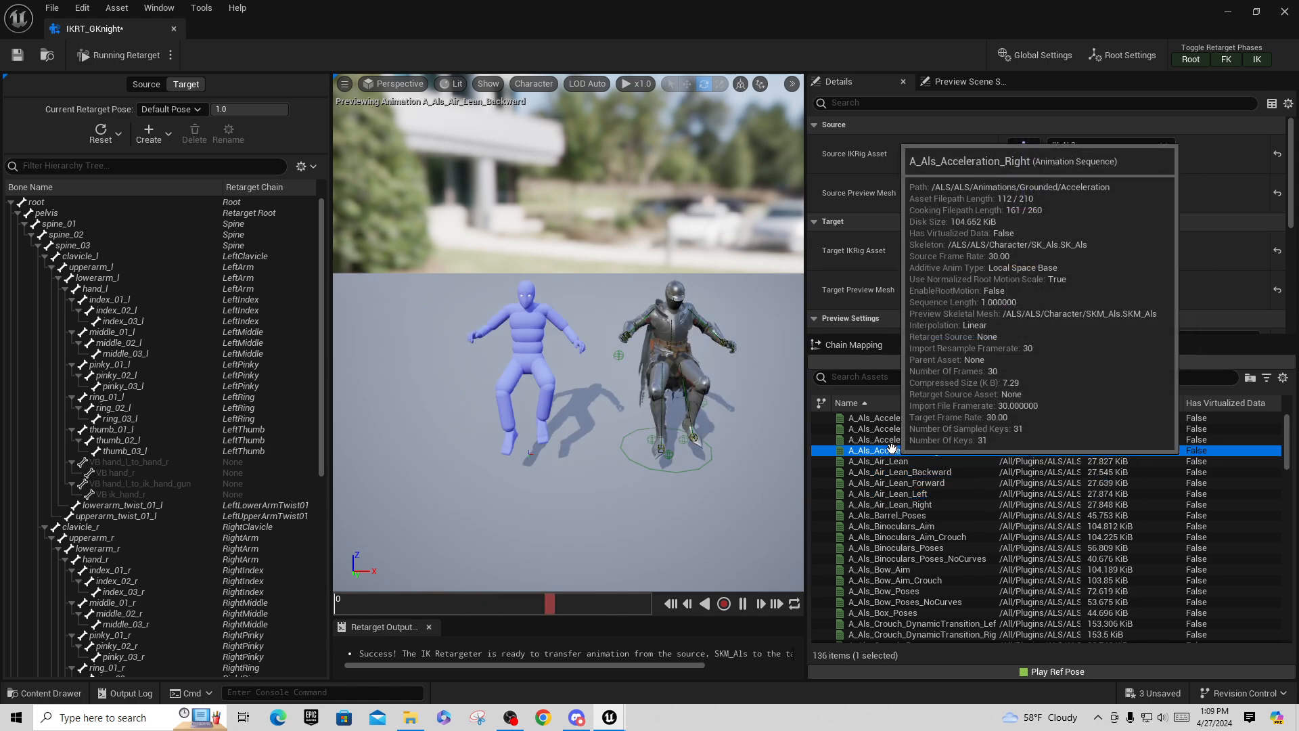
pyautogui.click(887, 440)
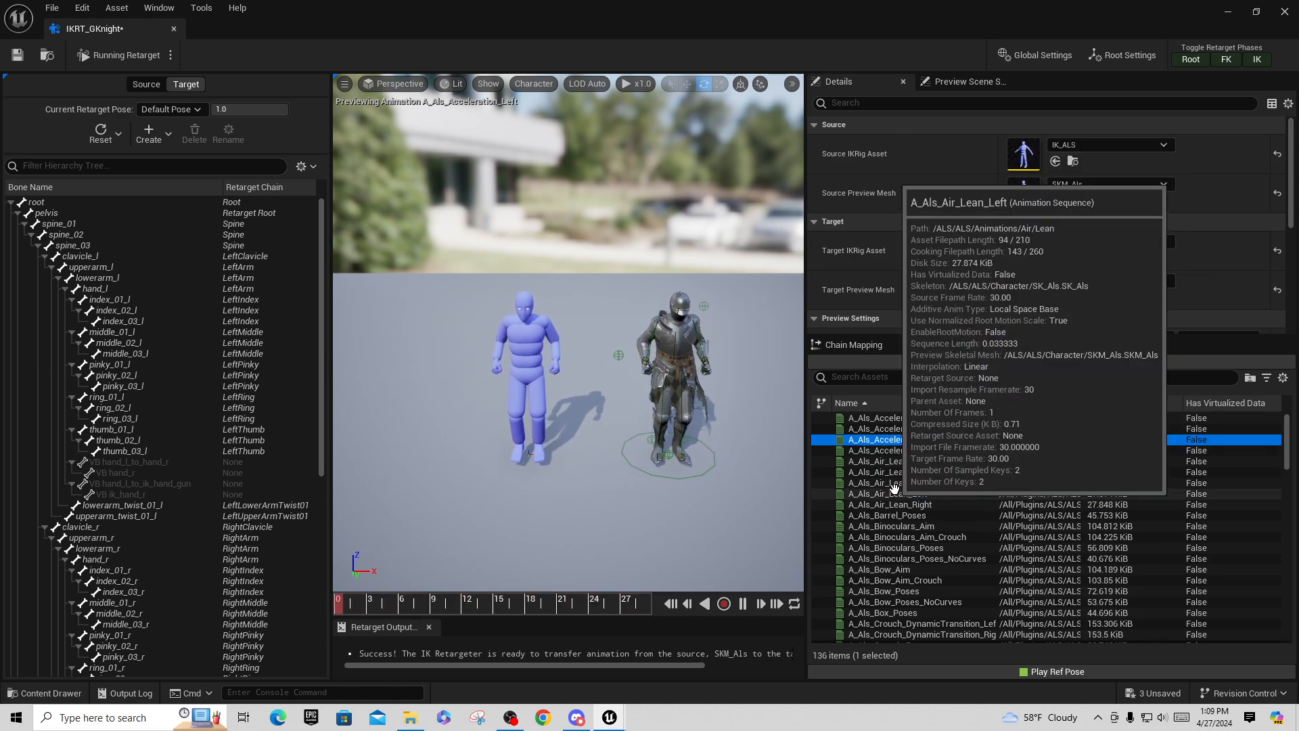
pyautogui.click(892, 429)
pyautogui.click(892, 417)
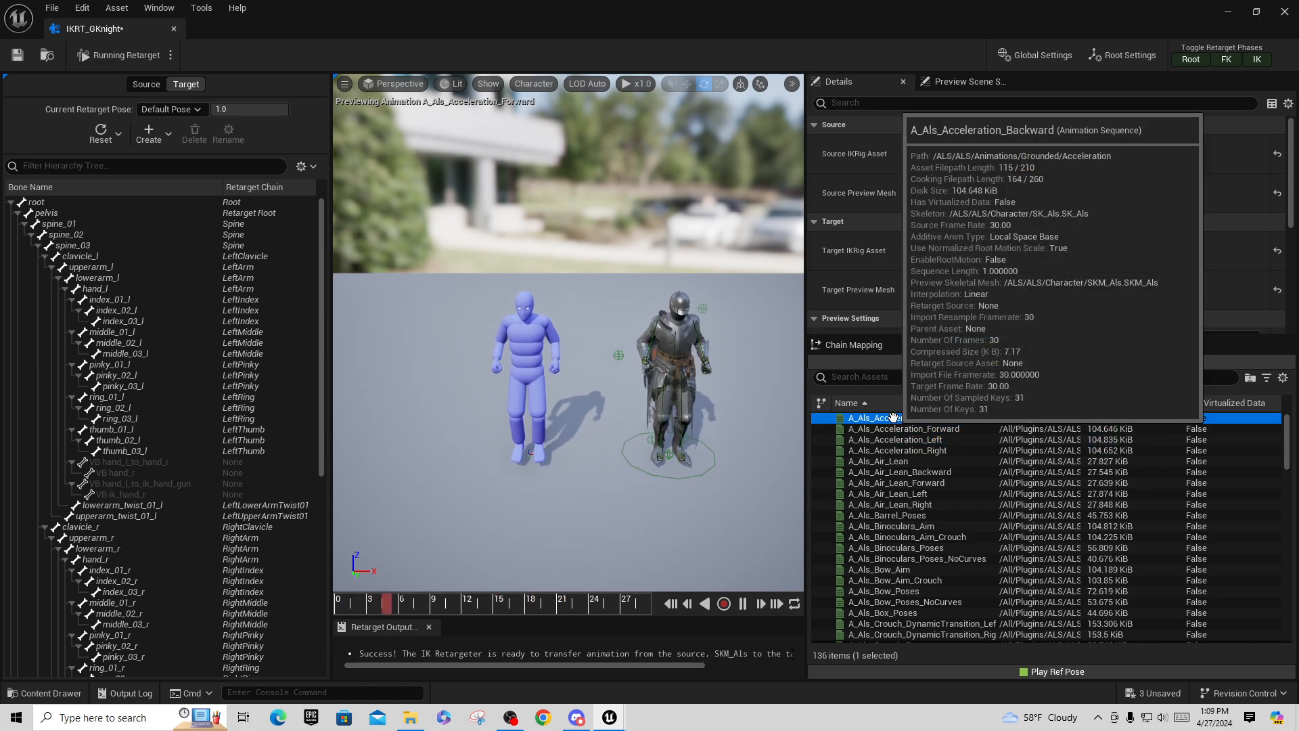
pyautogui.click(904, 471)
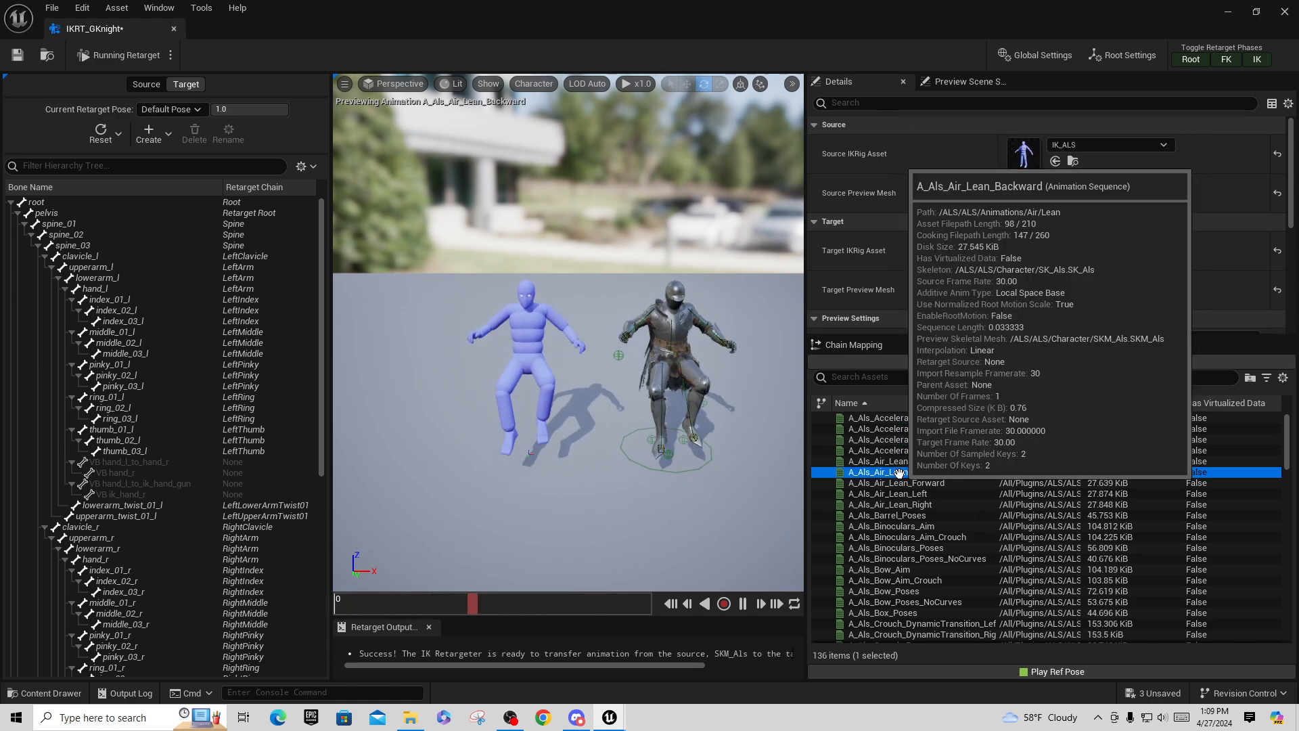
pyautogui.click(903, 504)
pyautogui.click(904, 524)
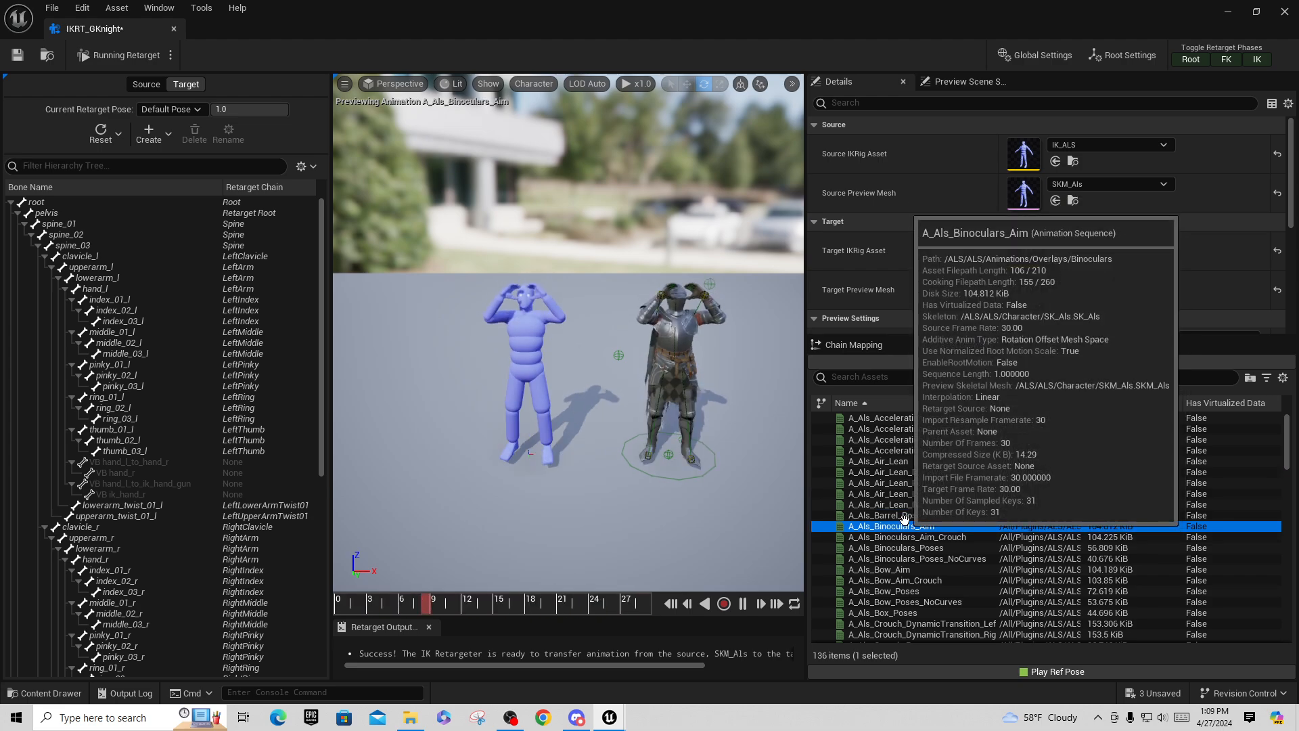
pyautogui.click(905, 537)
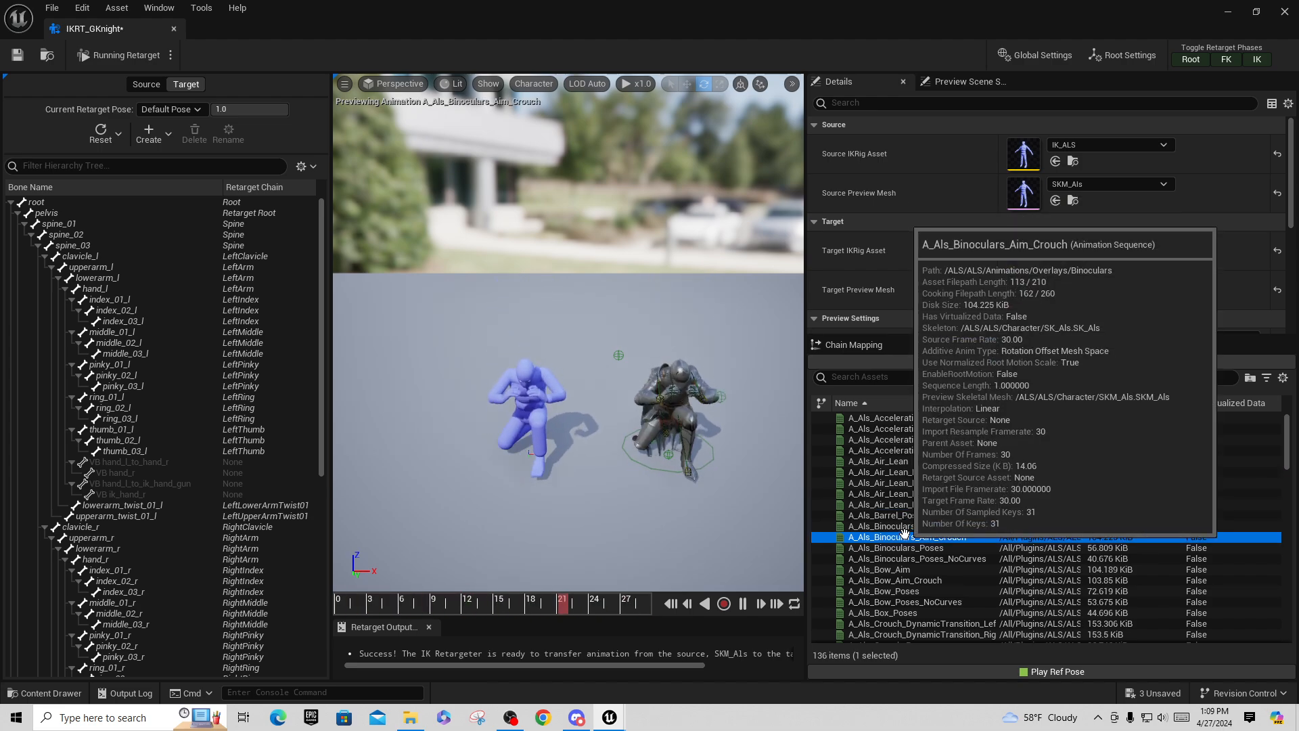
pyautogui.click(906, 547)
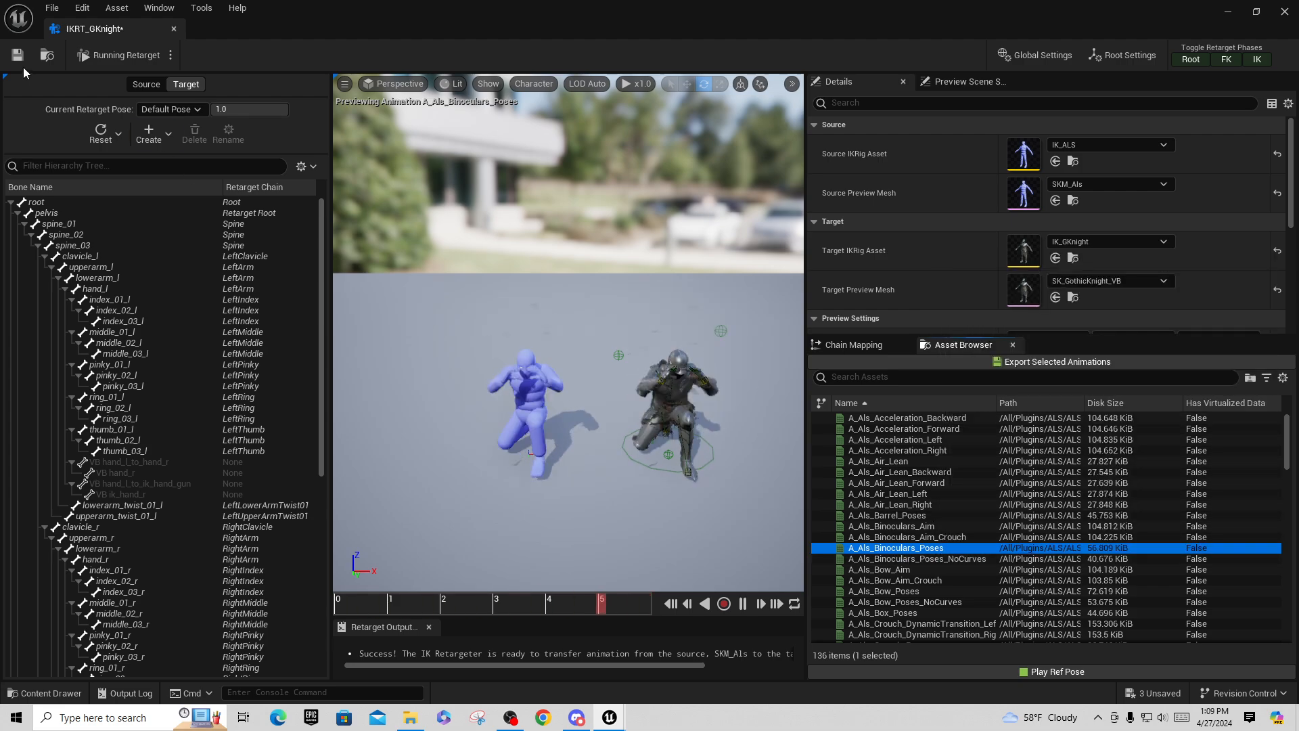
# Save and close the IKRT_GKnight retargeter, and open the GKnightABP animation blueprint from the GKnight Meshes folder
pyautogui.click(16, 60)
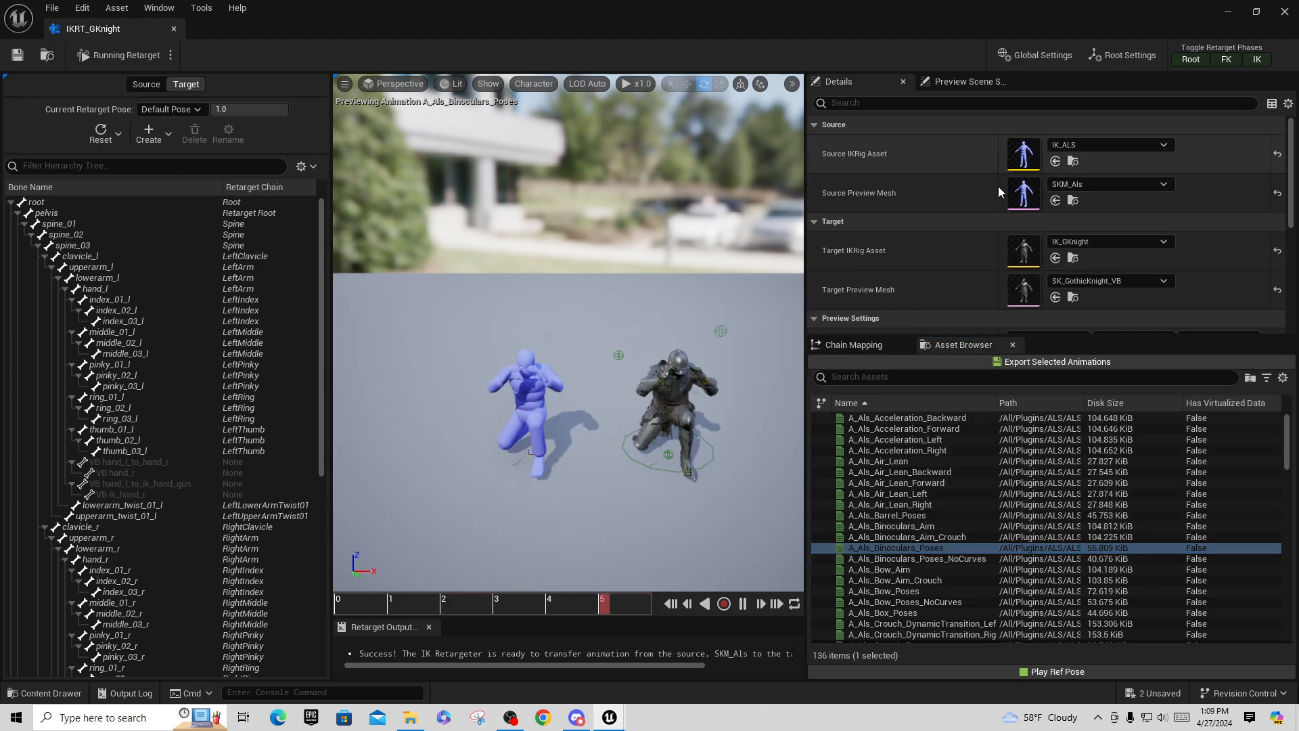
pyautogui.click(174, 28)
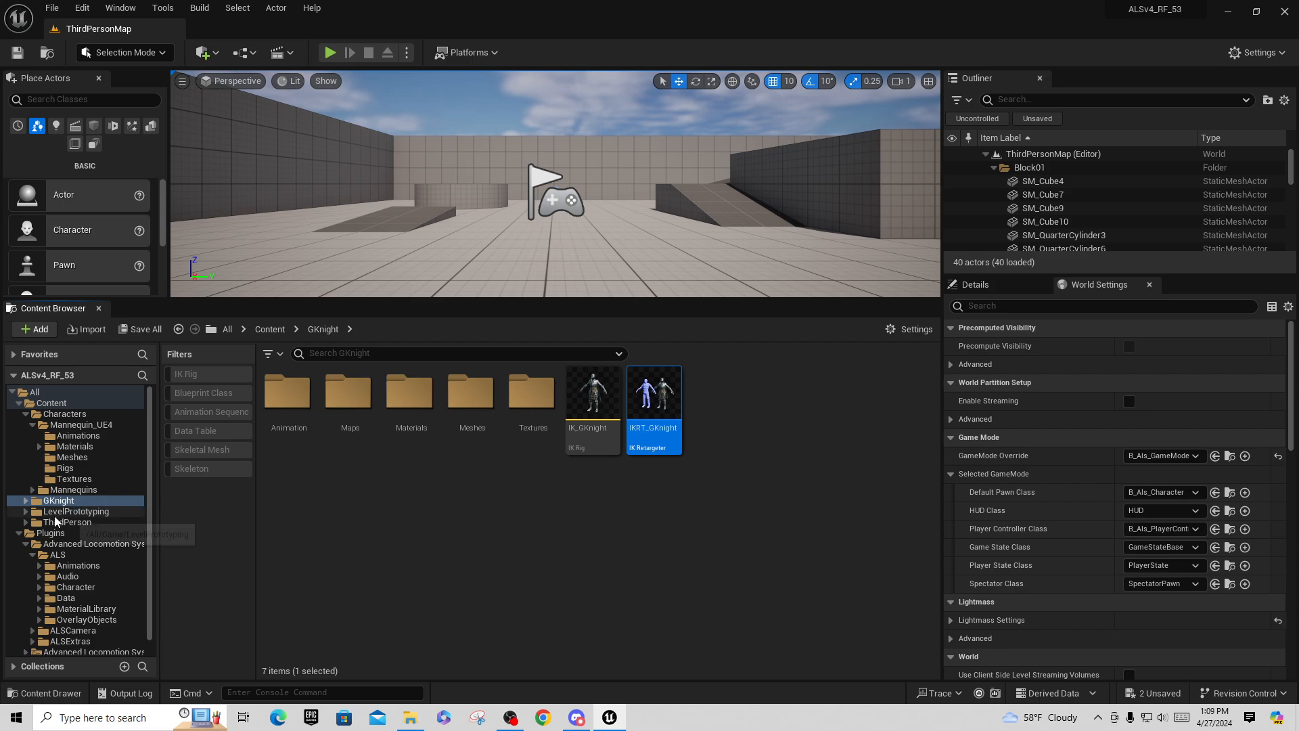
pyautogui.click(61, 457)
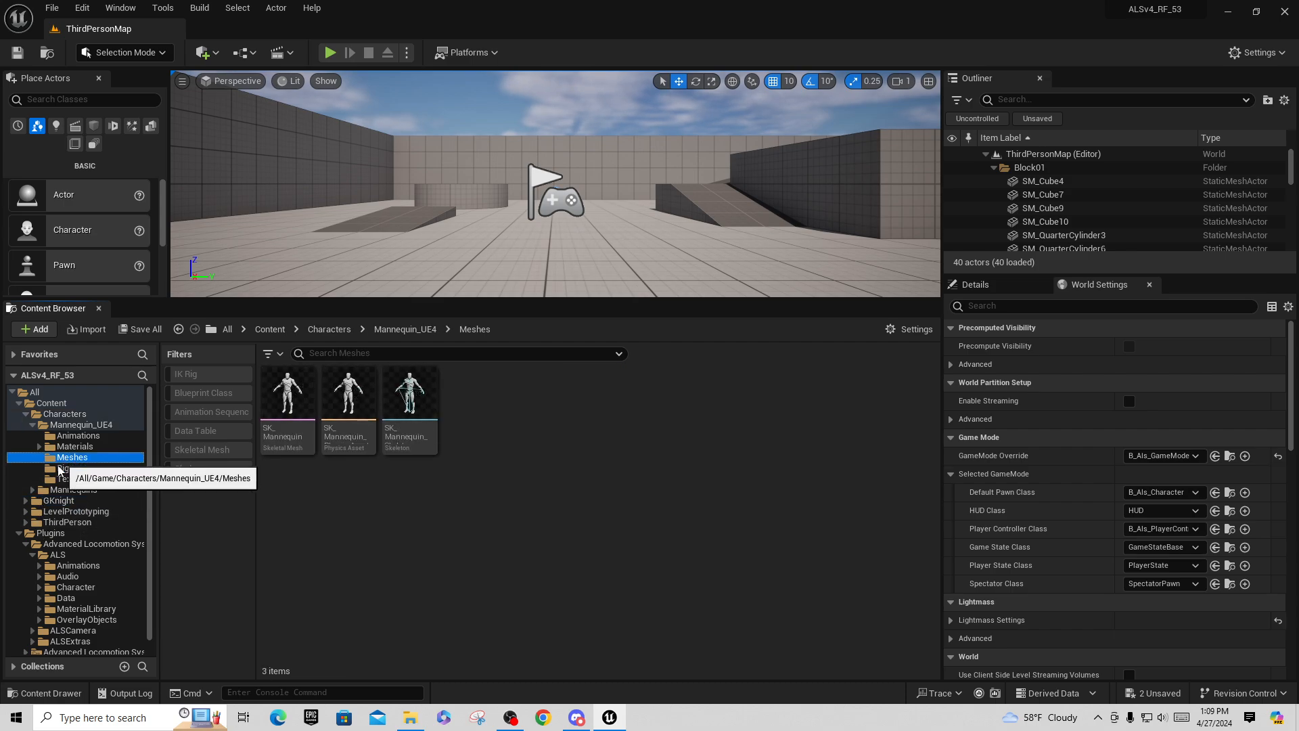
pyautogui.scroll(-1, 58, 477)
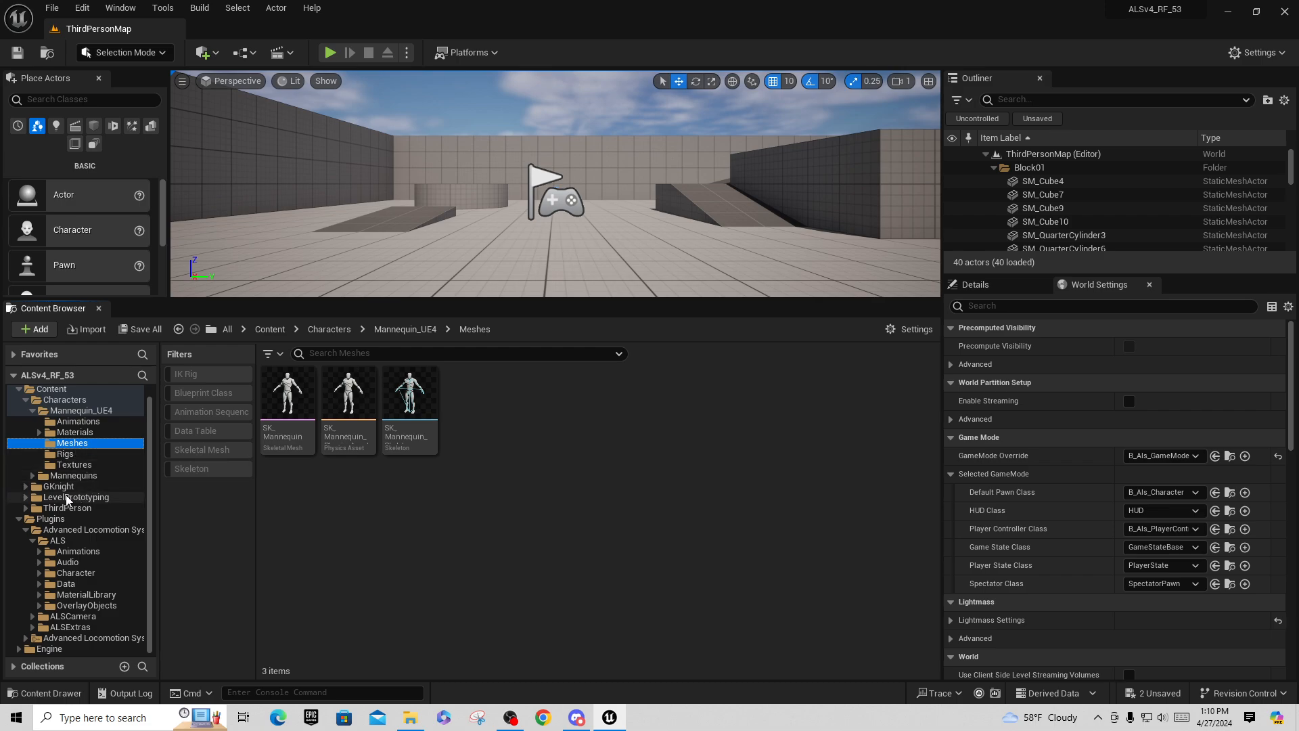
pyautogui.click(26, 487)
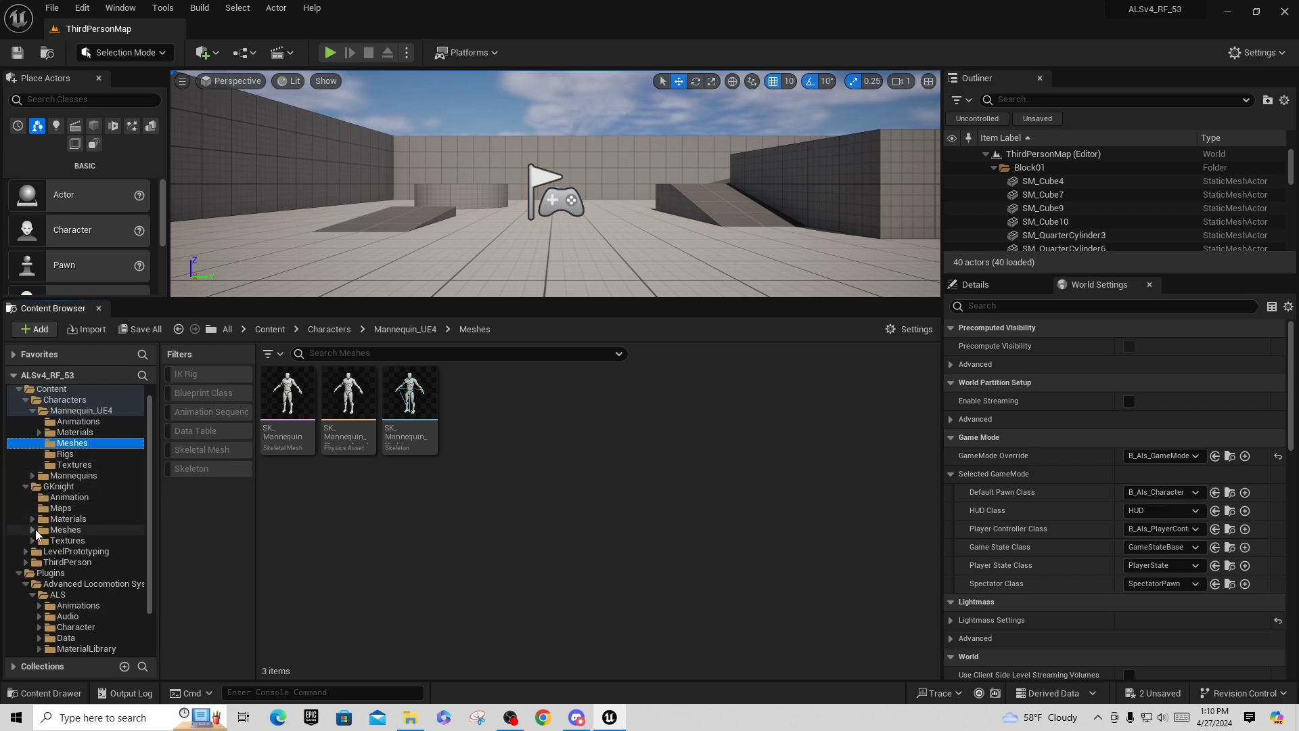
pyautogui.click(65, 531)
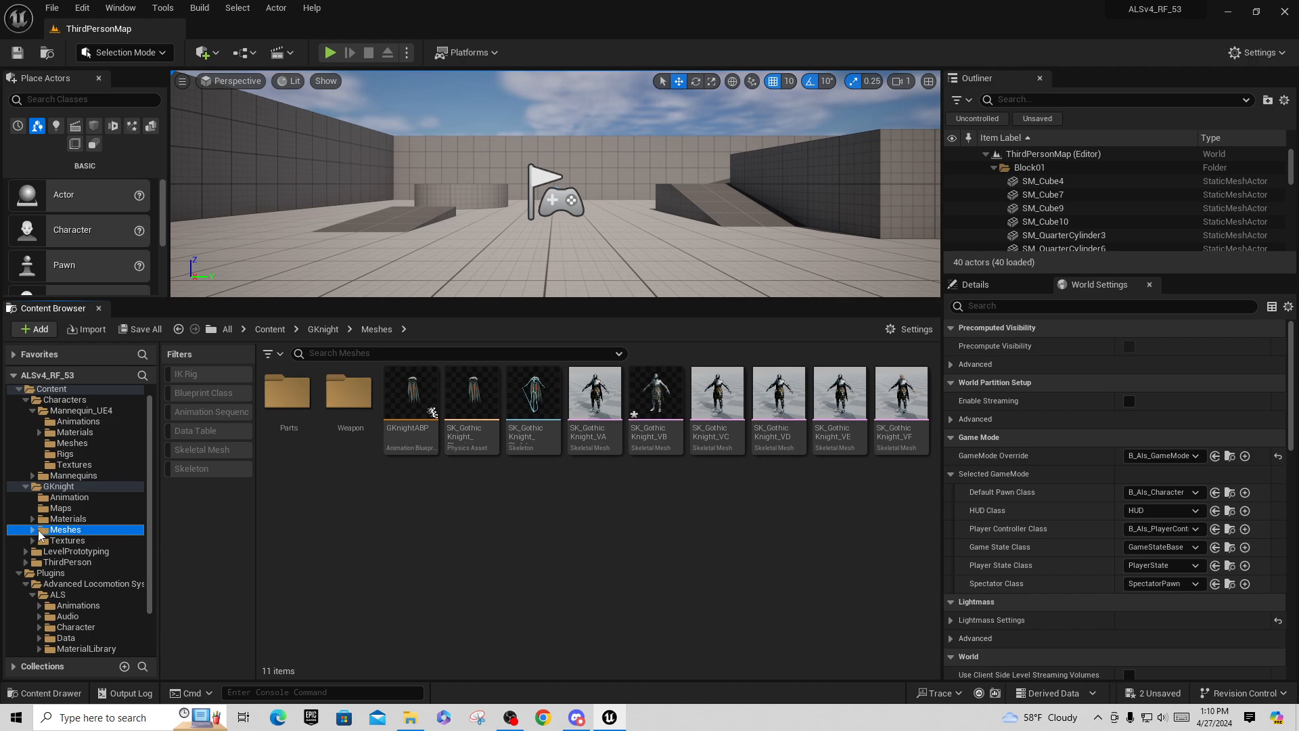
pyautogui.doubleClick(411, 404)
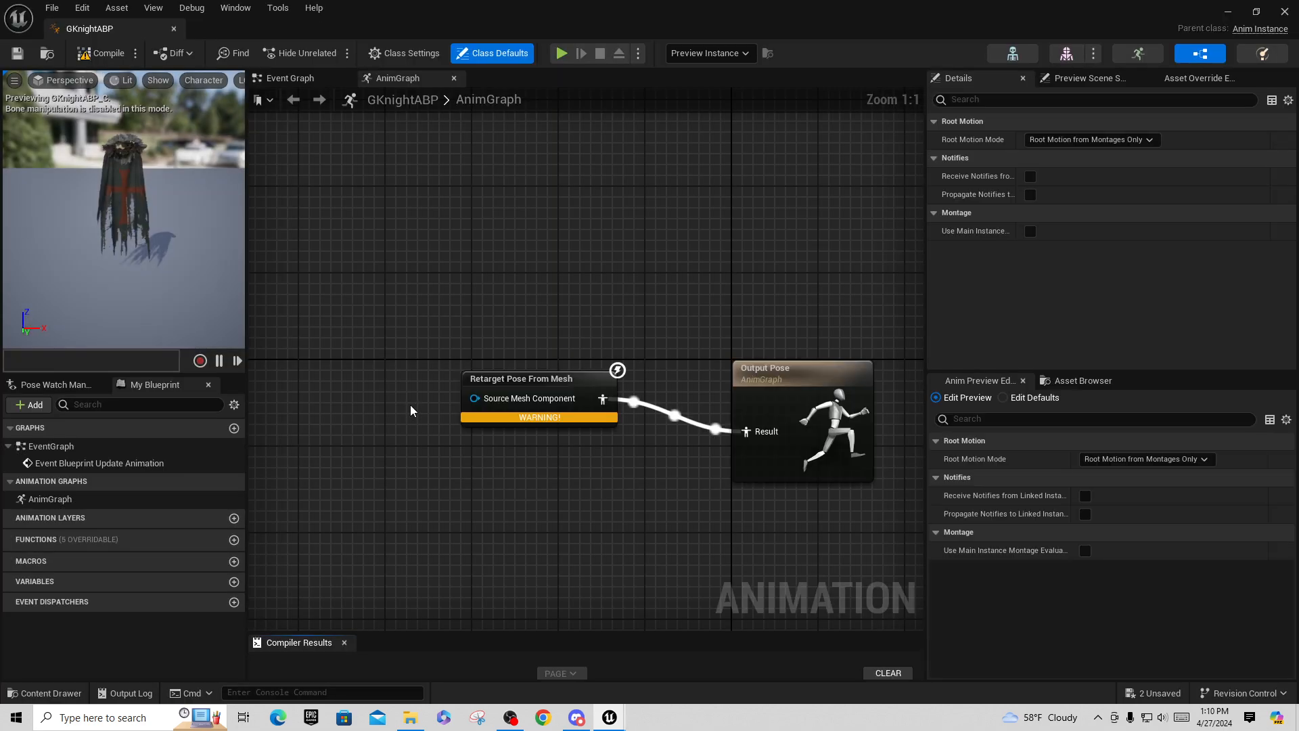
# Set the Retarget Pose From Mesh node's IK Retargeter asset to IKRT_GKnight, then compile, save and close the animation blueprint
pyautogui.click(546, 406)
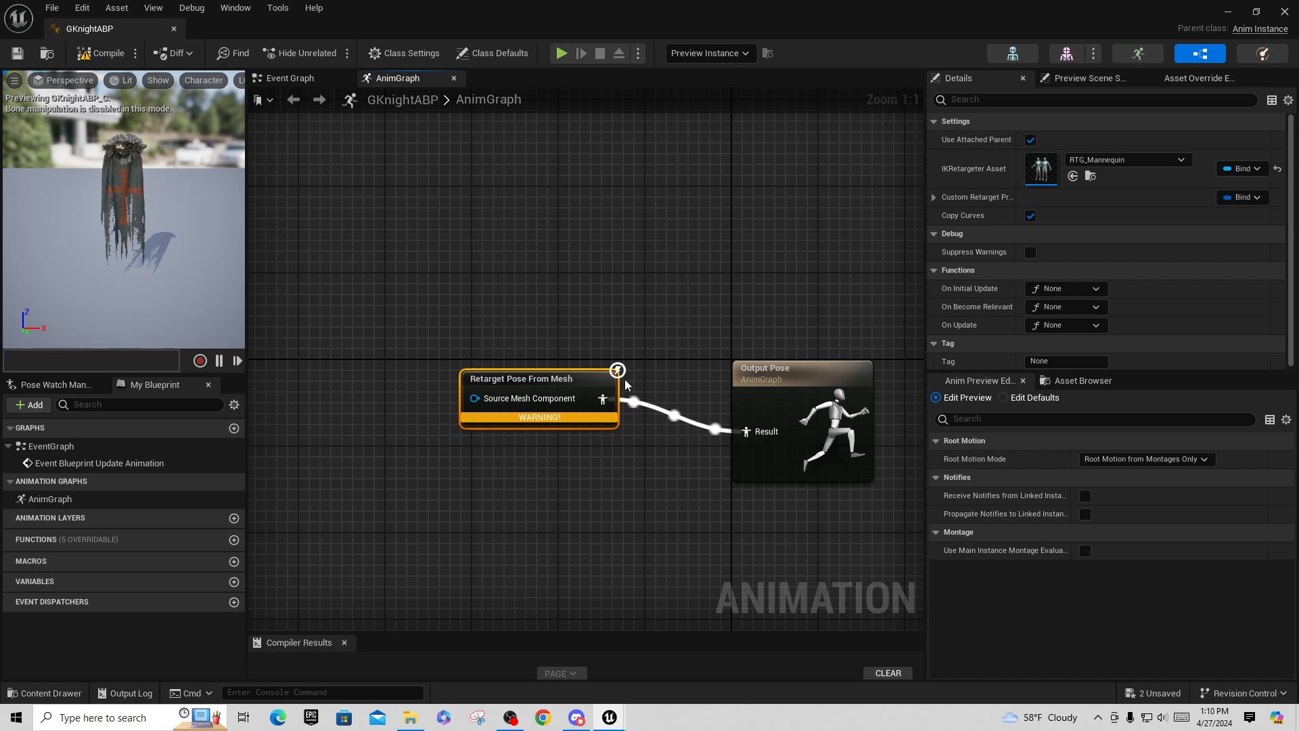
pyautogui.click(1125, 161)
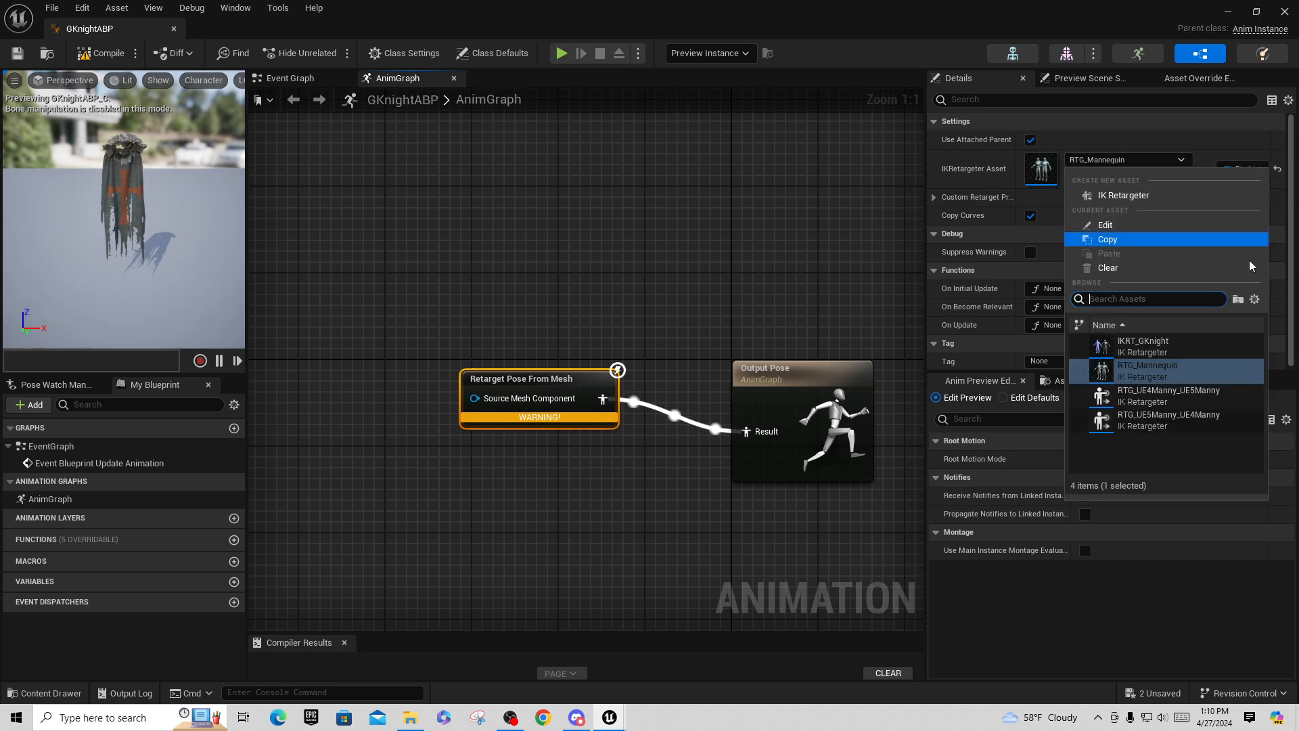
pyautogui.click(1144, 344)
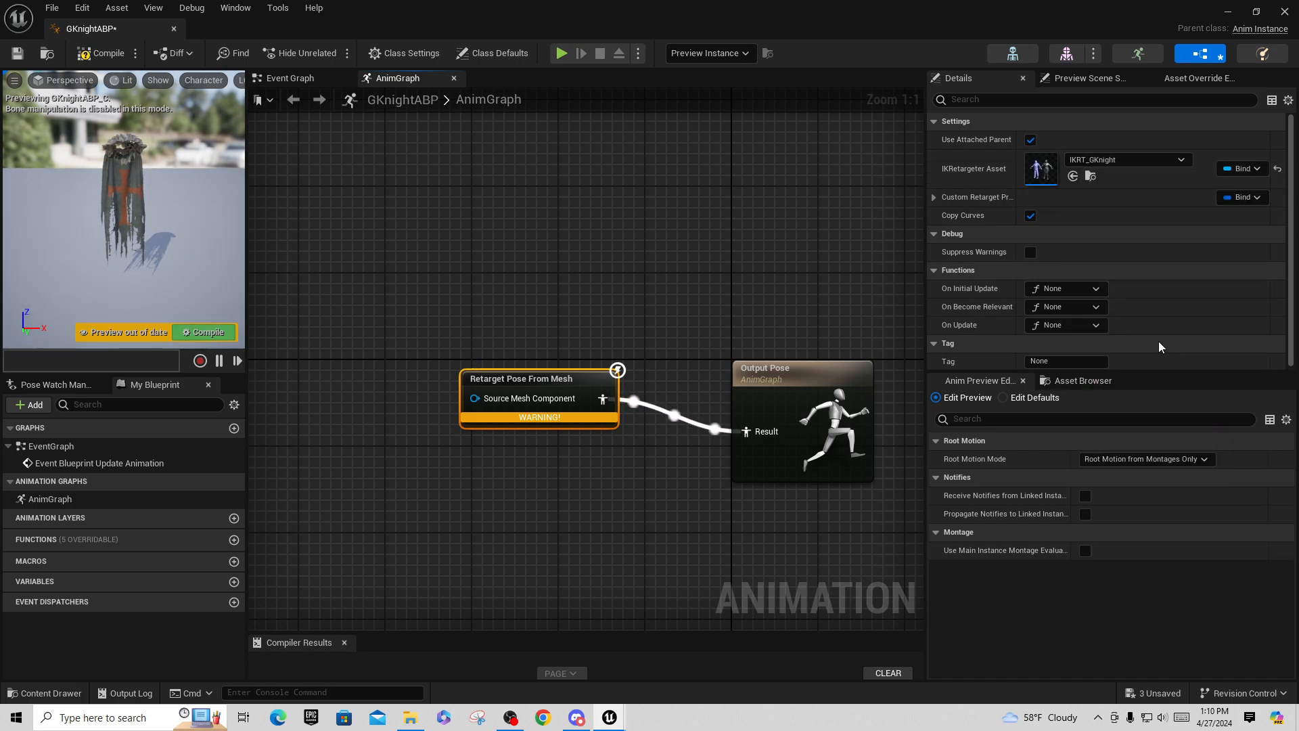
pyautogui.click(107, 62)
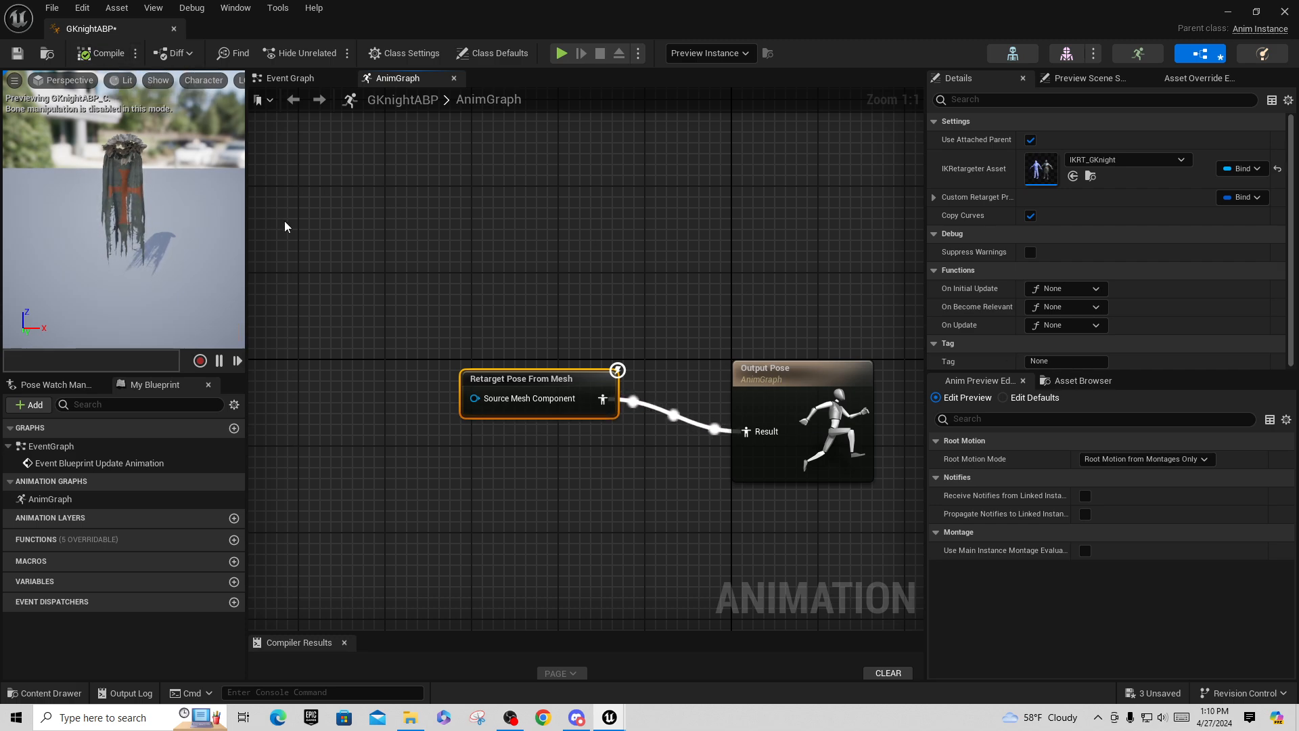
pyautogui.click(17, 53)
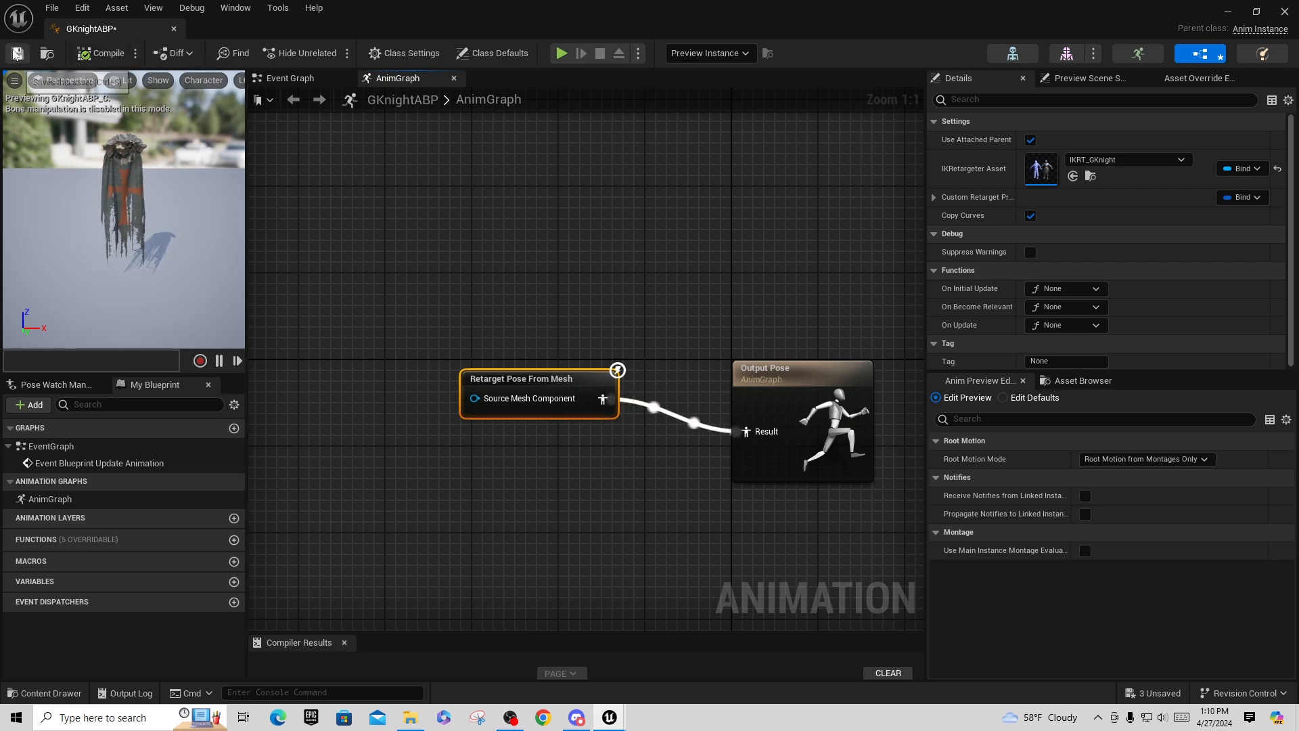
pyautogui.click(174, 28)
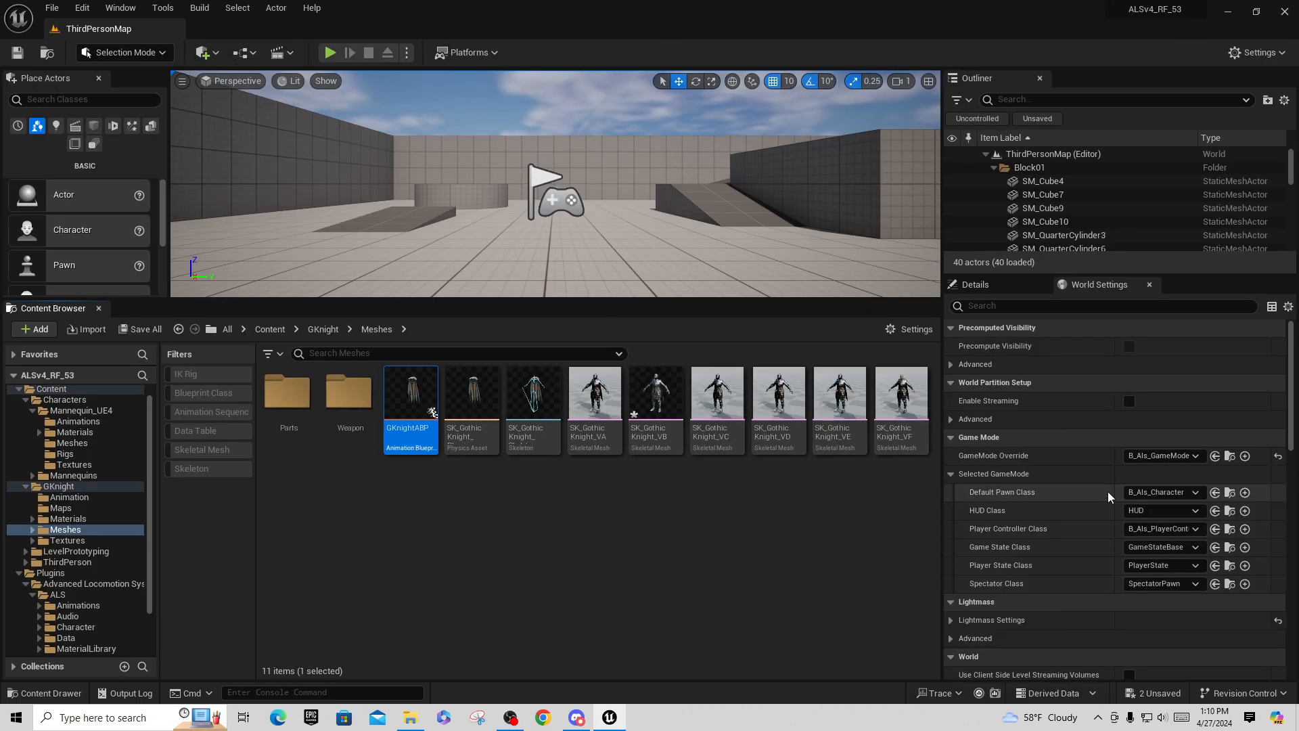
# Locate the game mode's default pawn blueprint B_Als_Character, open it and inspect its Mesh and OverlaySkeletalMesh components
pyautogui.click(1216, 492)
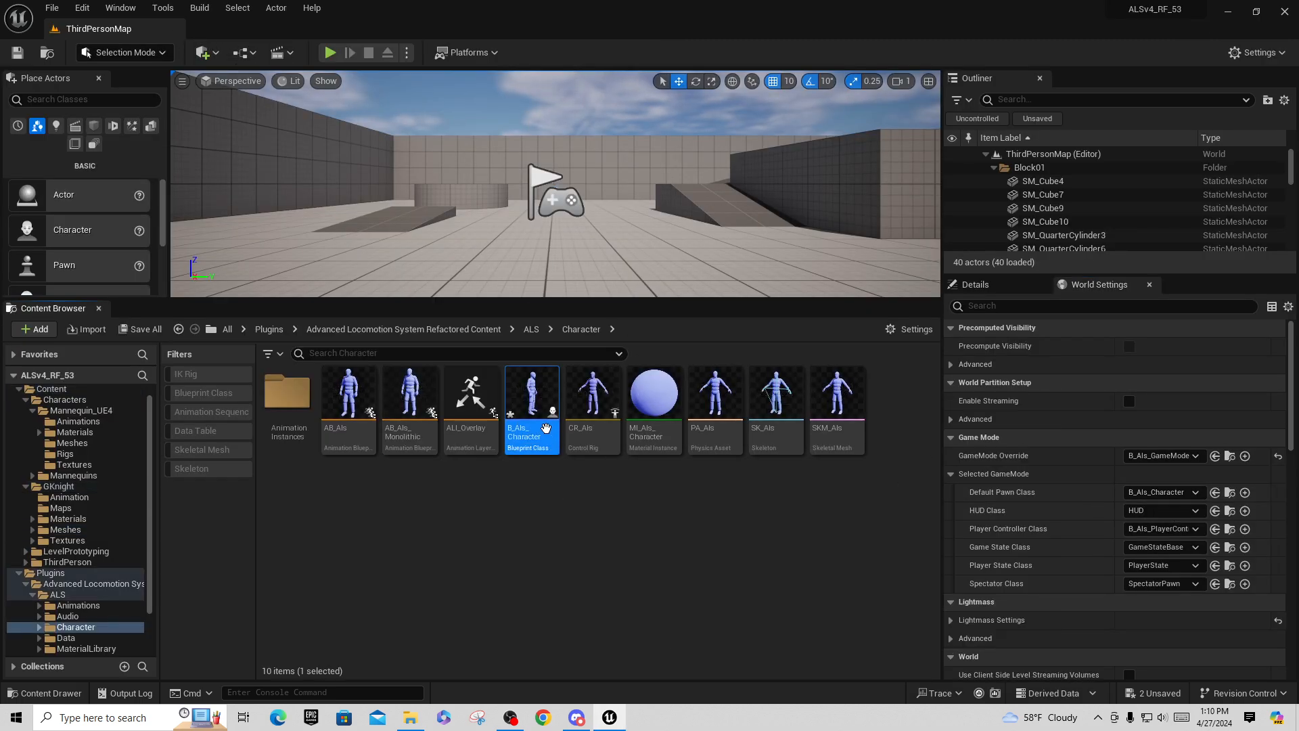
pyautogui.doubleClick(520, 425)
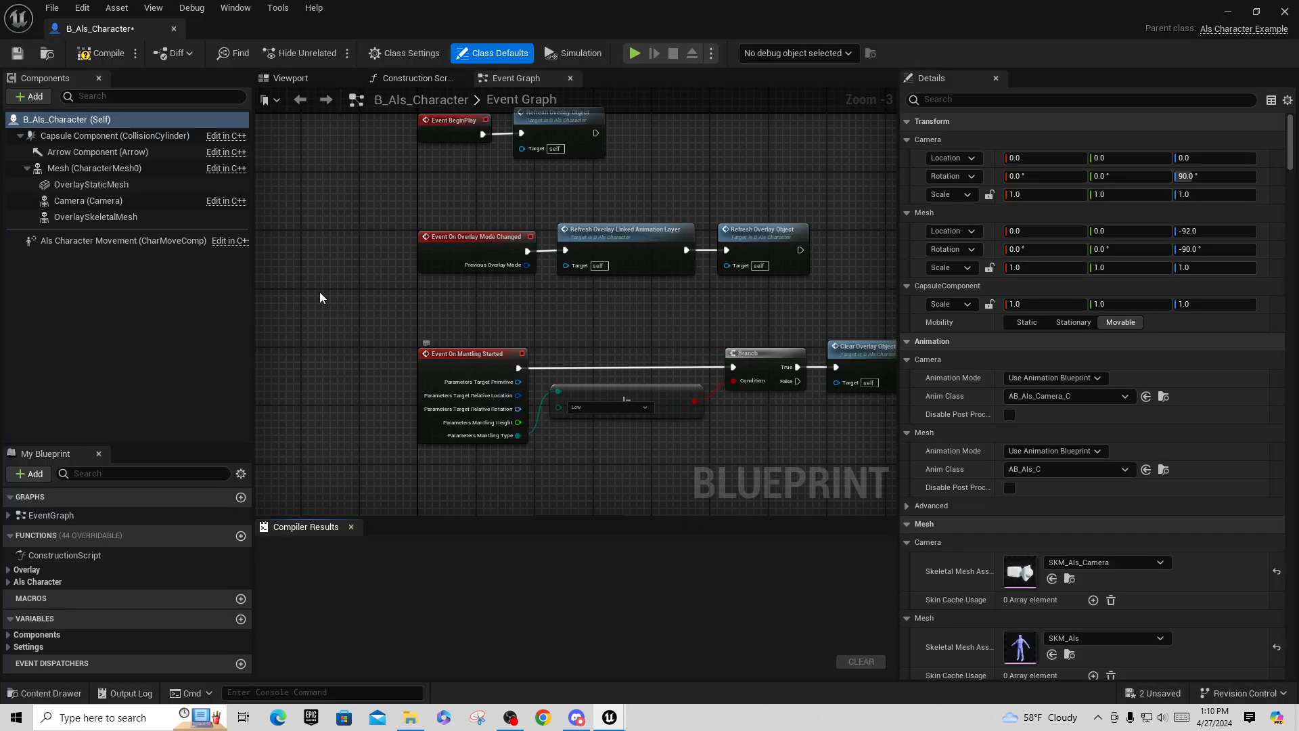
pyautogui.click(97, 169)
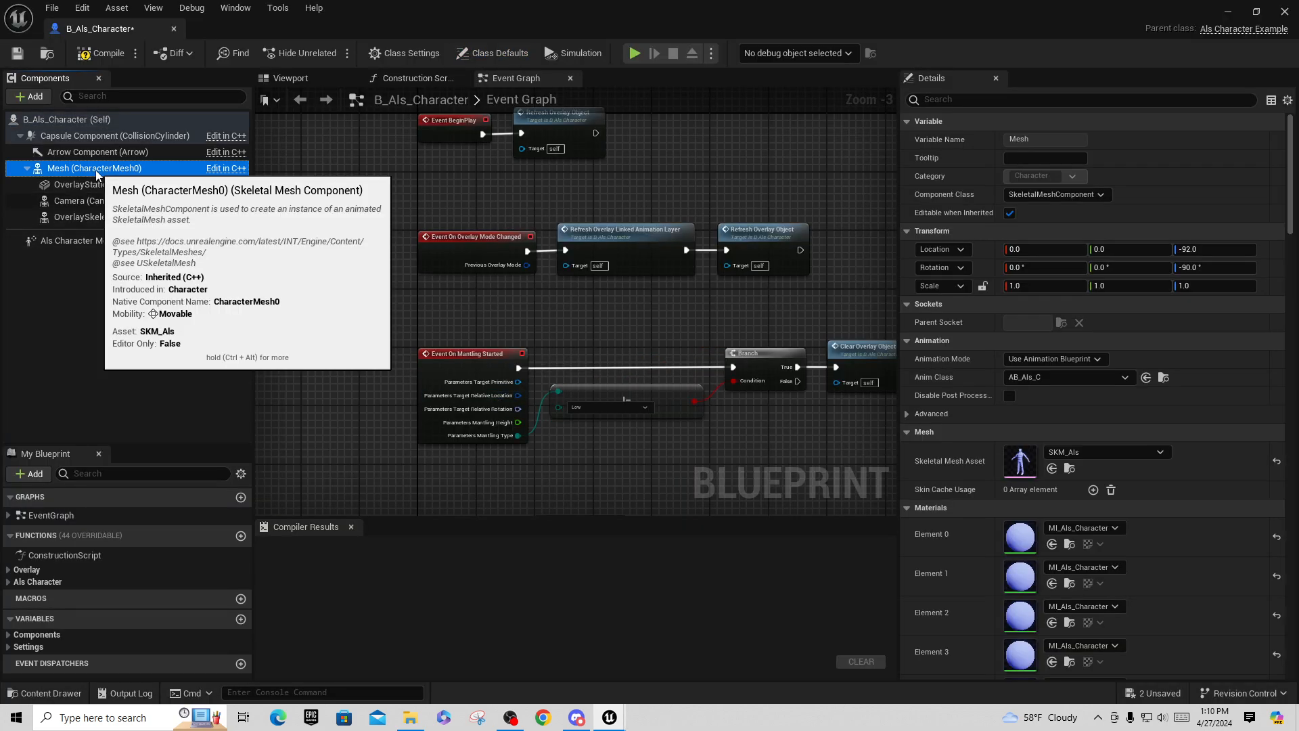
pyautogui.click(89, 216)
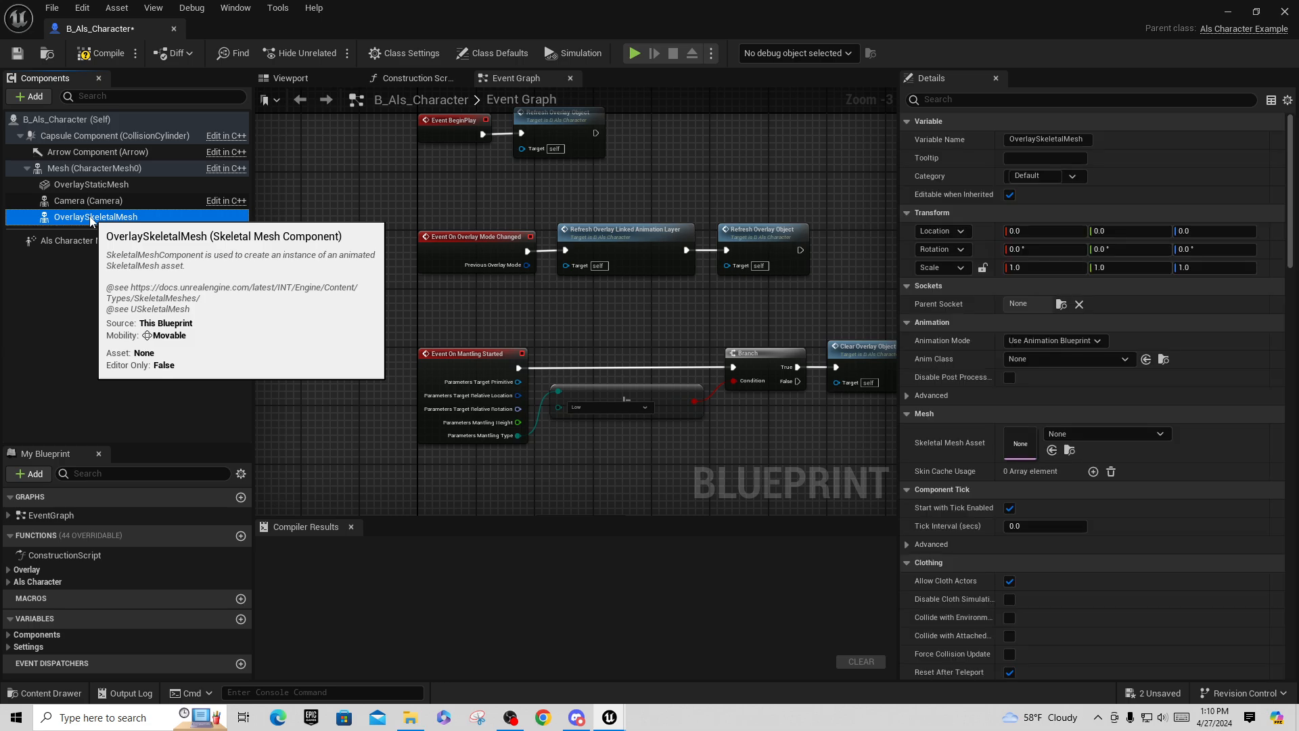
# Add a Skeletal Mesh component as a child of the character's Mesh component
pyautogui.click(86, 169)
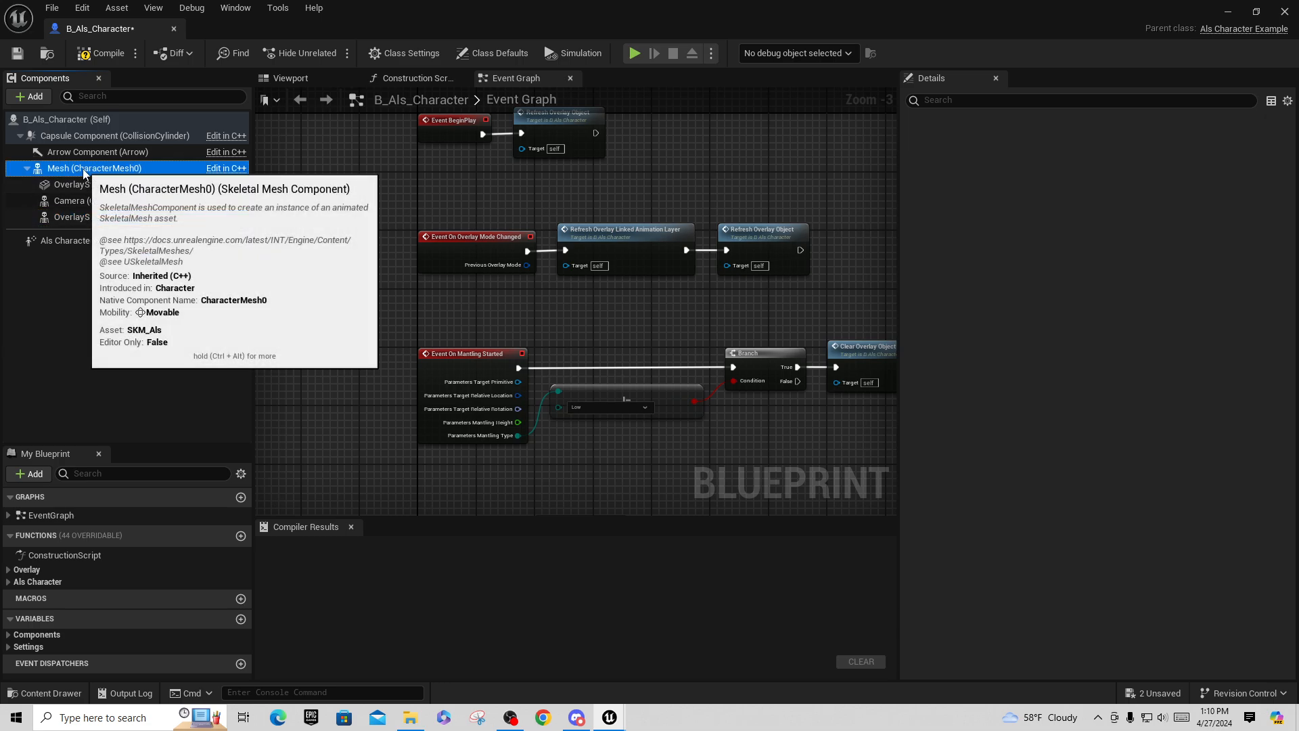
pyautogui.rightClick(84, 170)
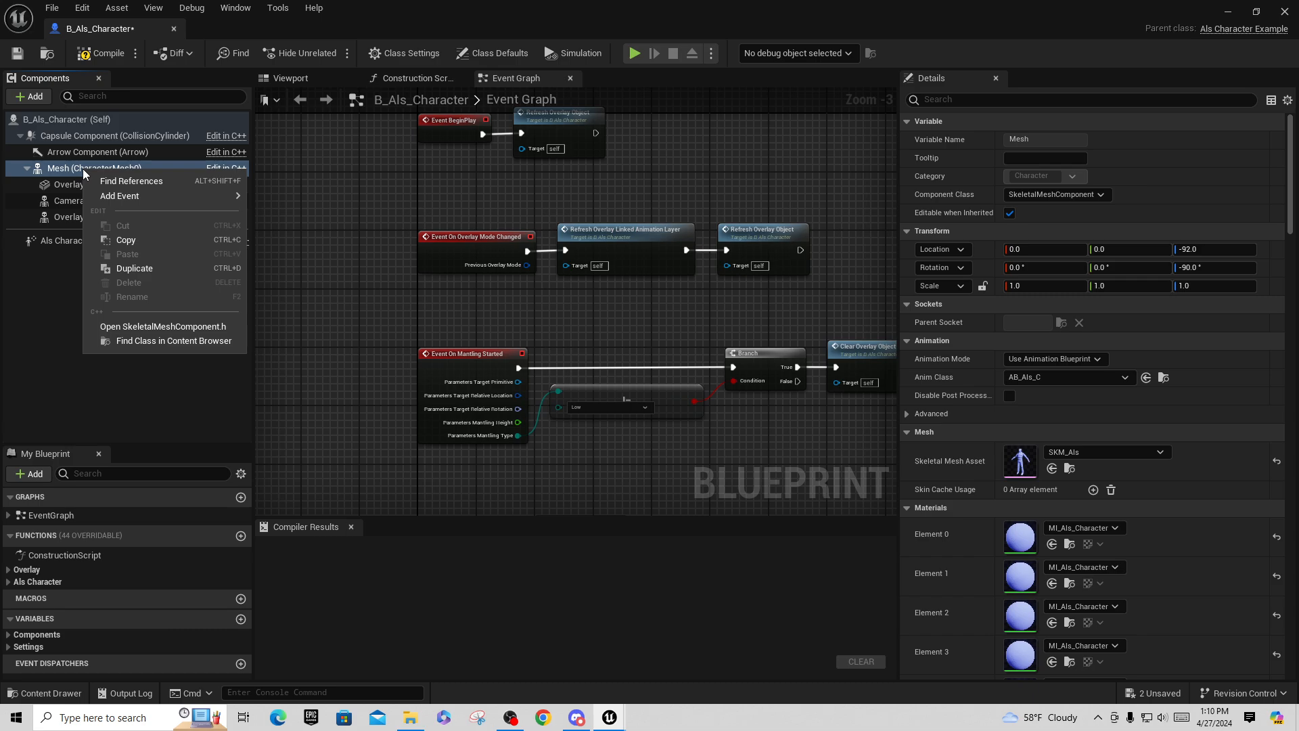
pyautogui.click(31, 99)
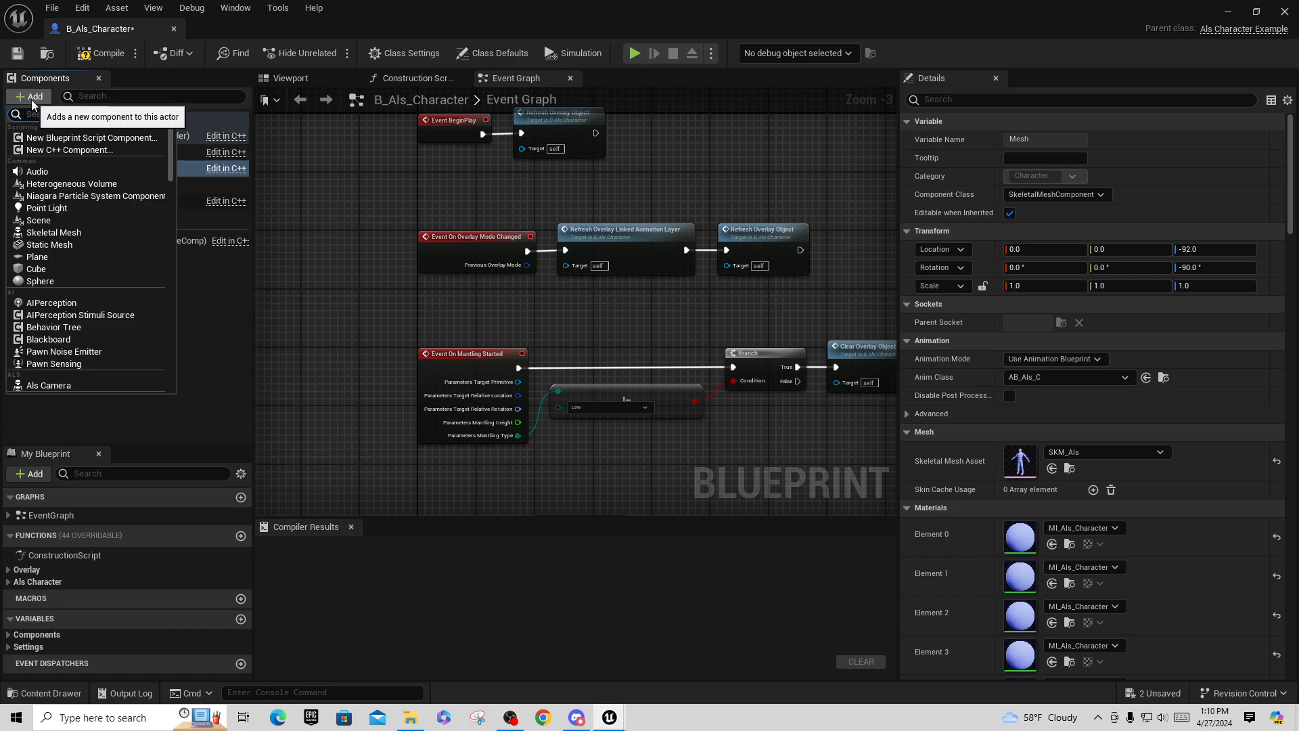
pyautogui.write('skele')
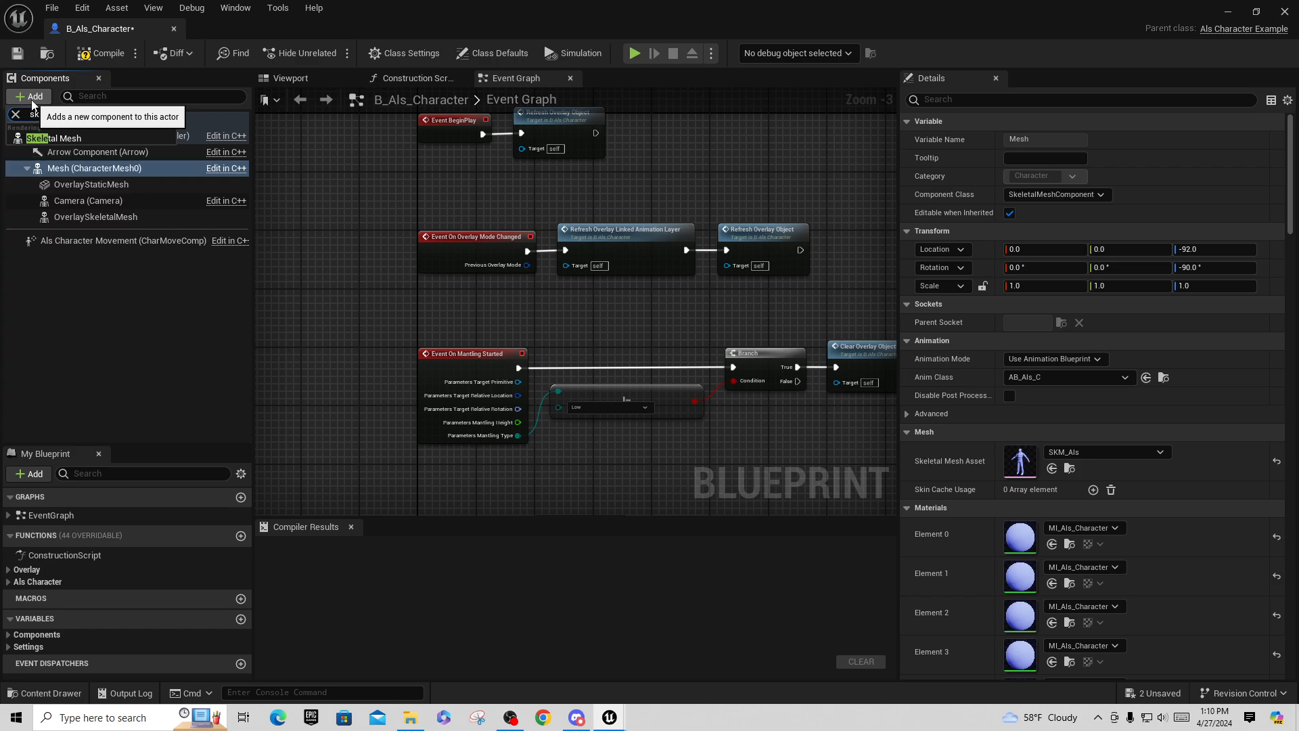
pyautogui.click(64, 137)
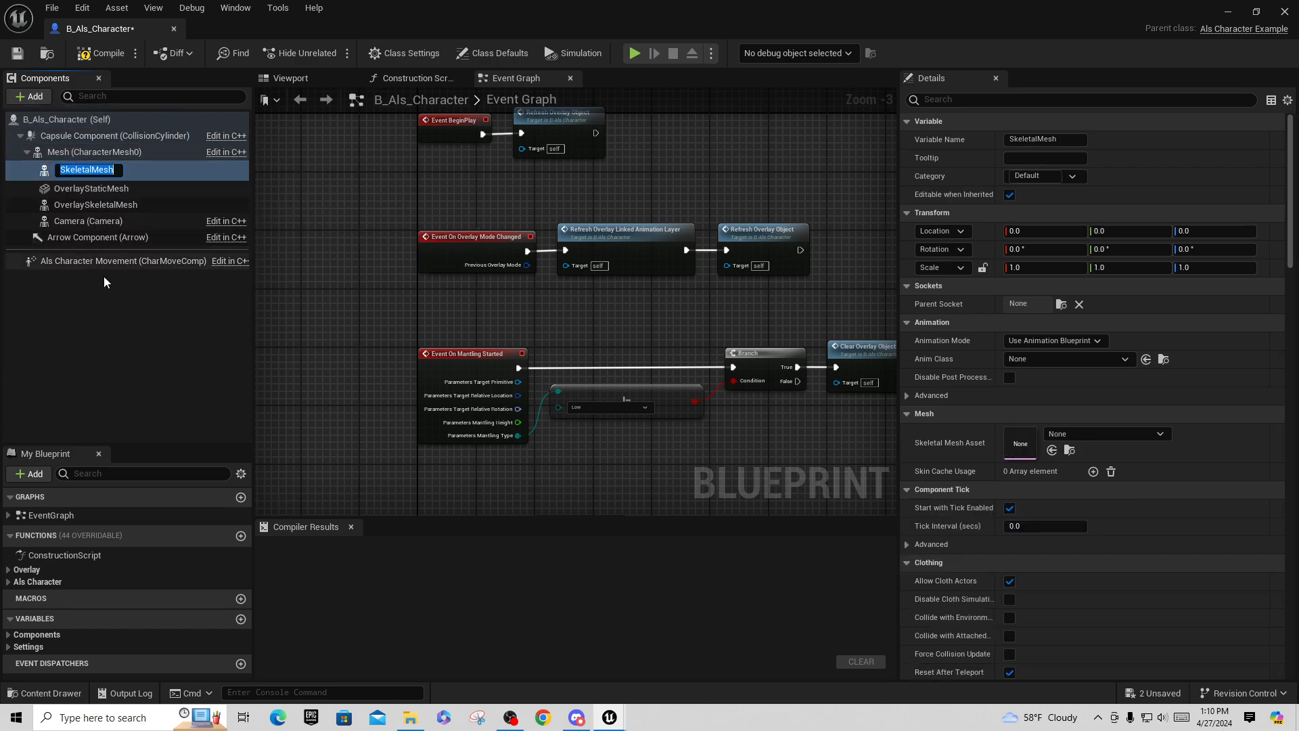
pyautogui.click(101, 270)
# Rename the new skeletal mesh component under Mesh as MyCharacter
pyautogui.click(71, 154)
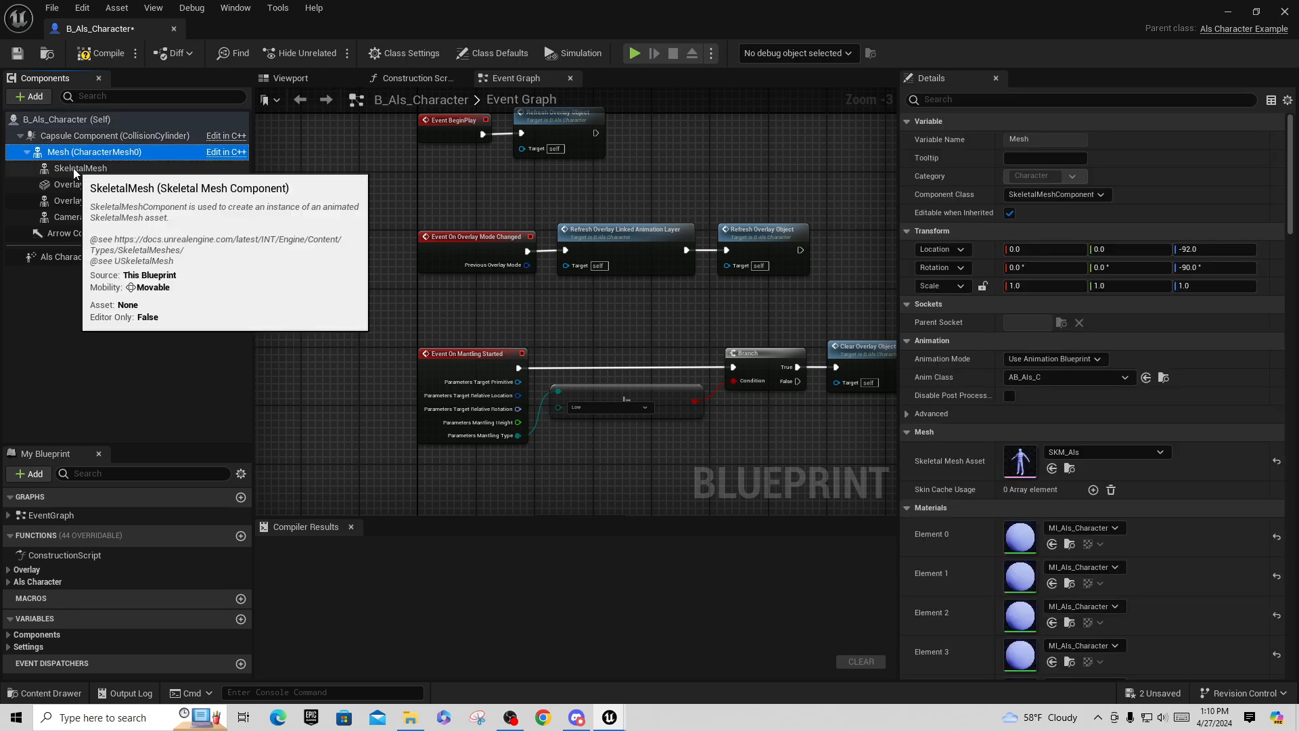
pyautogui.click(73, 169)
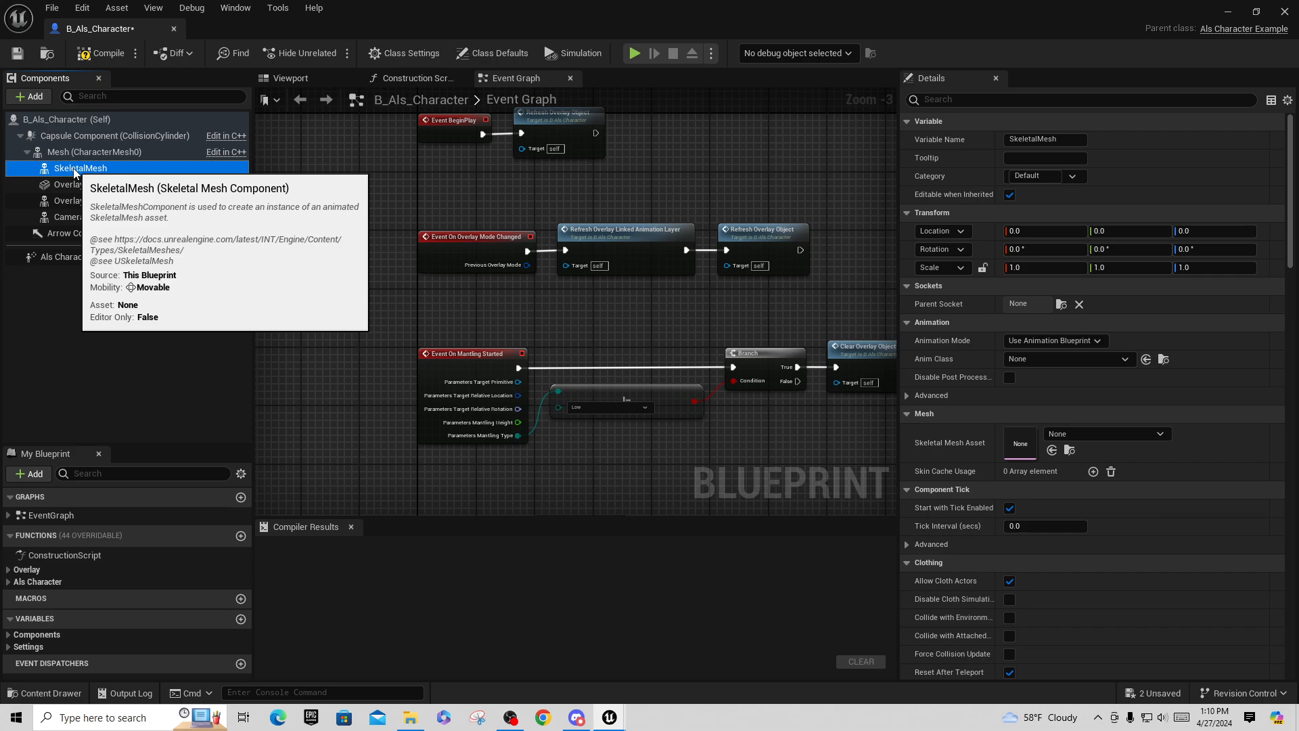
pyautogui.rightClick(75, 171)
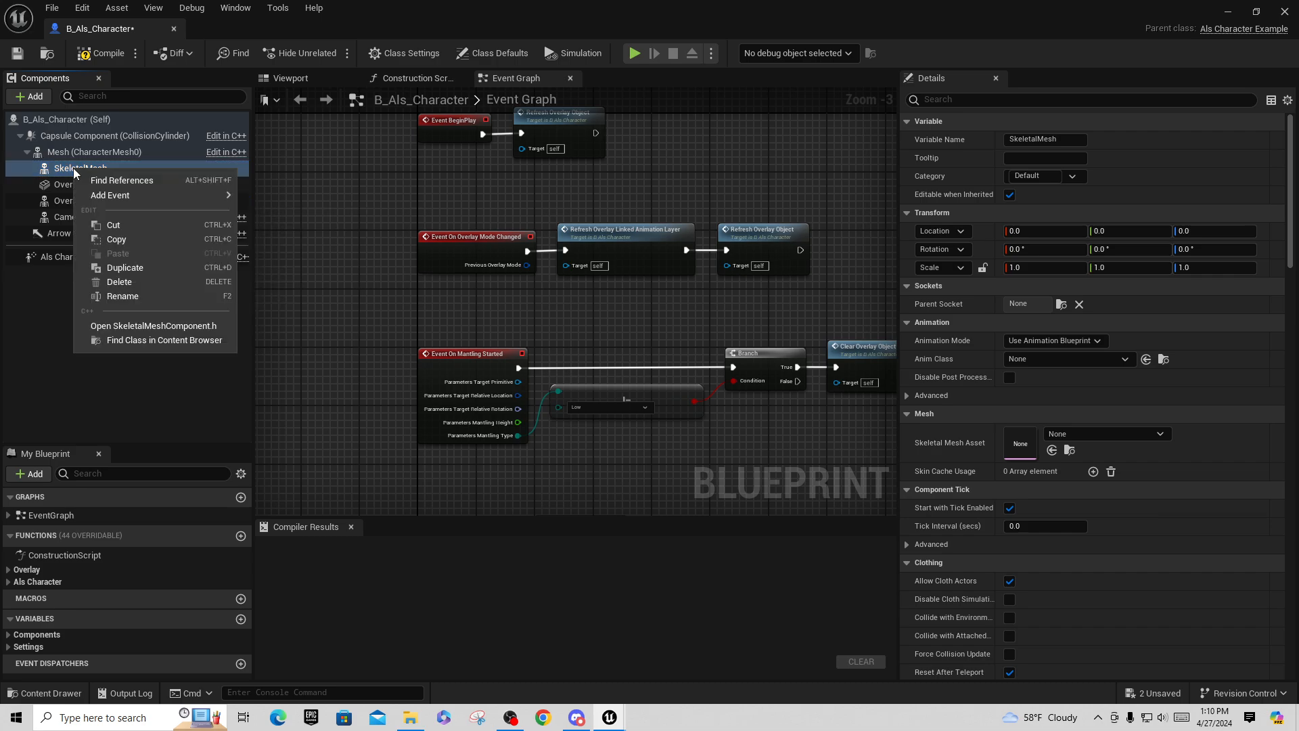
pyautogui.click(122, 295)
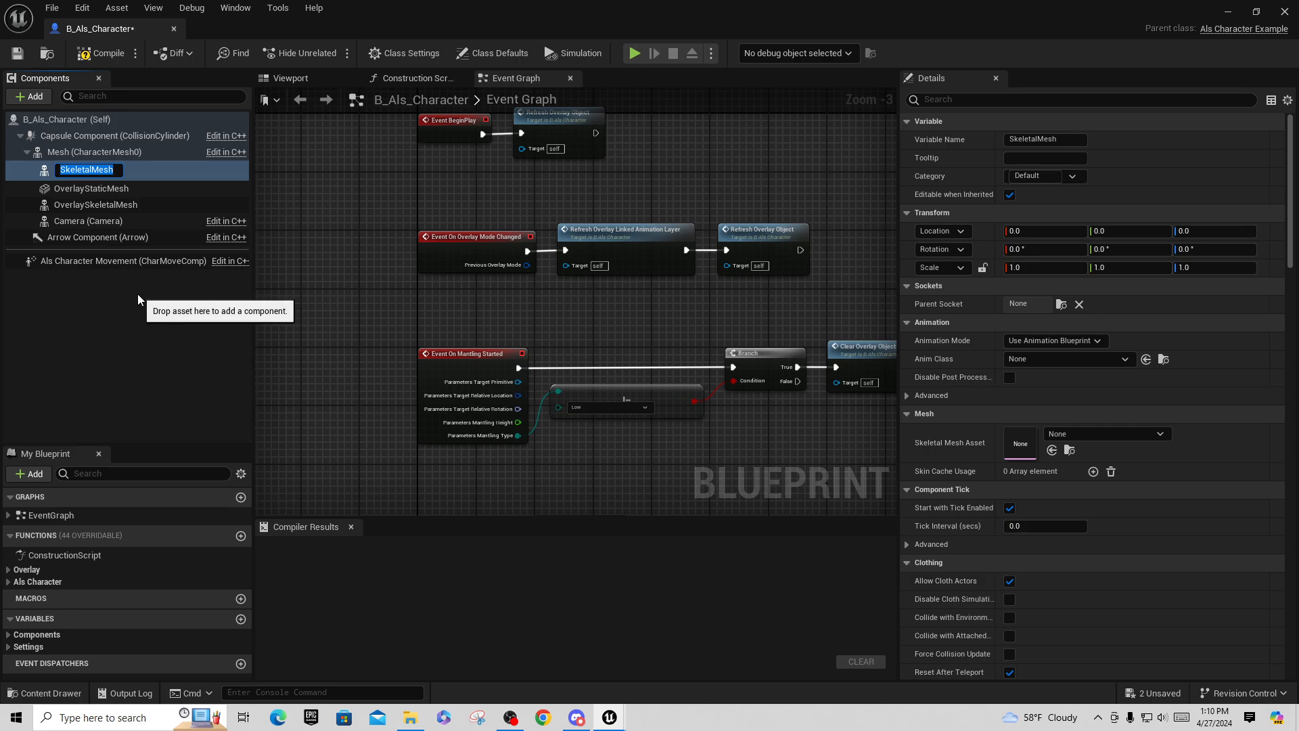
pyautogui.write('MyCharacter')
pyautogui.press('Return')
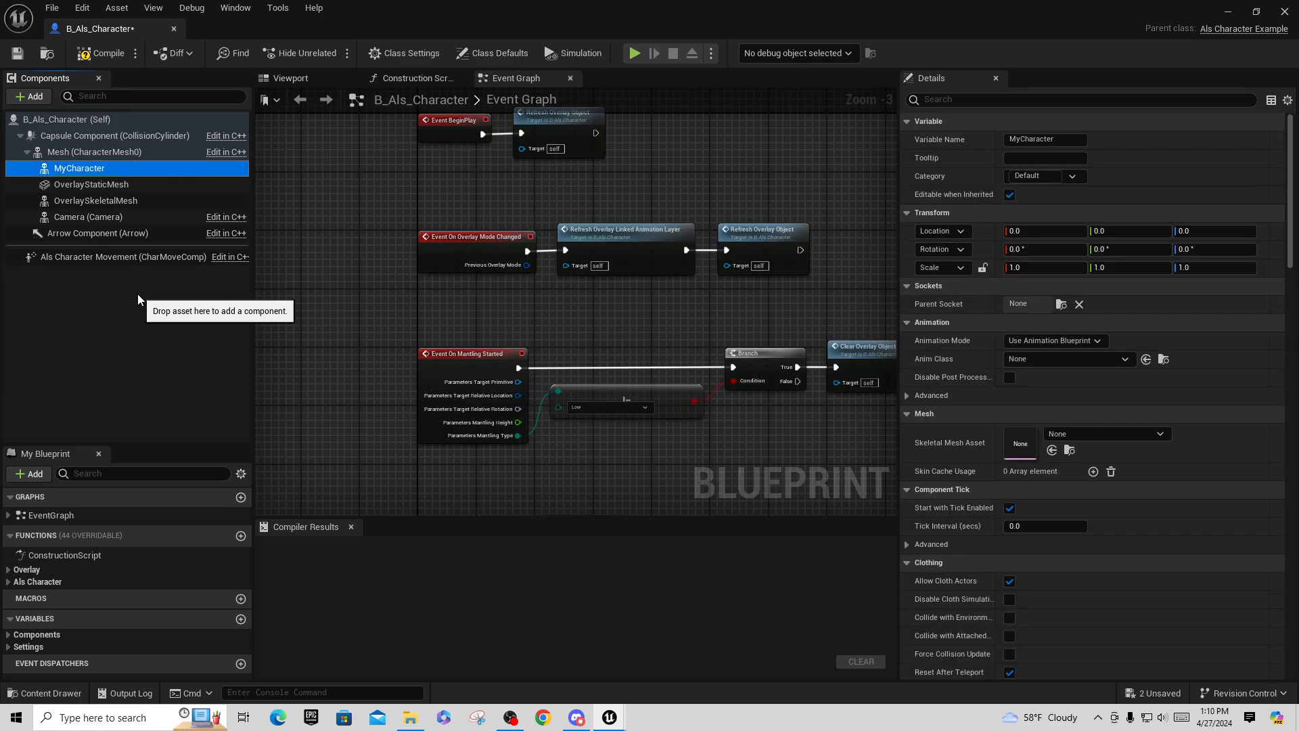
# Assign SK_GothicKnight_VB as MyCharacter's skeletal mesh asset and view the character in the blueprint's viewport
pyautogui.click(1161, 437)
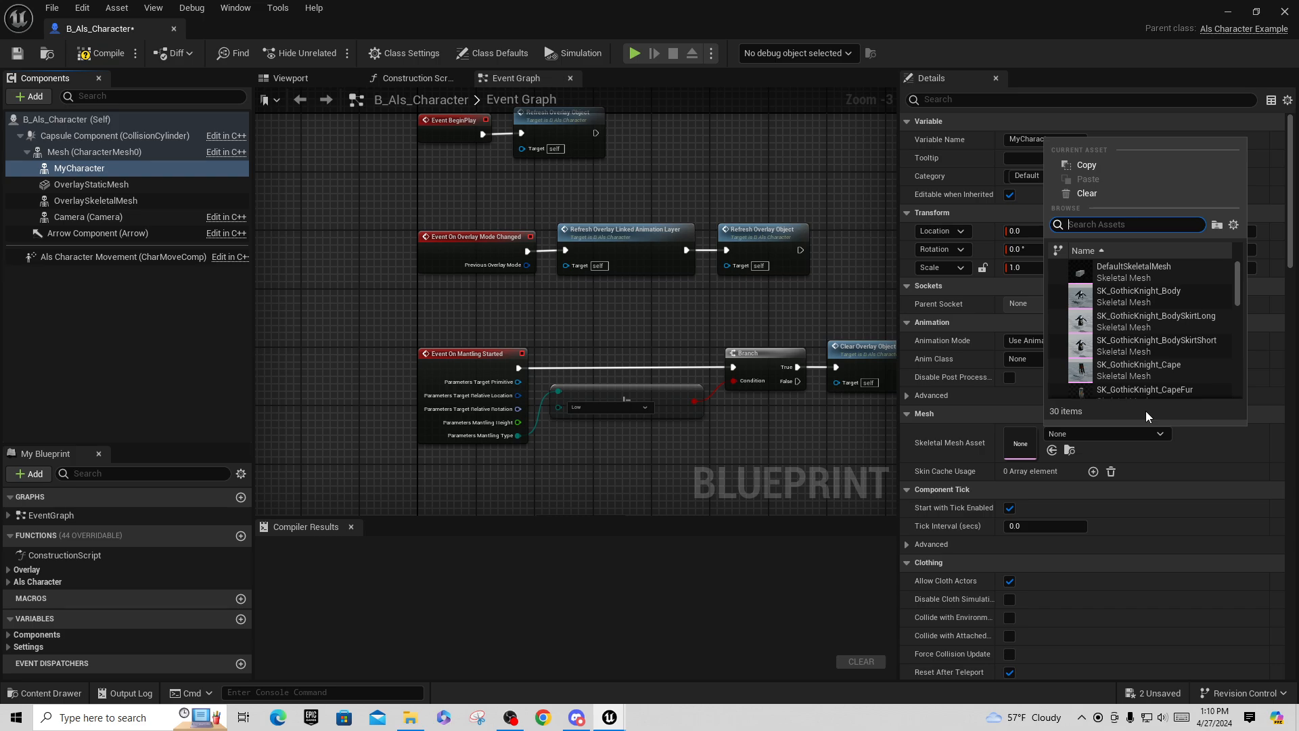
pyautogui.scroll(-5, 1181, 334)
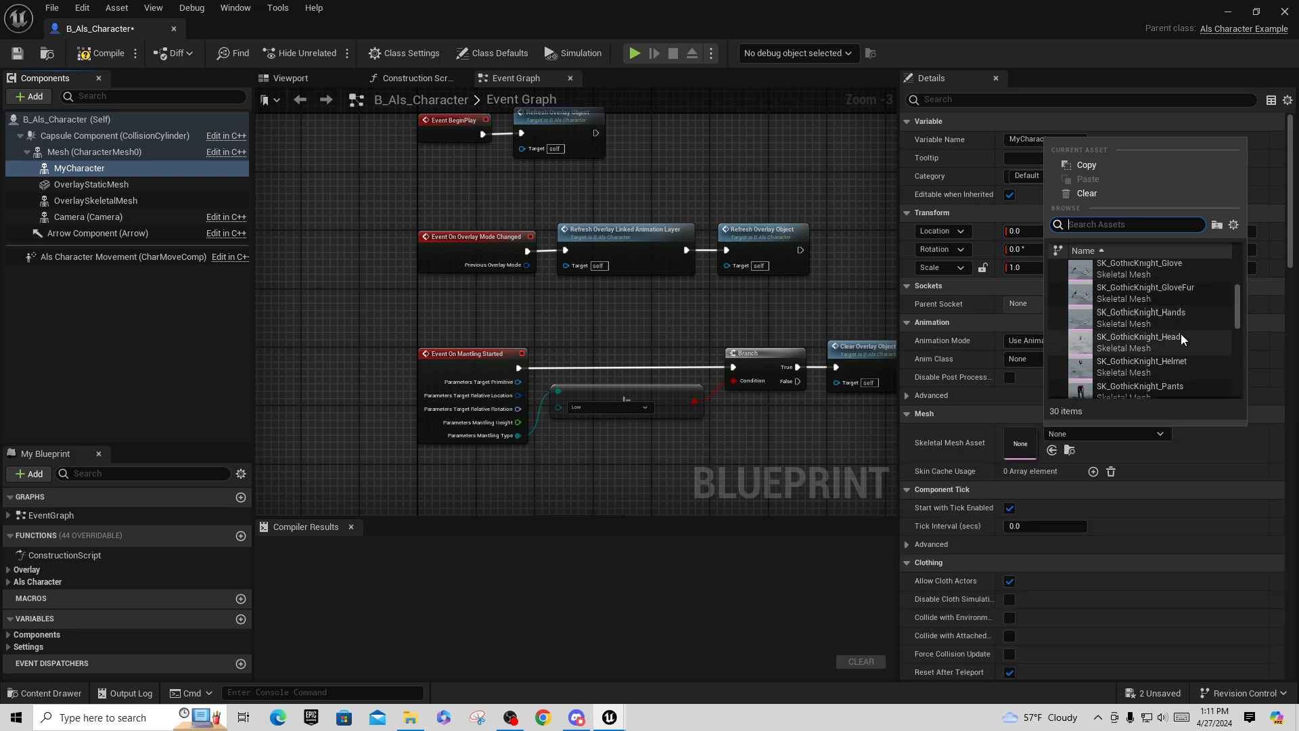
pyautogui.click(1154, 310)
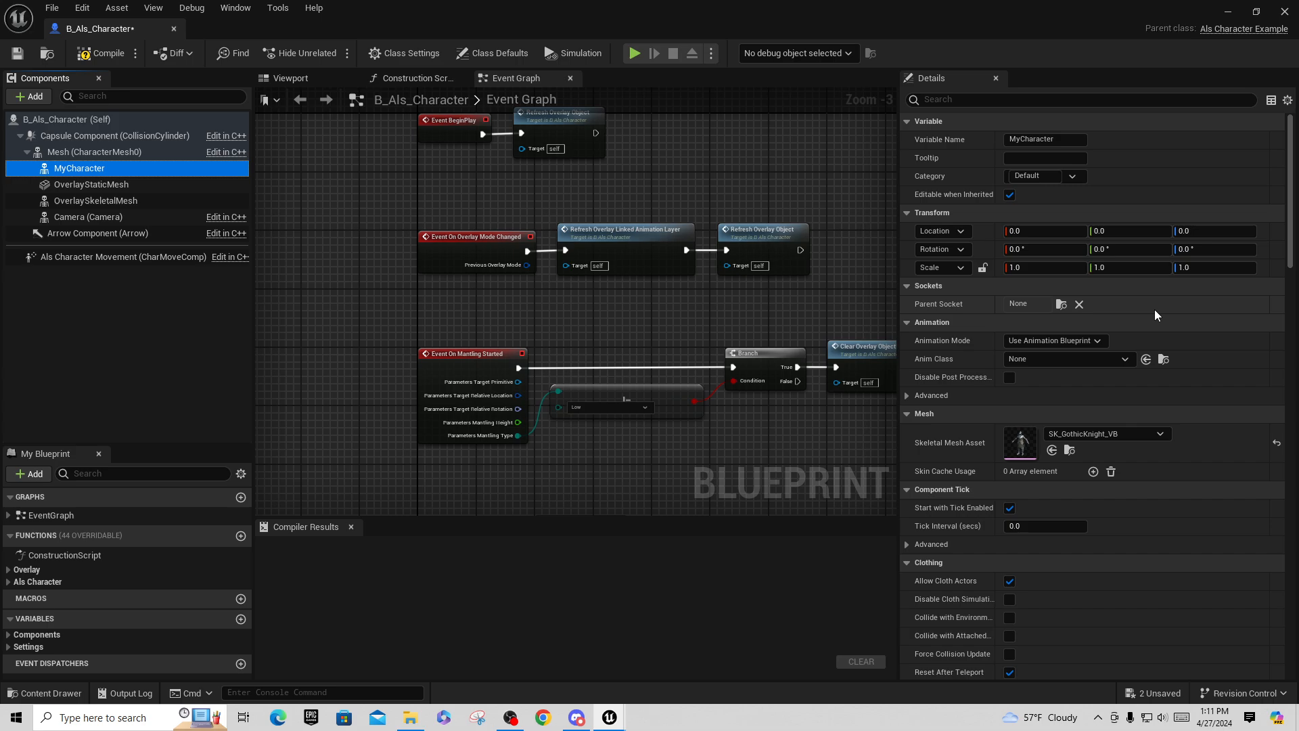
pyautogui.click(286, 78)
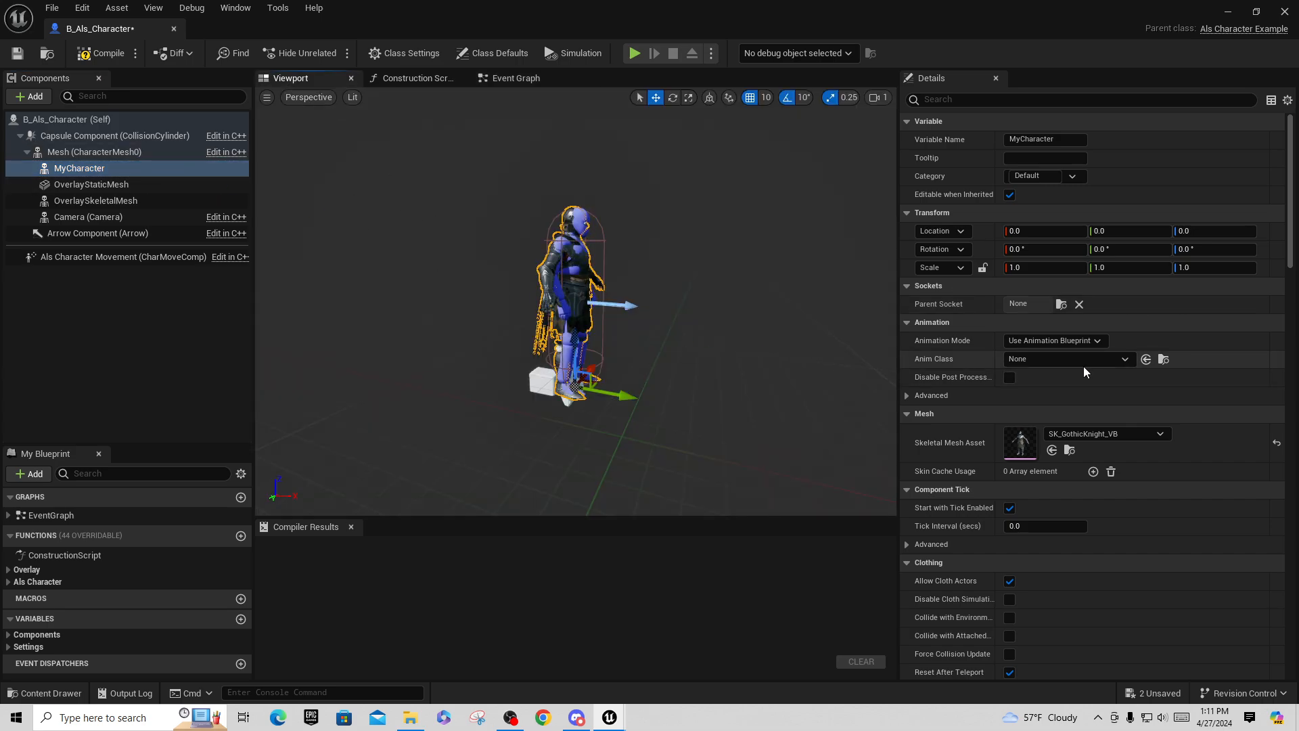
# Set MyCharacter's Anim Class to GKnightABP and view the knight from the front
pyautogui.click(1119, 360)
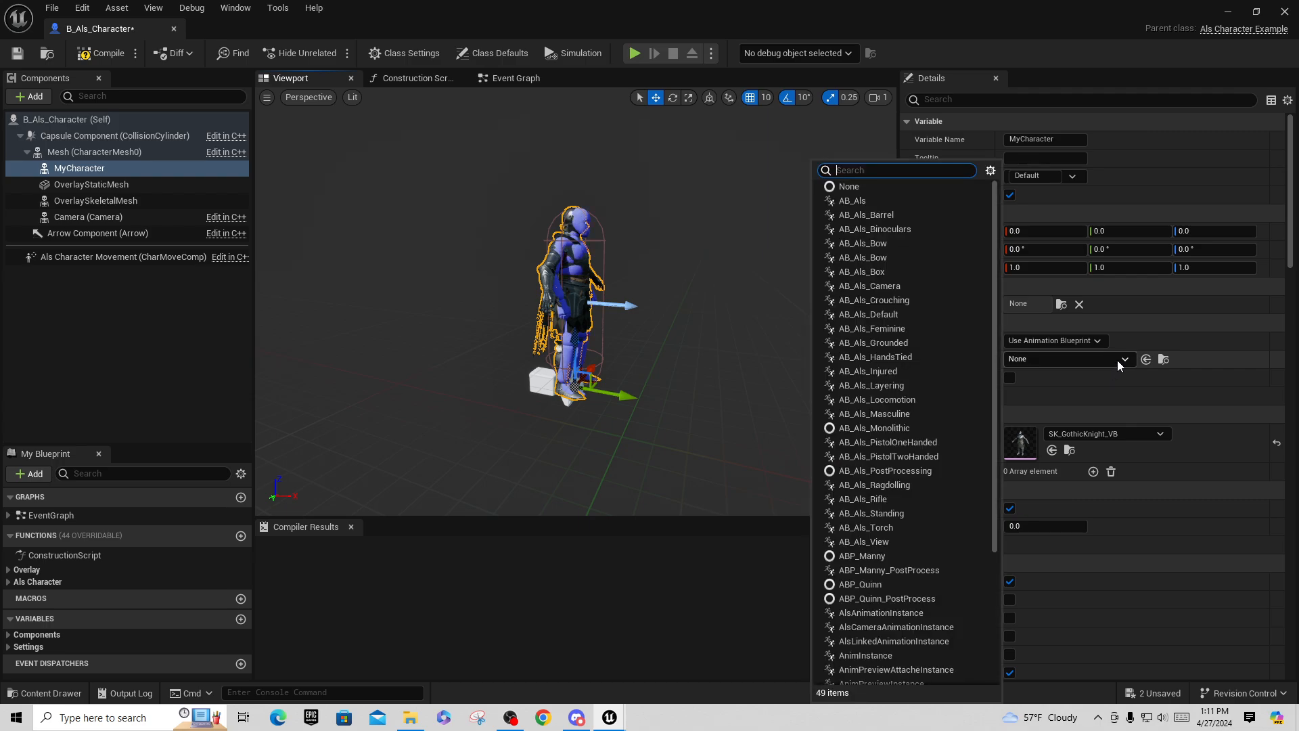
pyautogui.scroll(-5, 934, 430)
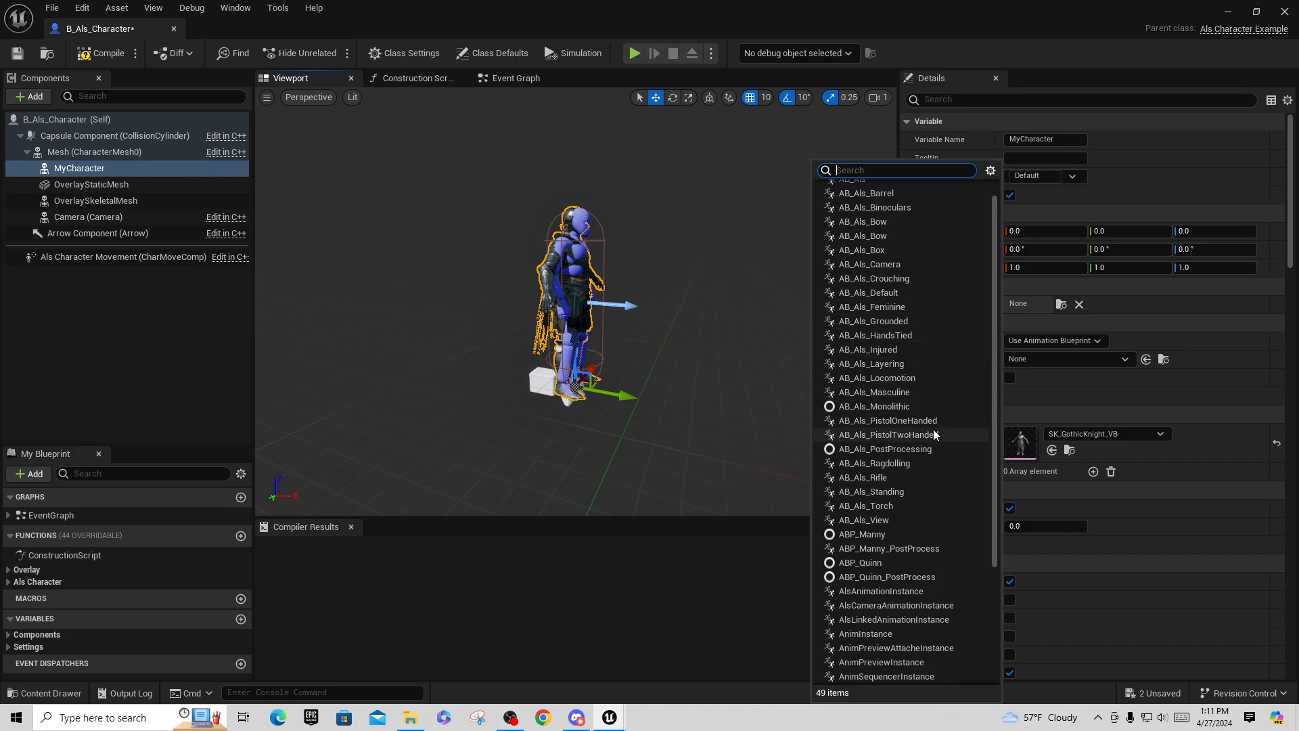
pyautogui.scroll(2, 934, 429)
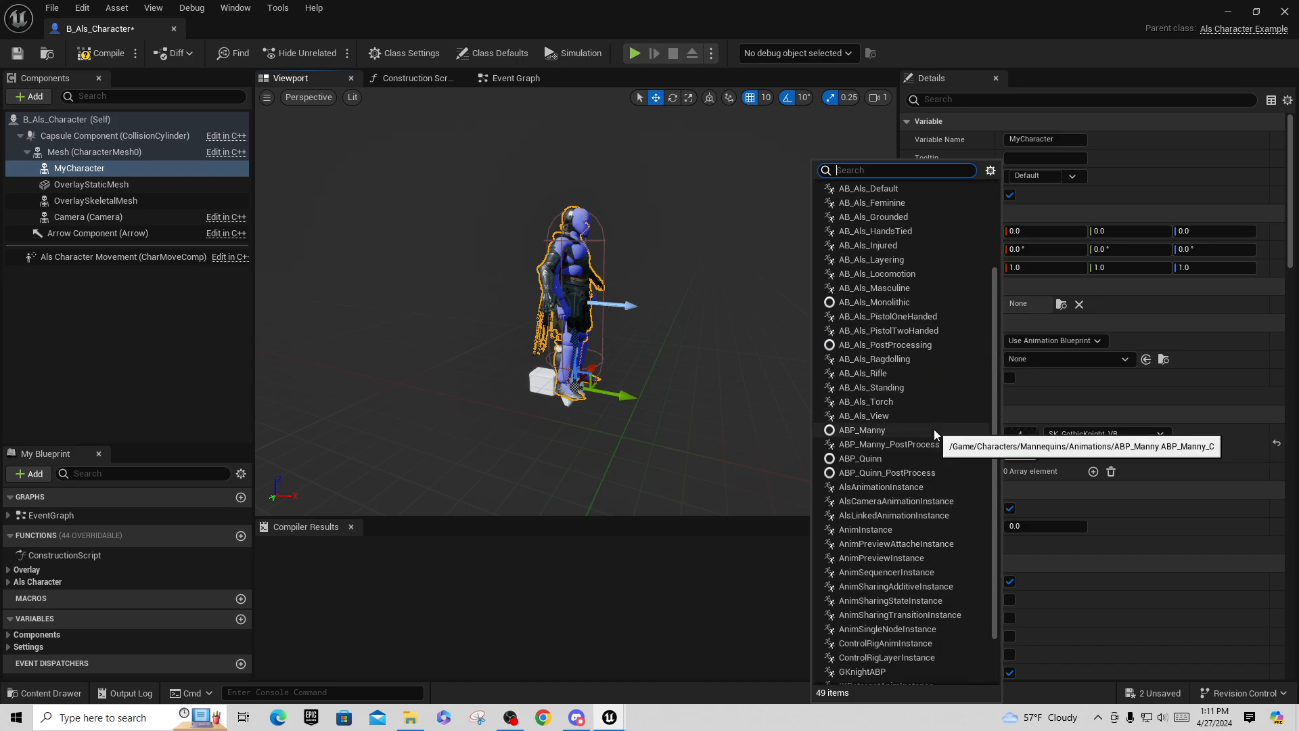
pyautogui.scroll(3, 941, 426)
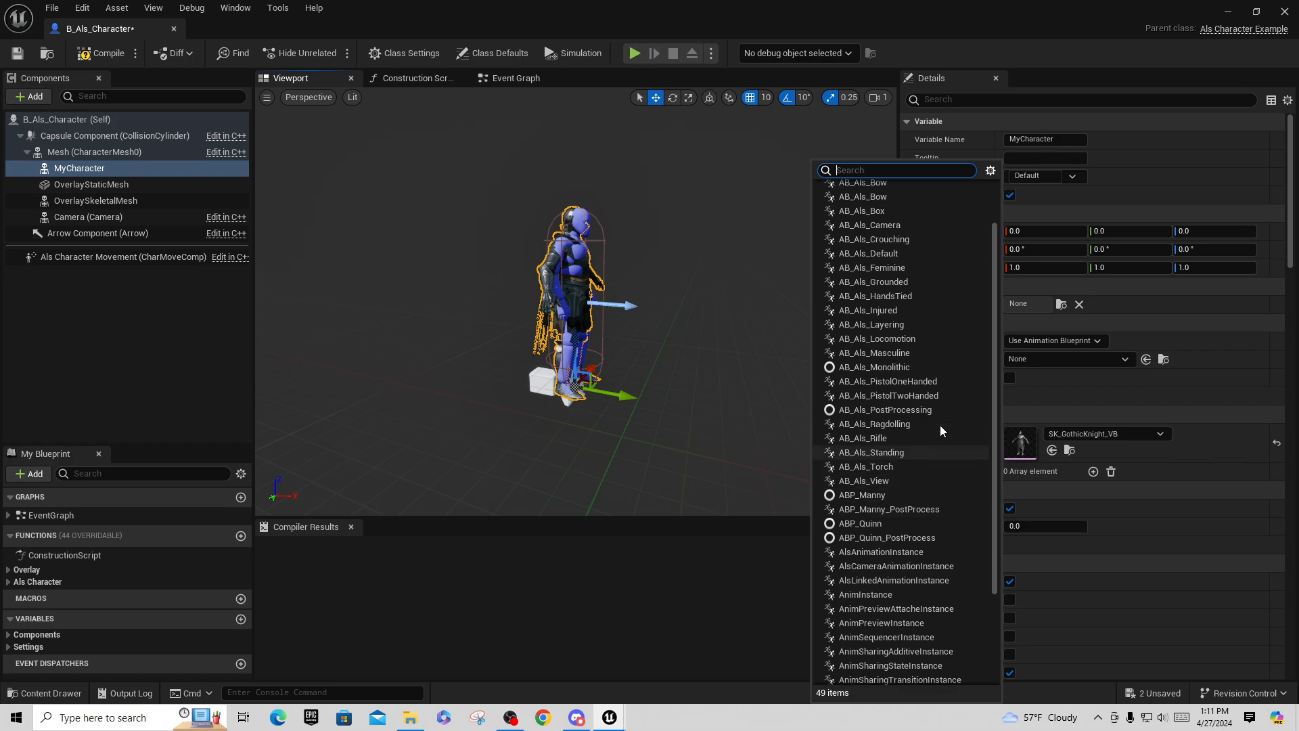
pyautogui.scroll(1, 940, 424)
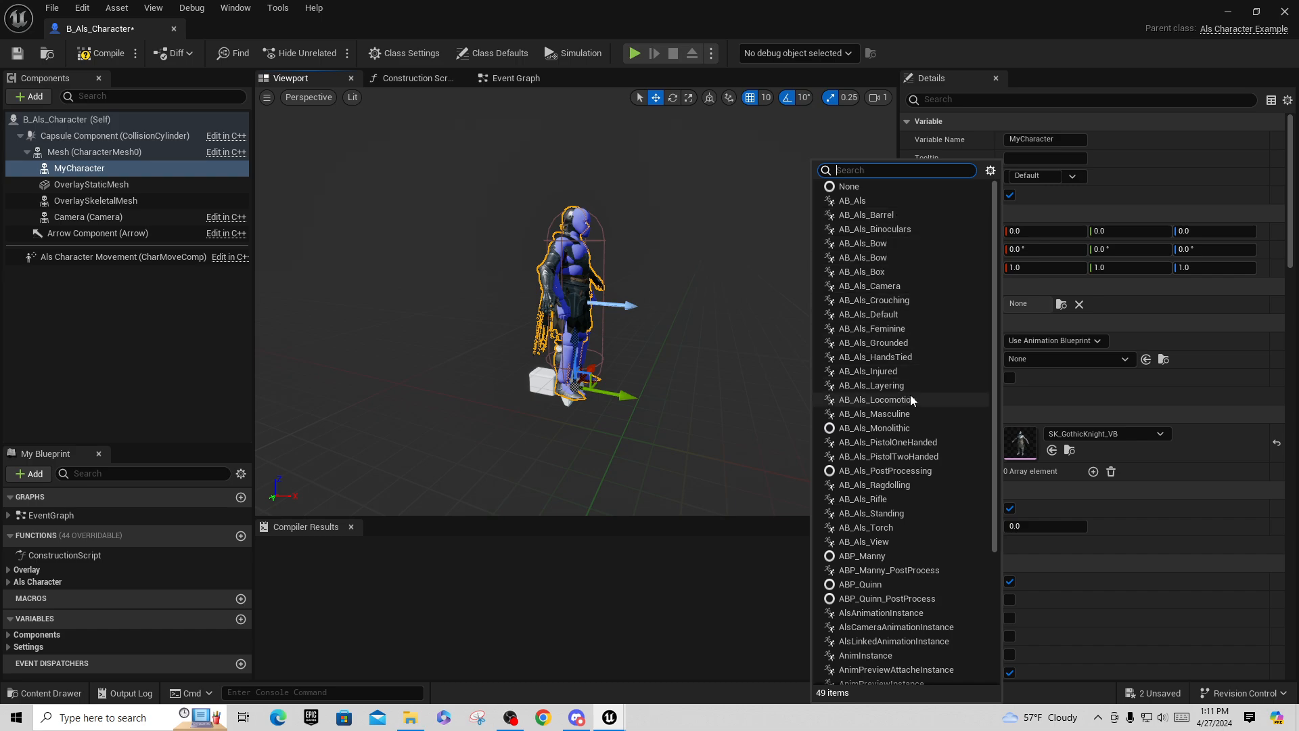
pyautogui.scroll(-5, 904, 437)
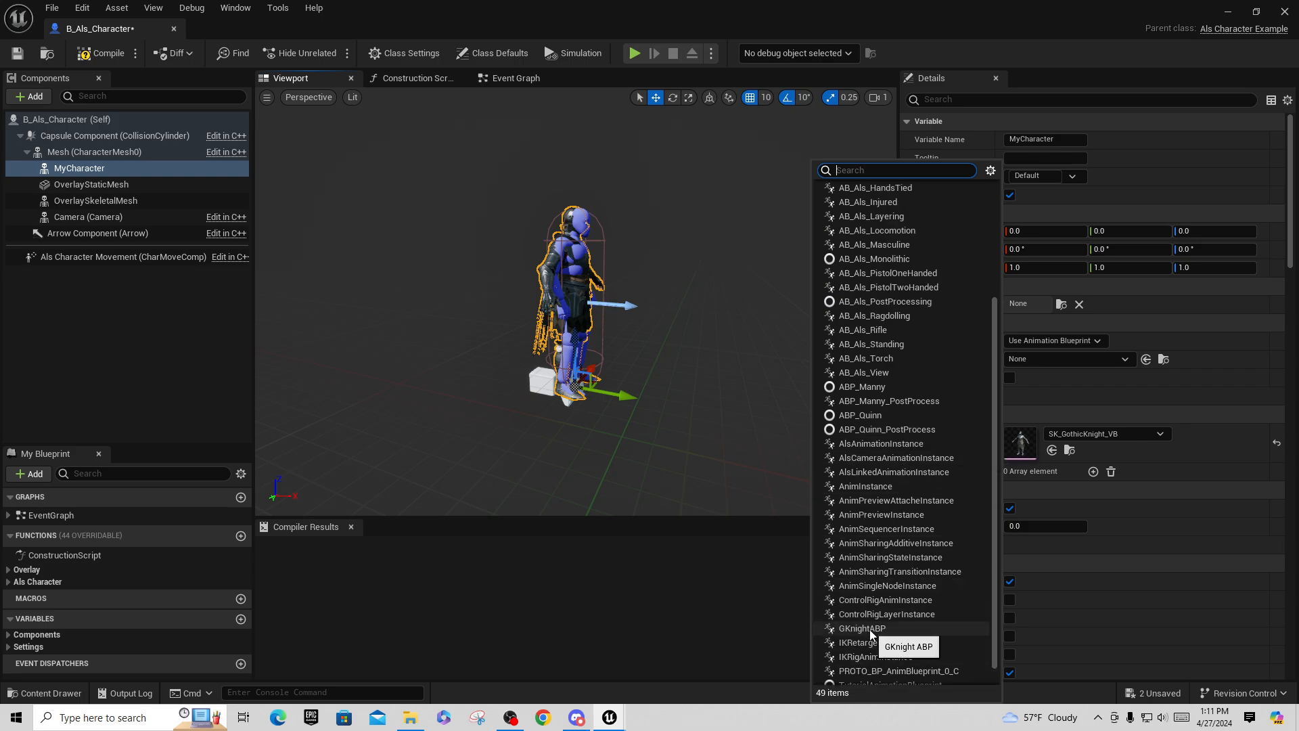
pyautogui.click(870, 629)
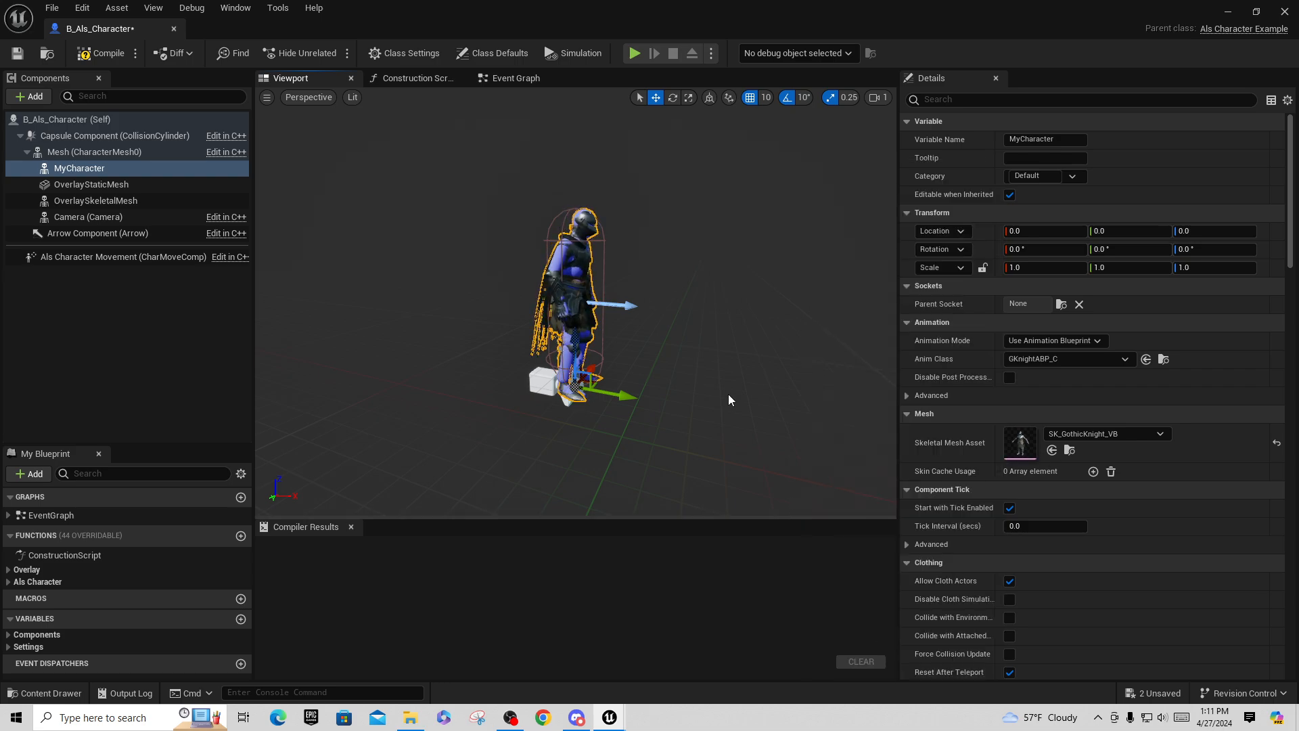
pyautogui.keyDown('alt'); pyautogui.moveTo(728, 394); pyautogui.dragTo(541, 394); pyautogui.keyUp('alt')
pyautogui.keyDown('alt'); pyautogui.moveTo(698, 289); pyautogui.dragTo(671, 289); pyautogui.keyUp('alt')
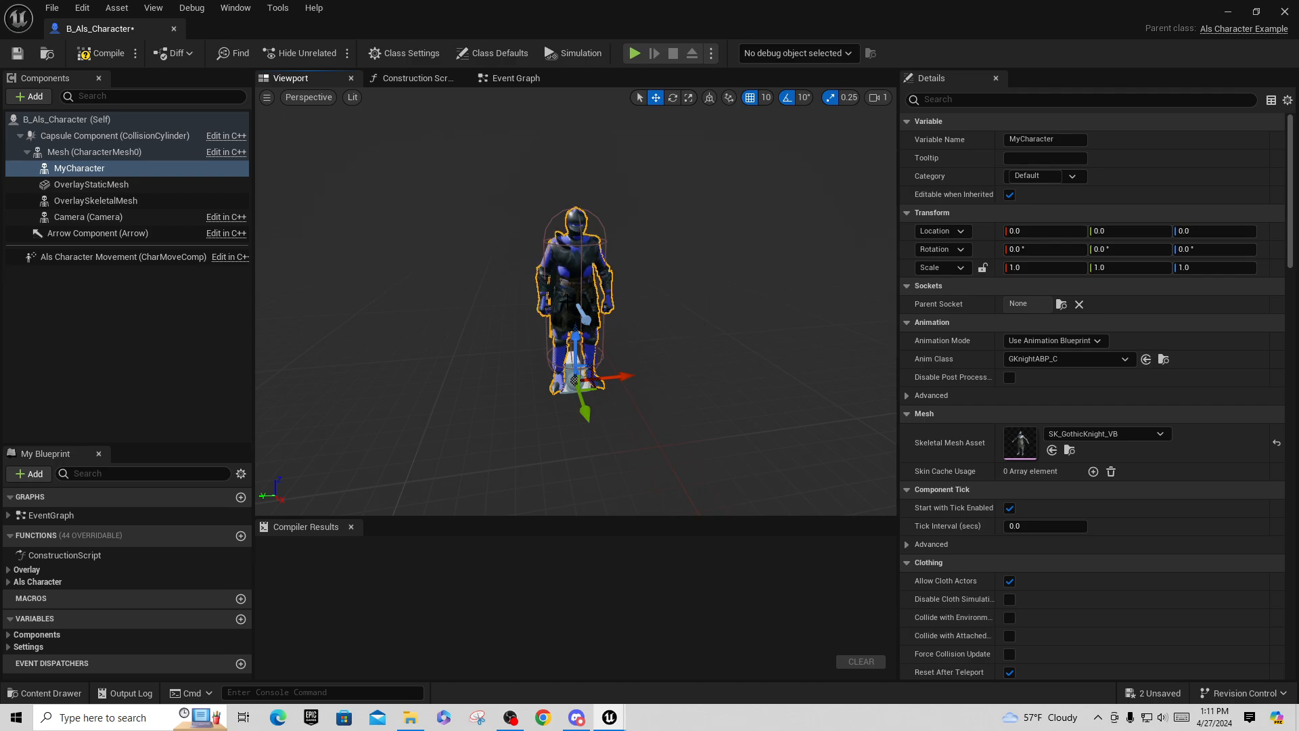
# Compile and save the B_Als_Character blueprint and dock its editor beside the ThirdPersonMap level
pyautogui.click(101, 57)
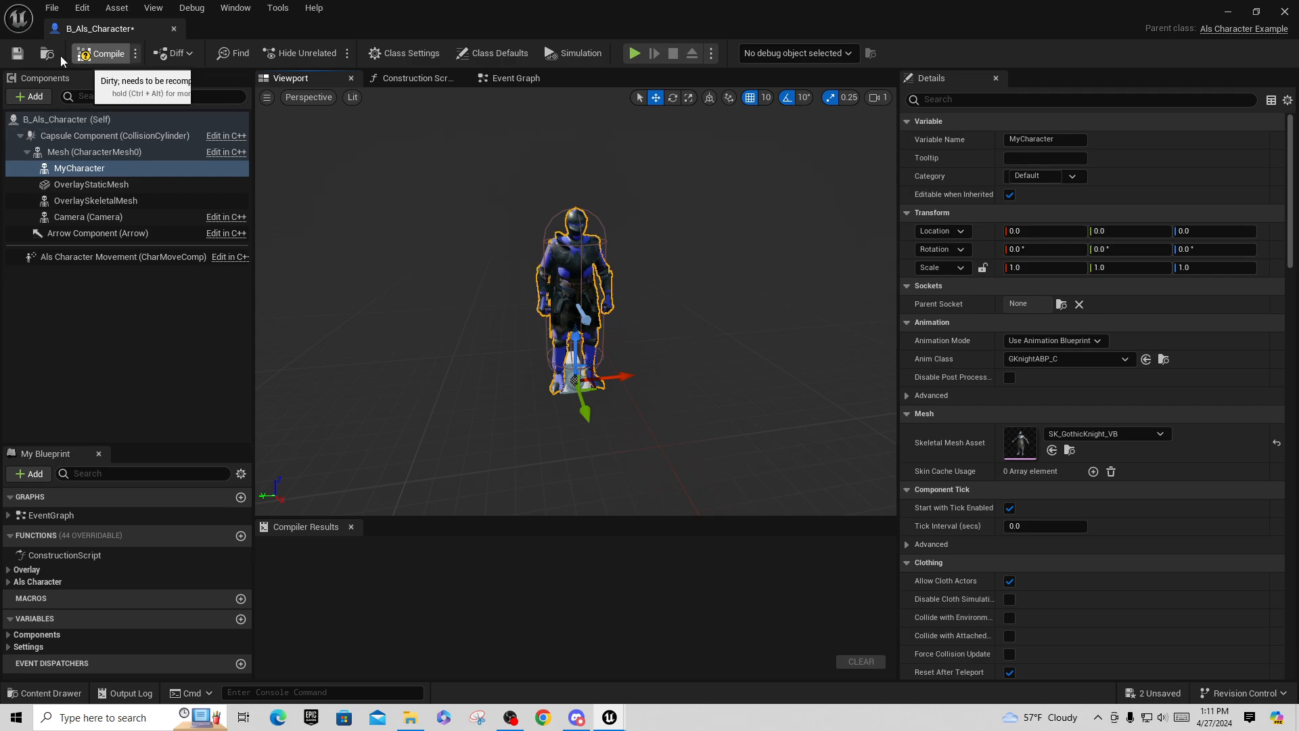
pyautogui.click(19, 53)
pyautogui.moveTo(127, 31); pyautogui.dragTo(276, 30)
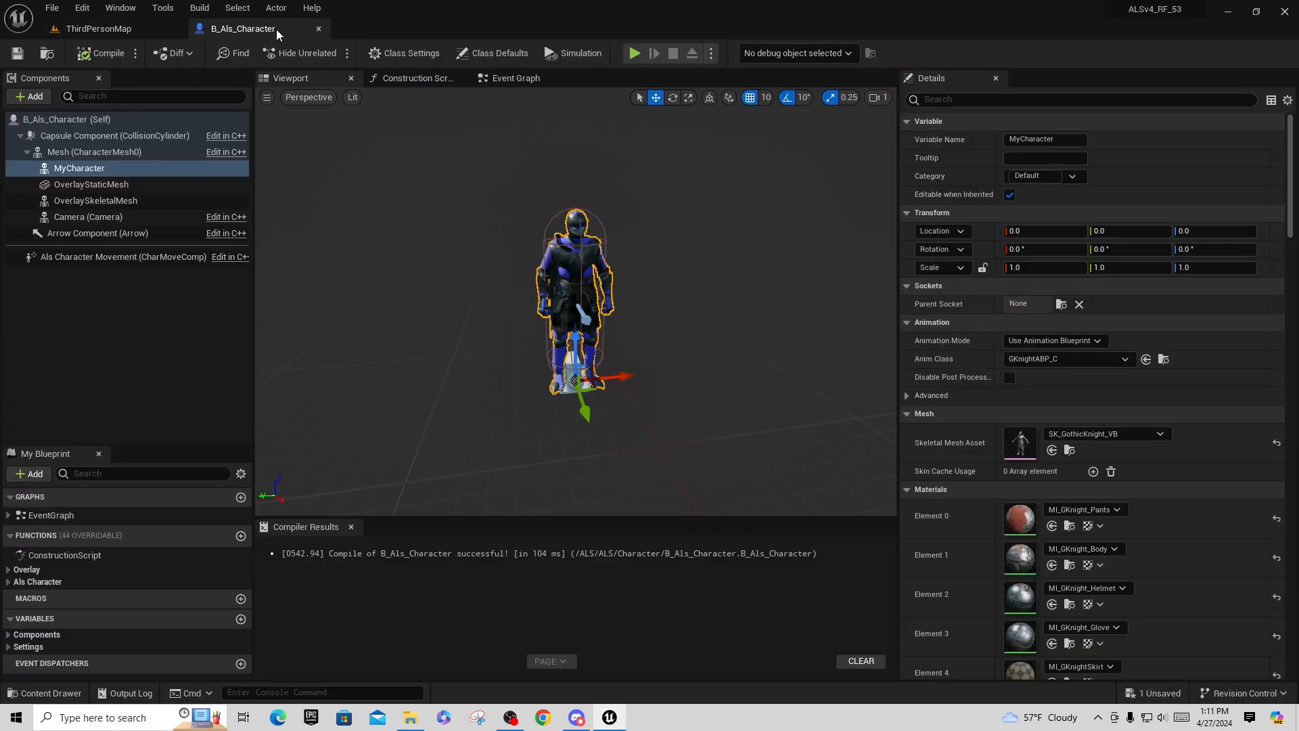
# Play ThirdPersonMap full screen, test running with the barrel overlay, and switch back to the default overlay
pyautogui.click(117, 30)
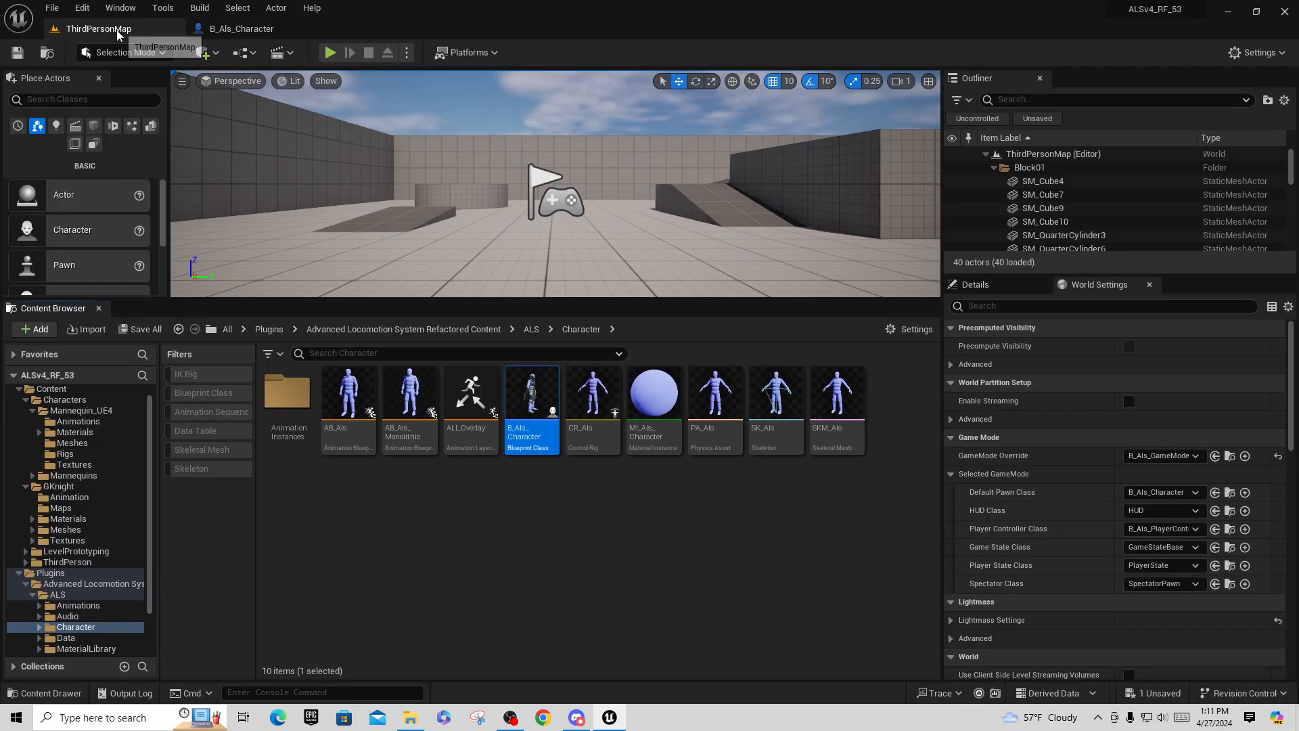
pyautogui.click(329, 53)
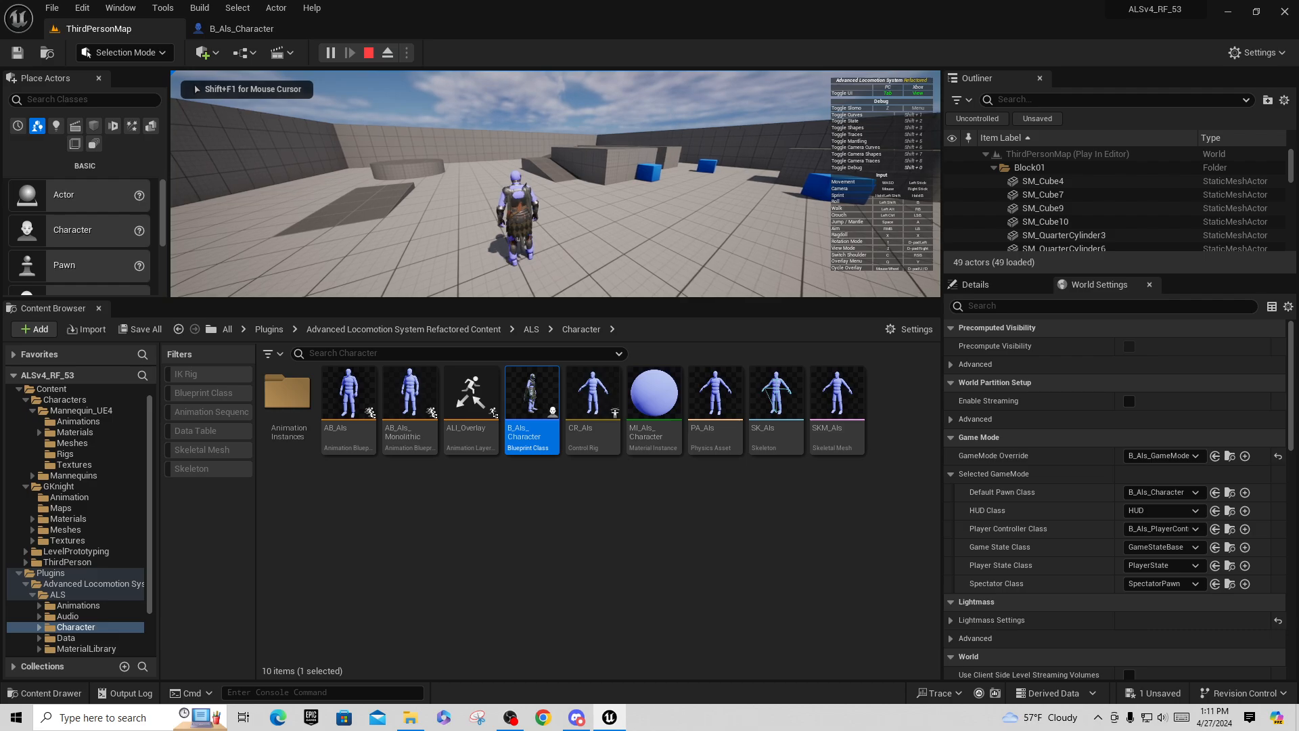
pyautogui.press('F11')
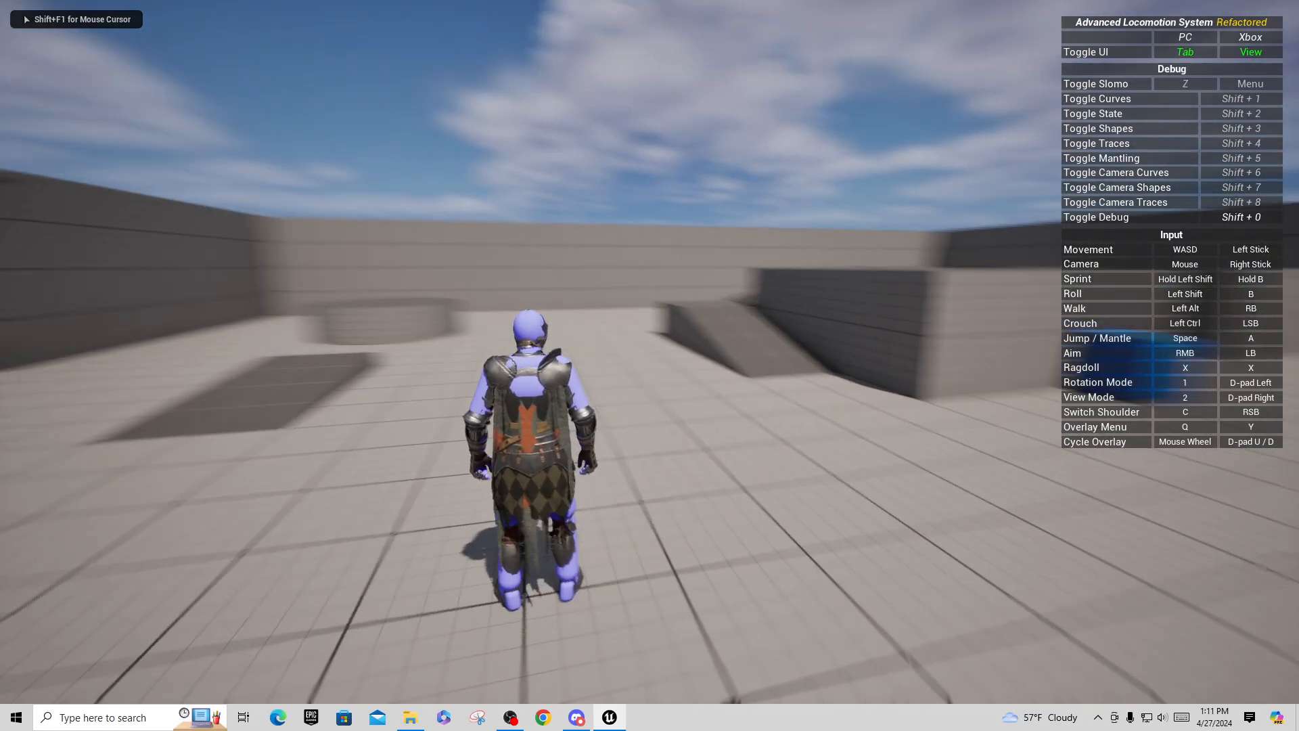
pyautogui.press('q')
pyautogui.scroll(2, 724, 359)
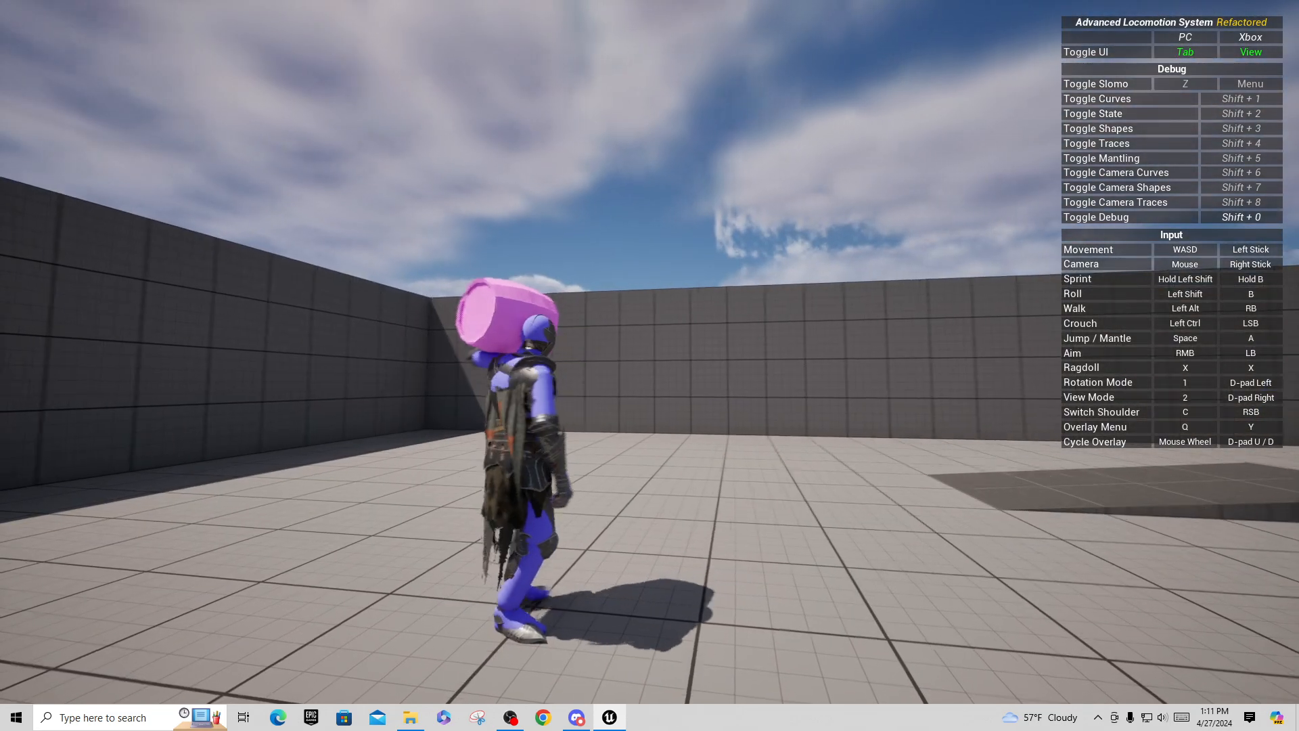
pyautogui.press('w')
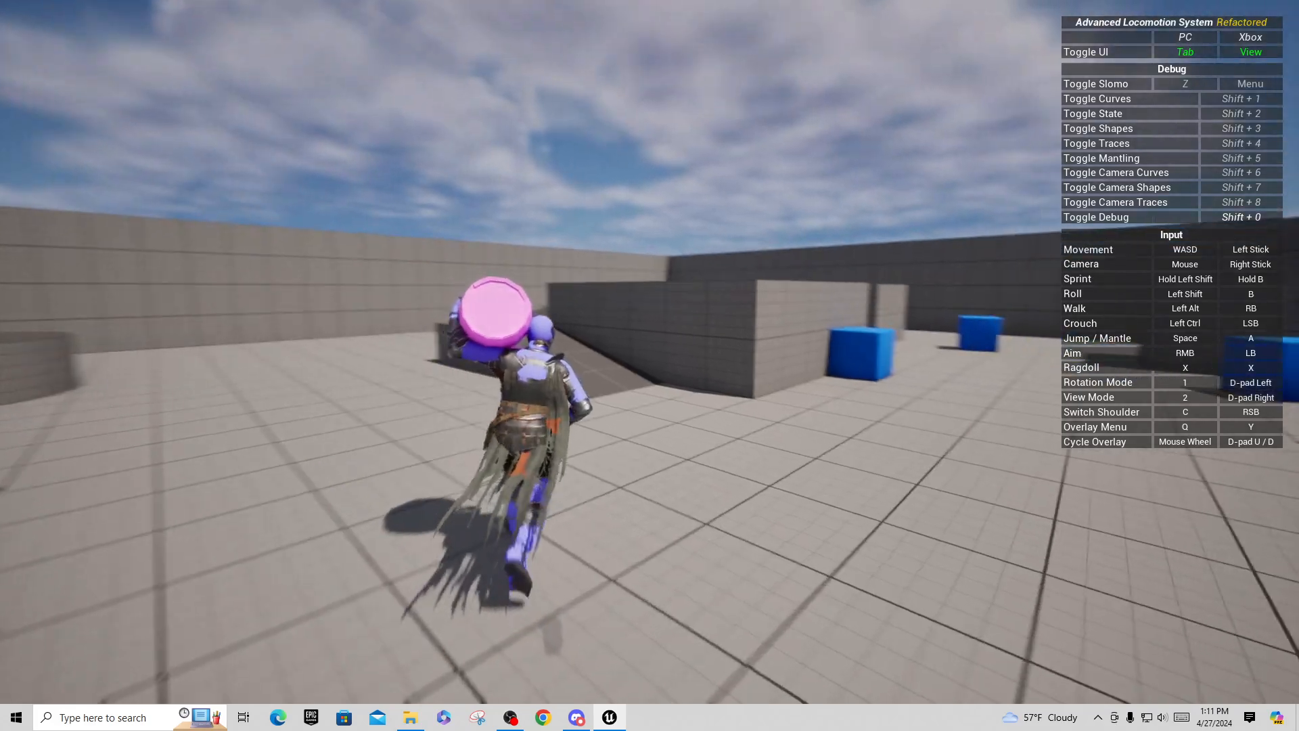
pyautogui.press('q')
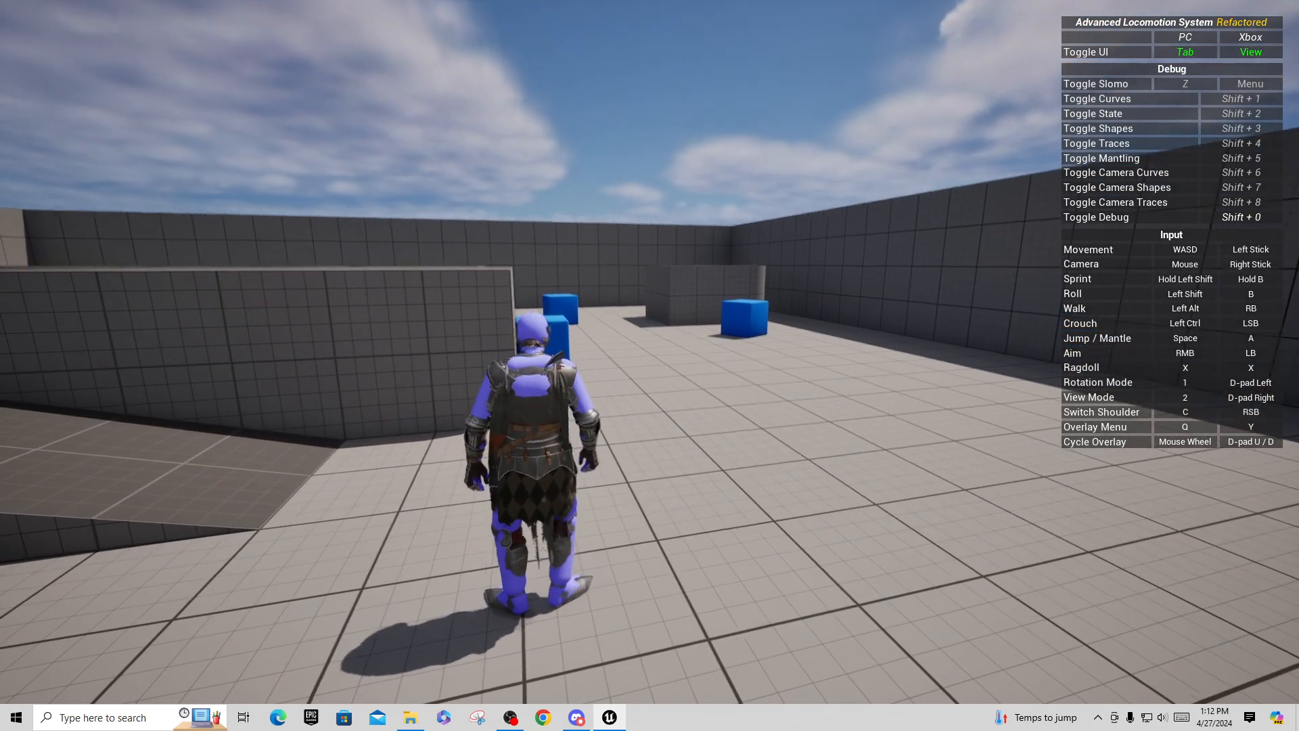
# Test the knight's running, jumping, mantling and ragdoll in the level, and end the play session
pyautogui.press('w')
pyautogui.press('space')
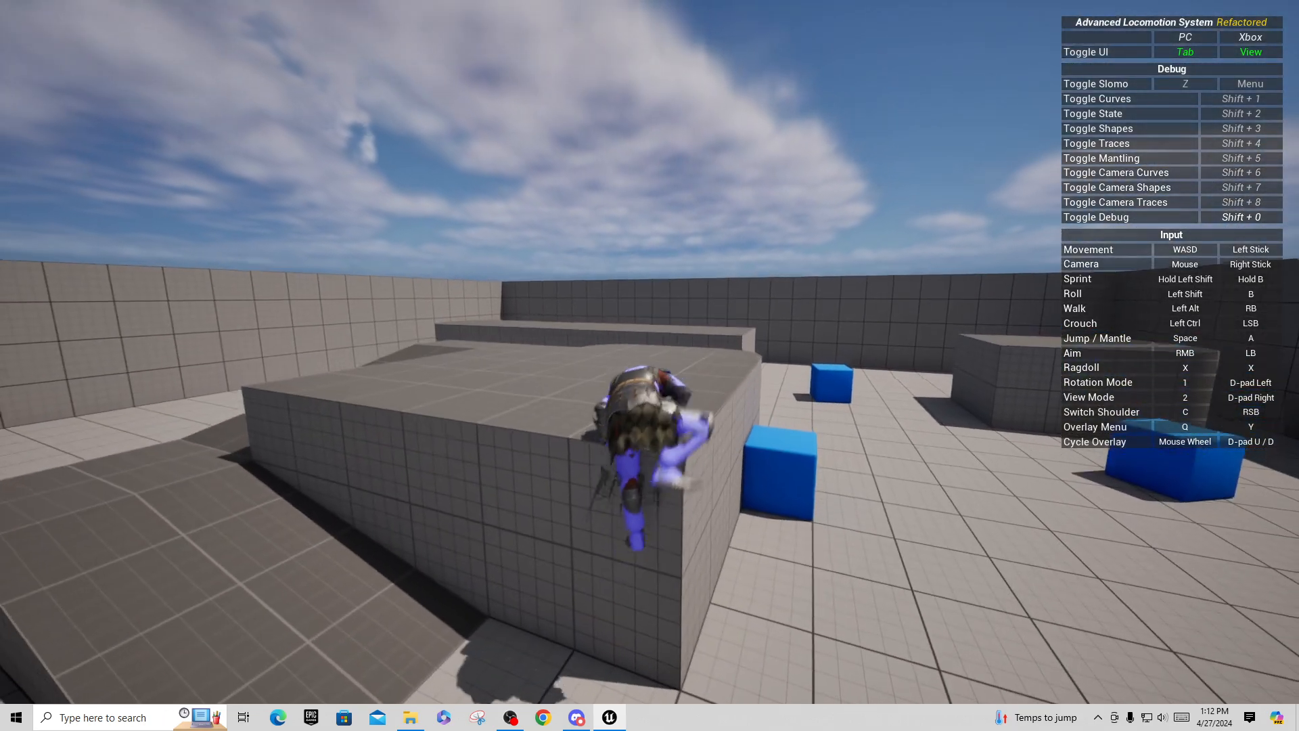
pyautogui.press('w')
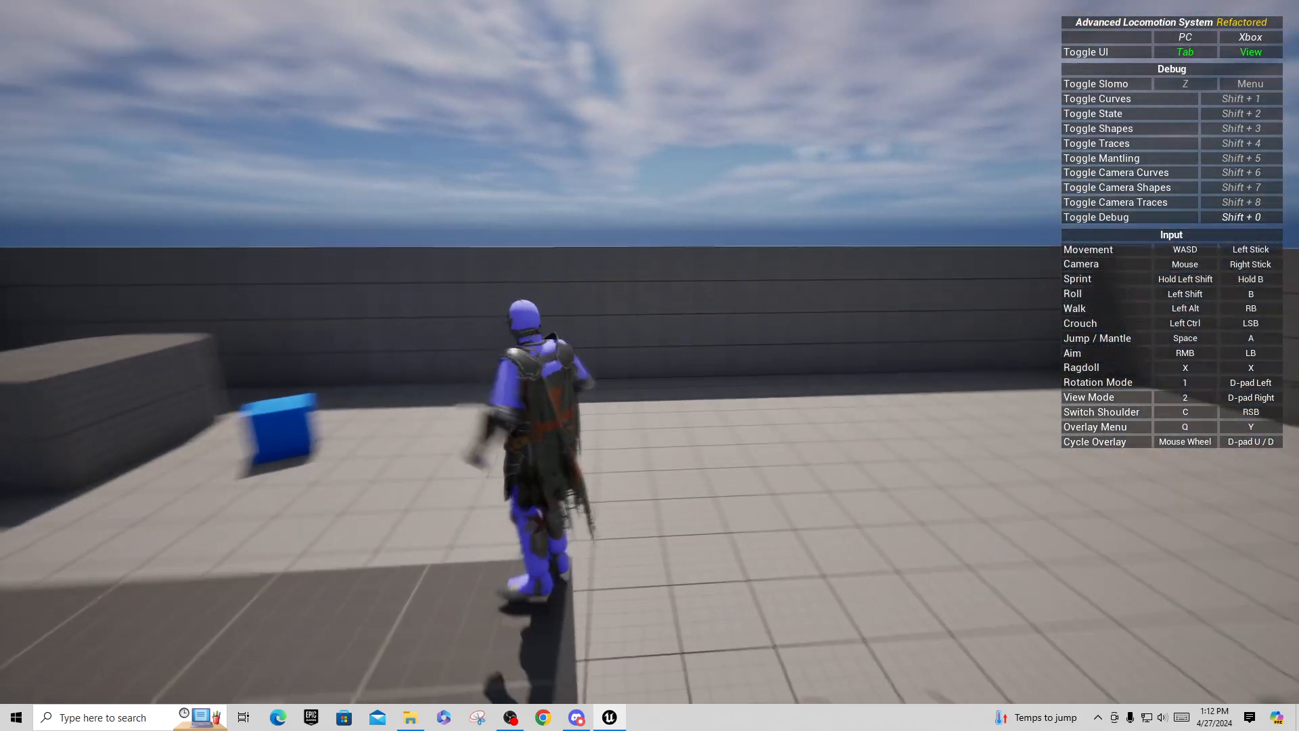
pyautogui.press('space')
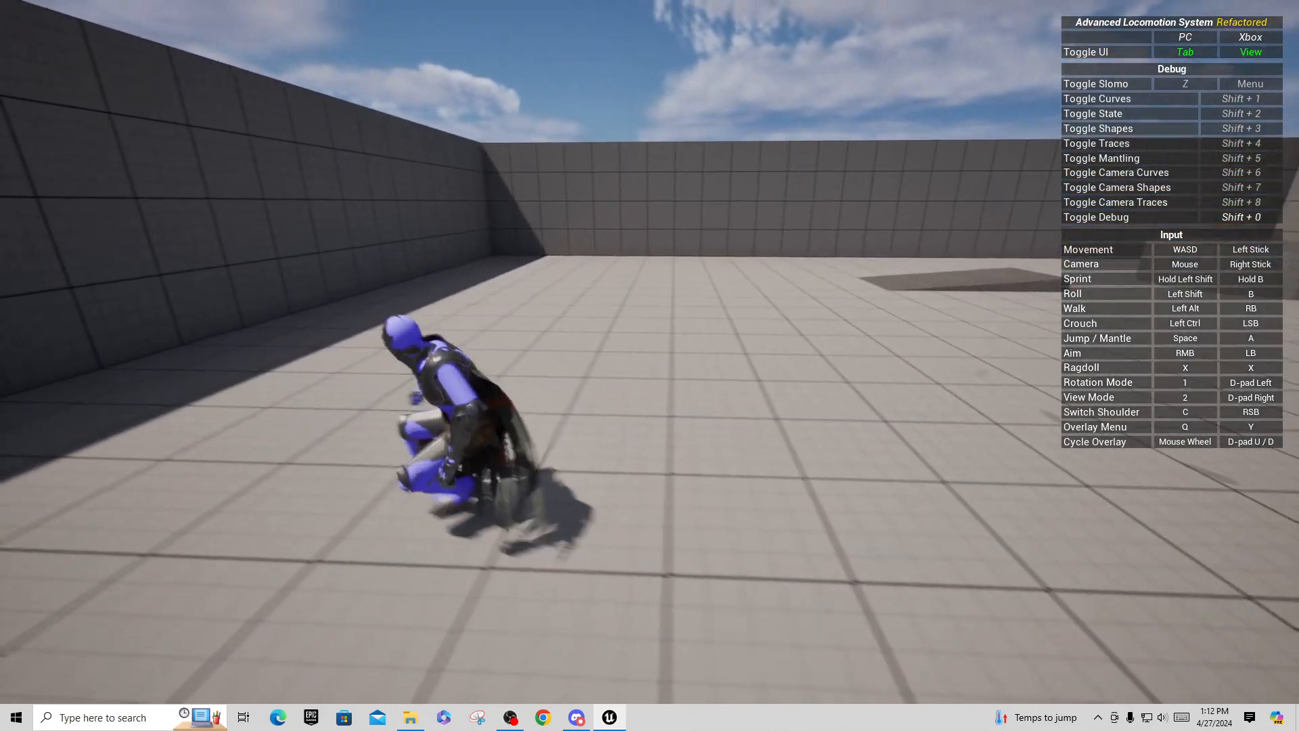
pyautogui.press('w')
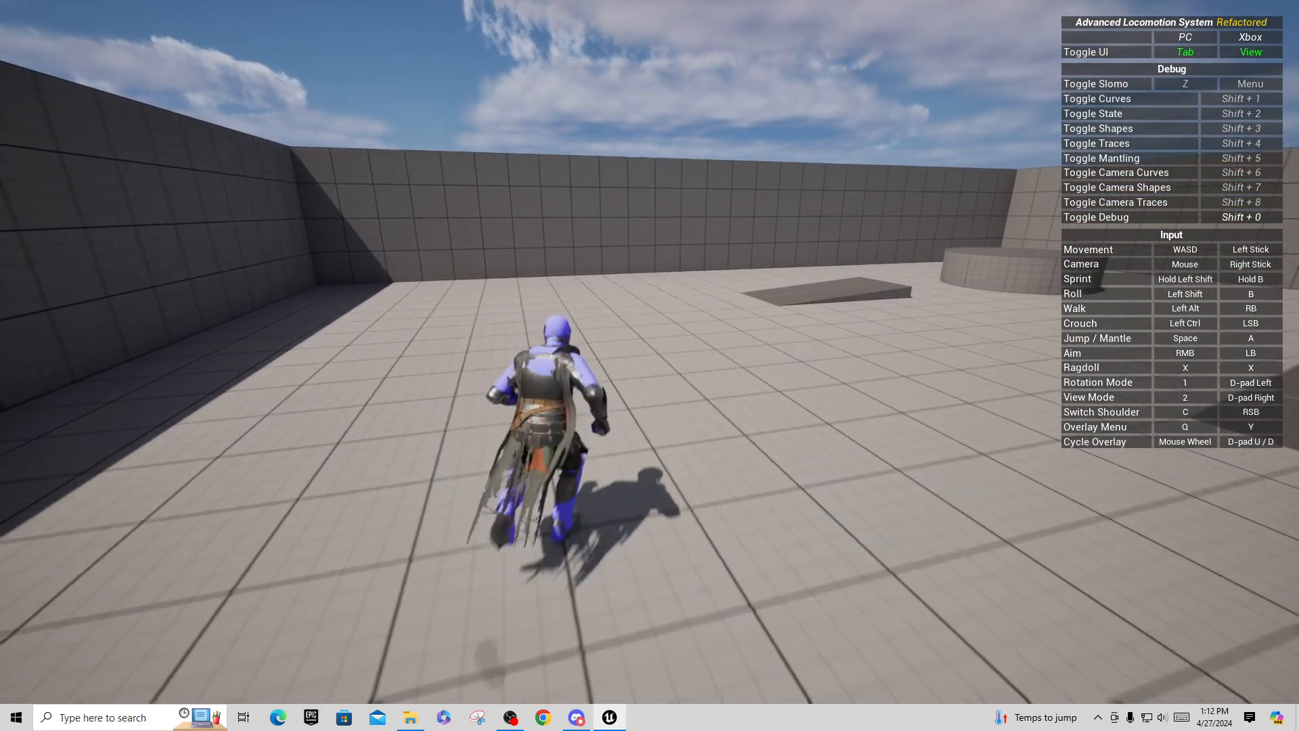
pyautogui.press('space')
pyautogui.press('w')
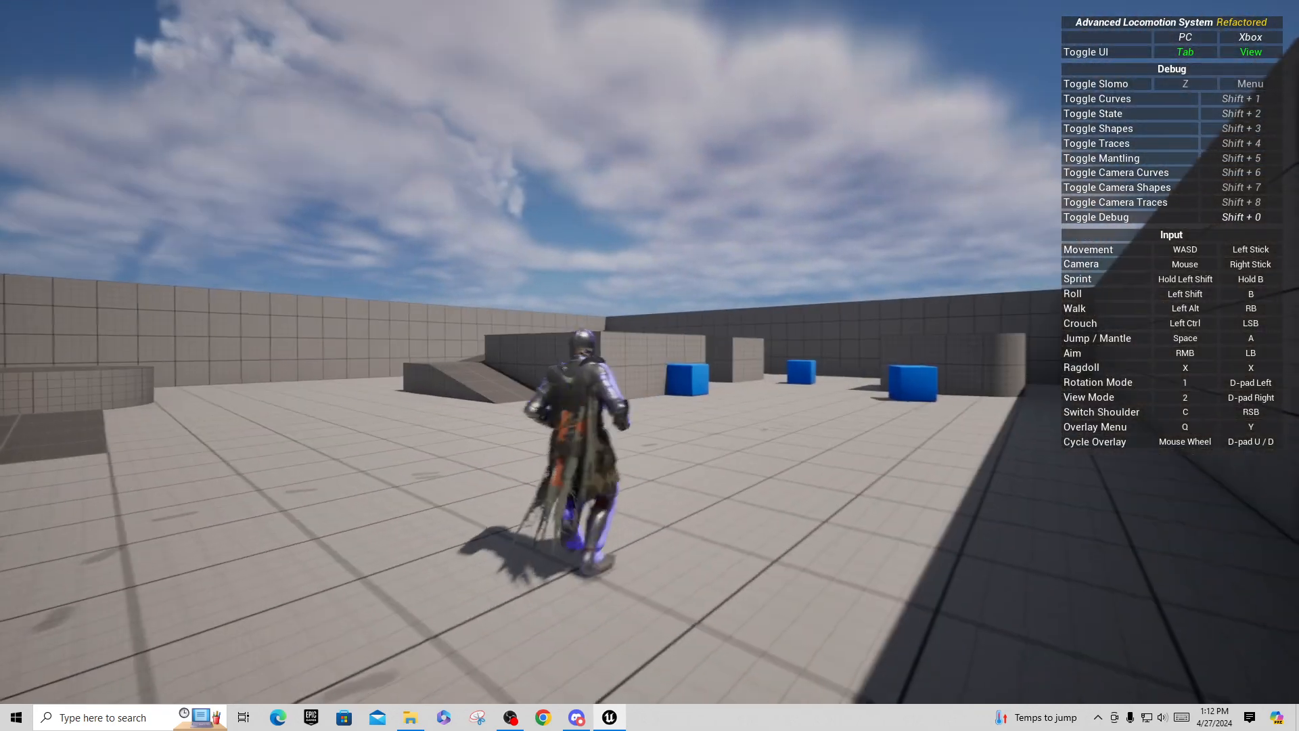
pyautogui.press('x')
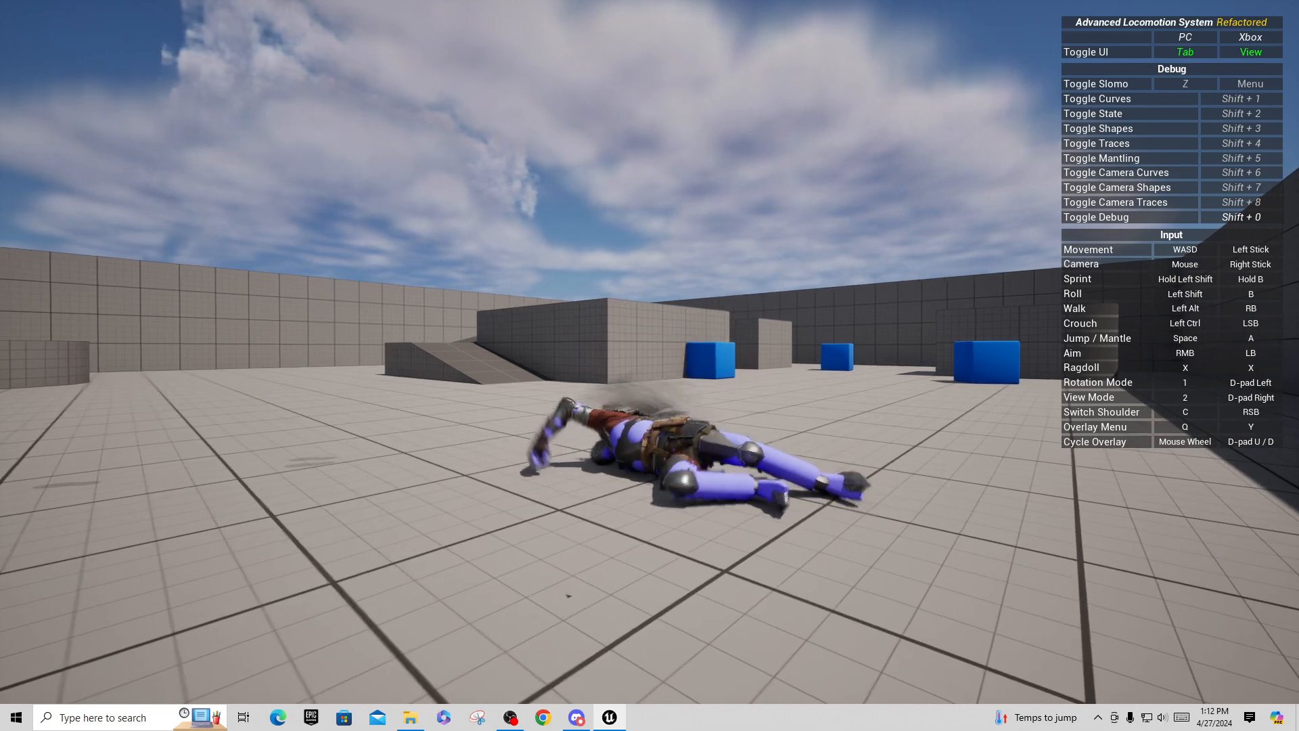
pyautogui.press('x')
pyautogui.press('w')
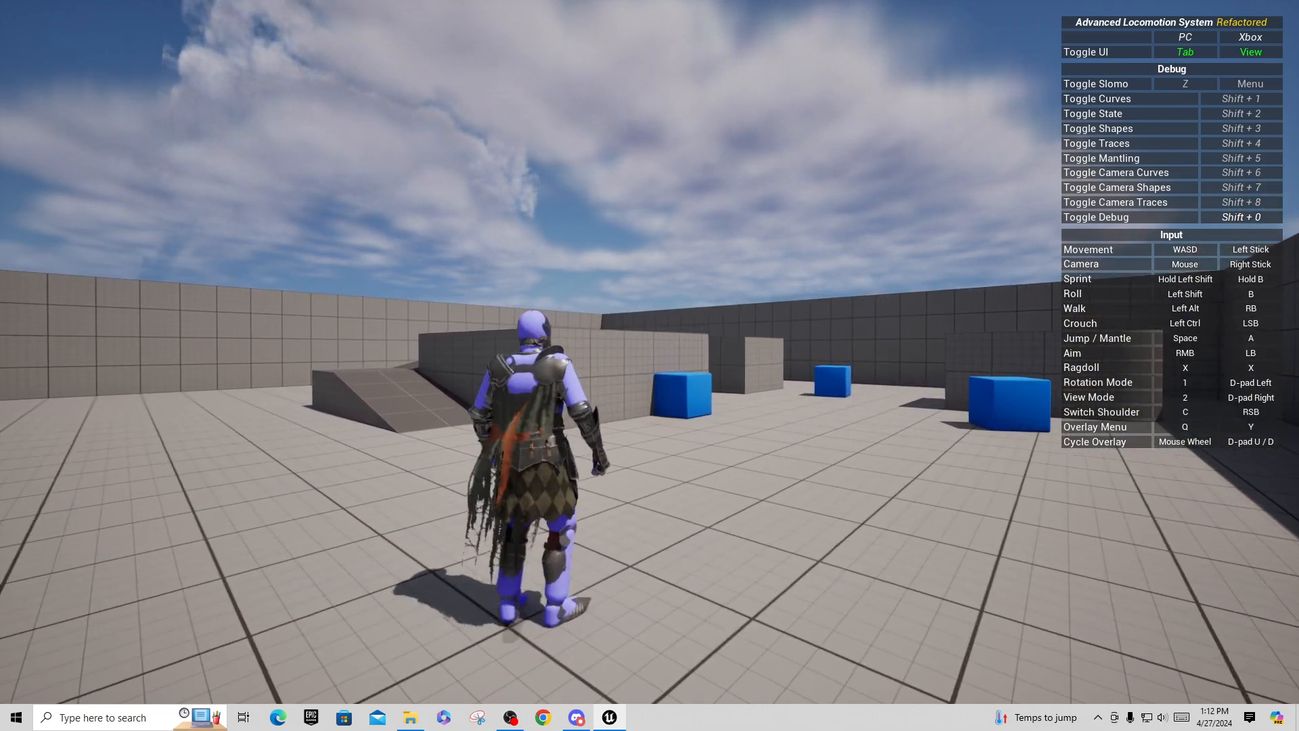
pyautogui.press('Escape')
pyautogui.press('F11')
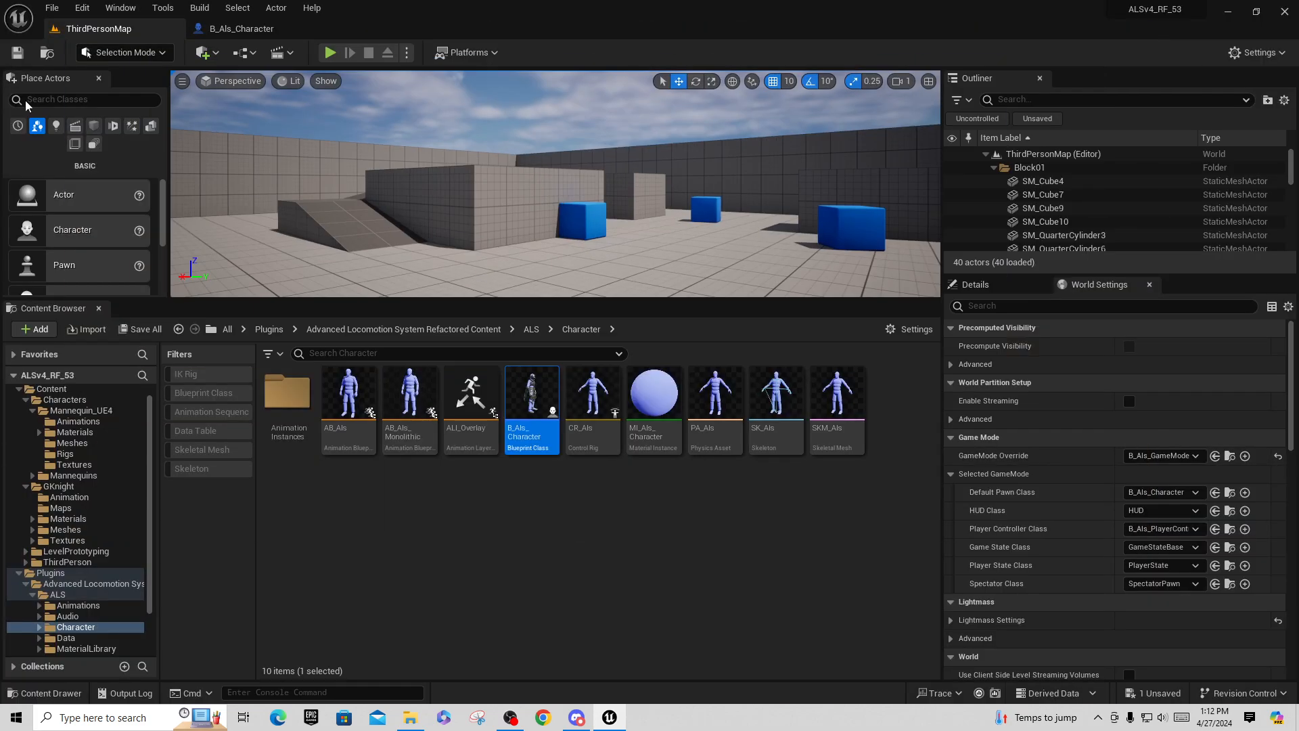
# Turn off Visible for the Mesh component in B_Als_Character and compile the blueprint
pyautogui.click(241, 29)
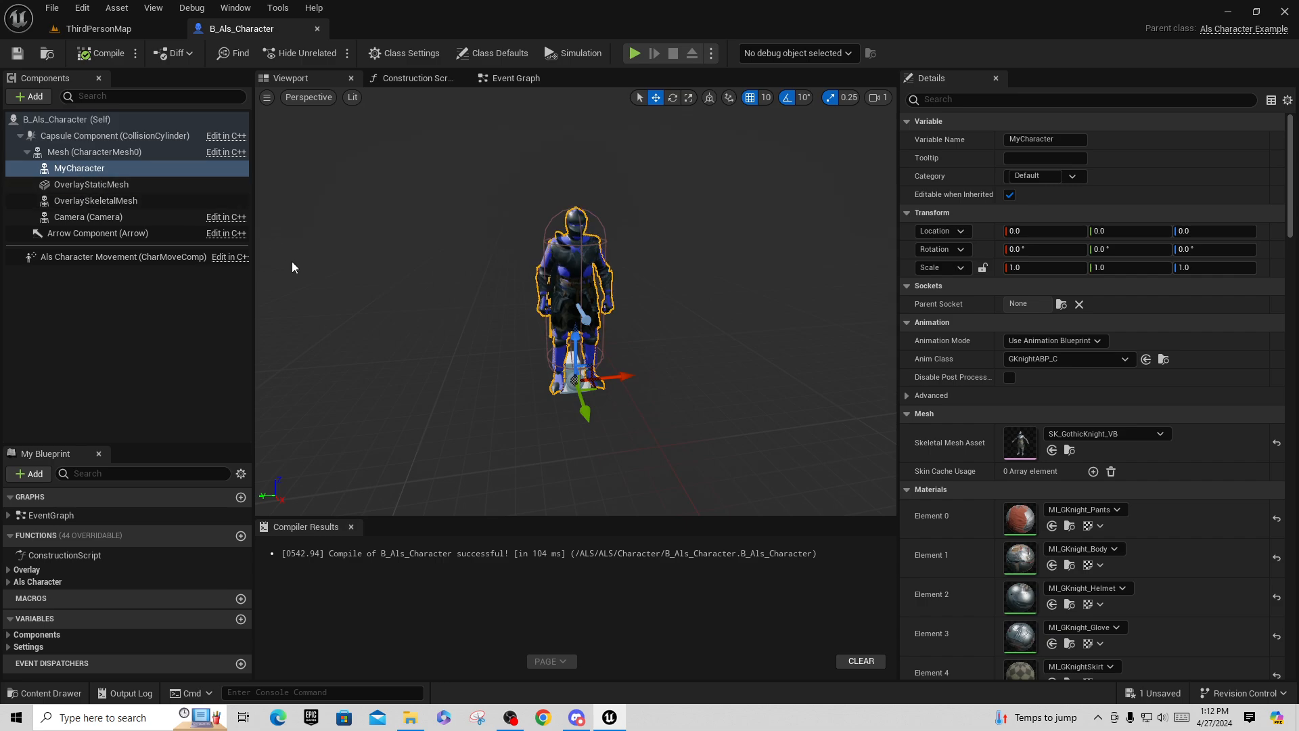
pyautogui.click(80, 153)
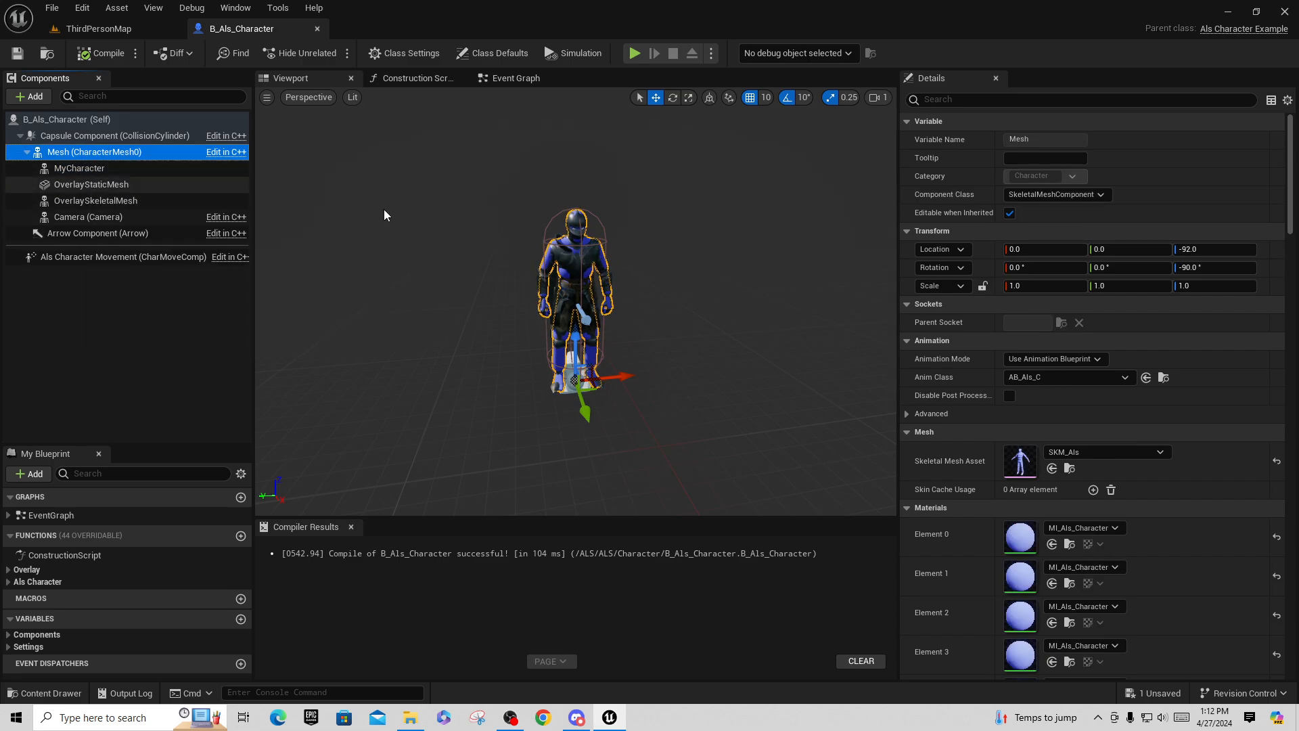
pyautogui.click(968, 101)
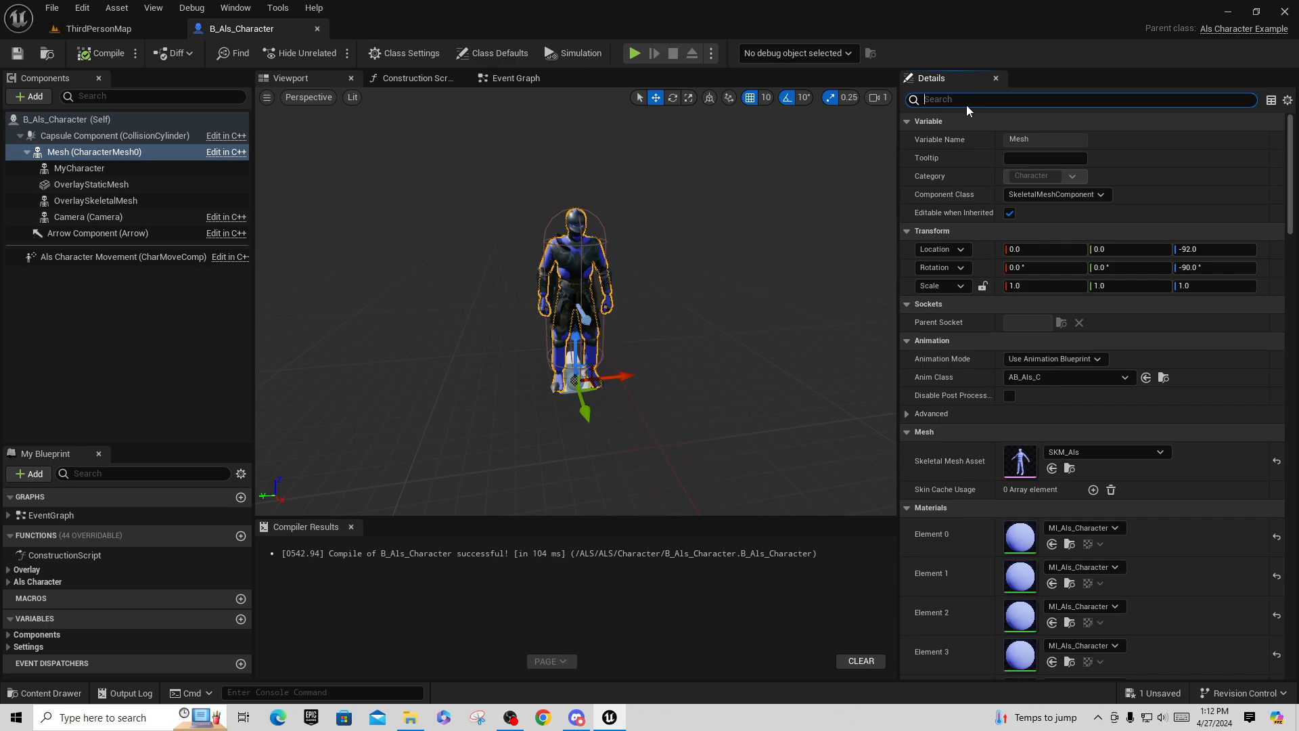
pyautogui.write('vis')
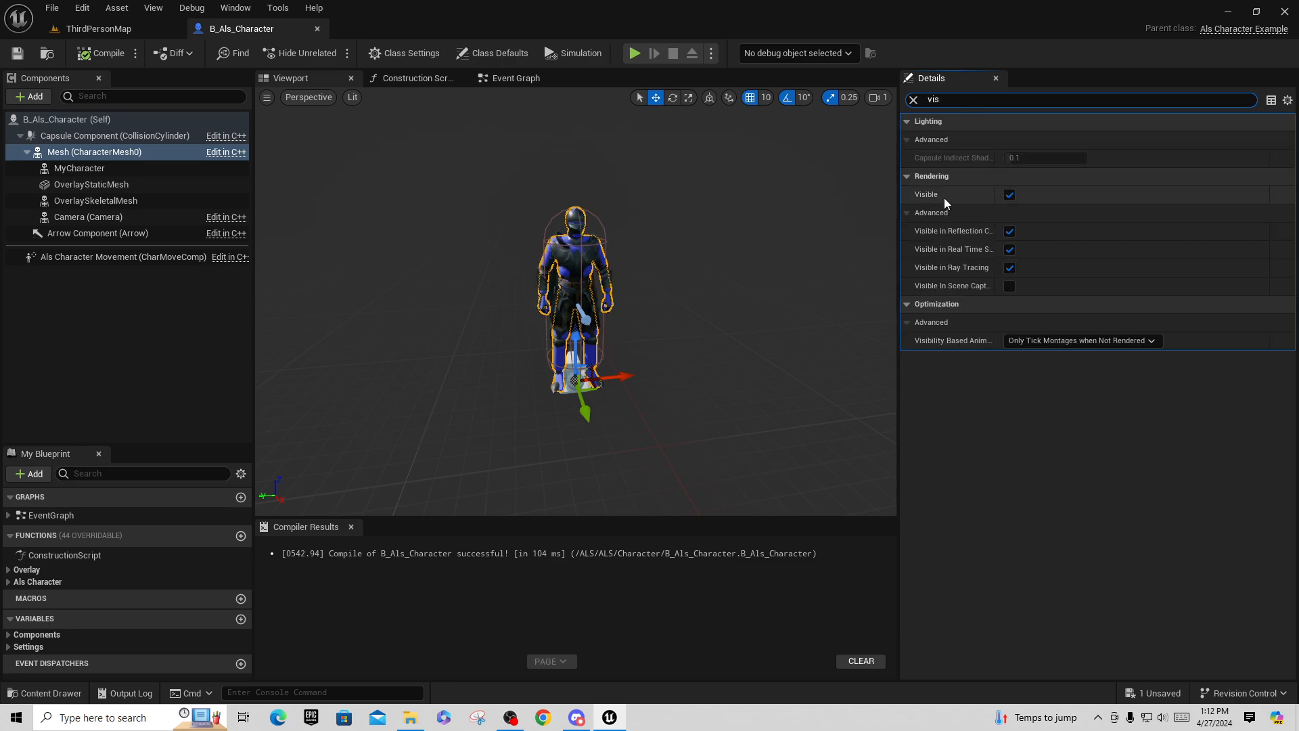
pyautogui.click(1010, 195)
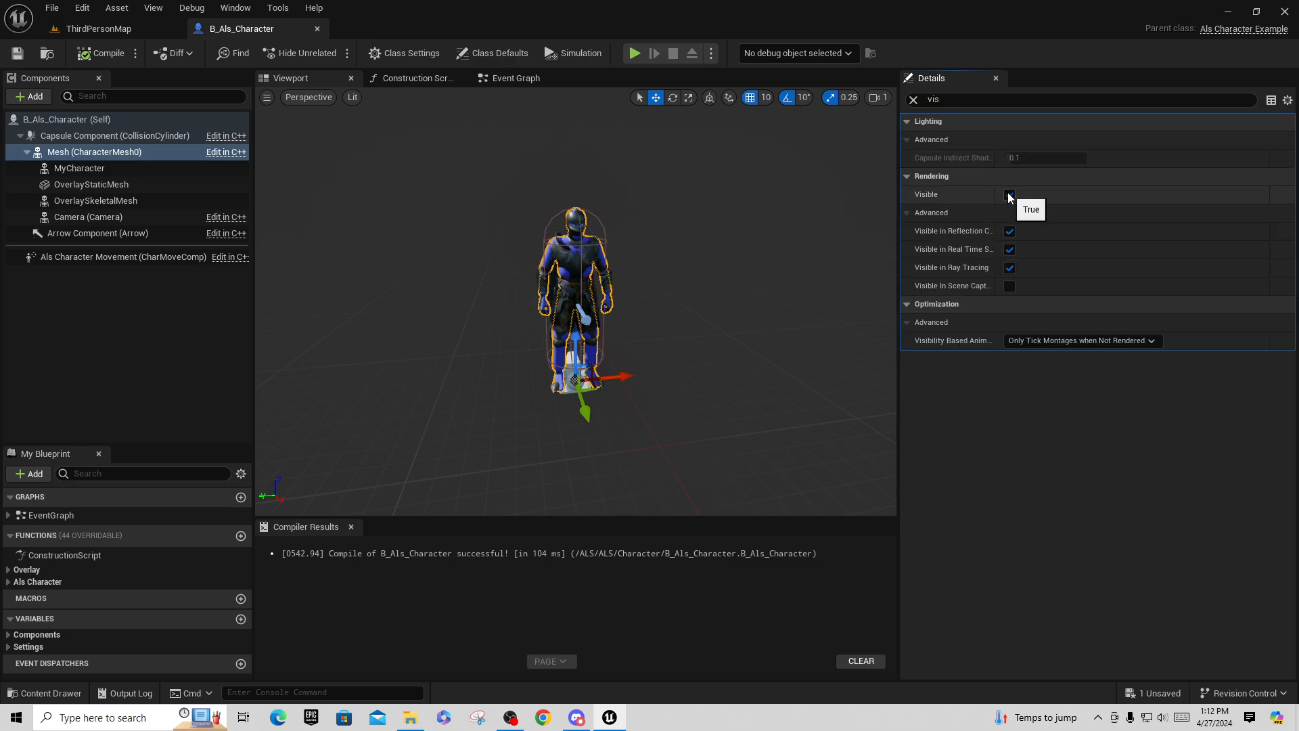
pyautogui.click(73, 57)
# Set Mesh's visibility-based animation tick option to Always Tick Pose and Refresh Bones, compile the blueprint, and return to ThirdPersonMap
pyautogui.click(913, 100)
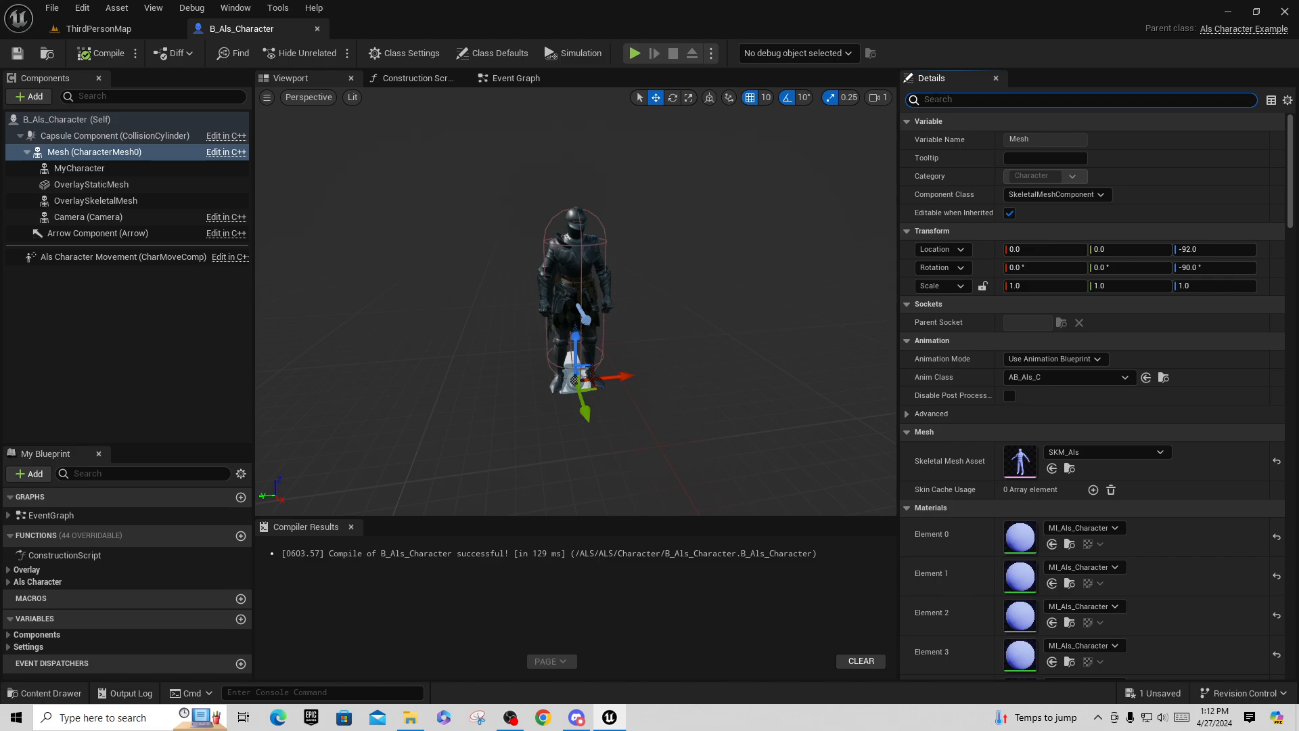
pyautogui.write('tick')
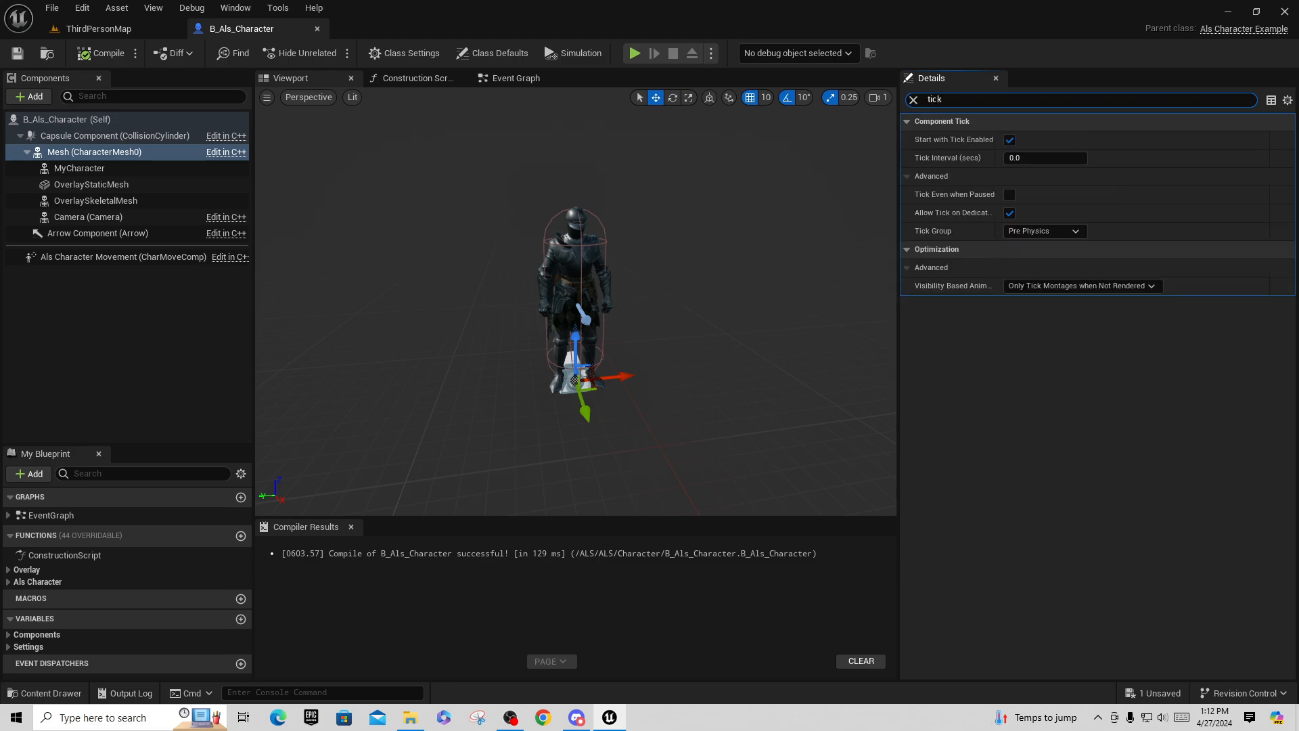
pyautogui.click(1110, 286)
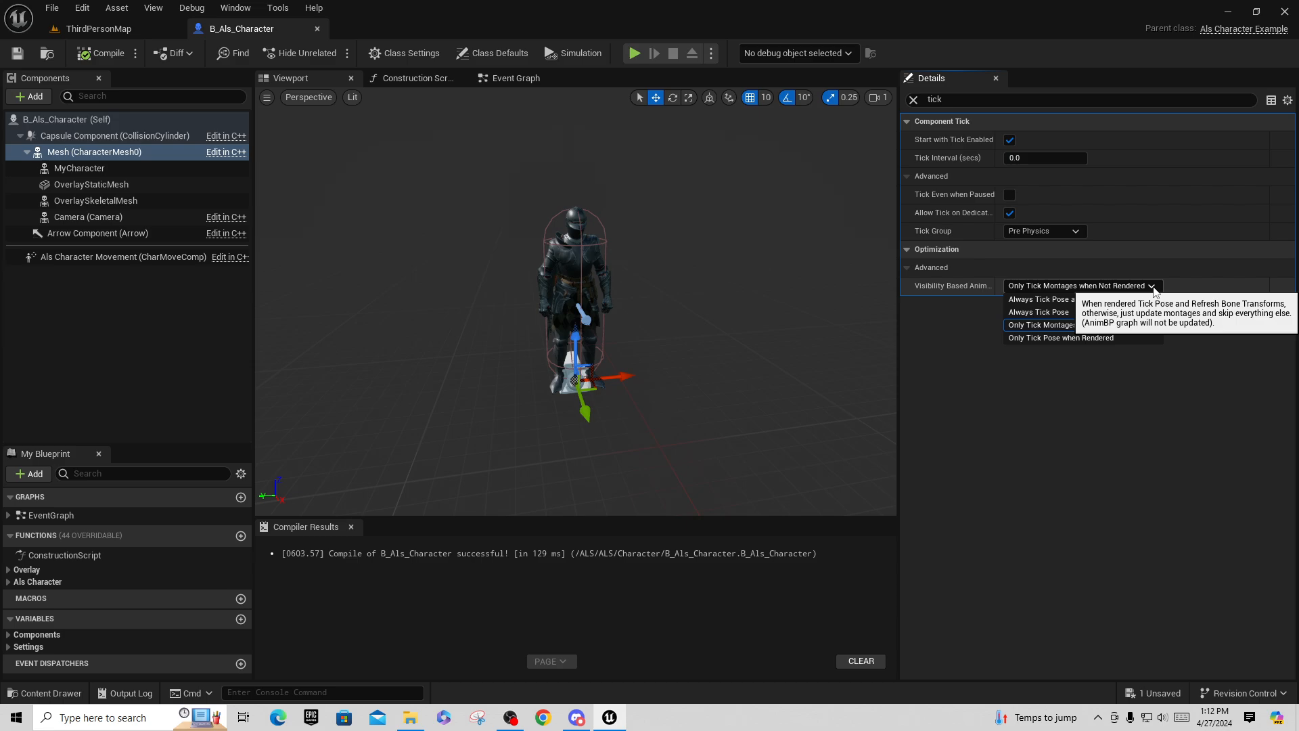
pyautogui.click(1090, 299)
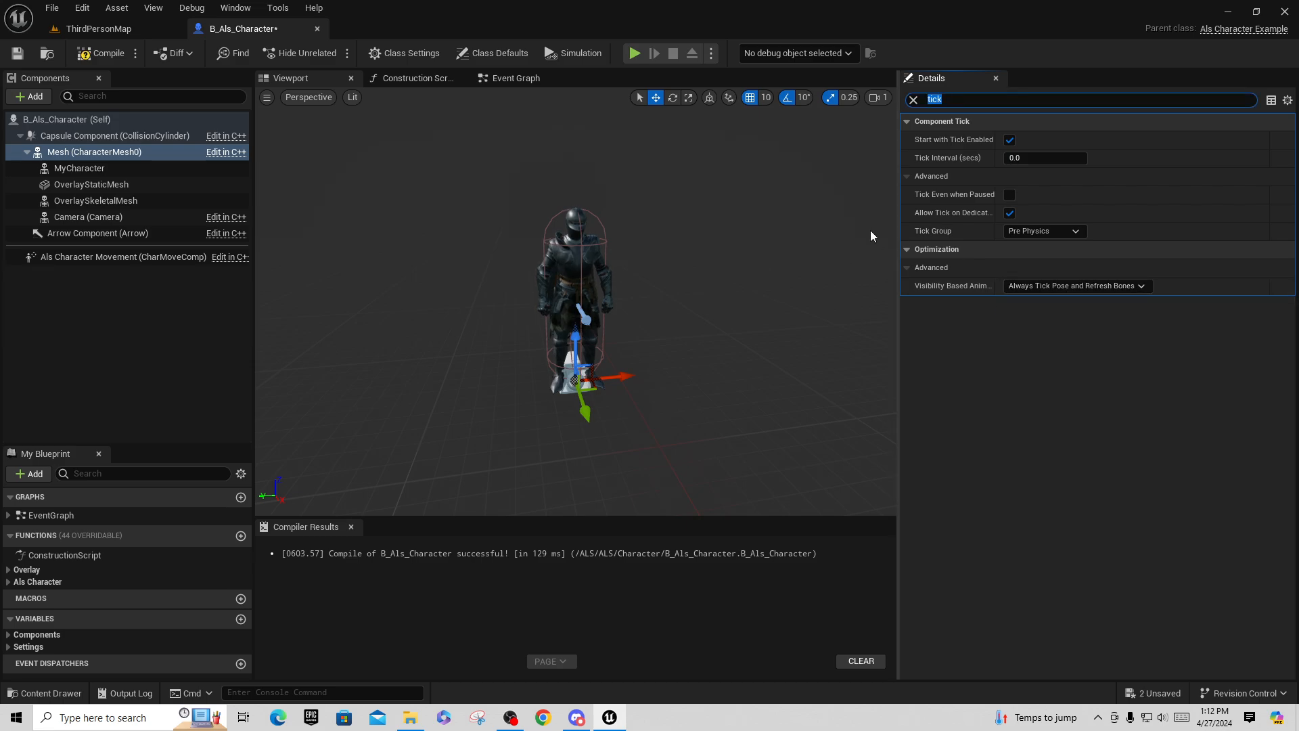
pyautogui.click(101, 53)
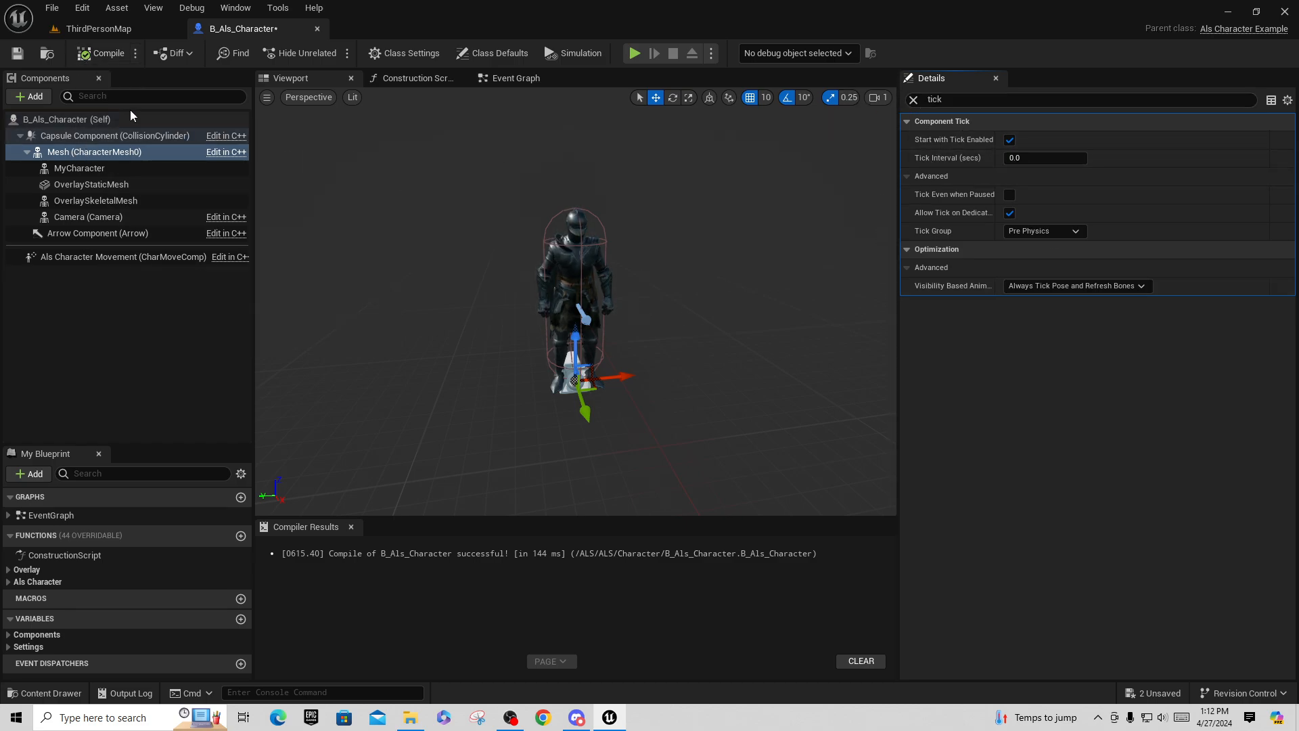
pyautogui.click(115, 28)
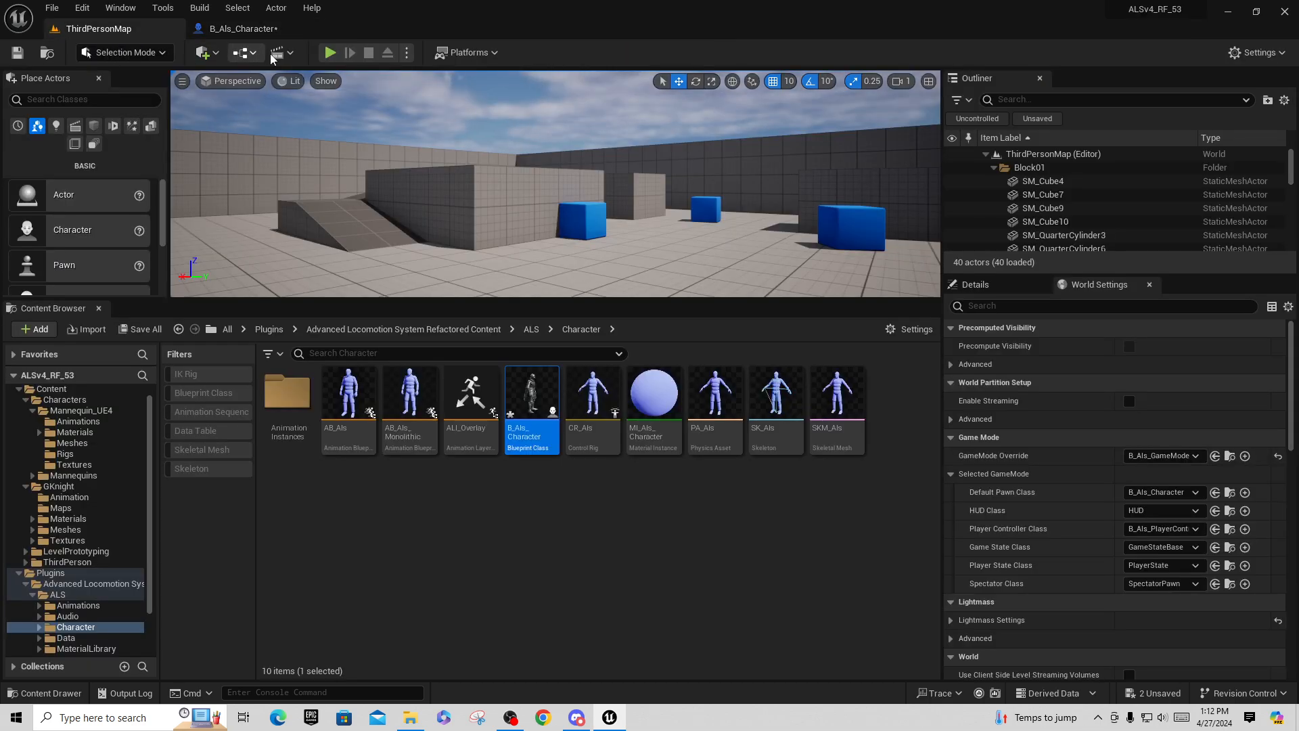
# Play ThirdPersonMap full screen, run the knight through the level, and switch to the barrel overlay
pyautogui.click(330, 53)
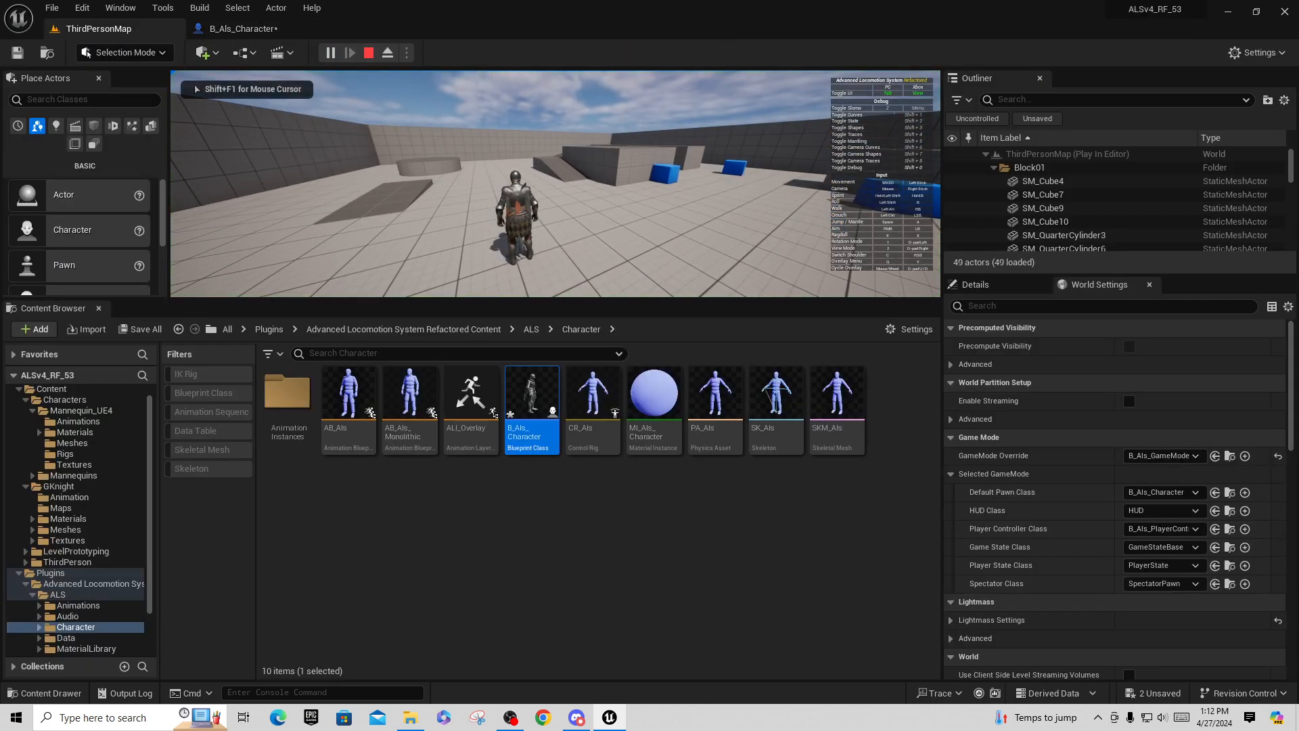
pyautogui.press('F11')
pyautogui.press('w')
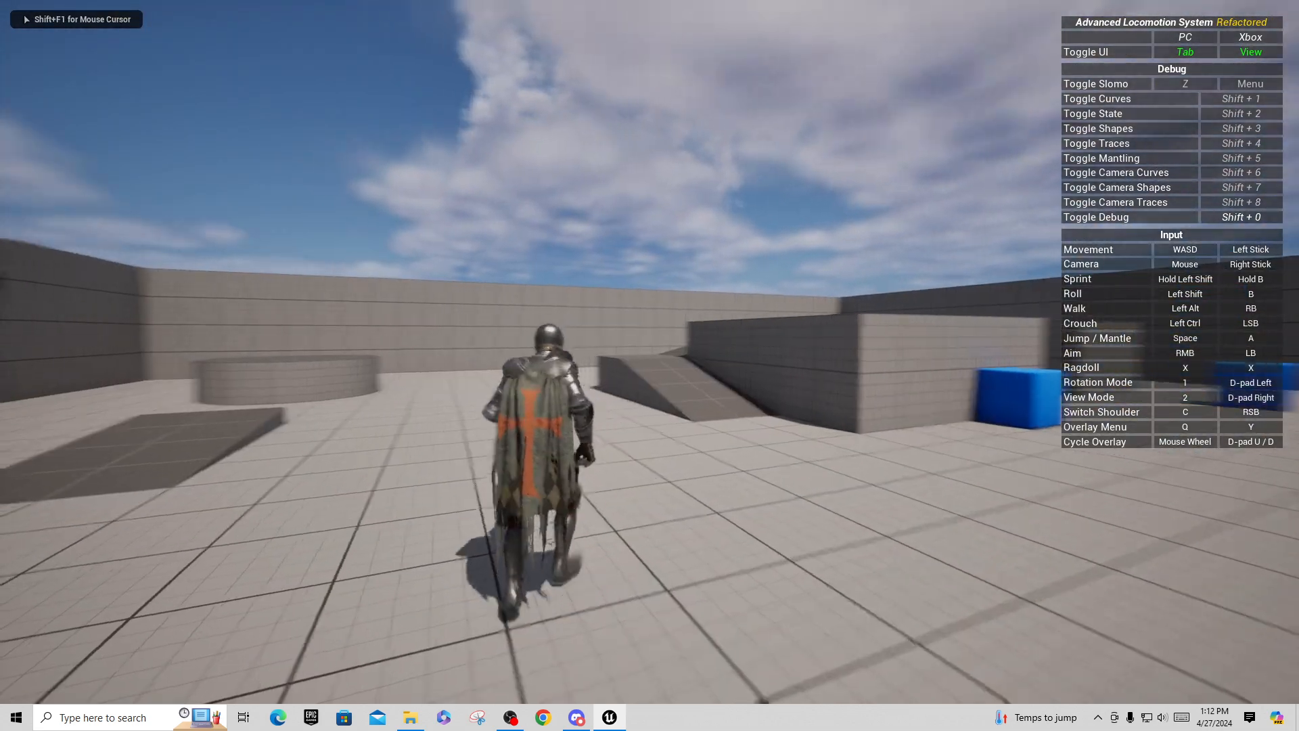
pyautogui.press('q')
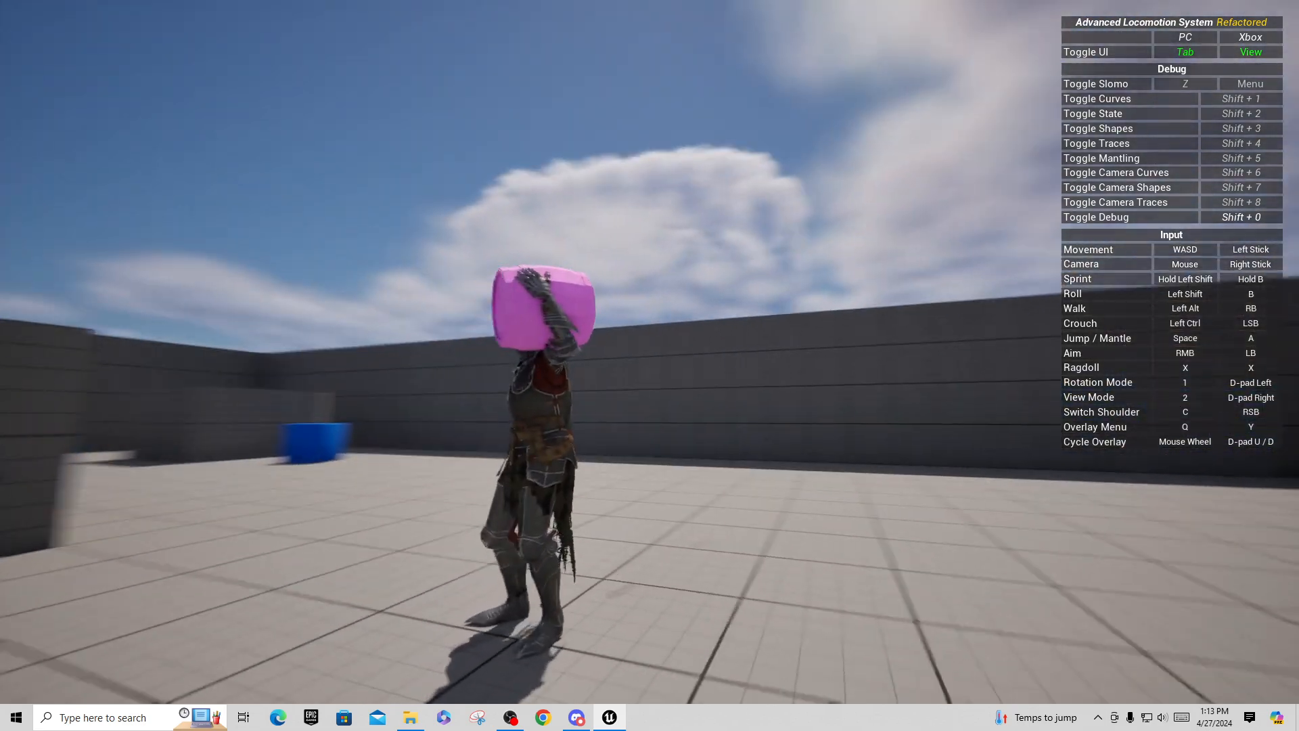
# Test the knight's other overlays and aiming, return to the barrel overlay, and end the full-screen play session
pyautogui.press('q')
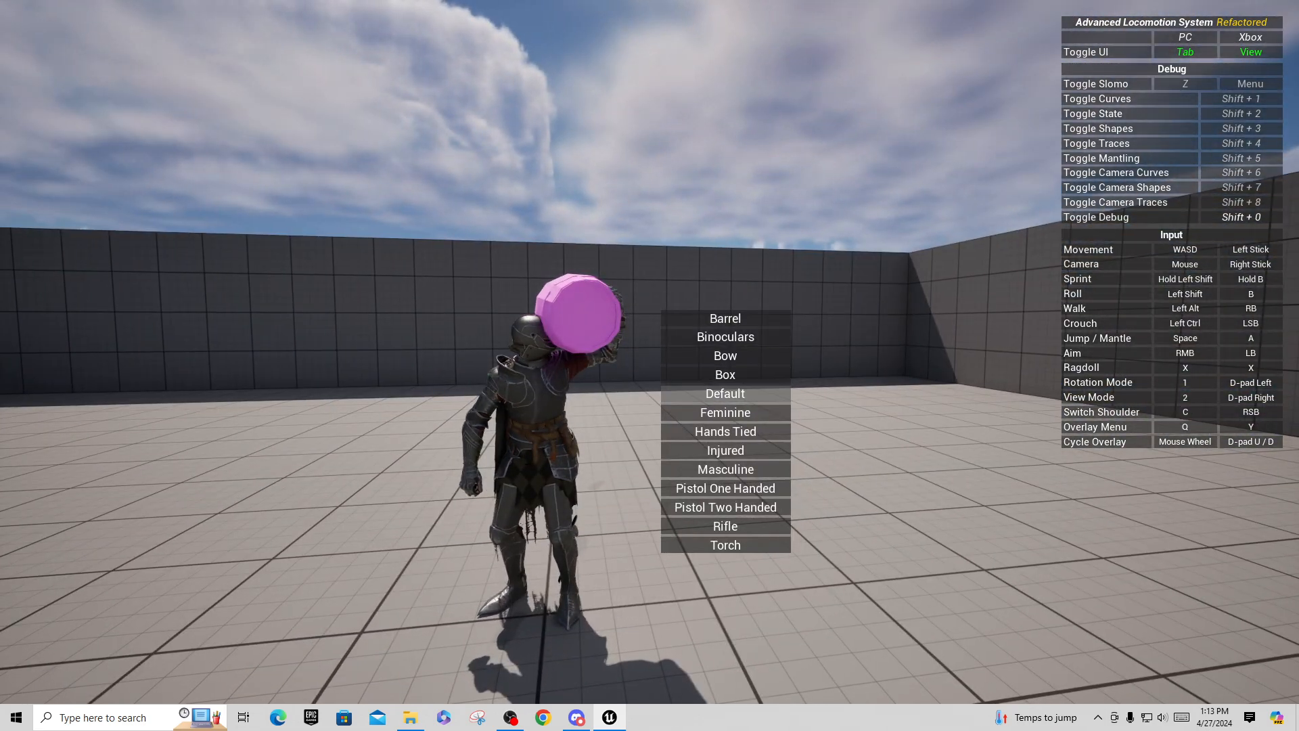
pyautogui.press('q')
pyautogui.scroll(-2, 726, 431)
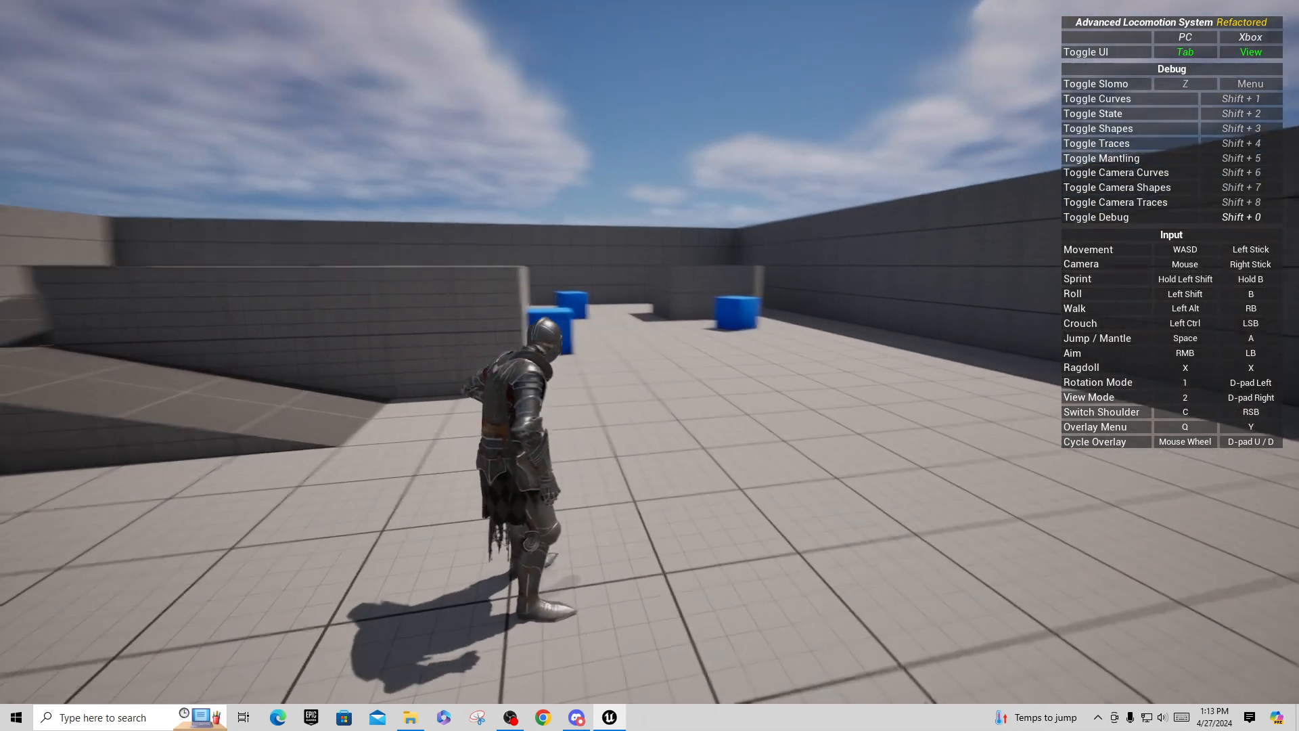
pyautogui.press('q')
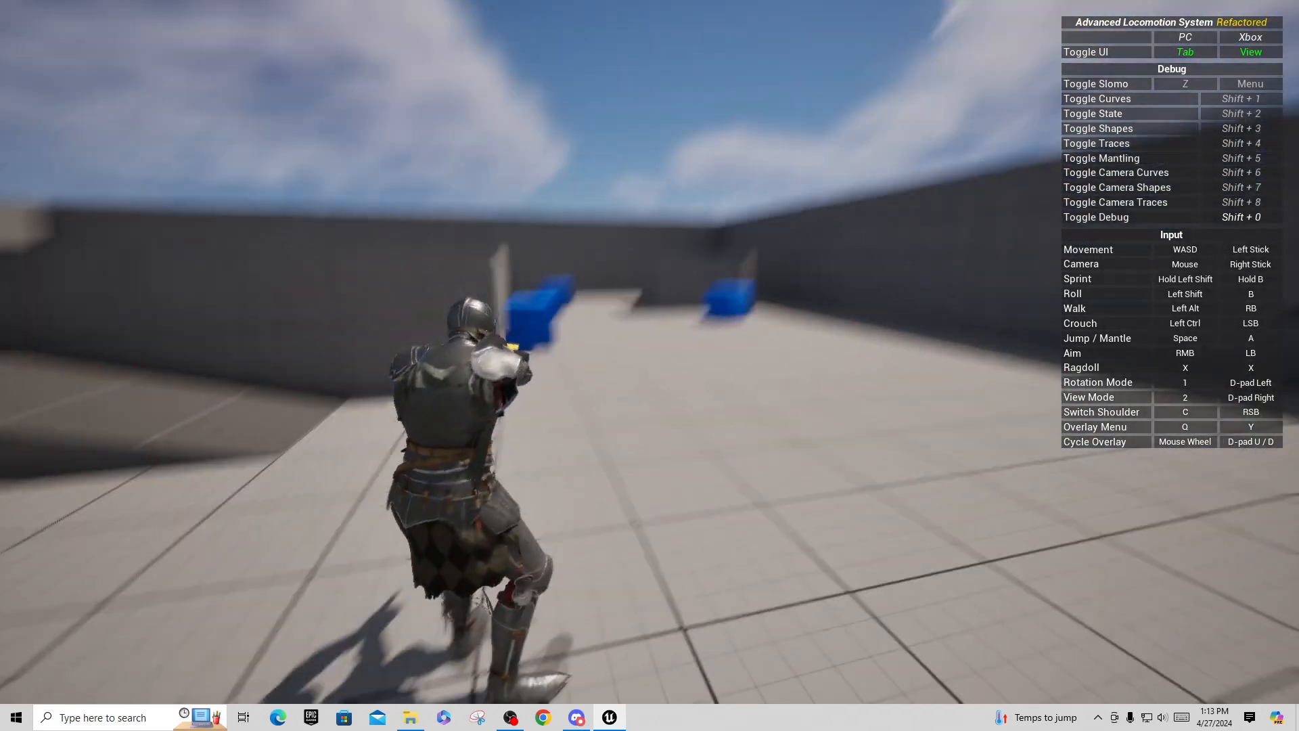
pyautogui.press('q')
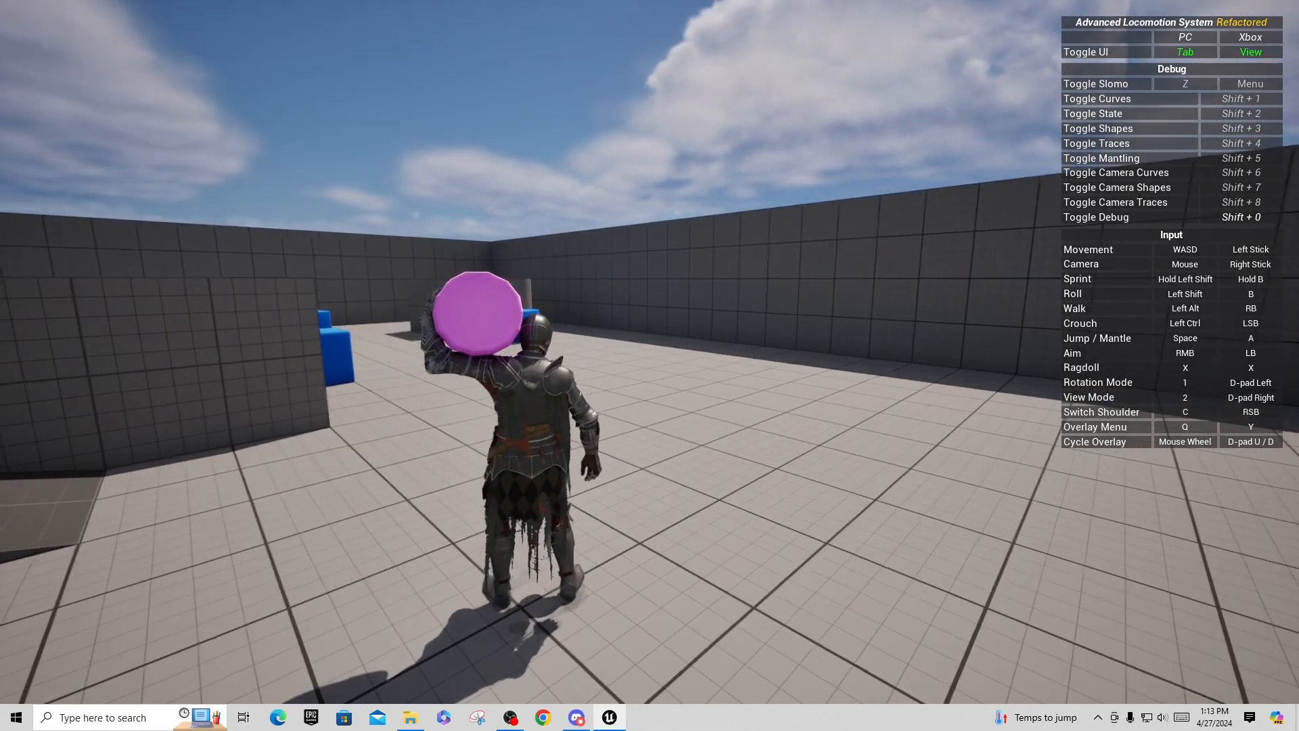
pyautogui.press('Escape')
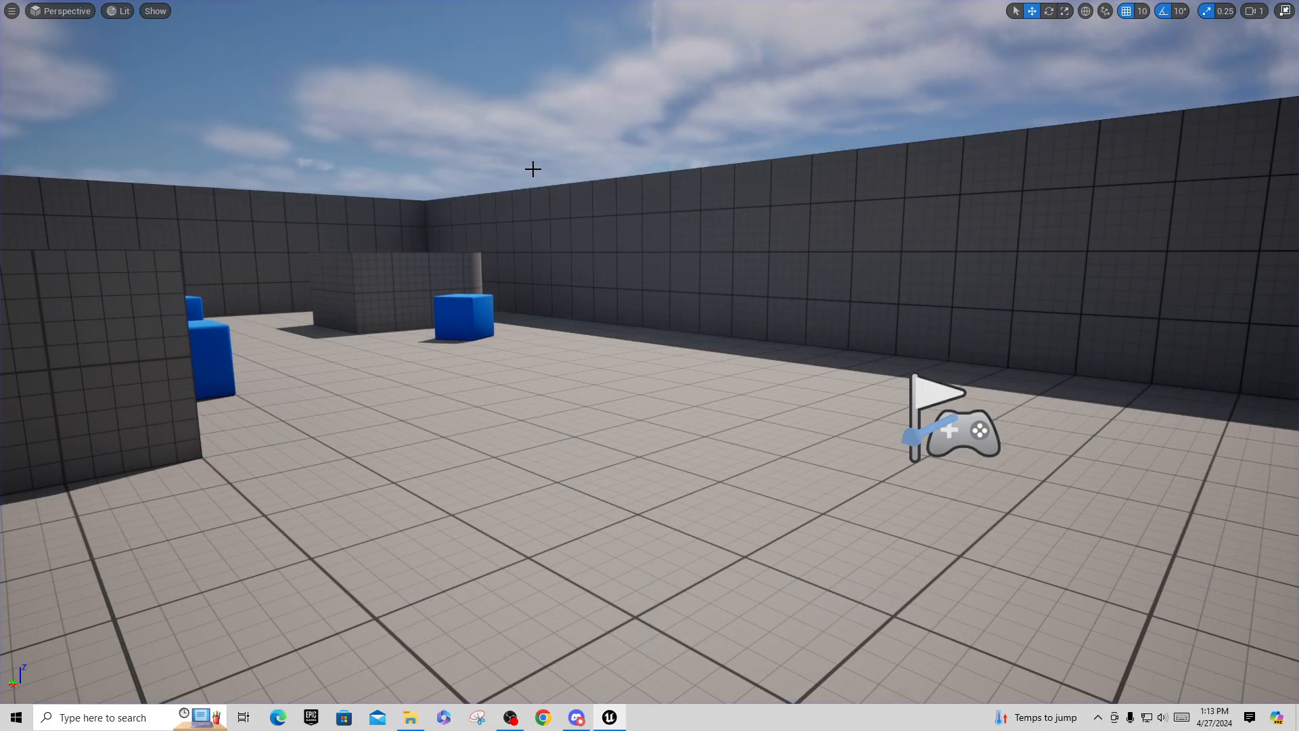
pyautogui.press('F11')
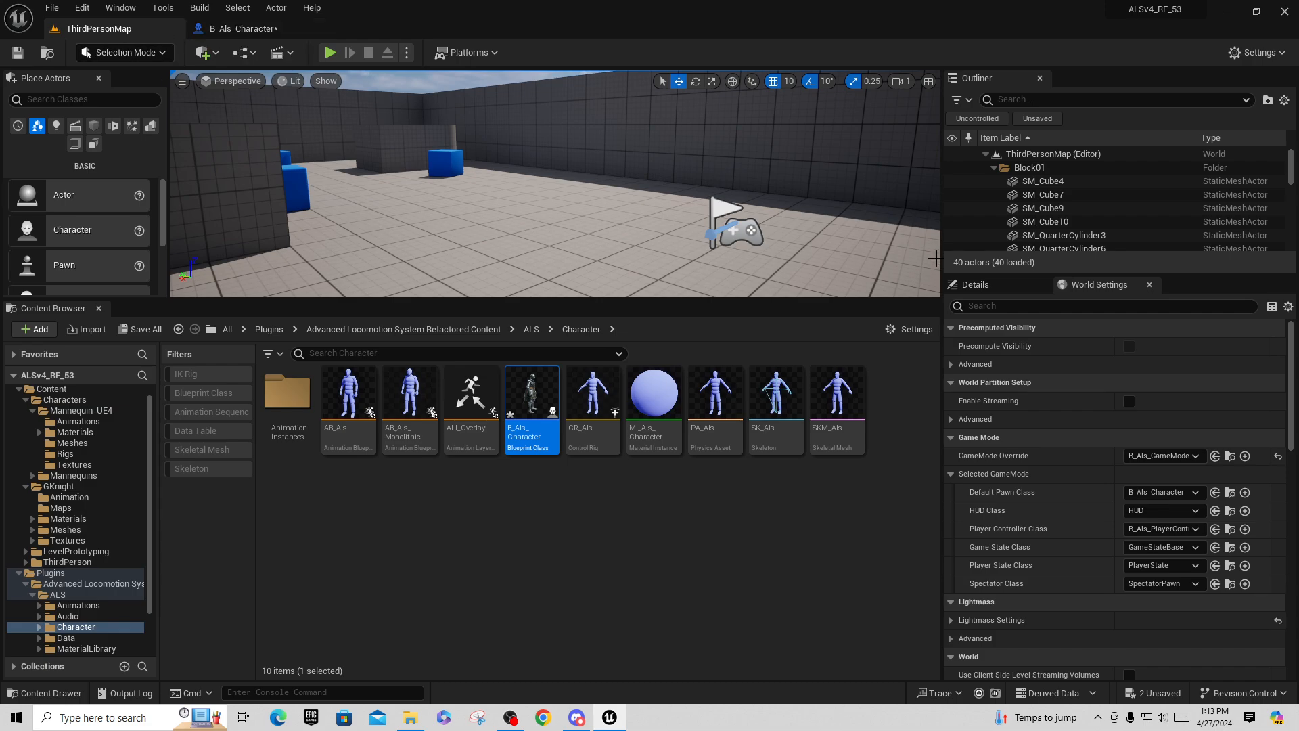